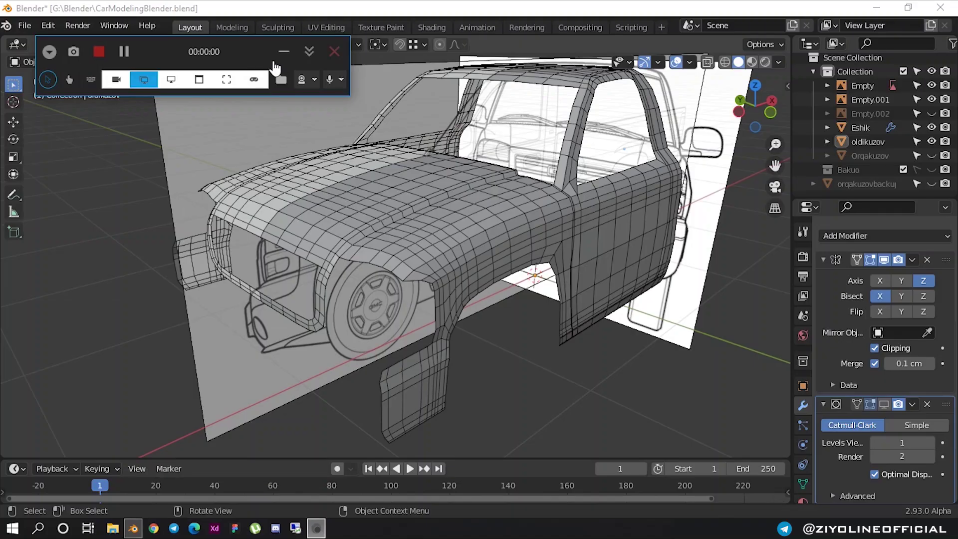
- Zoom in to a side orthographic view of the front fender, door and A-pillar
{"action": "left_click", "coordinate": [286, 56]}
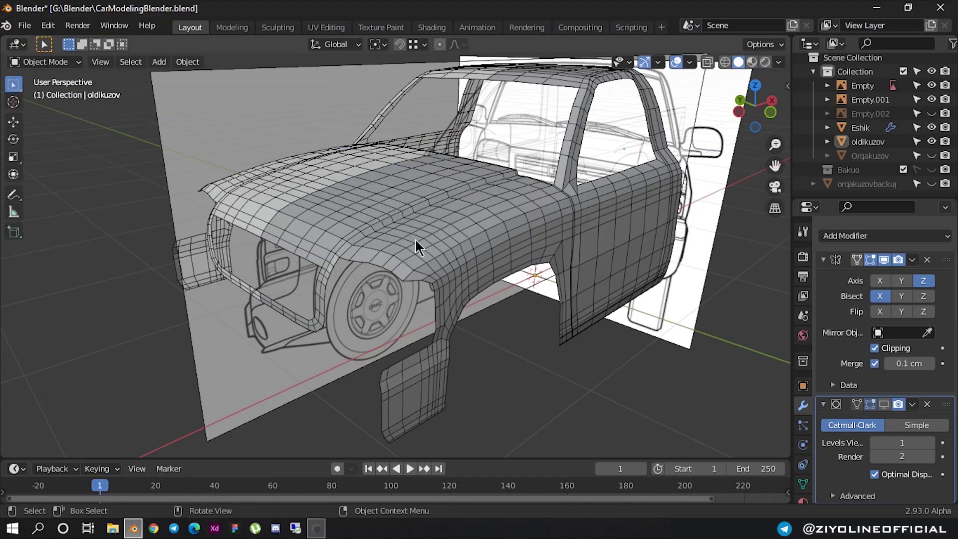
{"action": "middle_click_drag", "start_coordinate": [409, 229], "coordinate": [385, 288]}
{"action": "scroll", "coordinate": [385, 287], "scroll_direction": "up", "scroll_amount": 3}
{"action": "mouse_move", "coordinate": [353, 245]}
{"action": "middle_mouse_down"}
{"action": "mouse_move", "coordinate": [409, 301]}
{"action": "mouse_move", "coordinate": [508, 294]}
{"action": "mouse_move", "coordinate": [496, 303]}
{"action": "mouse_move", "coordinate": [371, 284]}
{"action": "middle_mouse_up"}
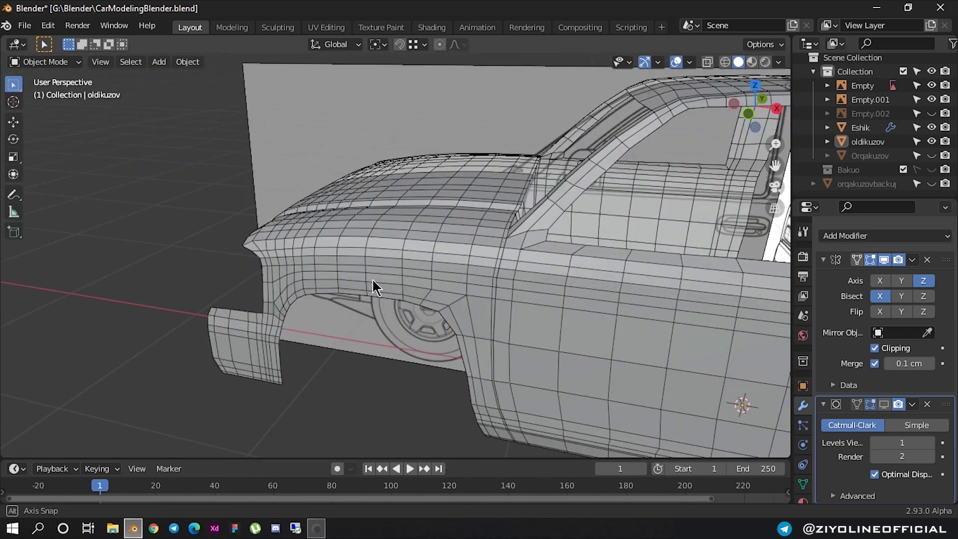
{"action": "left_click", "coordinate": [748, 111]}
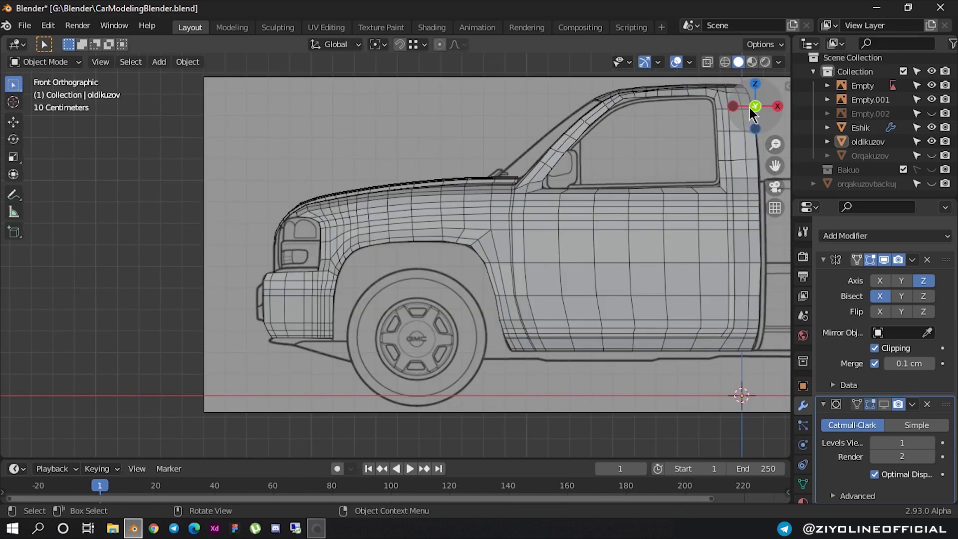
{"action": "scroll", "coordinate": [505, 183], "scroll_direction": "up", "scroll_amount": 3}
{"action": "mouse_move", "coordinate": [578, 145]}
{"action": "middle_mouse_down", "text": "shift"}
{"action": "mouse_move", "coordinate": [255, 327]}
{"action": "mouse_move", "coordinate": [210, 394]}
{"action": "middle_mouse_up", "text": "shift"}
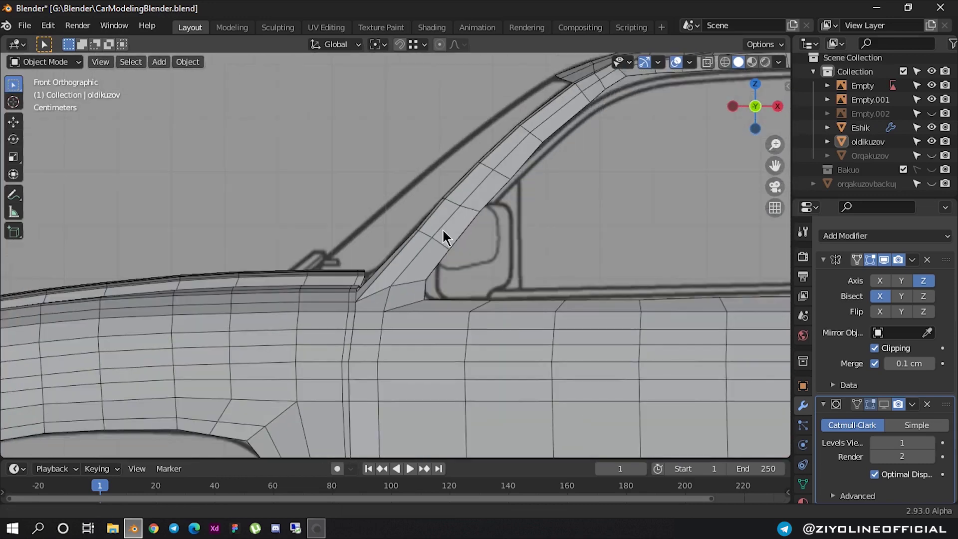
- Inspect the cab and roof from above, selecting the pickup body mesh
{"action": "scroll", "coordinate": [429, 240], "scroll_direction": "down", "scroll_amount": 1}
{"action": "scroll", "coordinate": [427, 235], "scroll_direction": "down", "scroll_amount": 1}
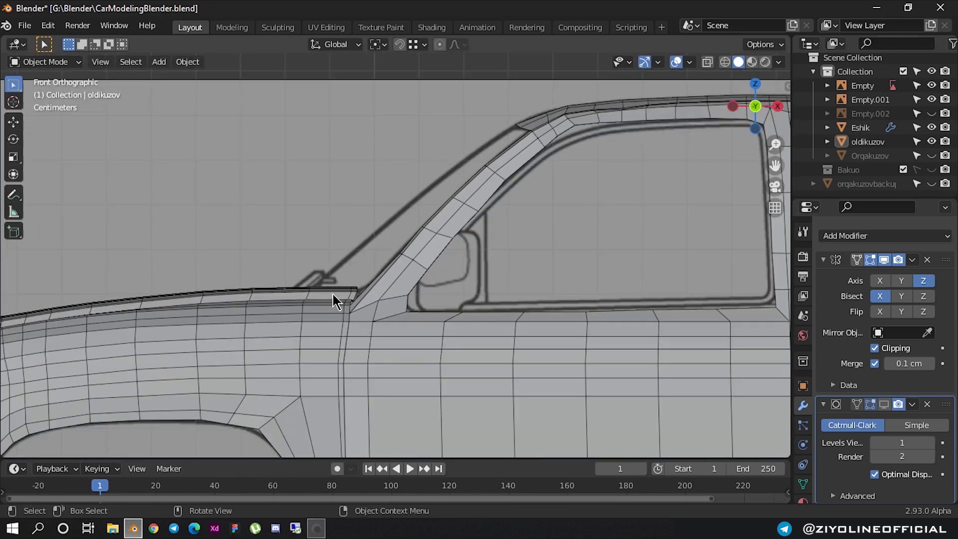
{"action": "scroll", "coordinate": [332, 289], "scroll_direction": "up", "scroll_amount": 1}
{"action": "scroll", "coordinate": [322, 265], "scroll_direction": "down", "scroll_amount": 3}
{"action": "mouse_move", "coordinate": [323, 265]}
{"action": "middle_mouse_down"}
{"action": "mouse_move", "coordinate": [406, 313]}
{"action": "mouse_move", "coordinate": [316, 279]}
{"action": "middle_mouse_up"}
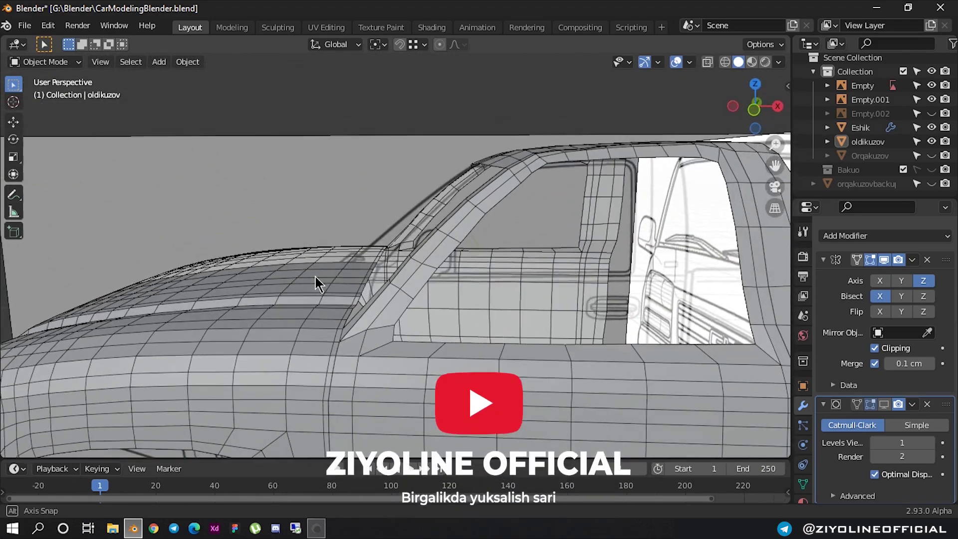
{"action": "mouse_move", "coordinate": [314, 274]}
{"action": "middle_mouse_down"}
{"action": "mouse_move", "coordinate": [331, 301]}
{"action": "mouse_move", "coordinate": [379, 315]}
{"action": "mouse_move", "coordinate": [381, 285]}
{"action": "middle_mouse_up"}
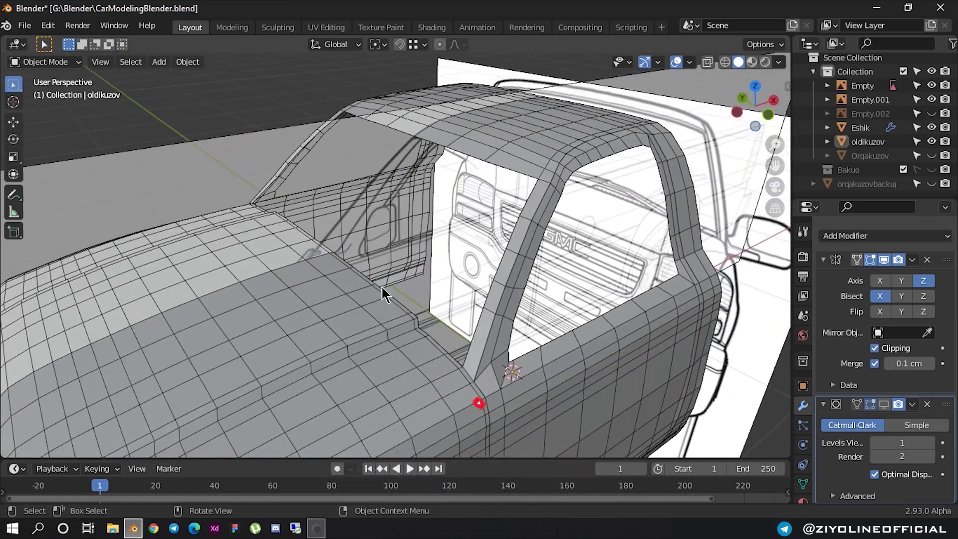
{"action": "left_click", "coordinate": [448, 155]}
{"action": "mouse_move", "coordinate": [456, 181]}
{"action": "middle_mouse_down"}
{"action": "mouse_move", "coordinate": [492, 215]}
{"action": "mouse_move", "coordinate": [548, 214]}
{"action": "mouse_move", "coordinate": [433, 179]}
{"action": "mouse_move", "coordinate": [424, 193]}
{"action": "middle_mouse_up"}
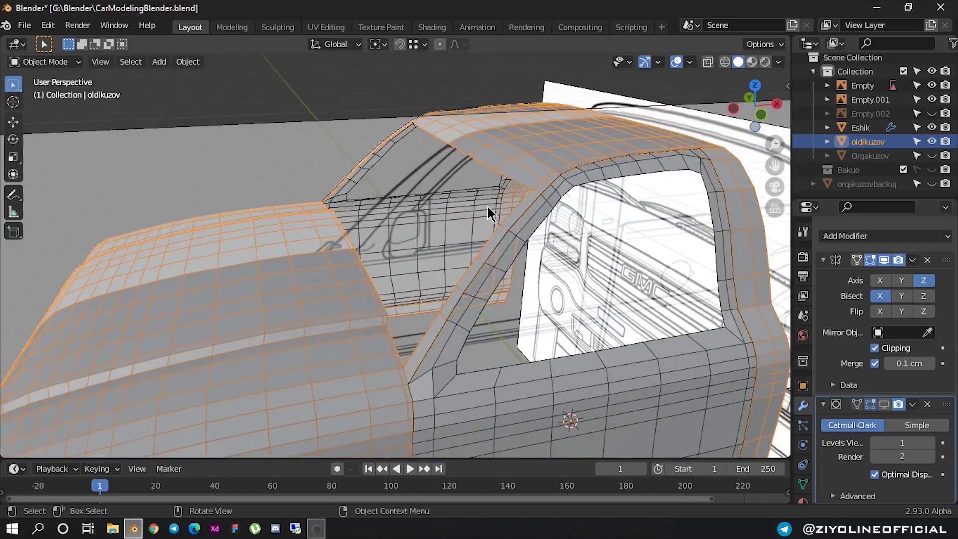
{"action": "middle_click_drag", "start_coordinate": [492, 209], "coordinate": [278, 321]}
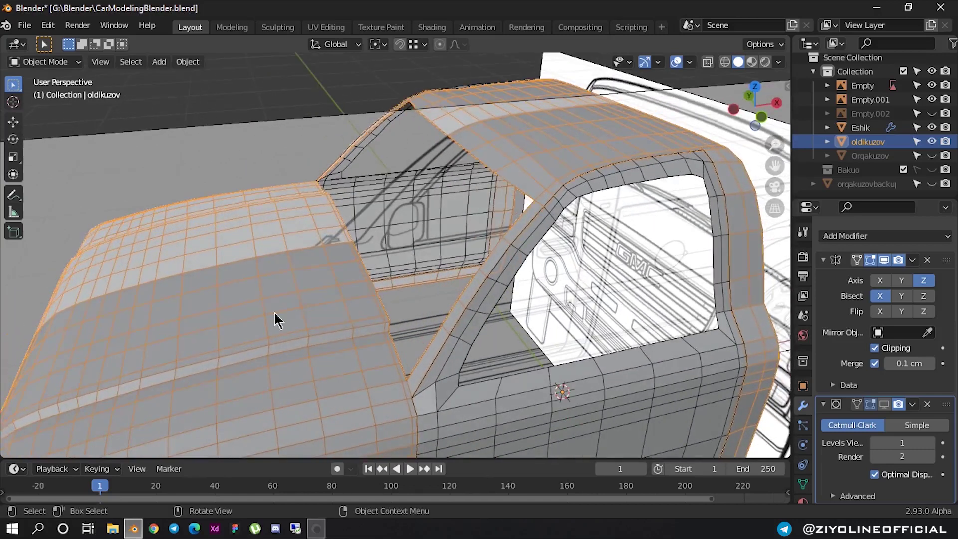
- Turn off the Mirror modifier's viewport display and reselect the pickup body
{"action": "left_click", "coordinate": [884, 260]}
{"action": "mouse_move", "coordinate": [712, 288]}
{"action": "middle_mouse_down"}
{"action": "mouse_move", "coordinate": [539, 247]}
{"action": "mouse_move", "coordinate": [637, 279]}
{"action": "mouse_move", "coordinate": [597, 271]}
{"action": "mouse_move", "coordinate": [626, 355]}
{"action": "mouse_move", "coordinate": [488, 325]}
{"action": "mouse_move", "coordinate": [352, 327]}
{"action": "middle_mouse_up"}
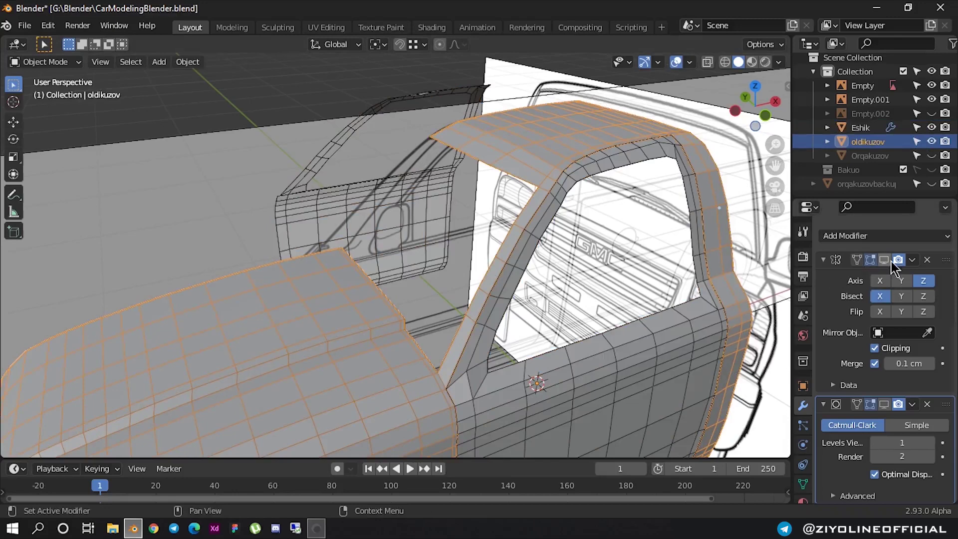
{"action": "left_click", "coordinate": [488, 202]}
{"action": "mouse_move", "coordinate": [488, 198]}
{"action": "middle_mouse_down"}
{"action": "mouse_move", "coordinate": [477, 183]}
{"action": "mouse_move", "coordinate": [473, 267]}
{"action": "mouse_move", "coordinate": [535, 282]}
{"action": "mouse_move", "coordinate": [515, 280]}
{"action": "middle_mouse_up"}
{"action": "left_click", "coordinate": [519, 204]}
{"action": "mouse_move", "coordinate": [527, 327]}
{"action": "middle_mouse_down"}
{"action": "mouse_move", "coordinate": [524, 283]}
{"action": "mouse_move", "coordinate": [538, 274]}
{"action": "middle_mouse_up"}
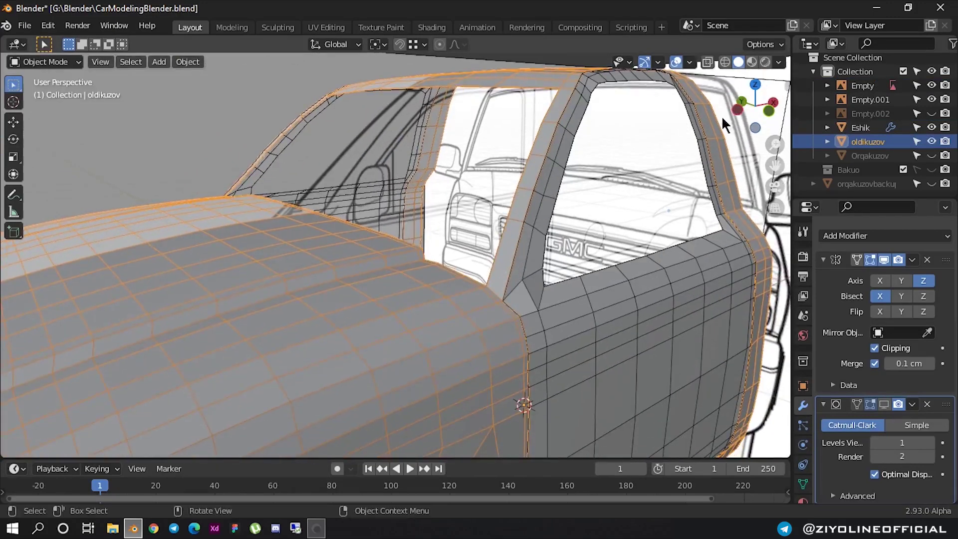
- Check the windshield pillar in side orthographic view, then enter Edit Mode
{"action": "left_click", "coordinate": [767, 111]}
{"action": "scroll", "coordinate": [493, 79], "scroll_direction": "up", "scroll_amount": 2}
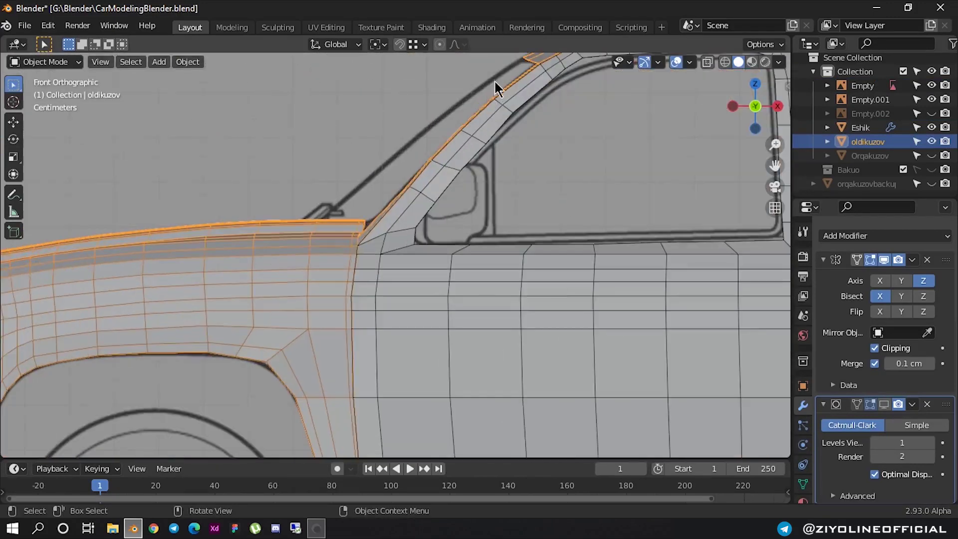
{"action": "scroll", "coordinate": [478, 143], "scroll_direction": "up", "scroll_amount": 2}
{"action": "scroll", "coordinate": [478, 142], "scroll_direction": "up", "scroll_amount": 3, "text": "shift"}
{"action": "left_click", "coordinate": [526, 139]}
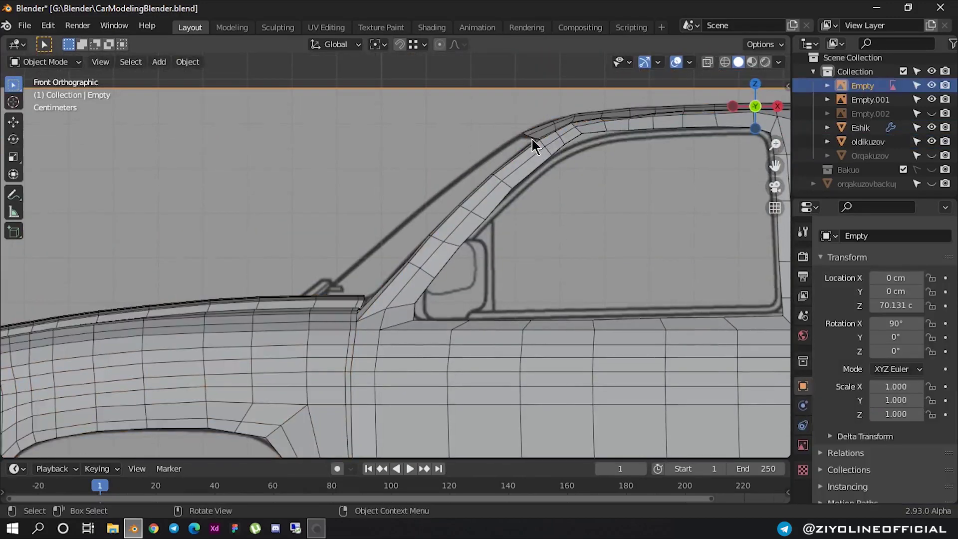
{"action": "mouse_move", "coordinate": [408, 177]}
{"action": "middle_mouse_down"}
{"action": "mouse_move", "coordinate": [445, 215]}
{"action": "mouse_move", "coordinate": [547, 197]}
{"action": "middle_mouse_up"}
{"action": "key", "text": "Tab"}
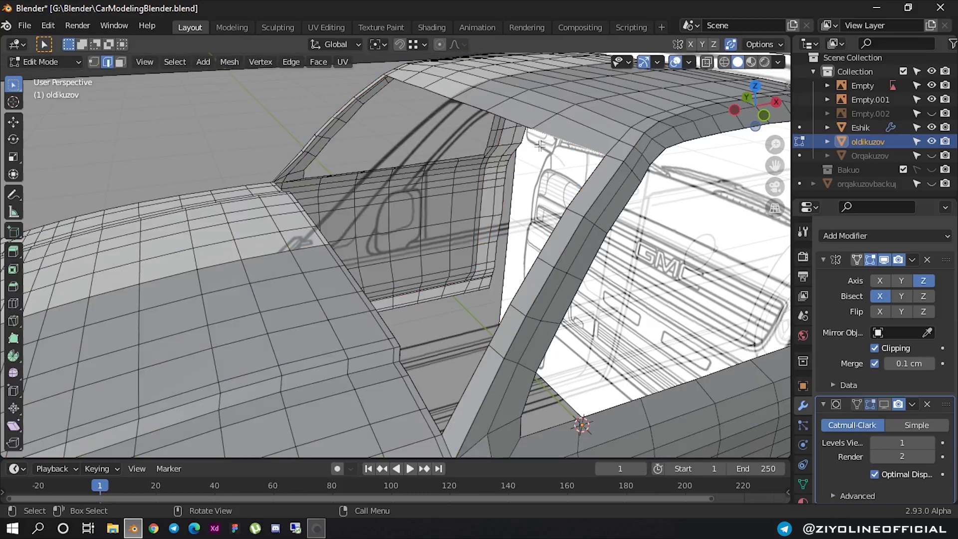
- Orbit to view the cab and grille, cancelling a trial move of the selection
{"action": "key", "text": "super"}
{"action": "key", "text": "super"}
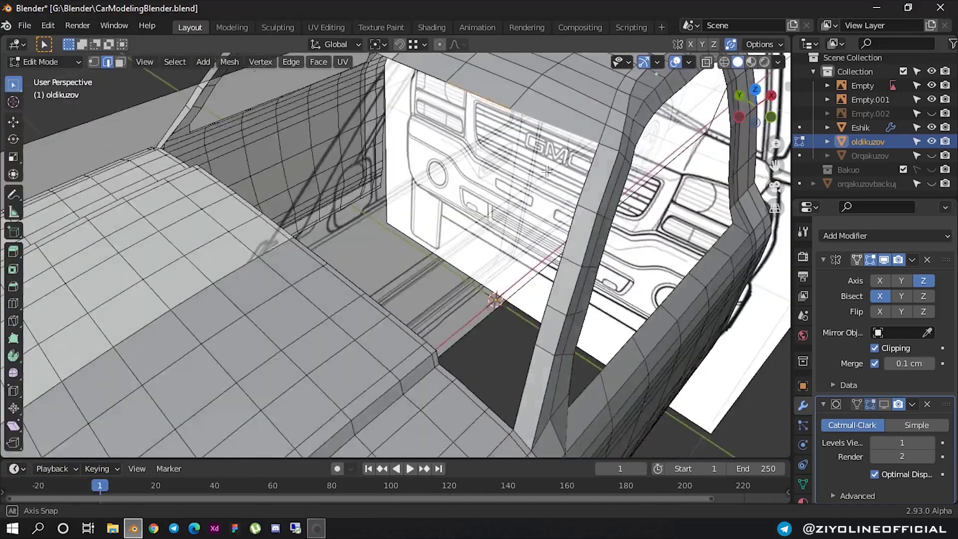
{"action": "middle_click_drag", "start_coordinate": [483, 119], "coordinate": [410, 166]}
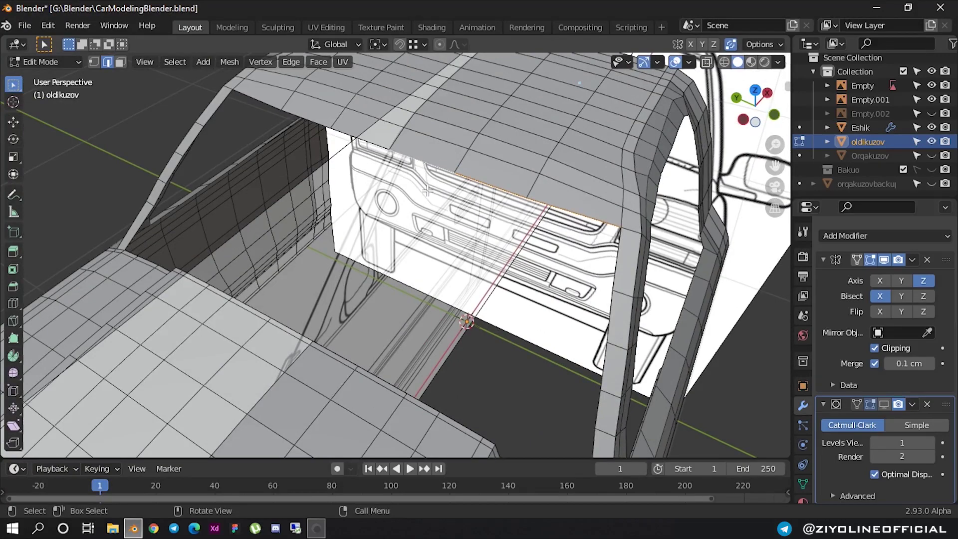
{"action": "key", "text": "g"}
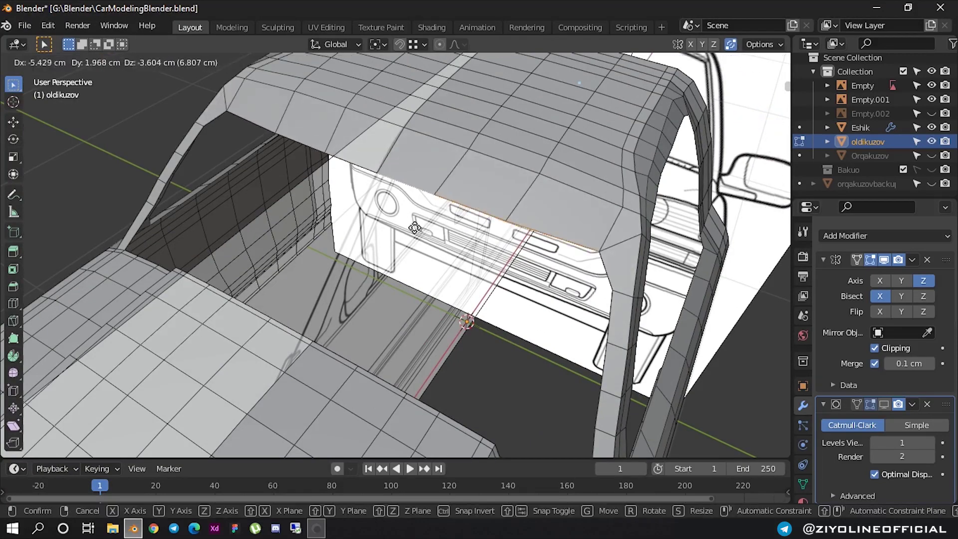
{"action": "key", "text": "Escape"}
- In side orthographic view, extrude the pillar's top edge down along the A-pillar
{"action": "middle_click_drag", "start_coordinate": [425, 229], "coordinate": [411, 194]}
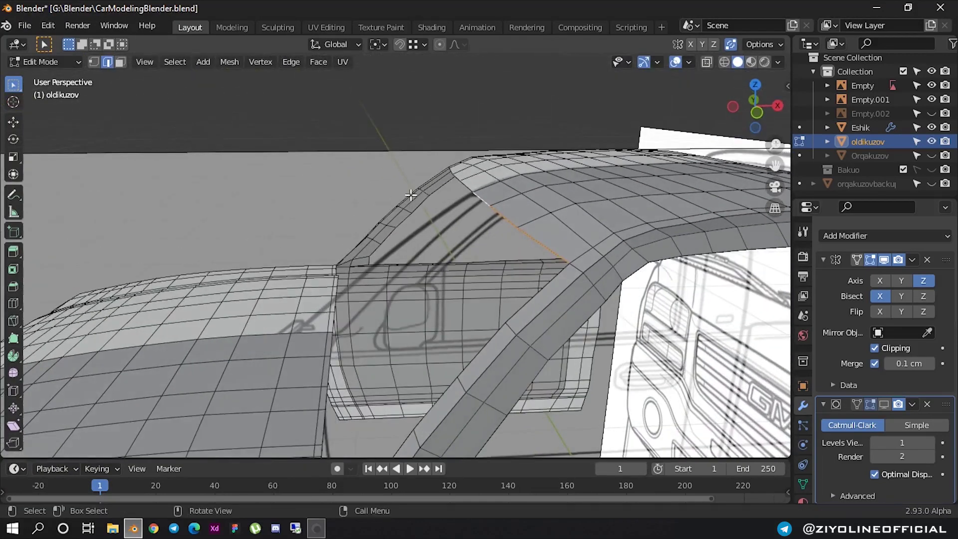
{"action": "left_click", "coordinate": [757, 112]}
{"action": "scroll", "coordinate": [489, 200], "scroll_direction": "up", "scroll_amount": 2}
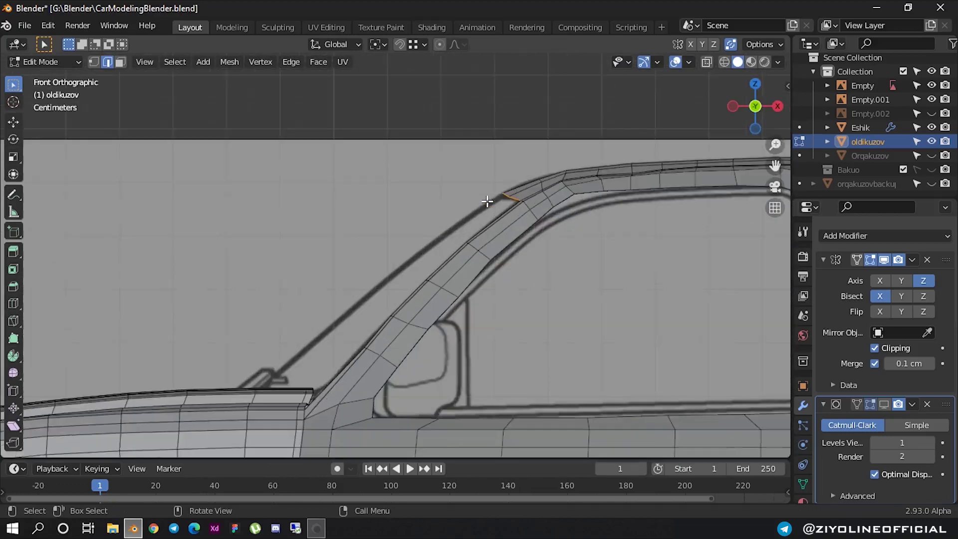
{"action": "scroll", "coordinate": [488, 201], "scroll_direction": "up", "scroll_amount": 2}
{"action": "key", "text": "g"}
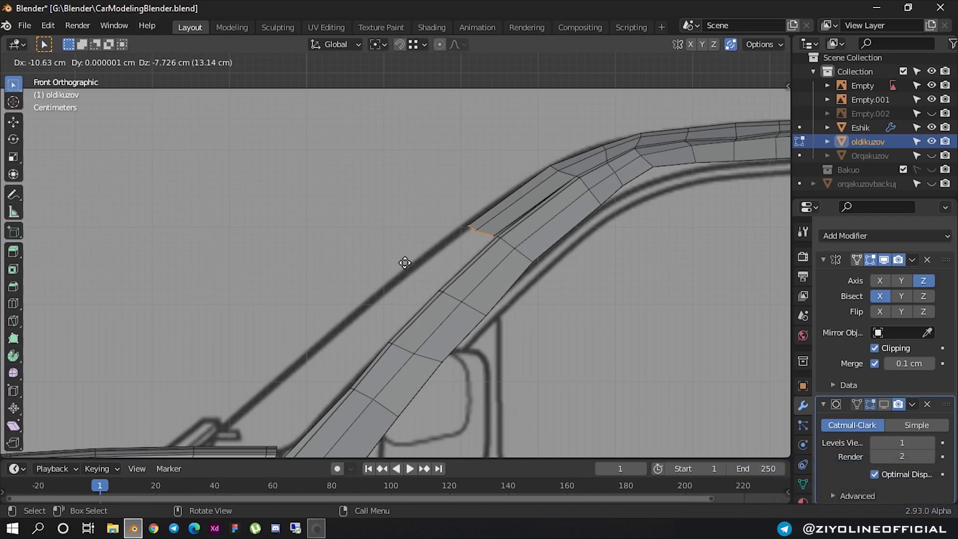
{"action": "left_click", "coordinate": [405, 263]}
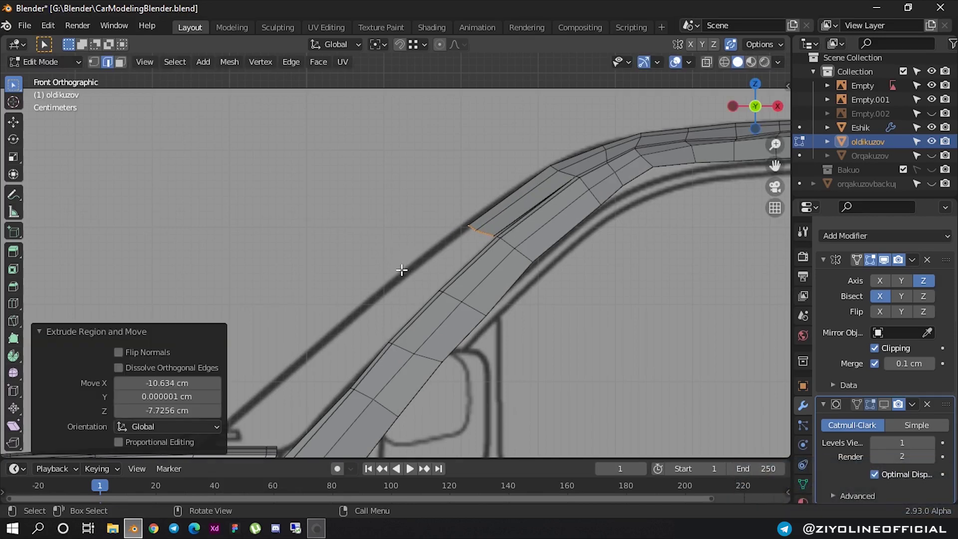
{"action": "key", "text": "ctrl+r"}
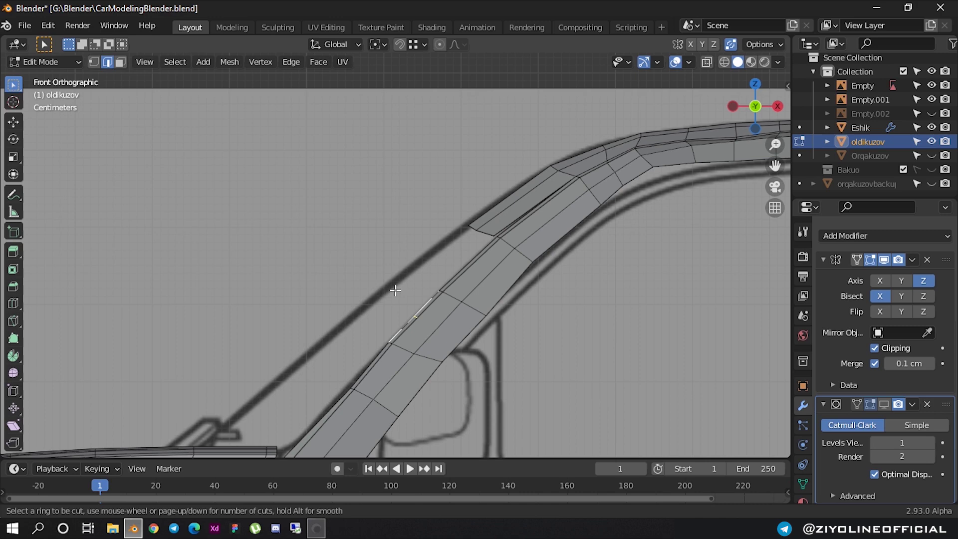
- Add a loop cut splitting the new pillar strip lengthwise
{"action": "left_click", "coordinate": [461, 252]}
{"action": "left_click", "coordinate": [439, 247]}
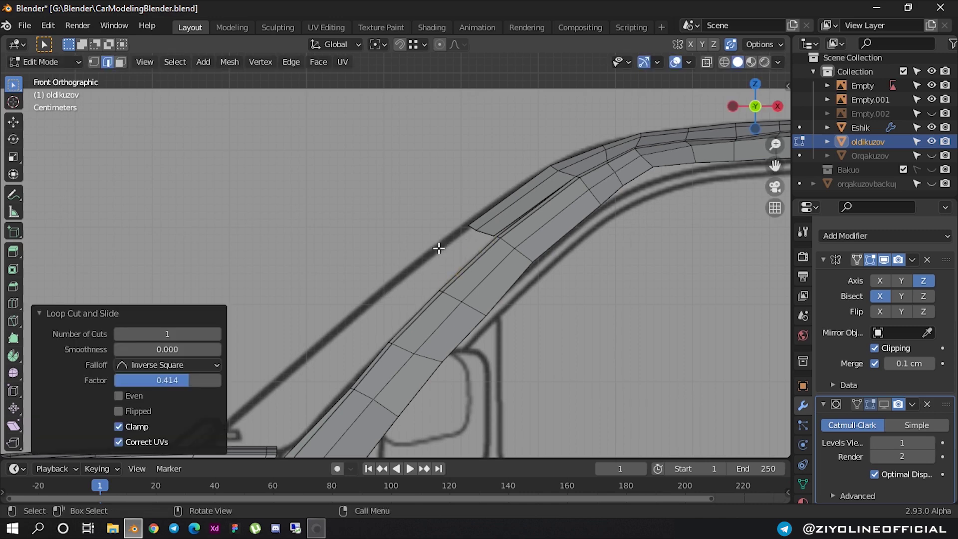
{"action": "middle_click_drag", "start_coordinate": [439, 248], "coordinate": [486, 281]}
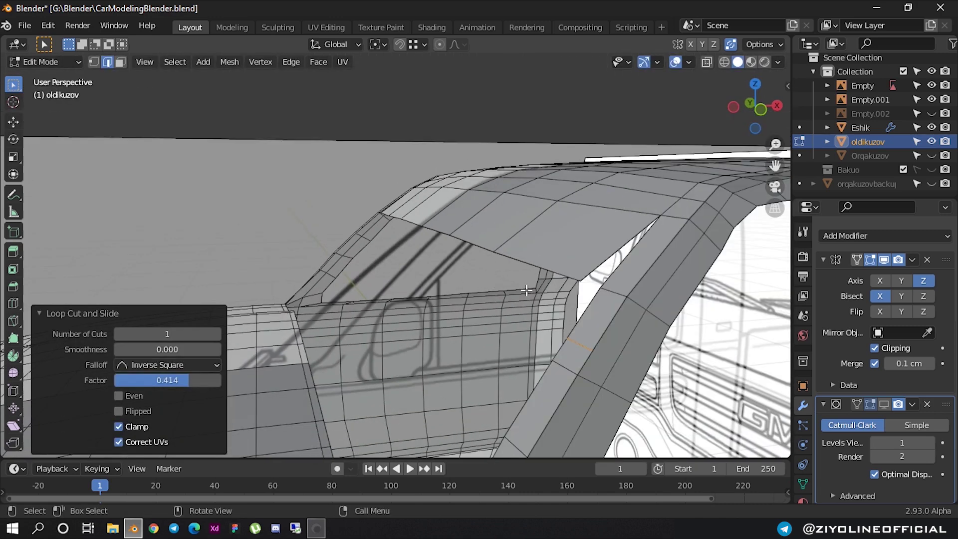
{"action": "left_click", "coordinate": [221, 186]}
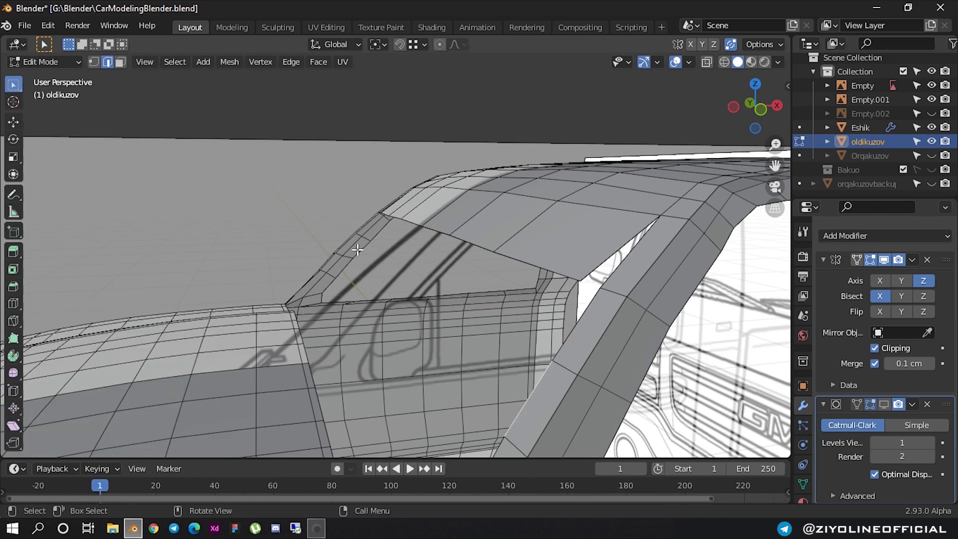
- Select the windshield edge and zoom onto the pillar top in X-ray side view
{"action": "left_click", "coordinate": [522, 263]}
{"action": "mouse_move", "coordinate": [461, 273]}
{"action": "middle_mouse_down"}
{"action": "mouse_move", "coordinate": [529, 290]}
{"action": "mouse_move", "coordinate": [505, 256]}
{"action": "middle_mouse_up"}
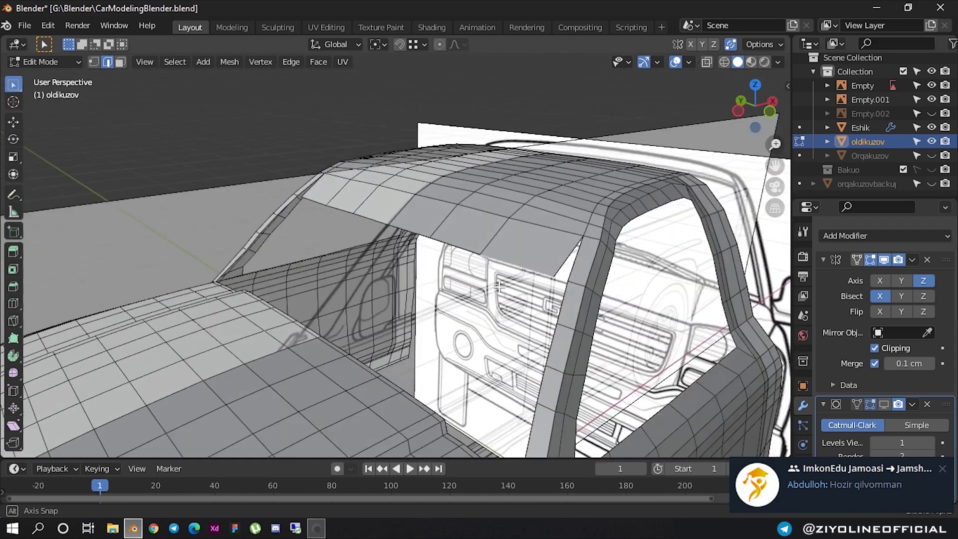
{"action": "scroll", "coordinate": [585, 255], "scroll_direction": "up", "scroll_amount": 1}
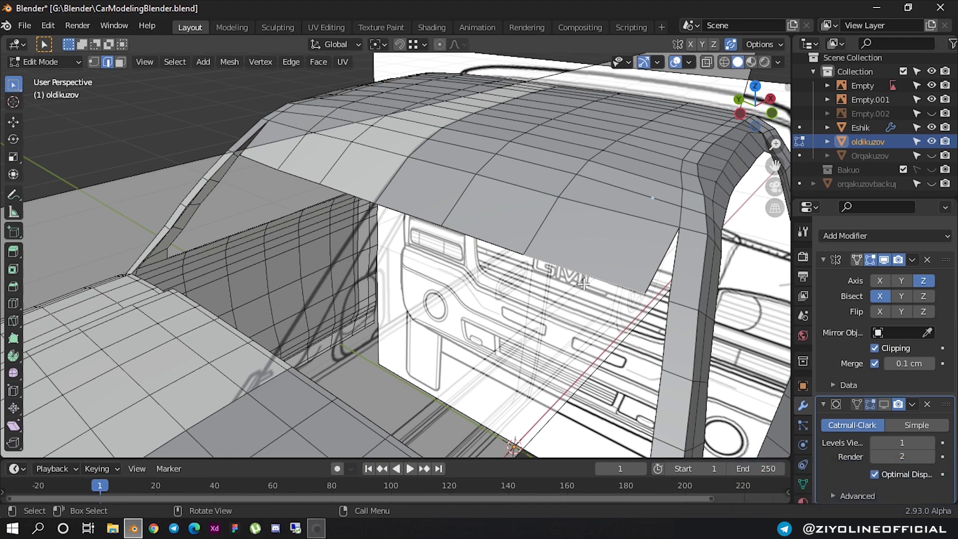
{"action": "mouse_move", "coordinate": [586, 299]}
{"action": "middle_mouse_down"}
{"action": "mouse_move", "coordinate": [520, 252]}
{"action": "mouse_move", "coordinate": [718, 141]}
{"action": "middle_mouse_up"}
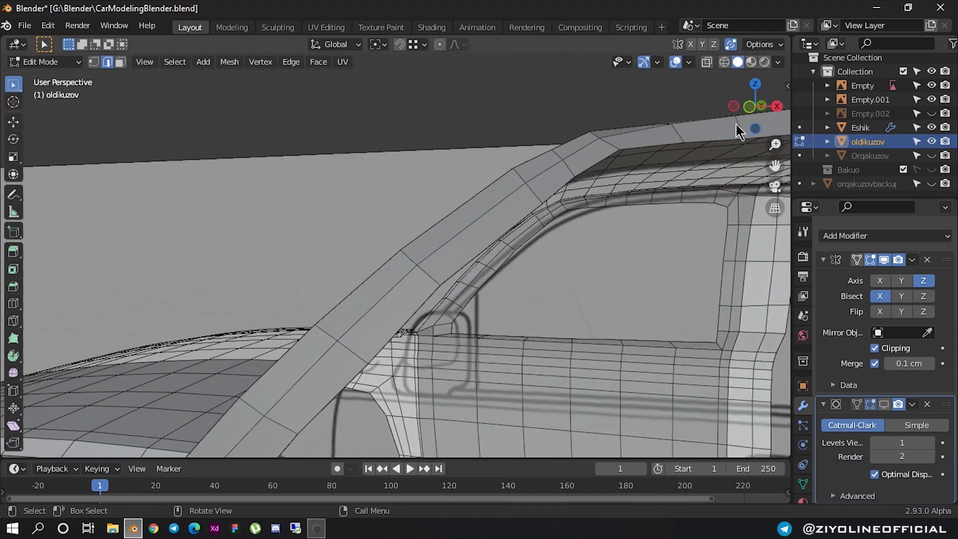
{"action": "left_click", "coordinate": [751, 111]}
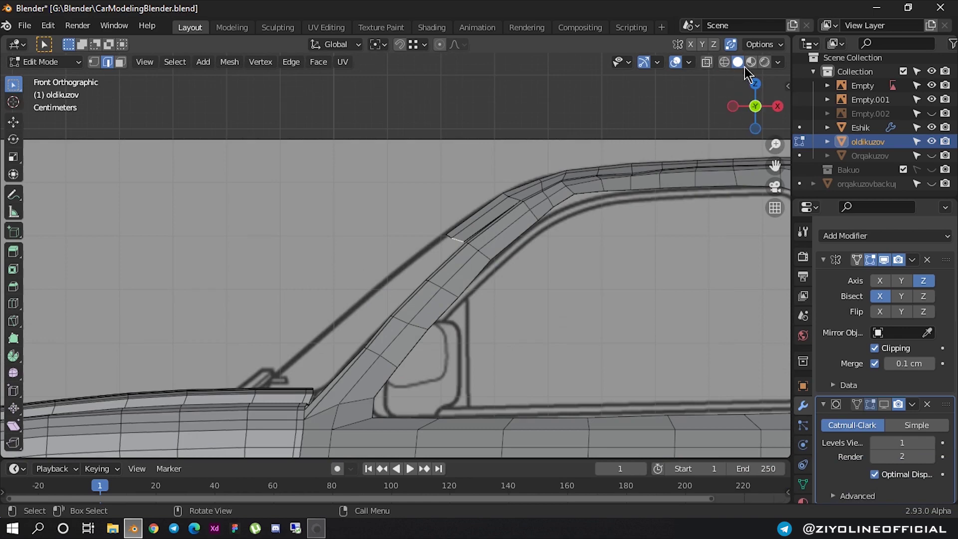
{"action": "left_click", "coordinate": [724, 62]}
{"action": "scroll", "coordinate": [474, 265], "scroll_direction": "up", "scroll_amount": 2}
{"action": "scroll", "coordinate": [474, 264], "scroll_direction": "up", "scroll_amount": 3}
{"action": "middle_click_drag", "start_coordinate": [473, 264], "coordinate": [398, 205], "text": "shift"}
{"action": "left_click_drag", "start_coordinate": [357, 128], "coordinate": [435, 171]}
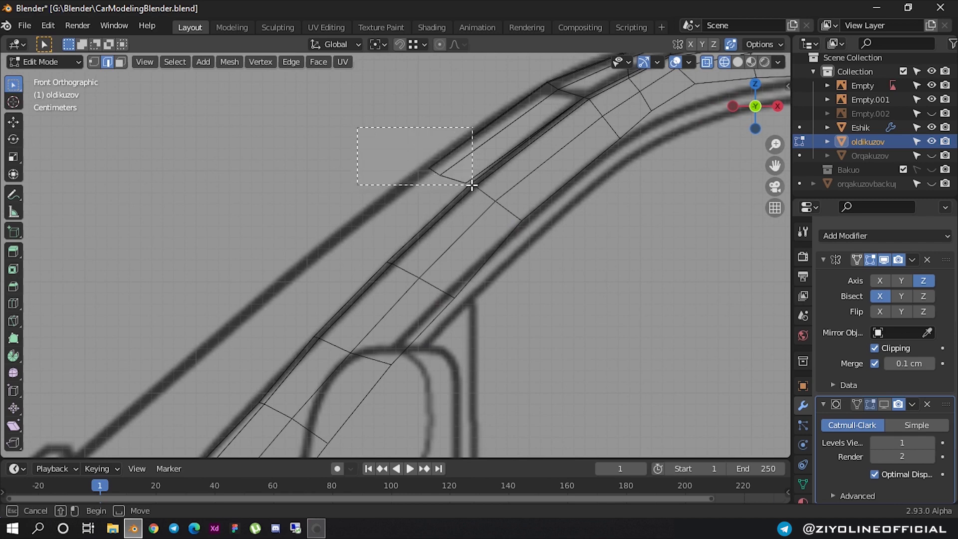
- Box-select the outer strip's vertices and move them onto the blueprint's windshield line
{"action": "left_click_drag", "start_coordinate": [470, 184], "coordinate": [471, 184]}
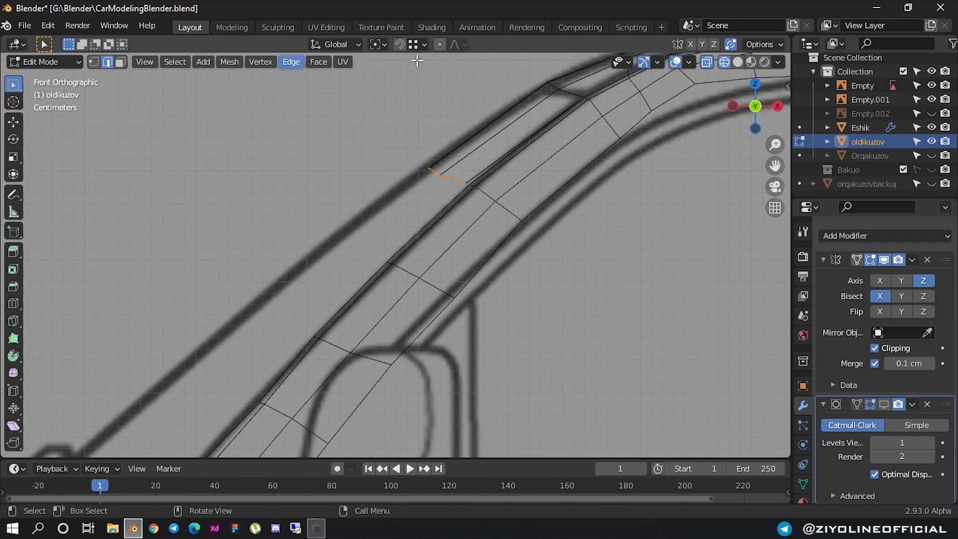
{"action": "left_click", "coordinate": [92, 62]}
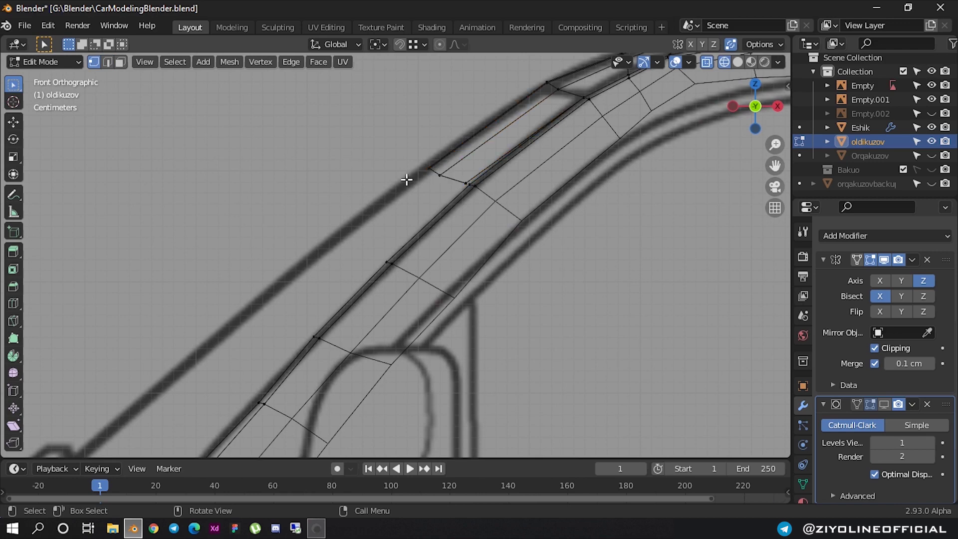
{"action": "middle_click_drag", "start_coordinate": [407, 180], "coordinate": [421, 169], "text": "shift"}
{"action": "key", "text": "b"}
{"action": "left_click_drag", "start_coordinate": [495, 153], "coordinate": [494, 155]}
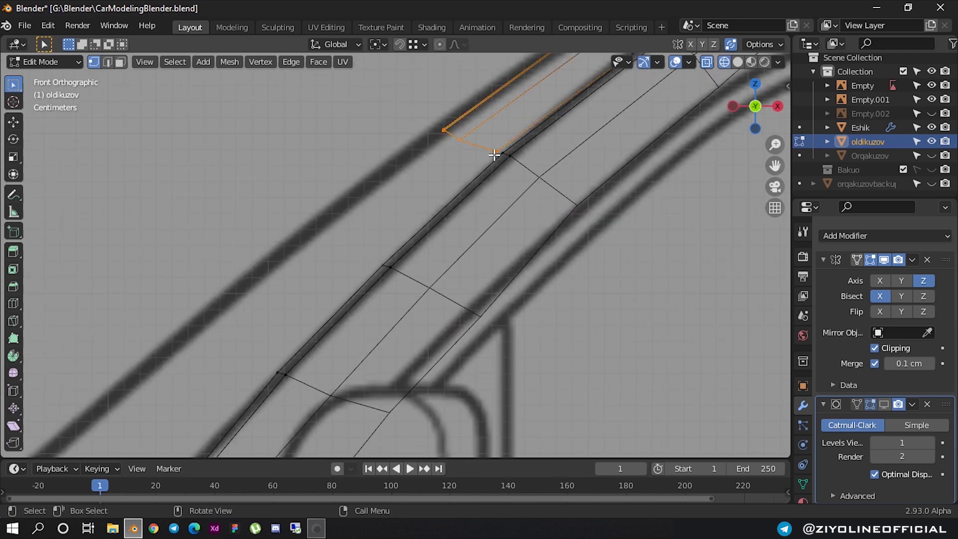
{"action": "scroll", "coordinate": [476, 147], "scroll_direction": "down", "scroll_amount": 5}
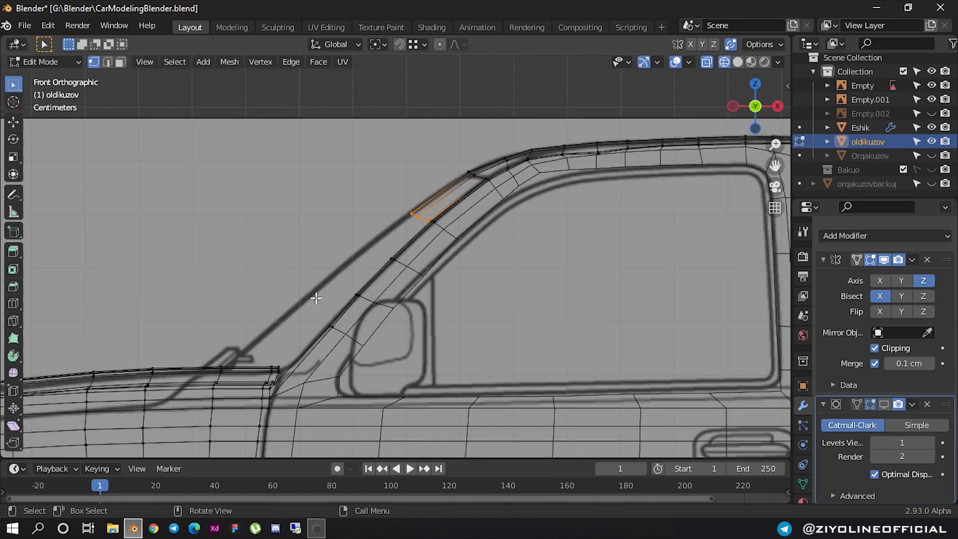
{"action": "middle_click_drag", "start_coordinate": [336, 301], "coordinate": [400, 256], "text": "shift"}
{"action": "key", "text": "g"}
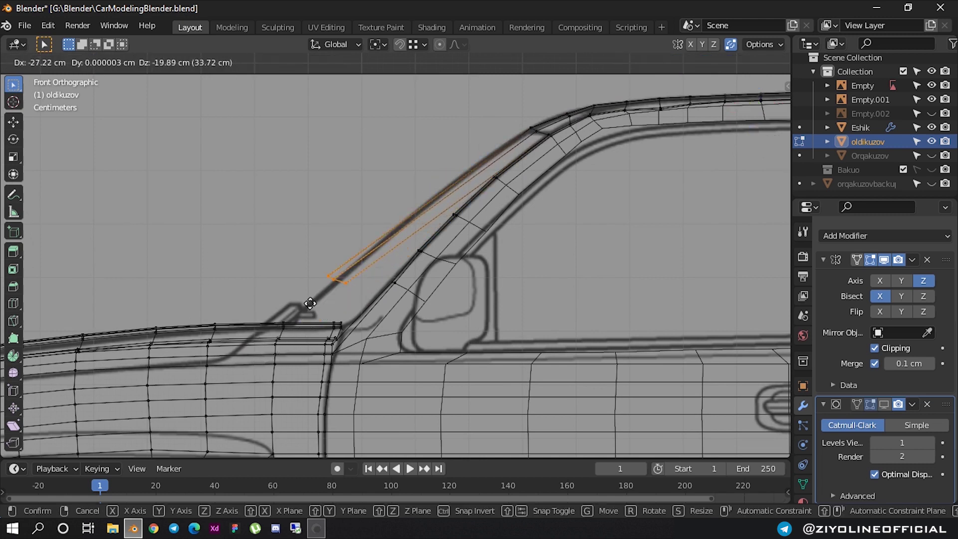
{"action": "left_click", "coordinate": [433, 217]}
- In solid shading, move the roof corner vertex onto the A-pillar vertex
{"action": "mouse_move", "coordinate": [434, 216]}
{"action": "middle_mouse_down"}
{"action": "mouse_move", "coordinate": [487, 210]}
{"action": "mouse_move", "coordinate": [520, 233]}
{"action": "mouse_move", "coordinate": [620, 231]}
{"action": "mouse_move", "coordinate": [725, 91]}
{"action": "middle_mouse_up"}
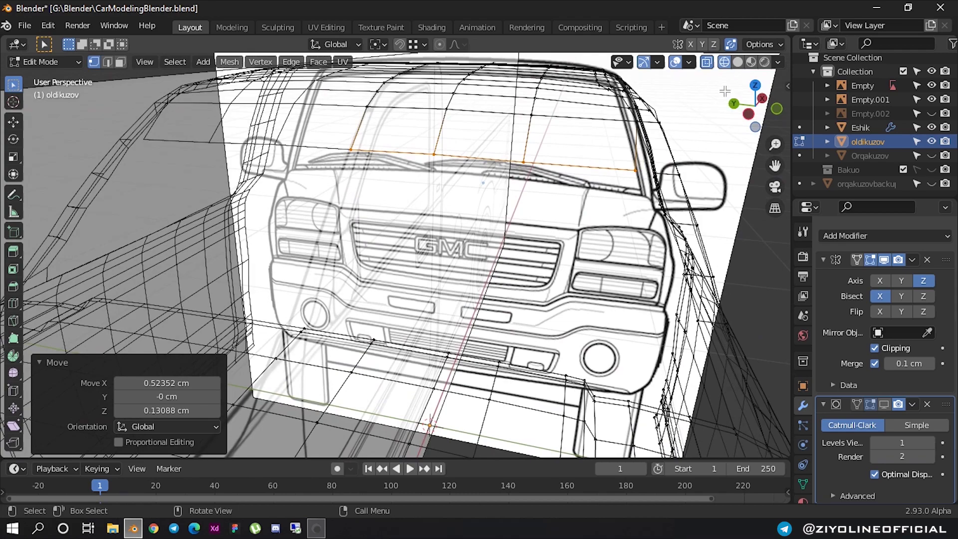
{"action": "key", "text": "shift+z"}
{"action": "mouse_move", "coordinate": [649, 150]}
{"action": "middle_mouse_down"}
{"action": "mouse_move", "coordinate": [514, 142]}
{"action": "mouse_move", "coordinate": [374, 153]}
{"action": "middle_mouse_up"}
{"action": "scroll", "coordinate": [372, 154], "scroll_direction": "down", "scroll_amount": 2}
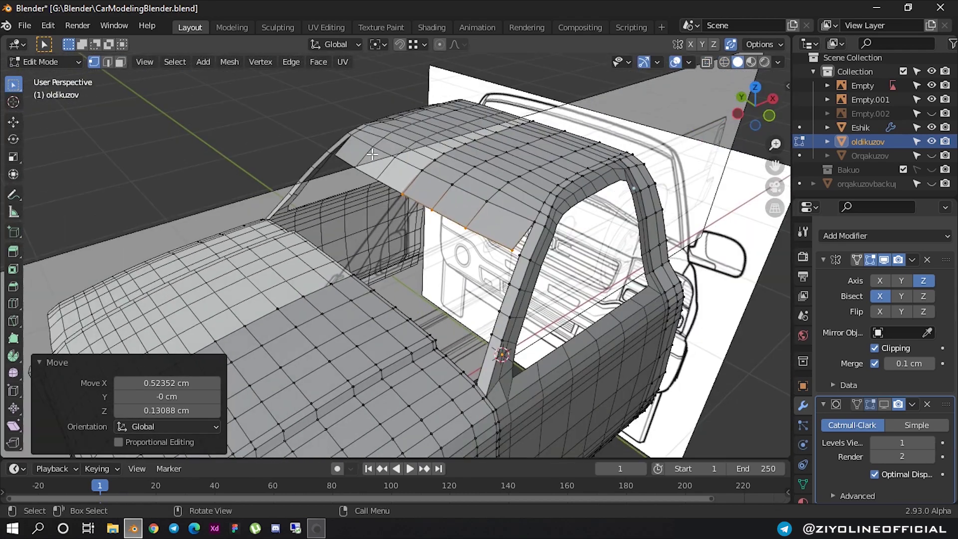
{"action": "scroll", "coordinate": [437, 227], "scroll_direction": "up", "scroll_amount": 1}
{"action": "scroll", "coordinate": [399, 219], "scroll_direction": "up", "scroll_amount": 2}
{"action": "scroll", "coordinate": [349, 209], "scroll_direction": "up", "scroll_amount": 2}
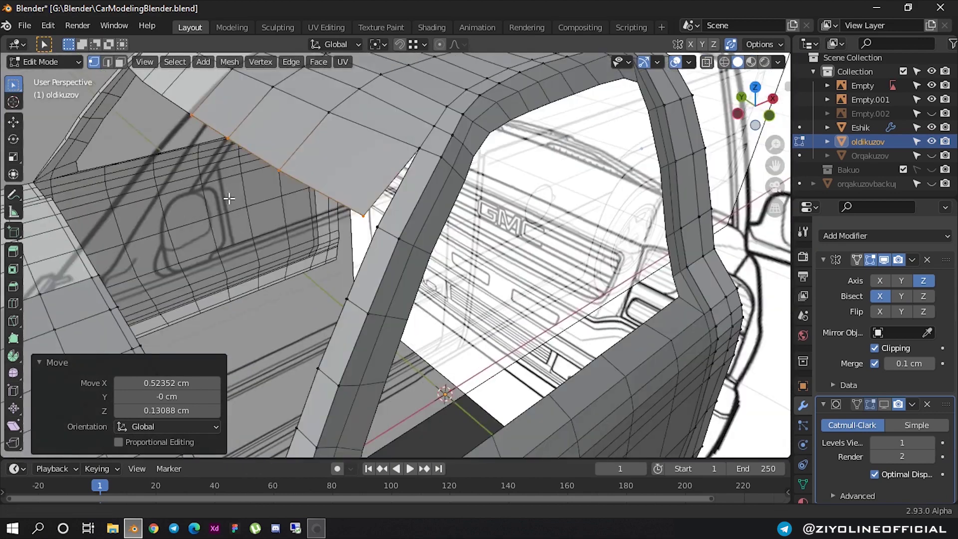
{"action": "scroll", "coordinate": [314, 178], "scroll_direction": "up", "scroll_amount": 2}
{"action": "left_click", "coordinate": [303, 168]}
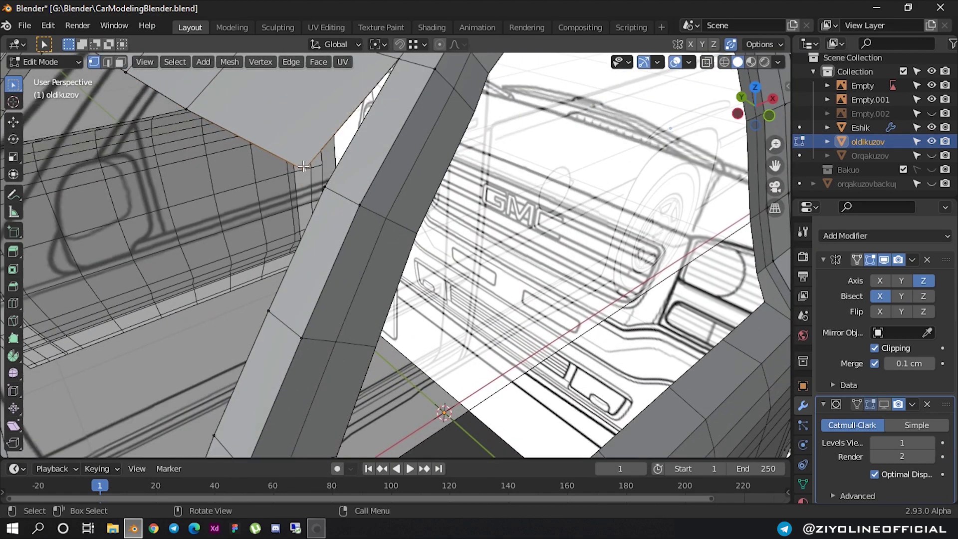
{"action": "key", "text": "g"}
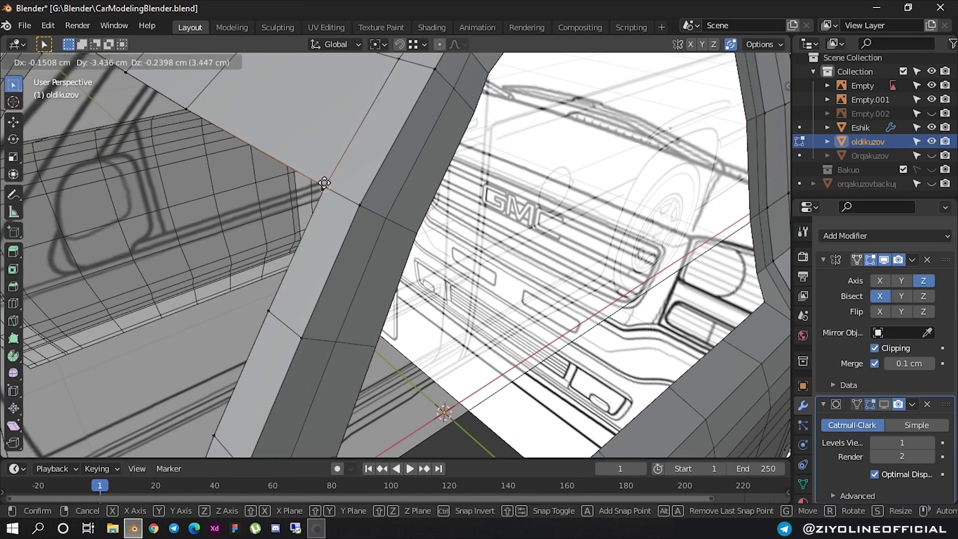
{"action": "left_click", "coordinate": [323, 187]}
{"action": "scroll", "coordinate": [276, 167], "scroll_direction": "down", "scroll_amount": 5}
{"action": "mouse_move", "coordinate": [276, 168]}
{"action": "middle_mouse_down"}
{"action": "mouse_move", "coordinate": [218, 139]}
{"action": "mouse_move", "coordinate": [290, 195]}
{"action": "mouse_move", "coordinate": [308, 197]}
{"action": "middle_mouse_up"}
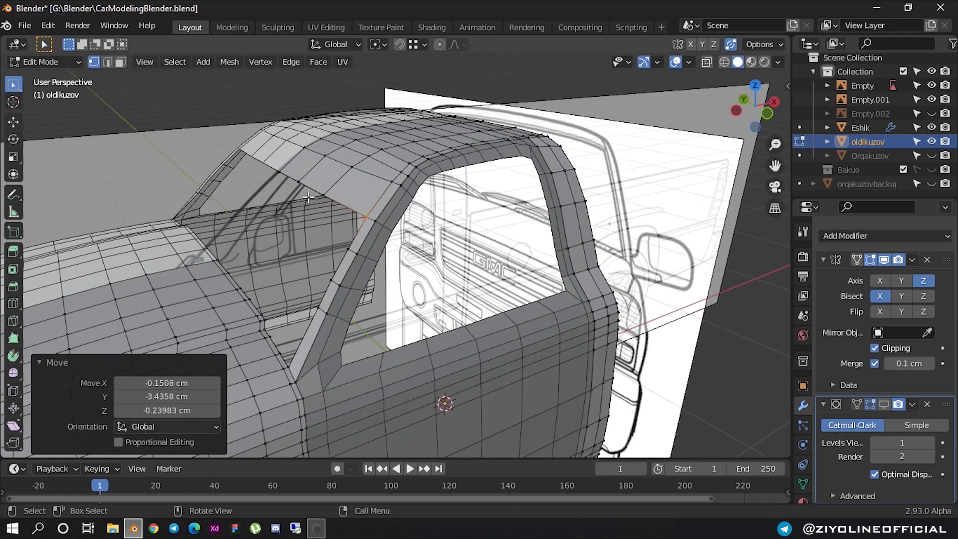
- In edge mode side view, extrude the strip's end edge two segments down the pillar
{"action": "key", "text": "2"}
{"action": "middle_click_drag", "start_coordinate": [290, 182], "coordinate": [706, 110]}
{"action": "left_click", "coordinate": [755, 106]}
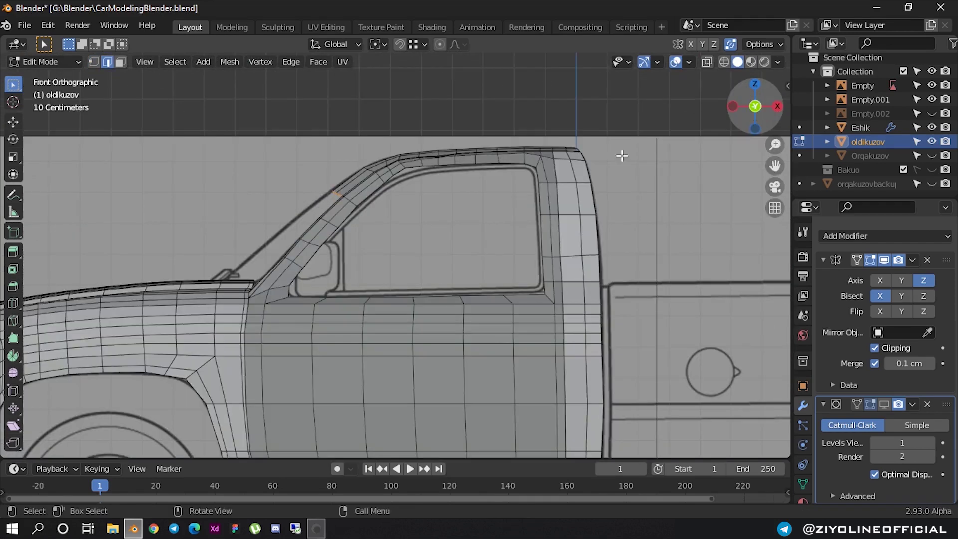
{"action": "scroll", "coordinate": [306, 199], "scroll_direction": "up", "scroll_amount": 3}
{"action": "scroll", "coordinate": [453, 192], "scroll_direction": "up", "scroll_amount": 2}
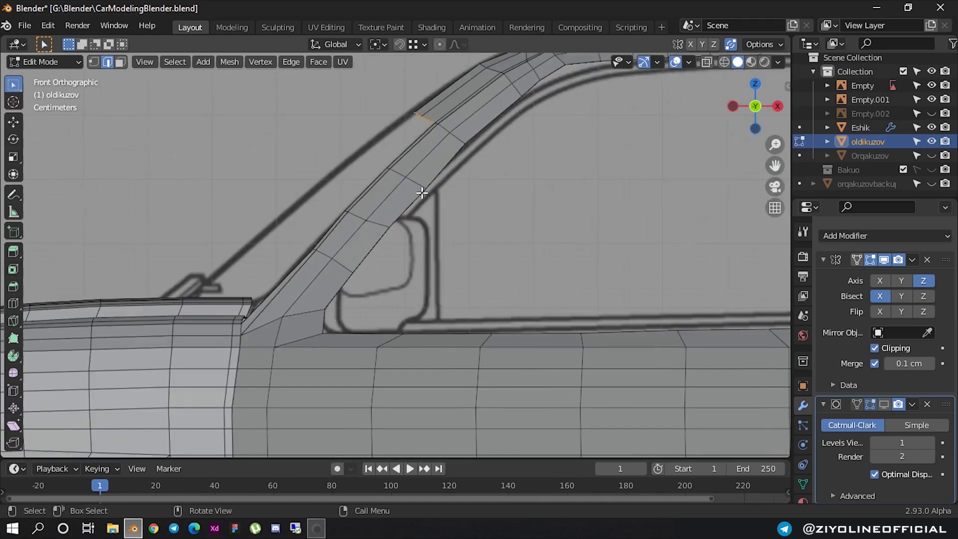
{"action": "key", "text": "g"}
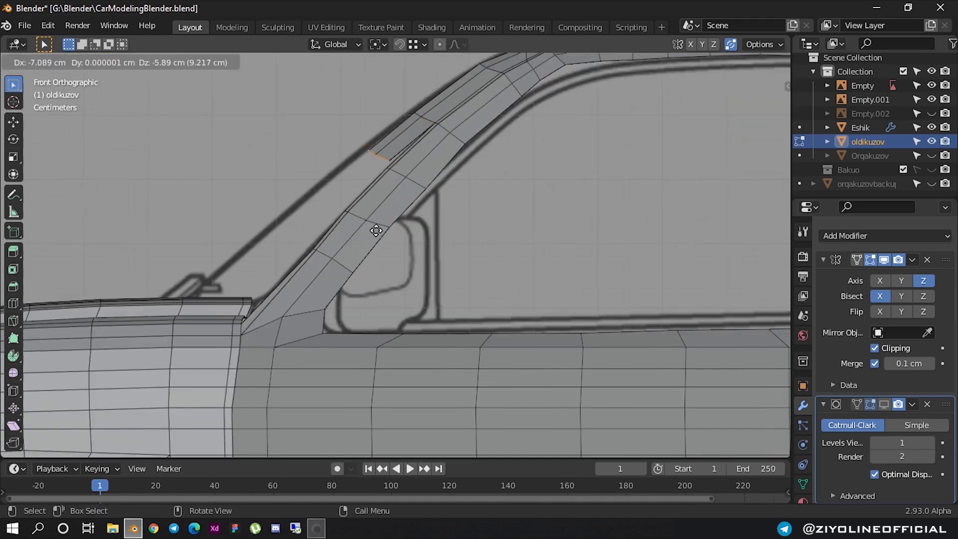
{"action": "left_click", "coordinate": [371, 236]}
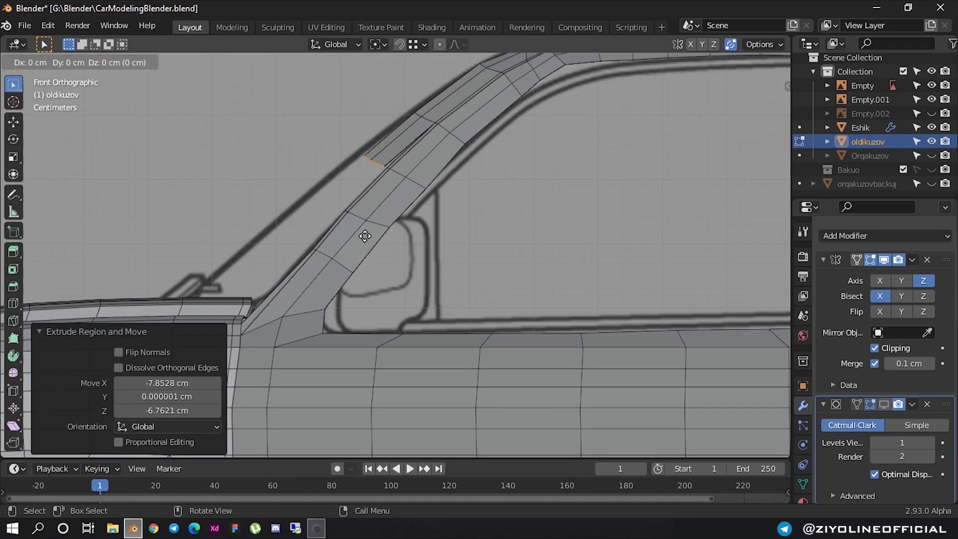
{"action": "key", "text": "e"}
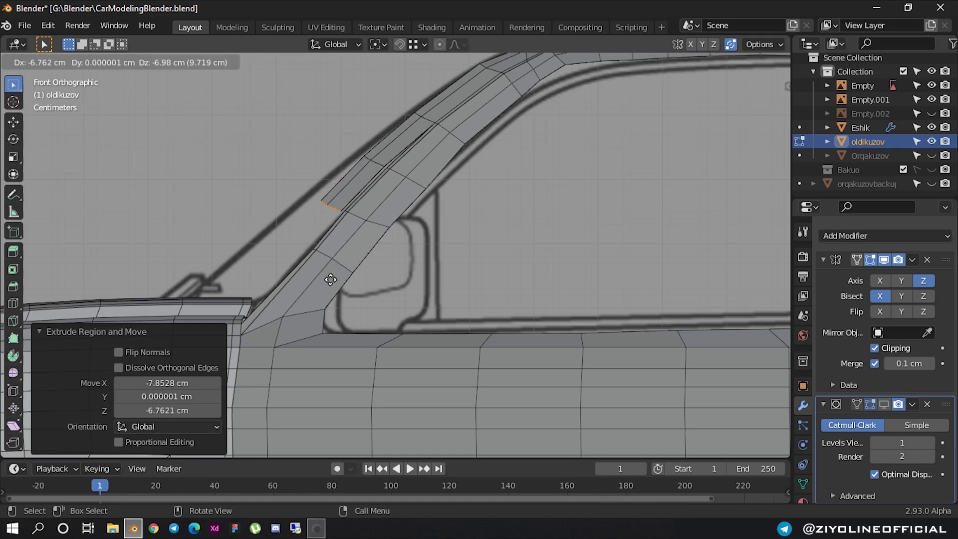
{"action": "left_click", "coordinate": [331, 279]}
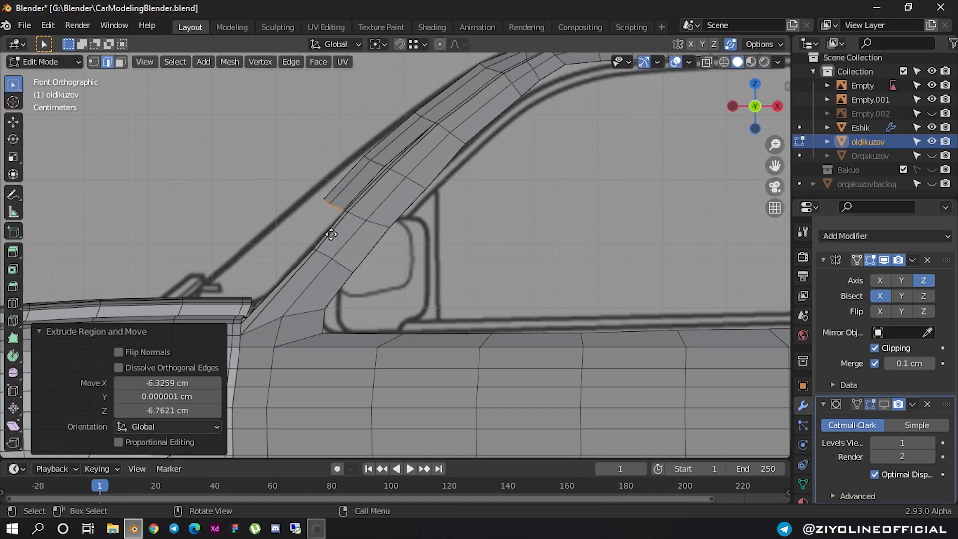
- Extrude two more segments down to the hood line, then re-enter editing in X-ray
{"action": "key", "text": "e"}
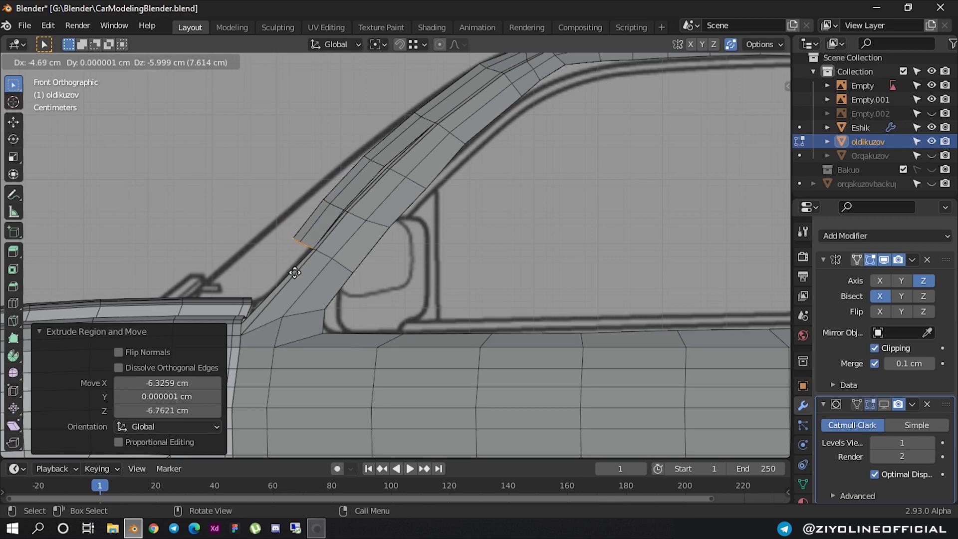
{"action": "left_click", "coordinate": [299, 273]}
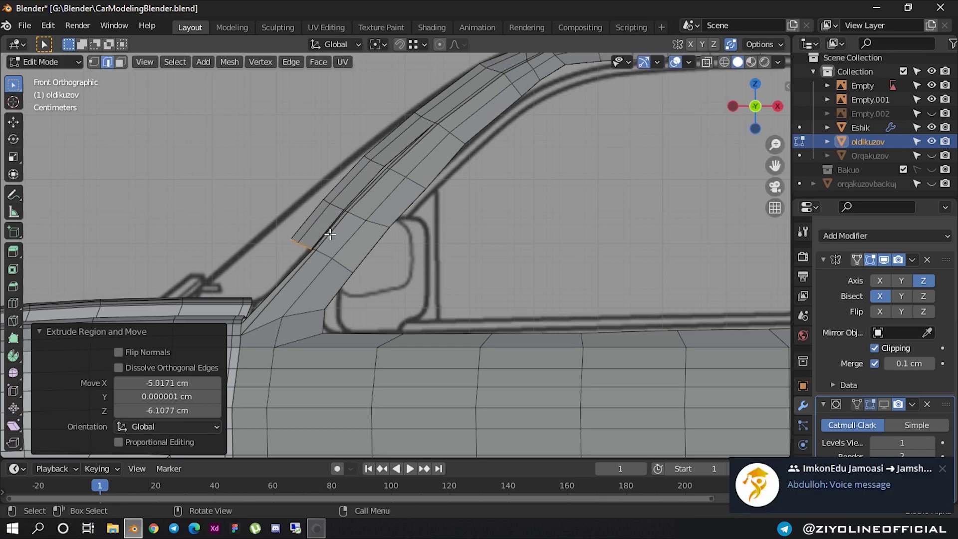
{"action": "scroll", "coordinate": [319, 249], "scroll_direction": "down", "scroll_amount": 1}
{"action": "middle_click_drag", "start_coordinate": [336, 231], "coordinate": [378, 208], "text": "shift"}
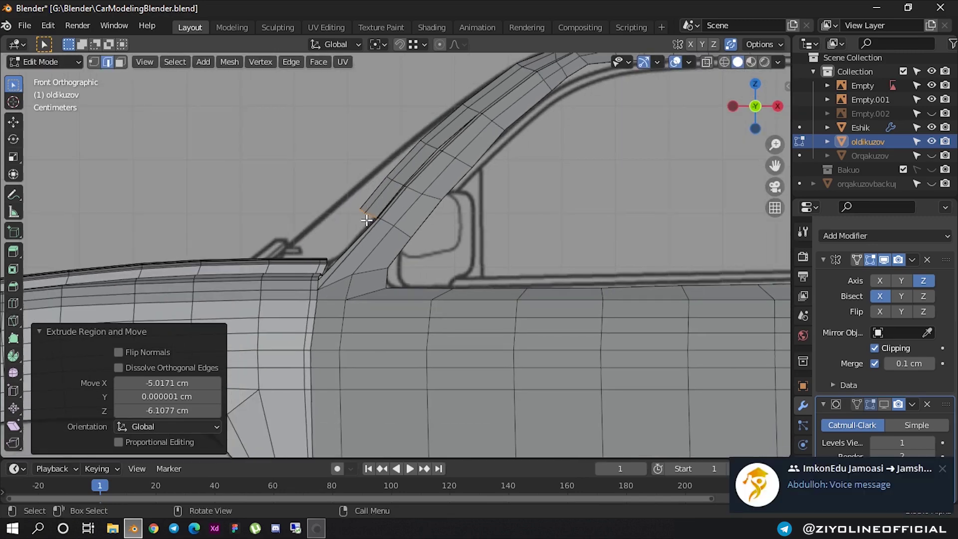
{"action": "key", "text": "e"}
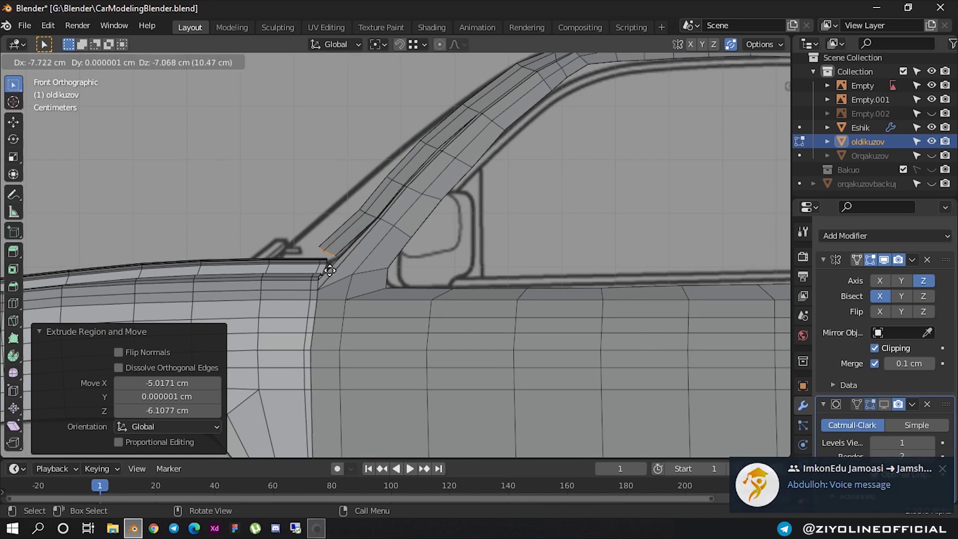
{"action": "left_click", "coordinate": [327, 269]}
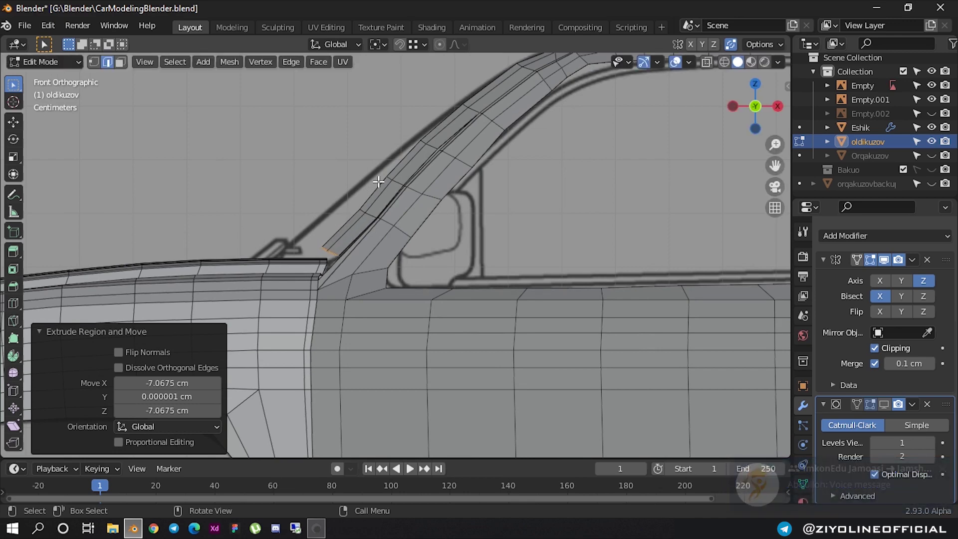
{"action": "key", "text": "Tab"}
{"action": "key", "text": "Tab"}
{"action": "left_click", "coordinate": [723, 62]}
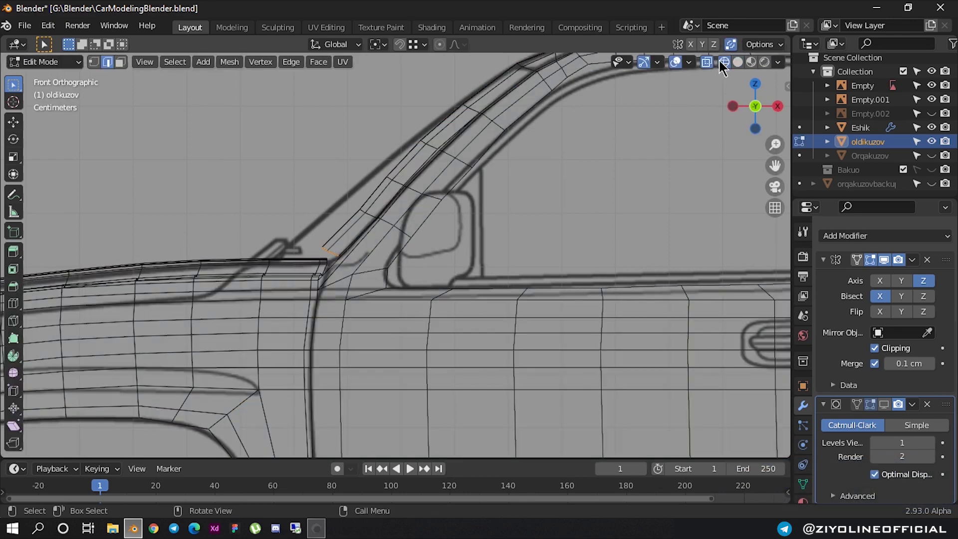
- Zoom in and move the upper pillar vertices onto the blueprint line
{"action": "scroll", "coordinate": [374, 217], "scroll_direction": "up", "scroll_amount": 2}
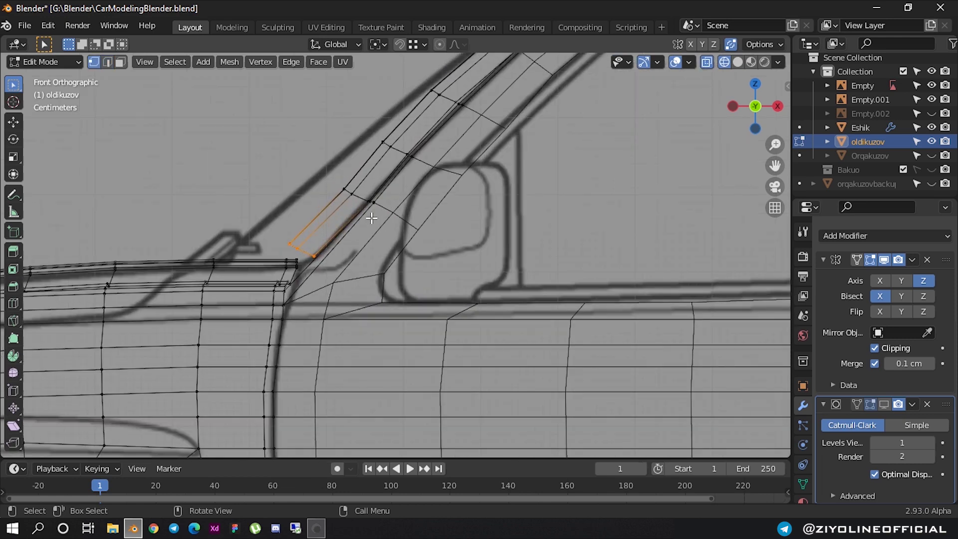
{"action": "middle_click_drag", "start_coordinate": [340, 196], "coordinate": [332, 252], "text": "shift"}
{"action": "scroll", "coordinate": [392, 160], "scroll_direction": "up", "scroll_amount": 2}
{"action": "scroll", "coordinate": [373, 103], "scroll_direction": "up", "scroll_amount": 1}
{"action": "left_click_drag", "start_coordinate": [372, 103], "coordinate": [446, 135]}
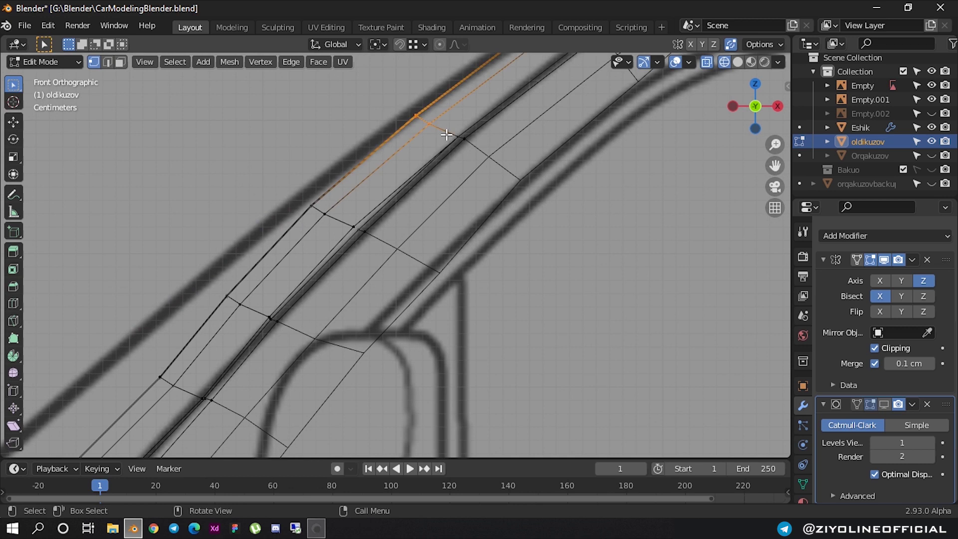
{"action": "key", "text": "g"}
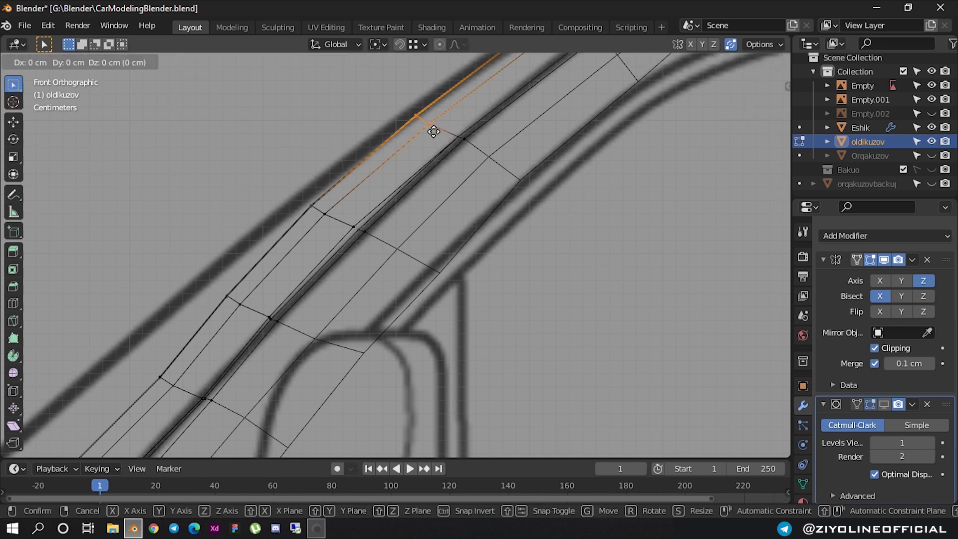
{"action": "left_click", "coordinate": [432, 128]}
{"action": "left_click_drag", "start_coordinate": [278, 174], "coordinate": [329, 218]}
{"action": "key", "text": "g"}
{"action": "left_click", "coordinate": [323, 220]}
- Move the middle and lower pillar vertices onto the windshield pillar line
{"action": "scroll", "coordinate": [291, 233], "scroll_direction": "down", "scroll_amount": 1}
{"action": "middle_click_drag", "start_coordinate": [292, 233], "coordinate": [384, 121], "text": "shift"}
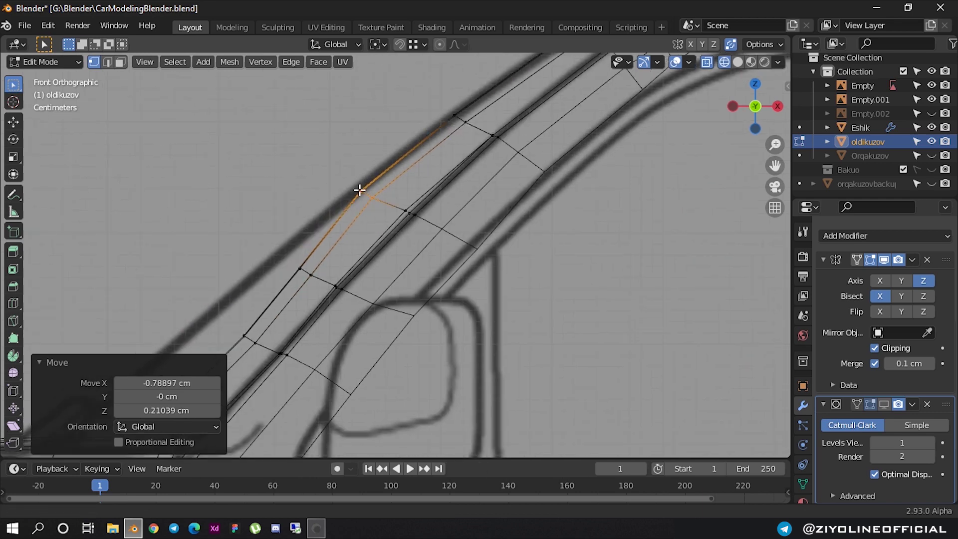
{"action": "left_click_drag", "start_coordinate": [320, 153], "coordinate": [358, 187]}
{"action": "left_click_drag", "start_coordinate": [367, 191], "coordinate": [368, 192]}
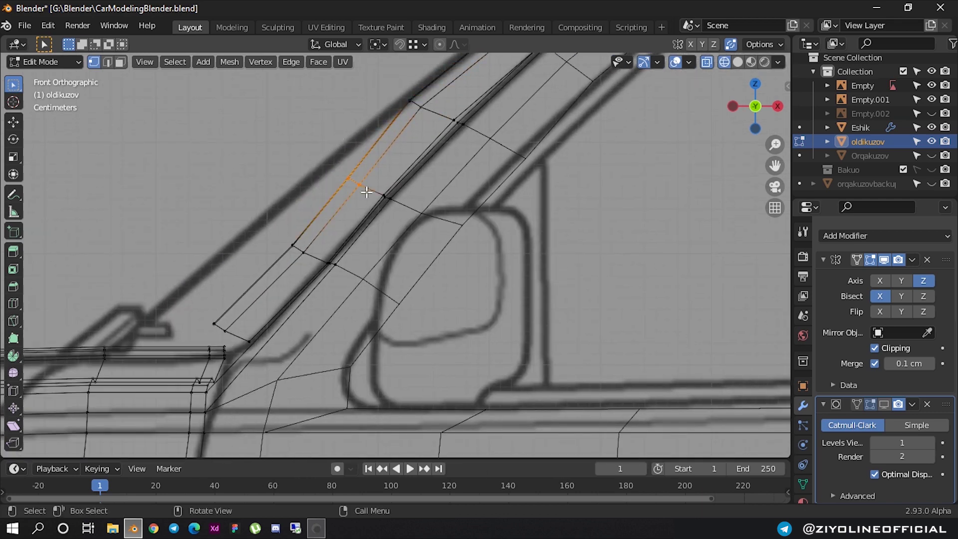
{"action": "key", "text": "g"}
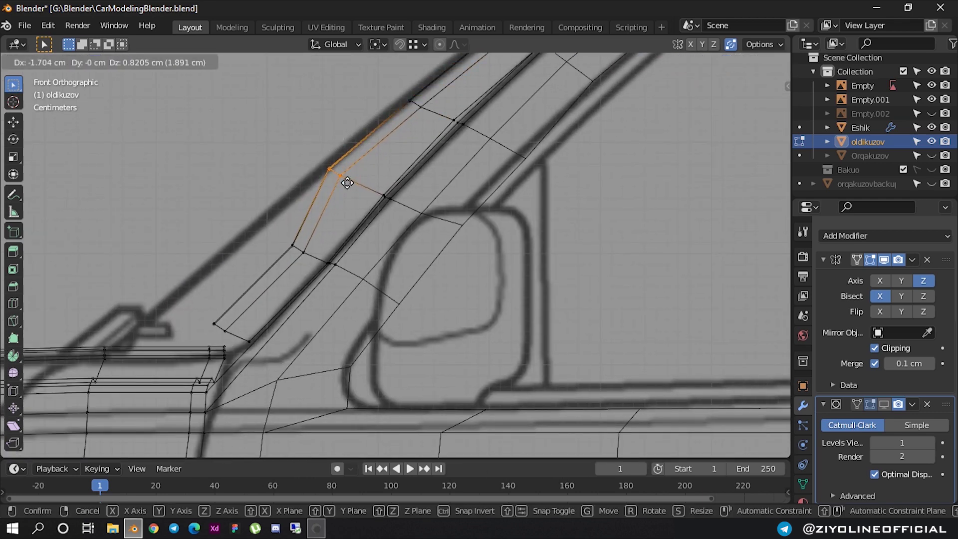
{"action": "left_click", "coordinate": [344, 183]}
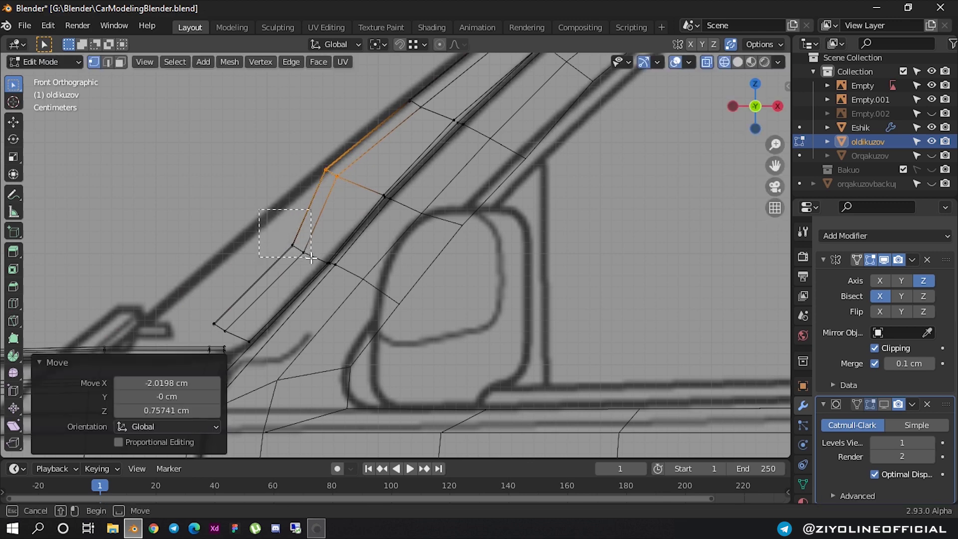
{"action": "left_click_drag", "start_coordinate": [311, 258], "coordinate": [310, 257]}
{"action": "key", "text": "g"}
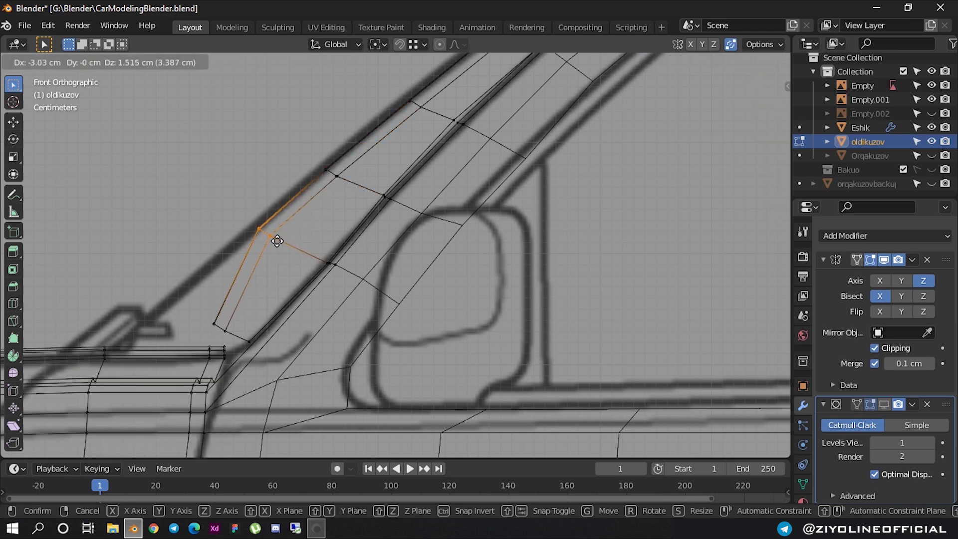
{"action": "left_click", "coordinate": [277, 242]}
- Pull the pillar base vertex forward, nudge the top vertex, then turn X-ray off
{"action": "middle_click_drag", "start_coordinate": [299, 246], "coordinate": [347, 197], "text": "shift"}
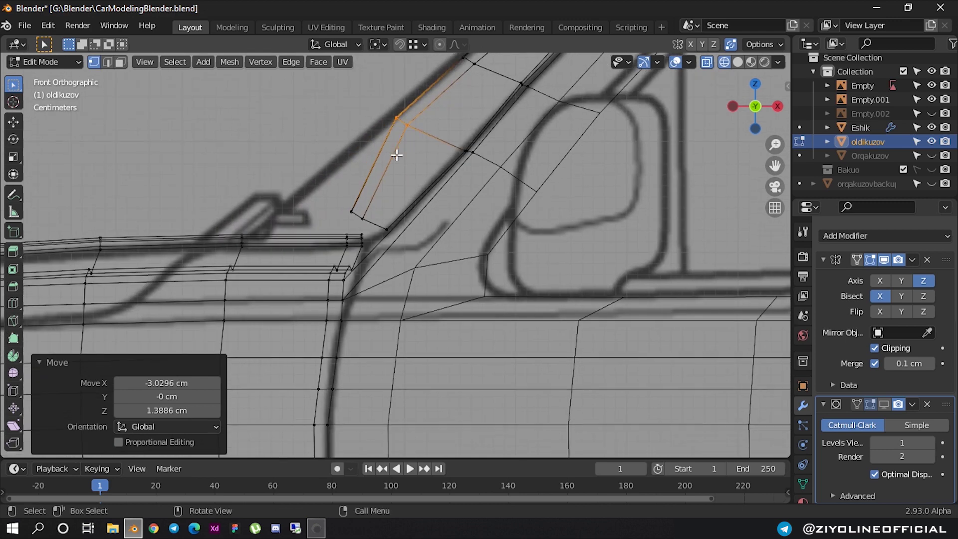
{"action": "left_click_drag", "start_coordinate": [311, 191], "coordinate": [364, 215]}
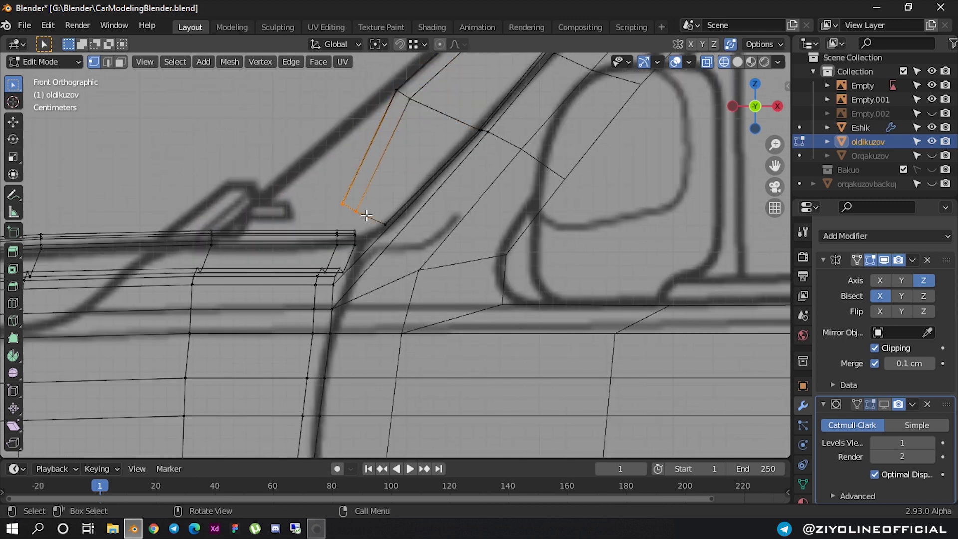
{"action": "key", "text": "g"}
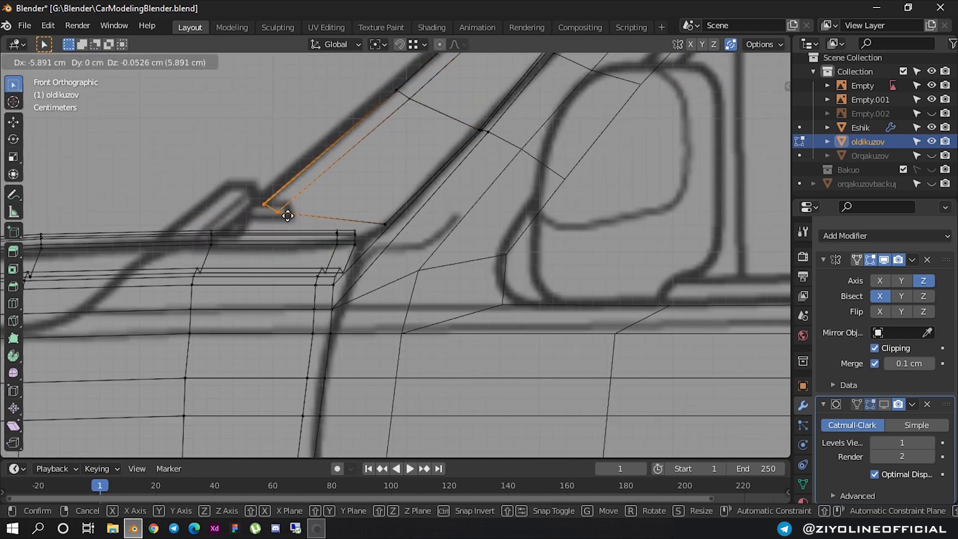
{"action": "left_click", "coordinate": [284, 217]}
{"action": "left_click", "coordinate": [417, 118]}
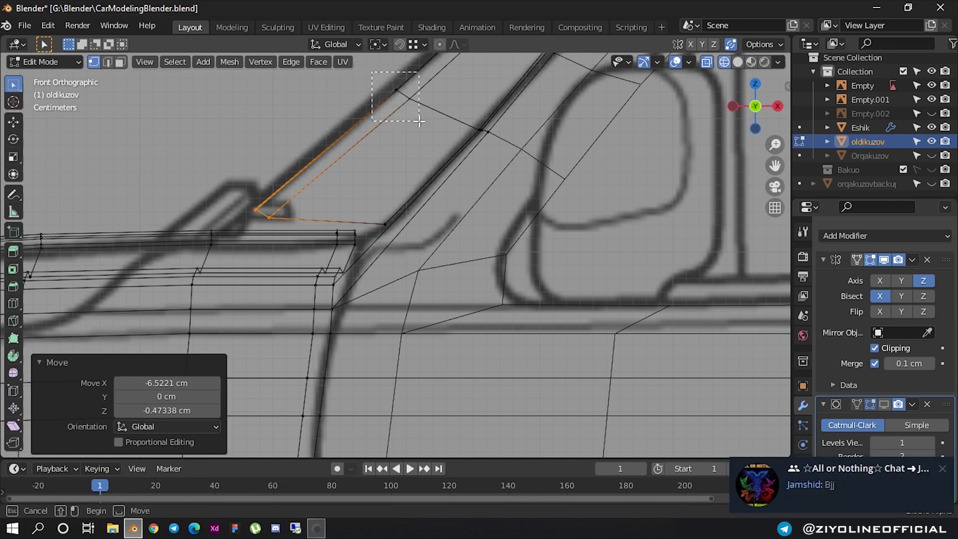
{"action": "key", "text": "g"}
{"action": "left_click", "coordinate": [417, 119]}
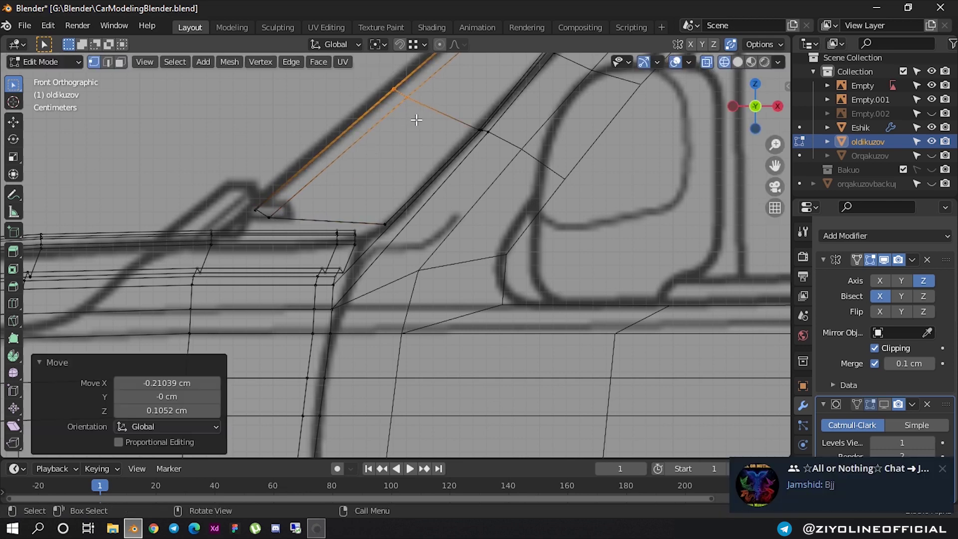
{"action": "mouse_move", "coordinate": [861, 479]}
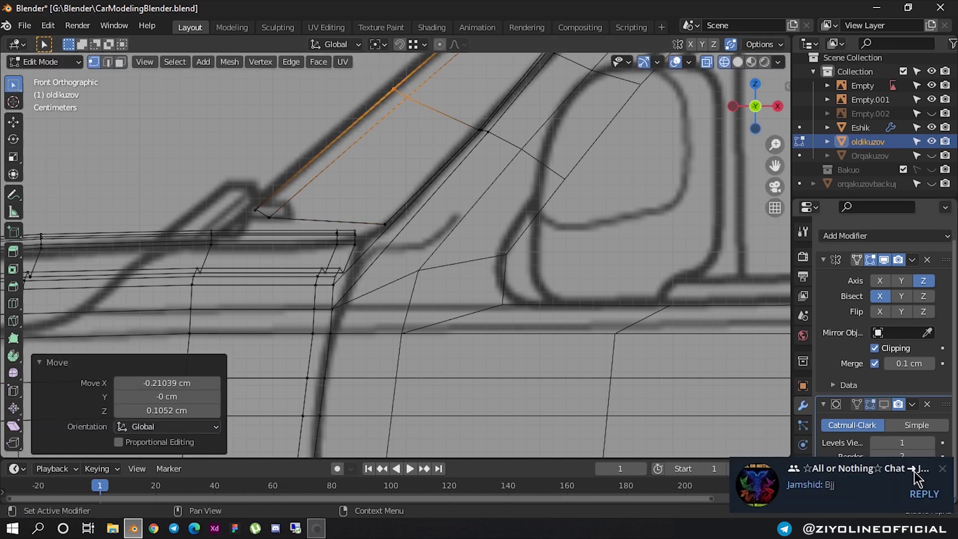
{"action": "left_click", "coordinate": [938, 473]}
{"action": "mouse_move", "coordinate": [385, 198]}
{"action": "middle_mouse_down"}
{"action": "mouse_move", "coordinate": [530, 259]}
{"action": "mouse_move", "coordinate": [579, 235]}
{"action": "mouse_move", "coordinate": [590, 201]}
{"action": "mouse_move", "coordinate": [412, 222]}
{"action": "mouse_move", "coordinate": [599, 150]}
{"action": "middle_mouse_up"}
{"action": "key", "text": "alt+z"}
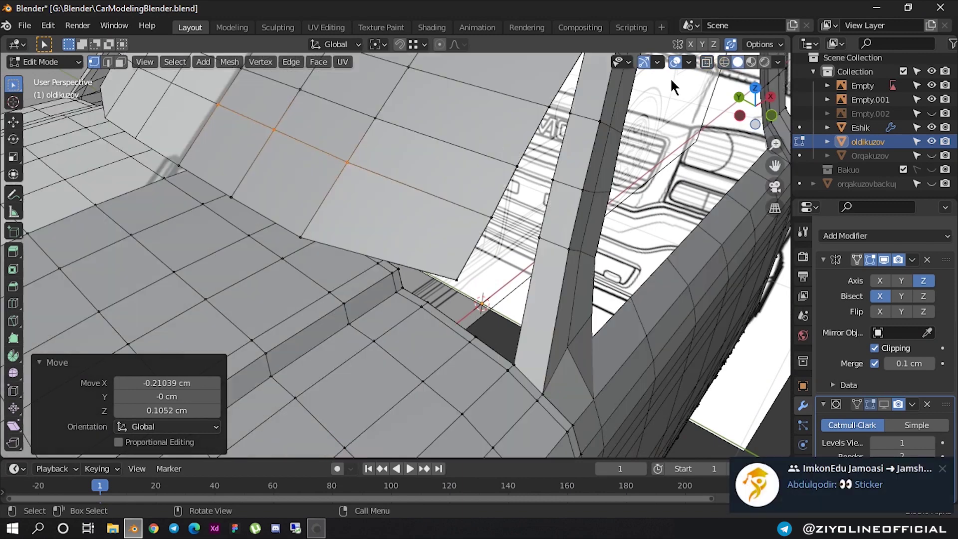
- Orbit to the fender panel edge and snap one fender-edge vertex onto its neighbour
{"action": "mouse_move", "coordinate": [394, 238]}
{"action": "middle_mouse_down"}
{"action": "mouse_move", "coordinate": [349, 279]}
{"action": "mouse_move", "coordinate": [336, 314]}
{"action": "mouse_move", "coordinate": [490, 216]}
{"action": "middle_mouse_up"}
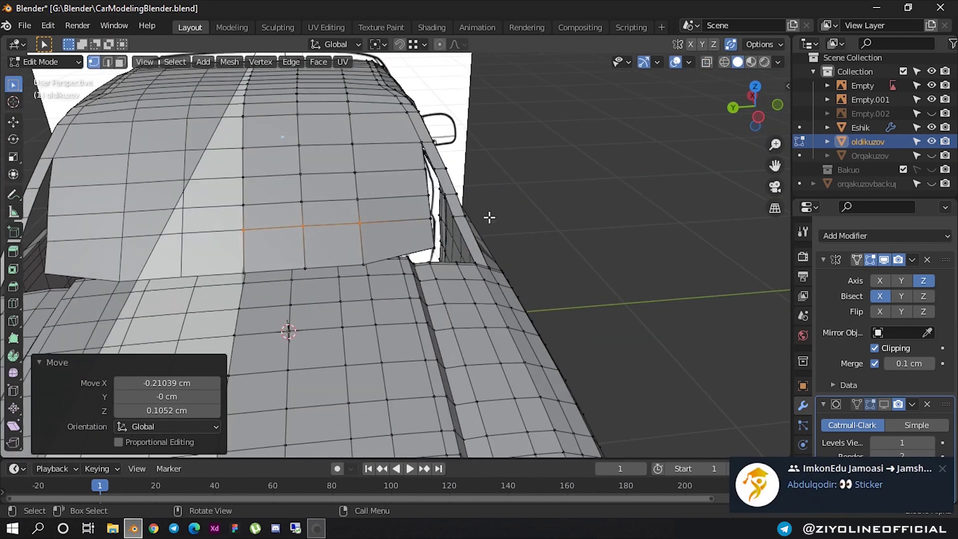
{"action": "scroll", "coordinate": [458, 171], "scroll_direction": "up", "scroll_amount": 5}
{"action": "mouse_move", "coordinate": [458, 171]}
{"action": "middle_mouse_down"}
{"action": "mouse_move", "coordinate": [434, 187]}
{"action": "mouse_move", "coordinate": [443, 179]}
{"action": "middle_mouse_up"}
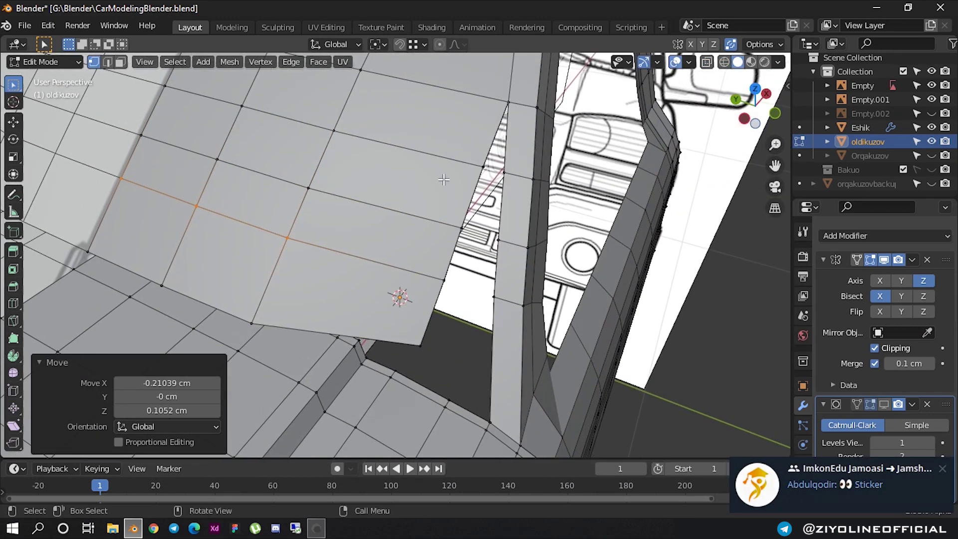
{"action": "left_click", "coordinate": [476, 168]}
{"action": "key", "text": "g"}
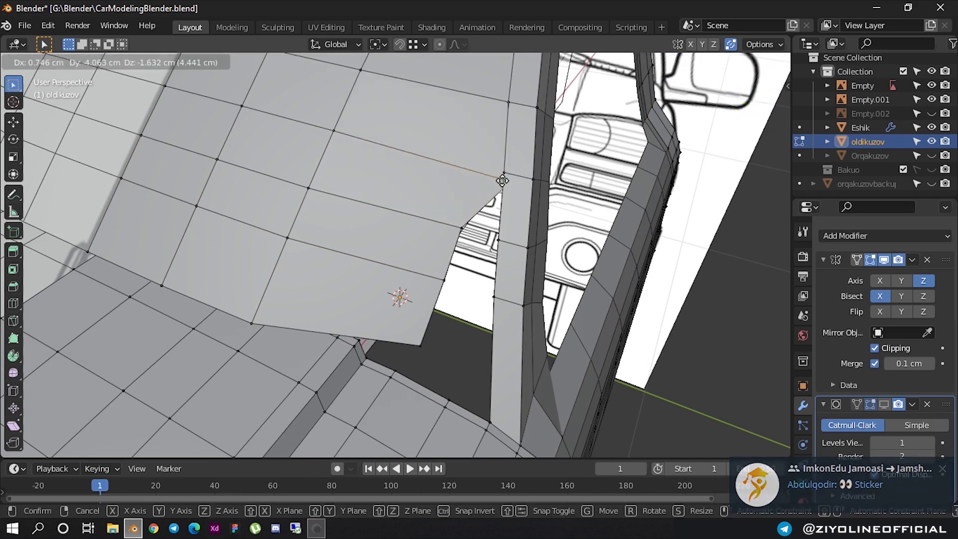
{"action": "left_click", "coordinate": [501, 175], "text": "ctrl"}
- Move the next fender-edge vertex onto its neighbour, then lower it
{"action": "left_click", "coordinate": [452, 233]}
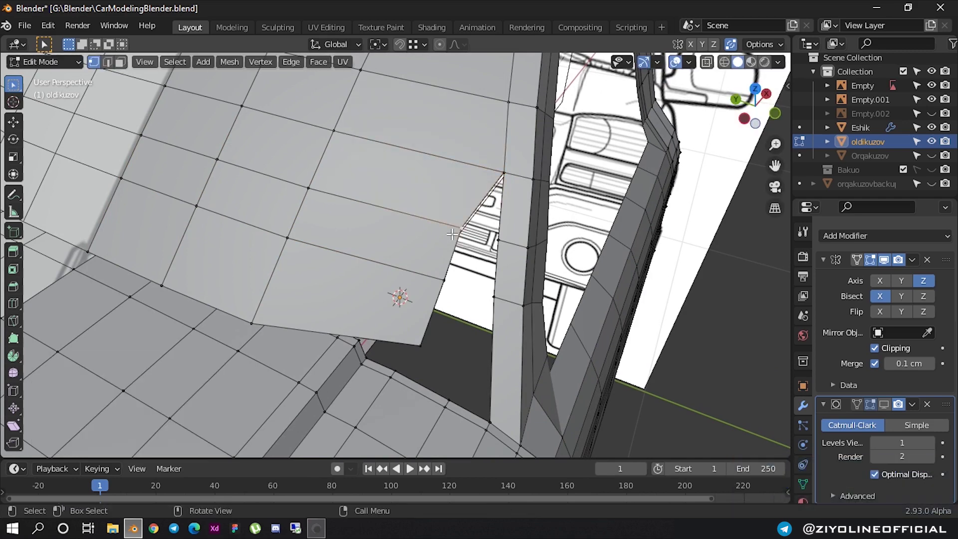
{"action": "key", "text": "g"}
{"action": "left_click", "coordinate": [496, 240], "text": "ctrl"}
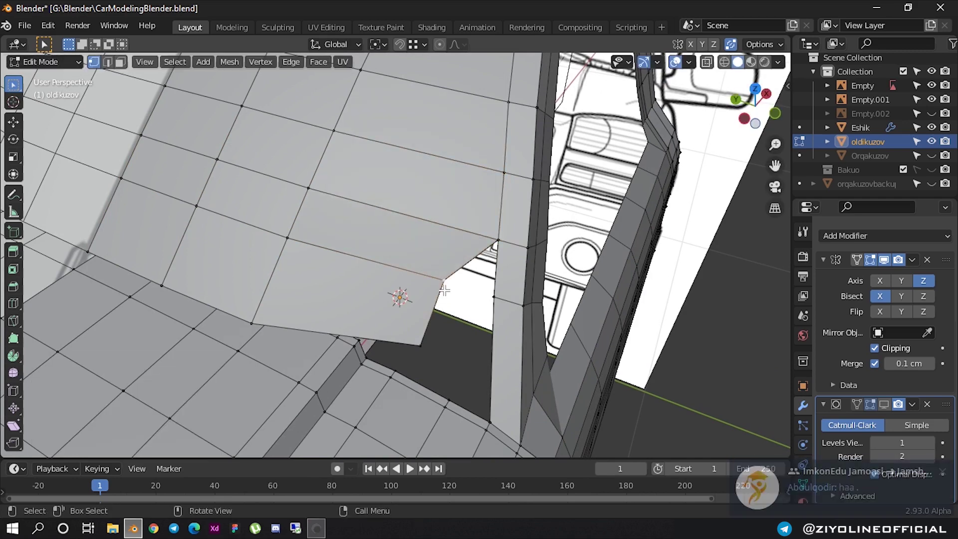
{"action": "key", "text": "g"}
{"action": "left_click", "coordinate": [478, 316], "text": "ctrl"}
- Move the pillar base vertex onto the fender's top corner
{"action": "mouse_move", "coordinate": [478, 317]}
{"action": "middle_mouse_down"}
{"action": "mouse_move", "coordinate": [466, 316]}
{"action": "mouse_move", "coordinate": [459, 353]}
{"action": "mouse_move", "coordinate": [374, 237]}
{"action": "middle_mouse_up"}
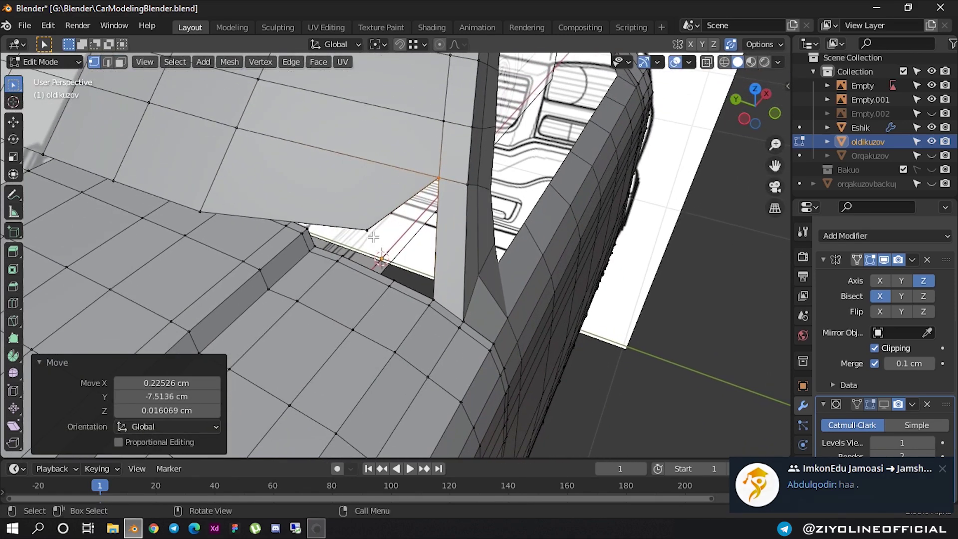
{"action": "left_click", "coordinate": [371, 231]}
{"action": "key", "text": "g"}
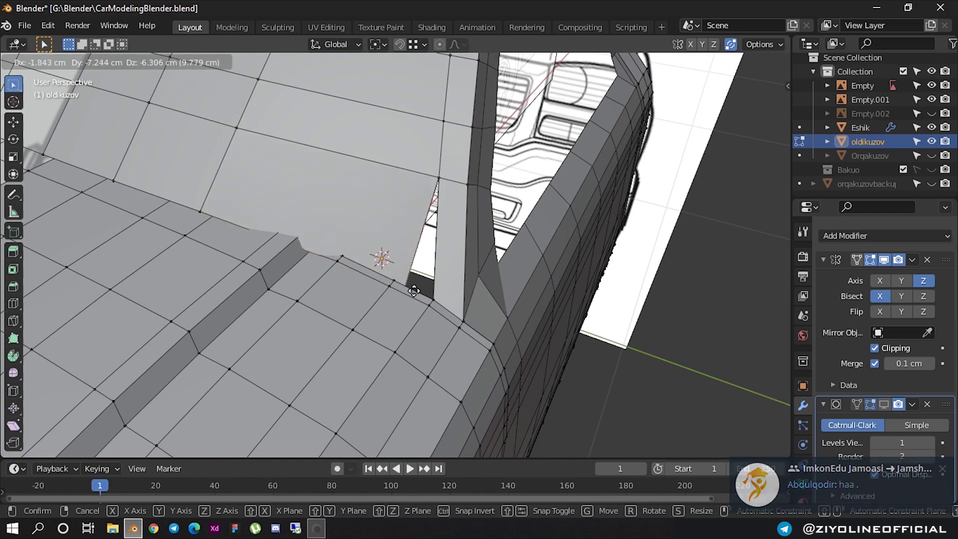
{"action": "left_click", "coordinate": [381, 256], "text": "ctrl"}
- Orbit around the cab to inspect the pillar join, then return to the straight-on side view
{"action": "mouse_move", "coordinate": [380, 257]}
{"action": "middle_mouse_down"}
{"action": "mouse_move", "coordinate": [356, 265]}
{"action": "mouse_move", "coordinate": [340, 252]}
{"action": "mouse_move", "coordinate": [369, 242]}
{"action": "mouse_move", "coordinate": [473, 245]}
{"action": "mouse_move", "coordinate": [274, 267]}
{"action": "mouse_move", "coordinate": [354, 246]}
{"action": "mouse_move", "coordinate": [367, 272]}
{"action": "mouse_move", "coordinate": [242, 272]}
{"action": "mouse_move", "coordinate": [133, 246]}
{"action": "mouse_move", "coordinate": [115, 214]}
{"action": "mouse_move", "coordinate": [123, 206]}
{"action": "middle_mouse_up"}
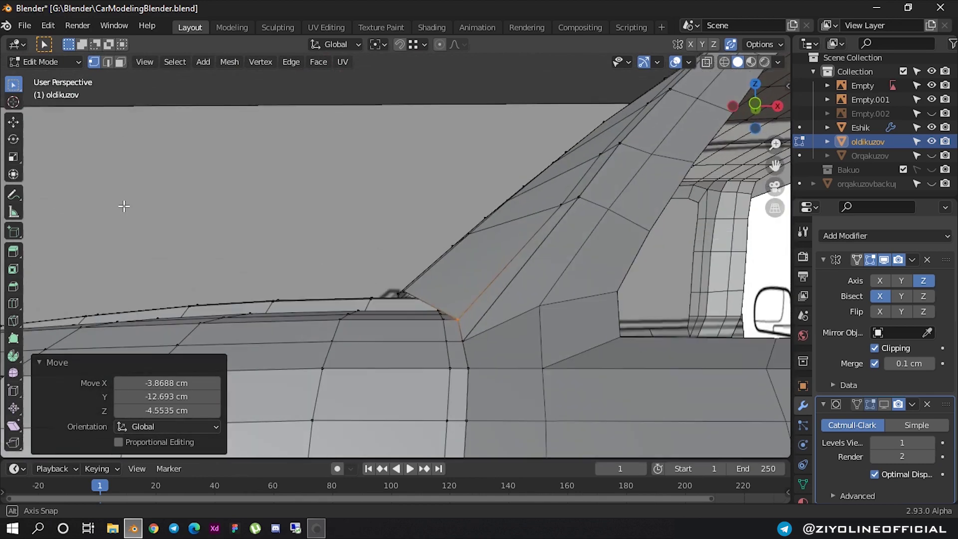
{"action": "middle_click_drag", "start_coordinate": [384, 309], "coordinate": [393, 311]}
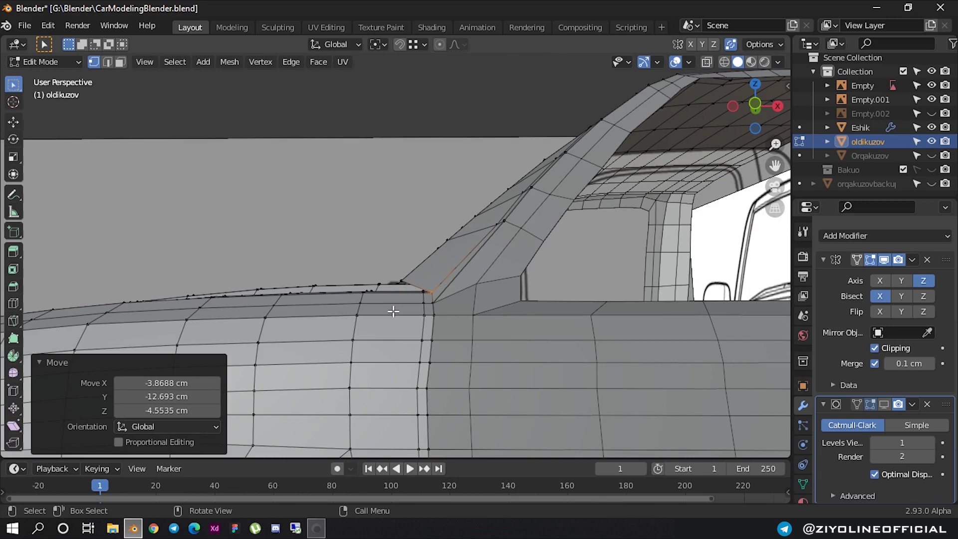
{"action": "mouse_move", "coordinate": [414, 292]}
{"action": "middle_mouse_down"}
{"action": "mouse_move", "coordinate": [421, 376]}
{"action": "mouse_move", "coordinate": [439, 391]}
{"action": "mouse_move", "coordinate": [452, 355]}
{"action": "mouse_move", "coordinate": [428, 250]}
{"action": "mouse_move", "coordinate": [442, 228]}
{"action": "mouse_move", "coordinate": [417, 247]}
{"action": "middle_mouse_up"}
{"action": "scroll", "coordinate": [442, 229], "scroll_direction": "up", "scroll_amount": 4}
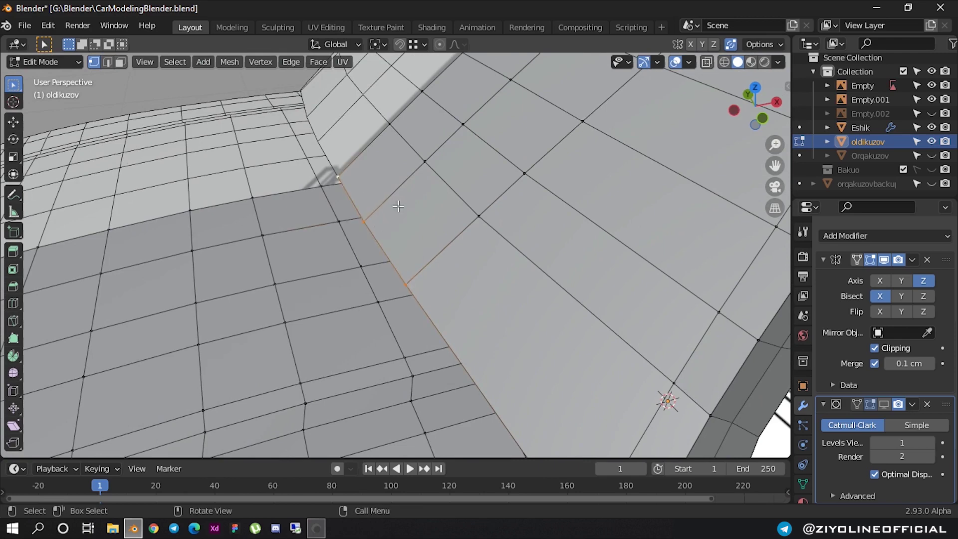
{"action": "left_click", "coordinate": [762, 118]}
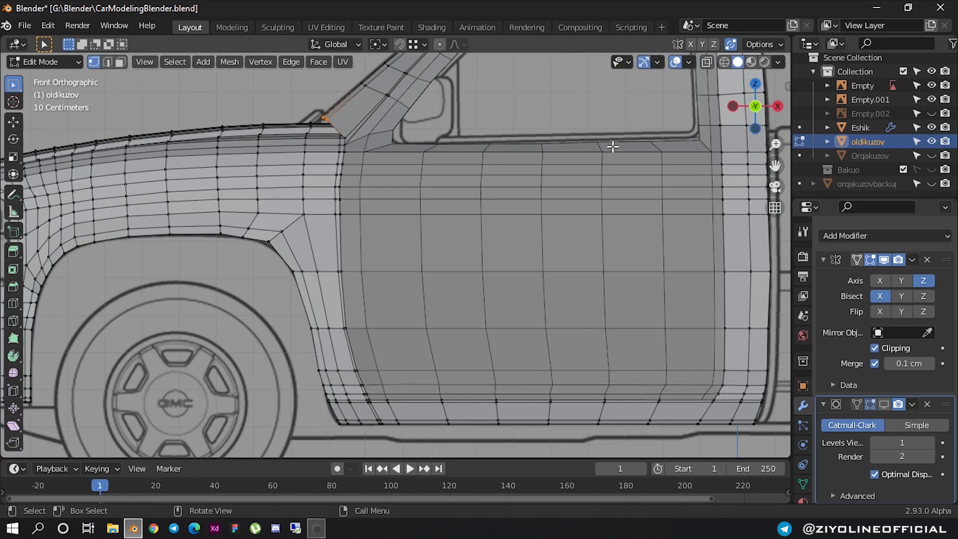
- Zoom in on the pillar base and show the mesh as see-through wireframe
{"action": "scroll", "coordinate": [310, 117], "scroll_direction": "up", "scroll_amount": 3}
{"action": "middle_click_drag", "start_coordinate": [381, 325], "coordinate": [310, 156], "text": "shift"}
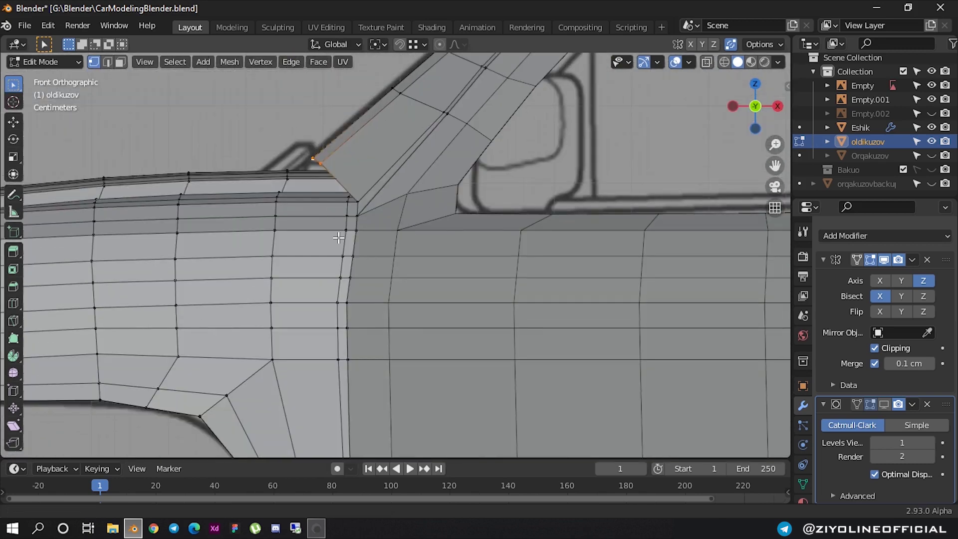
{"action": "scroll", "coordinate": [327, 194], "scroll_direction": "up", "scroll_amount": 2}
{"action": "scroll", "coordinate": [326, 194], "scroll_direction": "up", "scroll_amount": 1}
{"action": "middle_click_drag", "start_coordinate": [327, 194], "coordinate": [373, 216], "text": "shift"}
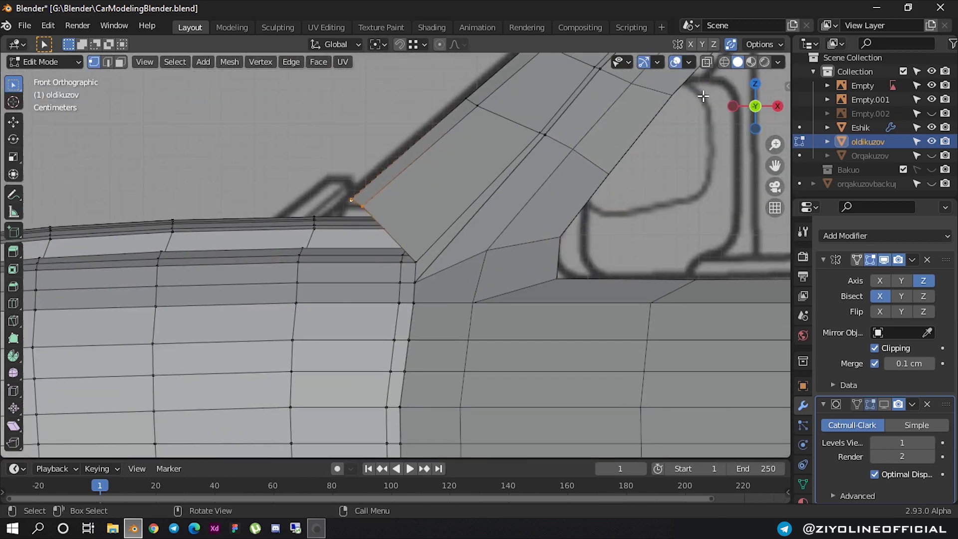
{"action": "left_click", "coordinate": [724, 62]}
{"action": "scroll", "coordinate": [415, 214], "scroll_direction": "up", "scroll_amount": 1}
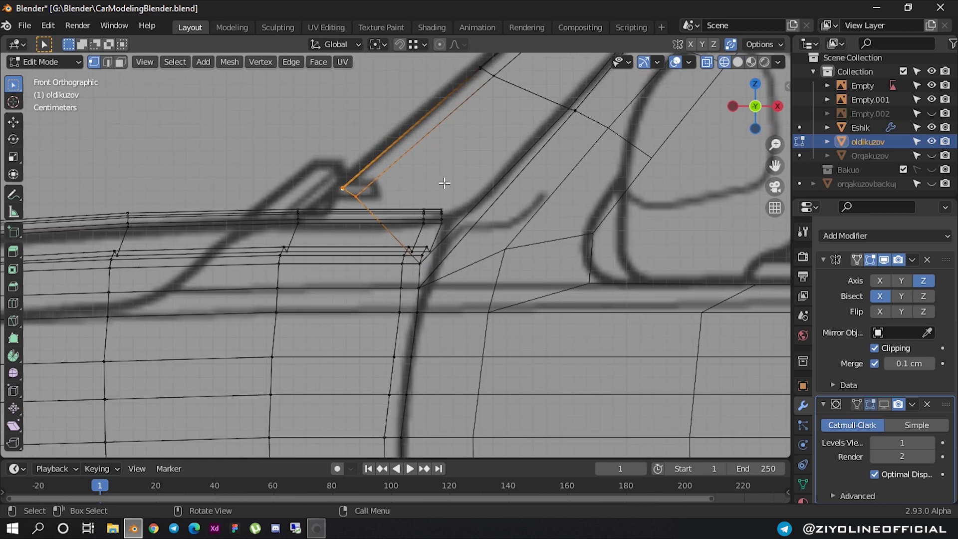
- Select the upper fender-top edges at the pillar and slide them along X
{"action": "mouse_move", "coordinate": [402, 185]}
{"action": "left_mouse_down"}
{"action": "mouse_move", "coordinate": [450, 235]}
{"action": "mouse_move", "coordinate": [447, 265]}
{"action": "left_mouse_up"}
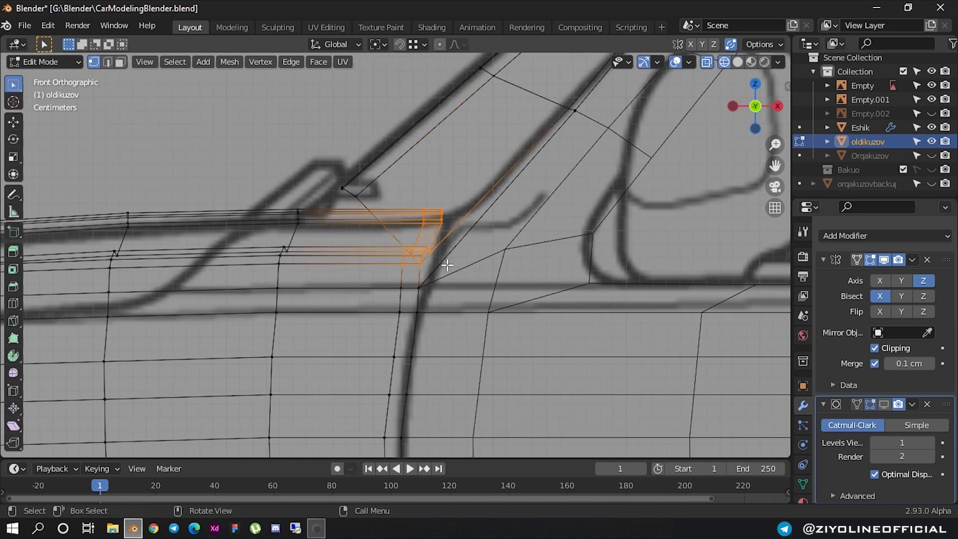
{"action": "key", "text": "g"}
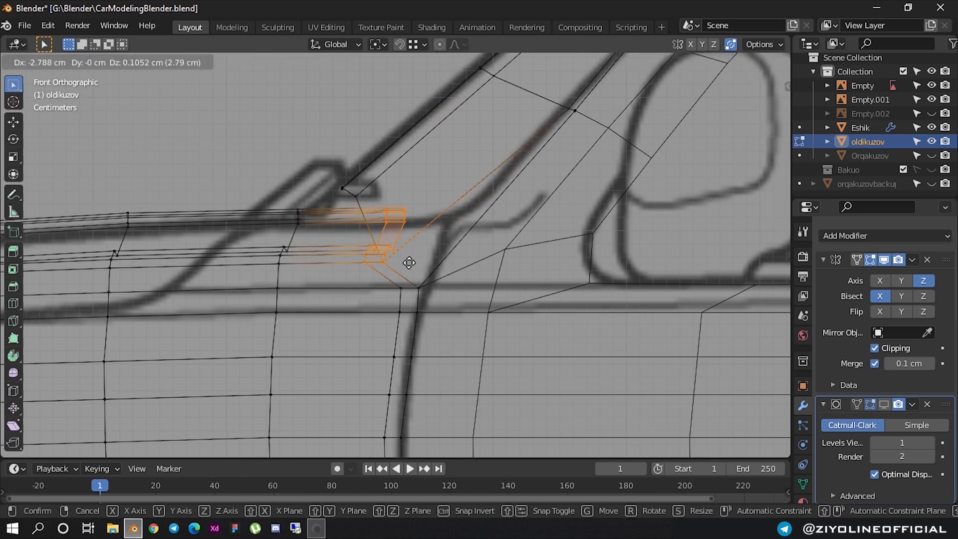
{"action": "left_click", "coordinate": [442, 250]}
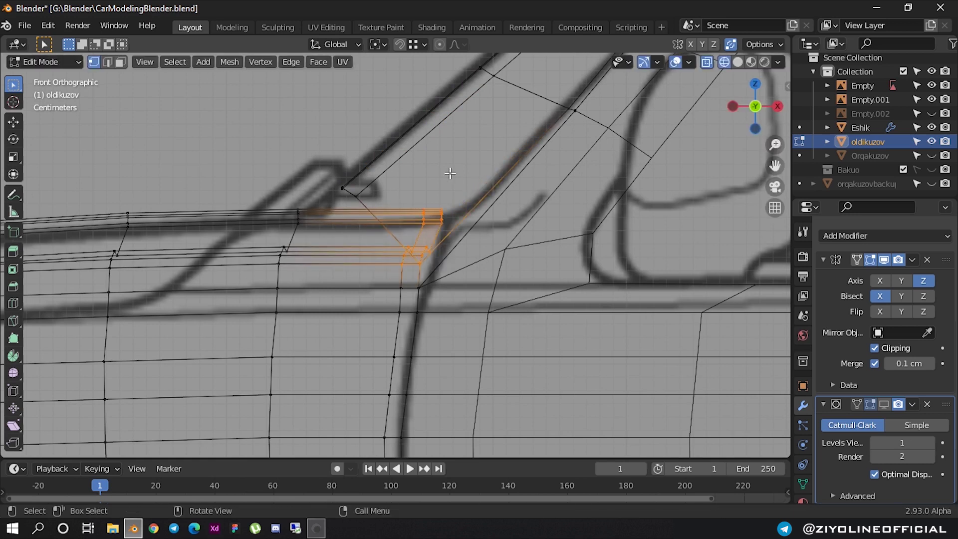
{"action": "left_click_drag", "start_coordinate": [398, 195], "coordinate": [452, 232]}
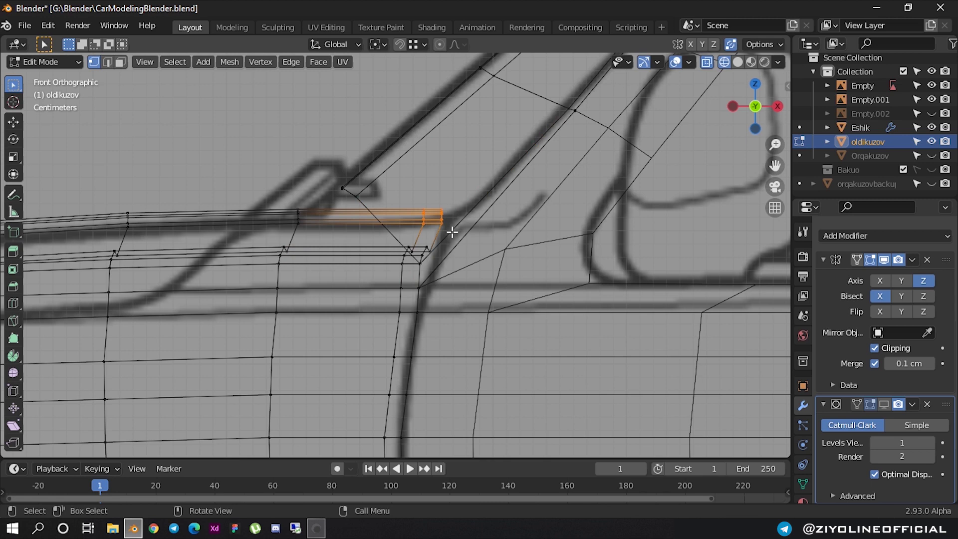
{"action": "key", "text": "g"}
{"action": "key", "text": "x"}
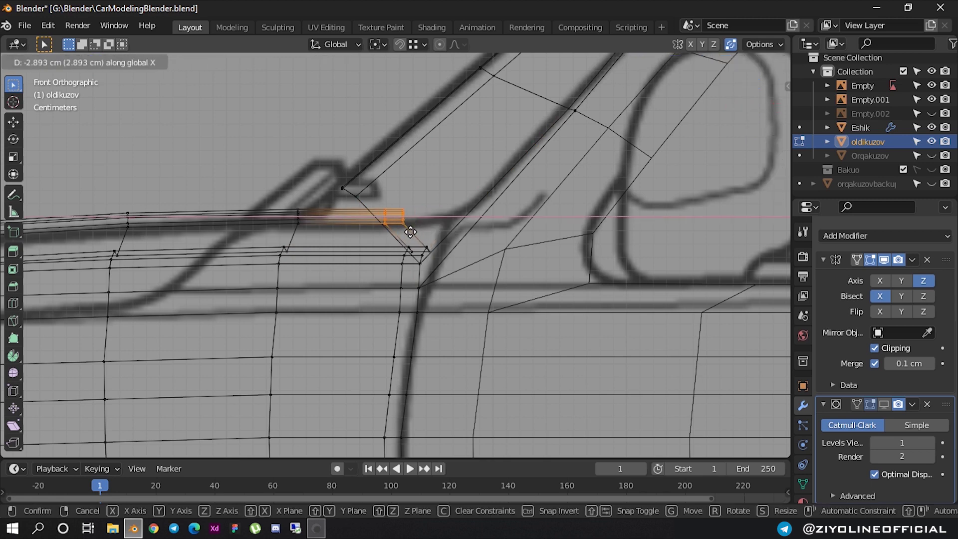
{"action": "left_click", "coordinate": [338, 231]}
- Select the overlapping pillar-base corner vertices and slide them left along X
{"action": "scroll", "coordinate": [399, 251], "scroll_direction": "up", "scroll_amount": 1}
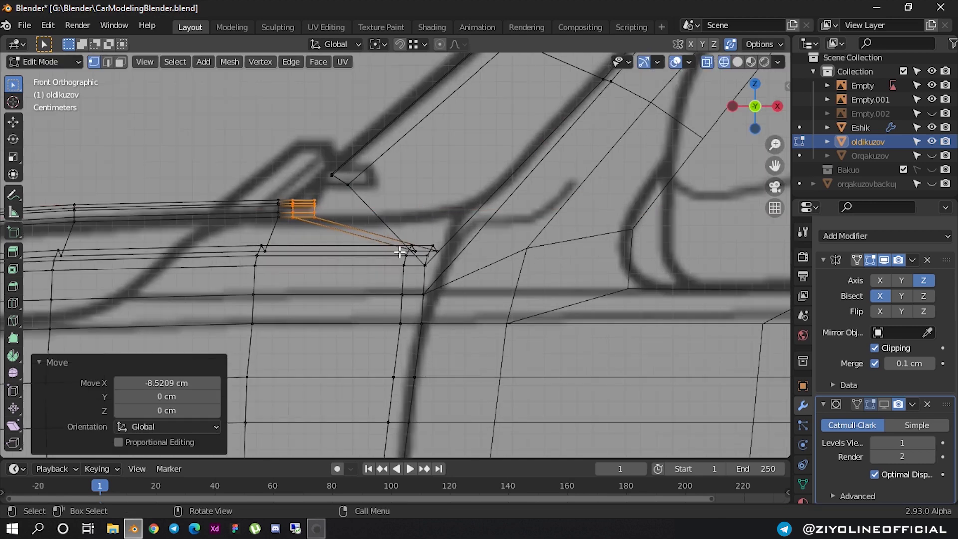
{"action": "scroll", "coordinate": [393, 237], "scroll_direction": "up", "scroll_amount": 2}
{"action": "scroll", "coordinate": [394, 237], "scroll_direction": "up", "scroll_amount": 1}
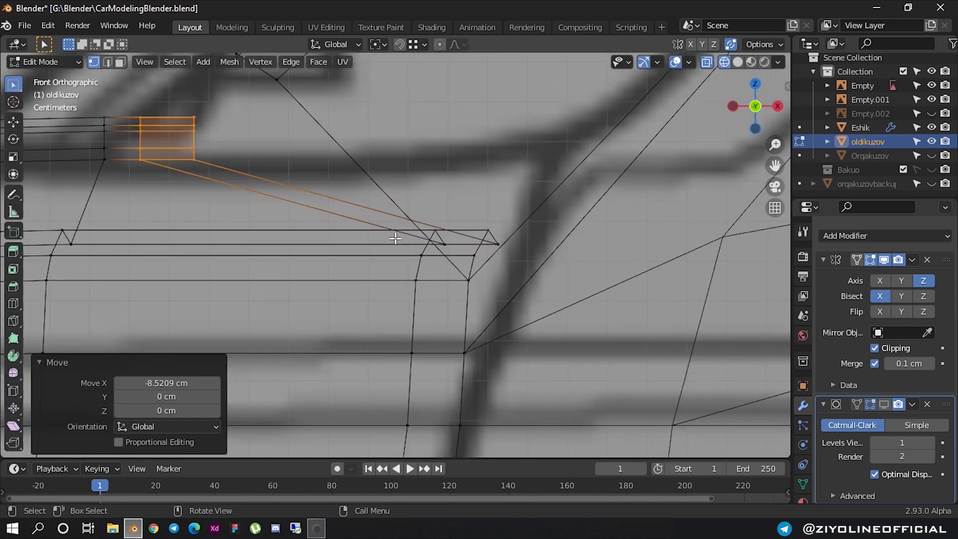
{"action": "scroll", "coordinate": [396, 237], "scroll_direction": "up", "scroll_amount": 1}
{"action": "left_click_drag", "start_coordinate": [377, 173], "coordinate": [492, 250]}
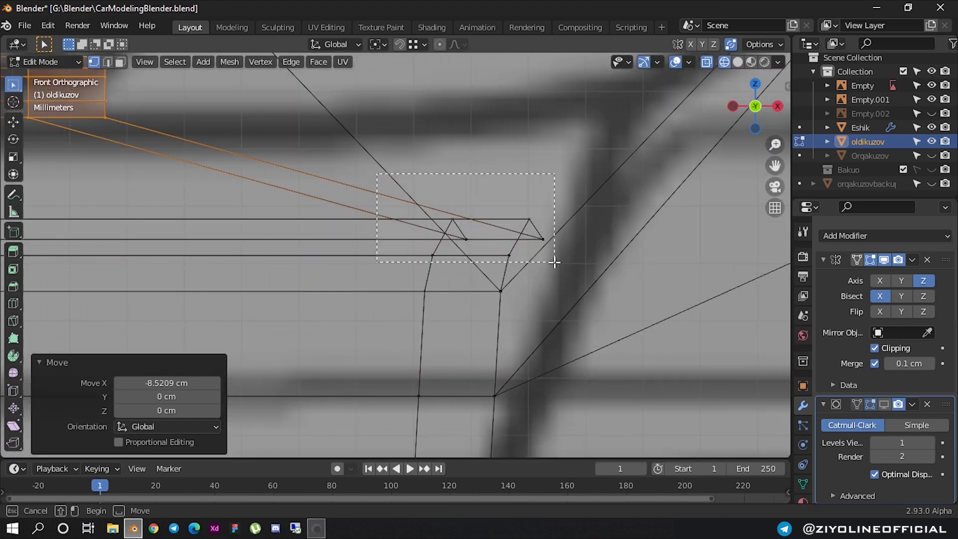
{"action": "left_click_drag", "start_coordinate": [554, 262], "coordinate": [554, 262]}
{"action": "scroll", "coordinate": [554, 262], "scroll_direction": "down", "scroll_amount": 3}
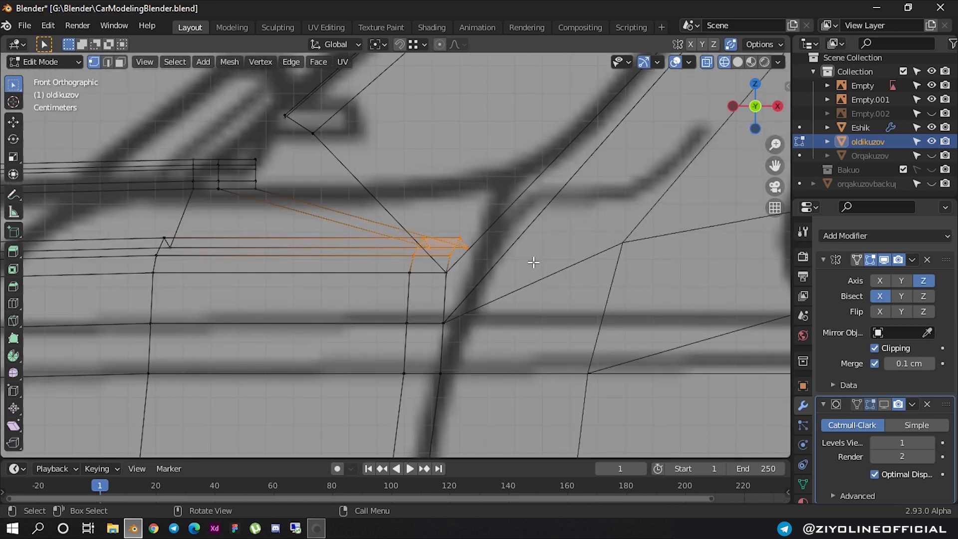
{"action": "key", "text": "g"}
{"action": "key", "text": "x"}
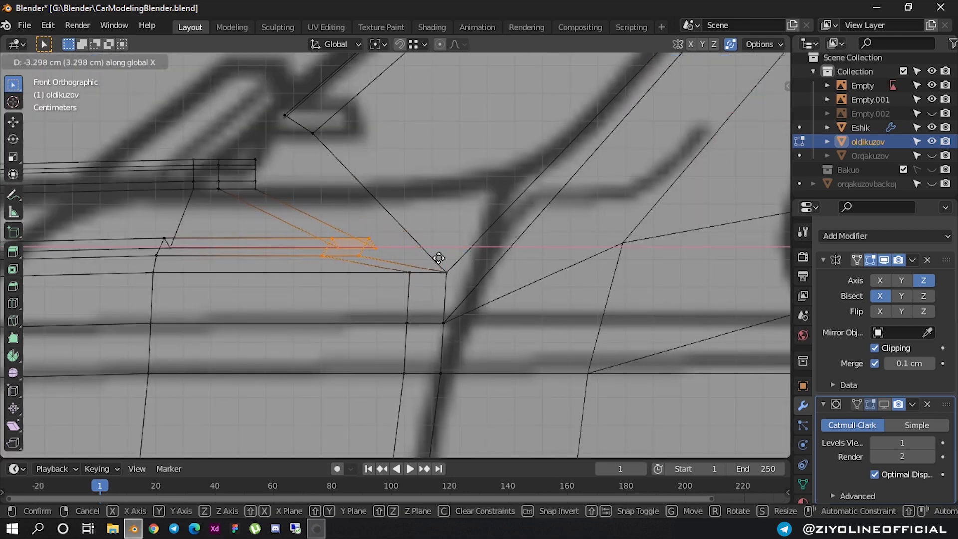
{"action": "left_click", "coordinate": [464, 256]}
- Box-select the corner's top edge vertices and slide them left along X
{"action": "scroll", "coordinate": [378, 253], "scroll_direction": "up", "scroll_amount": 2}
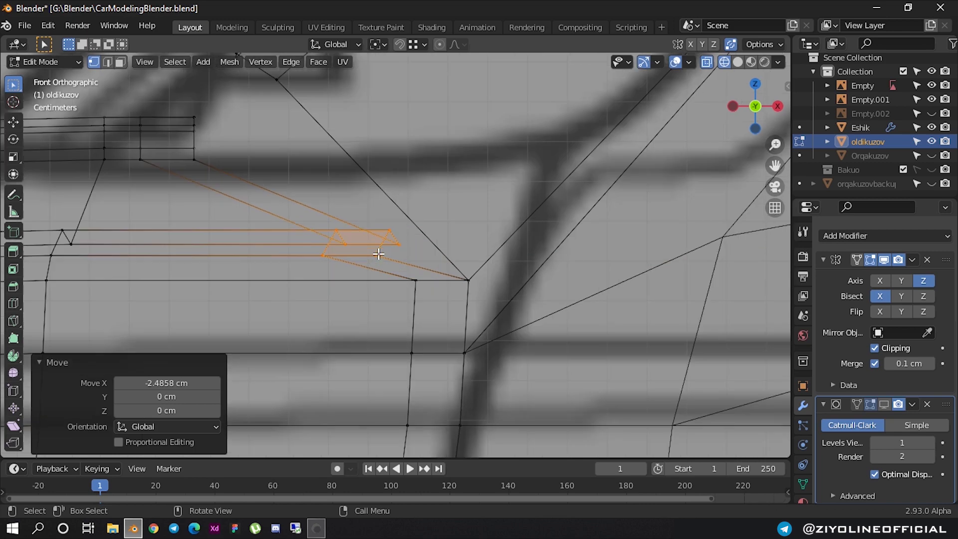
{"action": "scroll", "coordinate": [389, 239], "scroll_direction": "up", "scroll_amount": 3}
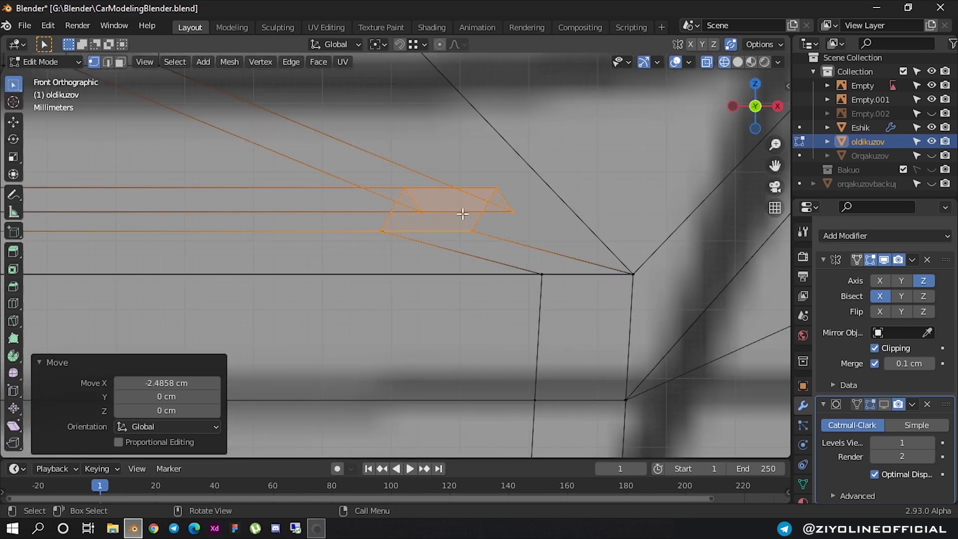
{"action": "left_click", "coordinate": [357, 175]}
{"action": "key", "text": "b"}
{"action": "left_click_drag", "start_coordinate": [520, 198], "coordinate": [523, 198]}
{"action": "key", "text": "g"}
{"action": "key", "text": "x"}
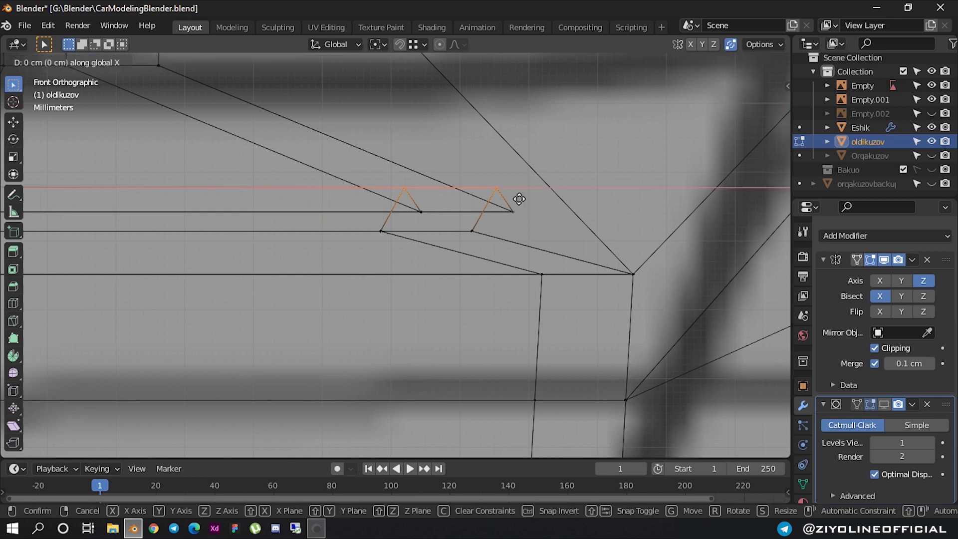
{"action": "left_click", "coordinate": [434, 206]}
- Slide the two remaining corner vertices left along X, then orbit out to view the body
{"action": "left_click_drag", "start_coordinate": [390, 198], "coordinate": [439, 215]}
{"action": "left_click_drag", "start_coordinate": [533, 223], "coordinate": [533, 223]}
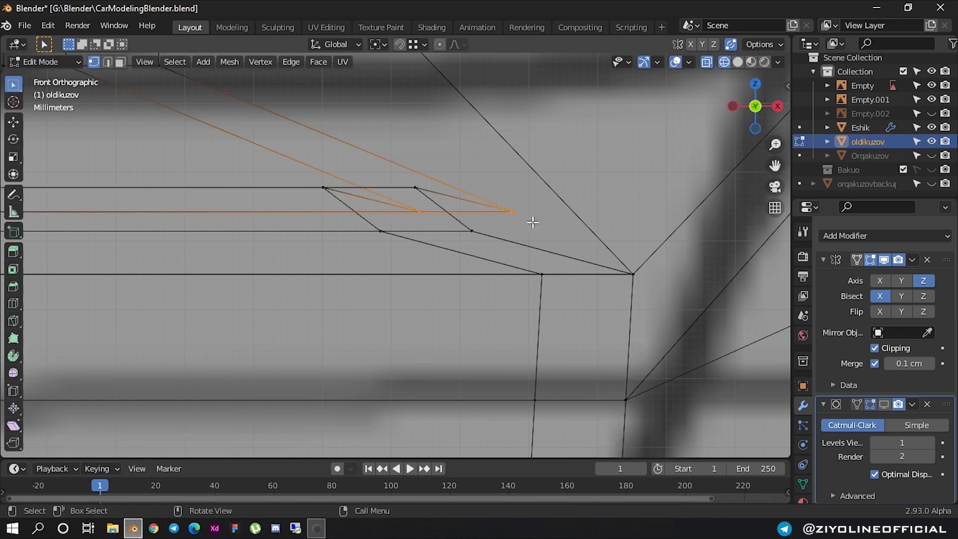
{"action": "key", "text": "g"}
{"action": "key", "text": "x"}
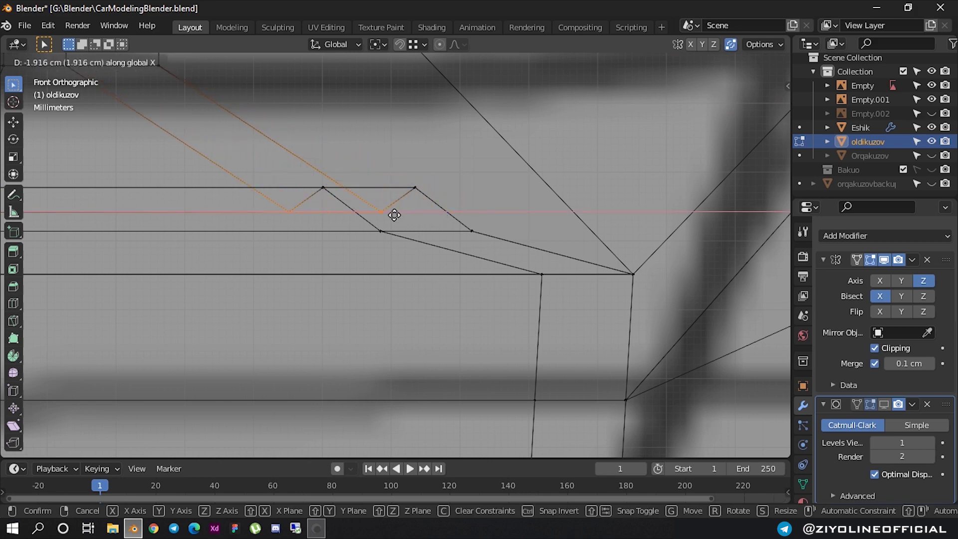
{"action": "left_click", "coordinate": [390, 215]}
{"action": "scroll", "coordinate": [419, 210], "scroll_direction": "down", "scroll_amount": 3}
{"action": "scroll", "coordinate": [421, 212], "scroll_direction": "down", "scroll_amount": 2}
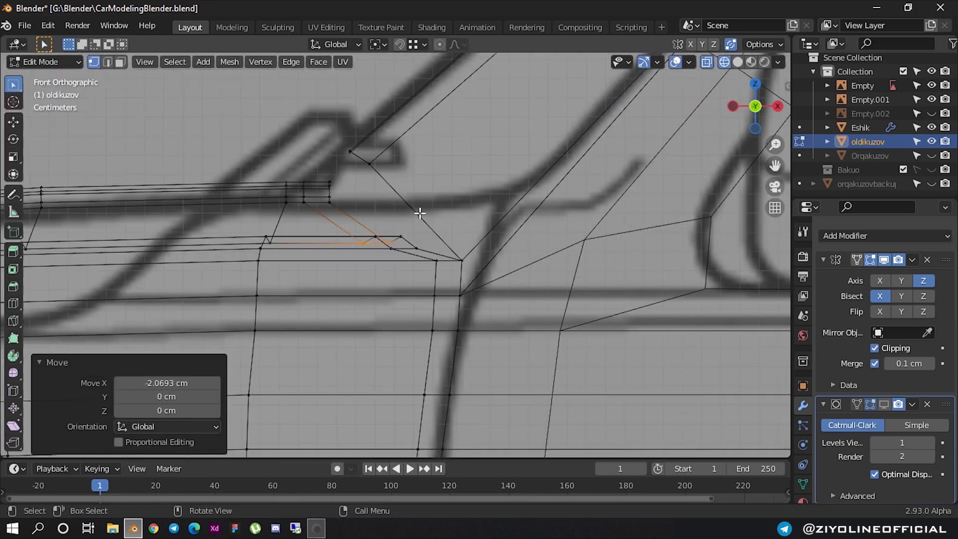
{"action": "scroll", "coordinate": [359, 204], "scroll_direction": "down", "scroll_amount": 3}
{"action": "mouse_move", "coordinate": [385, 224]}
{"action": "middle_mouse_down"}
{"action": "mouse_move", "coordinate": [398, 249]}
{"action": "mouse_move", "coordinate": [439, 220]}
{"action": "middle_mouse_up"}
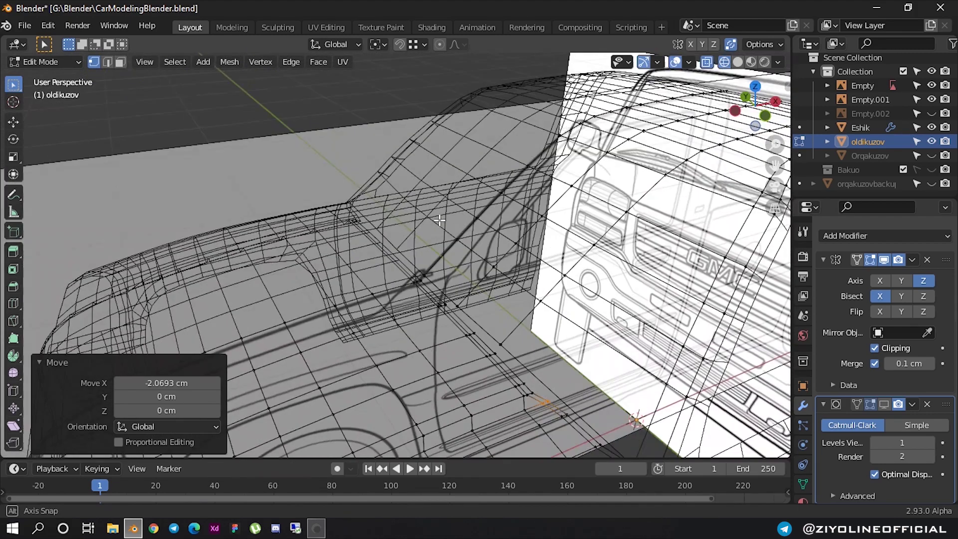
- Switch to solid shading, zoom onto the hood-to-windshield seam, and undo the last change
{"action": "left_click", "coordinate": [737, 61]}
{"action": "mouse_move", "coordinate": [379, 225]}
{"action": "middle_mouse_down"}
{"action": "mouse_move", "coordinate": [359, 230]}
{"action": "mouse_move", "coordinate": [359, 220]}
{"action": "mouse_move", "coordinate": [433, 341]}
{"action": "mouse_move", "coordinate": [447, 303]}
{"action": "middle_mouse_up"}
{"action": "scroll", "coordinate": [385, 254], "scroll_direction": "up", "scroll_amount": 4}
{"action": "scroll", "coordinate": [391, 263], "scroll_direction": "down", "scroll_amount": 3}
{"action": "scroll", "coordinate": [447, 303], "scroll_direction": "up", "scroll_amount": 4}
{"action": "mouse_move", "coordinate": [498, 336]}
{"action": "middle_mouse_down"}
{"action": "mouse_move", "coordinate": [489, 317]}
{"action": "mouse_move", "coordinate": [489, 331]}
{"action": "mouse_move", "coordinate": [552, 348]}
{"action": "mouse_move", "coordinate": [613, 337]}
{"action": "middle_mouse_up"}
{"action": "scroll", "coordinate": [552, 300], "scroll_direction": "up", "scroll_amount": 2}
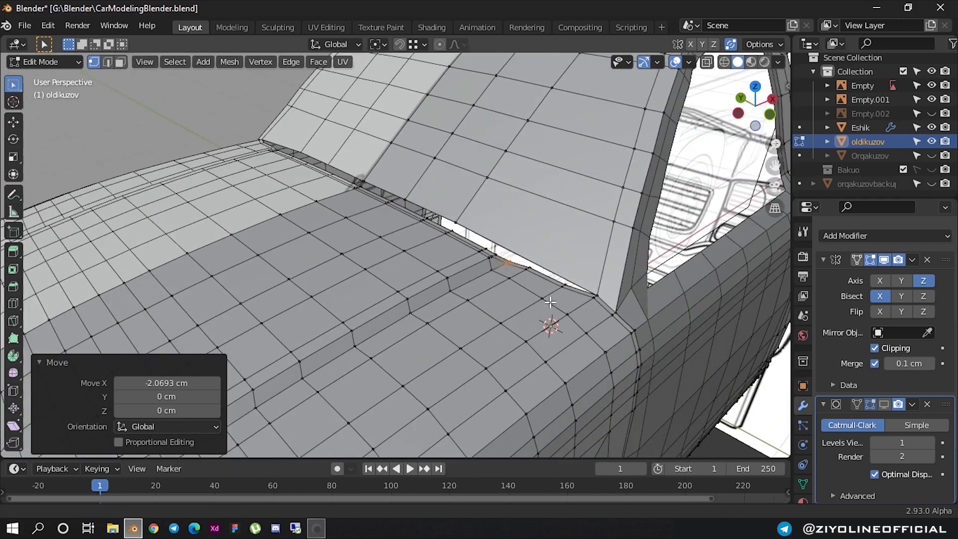
{"action": "scroll", "coordinate": [541, 263], "scroll_direction": "up", "scroll_amount": 2}
{"action": "scroll", "coordinate": [351, 243], "scroll_direction": "up", "scroll_amount": 3}
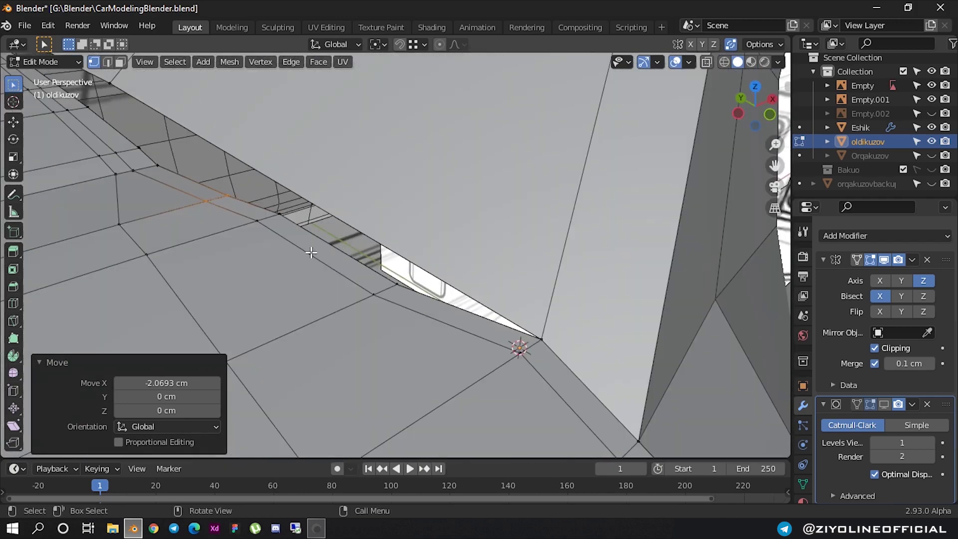
{"action": "scroll", "coordinate": [311, 253], "scroll_direction": "down", "scroll_amount": 3}
{"action": "scroll", "coordinate": [295, 264], "scroll_direction": "down", "scroll_amount": 1}
{"action": "scroll", "coordinate": [356, 247], "scroll_direction": "up", "scroll_amount": 4}
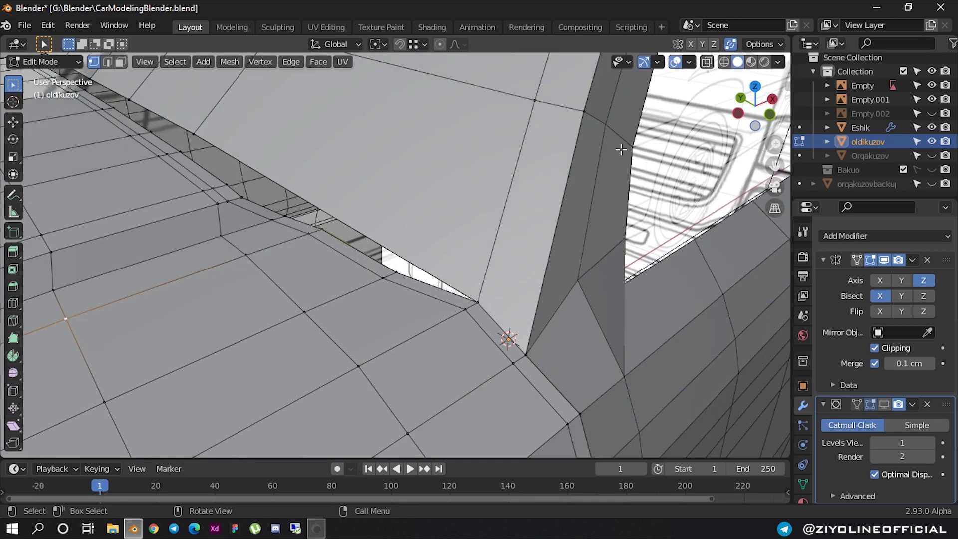
{"action": "key", "text": "ctrl+z"}
- In Object Mode select the Empty blueprint, reselect oldikuzov, and return to its Edit Mode
{"action": "key", "text": "Tab"}
{"action": "scroll", "coordinate": [512, 186], "scroll_direction": "down", "scroll_amount": 1}
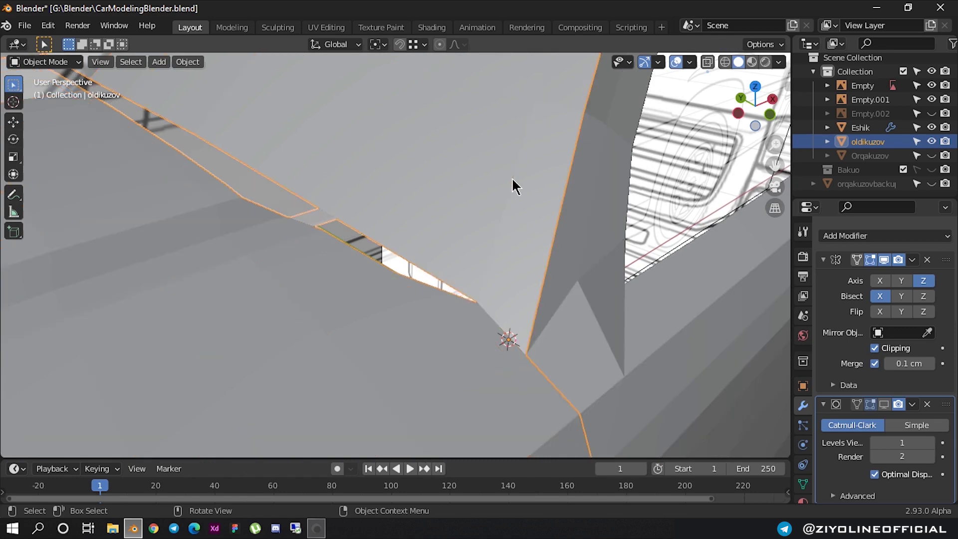
{"action": "scroll", "coordinate": [456, 218], "scroll_direction": "down", "scroll_amount": 5}
{"action": "left_click", "coordinate": [179, 163]}
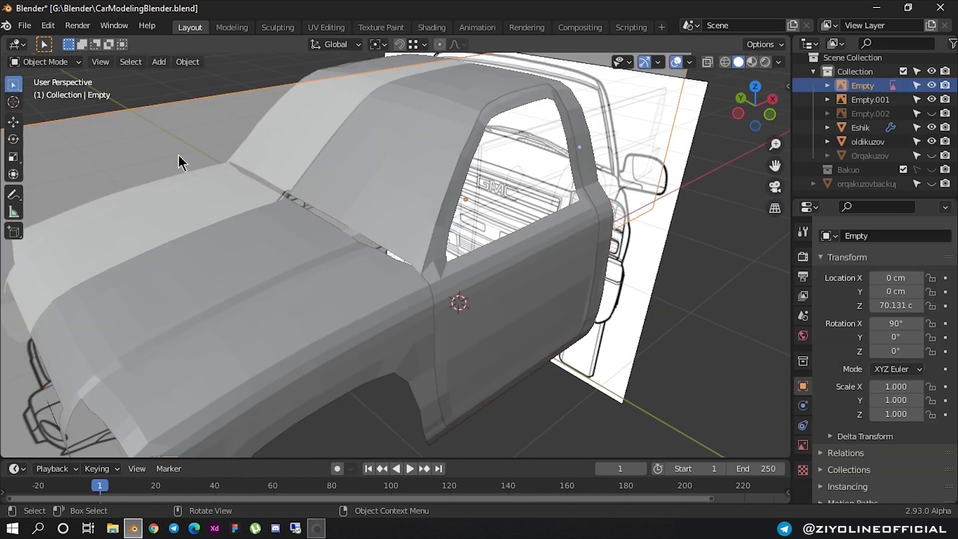
{"action": "left_click", "coordinate": [336, 259]}
{"action": "mouse_move", "coordinate": [322, 262]}
{"action": "middle_mouse_down"}
{"action": "mouse_move", "coordinate": [266, 267]}
{"action": "mouse_move", "coordinate": [235, 295]}
{"action": "mouse_move", "coordinate": [317, 284]}
{"action": "mouse_move", "coordinate": [302, 246]}
{"action": "mouse_move", "coordinate": [280, 242]}
{"action": "mouse_move", "coordinate": [272, 259]}
{"action": "mouse_move", "coordinate": [320, 271]}
{"action": "mouse_move", "coordinate": [489, 169]}
{"action": "middle_mouse_up"}
{"action": "scroll", "coordinate": [490, 175], "scroll_direction": "up", "scroll_amount": 3}
{"action": "scroll", "coordinate": [427, 238], "scroll_direction": "down", "scroll_amount": 4}
{"action": "mouse_move", "coordinate": [421, 242]}
{"action": "middle_mouse_down"}
{"action": "mouse_move", "coordinate": [376, 246]}
{"action": "mouse_move", "coordinate": [406, 263]}
{"action": "mouse_move", "coordinate": [282, 304]}
{"action": "middle_mouse_up"}
{"action": "scroll", "coordinate": [399, 269], "scroll_direction": "up", "scroll_amount": 4}
{"action": "key", "text": "Tab"}
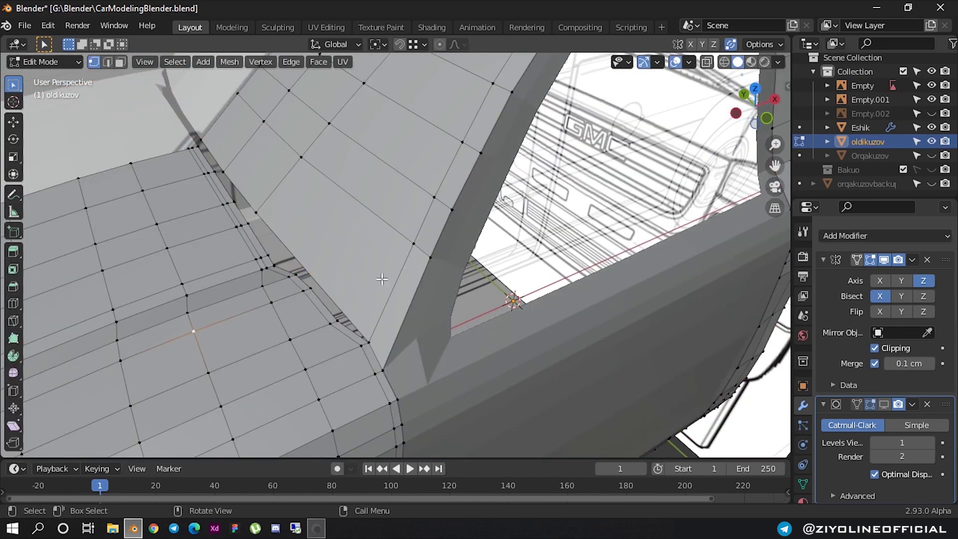
- Add a centred edge loop along the A-pillar
{"action": "middle_click_drag", "start_coordinate": [381, 279], "coordinate": [365, 258]}
{"action": "scroll", "coordinate": [353, 247], "scroll_direction": "down", "scroll_amount": 3}
{"action": "key", "text": "ctrl+r"}
{"action": "left_click", "coordinate": [353, 213]}
{"action": "right_click", "coordinate": [353, 213]}
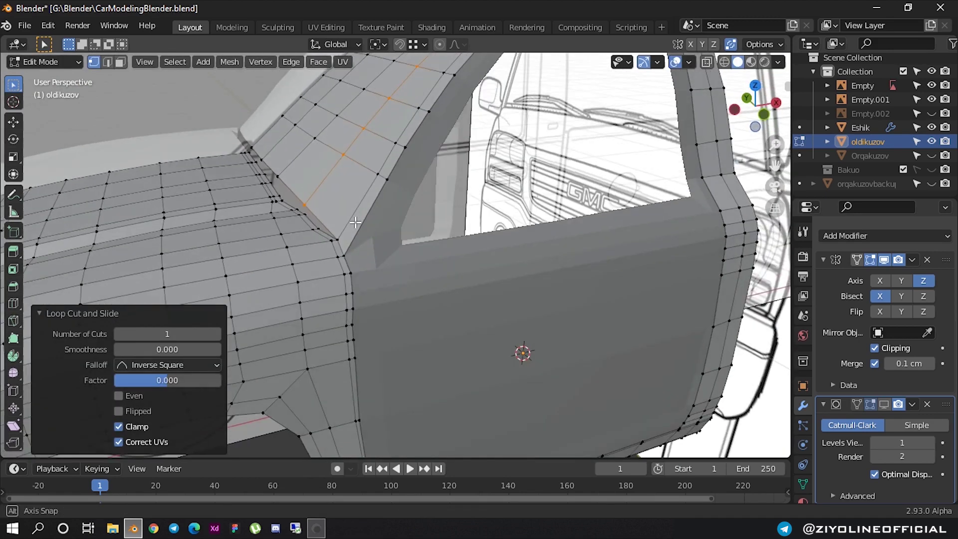
- Frame the A-pillar in front orthographic view with see-through wireframe shading
{"action": "mouse_move", "coordinate": [373, 252]}
{"action": "middle_mouse_down"}
{"action": "mouse_move", "coordinate": [346, 205]}
{"action": "mouse_move", "coordinate": [570, 204]}
{"action": "middle_mouse_up"}
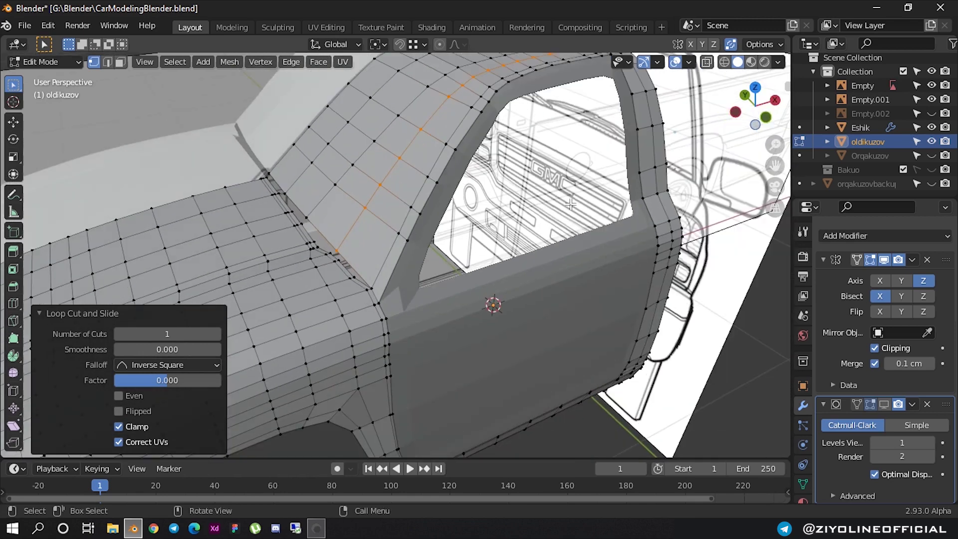
{"action": "left_click", "coordinate": [764, 119]}
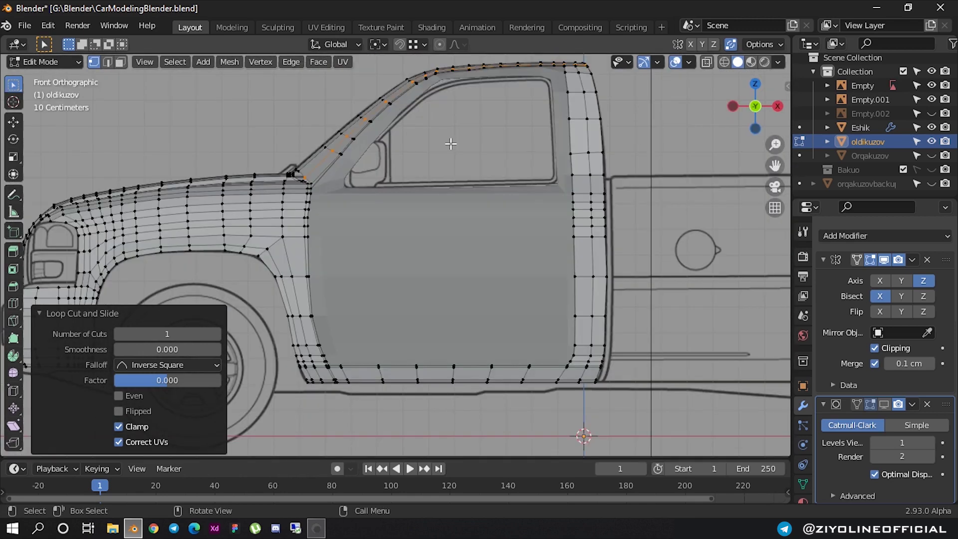
{"action": "scroll", "coordinate": [363, 113], "scroll_direction": "up", "scroll_amount": 1}
{"action": "middle_click_drag", "start_coordinate": [359, 130], "coordinate": [379, 179], "text": "shift"}
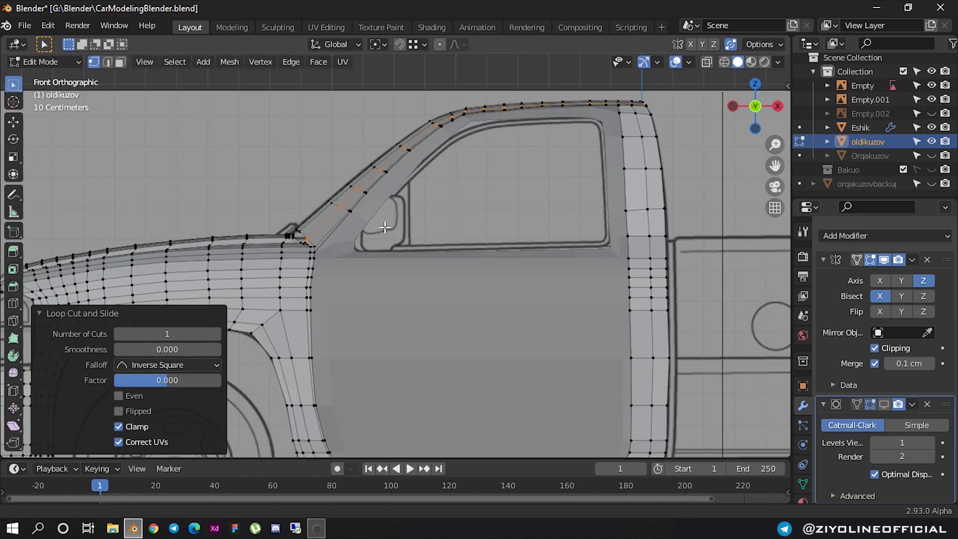
{"action": "scroll", "coordinate": [387, 210], "scroll_direction": "up", "scroll_amount": 2}
{"action": "scroll", "coordinate": [387, 210], "scroll_direction": "up", "scroll_amount": 1}
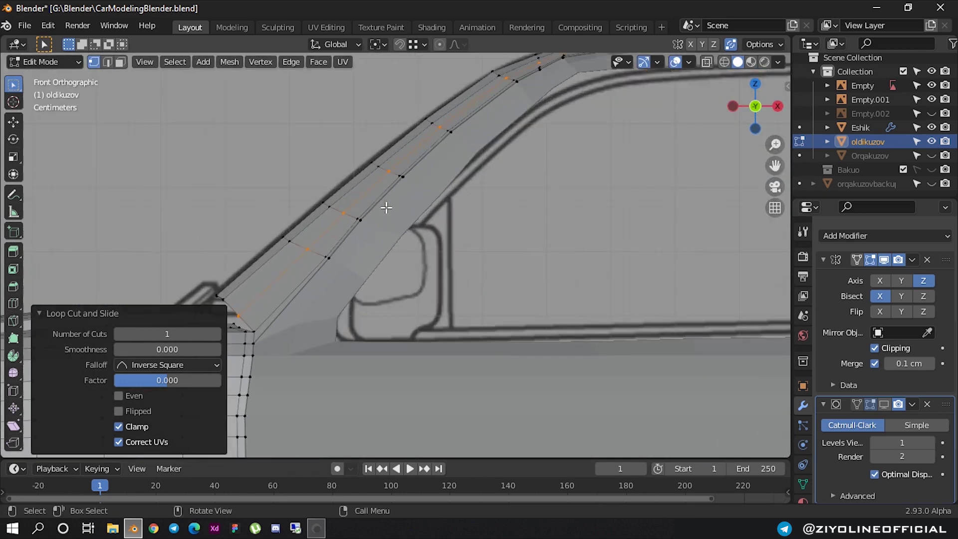
{"action": "scroll", "coordinate": [332, 196], "scroll_direction": "up", "scroll_amount": 1}
{"action": "scroll", "coordinate": [332, 197], "scroll_direction": "up", "scroll_amount": 1}
{"action": "left_click", "coordinate": [724, 61]}
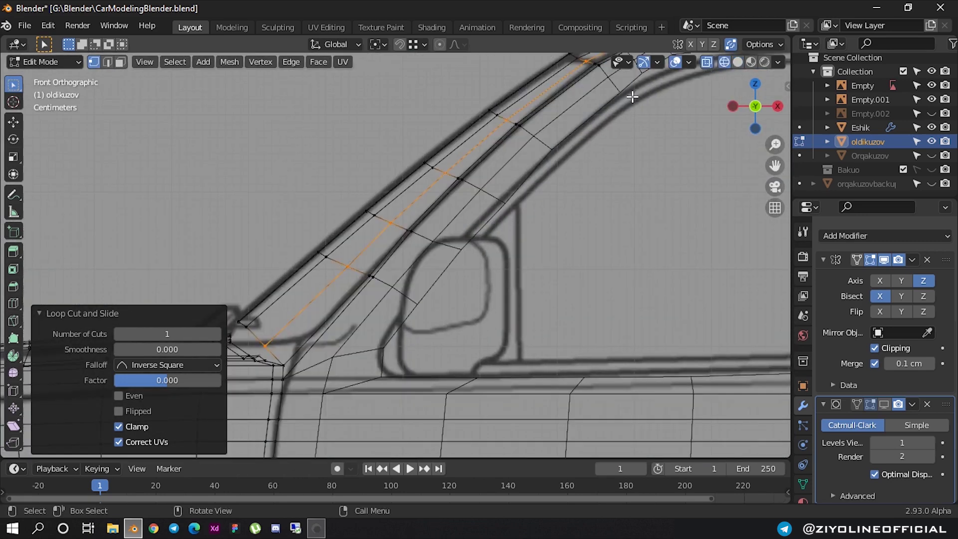
{"action": "middle_click_drag", "start_coordinate": [412, 145], "coordinate": [426, 184], "text": "shift"}
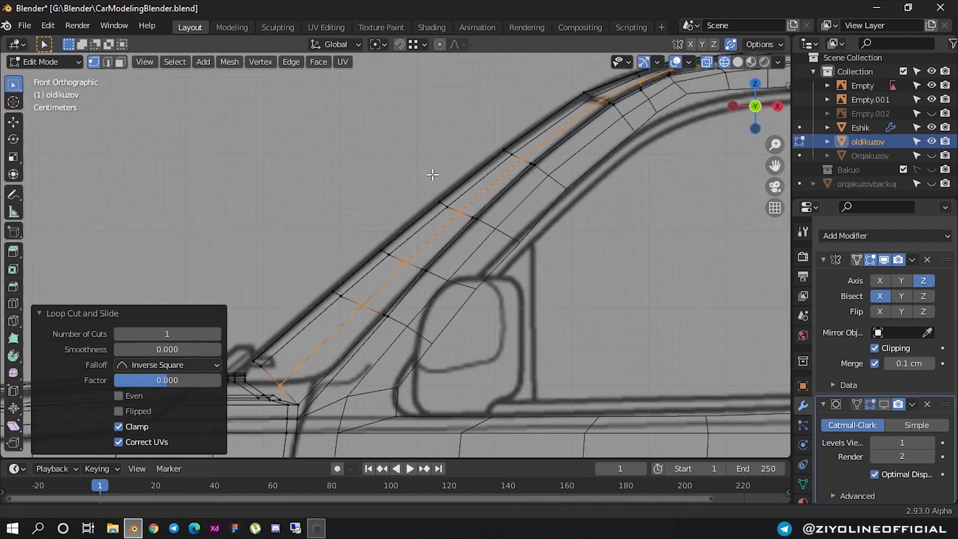
- Select the outer A-pillar edge down to its bottom end and move it onto the blueprint line
{"action": "left_click", "coordinate": [498, 158], "text": "alt"}
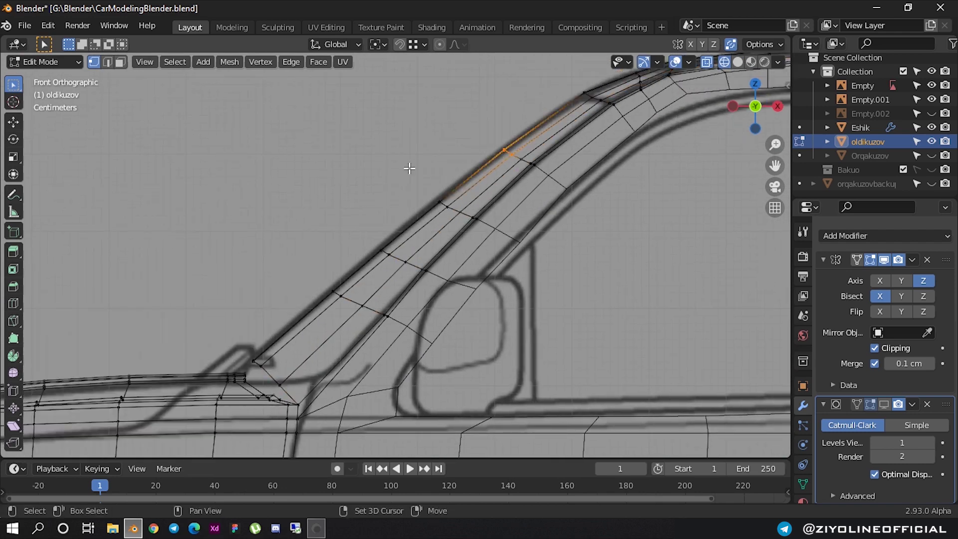
{"action": "left_click", "coordinate": [439, 202], "text": "shift"}
{"action": "left_click", "coordinate": [381, 250], "text": "shift"}
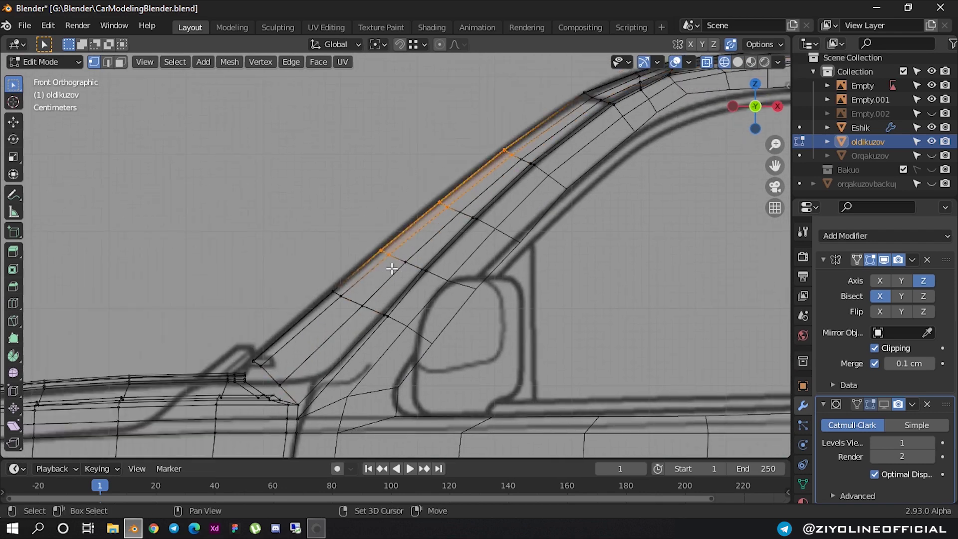
{"action": "left_click", "coordinate": [327, 298], "text": "alt+shift"}
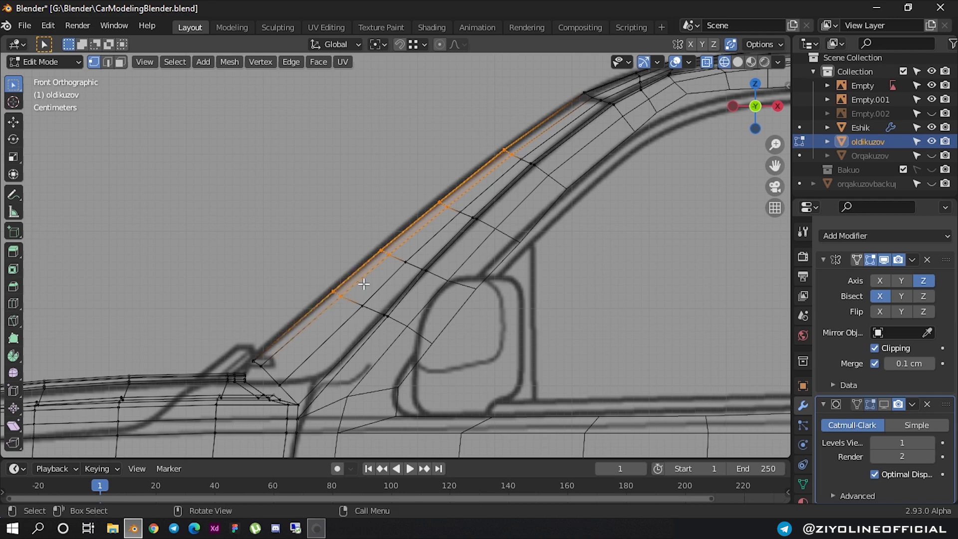
{"action": "scroll", "coordinate": [359, 285], "scroll_direction": "up", "scroll_amount": 1}
{"action": "key", "text": "g"}
{"action": "left_click", "coordinate": [362, 282]}
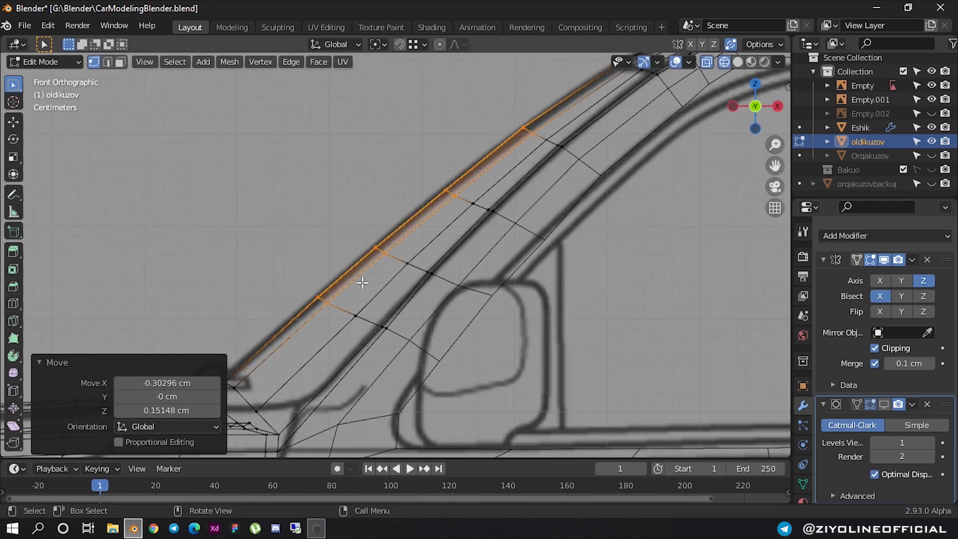
- Deselect the edge and zoom out to check the pillar in perspective
{"action": "left_click", "coordinate": [275, 252]}
{"action": "scroll", "coordinate": [455, 229], "scroll_direction": "down", "scroll_amount": 1}
{"action": "scroll", "coordinate": [455, 232], "scroll_direction": "down", "scroll_amount": 1}
{"action": "scroll", "coordinate": [449, 234], "scroll_direction": "down", "scroll_amount": 1}
{"action": "scroll", "coordinate": [380, 257], "scroll_direction": "down", "scroll_amount": 1}
{"action": "scroll", "coordinate": [378, 259], "scroll_direction": "up", "scroll_amount": 3}
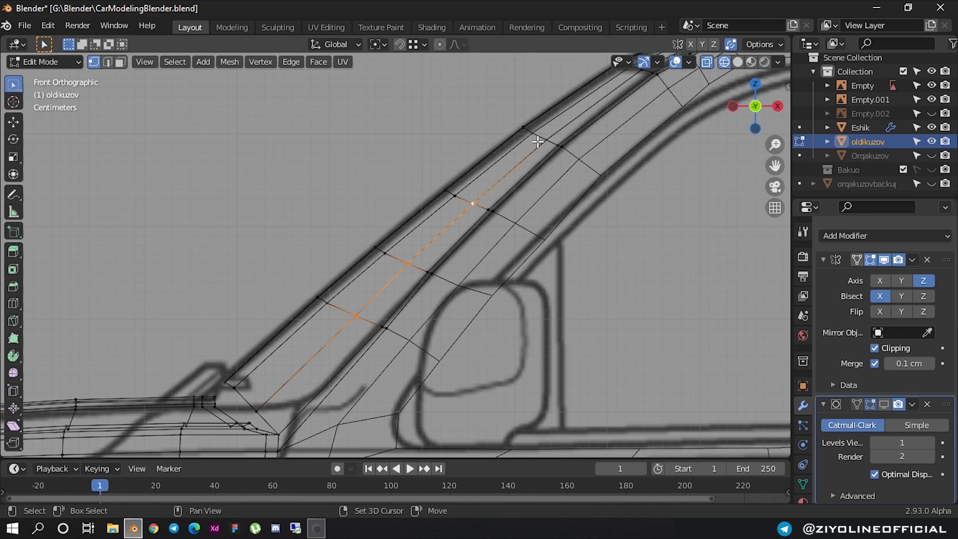
{"action": "scroll", "coordinate": [537, 170], "scroll_direction": "down", "scroll_amount": 3}
{"action": "middle_click_drag", "start_coordinate": [528, 208], "coordinate": [559, 200]}
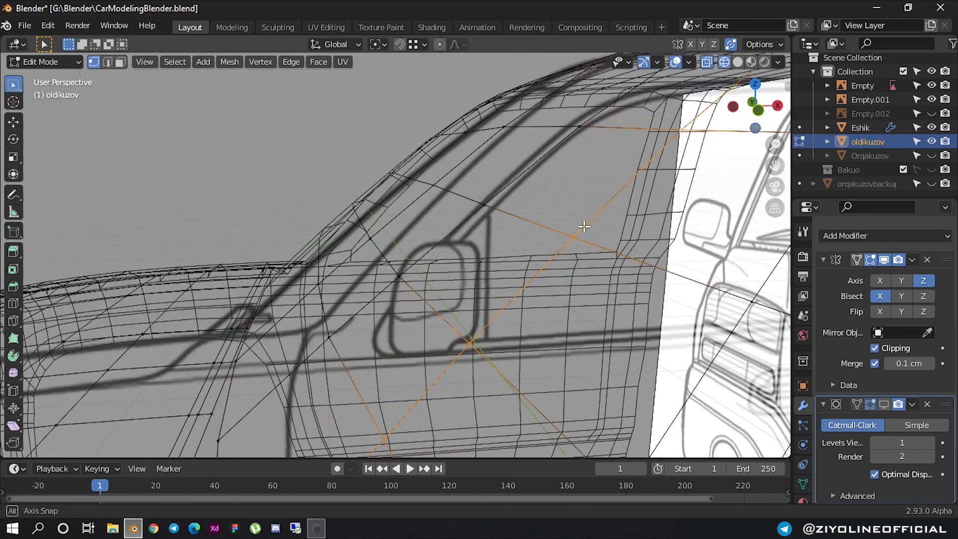
- In front orthographic view, nudge the pillar edge loop about 0.7 cm sideways and 0.4 cm up
{"action": "left_click", "coordinate": [756, 106]}
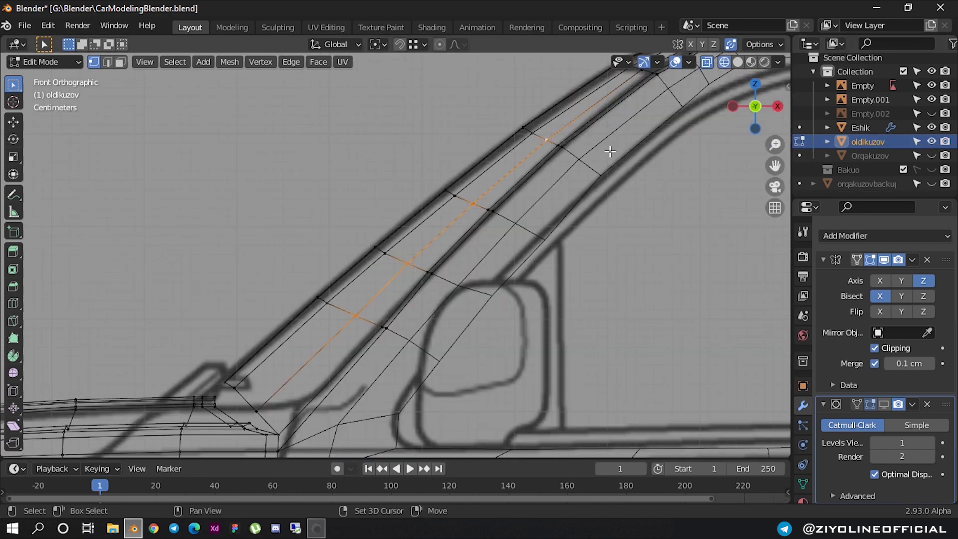
{"action": "scroll", "coordinate": [404, 256], "scroll_direction": "up", "scroll_amount": 2}
{"action": "scroll", "coordinate": [444, 172], "scroll_direction": "up", "scroll_amount": 2}
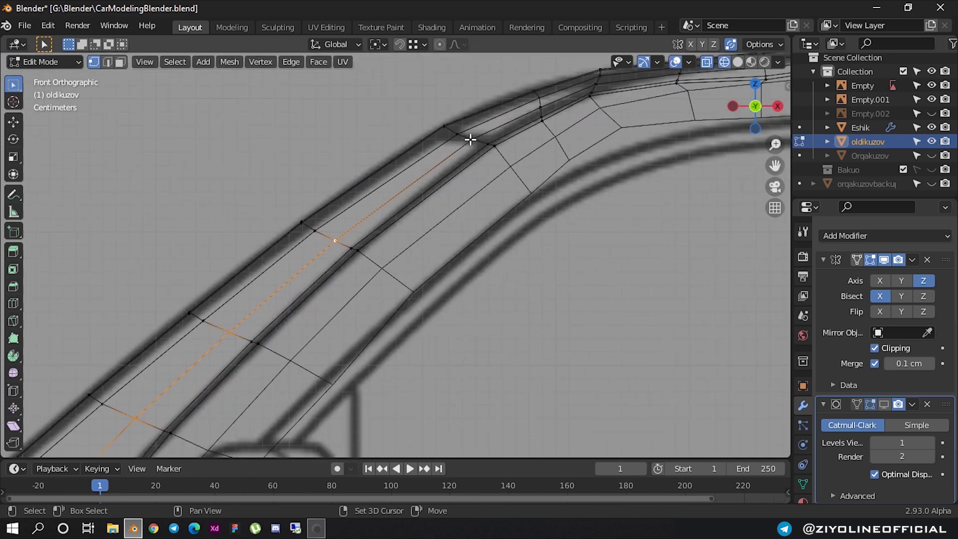
{"action": "scroll", "coordinate": [456, 149], "scroll_direction": "down", "scroll_amount": 1}
{"action": "scroll", "coordinate": [451, 155], "scroll_direction": "down", "scroll_amount": 1}
{"action": "scroll", "coordinate": [400, 220], "scroll_direction": "up", "scroll_amount": 1}
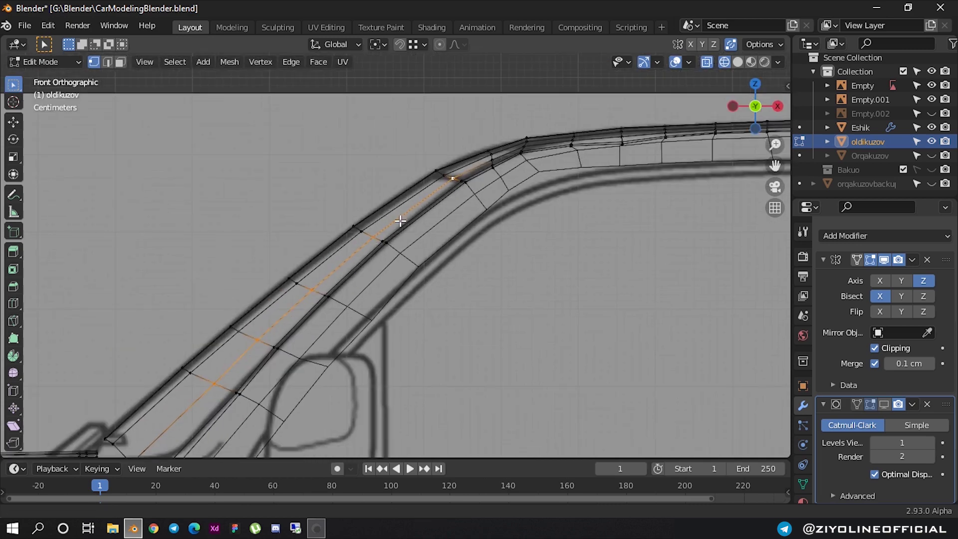
{"action": "scroll", "coordinate": [361, 248], "scroll_direction": "up", "scroll_amount": 1}
{"action": "scroll", "coordinate": [251, 311], "scroll_direction": "up", "scroll_amount": 1}
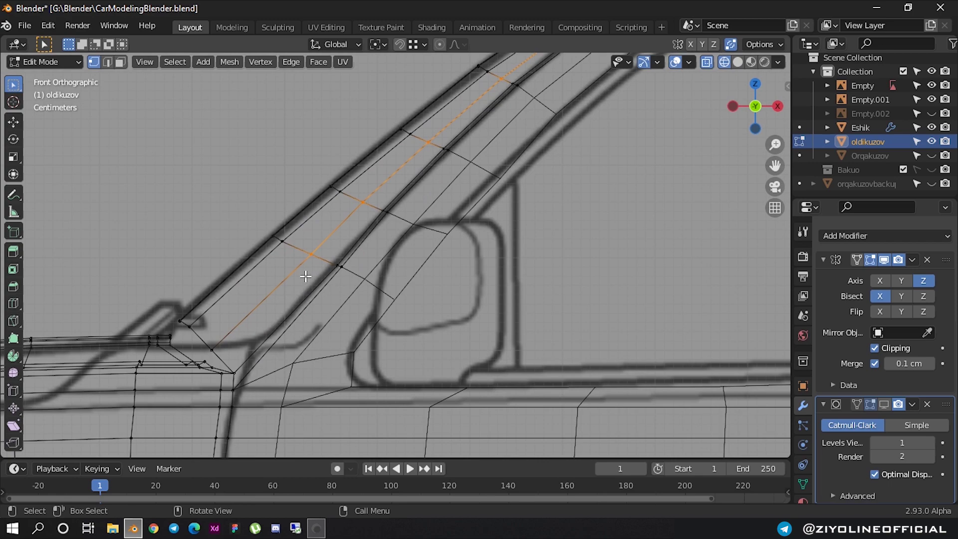
{"action": "key", "text": "g"}
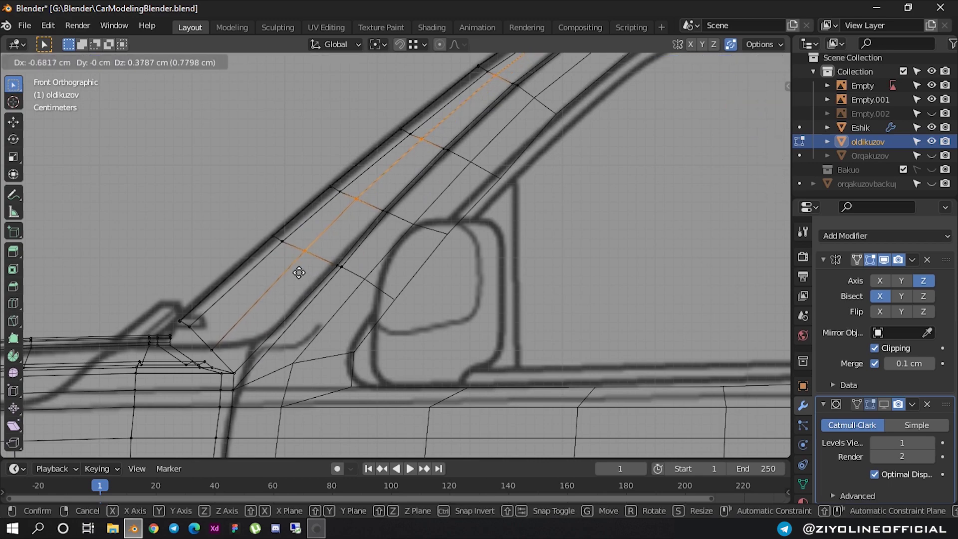
{"action": "left_click", "coordinate": [299, 272]}
{"action": "scroll", "coordinate": [300, 270], "scroll_direction": "down", "scroll_amount": 4}
{"action": "mouse_move", "coordinate": [299, 270]}
{"action": "middle_mouse_down"}
{"action": "mouse_move", "coordinate": [428, 284]}
{"action": "mouse_move", "coordinate": [541, 150]}
{"action": "middle_mouse_up"}
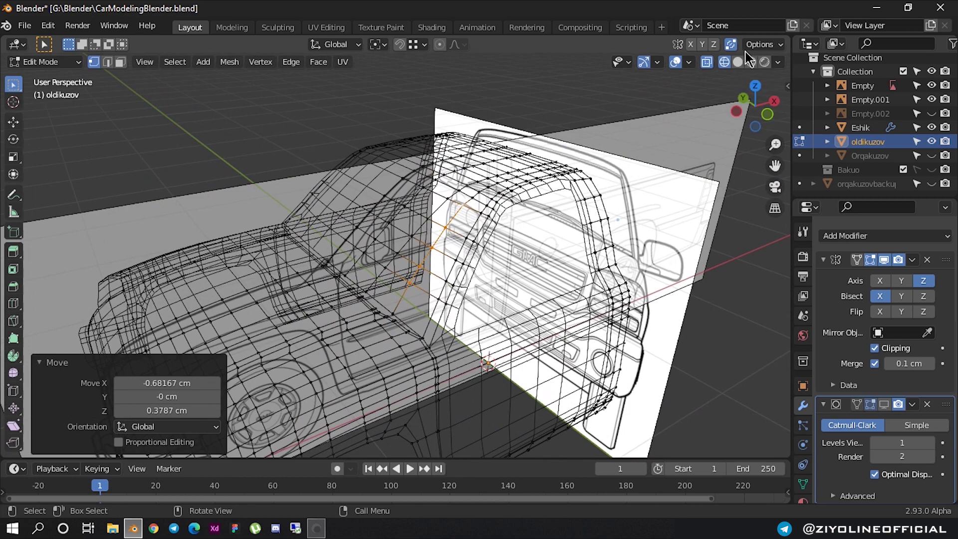
- Show the pickup in solid shading, clear the pillar selection and zoom toward the cab roof
{"action": "left_click", "coordinate": [737, 62]}
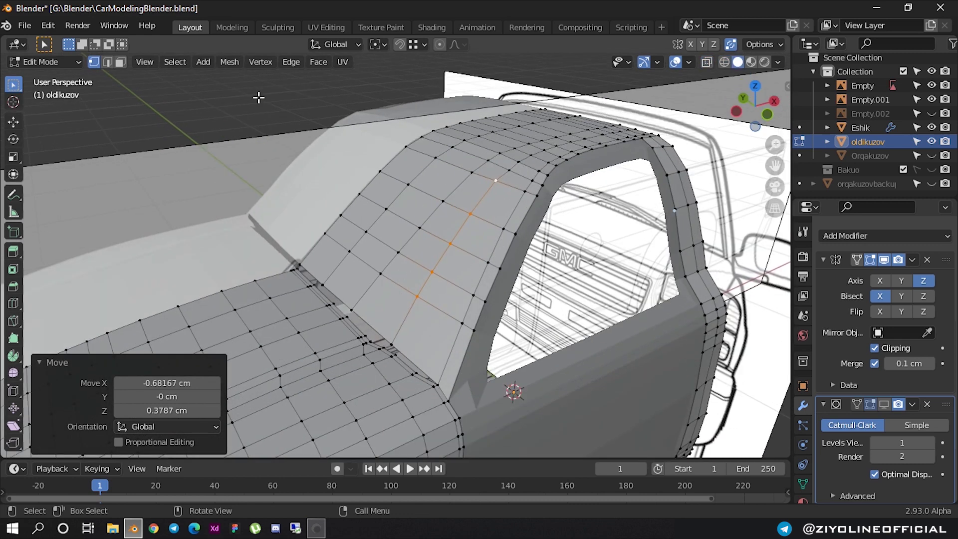
{"action": "key", "text": "alt+a"}
{"action": "scroll", "coordinate": [421, 314], "scroll_direction": "up", "scroll_amount": 1}
{"action": "scroll", "coordinate": [409, 322], "scroll_direction": "up", "scroll_amount": 2}
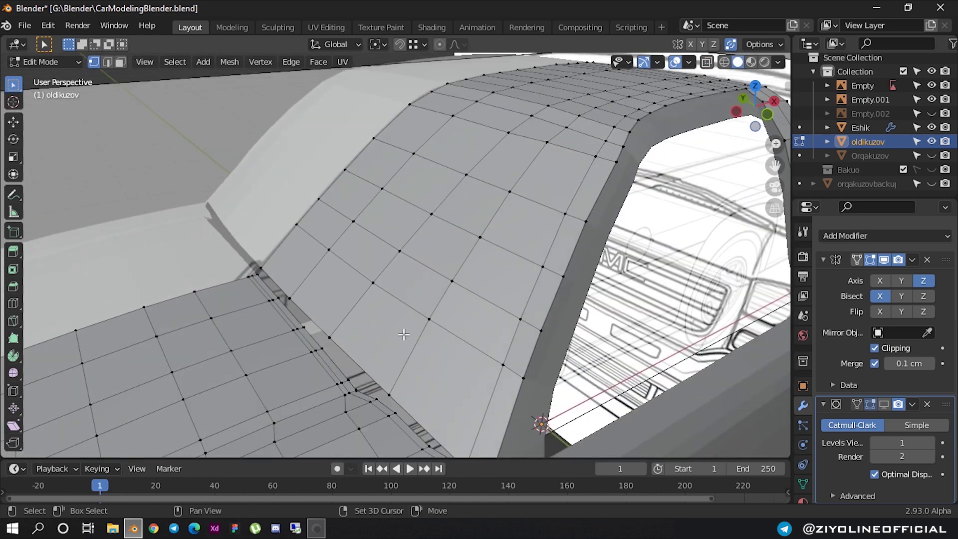
{"action": "scroll", "coordinate": [394, 325], "scroll_direction": "up", "scroll_amount": 1}
{"action": "scroll", "coordinate": [387, 328], "scroll_direction": "up", "scroll_amount": 1}
{"action": "middle_click_drag", "start_coordinate": [388, 328], "coordinate": [387, 267], "text": "shift"}
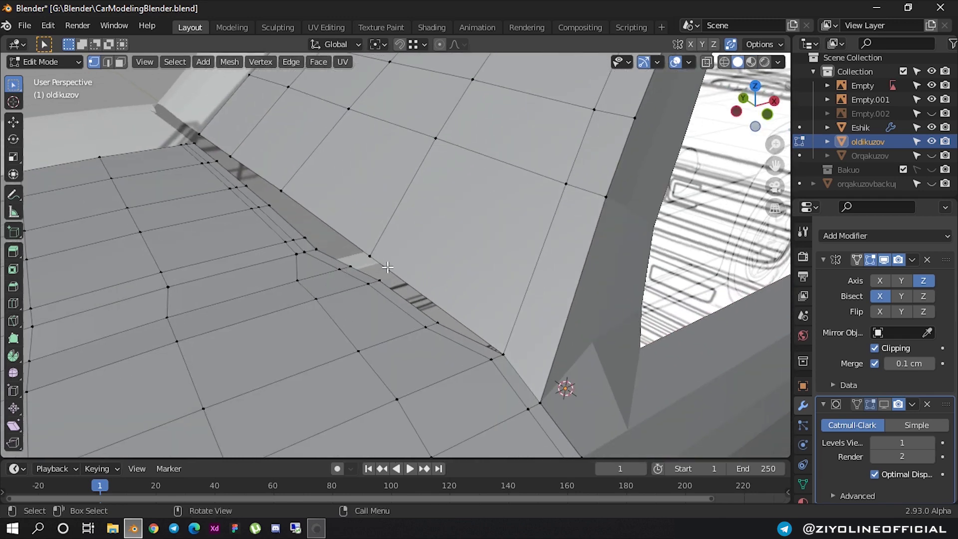
{"action": "scroll", "coordinate": [361, 280], "scroll_direction": "down", "scroll_amount": 3}
{"action": "scroll", "coordinate": [353, 277], "scroll_direction": "down", "scroll_amount": 2}
{"action": "mouse_move", "coordinate": [353, 278]}
{"action": "middle_mouse_down"}
{"action": "mouse_move", "coordinate": [266, 288]}
{"action": "mouse_move", "coordinate": [364, 298]}
{"action": "mouse_move", "coordinate": [385, 274]}
{"action": "mouse_move", "coordinate": [294, 281]}
{"action": "mouse_move", "coordinate": [314, 274]}
{"action": "middle_mouse_up"}
- Pull the A-pillar base vertex about 3.2 cm back and 1.3 cm down toward the hood
{"action": "scroll", "coordinate": [320, 268], "scroll_direction": "up", "scroll_amount": 2}
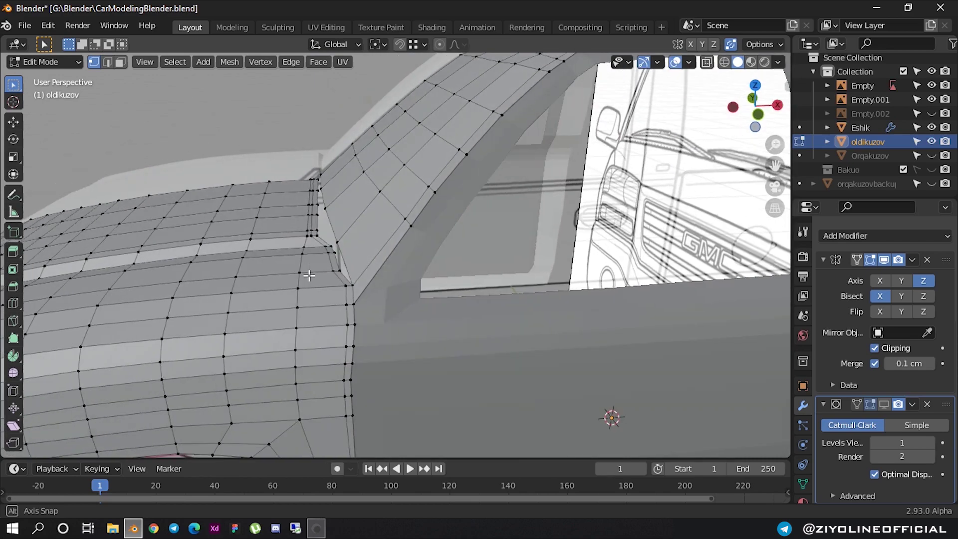
{"action": "scroll", "coordinate": [325, 233], "scroll_direction": "up", "scroll_amount": 2}
{"action": "scroll", "coordinate": [324, 233], "scroll_direction": "down", "scroll_amount": 2}
{"action": "scroll", "coordinate": [277, 246], "scroll_direction": "down", "scroll_amount": 3}
{"action": "mouse_move", "coordinate": [278, 246]}
{"action": "middle_mouse_down"}
{"action": "mouse_move", "coordinate": [418, 286]}
{"action": "mouse_move", "coordinate": [389, 288]}
{"action": "mouse_move", "coordinate": [399, 290]}
{"action": "middle_mouse_up"}
{"action": "scroll", "coordinate": [411, 284], "scroll_direction": "up", "scroll_amount": 3}
{"action": "scroll", "coordinate": [418, 287], "scroll_direction": "down", "scroll_amount": 3}
{"action": "scroll", "coordinate": [349, 284], "scroll_direction": "up", "scroll_amount": 3}
{"action": "scroll", "coordinate": [350, 284], "scroll_direction": "down", "scroll_amount": 3}
{"action": "scroll", "coordinate": [389, 288], "scroll_direction": "up", "scroll_amount": 3}
{"action": "scroll", "coordinate": [424, 292], "scroll_direction": "up", "scroll_amount": 3}
{"action": "scroll", "coordinate": [440, 294], "scroll_direction": "up", "scroll_amount": 2}
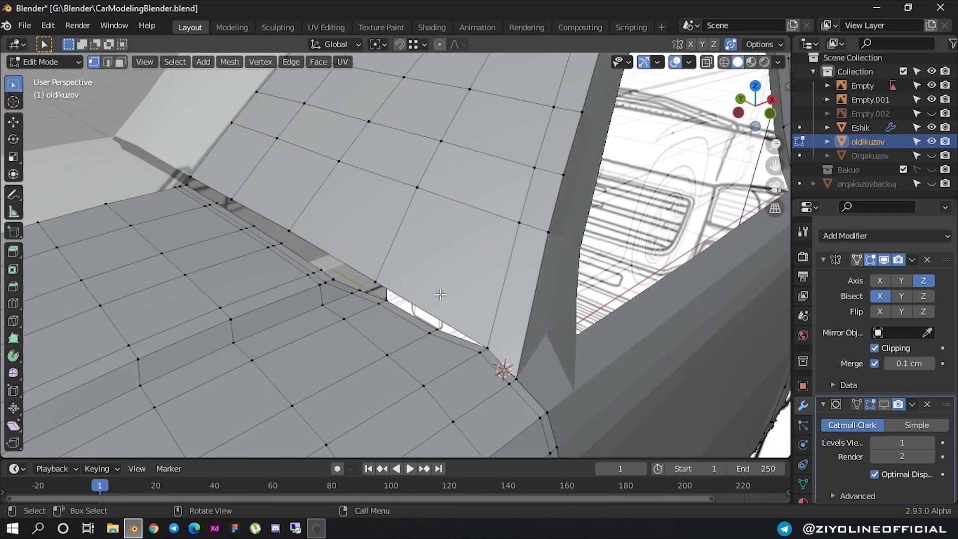
{"action": "scroll", "coordinate": [467, 337], "scroll_direction": "down", "scroll_amount": 5}
{"action": "mouse_move", "coordinate": [453, 329]}
{"action": "middle_mouse_down"}
{"action": "mouse_move", "coordinate": [366, 325]}
{"action": "mouse_move", "coordinate": [352, 314]}
{"action": "mouse_move", "coordinate": [355, 294]}
{"action": "mouse_move", "coordinate": [378, 320]}
{"action": "mouse_move", "coordinate": [323, 269]}
{"action": "mouse_move", "coordinate": [365, 276]}
{"action": "middle_mouse_up"}
{"action": "mouse_move", "coordinate": [367, 311]}
{"action": "middle_mouse_down"}
{"action": "mouse_move", "coordinate": [414, 302]}
{"action": "mouse_move", "coordinate": [391, 286]}
{"action": "mouse_move", "coordinate": [454, 309]}
{"action": "middle_mouse_up"}
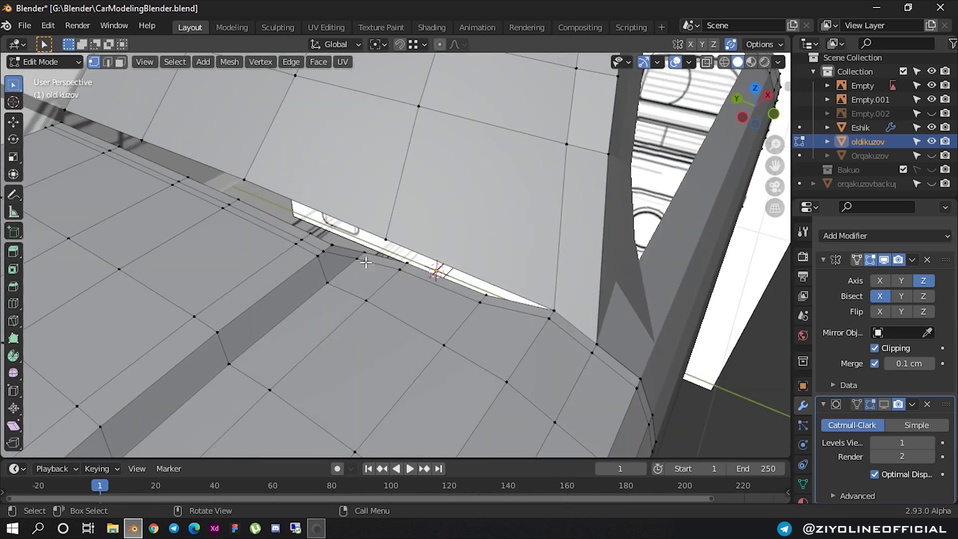
{"action": "left_click", "coordinate": [405, 266]}
{"action": "mouse_move", "coordinate": [405, 265]}
{"action": "middle_mouse_down"}
{"action": "mouse_move", "coordinate": [245, 197]}
{"action": "mouse_move", "coordinate": [307, 223]}
{"action": "mouse_move", "coordinate": [350, 223]}
{"action": "middle_mouse_up"}
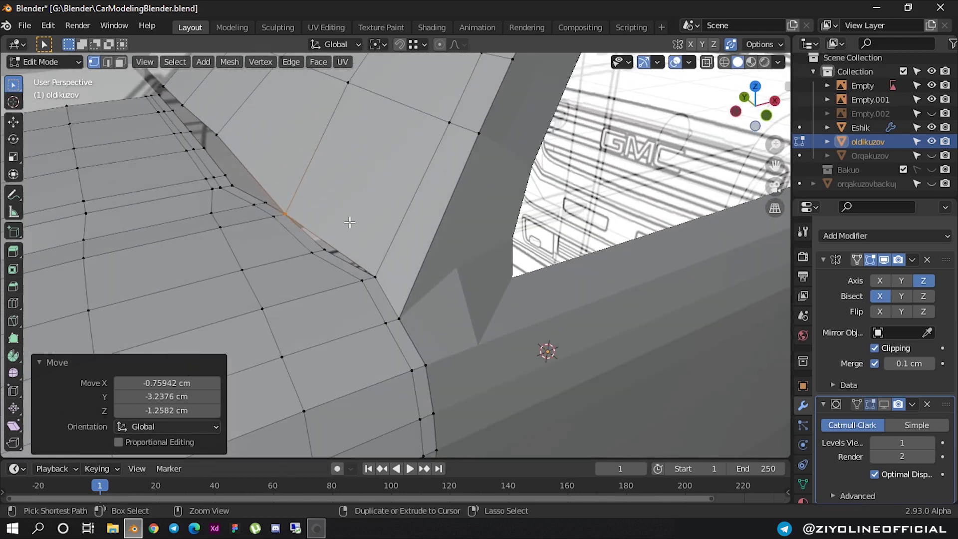
- Add an edge loop across the pillar and move its vertex to close the base gap
{"action": "left_click", "coordinate": [349, 223]}
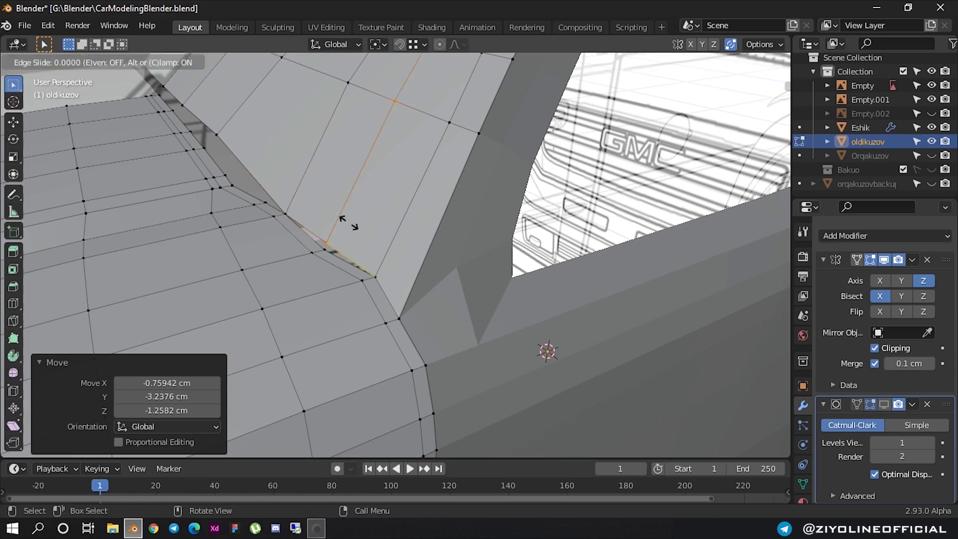
{"action": "left_click", "coordinate": [355, 227]}
{"action": "scroll", "coordinate": [306, 255], "scroll_direction": "up", "scroll_amount": 3}
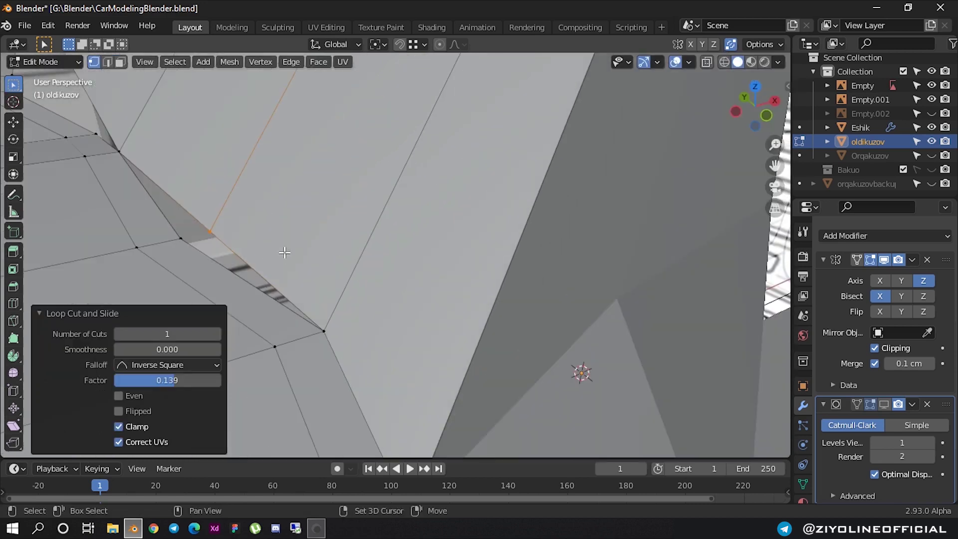
{"action": "middle_click_drag", "start_coordinate": [285, 252], "coordinate": [432, 237], "text": "shift"}
{"action": "left_click", "coordinate": [452, 231]}
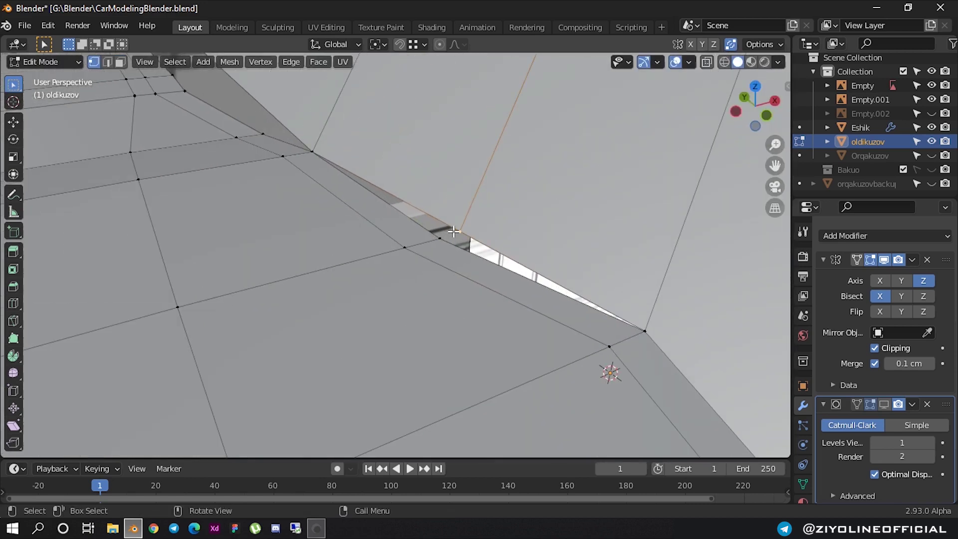
{"action": "key", "text": "g"}
{"action": "left_click", "coordinate": [439, 234]}
- Orbit over the upper body panel and window opening to inspect the gap strip
{"action": "scroll", "coordinate": [404, 223], "scroll_direction": "down", "scroll_amount": 2}
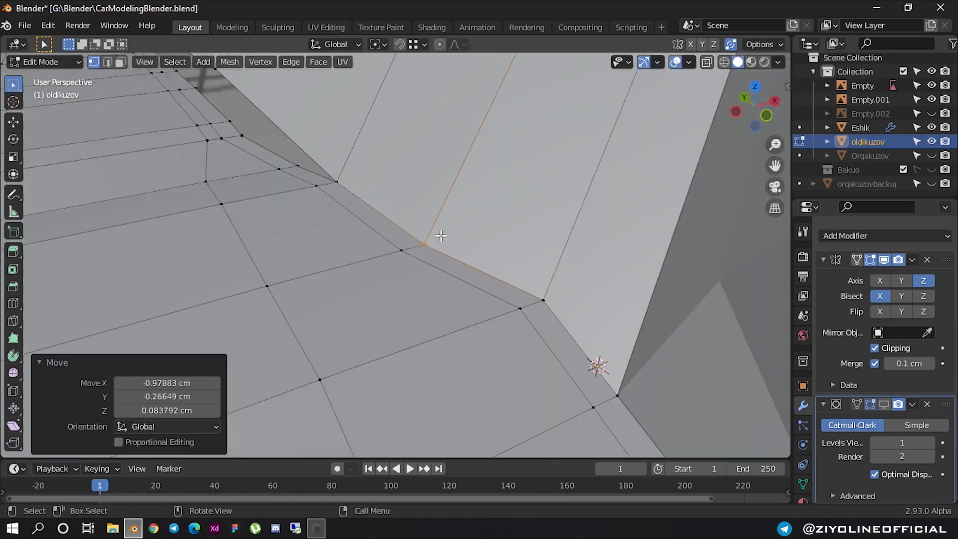
{"action": "scroll", "coordinate": [404, 223], "scroll_direction": "down", "scroll_amount": 3}
{"action": "middle_click_drag", "start_coordinate": [403, 223], "coordinate": [418, 265]}
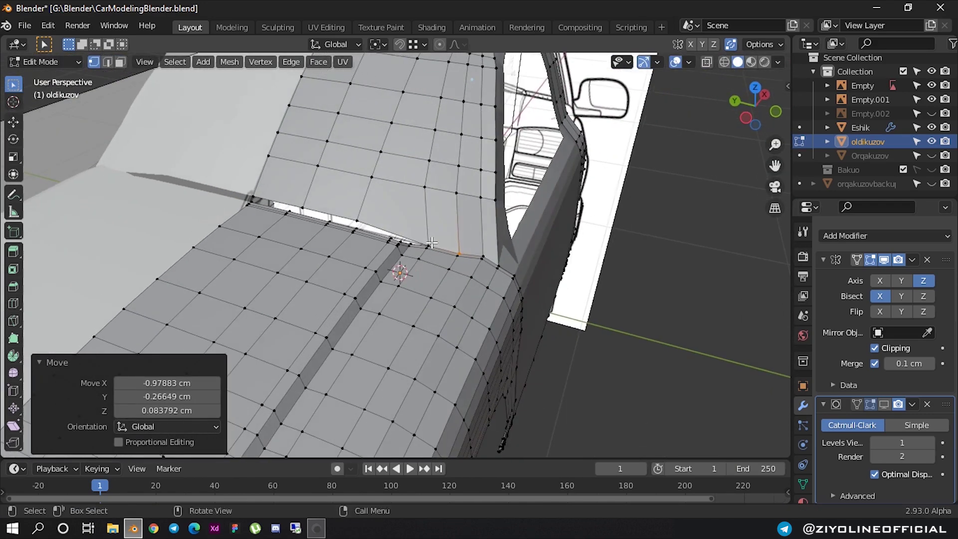
{"action": "scroll", "coordinate": [431, 242], "scroll_direction": "up", "scroll_amount": 3}
{"action": "mouse_move", "coordinate": [449, 233]}
{"action": "middle_mouse_down"}
{"action": "mouse_move", "coordinate": [453, 208]}
{"action": "mouse_move", "coordinate": [464, 279]}
{"action": "middle_mouse_up"}
{"action": "scroll", "coordinate": [453, 207], "scroll_direction": "up", "scroll_amount": 3}
{"action": "scroll", "coordinate": [464, 279], "scroll_direction": "up", "scroll_amount": 1}
{"action": "scroll", "coordinate": [469, 279], "scroll_direction": "up", "scroll_amount": 1}
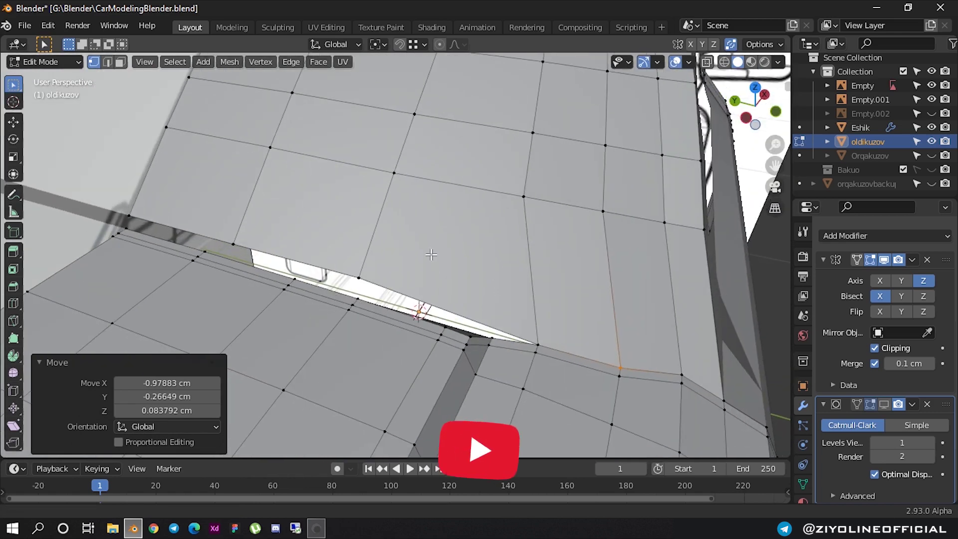
{"action": "scroll", "coordinate": [474, 279], "scroll_direction": "up", "scroll_amount": 2}
{"action": "scroll", "coordinate": [474, 279], "scroll_direction": "down", "scroll_amount": 3}
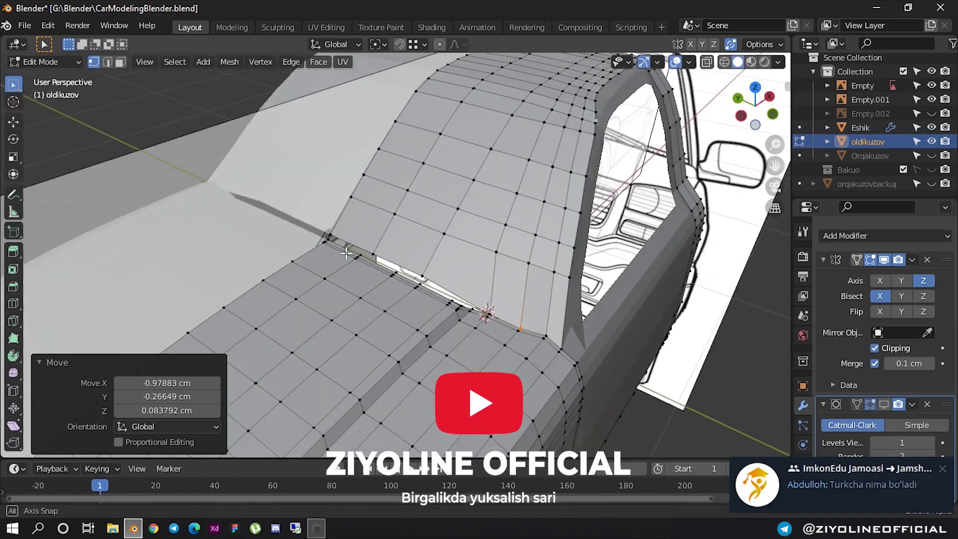
{"action": "middle_click_drag", "start_coordinate": [474, 279], "coordinate": [562, 305]}
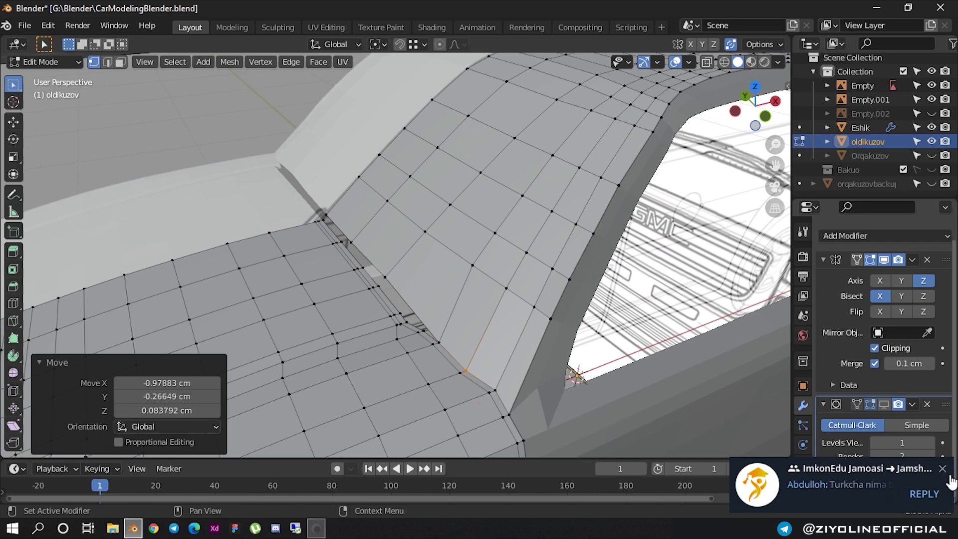
{"action": "scroll", "coordinate": [505, 275], "scroll_direction": "up", "scroll_amount": 2}
{"action": "scroll", "coordinate": [505, 276], "scroll_direction": "up", "scroll_amount": 2}
{"action": "scroll", "coordinate": [505, 276], "scroll_direction": "up", "scroll_amount": 2}
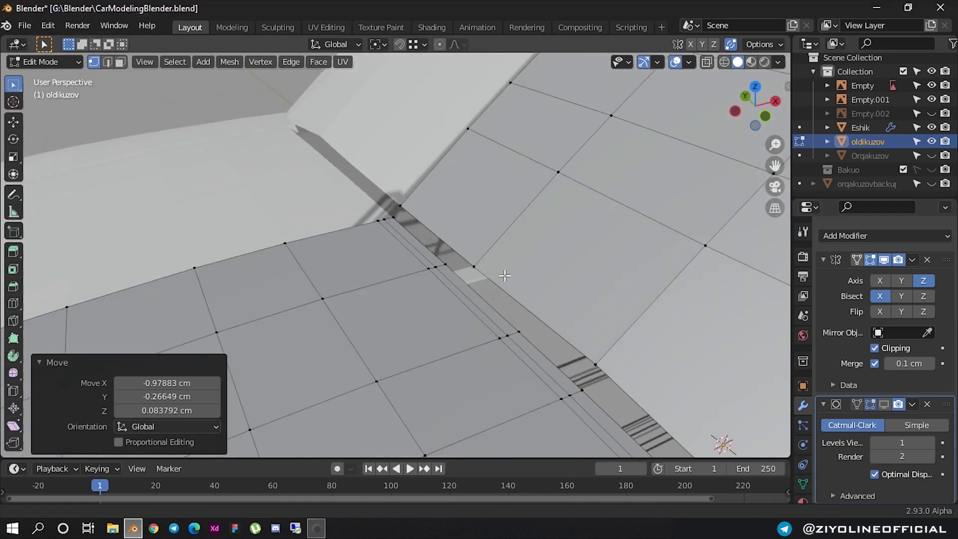
{"action": "middle_click_drag", "start_coordinate": [505, 276], "coordinate": [430, 244]}
- Reposition three vertices along the A-pillar–hood seam, the last shifted about 2 cm and lowered 1.3 cm
{"action": "left_click", "coordinate": [422, 221]}
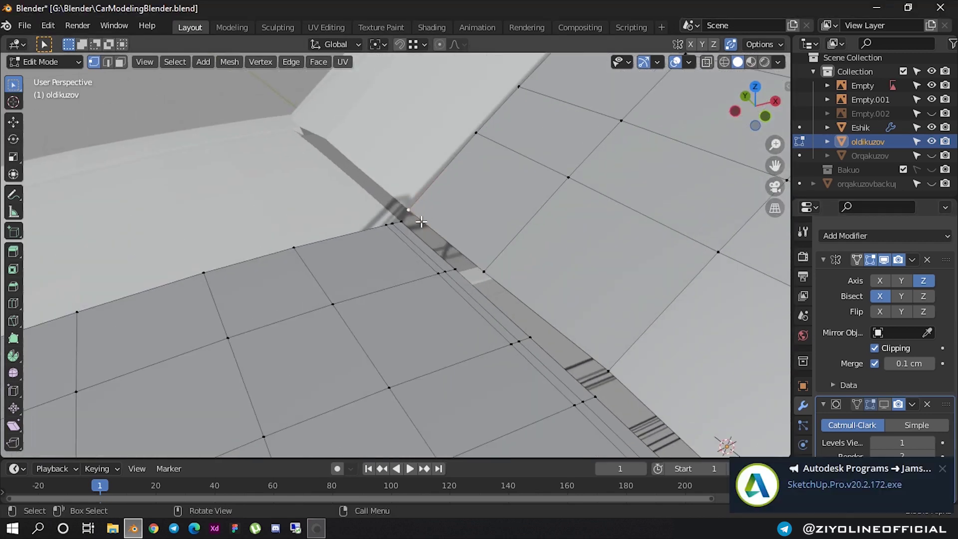
{"action": "key", "text": "g"}
{"action": "left_click", "coordinate": [405, 225]}
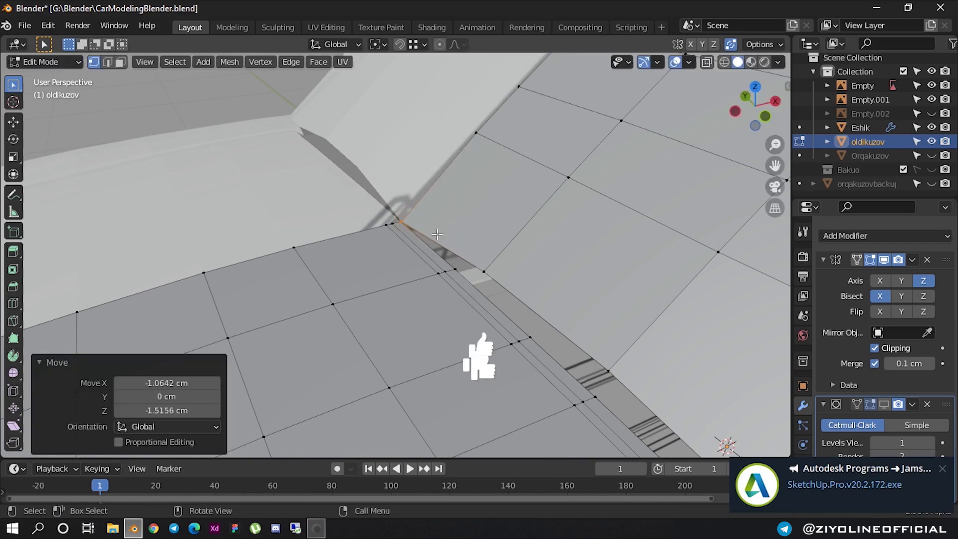
{"action": "left_click", "coordinate": [486, 268]}
{"action": "key", "text": "g"}
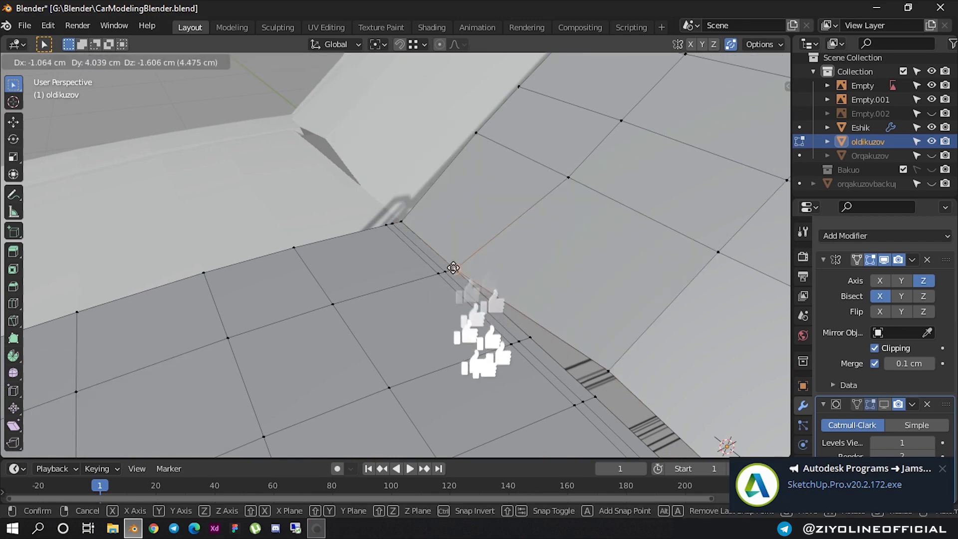
{"action": "left_click", "coordinate": [453, 268]}
{"action": "middle_click_drag", "start_coordinate": [453, 268], "coordinate": [528, 281]}
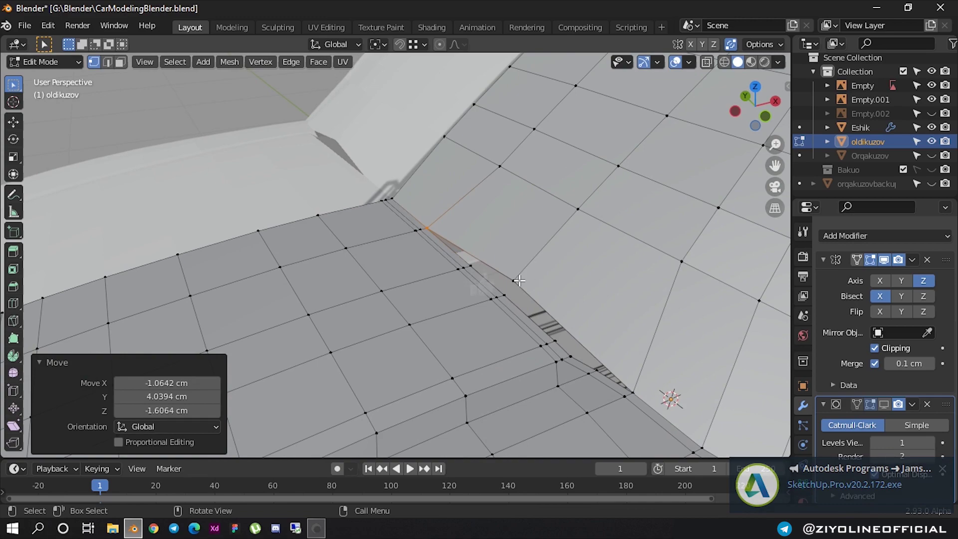
{"action": "left_click", "coordinate": [518, 280]}
{"action": "key", "text": "g"}
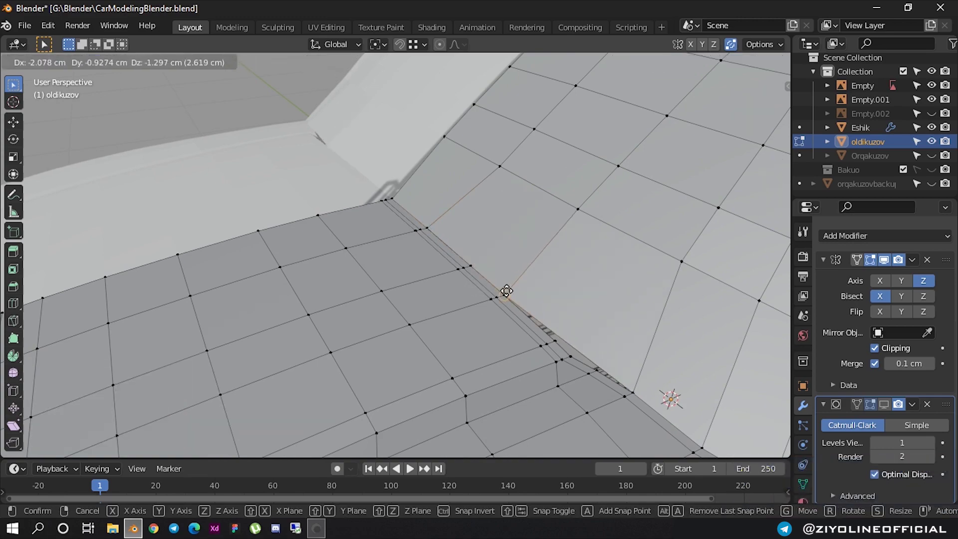
{"action": "left_click", "coordinate": [506, 291]}
- Orbit and pan the view onto the door-top edge
{"action": "mouse_move", "coordinate": [506, 290]}
{"action": "middle_mouse_down"}
{"action": "mouse_move", "coordinate": [613, 314]}
{"action": "mouse_move", "coordinate": [459, 276]}
{"action": "middle_mouse_up"}
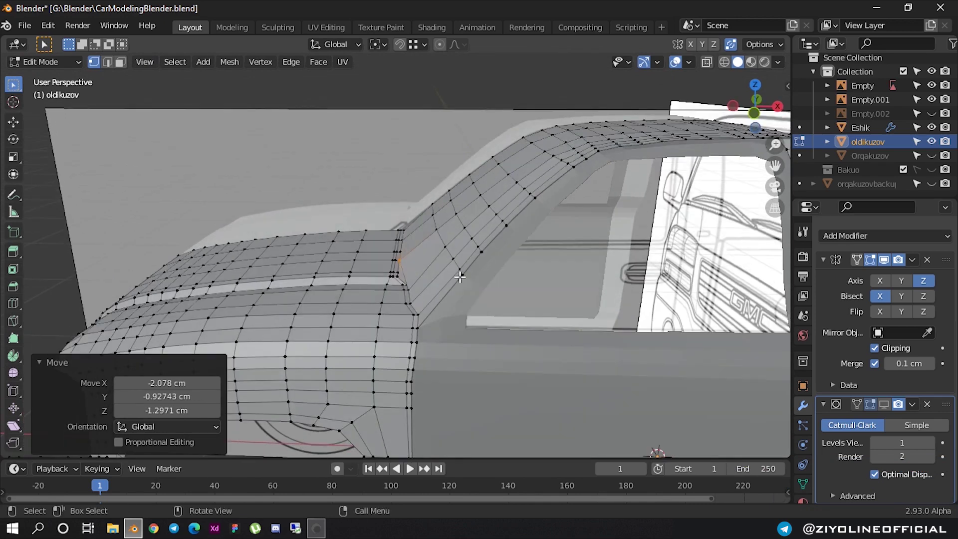
{"action": "scroll", "coordinate": [417, 268], "scroll_direction": "up", "scroll_amount": 5}
{"action": "middle_click_drag", "start_coordinate": [466, 299], "coordinate": [596, 324]}
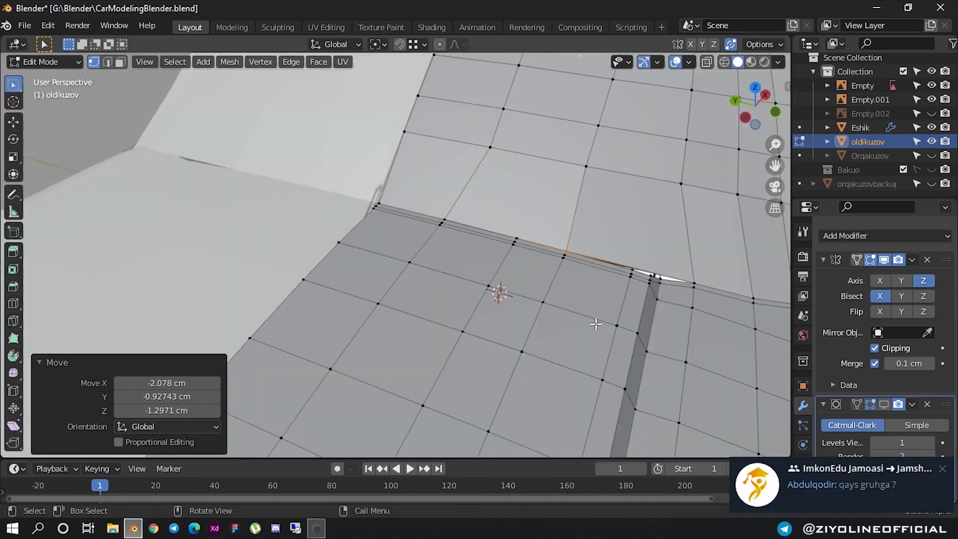
{"action": "scroll", "coordinate": [596, 323], "scroll_direction": "up", "scroll_amount": 2}
{"action": "mouse_move", "coordinate": [513, 338]}
{"action": "middle_mouse_down", "text": "shift"}
{"action": "mouse_move", "coordinate": [504, 285]}
{"action": "mouse_move", "coordinate": [424, 305]}
{"action": "middle_mouse_up", "text": "shift"}
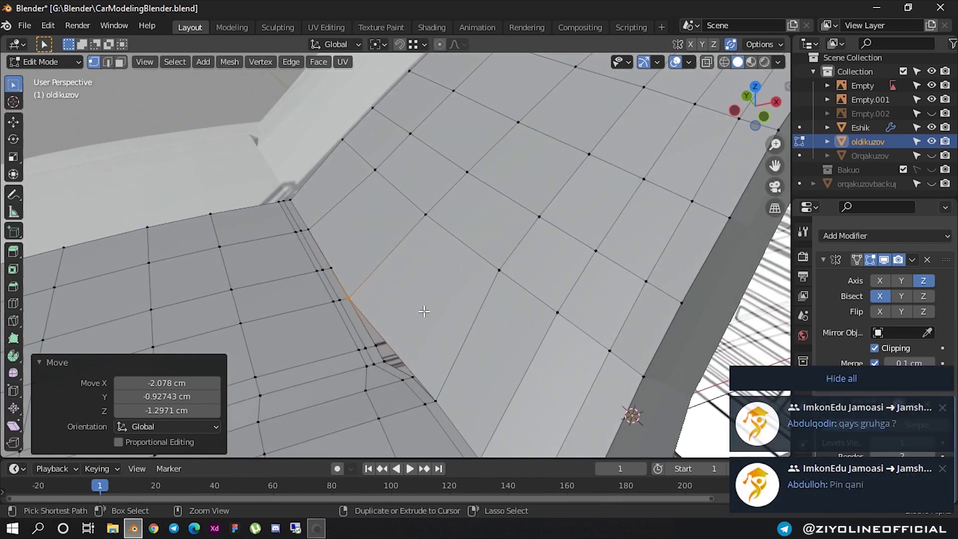
- Cut two centred edge loops up the A-pillar and slide them into place
{"action": "key", "text": "ctrl+r"}
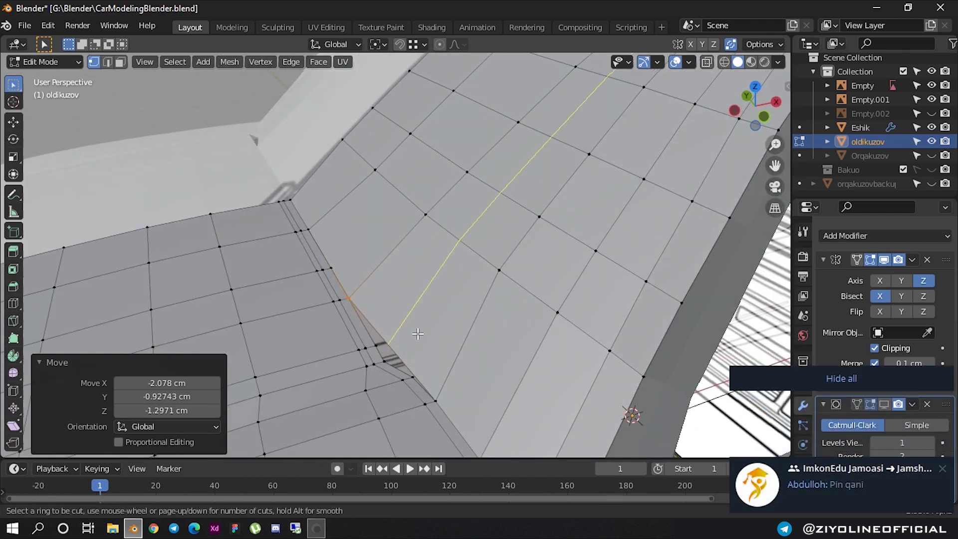
{"action": "scroll", "coordinate": [419, 327], "scroll_direction": "up", "scroll_amount": 1}
{"action": "left_click", "coordinate": [419, 328]}
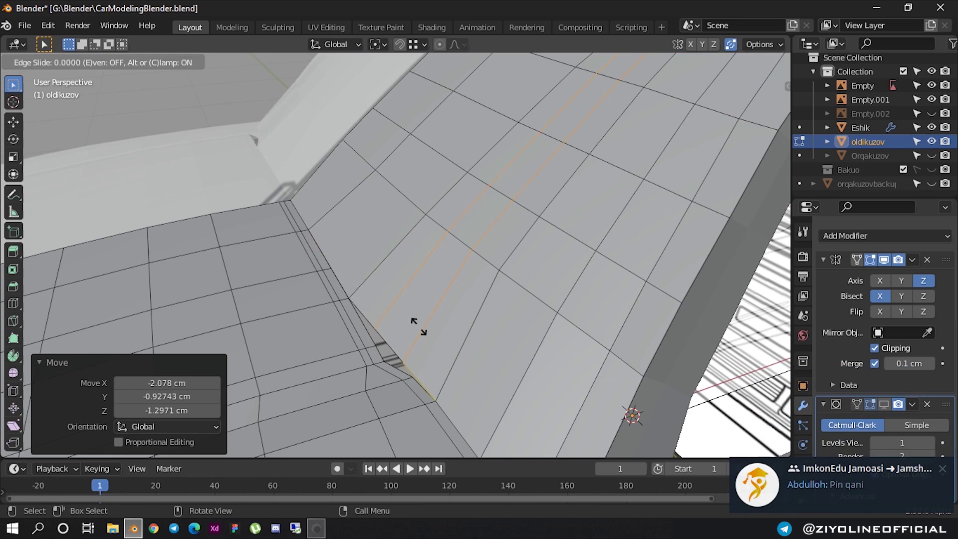
{"action": "right_click", "coordinate": [419, 328]}
{"action": "scroll", "coordinate": [423, 331], "scroll_direction": "up", "scroll_amount": 1}
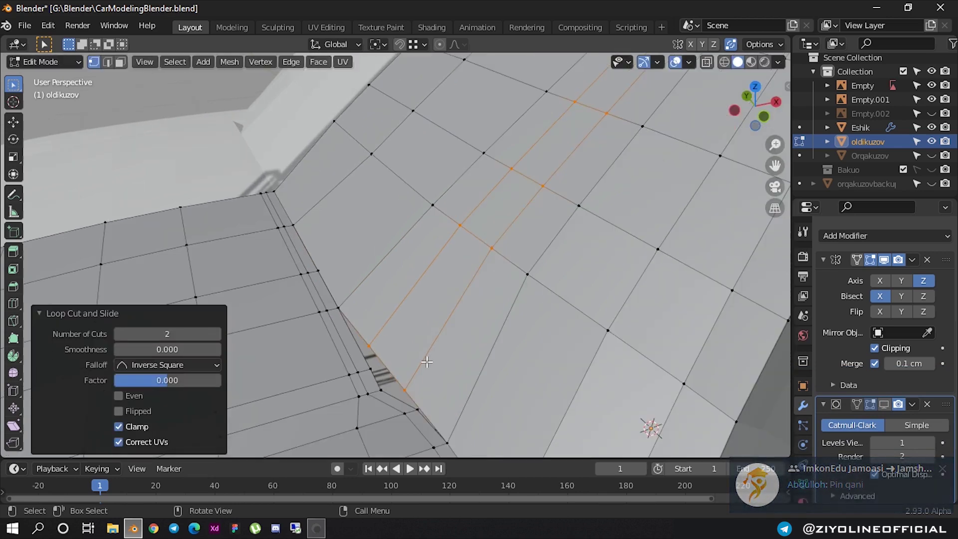
{"action": "scroll", "coordinate": [426, 362], "scroll_direction": "down", "scroll_amount": 4}
{"action": "scroll", "coordinate": [412, 314], "scroll_direction": "up", "scroll_amount": 4}
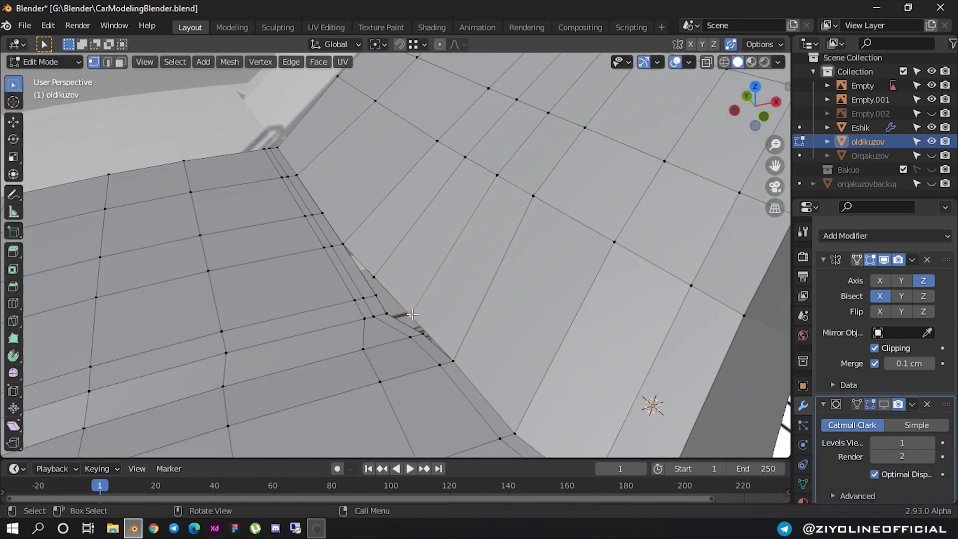
{"action": "key", "text": "g"}
{"action": "left_click", "coordinate": [421, 331]}
- Tuck the pillar-base vertex about 6.9 cm back along Y into the hood corner
{"action": "left_click", "coordinate": [376, 285]}
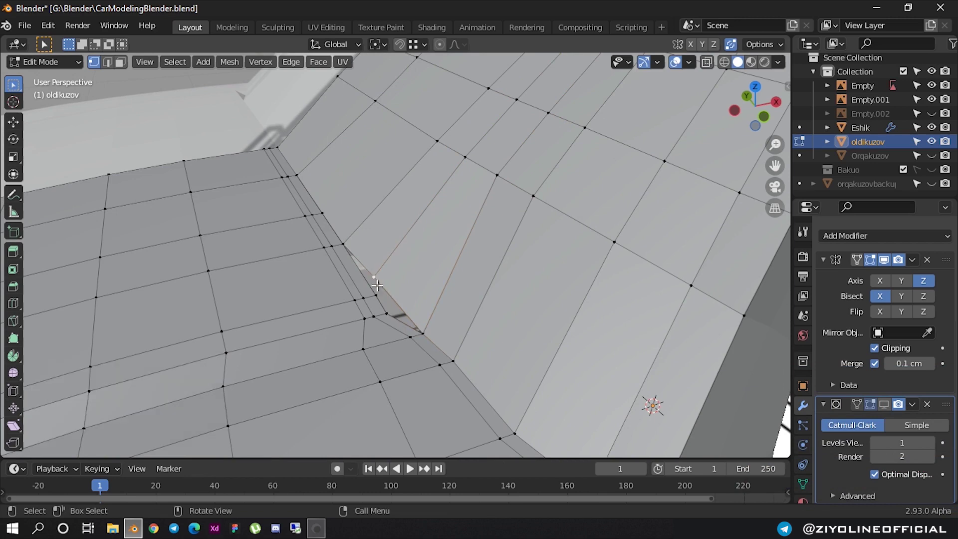
{"action": "key", "text": "g"}
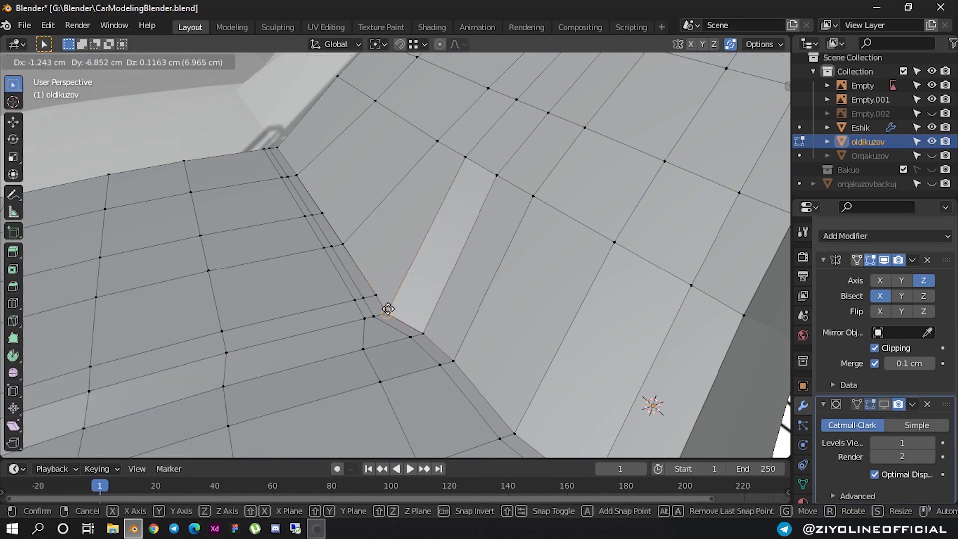
{"action": "left_click", "coordinate": [388, 310]}
{"action": "mouse_move", "coordinate": [388, 310]}
{"action": "middle_mouse_down"}
{"action": "mouse_move", "coordinate": [541, 300]}
{"action": "mouse_move", "coordinate": [400, 296]}
{"action": "mouse_move", "coordinate": [439, 308]}
{"action": "mouse_move", "coordinate": [364, 214]}
{"action": "middle_mouse_up"}
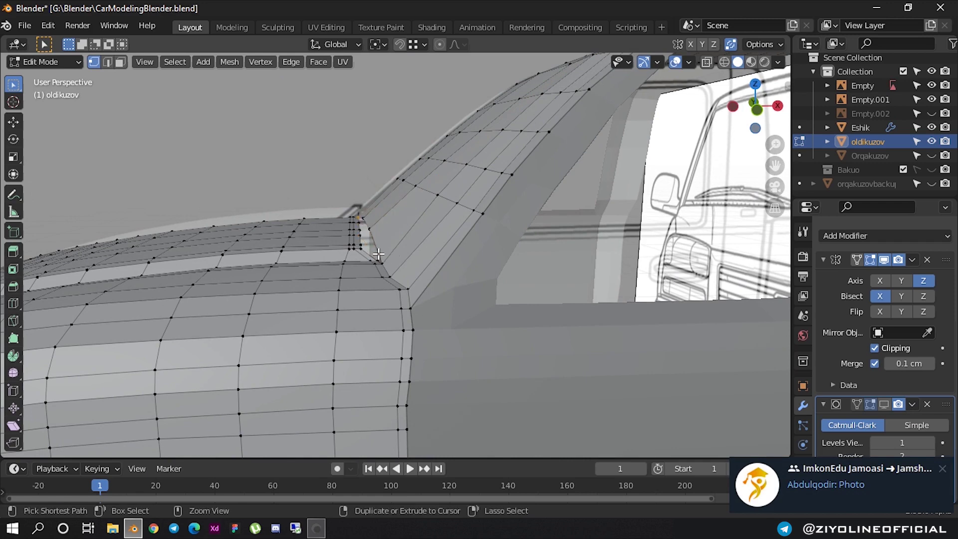
{"action": "middle_click_drag", "start_coordinate": [378, 254], "coordinate": [474, 299]}
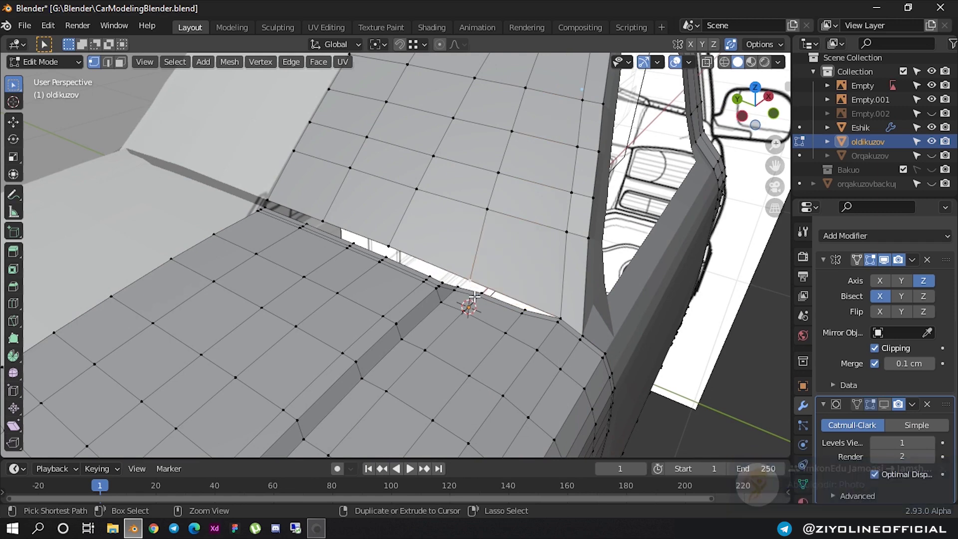
- Shift the vertex under the A-pillar about 1.83 cm along Y to close the hood gap
{"action": "middle_click_drag", "start_coordinate": [484, 276], "coordinate": [478, 273]}
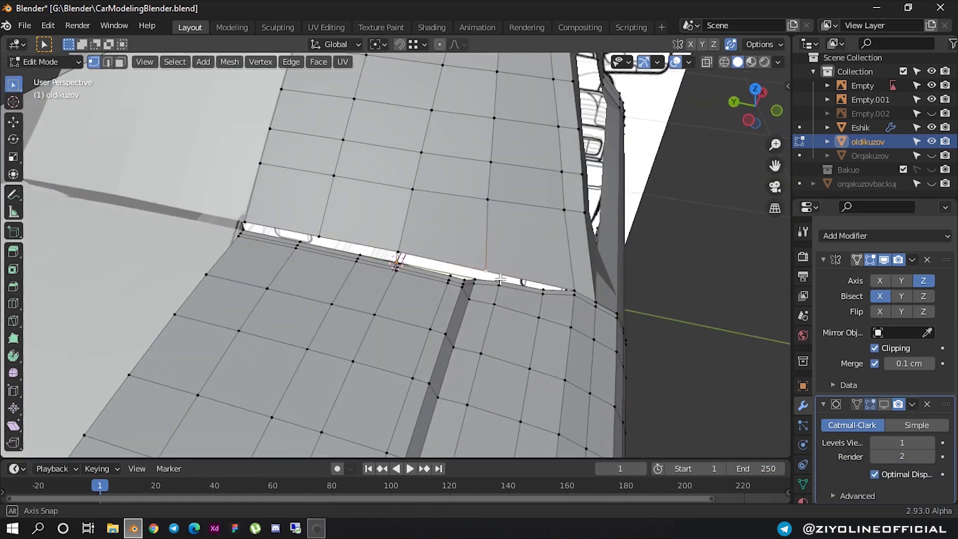
{"action": "key", "text": "g"}
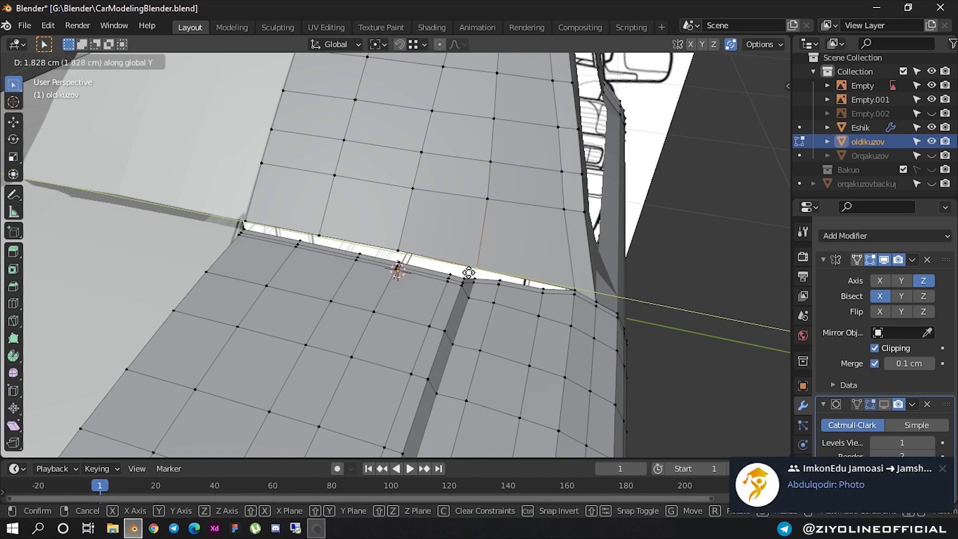
{"action": "left_click", "coordinate": [469, 276]}
{"action": "mouse_move", "coordinate": [469, 275]}
{"action": "middle_mouse_down"}
{"action": "mouse_move", "coordinate": [337, 229]}
{"action": "mouse_move", "coordinate": [449, 165]}
{"action": "middle_mouse_up"}
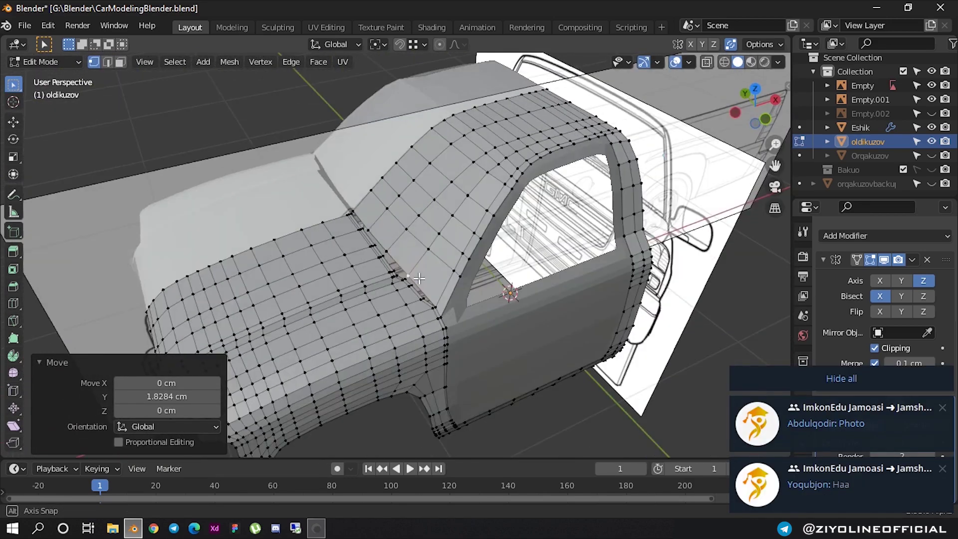
- Pick a roof vertex near the pillar, switch to edge select mode and view the door pillar from the side
{"action": "scroll", "coordinate": [472, 150], "scroll_direction": "up", "scroll_amount": 3}
{"action": "scroll", "coordinate": [471, 150], "scroll_direction": "up", "scroll_amount": 2}
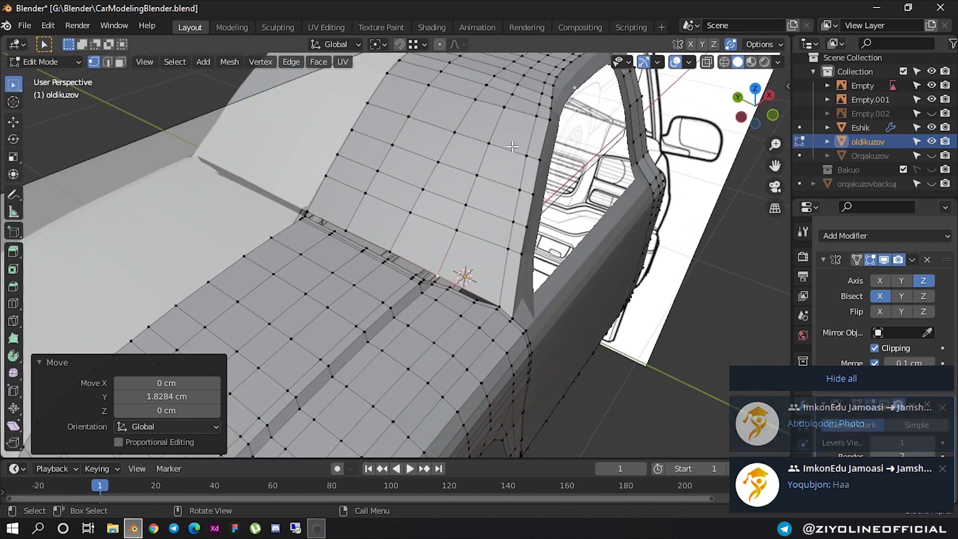
{"action": "left_click", "coordinate": [514, 109]}
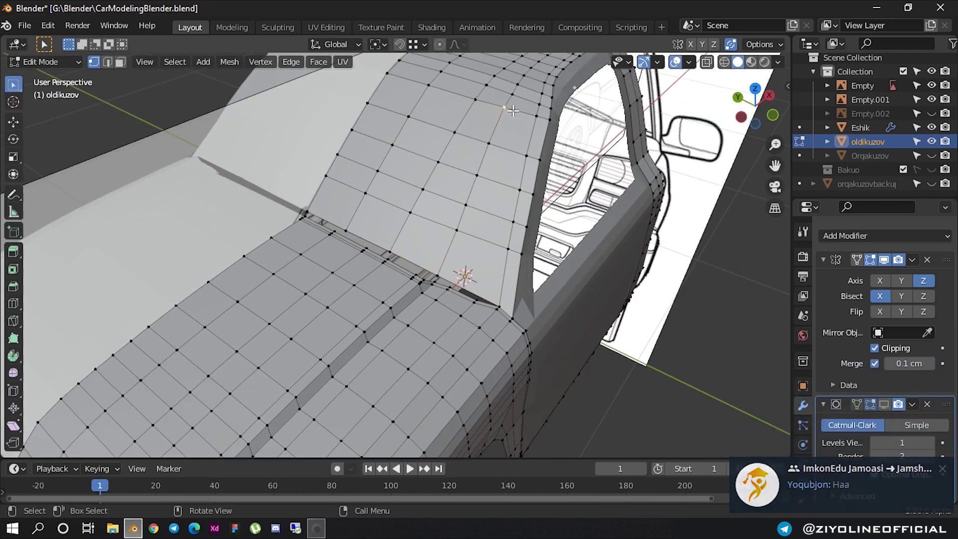
{"action": "key", "text": "2"}
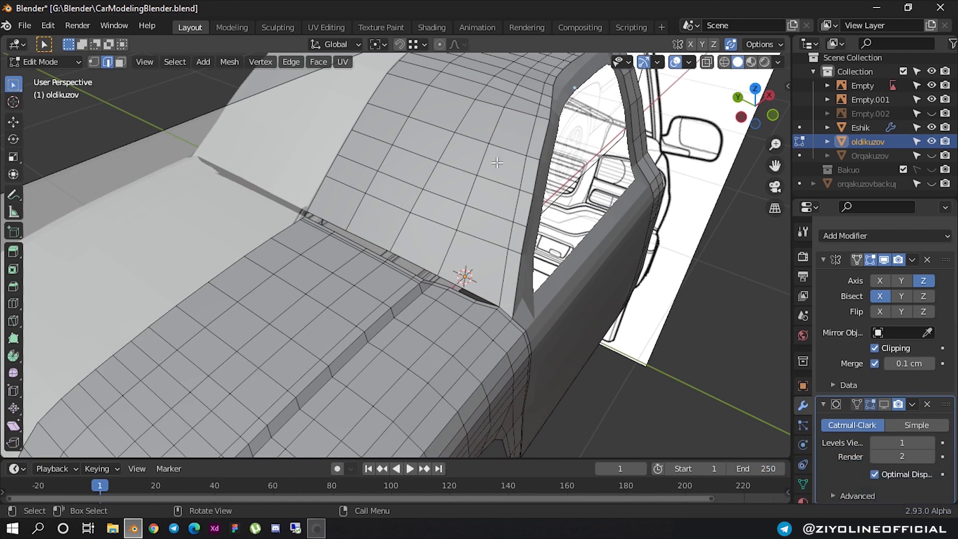
{"action": "mouse_move", "coordinate": [500, 260]}
{"action": "middle_mouse_down"}
{"action": "mouse_move", "coordinate": [400, 227]}
{"action": "mouse_move", "coordinate": [405, 238]}
{"action": "middle_mouse_up"}
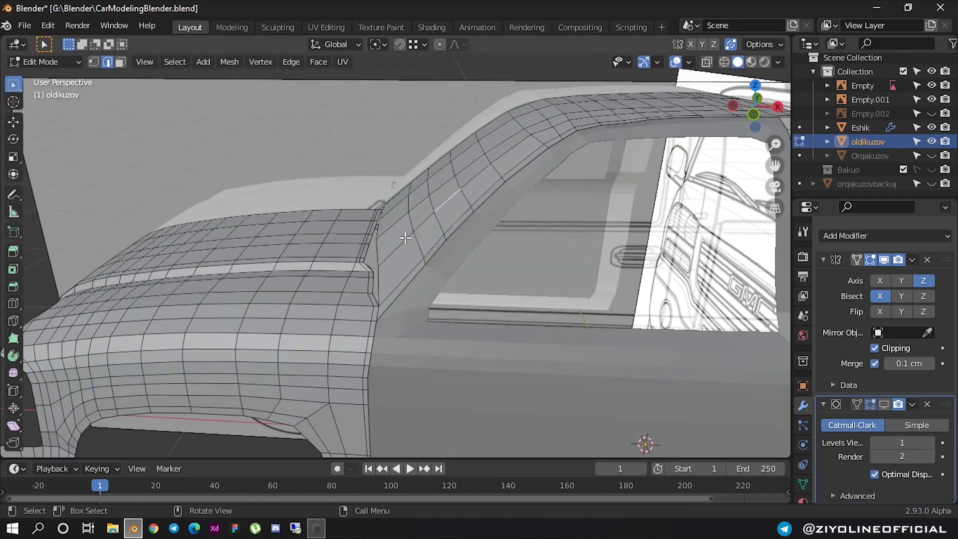
{"action": "scroll", "coordinate": [471, 243], "scroll_direction": "down", "scroll_amount": 3}
{"action": "scroll", "coordinate": [525, 250], "scroll_direction": "down", "scroll_amount": 1}
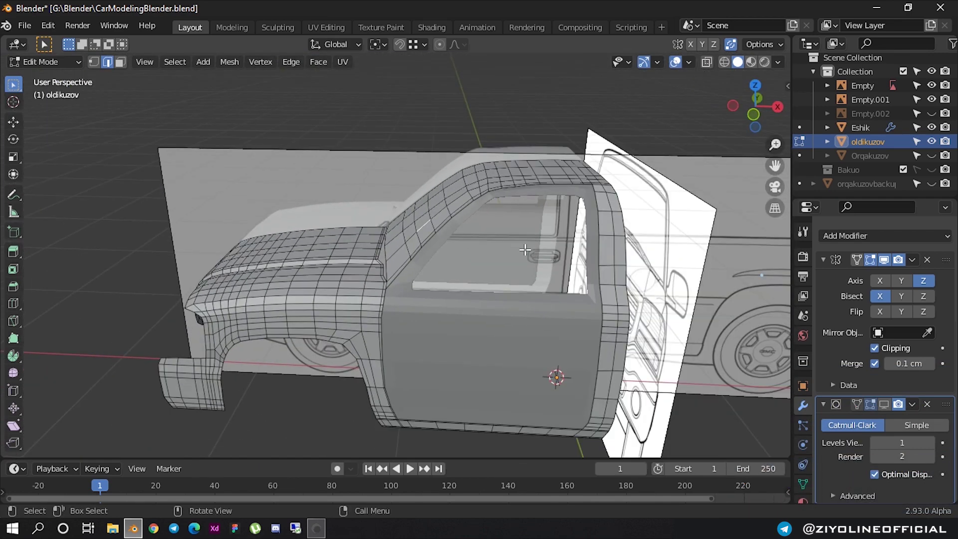
- Back in object mode, switch to the front orthographic view and select the door object Eshik
{"action": "key", "text": "Tab"}
{"action": "scroll", "coordinate": [492, 310], "scroll_direction": "down", "scroll_amount": 2}
{"action": "scroll", "coordinate": [497, 317], "scroll_direction": "down", "scroll_amount": 2}
{"action": "scroll", "coordinate": [496, 295], "scroll_direction": "down", "scroll_amount": 1}
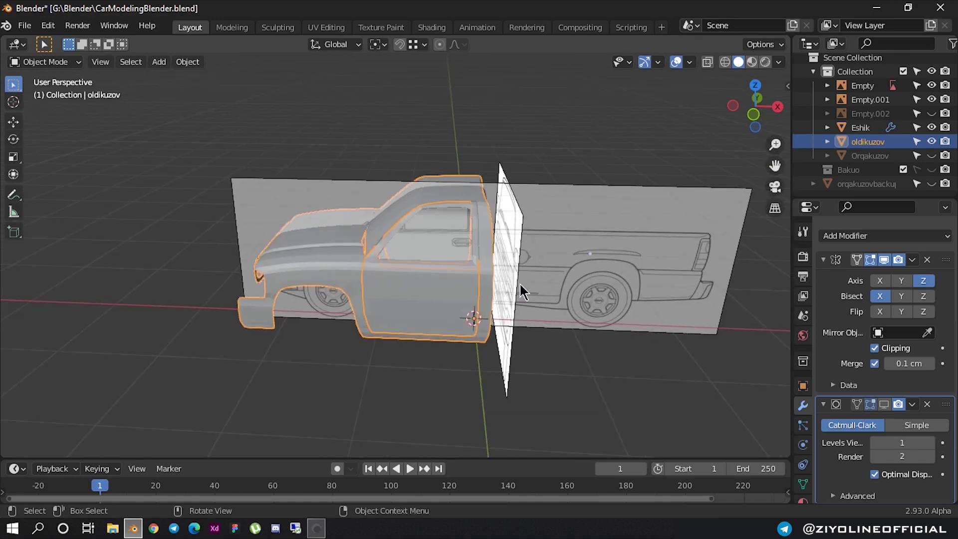
{"action": "left_click", "coordinate": [439, 383]}
{"action": "left_click", "coordinate": [754, 114]}
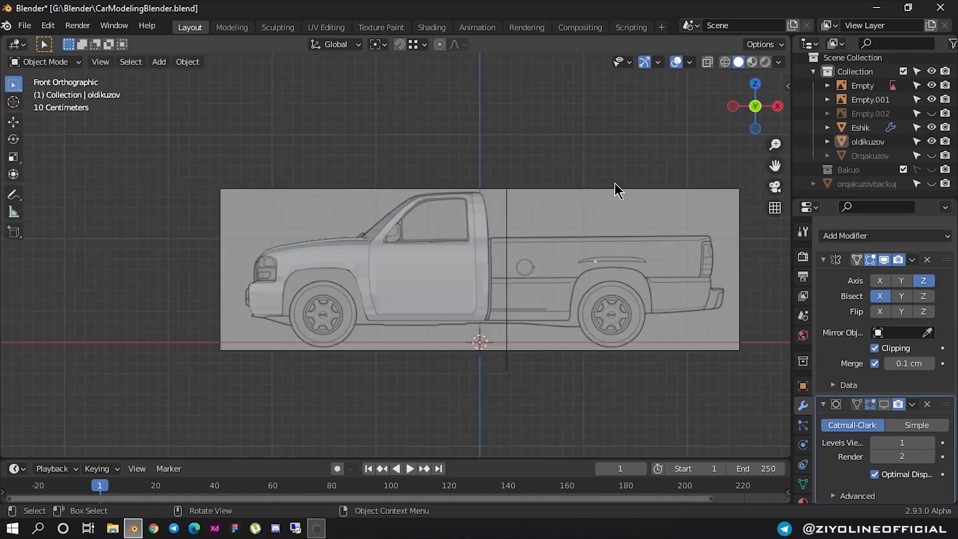
{"action": "scroll", "coordinate": [473, 247], "scroll_direction": "up", "scroll_amount": 2}
{"action": "scroll", "coordinate": [394, 259], "scroll_direction": "up", "scroll_amount": 2}
{"action": "scroll", "coordinate": [357, 251], "scroll_direction": "up", "scroll_amount": 2}
{"action": "scroll", "coordinate": [349, 264], "scroll_direction": "down", "scroll_amount": 2}
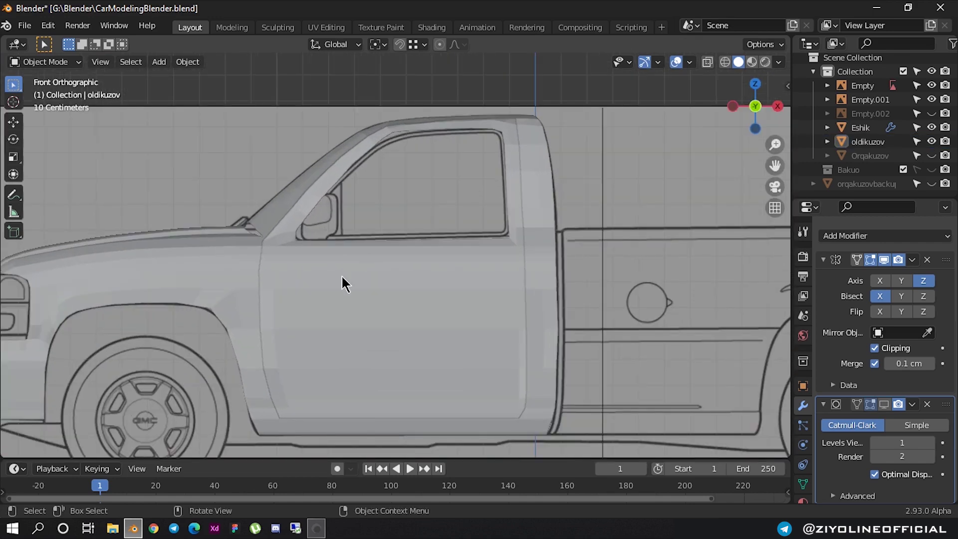
{"action": "left_click", "coordinate": [342, 275]}
{"action": "scroll", "coordinate": [342, 274], "scroll_direction": "down", "scroll_amount": 2}
{"action": "scroll", "coordinate": [402, 145], "scroll_direction": "up", "scroll_amount": 5}
{"action": "scroll", "coordinate": [402, 148], "scroll_direction": "up", "scroll_amount": 2}
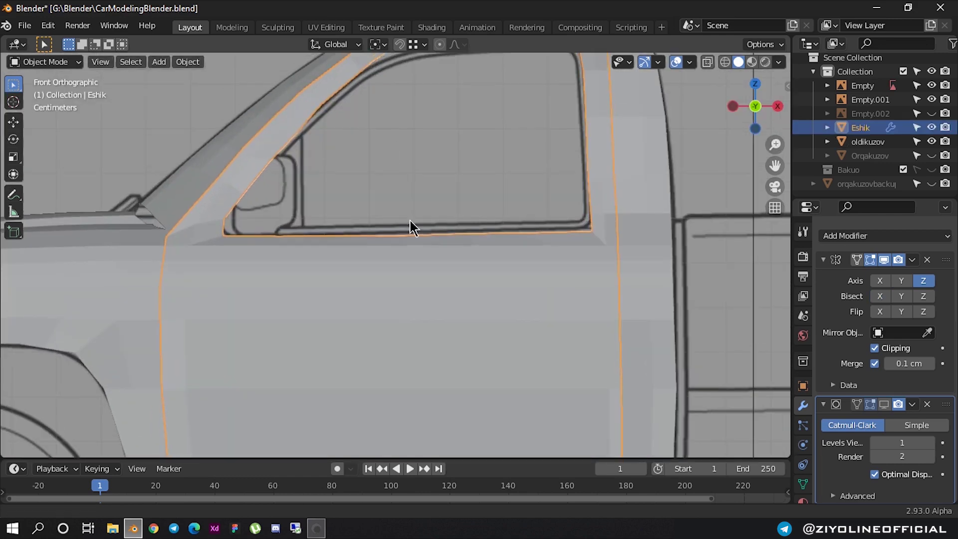
{"action": "scroll", "coordinate": [388, 139], "scroll_direction": "down", "scroll_amount": 1}
{"action": "scroll", "coordinate": [409, 143], "scroll_direction": "up", "scroll_amount": 3}
{"action": "scroll", "coordinate": [409, 129], "scroll_direction": "up", "scroll_amount": 2}
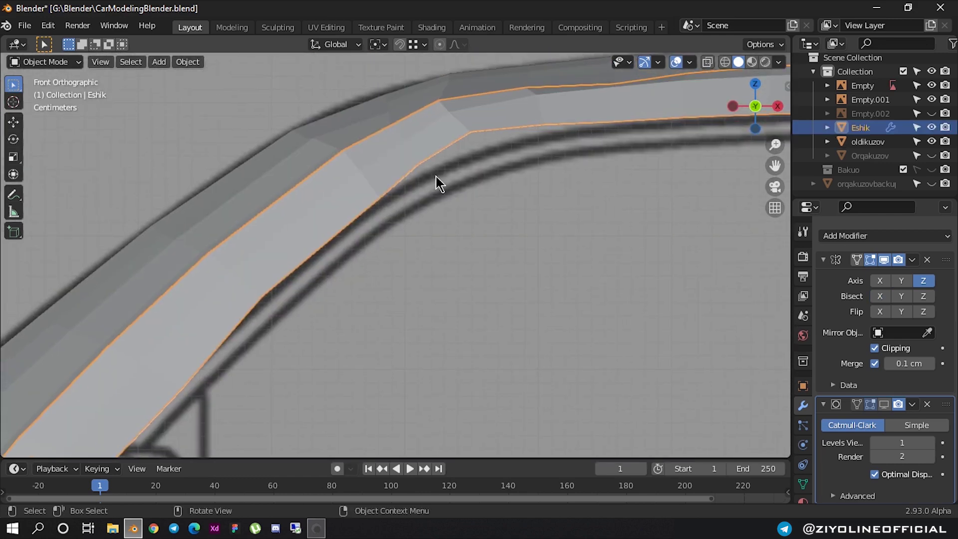
- Edit the door mesh in X-ray and move the first door vertex onto the blueprint's door line
{"action": "key", "text": "Tab"}
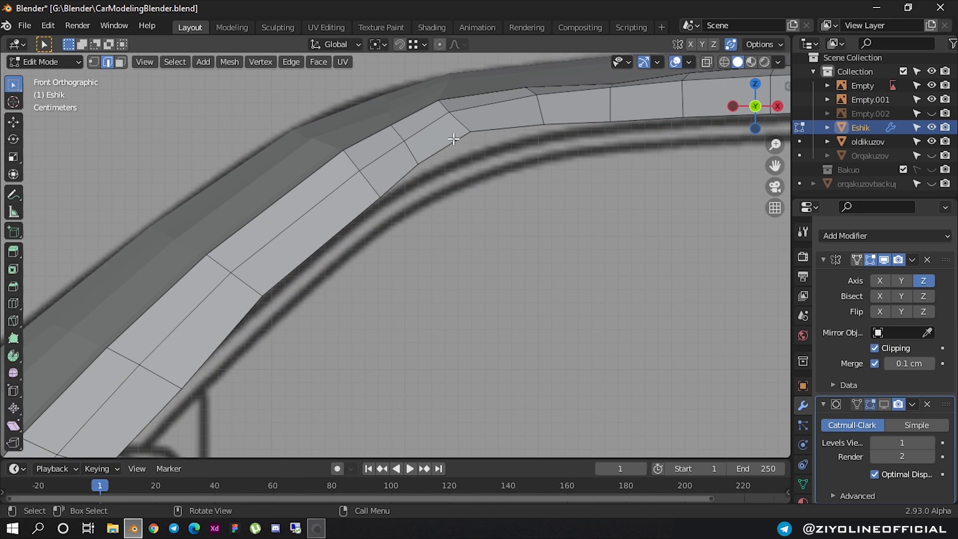
{"action": "scroll", "coordinate": [453, 139], "scroll_direction": "up", "scroll_amount": 1}
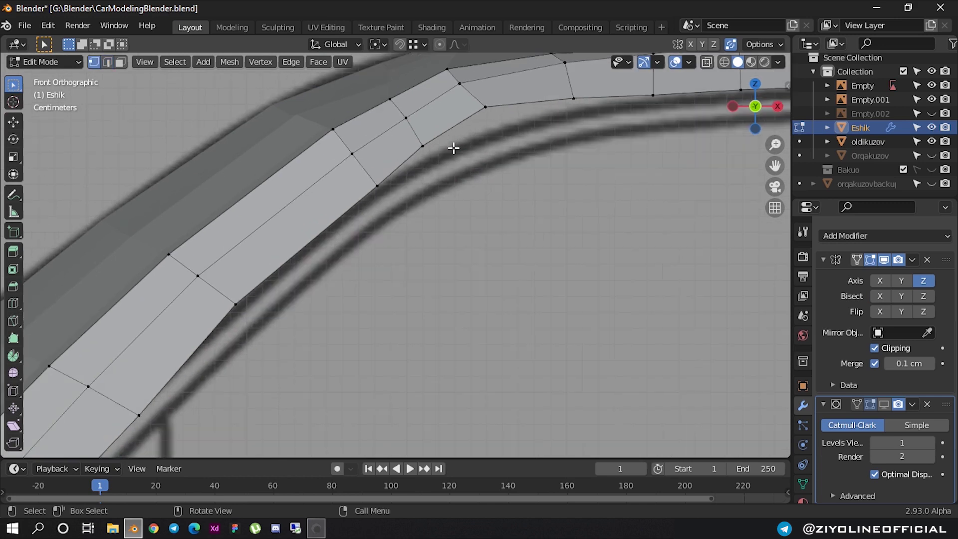
{"action": "scroll", "coordinate": [465, 155], "scroll_direction": "down", "scroll_amount": 1}
{"action": "key", "text": "alt+z"}
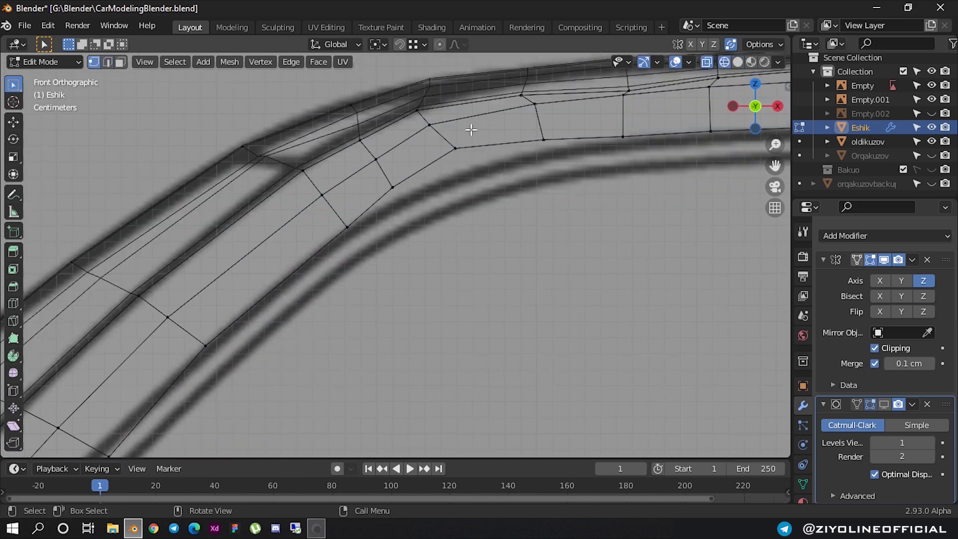
{"action": "scroll", "coordinate": [460, 132], "scroll_direction": "up", "scroll_amount": 2}
{"action": "middle_click_drag", "start_coordinate": [459, 131], "coordinate": [446, 203], "text": "shift"}
{"action": "key", "text": "b"}
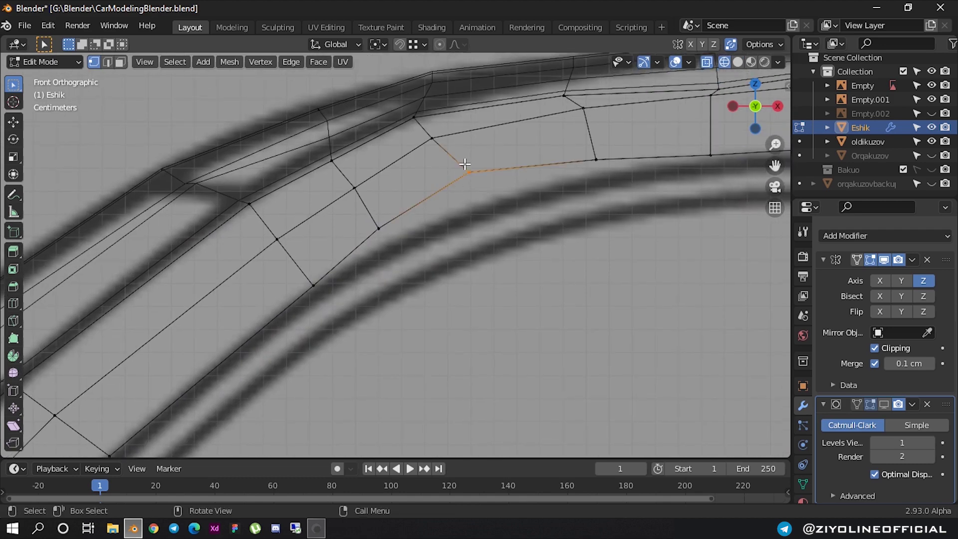
{"action": "key", "text": "g"}
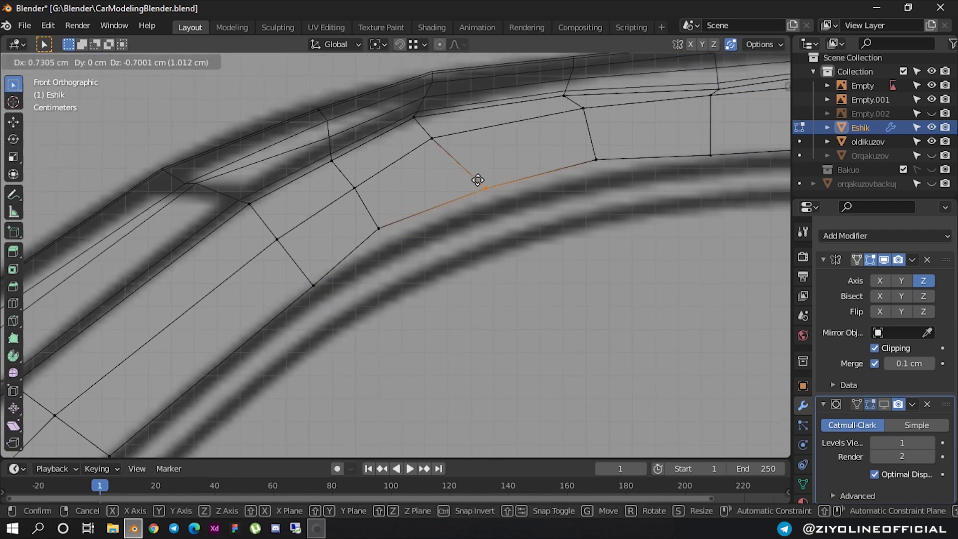
{"action": "left_click", "coordinate": [473, 169]}
- Reposition four window-frame curve vertices onto the blueprint, the last moved only vertically
{"action": "left_click_drag", "start_coordinate": [466, 144], "coordinate": [398, 131]}
{"action": "key", "text": "g"}
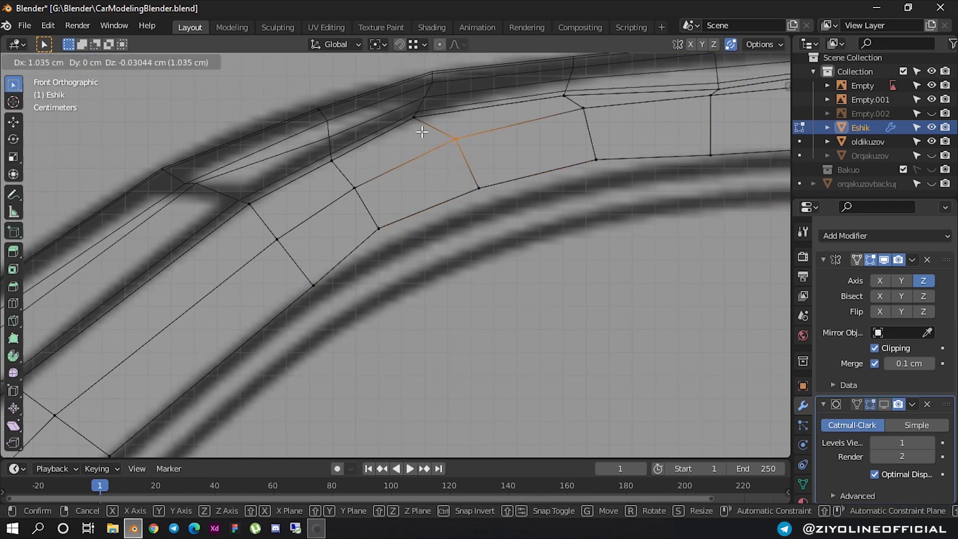
{"action": "left_click", "coordinate": [422, 132]}
{"action": "left_click", "coordinate": [348, 204]}
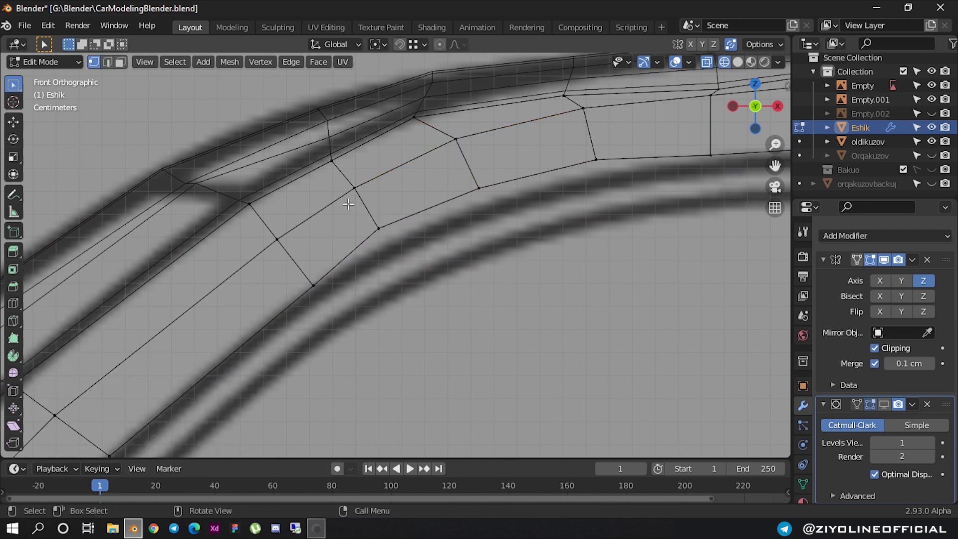
{"action": "key", "text": "g"}
{"action": "left_click", "coordinate": [387, 236]}
{"action": "left_click", "coordinate": [505, 200]}
{"action": "key", "text": "g"}
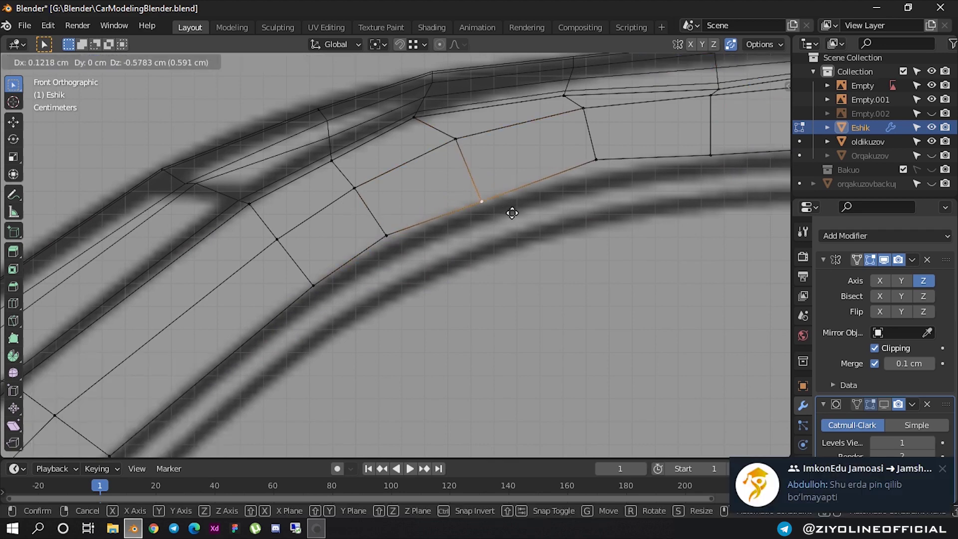
{"action": "left_click", "coordinate": [514, 204]}
{"action": "left_click", "coordinate": [598, 169]}
{"action": "key", "text": "g"}
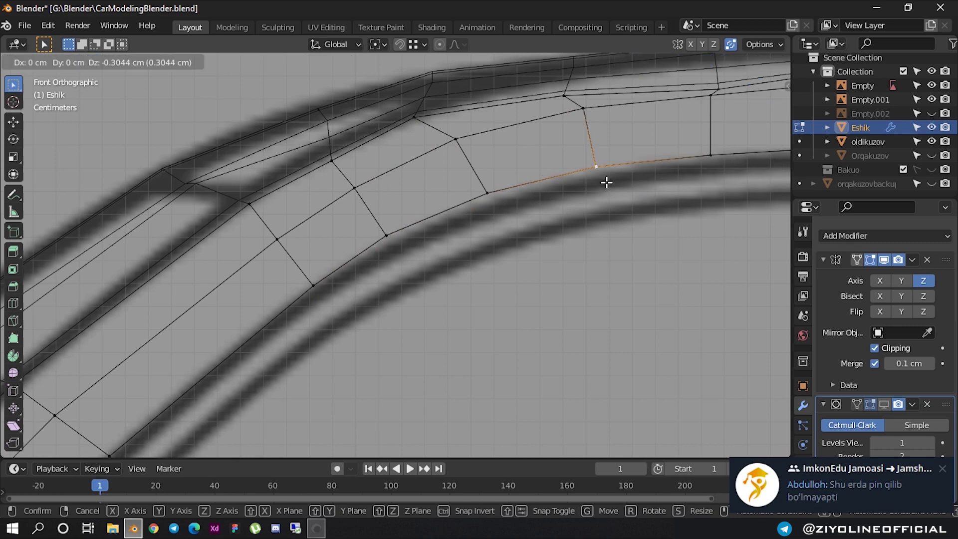
{"action": "key", "text": "z"}
{"action": "left_click", "coordinate": [536, 214]}
- Align further vertices up the window-frame curve and a roof-line edge vertex to the blueprint lines
{"action": "scroll", "coordinate": [537, 215], "scroll_direction": "down", "scroll_amount": 2}
{"action": "scroll", "coordinate": [543, 214], "scroll_direction": "down", "scroll_amount": 3}
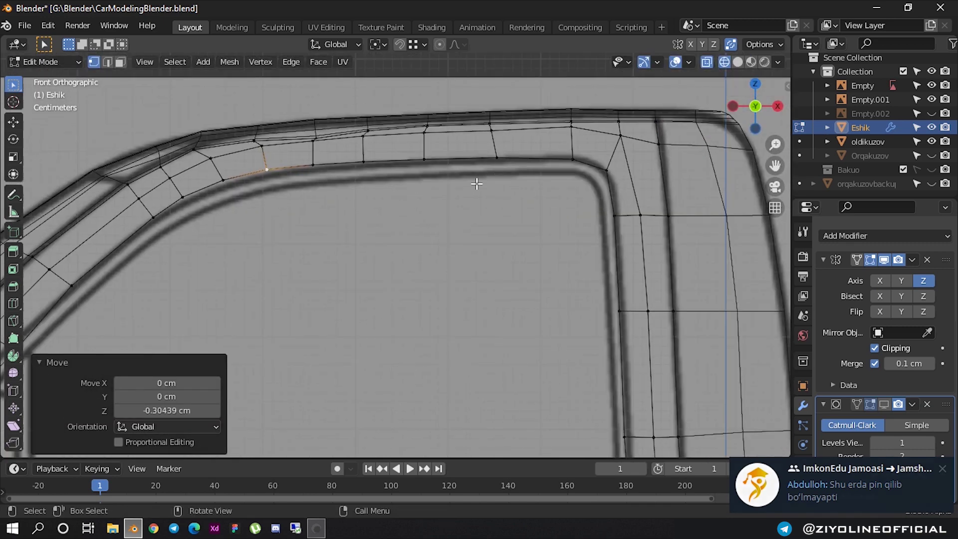
{"action": "scroll", "coordinate": [396, 150], "scroll_direction": "up", "scroll_amount": 2}
{"action": "scroll", "coordinate": [349, 135], "scroll_direction": "up", "scroll_amount": 2}
{"action": "scroll", "coordinate": [369, 190], "scroll_direction": "up", "scroll_amount": 2}
{"action": "scroll", "coordinate": [384, 243], "scroll_direction": "up", "scroll_amount": 2}
{"action": "scroll", "coordinate": [385, 243], "scroll_direction": "up", "scroll_amount": 3, "text": "shift"}
{"action": "left_click", "coordinate": [388, 202]}
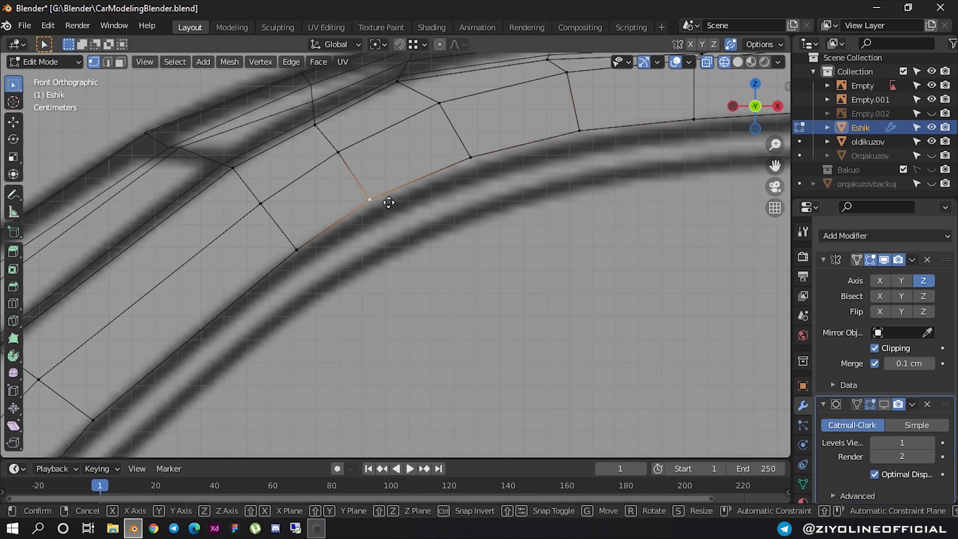
{"action": "left_click", "coordinate": [387, 207]}
{"action": "left_click", "coordinate": [474, 169]}
{"action": "key", "text": "g"}
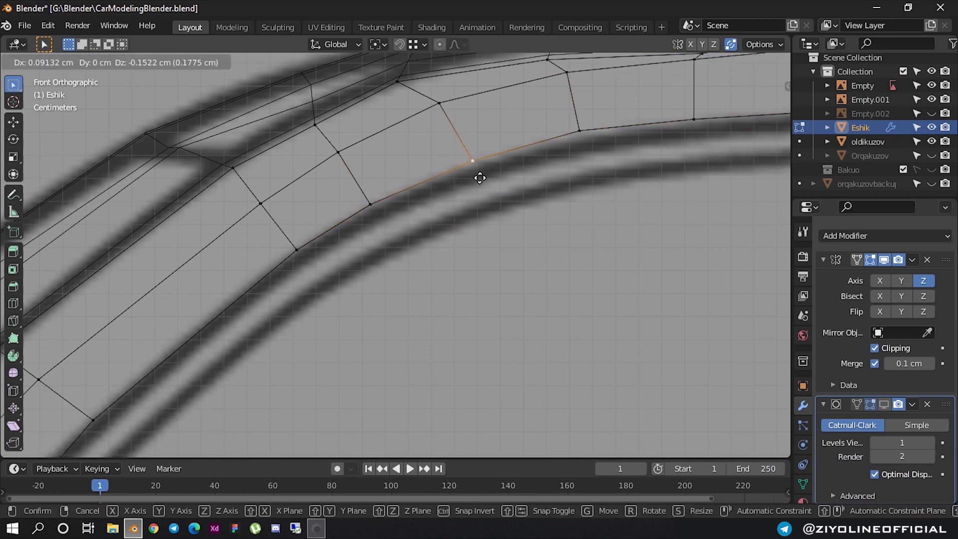
{"action": "left_click", "coordinate": [478, 180]}
{"action": "left_click", "coordinate": [580, 133]}
{"action": "key", "text": "g"}
{"action": "left_click", "coordinate": [582, 139]}
{"action": "left_click", "coordinate": [693, 120]}
{"action": "key", "text": "g"}
{"action": "scroll", "coordinate": [623, 207], "scroll_direction": "down", "scroll_amount": 1}
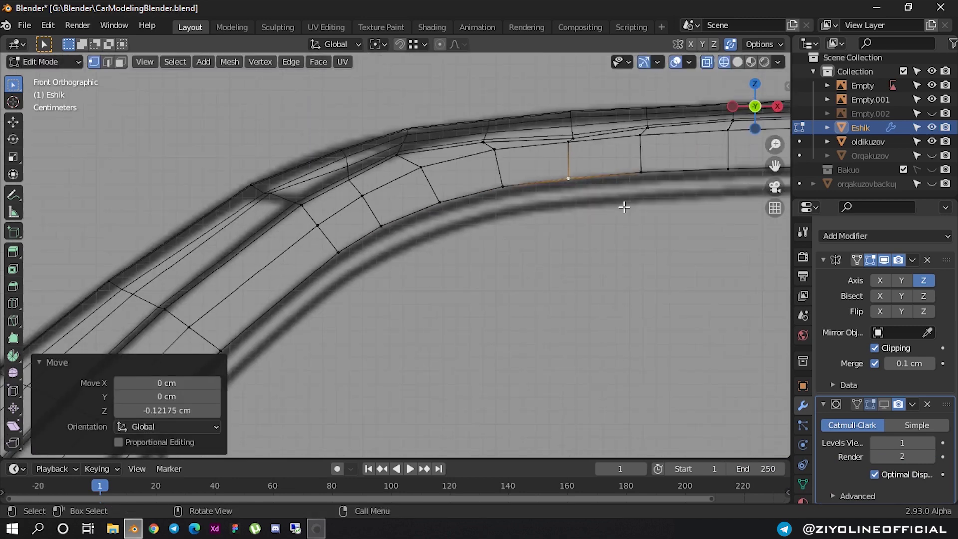
{"action": "scroll", "coordinate": [548, 202], "scroll_direction": "up", "scroll_amount": 2}
{"action": "scroll", "coordinate": [484, 179], "scroll_direction": "up", "scroll_amount": 1}
{"action": "left_click", "coordinate": [532, 128]}
{"action": "key", "text": "g"}
{"action": "left_click", "coordinate": [535, 132]}
- Snap the window-corner vertex and two A-pillar vertices onto the blueprint lines
{"action": "scroll", "coordinate": [534, 145], "scroll_direction": "down", "scroll_amount": 2}
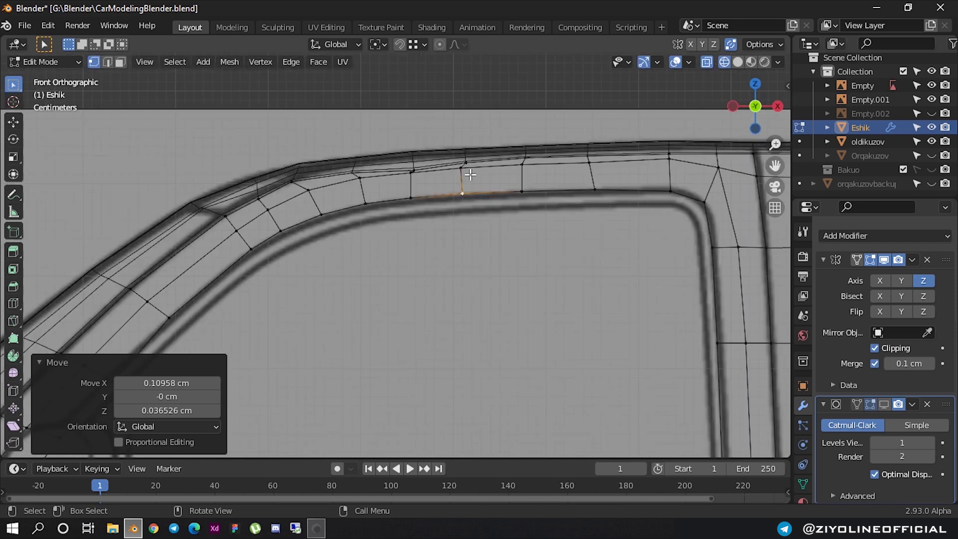
{"action": "scroll", "coordinate": [454, 190], "scroll_direction": "down", "scroll_amount": 1}
{"action": "scroll", "coordinate": [402, 219], "scroll_direction": "down", "scroll_amount": 1}
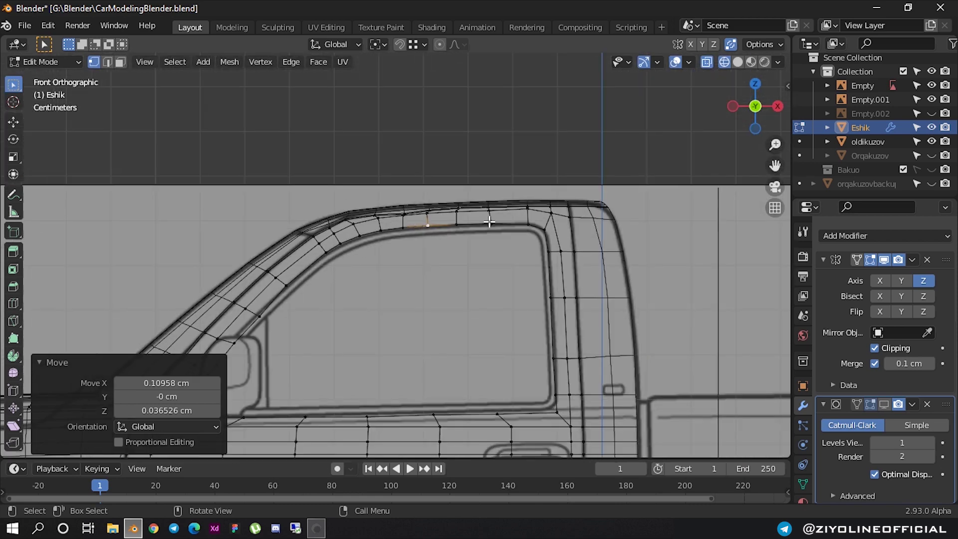
{"action": "scroll", "coordinate": [434, 256], "scroll_direction": "down", "scroll_amount": 1}
{"action": "scroll", "coordinate": [475, 222], "scroll_direction": "up", "scroll_amount": 1}
{"action": "scroll", "coordinate": [399, 235], "scroll_direction": "up", "scroll_amount": 2}
{"action": "scroll", "coordinate": [326, 251], "scroll_direction": "up", "scroll_amount": 2}
{"action": "scroll", "coordinate": [428, 234], "scroll_direction": "up", "scroll_amount": 2}
{"action": "scroll", "coordinate": [448, 219], "scroll_direction": "up", "scroll_amount": 2}
{"action": "left_click", "coordinate": [453, 215]}
{"action": "key", "text": "g"}
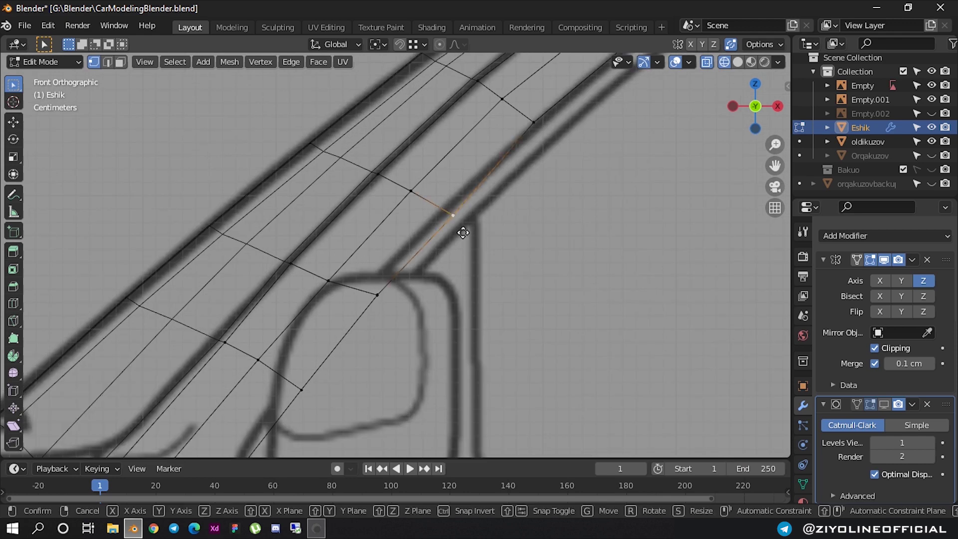
{"action": "left_click", "coordinate": [454, 227]}
{"action": "scroll", "coordinate": [419, 249], "scroll_direction": "down", "scroll_amount": 1}
{"action": "scroll", "coordinate": [445, 258], "scroll_direction": "up", "scroll_amount": 1}
{"action": "scroll", "coordinate": [414, 285], "scroll_direction": "up", "scroll_amount": 1}
{"action": "scroll", "coordinate": [389, 329], "scroll_direction": "up", "scroll_amount": 1}
{"action": "left_click", "coordinate": [386, 342]}
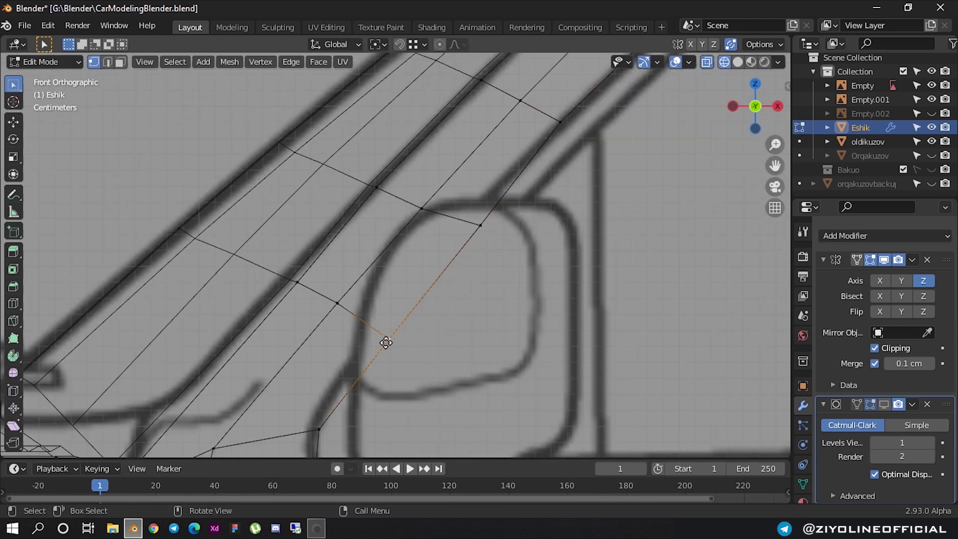
{"action": "key", "text": "g"}
{"action": "left_click", "coordinate": [376, 335]}
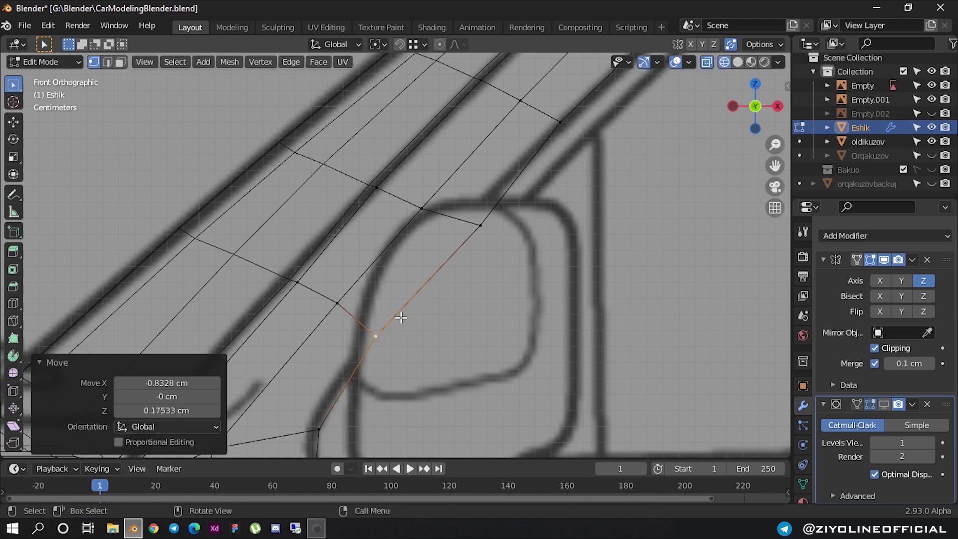
{"action": "left_click", "coordinate": [489, 239]}
{"action": "key", "text": "g"}
{"action": "left_click", "coordinate": [479, 232]}
- In perspective view, nudge the windshield-corner vertex along Y for front-back depth
{"action": "scroll", "coordinate": [492, 239], "scroll_direction": "down", "scroll_amount": 6}
{"action": "mouse_move", "coordinate": [492, 240]}
{"action": "middle_mouse_down"}
{"action": "mouse_move", "coordinate": [593, 330]}
{"action": "mouse_move", "coordinate": [622, 262]}
{"action": "middle_mouse_up"}
{"action": "scroll", "coordinate": [606, 304], "scroll_direction": "up", "scroll_amount": 3}
{"action": "scroll", "coordinate": [606, 304], "scroll_direction": "up", "scroll_amount": 3}
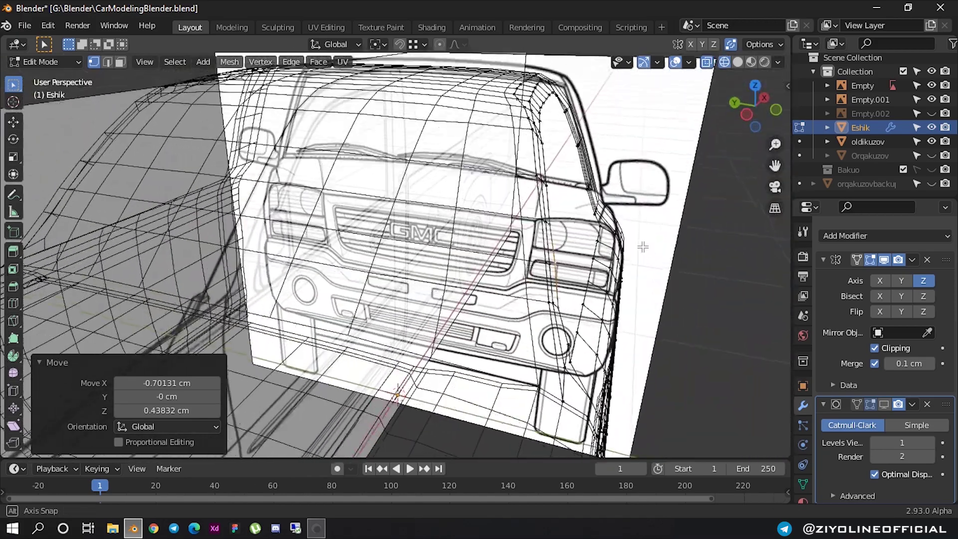
{"action": "scroll", "coordinate": [640, 258], "scroll_direction": "up", "scroll_amount": 4}
{"action": "mouse_move", "coordinate": [640, 258]}
{"action": "middle_mouse_down"}
{"action": "mouse_move", "coordinate": [436, 233]}
{"action": "mouse_move", "coordinate": [395, 259]}
{"action": "middle_mouse_up"}
{"action": "left_click", "coordinate": [464, 206]}
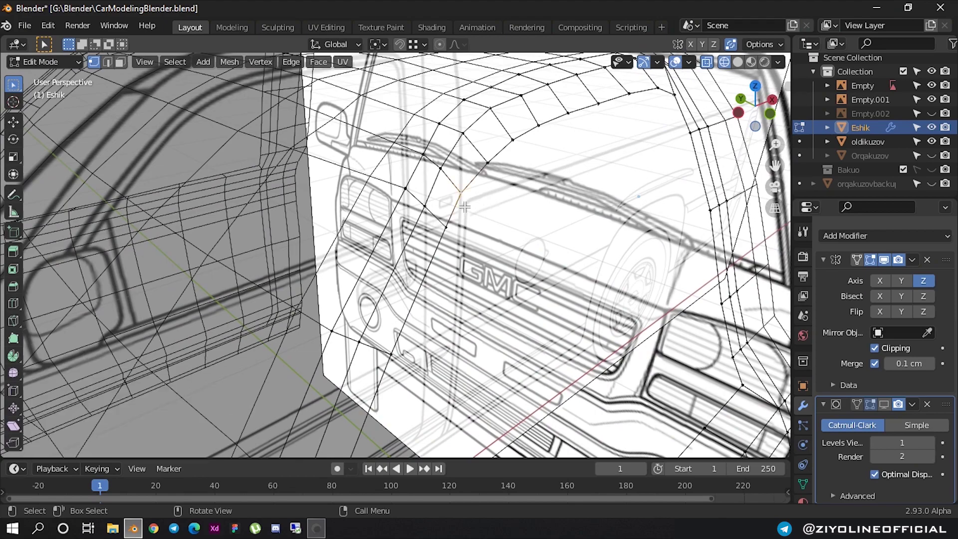
{"action": "key", "text": "g"}
{"action": "key", "text": "y"}
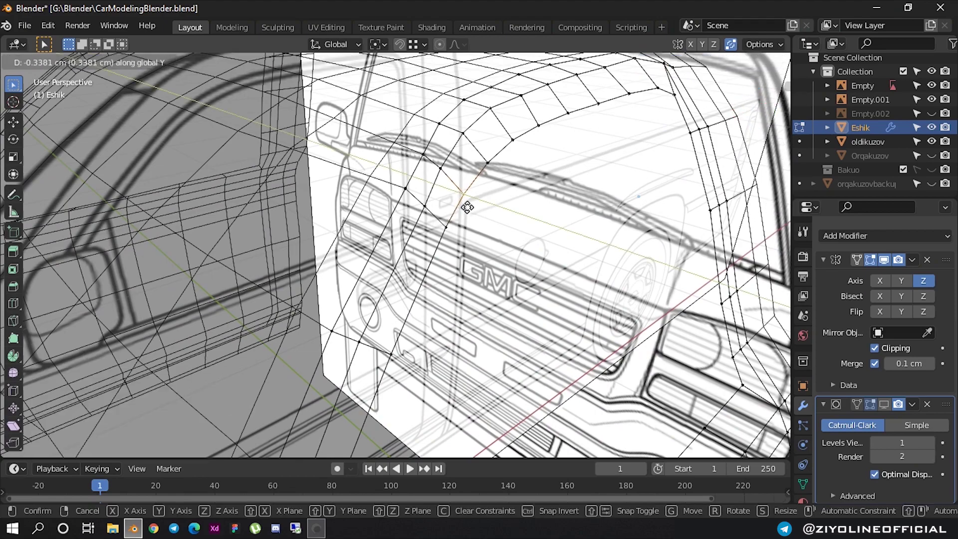
{"action": "left_click", "coordinate": [467, 206]}
- Nudge a windshield-edge vertex along Y from the front, then return to object mode
{"action": "middle_click_drag", "start_coordinate": [467, 206], "coordinate": [545, 204]}
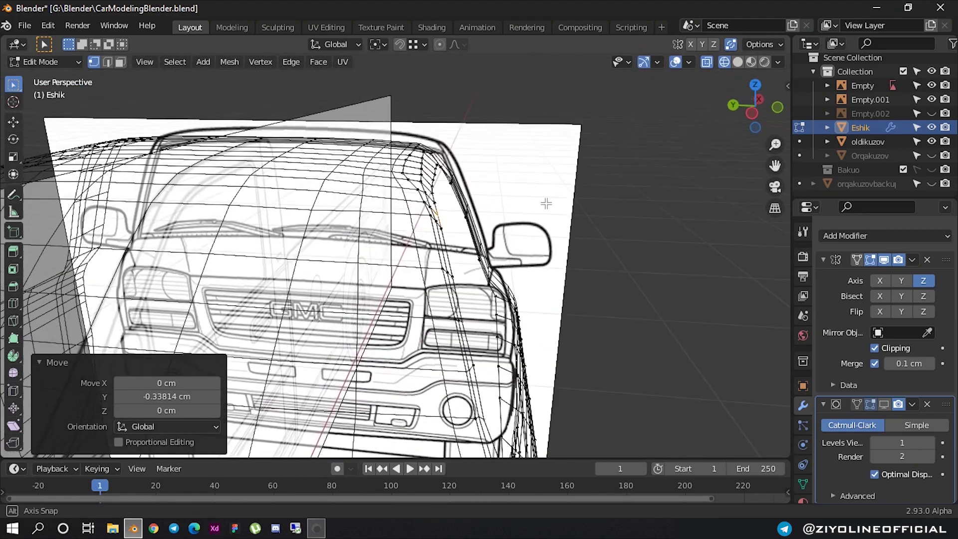
{"action": "middle_click_drag", "start_coordinate": [546, 204], "coordinate": [519, 189]}
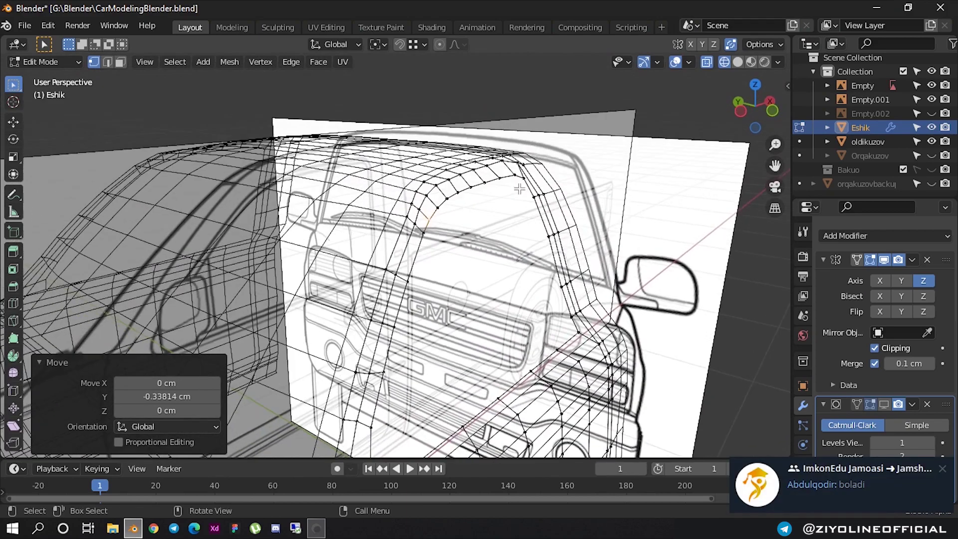
{"action": "scroll", "coordinate": [519, 188], "scroll_direction": "up", "scroll_amount": 3}
{"action": "scroll", "coordinate": [519, 188], "scroll_direction": "down", "scroll_amount": 1}
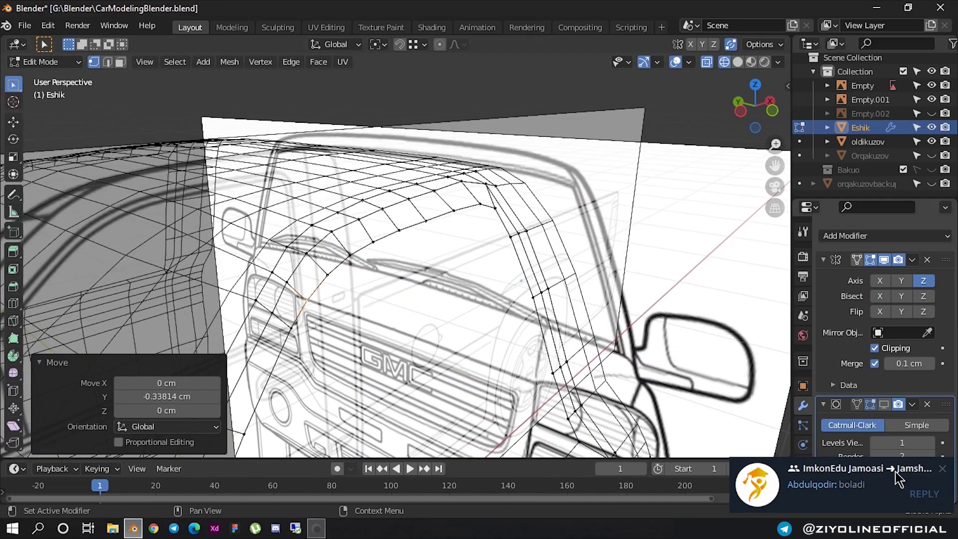
{"action": "right_click", "coordinate": [804, 499]}
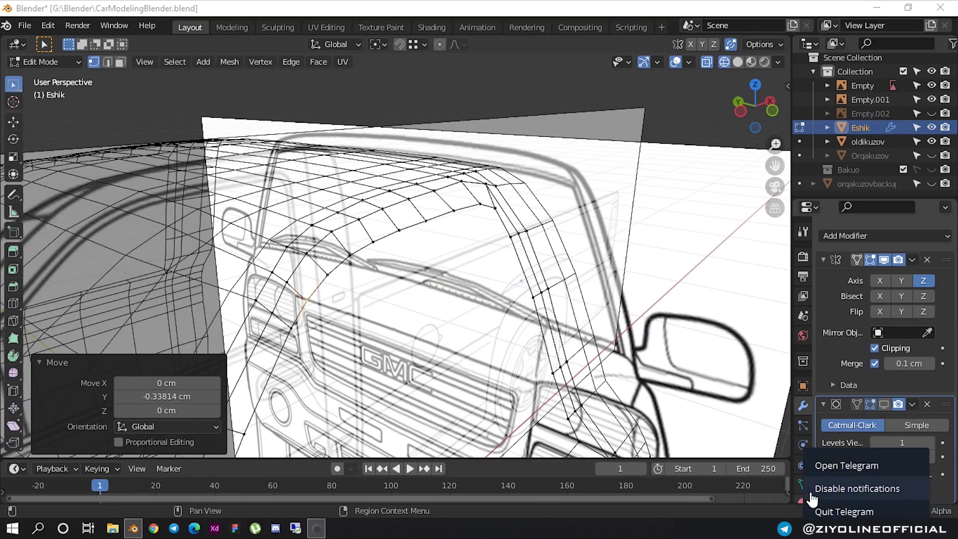
{"action": "scroll", "coordinate": [488, 205], "scroll_direction": "up", "scroll_amount": 2}
{"action": "scroll", "coordinate": [490, 195], "scroll_direction": "up", "scroll_amount": 2}
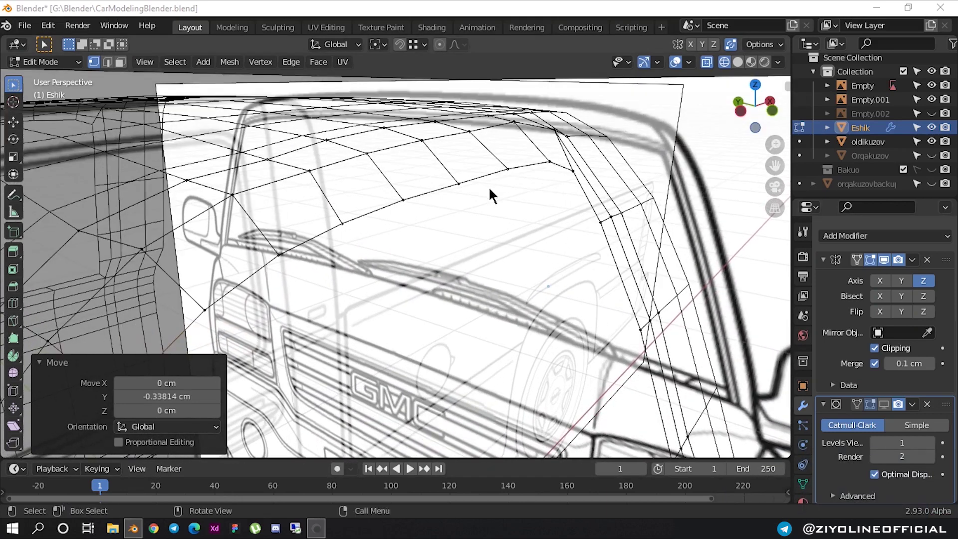
{"action": "left_click", "coordinate": [549, 164]}
{"action": "scroll", "coordinate": [548, 162], "scroll_direction": "down", "scroll_amount": 2}
{"action": "middle_click_drag", "start_coordinate": [536, 187], "coordinate": [475, 196]}
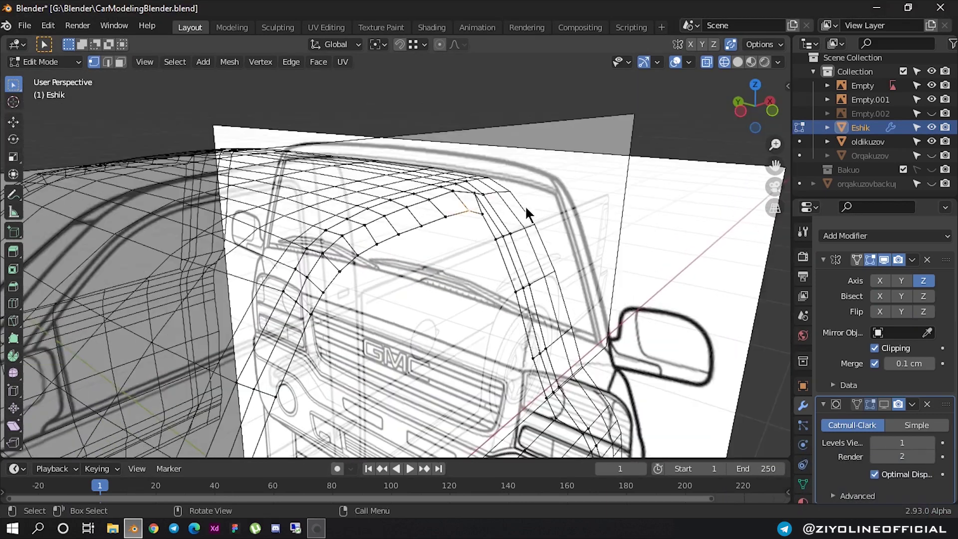
{"action": "scroll", "coordinate": [475, 196], "scroll_direction": "up", "scroll_amount": 1}
{"action": "scroll", "coordinate": [461, 198], "scroll_direction": "up", "scroll_amount": 2}
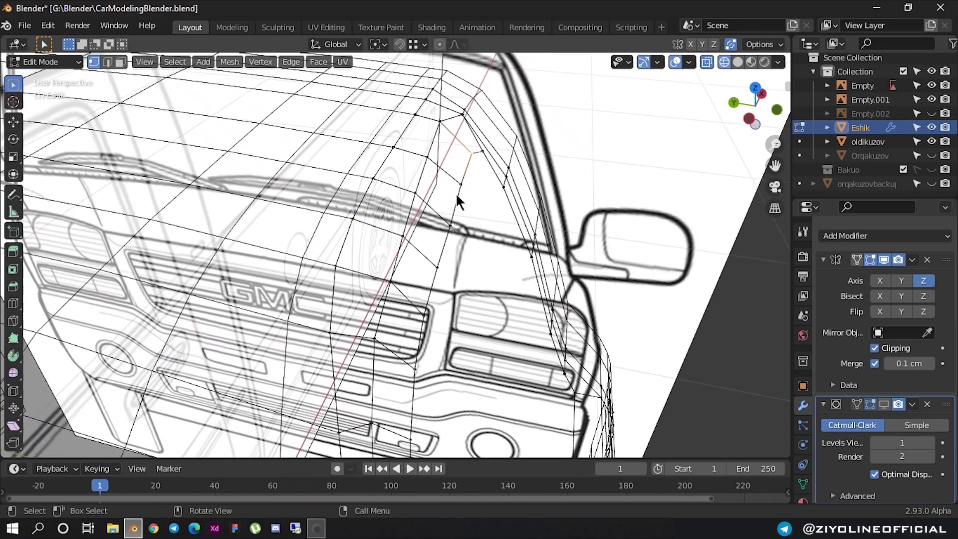
{"action": "key", "text": "g"}
{"action": "key", "text": "y"}
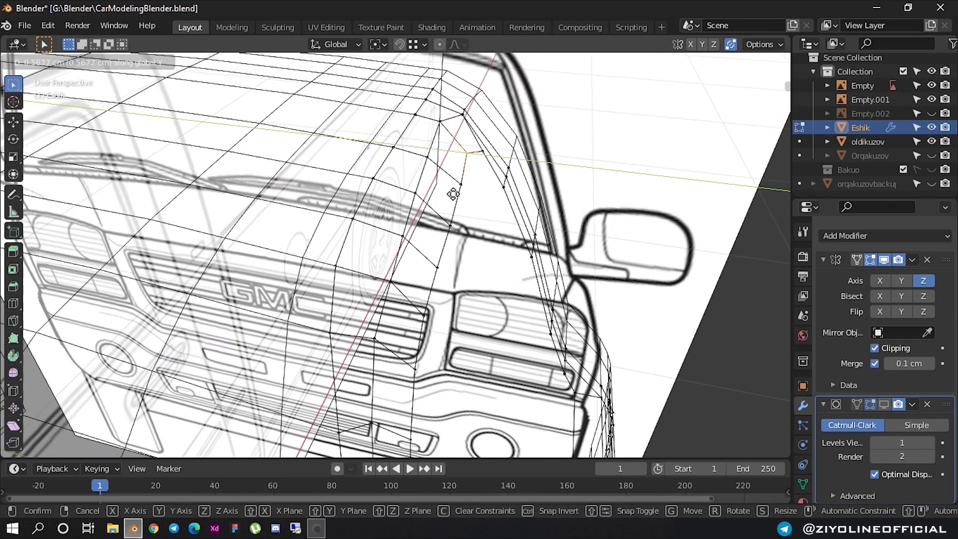
{"action": "left_click", "coordinate": [453, 193]}
{"action": "mouse_move", "coordinate": [453, 203]}
{"action": "middle_mouse_down"}
{"action": "mouse_move", "coordinate": [421, 220]}
{"action": "mouse_move", "coordinate": [289, 156]}
{"action": "mouse_move", "coordinate": [460, 246]}
{"action": "mouse_move", "coordinate": [501, 231]}
{"action": "mouse_move", "coordinate": [489, 246]}
{"action": "middle_mouse_up"}
{"action": "key", "text": "Tab"}
- Align the view with the side blueprint, center the truck and deselect the door mesh
{"action": "scroll", "coordinate": [426, 254], "scroll_direction": "down", "scroll_amount": 5}
{"action": "key", "text": "KP_1"}
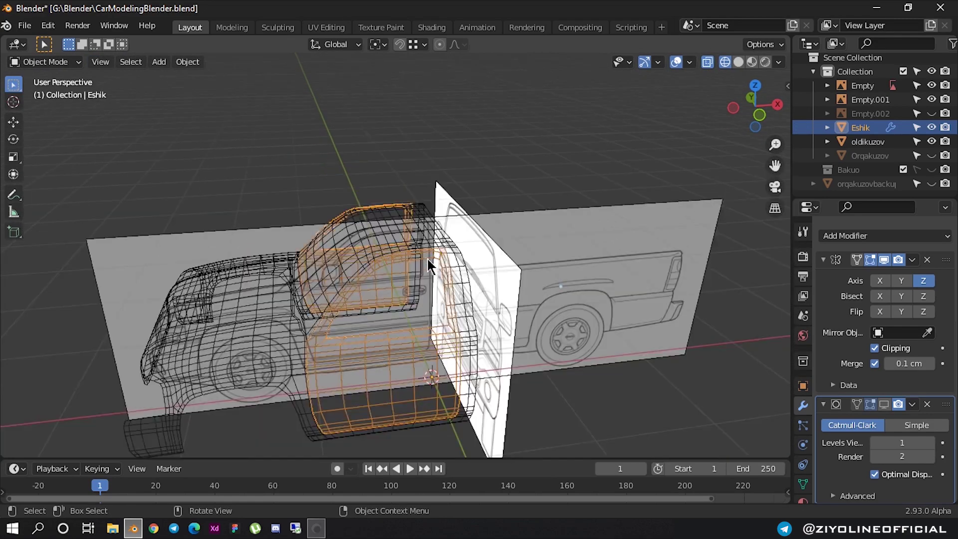
{"action": "left_click", "coordinate": [753, 104]}
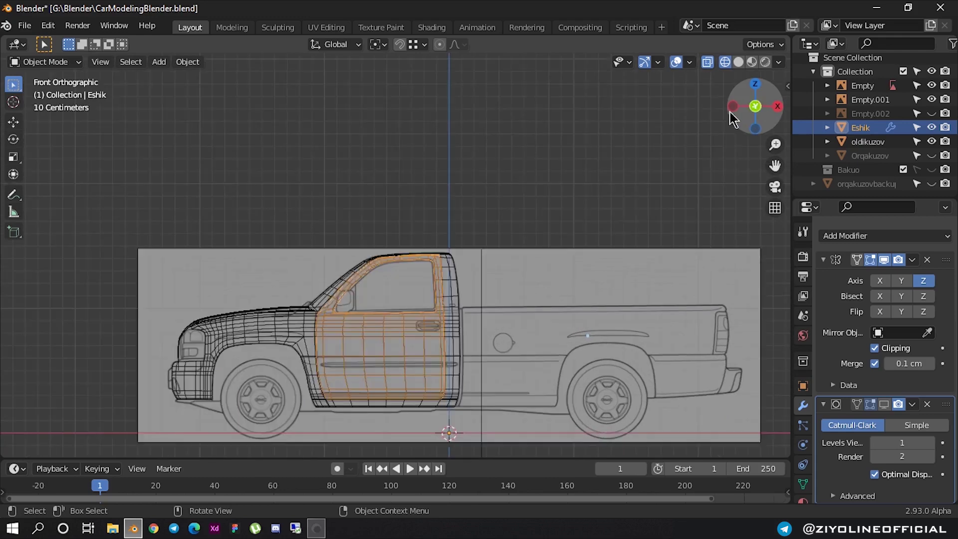
{"action": "scroll", "coordinate": [558, 331], "scroll_direction": "up", "scroll_amount": 1}
{"action": "middle_click_drag", "start_coordinate": [559, 331], "coordinate": [496, 250], "text": "shift"}
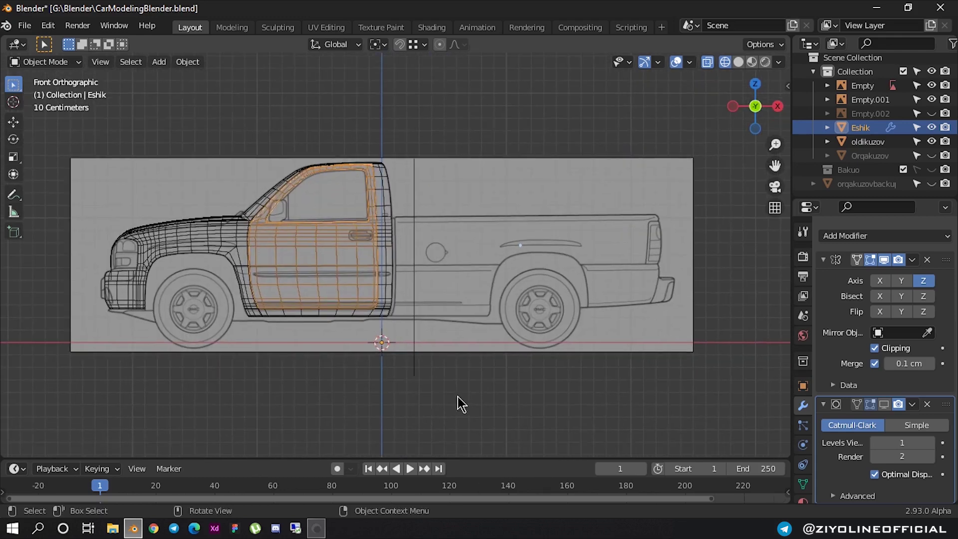
{"action": "left_click", "coordinate": [460, 401]}
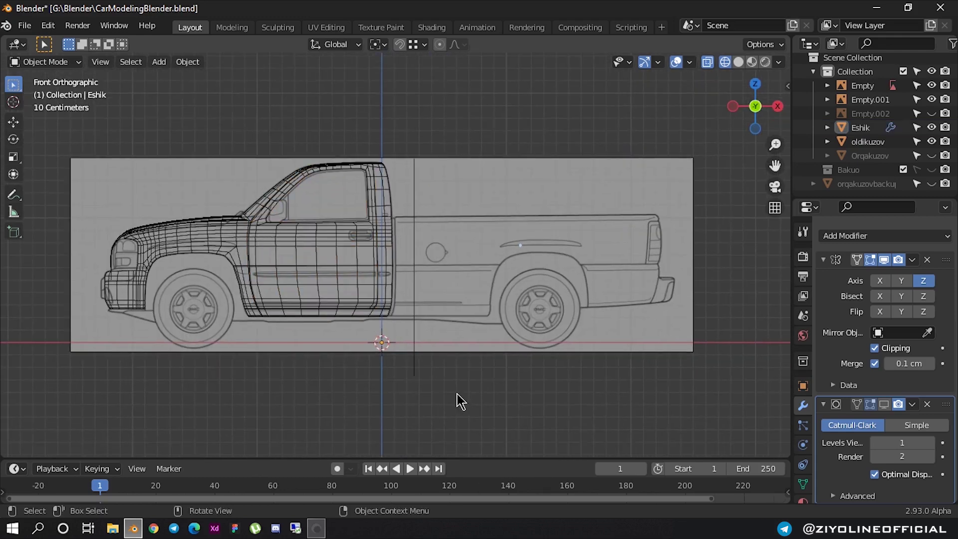
- Hide the Eshik door, show the Orqakuzov rear bed, and select the cab mesh oldikuzov
{"action": "left_click", "coordinate": [931, 127]}
{"action": "left_click", "coordinate": [931, 127]}
{"action": "left_click", "coordinate": [931, 128]}
{"action": "left_click", "coordinate": [932, 128]}
{"action": "left_click", "coordinate": [931, 99]}
{"action": "left_click", "coordinate": [930, 85]}
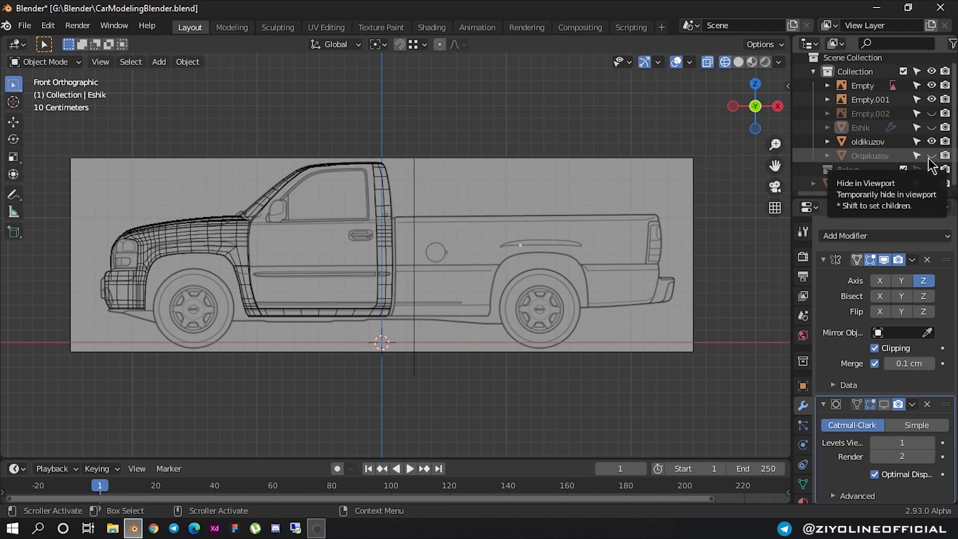
{"action": "left_click", "coordinate": [931, 155]}
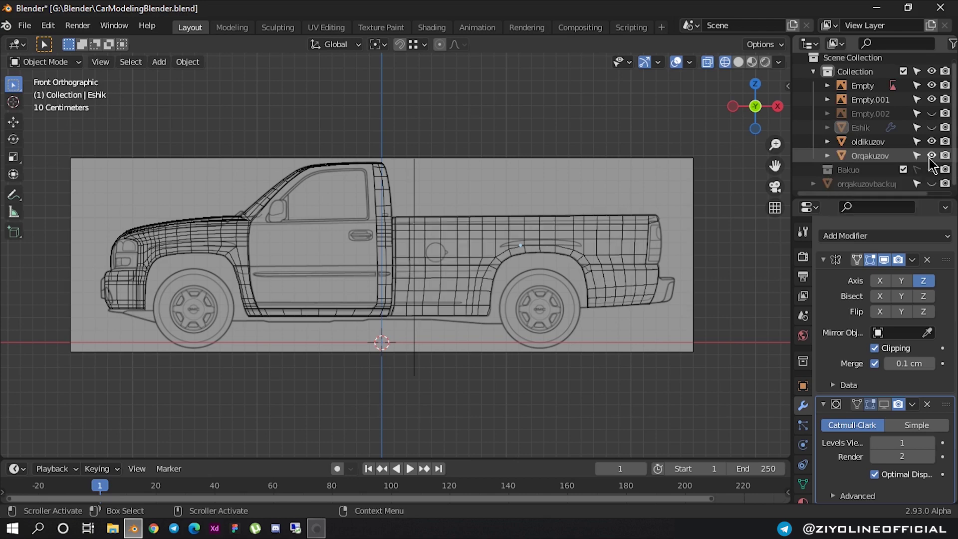
{"action": "left_click", "coordinate": [387, 217]}
{"action": "left_click", "coordinate": [386, 208]}
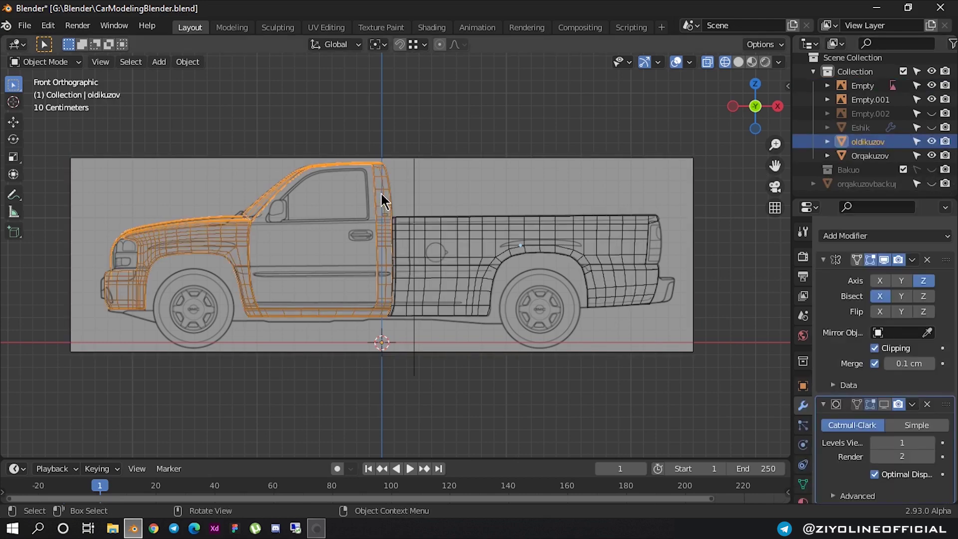
- Hide the cab mesh and frame the truck bed in the viewport
{"action": "key", "text": "h"}
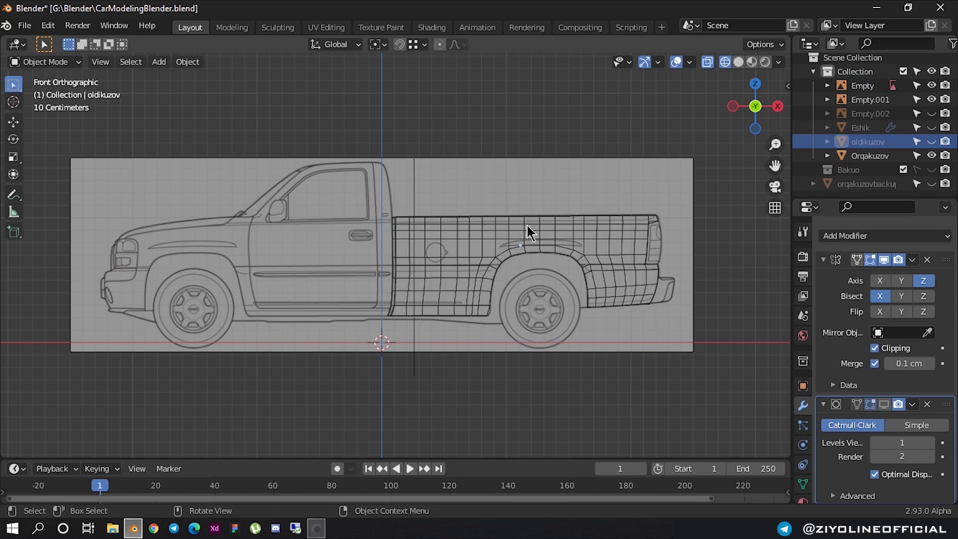
{"action": "scroll", "coordinate": [525, 223], "scroll_direction": "up", "scroll_amount": 2}
{"action": "scroll", "coordinate": [478, 252], "scroll_direction": "up", "scroll_amount": 2}
{"action": "scroll", "coordinate": [469, 252], "scroll_direction": "down", "scroll_amount": 3}
{"action": "middle_click_drag", "start_coordinate": [458, 252], "coordinate": [409, 243], "text": "shift"}
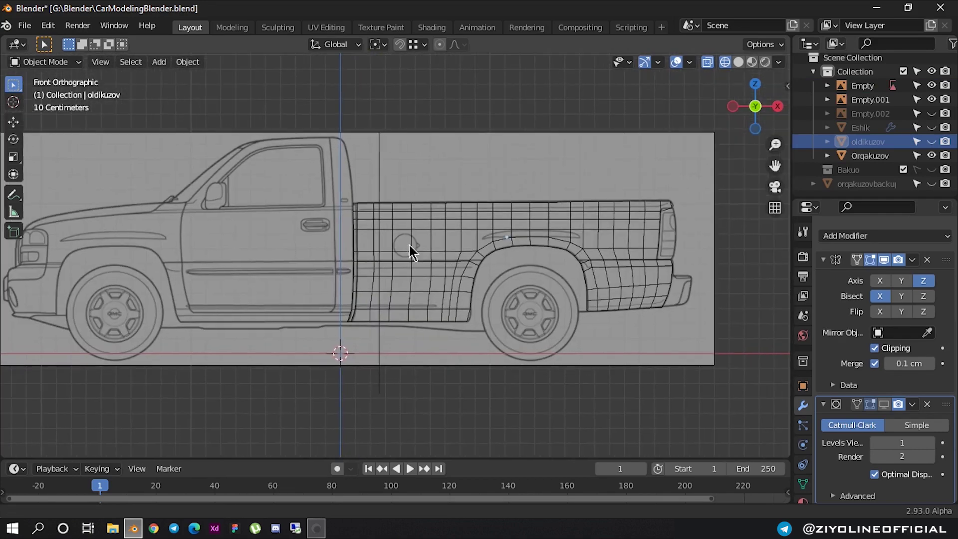
{"action": "scroll", "coordinate": [552, 234], "scroll_direction": "up", "scroll_amount": 1}
- Show the Output Properties settings and move the view toward the truck's rear
{"action": "left_click", "coordinate": [548, 241]}
{"action": "scroll", "coordinate": [579, 292], "scroll_direction": "up", "scroll_amount": 1}
{"action": "left_click", "coordinate": [804, 277]}
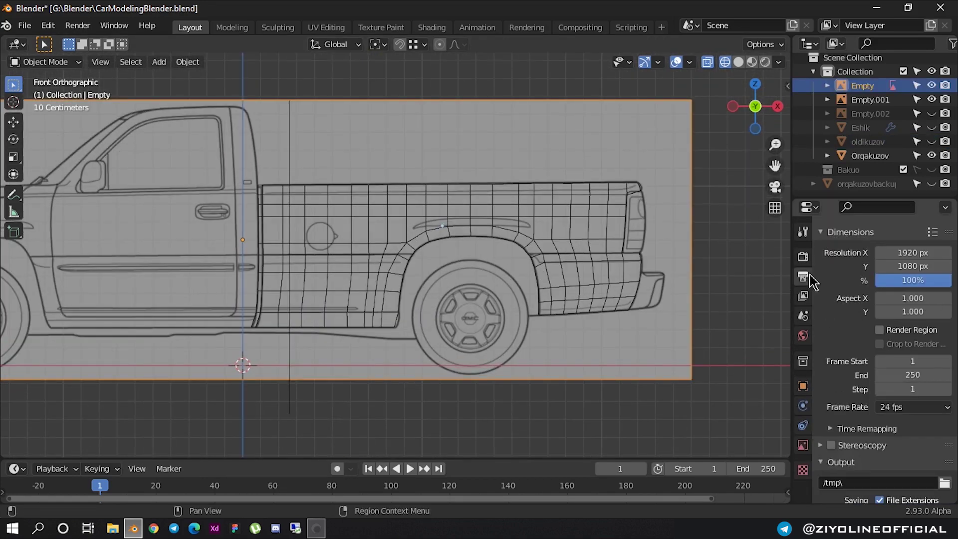
{"action": "left_click", "coordinate": [718, 321]}
{"action": "scroll", "coordinate": [688, 324], "scroll_direction": "up", "scroll_amount": 1}
{"action": "scroll", "coordinate": [676, 323], "scroll_direction": "up", "scroll_amount": 1}
{"action": "middle_click_drag", "start_coordinate": [676, 323], "coordinate": [430, 258], "text": "shift"}
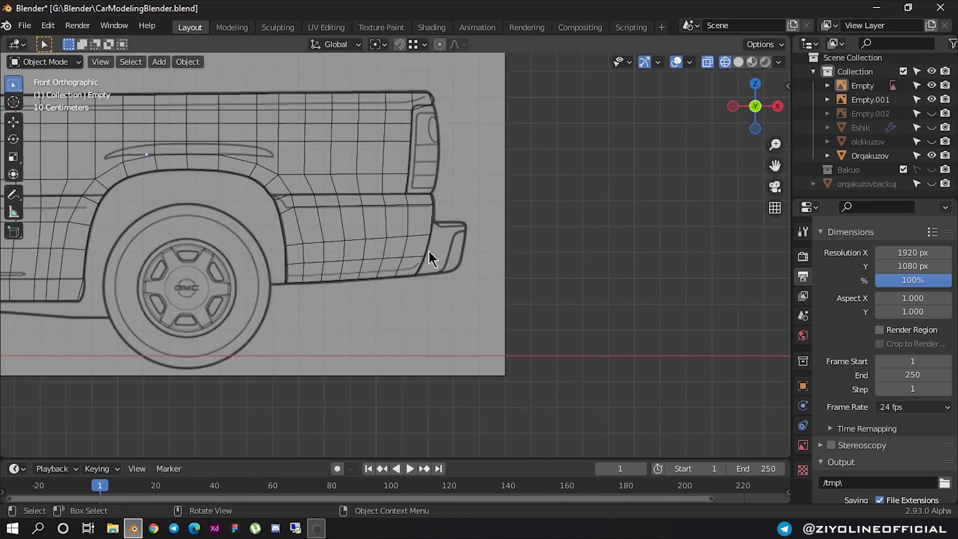
{"action": "scroll", "coordinate": [426, 253], "scroll_direction": "up", "scroll_amount": 1}
{"action": "scroll", "coordinate": [426, 252], "scroll_direction": "up", "scroll_amount": 3}
{"action": "scroll", "coordinate": [490, 252], "scroll_direction": "down", "scroll_amount": 2}
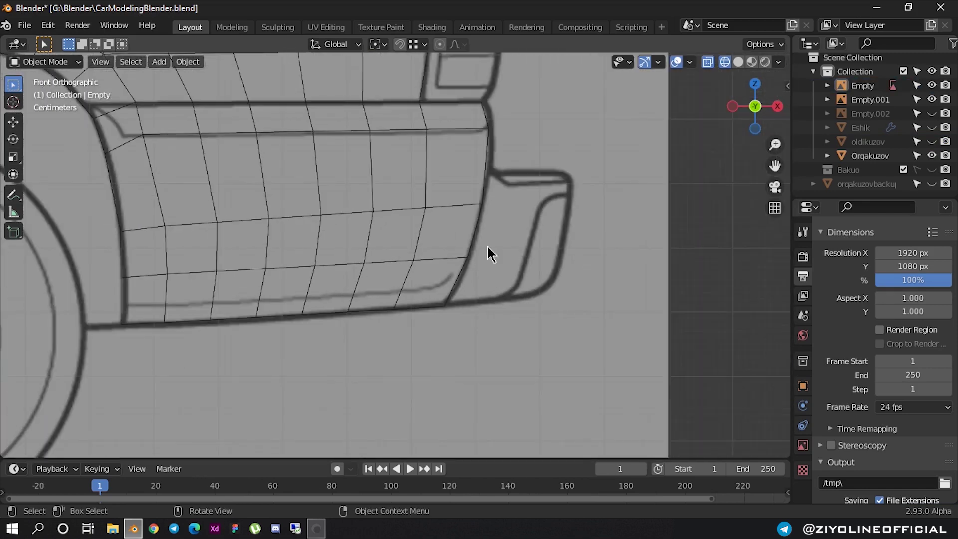
{"action": "scroll", "coordinate": [565, 263], "scroll_direction": "down", "scroll_amount": 5}
{"action": "scroll", "coordinate": [565, 263], "scroll_direction": "down", "scroll_amount": 2}
{"action": "scroll", "coordinate": [349, 252], "scroll_direction": "up", "scroll_amount": 2}
{"action": "scroll", "coordinate": [309, 239], "scroll_direction": "up", "scroll_amount": 3}
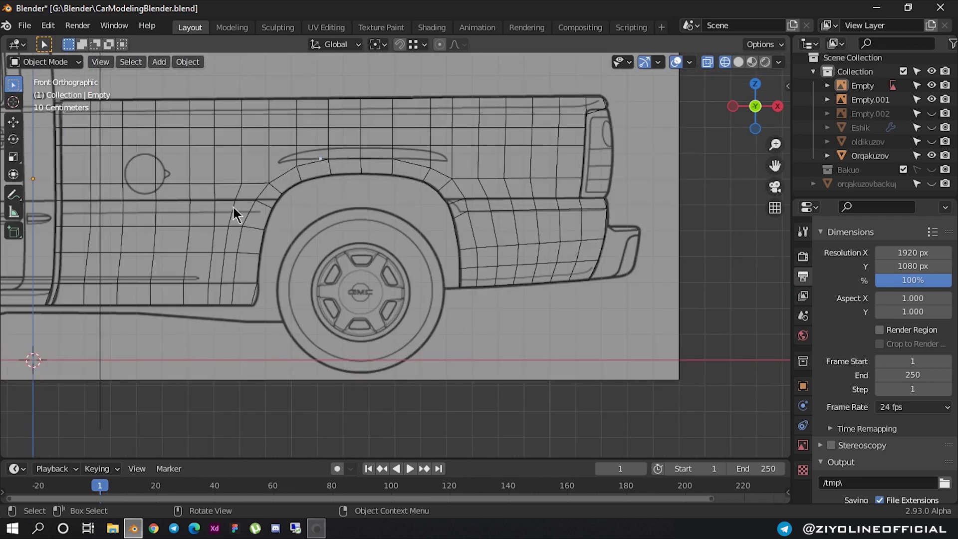
- Zoom to the bed's side panel and put the Orqakuzov bed mesh into Edit Mode
{"action": "left_click", "coordinate": [227, 212]}
{"action": "scroll", "coordinate": [238, 214], "scroll_direction": "down", "scroll_amount": 3}
{"action": "scroll", "coordinate": [435, 217], "scroll_direction": "up", "scroll_amount": 1}
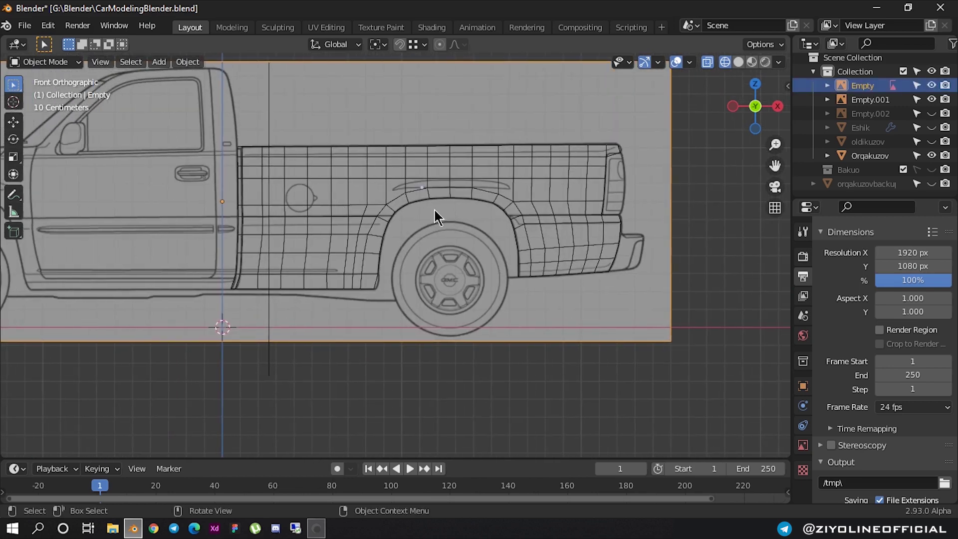
{"action": "scroll", "coordinate": [553, 235], "scroll_direction": "up", "scroll_amount": 2}
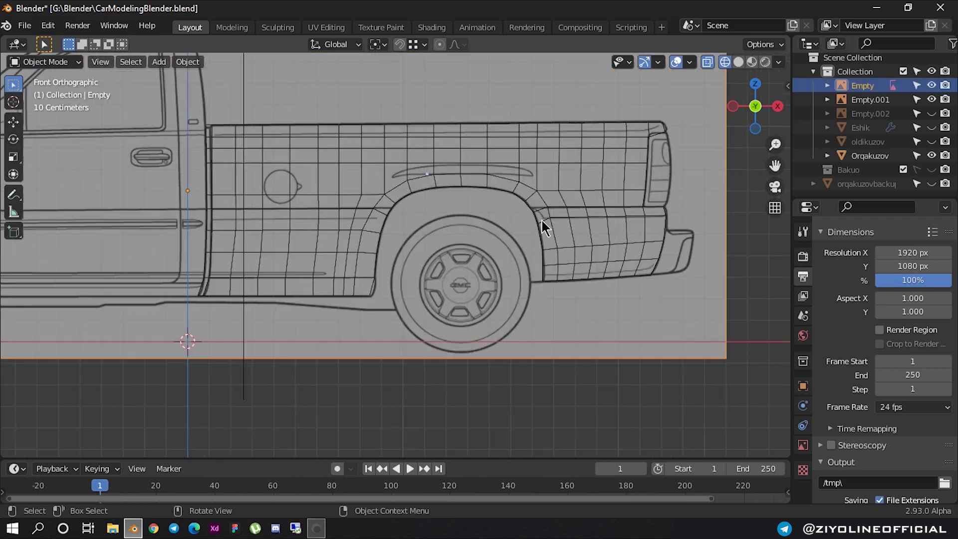
{"action": "scroll", "coordinate": [496, 240], "scroll_direction": "up", "scroll_amount": 2}
{"action": "scroll", "coordinate": [346, 180], "scroll_direction": "up", "scroll_amount": 1}
{"action": "scroll", "coordinate": [346, 180], "scroll_direction": "up", "scroll_amount": 1}
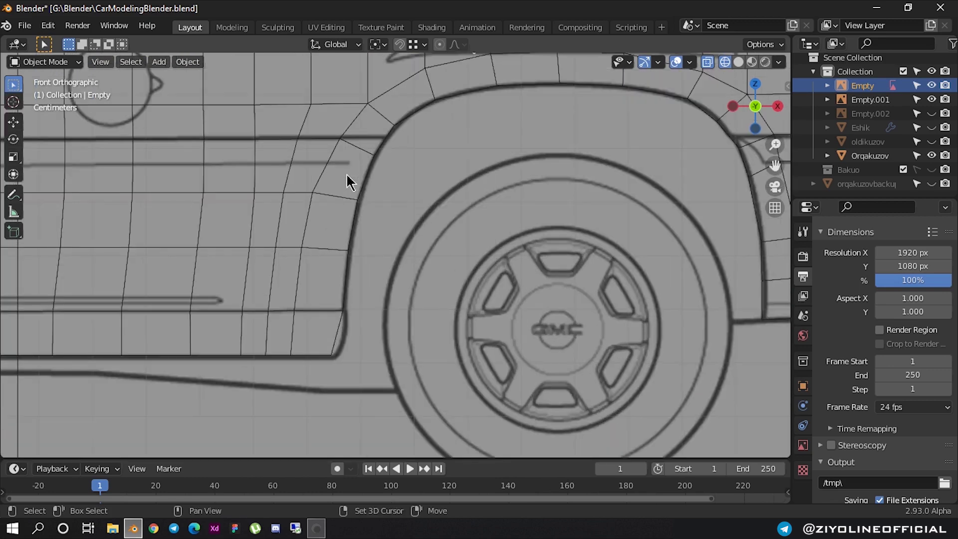
{"action": "scroll", "coordinate": [491, 218], "scroll_direction": "up", "scroll_amount": 1}
{"action": "scroll", "coordinate": [492, 218], "scroll_direction": "up", "scroll_amount": 1}
{"action": "middle_click_drag", "start_coordinate": [248, 218], "coordinate": [344, 231], "text": "shift"}
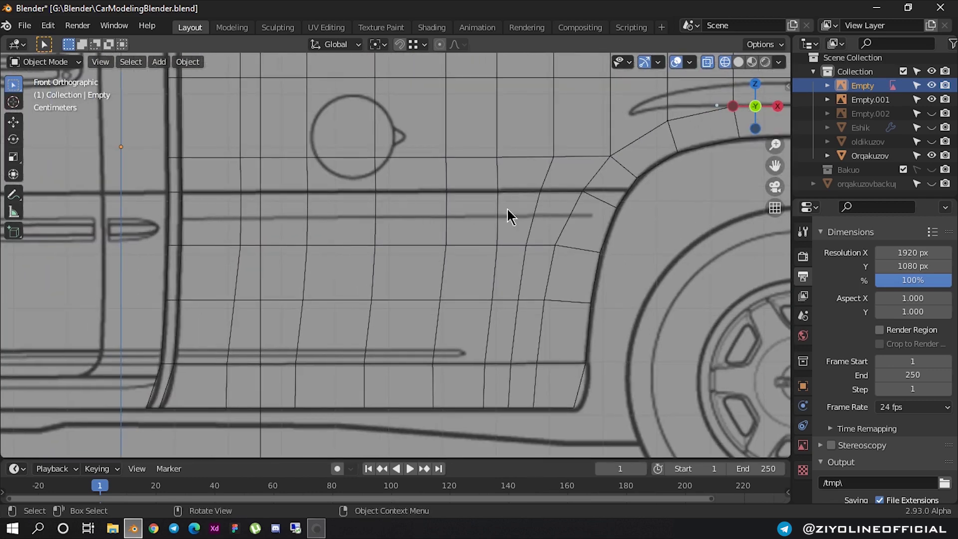
{"action": "left_click", "coordinate": [450, 212]}
{"action": "key", "text": "Tab"}
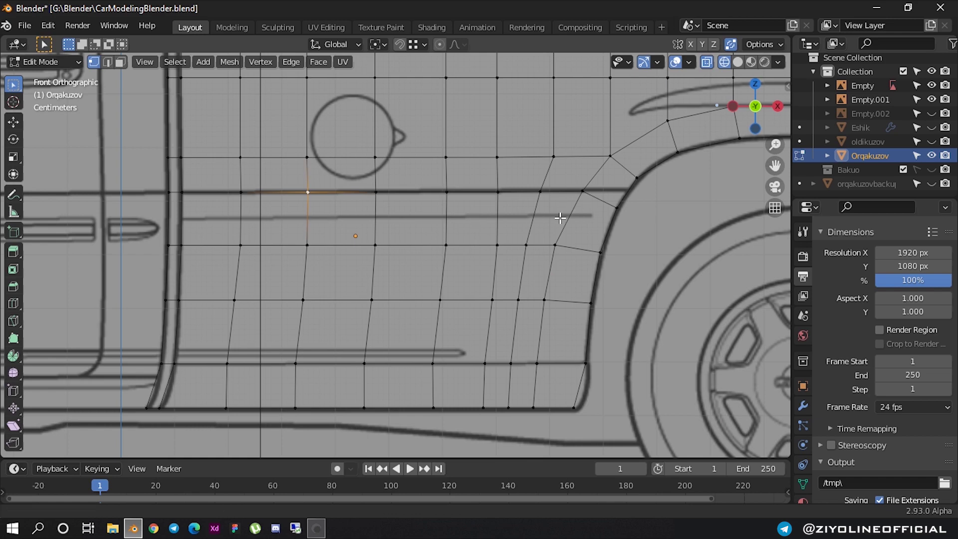
- Drag the arch corner vertex onto the blueprint's arch line and horizontal body line
{"action": "scroll", "coordinate": [588, 212], "scroll_direction": "up", "scroll_amount": 2}
{"action": "scroll", "coordinate": [524, 213], "scroll_direction": "up", "scroll_amount": 1}
{"action": "scroll", "coordinate": [362, 206], "scroll_direction": "up", "scroll_amount": 2}
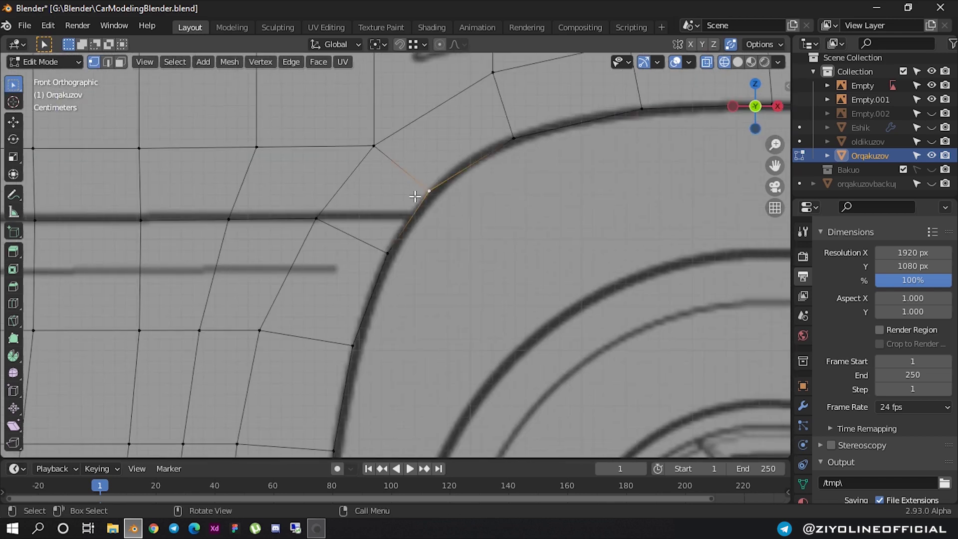
{"action": "left_click_drag", "start_coordinate": [414, 196], "coordinate": [445, 174]}
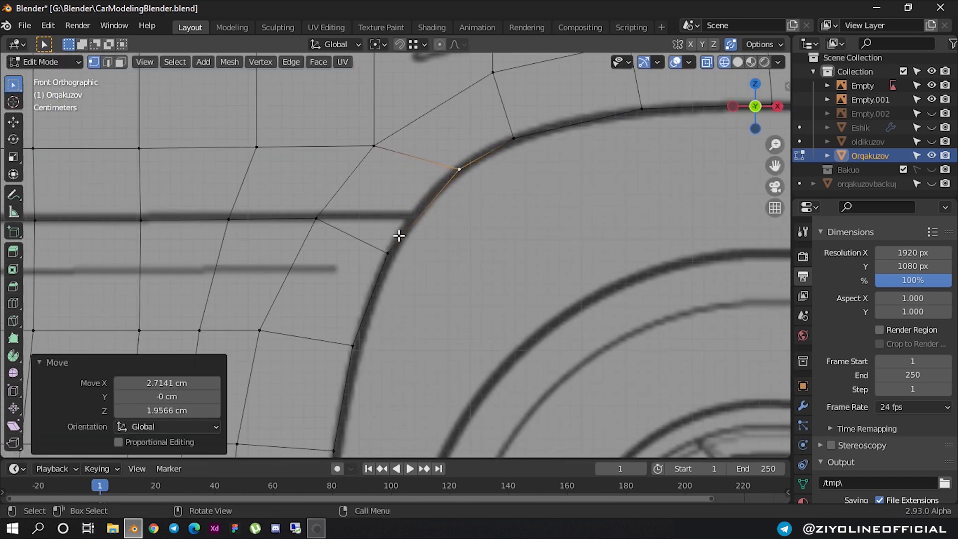
{"action": "left_click_drag", "start_coordinate": [393, 248], "coordinate": [413, 217]}
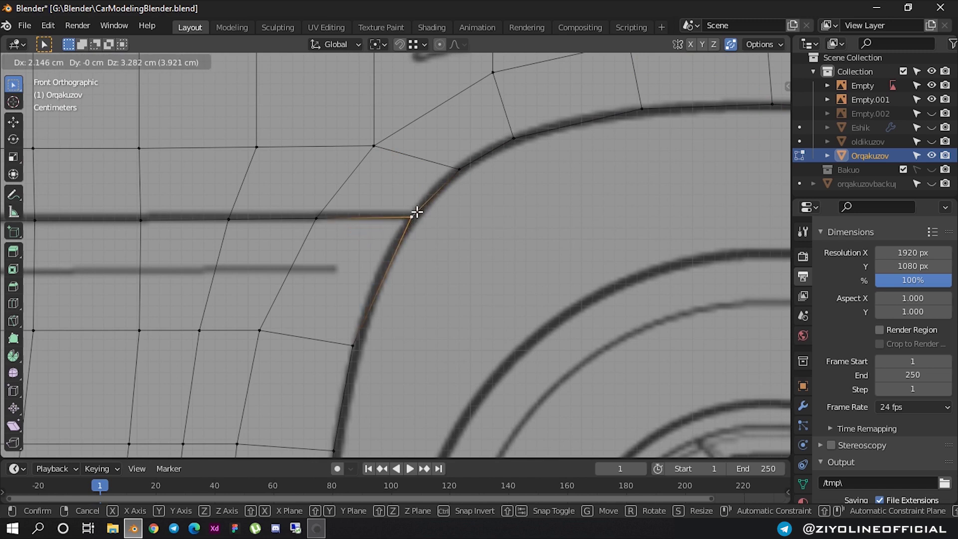
- Grab-move the next two arch vertices onto the blueprint arch
{"action": "scroll", "coordinate": [372, 224], "scroll_direction": "down", "scroll_amount": 1}
{"action": "scroll", "coordinate": [372, 224], "scroll_direction": "down", "scroll_amount": 2}
{"action": "left_click", "coordinate": [324, 296]}
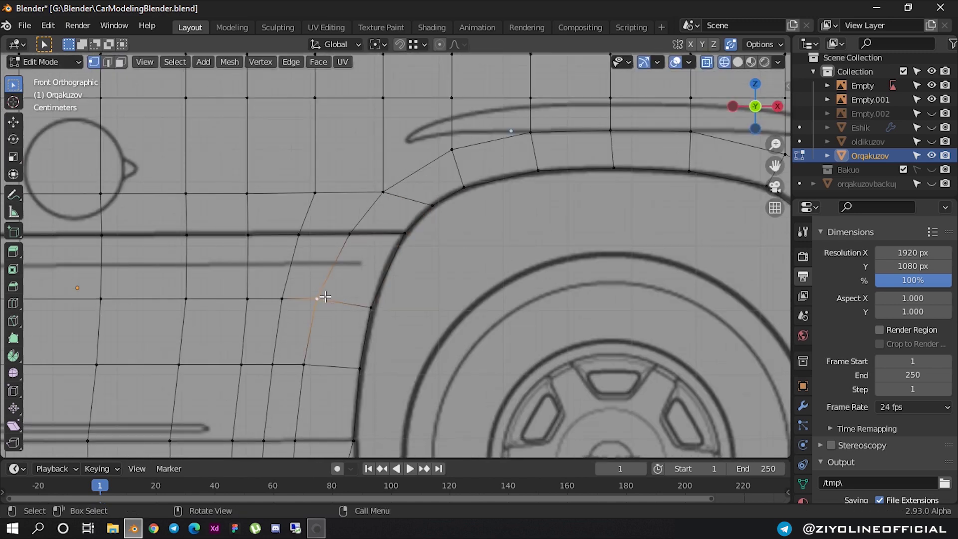
{"action": "key", "text": "g"}
{"action": "left_click", "coordinate": [332, 297]}
{"action": "left_click", "coordinate": [316, 344]}
{"action": "key", "text": "g"}
{"action": "left_click", "coordinate": [317, 344]}
- Reframe the wheel arch and settle two more vertices onto the arch line
{"action": "scroll", "coordinate": [462, 309], "scroll_direction": "down", "scroll_amount": 2}
{"action": "scroll", "coordinate": [463, 309], "scroll_direction": "down", "scroll_amount": 2}
{"action": "scroll", "coordinate": [438, 253], "scroll_direction": "up", "scroll_amount": 2}
{"action": "scroll", "coordinate": [439, 230], "scroll_direction": "up", "scroll_amount": 2}
{"action": "scroll", "coordinate": [391, 238], "scroll_direction": "up", "scroll_amount": 3}
{"action": "scroll", "coordinate": [392, 275], "scroll_direction": "up", "scroll_amount": 2}
{"action": "middle_click_drag", "start_coordinate": [285, 176], "coordinate": [315, 199], "text": "shift"}
{"action": "left_click", "coordinate": [315, 199]}
{"action": "key", "text": "g"}
{"action": "left_click", "coordinate": [309, 187]}
{"action": "left_click", "coordinate": [360, 276]}
{"action": "key", "text": "g"}
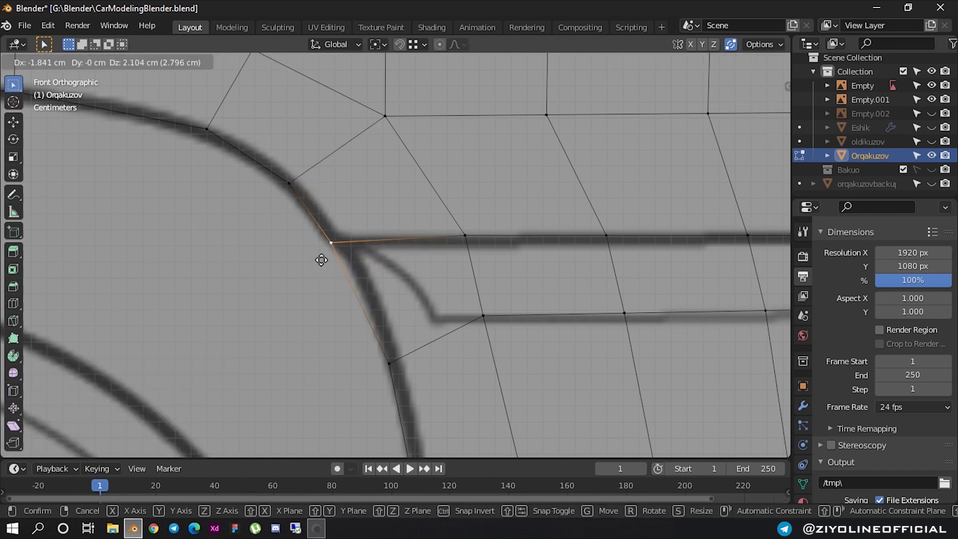
{"action": "left_click", "coordinate": [326, 259]}
- In edge select mode, select the seven body-line edges along the bed's side panel
{"action": "scroll", "coordinate": [364, 261], "scroll_direction": "down", "scroll_amount": 1}
{"action": "scroll", "coordinate": [402, 262], "scroll_direction": "down", "scroll_amount": 2}
{"action": "scroll", "coordinate": [399, 254], "scroll_direction": "down", "scroll_amount": 2}
{"action": "scroll", "coordinate": [436, 251], "scroll_direction": "down", "scroll_amount": 2}
{"action": "left_click", "coordinate": [436, 251]}
{"action": "key", "text": "2"}
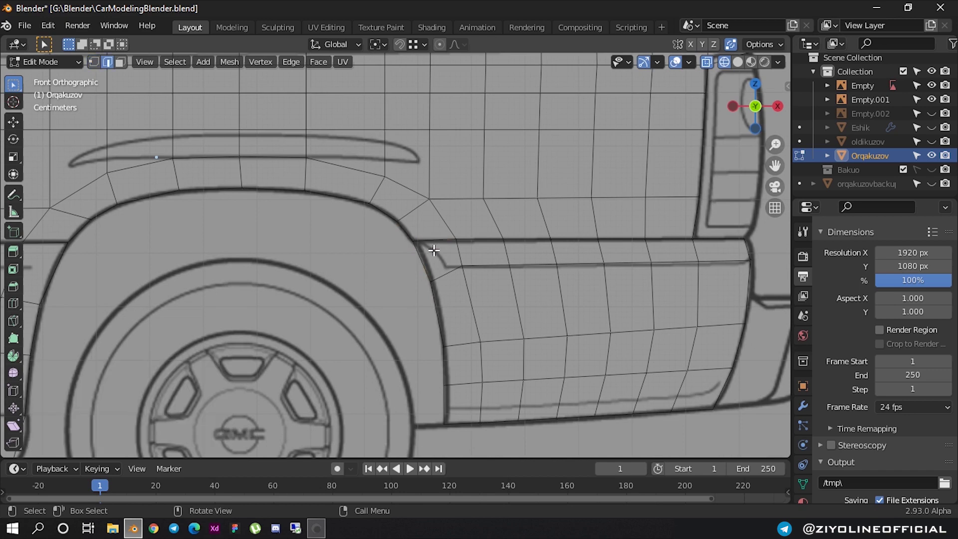
{"action": "left_click", "coordinate": [435, 242]}
{"action": "left_click", "coordinate": [480, 240], "text": "shift"}
{"action": "left_click", "coordinate": [527, 240], "text": "shift"}
{"action": "left_click", "coordinate": [575, 239], "text": "shift"}
{"action": "left_click", "coordinate": [622, 239], "text": "shift"}
{"action": "left_click", "coordinate": [677, 241], "text": "shift"}
{"action": "left_click", "coordinate": [724, 239], "text": "shift"}
{"action": "scroll", "coordinate": [549, 250], "scroll_direction": "down", "scroll_amount": 2}
{"action": "scroll", "coordinate": [449, 252], "scroll_direction": "down", "scroll_amount": 2}
{"action": "scroll", "coordinate": [373, 254], "scroll_direction": "up", "scroll_amount": 2}
{"action": "scroll", "coordinate": [373, 254], "scroll_direction": "up", "scroll_amount": 1}
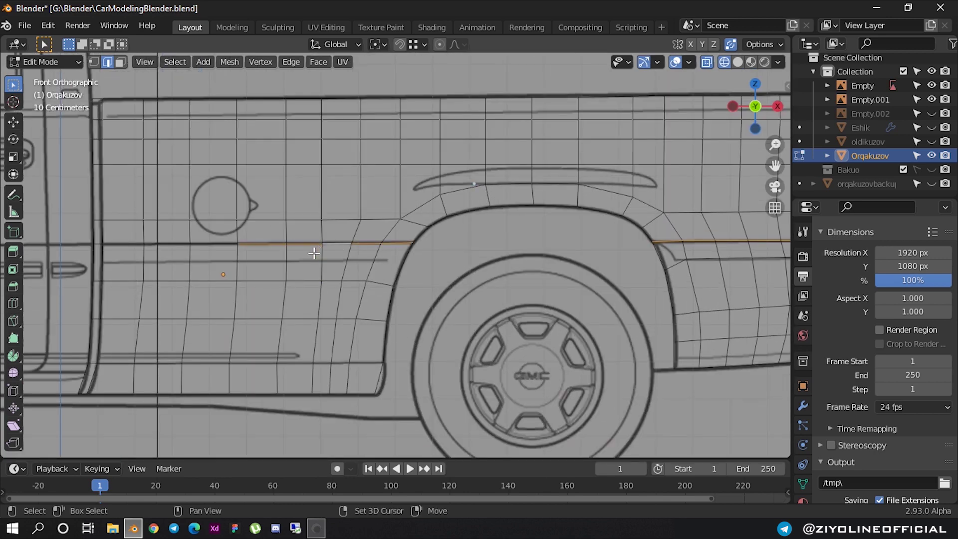
- Add the last body-line edge and Edge Split the mesh along the selection
{"action": "left_click", "coordinate": [218, 243], "text": "shift"}
{"action": "scroll", "coordinate": [300, 247], "scroll_direction": "down", "scroll_amount": 1}
{"action": "key", "text": "ctrl+e"}
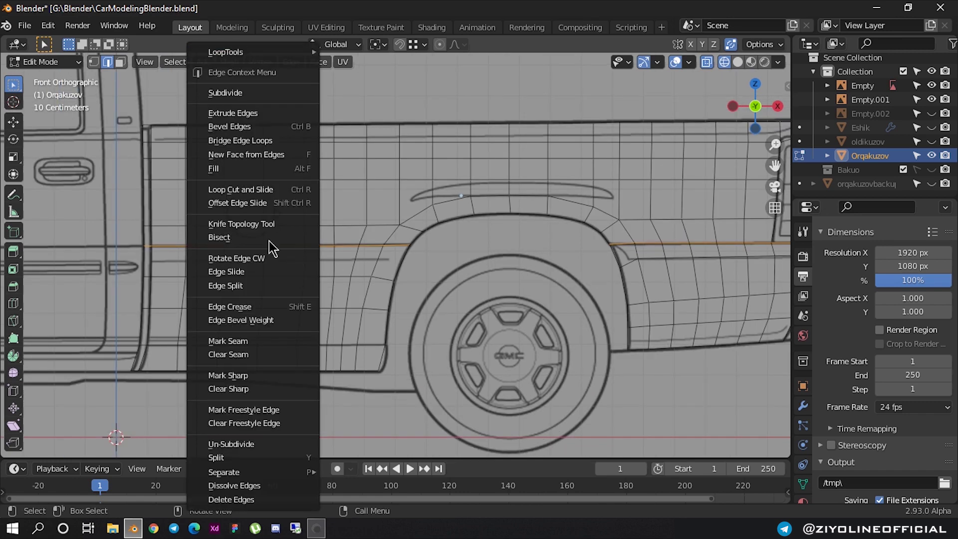
{"action": "left_click", "coordinate": [244, 285]}
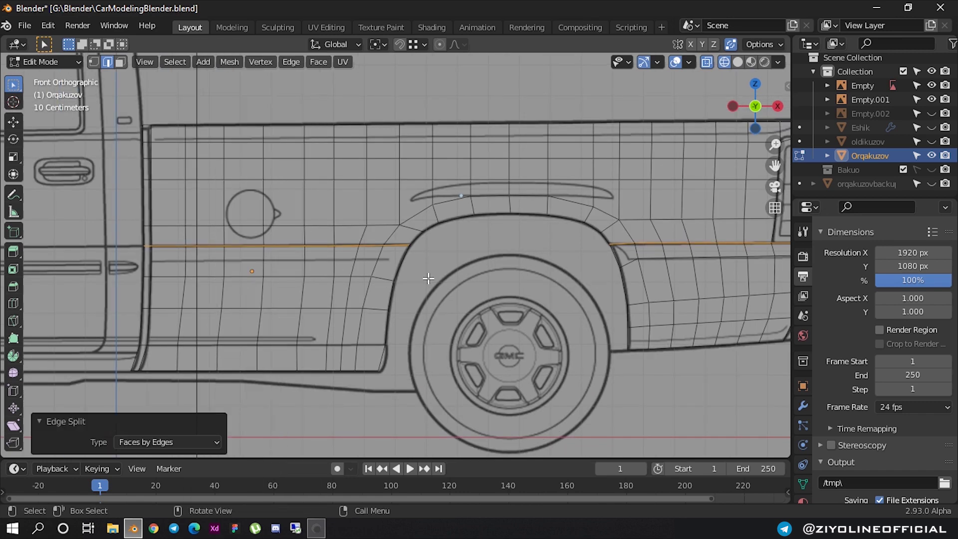
{"action": "left_click", "coordinate": [457, 261]}
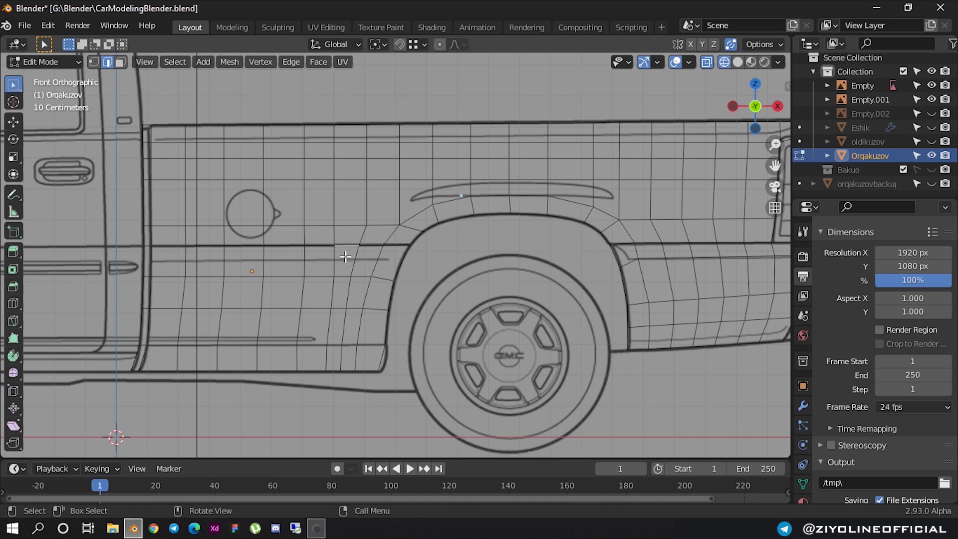
- Return to Object Mode and hide the Orqakuzov bed mesh and the blueprint image
{"action": "key", "text": "Tab"}
{"action": "left_click", "coordinate": [339, 239]}
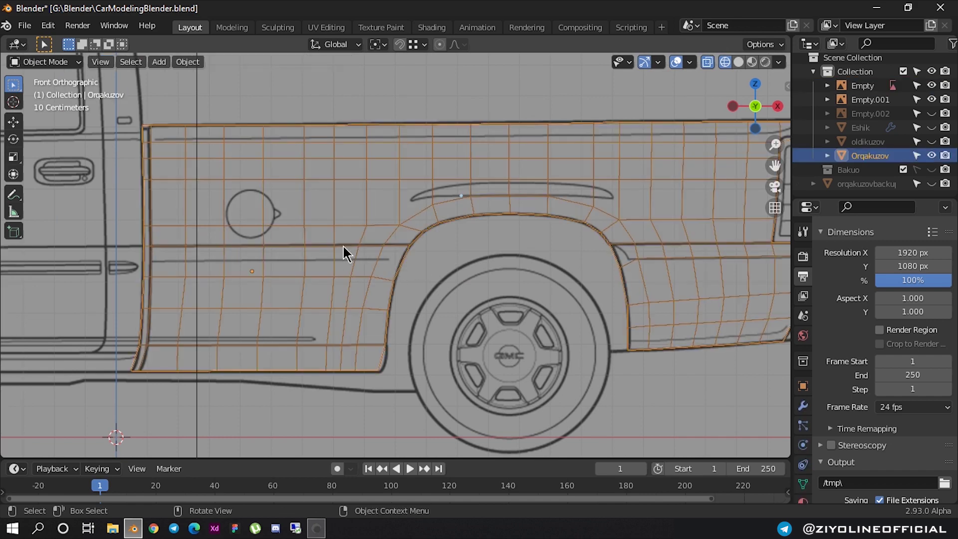
{"action": "key", "text": "h"}
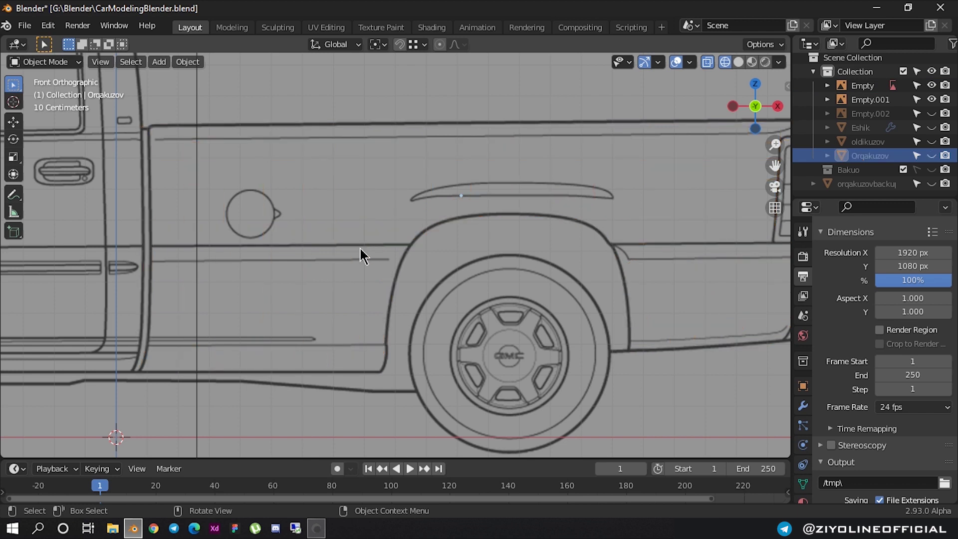
{"action": "left_click", "coordinate": [344, 244]}
{"action": "key", "text": "h"}
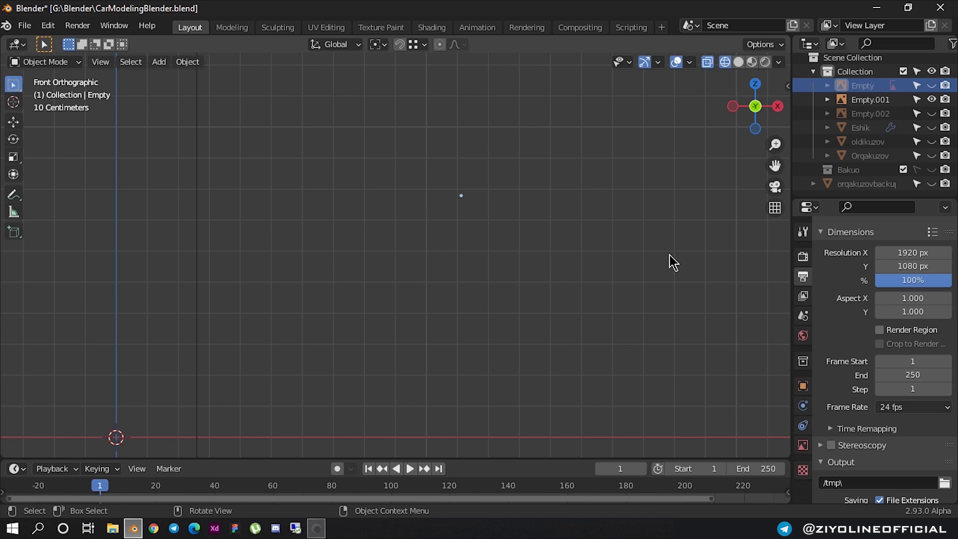
- Unhide the Orqakuzov rear body mesh and the side-view blueprint in the Outliner
{"action": "left_click", "coordinate": [932, 156]}
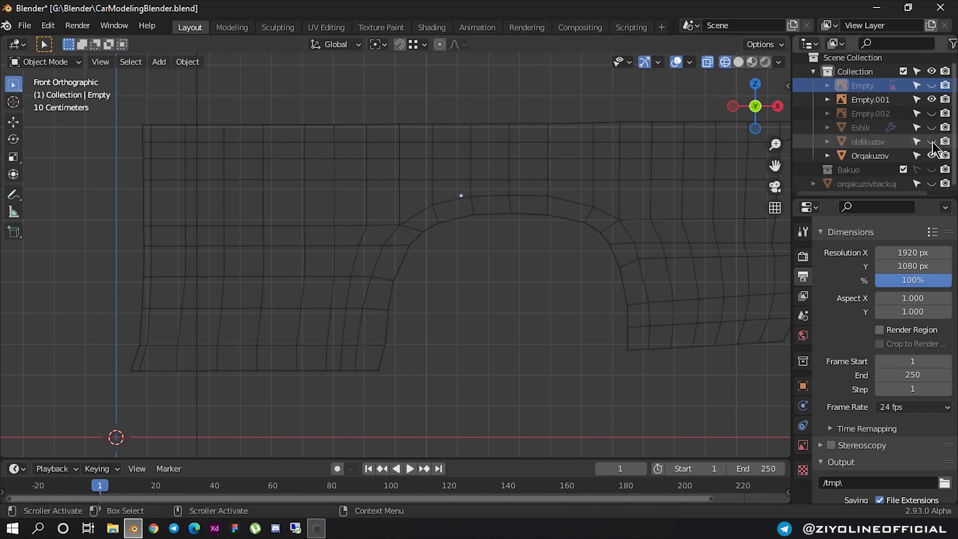
{"action": "left_click", "coordinate": [931, 141]}
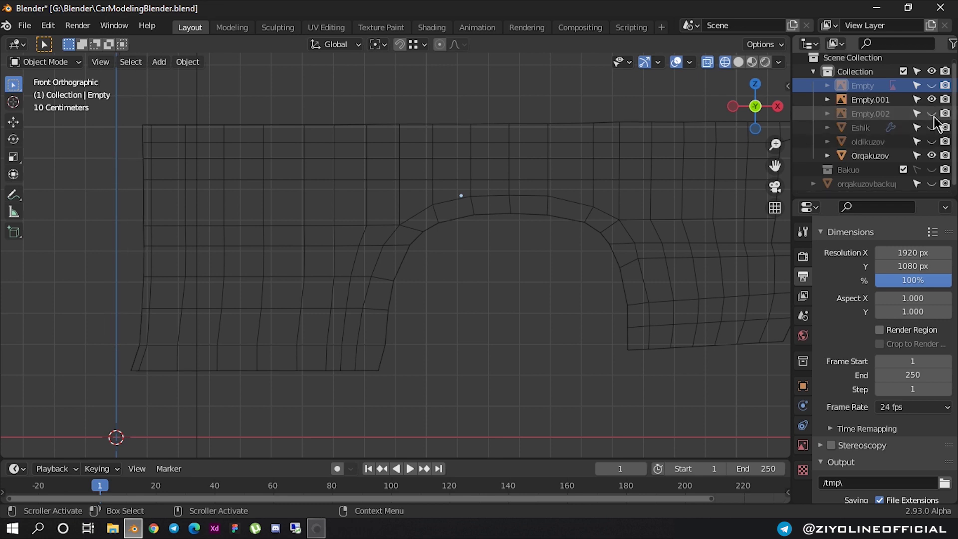
{"action": "left_click", "coordinate": [932, 128]}
{"action": "left_click", "coordinate": [932, 113]}
{"action": "left_click", "coordinate": [932, 85]}
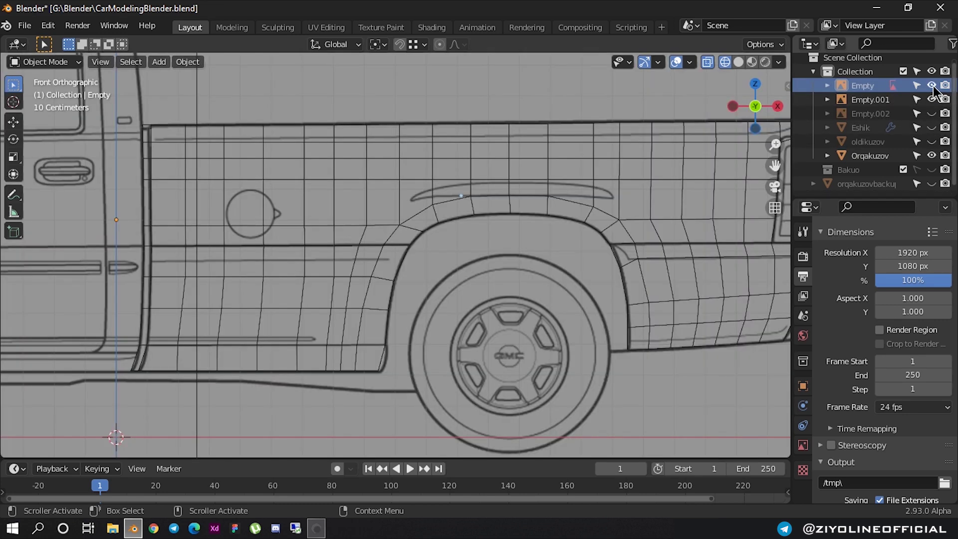
{"action": "scroll", "coordinate": [364, 240], "scroll_direction": "down", "scroll_amount": 2}
{"action": "scroll", "coordinate": [376, 252], "scroll_direction": "up", "scroll_amount": 1}
{"action": "scroll", "coordinate": [376, 252], "scroll_direction": "down", "scroll_amount": 2}
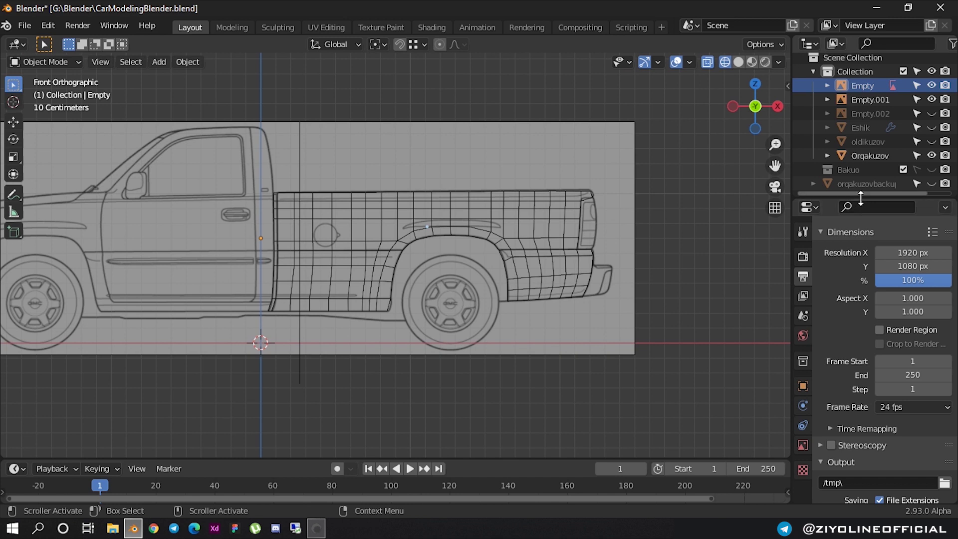
{"action": "left_click_drag", "start_coordinate": [860, 198], "coordinate": [861, 279]}
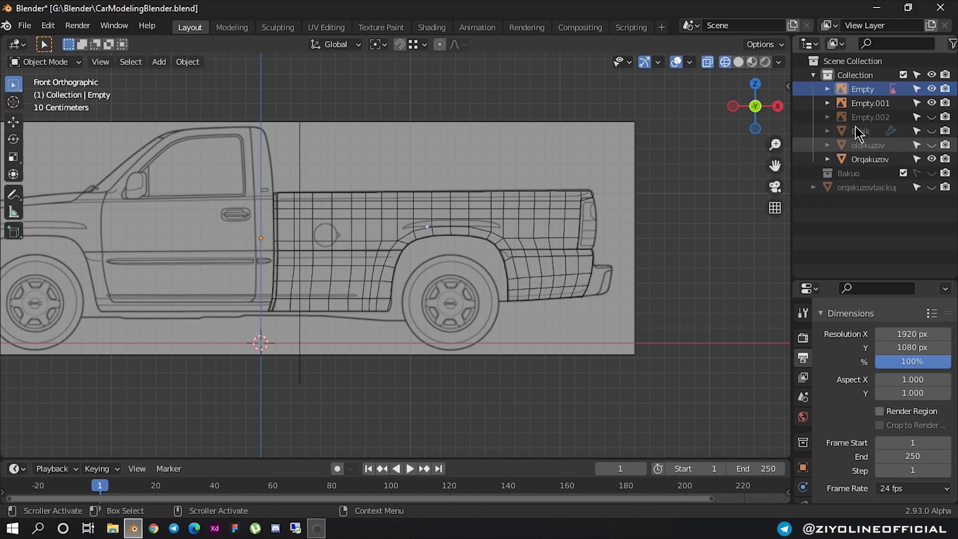
- Check the front reference plane Empty.001, return to Front view, and select Orqakuzov
{"action": "mouse_move", "coordinate": [381, 205]}
{"action": "middle_mouse_down"}
{"action": "mouse_move", "coordinate": [327, 245]}
{"action": "mouse_move", "coordinate": [470, 224]}
{"action": "mouse_move", "coordinate": [433, 226]}
{"action": "middle_mouse_up"}
{"action": "left_click", "coordinate": [367, 241]}
{"action": "scroll", "coordinate": [367, 241], "scroll_direction": "up", "scroll_amount": 3}
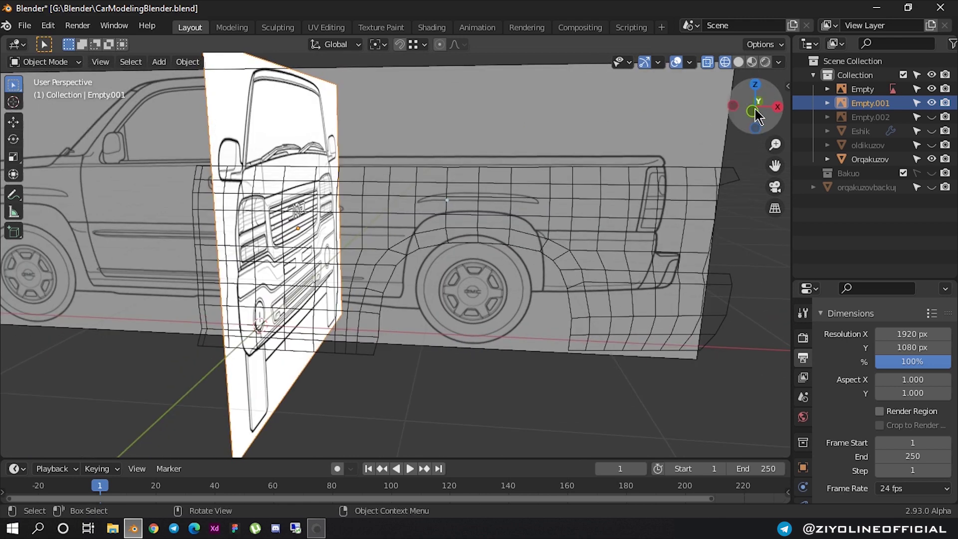
{"action": "left_click", "coordinate": [756, 111]}
{"action": "scroll", "coordinate": [371, 217], "scroll_direction": "up", "scroll_amount": 2}
{"action": "scroll", "coordinate": [369, 224], "scroll_direction": "up", "scroll_amount": 2}
{"action": "scroll", "coordinate": [403, 229], "scroll_direction": "up", "scroll_amount": 2}
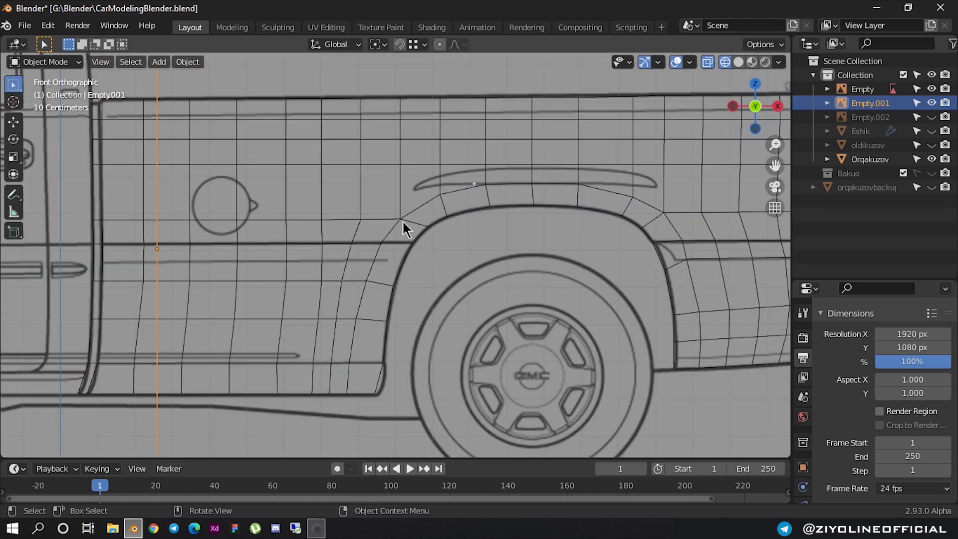
{"action": "left_click", "coordinate": [393, 213]}
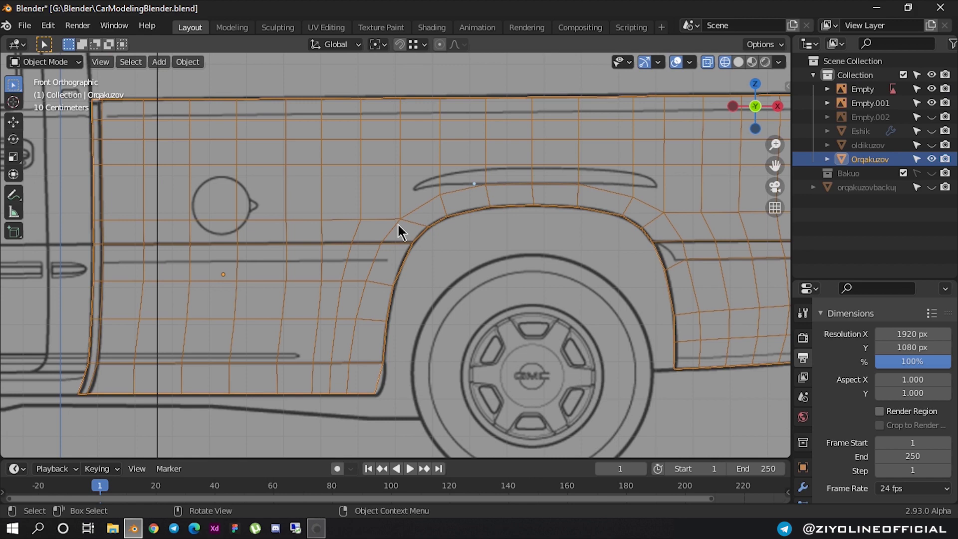
- In Edit Mode, select the bed side panel's body-line and bottom edge loops
{"action": "key", "text": "Tab"}
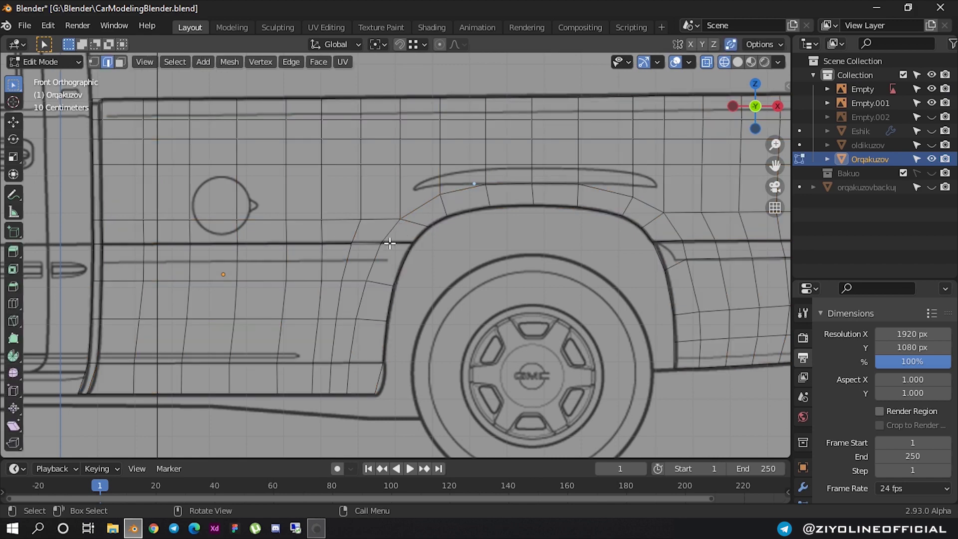
{"action": "scroll", "coordinate": [390, 243], "scroll_direction": "down", "scroll_amount": 2}
{"action": "scroll", "coordinate": [289, 239], "scroll_direction": "up", "scroll_amount": 1}
{"action": "scroll", "coordinate": [280, 232], "scroll_direction": "up", "scroll_amount": 1}
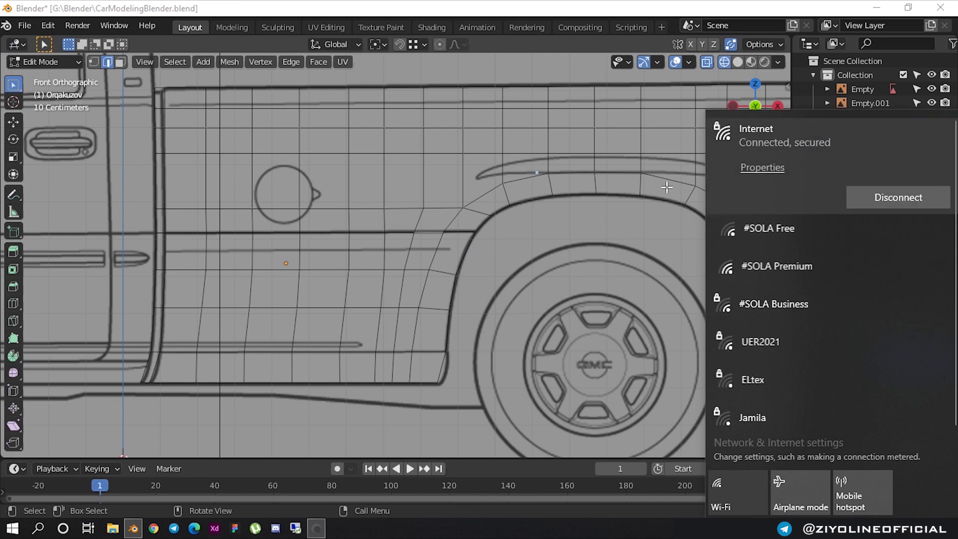
{"action": "left_click", "coordinate": [352, 230]}
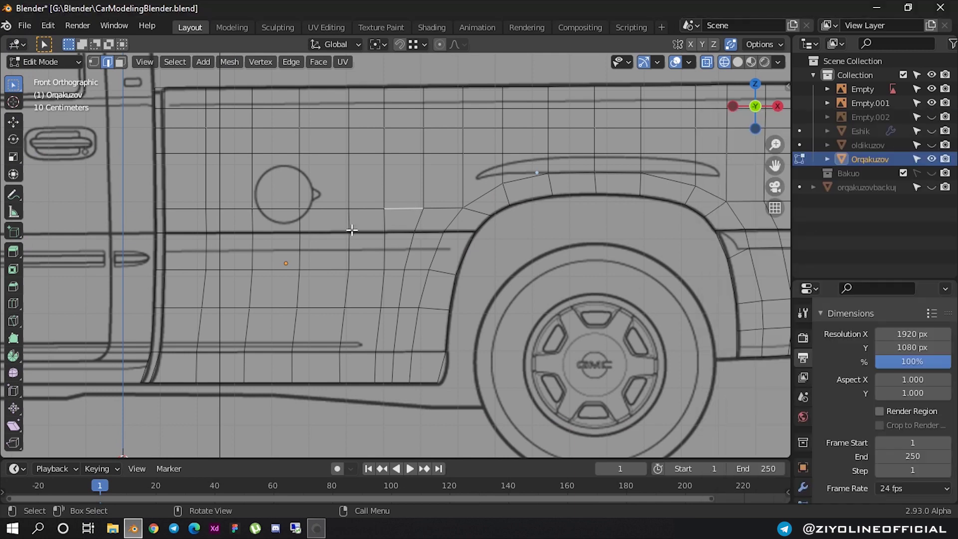
{"action": "left_click", "coordinate": [342, 233], "text": "alt"}
{"action": "scroll", "coordinate": [380, 230], "scroll_direction": "down", "scroll_amount": 4}
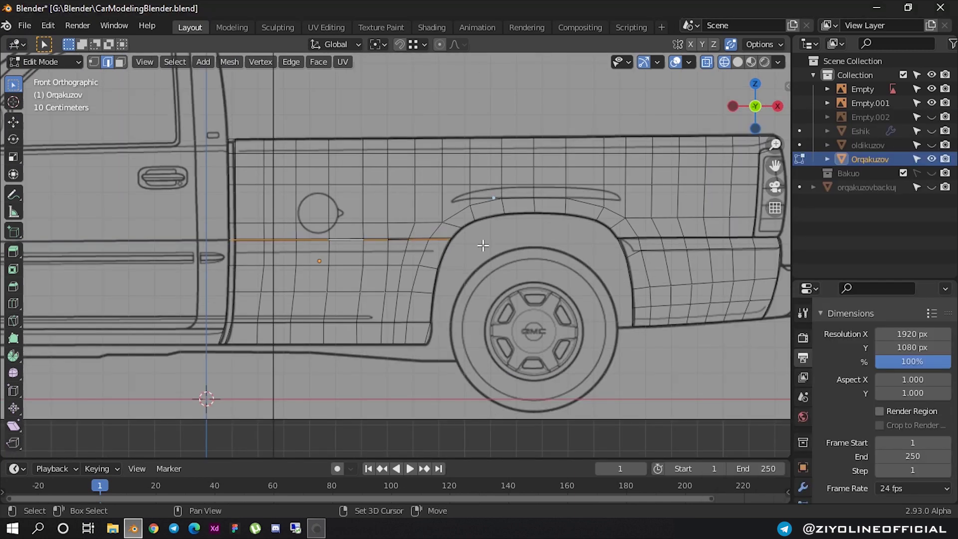
{"action": "scroll", "coordinate": [438, 240], "scroll_direction": "up", "scroll_amount": 2}
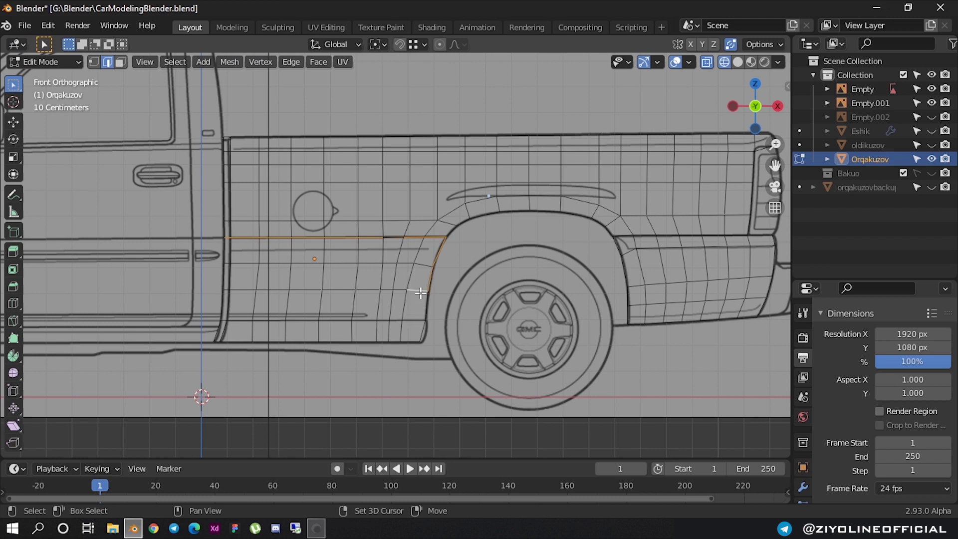
{"action": "left_click", "coordinate": [407, 342], "text": "alt+shift"}
- Add the panel's front boundary edges to the selection, redoing a misplaced pick
{"action": "scroll", "coordinate": [226, 272], "scroll_direction": "up", "scroll_amount": 3}
{"action": "middle_click_drag", "start_coordinate": [226, 273], "coordinate": [424, 309], "text": "shift"}
{"action": "scroll", "coordinate": [424, 309], "scroll_direction": "up", "scroll_amount": 2}
{"action": "scroll", "coordinate": [292, 194], "scroll_direction": "up", "scroll_amount": 1}
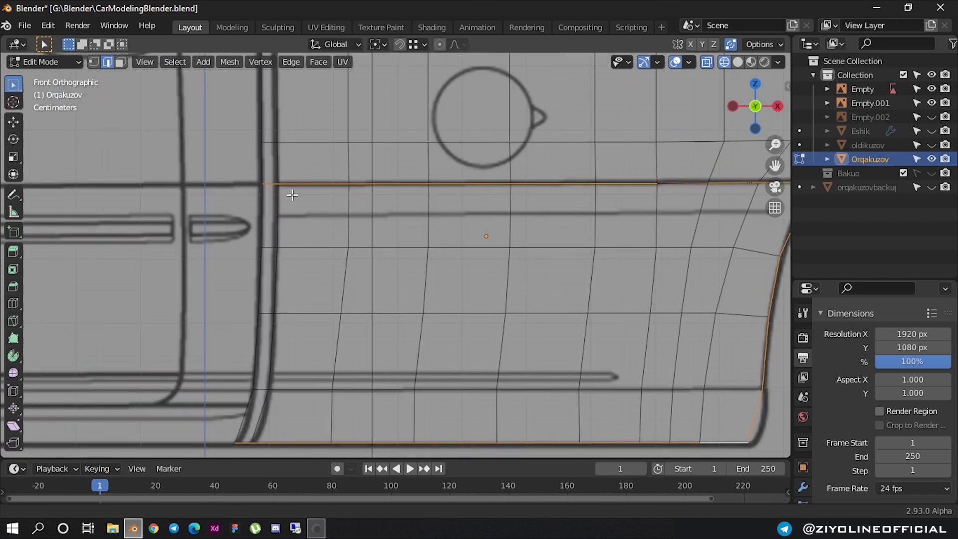
{"action": "middle_click_drag", "start_coordinate": [292, 195], "coordinate": [322, 170], "text": "shift"}
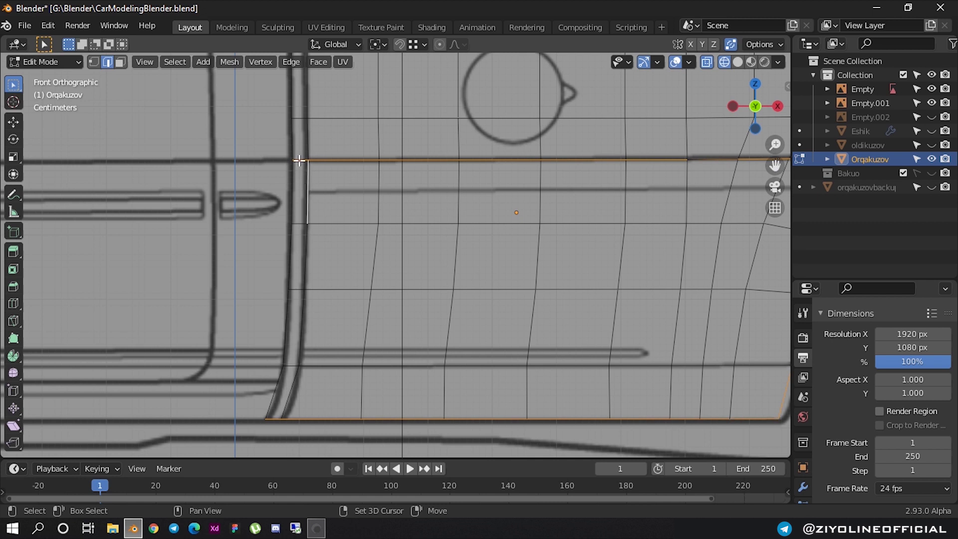
{"action": "right_click", "coordinate": [302, 291], "text": "ctrl"}
{"action": "right_click", "coordinate": [300, 367], "text": "ctrl"}
{"action": "right_click", "coordinate": [281, 418], "text": "ctrl"}
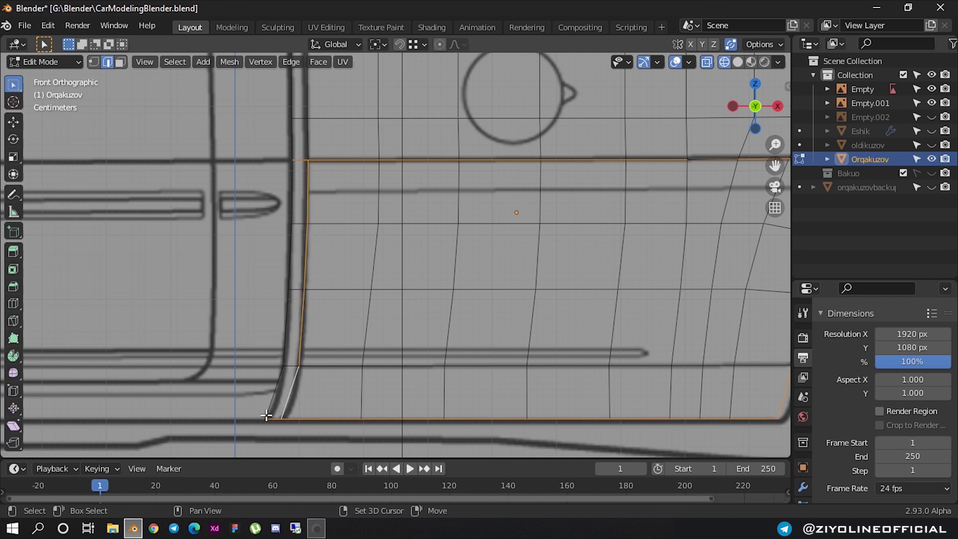
{"action": "key", "text": "ctrl+z"}
{"action": "key", "text": "ctrl+z"}
{"action": "key", "text": "ctrl+z"}
{"action": "key", "text": "ctrl+z"}
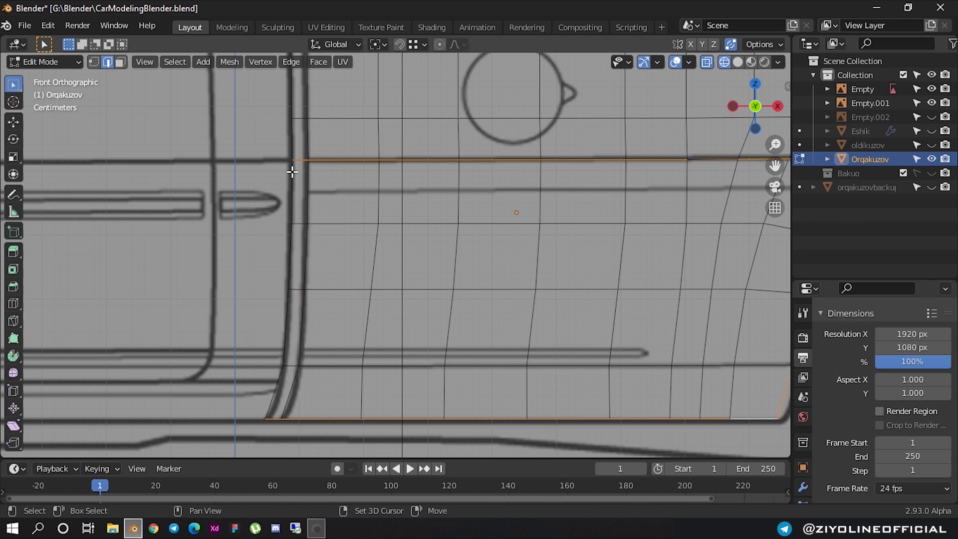
{"action": "right_click", "coordinate": [284, 364], "text": "ctrl"}
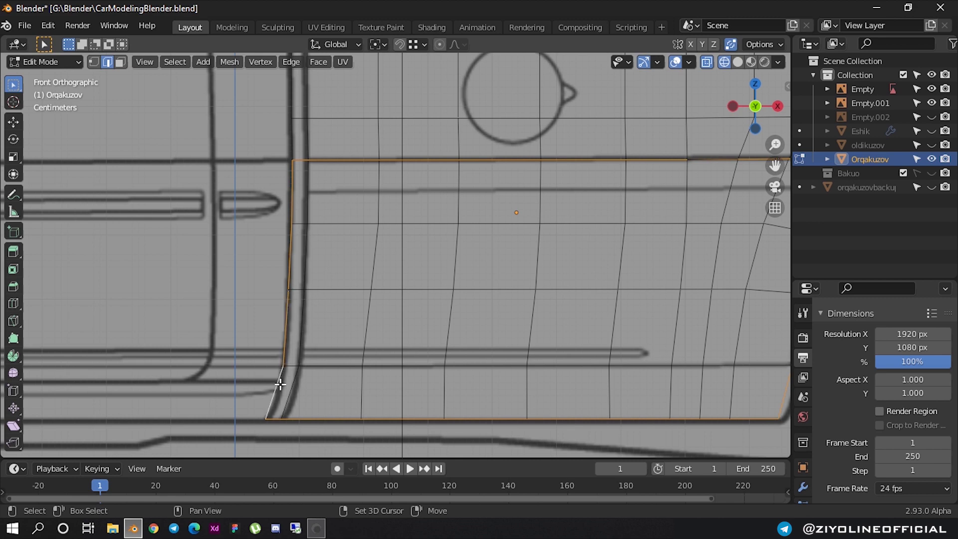
- Add the rear panel's top, front and bottom border edges to the selection
{"action": "scroll", "coordinate": [331, 335], "scroll_direction": "down", "scroll_amount": 3}
{"action": "scroll", "coordinate": [314, 400], "scroll_direction": "down", "scroll_amount": 2}
{"action": "middle_click_drag", "start_coordinate": [314, 400], "coordinate": [369, 307], "text": "shift"}
{"action": "scroll", "coordinate": [448, 245], "scroll_direction": "up", "scroll_amount": 3}
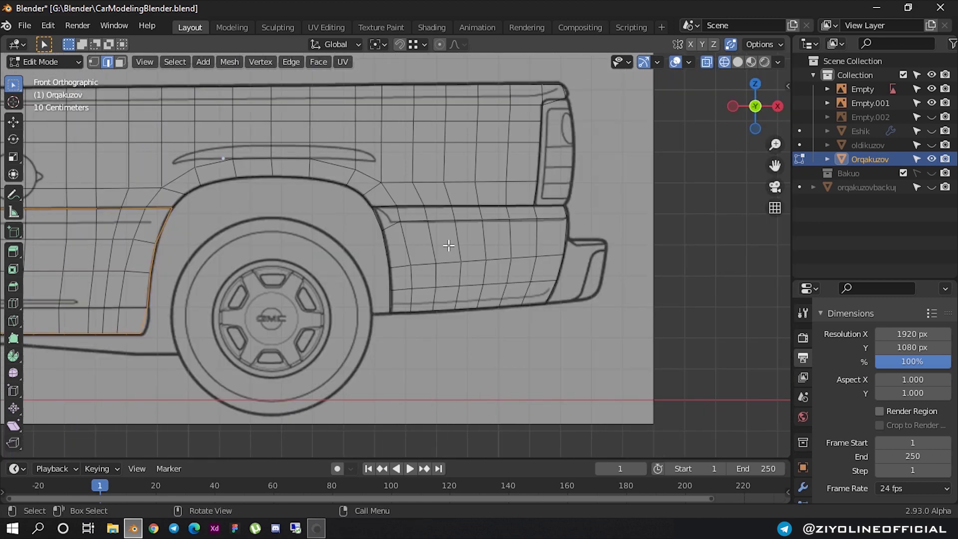
{"action": "scroll", "coordinate": [449, 245], "scroll_direction": "up", "scroll_amount": 3}
{"action": "scroll", "coordinate": [372, 196], "scroll_direction": "up", "scroll_amount": 2}
{"action": "left_click", "coordinate": [431, 132], "text": "alt"}
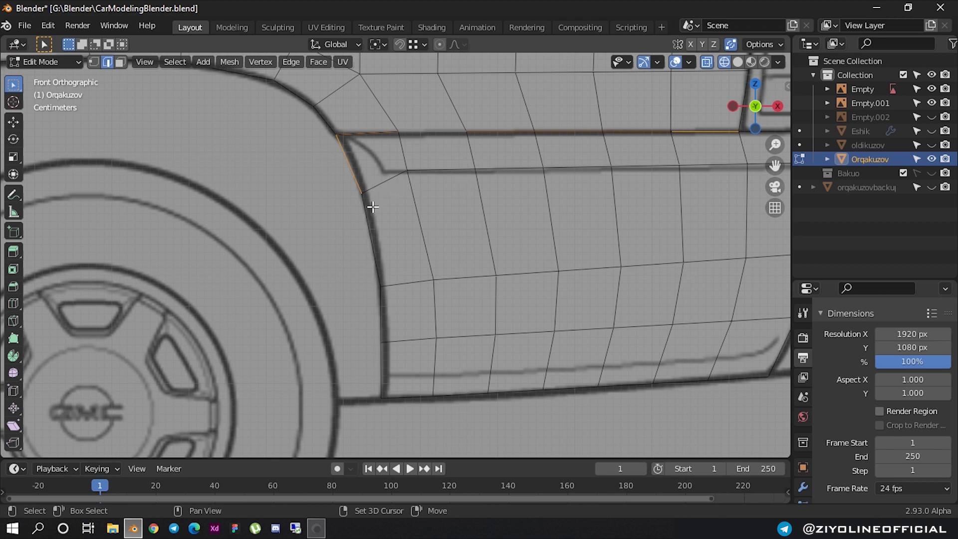
{"action": "left_click", "coordinate": [375, 250], "text": "shift"}
{"action": "left_click", "coordinate": [381, 321], "text": "shift"}
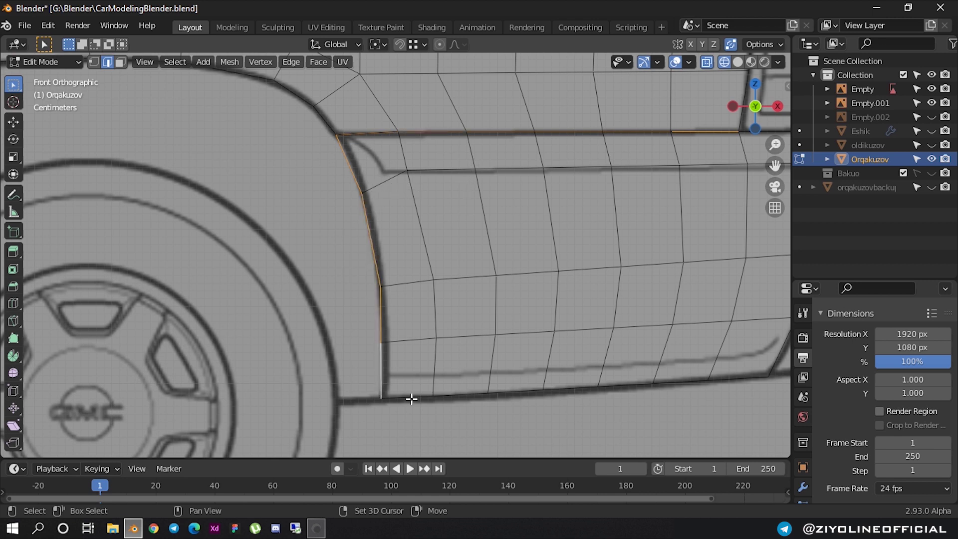
{"action": "left_click", "coordinate": [461, 401], "text": "shift"}
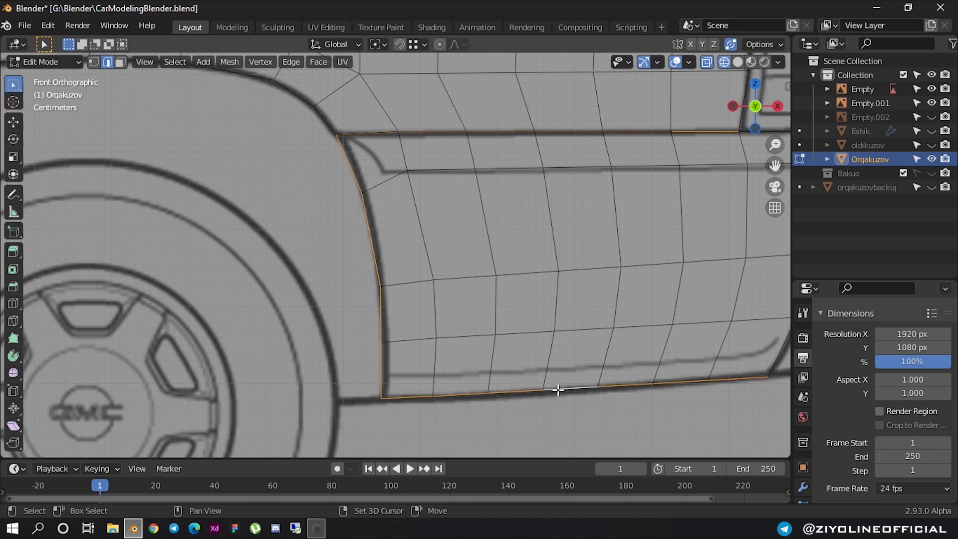
- Frame the whole rear panel and bring up the Edge Context Menu
{"action": "scroll", "coordinate": [556, 389], "scroll_direction": "down", "scroll_amount": 4}
{"action": "middle_click_drag", "start_coordinate": [656, 372], "coordinate": [515, 333], "text": "shift"}
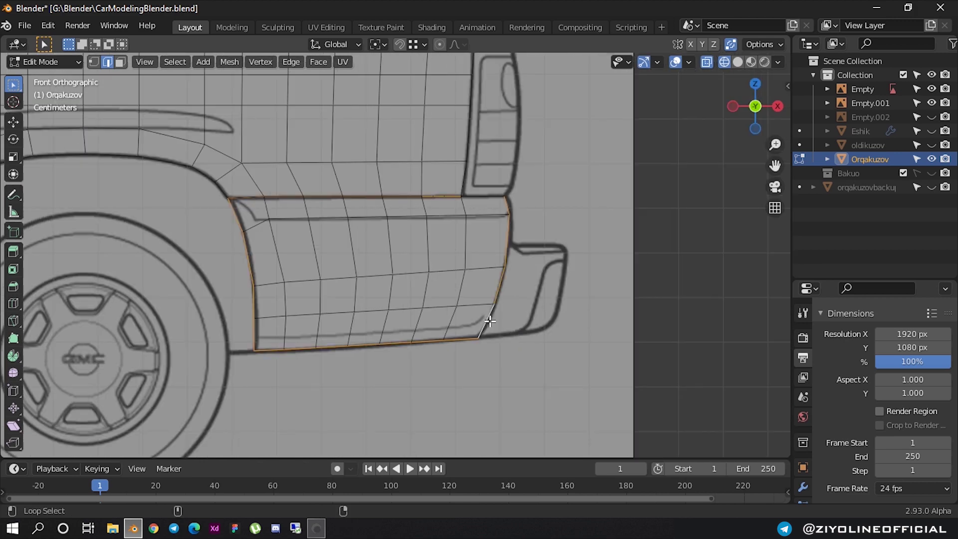
{"action": "scroll", "coordinate": [484, 204], "scroll_direction": "up", "scroll_amount": 3}
{"action": "scroll", "coordinate": [487, 171], "scroll_direction": "up", "scroll_amount": 2}
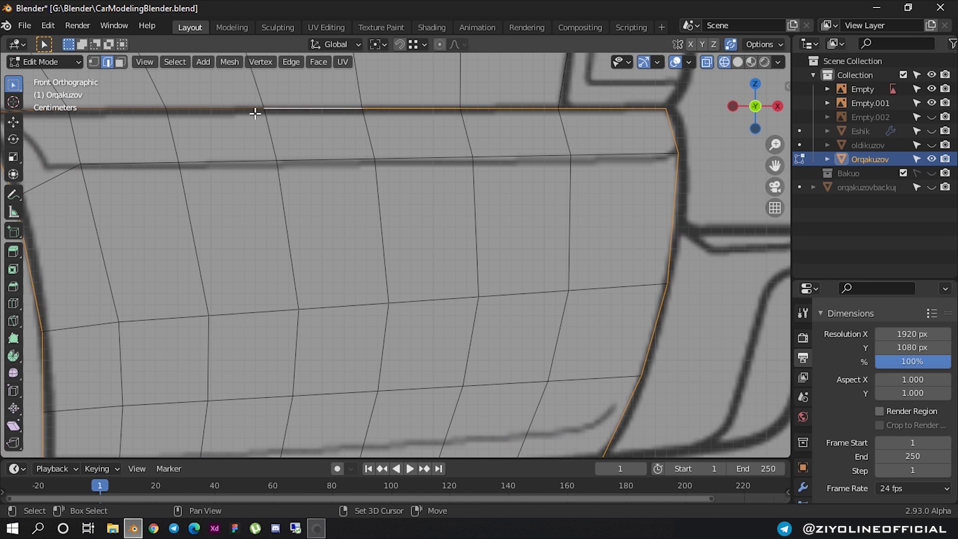
{"action": "middle_click_drag", "start_coordinate": [245, 112], "coordinate": [258, 168], "text": "shift"}
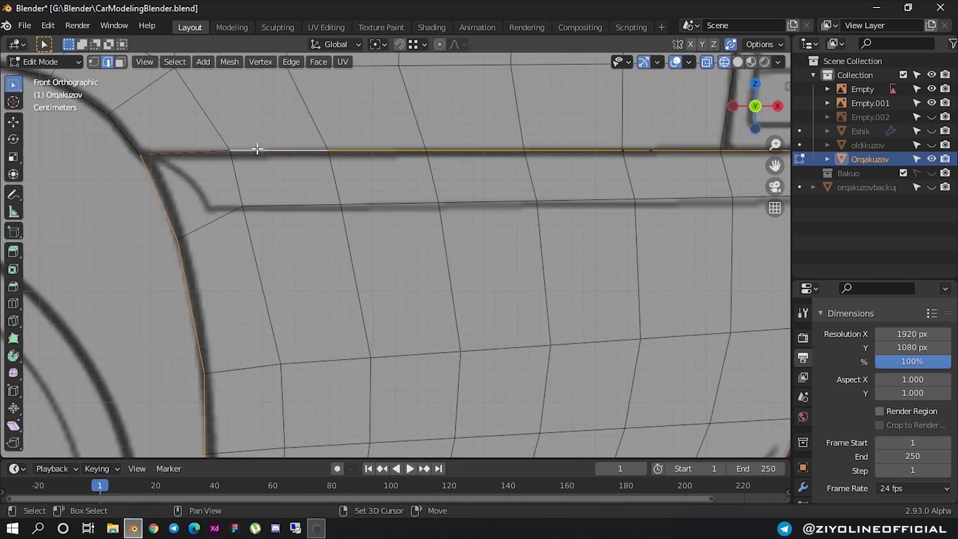
{"action": "right_click", "coordinate": [187, 149]}
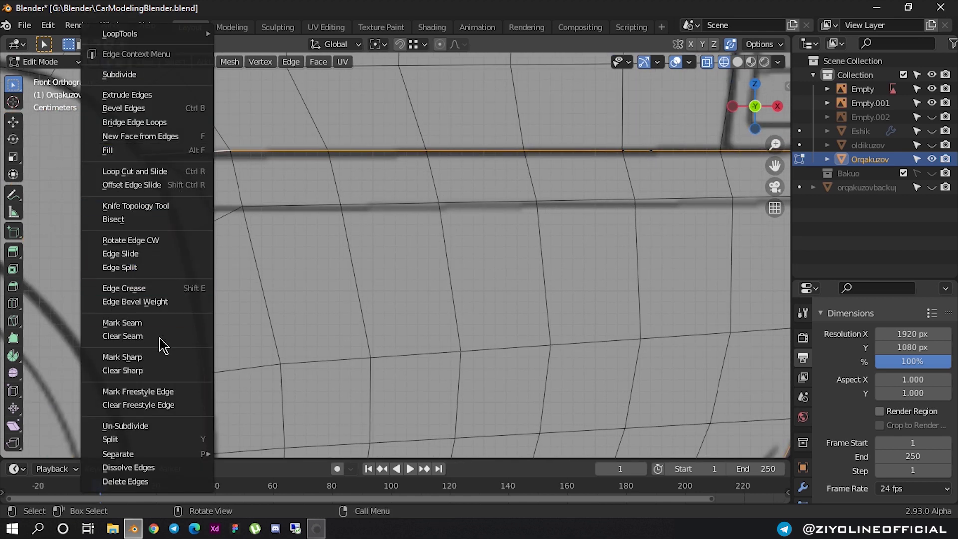
- Split the mesh along the selected edges and separate it by loose parts
{"action": "left_click", "coordinate": [137, 269]}
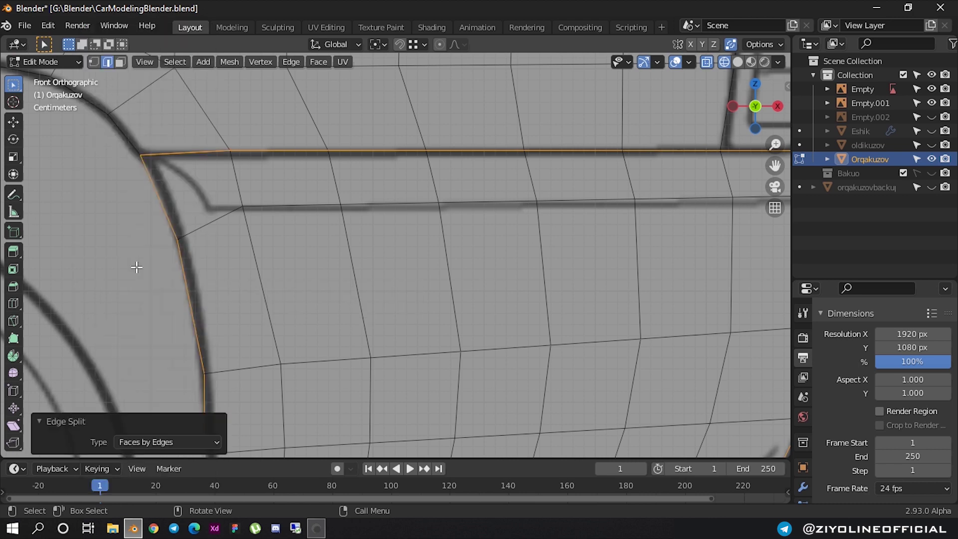
{"action": "scroll", "coordinate": [354, 265], "scroll_direction": "down", "scroll_amount": 5}
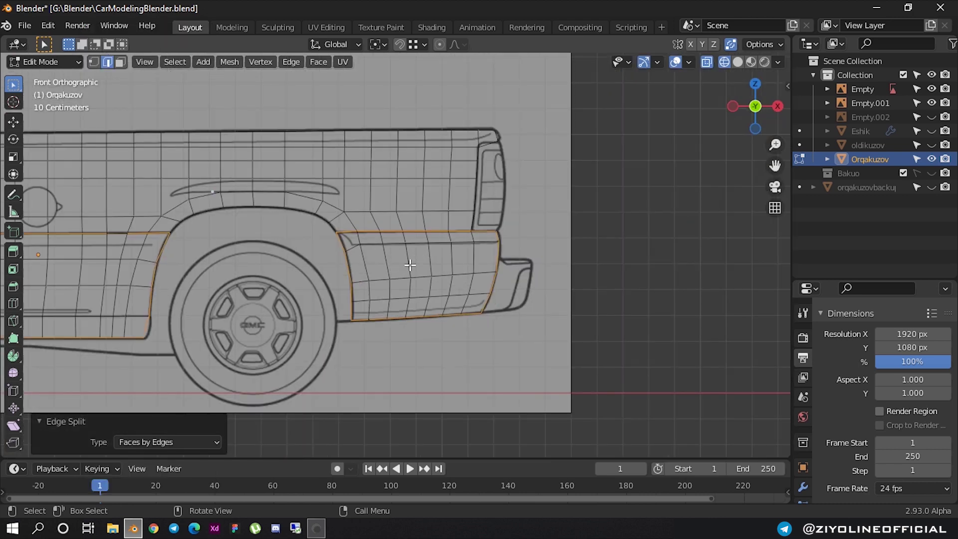
{"action": "key", "text": "p"}
{"action": "left_click", "coordinate": [379, 296]}
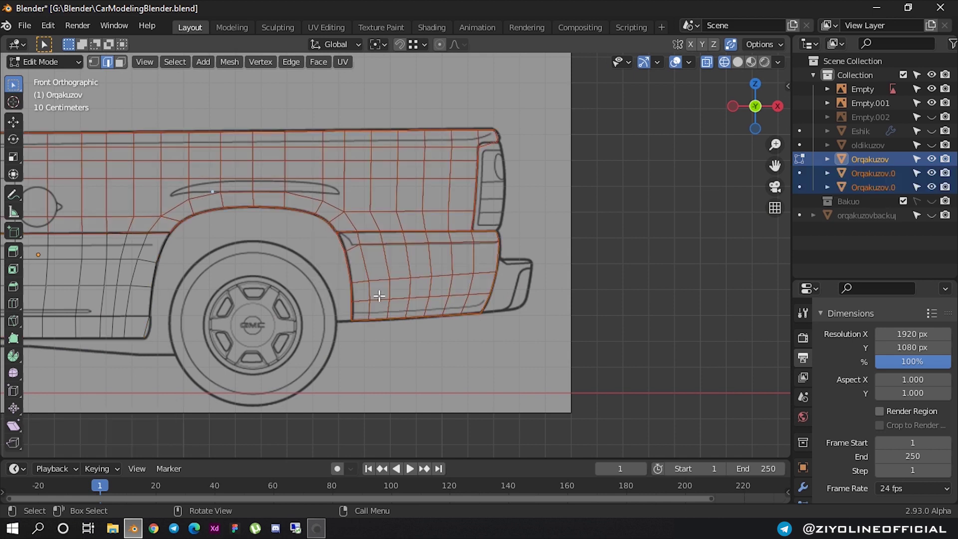
- In Object Mode, verify the fender piece Orqakuzov.002 is separate and hide it
{"action": "key", "text": "Tab"}
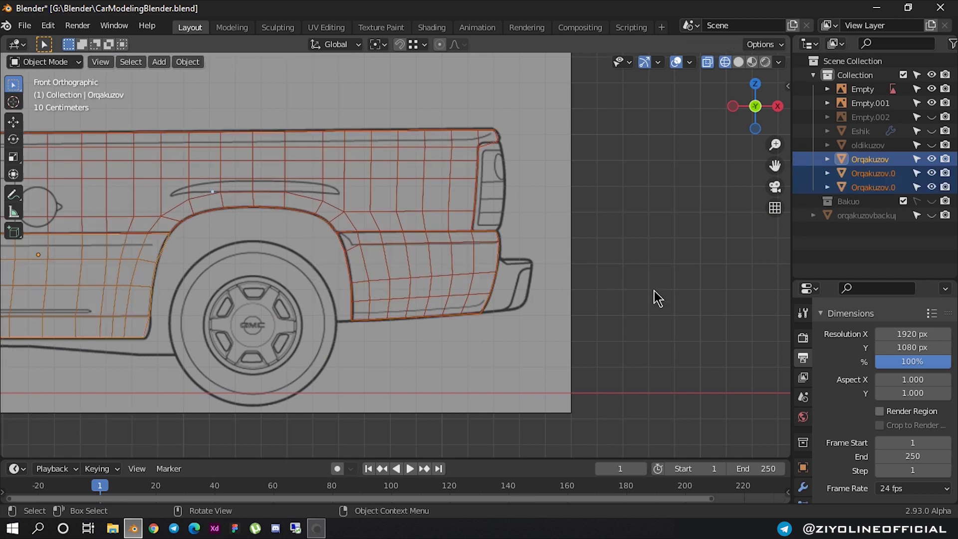
{"action": "left_click", "coordinate": [654, 291]}
{"action": "left_click", "coordinate": [403, 278]}
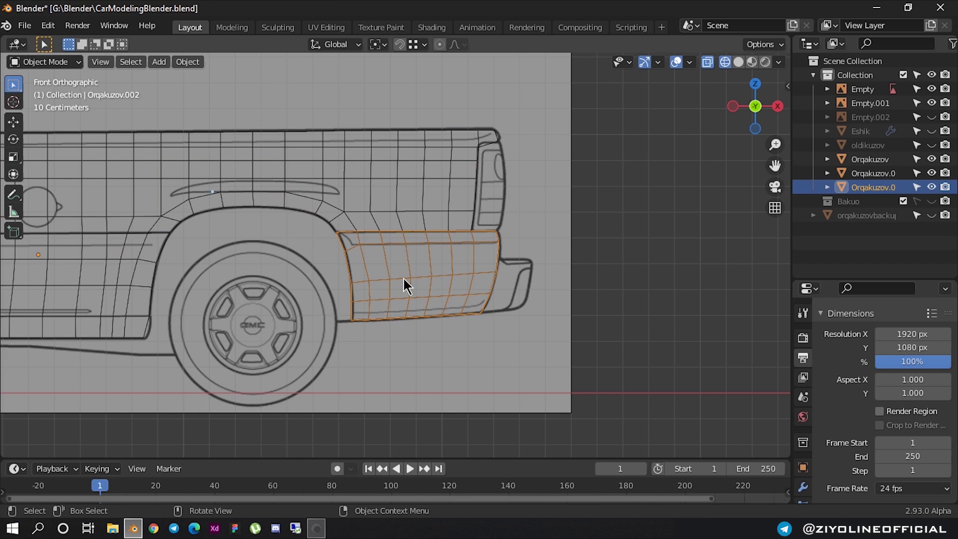
{"action": "key", "text": "g"}
{"action": "key", "text": "Escape"}
{"action": "key", "text": "h"}
{"action": "left_click", "coordinate": [423, 234]}
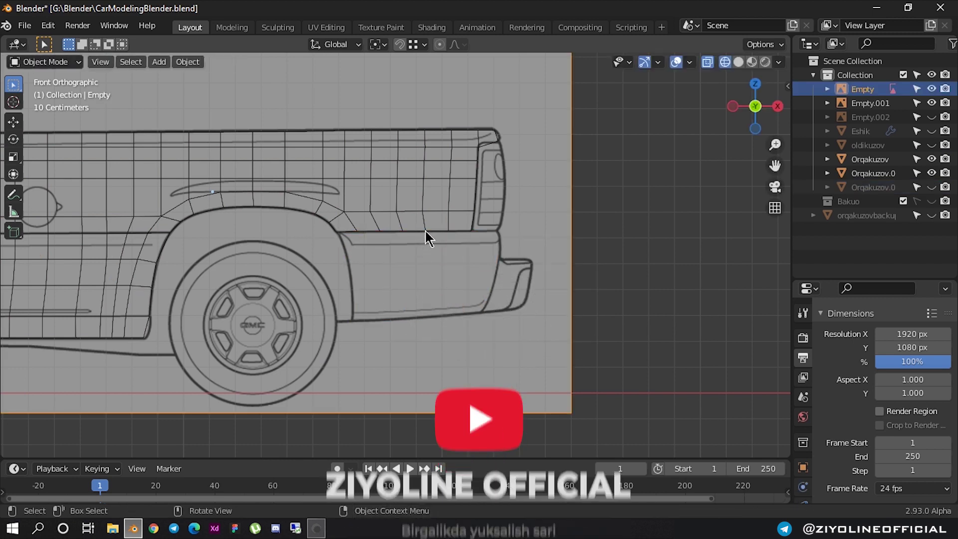
- Unhide the lower rear panel mesh in the Outliner and select Orqakuzov.001
{"action": "left_click", "coordinate": [410, 231]}
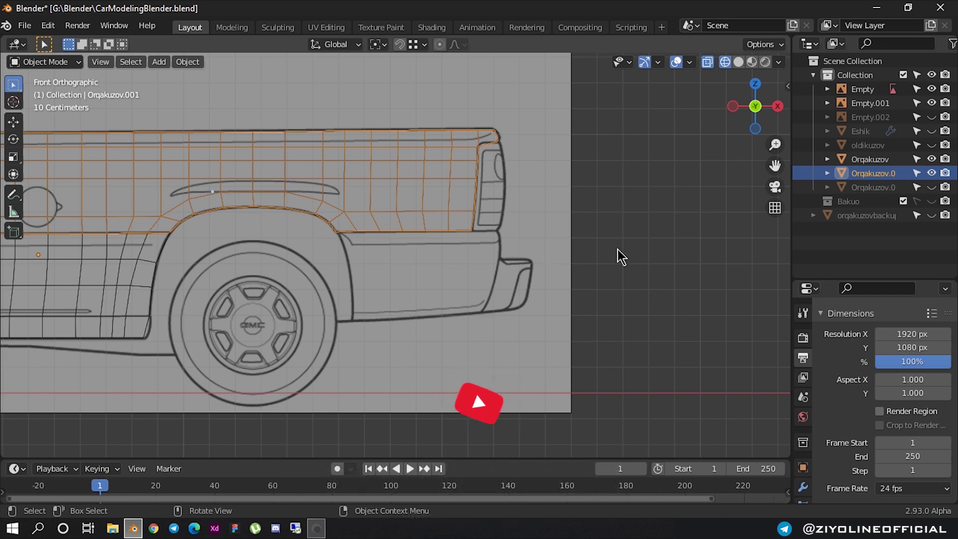
{"action": "left_click", "coordinate": [931, 186]}
{"action": "scroll", "coordinate": [737, 249], "scroll_direction": "down", "scroll_amount": 2}
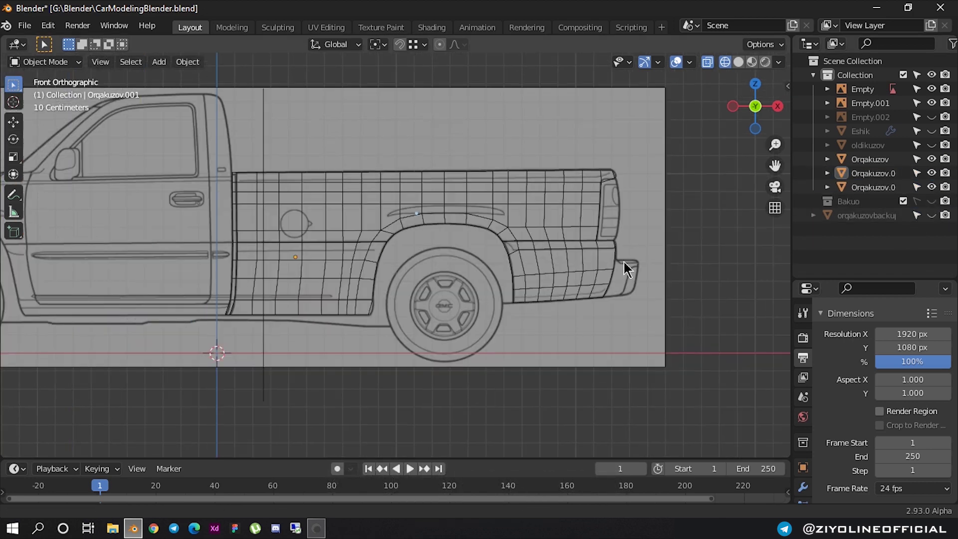
{"action": "left_click", "coordinate": [290, 264]}
{"action": "left_click", "coordinate": [356, 270]}
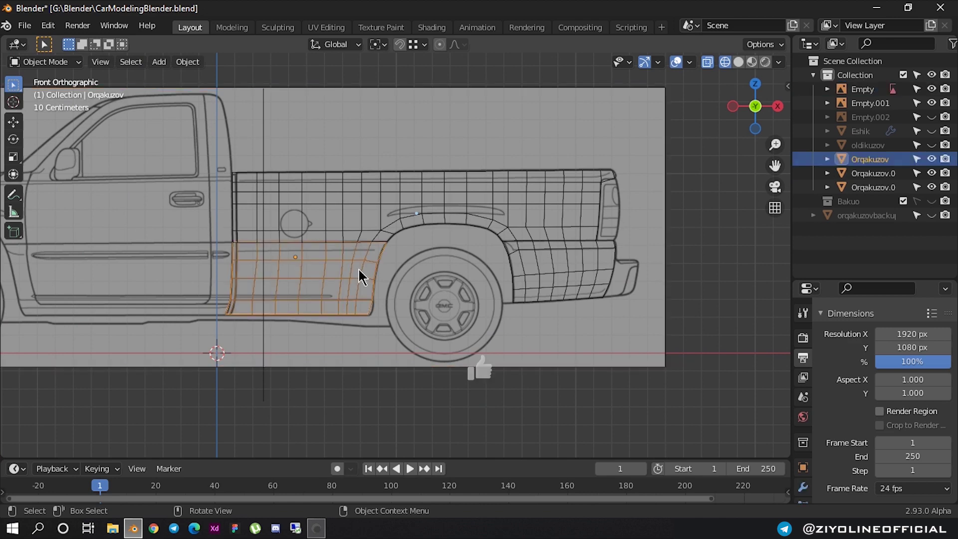
{"action": "left_click", "coordinate": [362, 232]}
{"action": "left_click", "coordinate": [363, 267]}
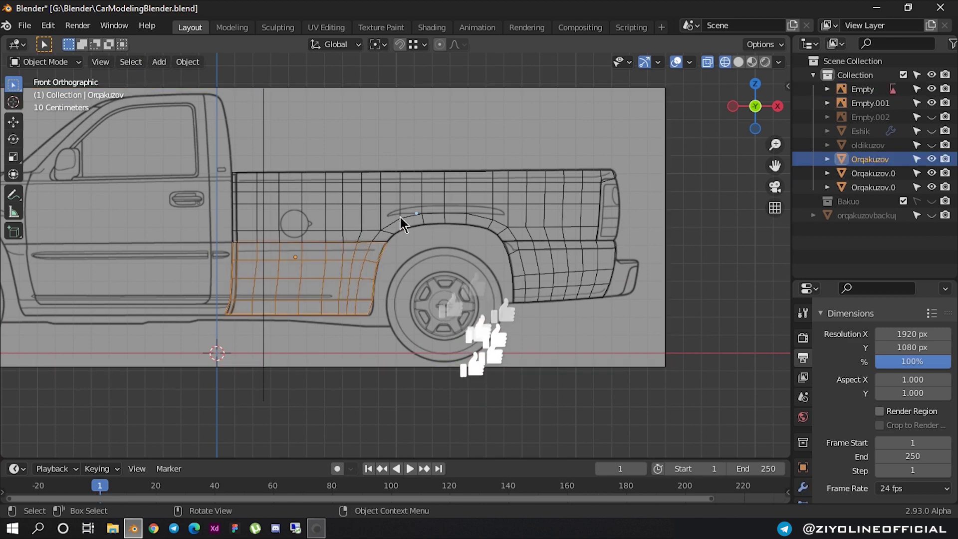
{"action": "left_click", "coordinate": [400, 218]}
{"action": "scroll", "coordinate": [357, 235], "scroll_direction": "up", "scroll_amount": 2}
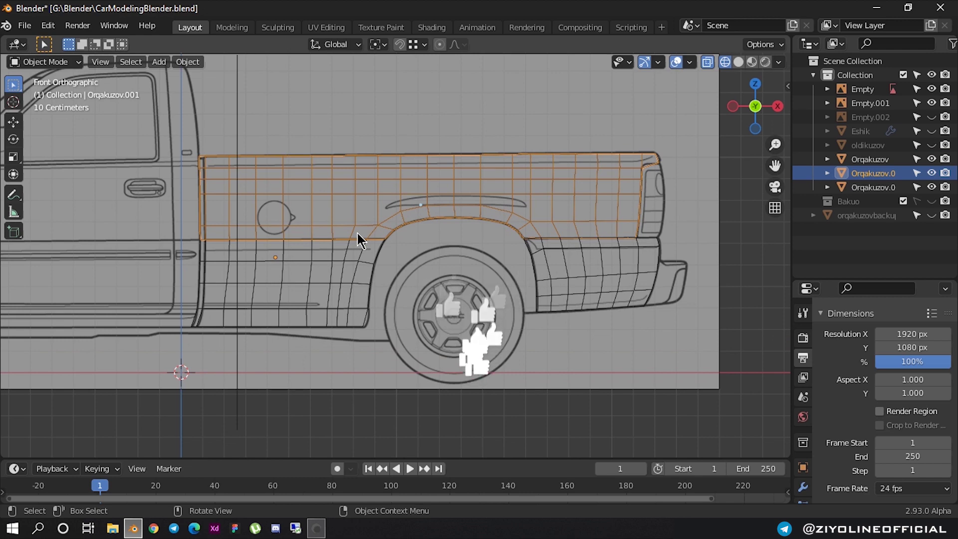
- Move the upper bed mesh Orqakuzov.001 along the Y axis
{"action": "middle_click_drag", "start_coordinate": [389, 244], "coordinate": [431, 293]}
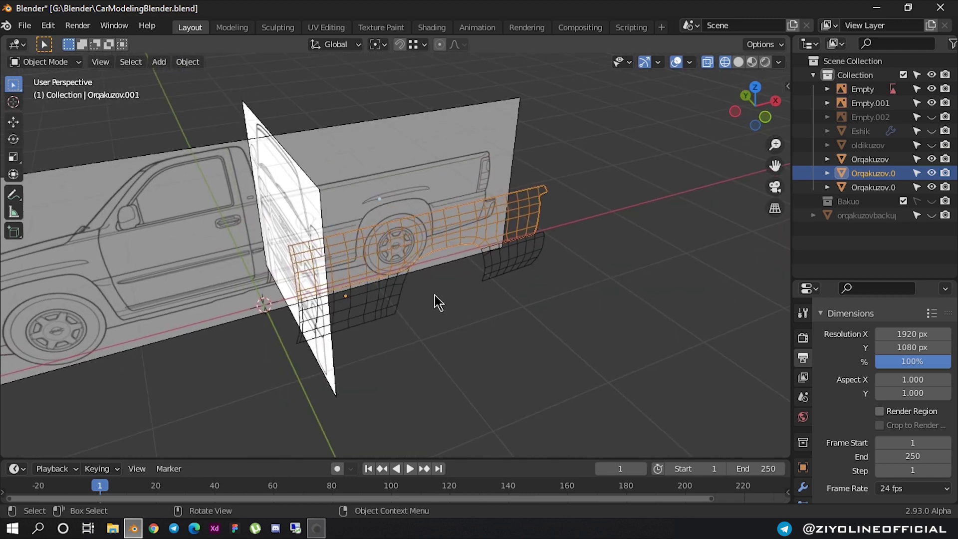
{"action": "left_click", "coordinate": [421, 362]}
{"action": "mouse_move", "coordinate": [421, 362]}
{"action": "middle_mouse_down"}
{"action": "mouse_move", "coordinate": [433, 332]}
{"action": "mouse_move", "coordinate": [419, 262]}
{"action": "middle_mouse_up"}
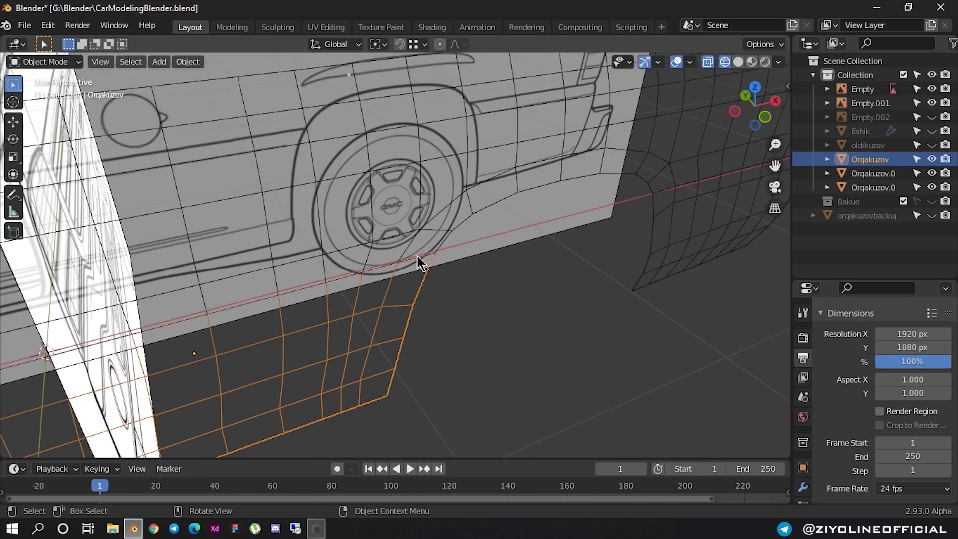
{"action": "left_click", "coordinate": [406, 246]}
{"action": "key", "text": "g"}
{"action": "key", "text": "y"}
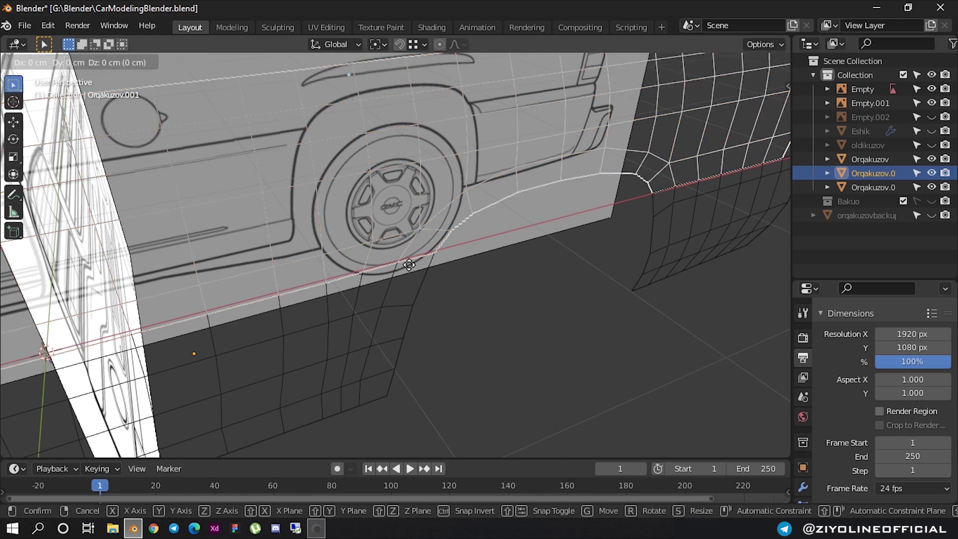
{"action": "left_click", "coordinate": [398, 254]}
- Lower the Orqakuzov side panel and delete its selected edges in Edit Mode
{"action": "left_click", "coordinate": [413, 317]}
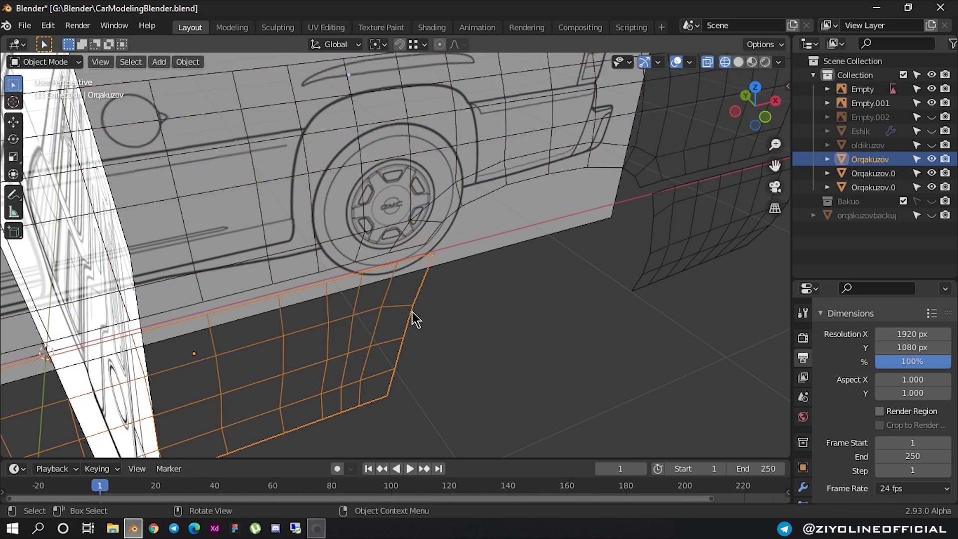
{"action": "key", "text": "g"}
{"action": "left_click", "coordinate": [429, 337]}
{"action": "left_click", "coordinate": [504, 319]}
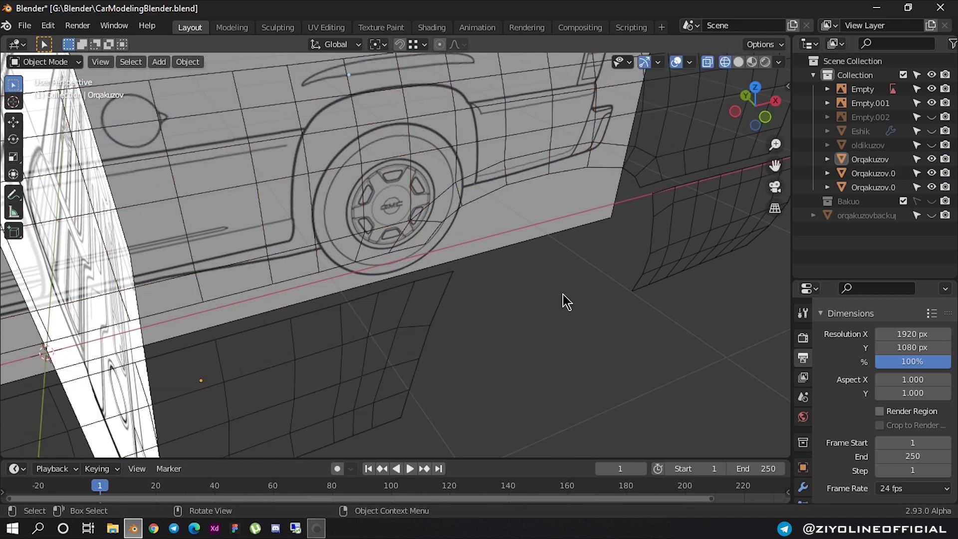
{"action": "left_click", "coordinate": [654, 253]}
{"action": "left_click", "coordinate": [397, 340]}
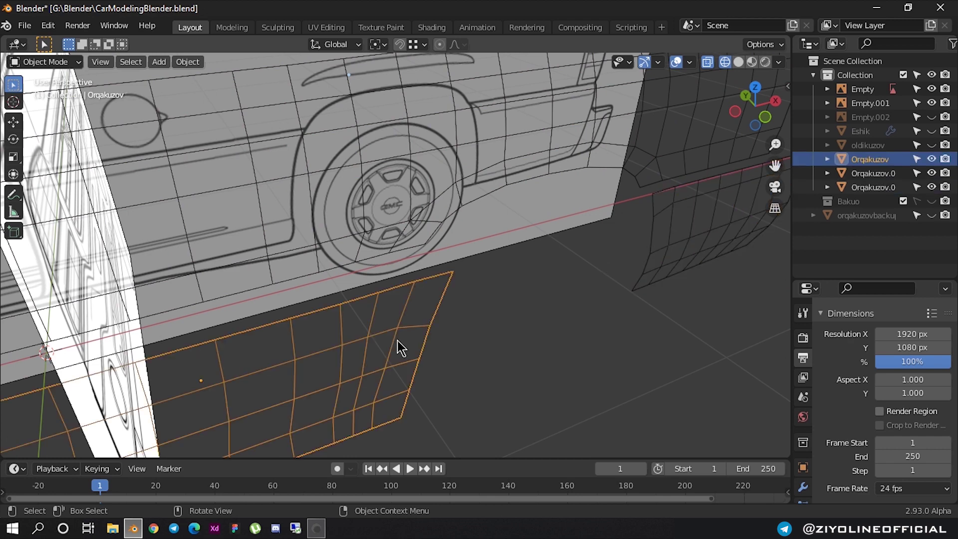
{"action": "key", "text": "Tab"}
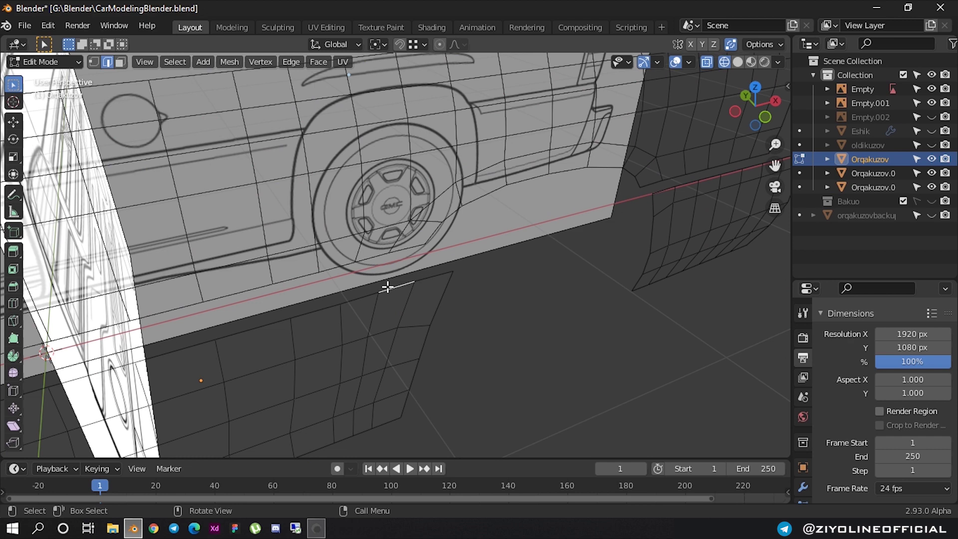
{"action": "key", "text": "x"}
{"action": "left_click", "coordinate": [368, 303]}
{"action": "key", "text": "Tab"}
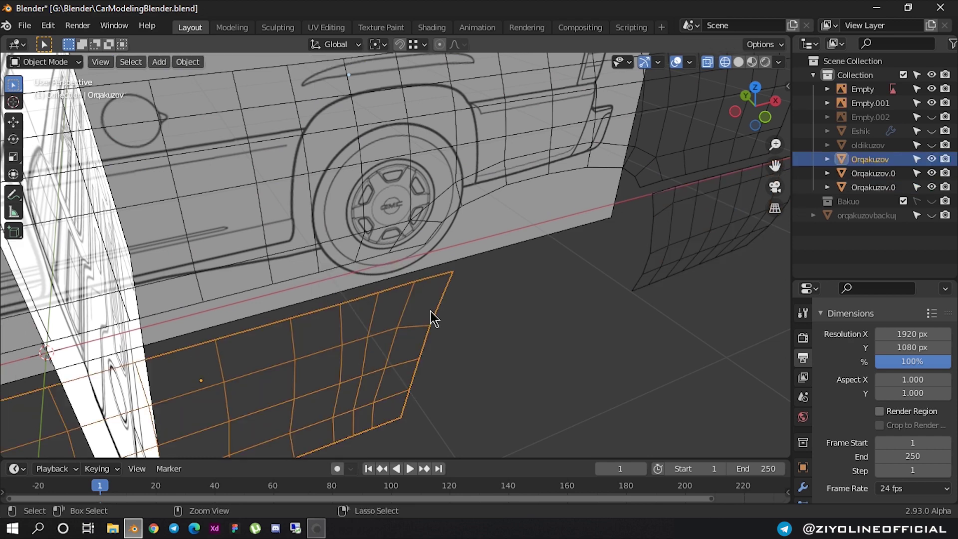
- Select Orqakuzov.001 and orbit around the truck to check the panel positions
{"action": "left_click", "coordinate": [433, 317]}
{"action": "scroll", "coordinate": [499, 315], "scroll_direction": "down", "scroll_amount": 2}
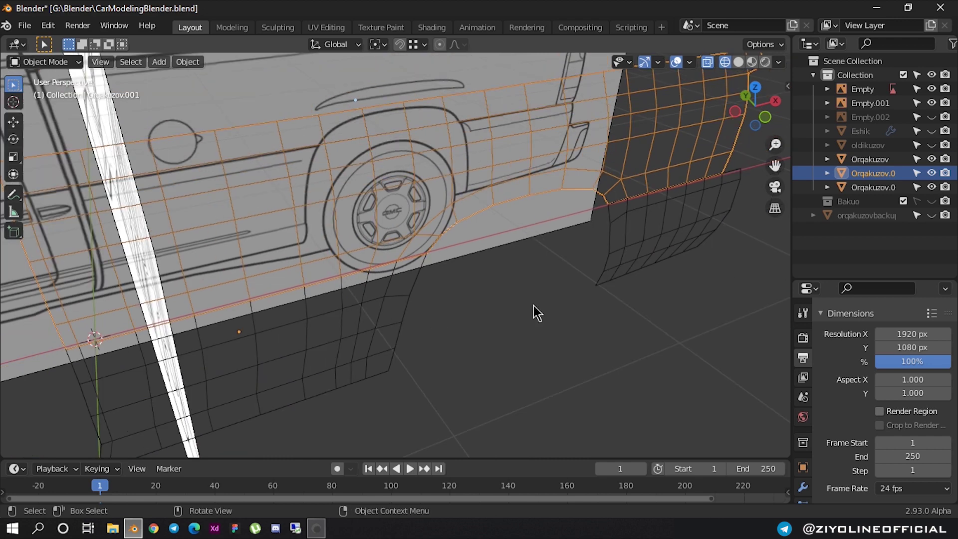
{"action": "scroll", "coordinate": [534, 312], "scroll_direction": "down", "scroll_amount": 2}
{"action": "mouse_move", "coordinate": [483, 289]}
{"action": "middle_mouse_down"}
{"action": "mouse_move", "coordinate": [461, 235]}
{"action": "mouse_move", "coordinate": [668, 177]}
{"action": "middle_mouse_up"}
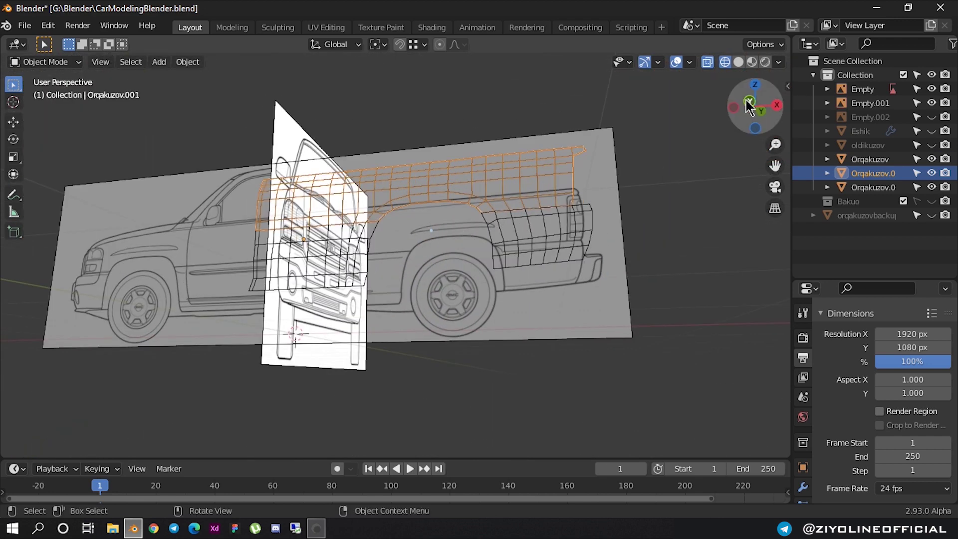
{"action": "left_click", "coordinate": [750, 102]}
{"action": "scroll", "coordinate": [522, 217], "scroll_direction": "up", "scroll_amount": 3}
{"action": "scroll", "coordinate": [519, 218], "scroll_direction": "up", "scroll_amount": 3}
{"action": "scroll", "coordinate": [549, 216], "scroll_direction": "down", "scroll_amount": 5}
{"action": "scroll", "coordinate": [550, 215], "scroll_direction": "up", "scroll_amount": 2}
{"action": "scroll", "coordinate": [549, 215], "scroll_direction": "up", "scroll_amount": 1}
{"action": "scroll", "coordinate": [540, 219], "scroll_direction": "down", "scroll_amount": 3}
{"action": "mouse_move", "coordinate": [540, 220]}
{"action": "middle_mouse_down"}
{"action": "mouse_move", "coordinate": [372, 234]}
{"action": "mouse_move", "coordinate": [495, 256]}
{"action": "middle_mouse_up"}
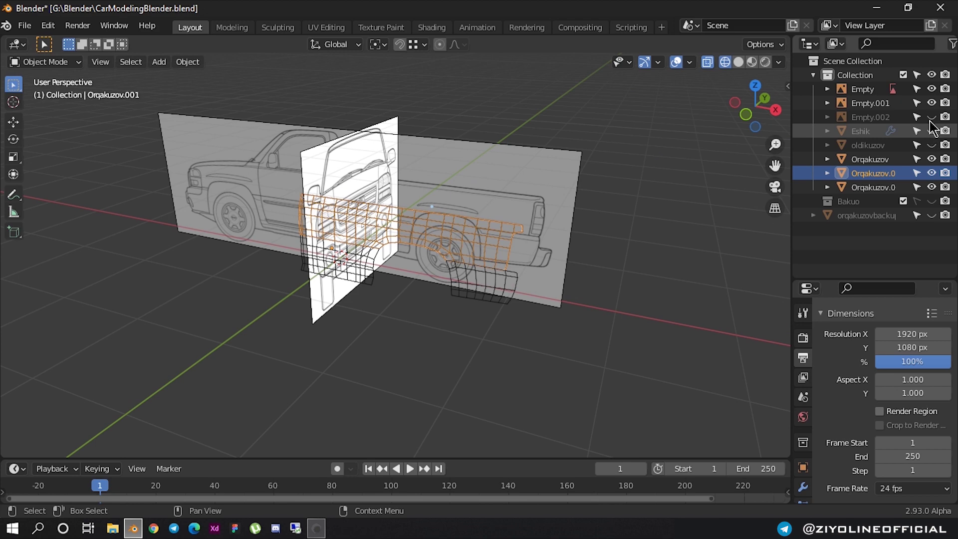
- Swap Empty.001 for the rear blueprint Empty.002 in Right Orthographic view, reselecting Orqakuzov.001
{"action": "left_click", "coordinate": [931, 103]}
{"action": "mouse_move", "coordinate": [648, 209]}
{"action": "middle_mouse_down"}
{"action": "mouse_move", "coordinate": [498, 195]}
{"action": "mouse_move", "coordinate": [517, 180]}
{"action": "middle_mouse_up"}
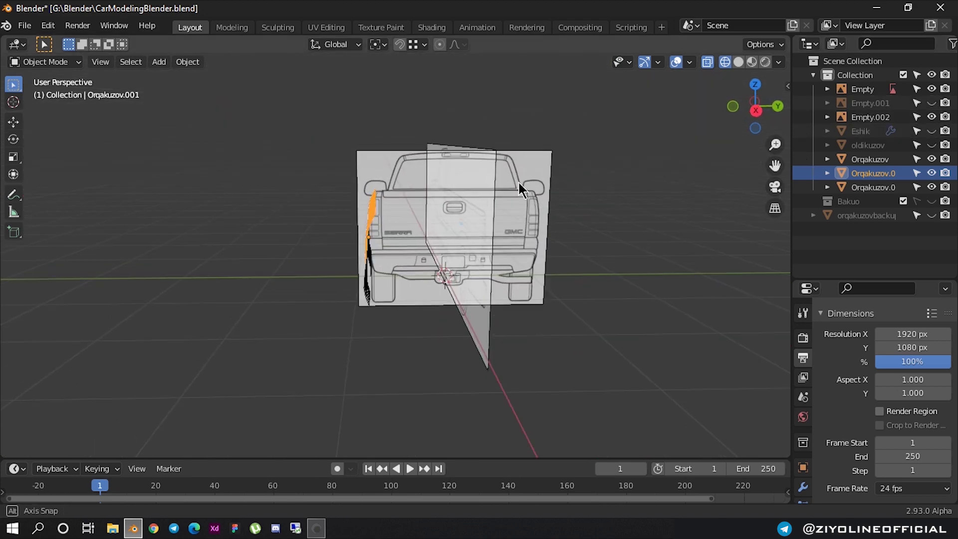
{"action": "left_click", "coordinate": [757, 111]}
{"action": "scroll", "coordinate": [415, 205], "scroll_direction": "up", "scroll_amount": 6}
{"action": "scroll", "coordinate": [349, 131], "scroll_direction": "up", "scroll_amount": 3, "text": "shift"}
{"action": "scroll", "coordinate": [329, 122], "scroll_direction": "up", "scroll_amount": 3}
{"action": "scroll", "coordinate": [339, 160], "scroll_direction": "up", "scroll_amount": 5, "text": "shift"}
{"action": "scroll", "coordinate": [306, 160], "scroll_direction": "up", "scroll_amount": 3}
{"action": "scroll", "coordinate": [357, 231], "scroll_direction": "up", "scroll_amount": 2, "text": "shift"}
{"action": "scroll", "coordinate": [299, 214], "scroll_direction": "up", "scroll_amount": 2}
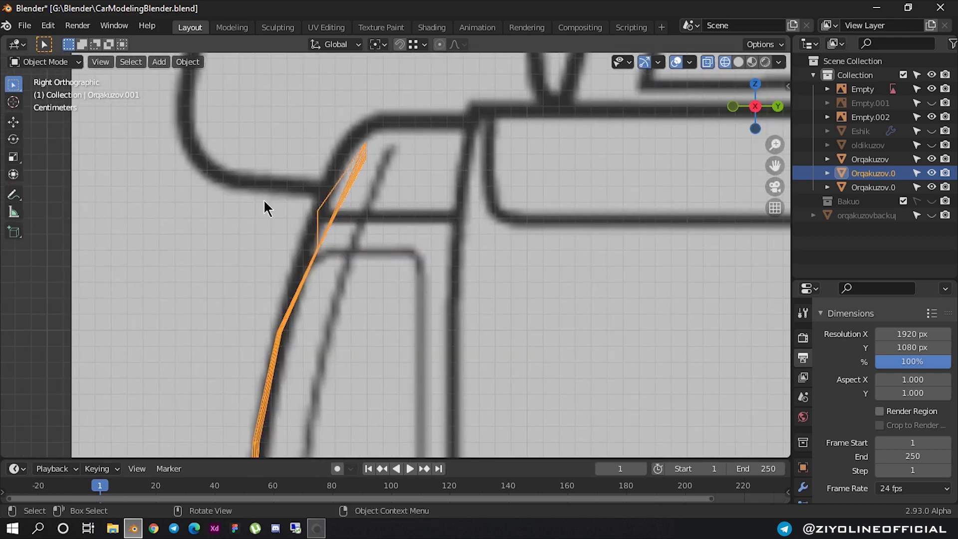
{"action": "left_click", "coordinate": [316, 205]}
- In Edit Mode, move the top tail-light corner vertices onto the blueprint outline
{"action": "key", "text": "Tab"}
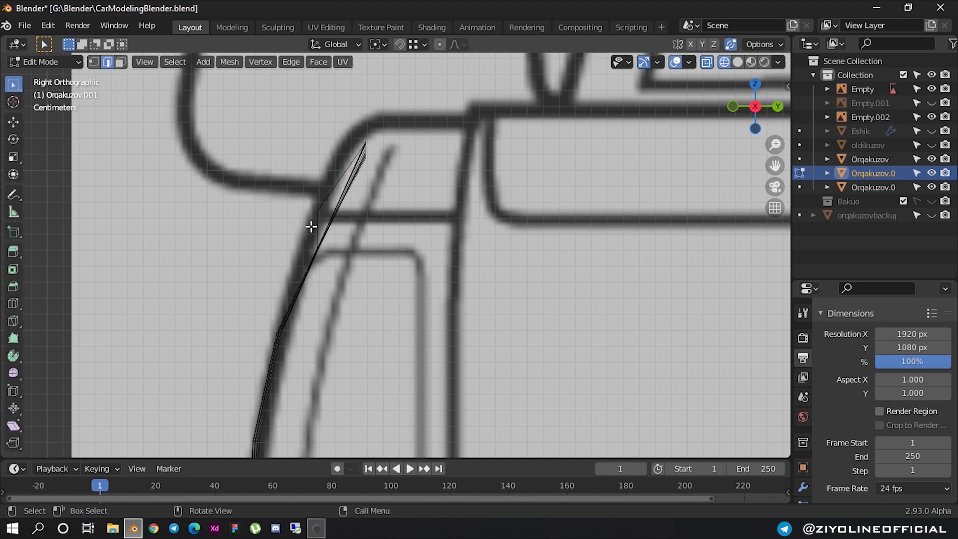
{"action": "left_click", "coordinate": [318, 210]}
{"action": "scroll", "coordinate": [322, 213], "scroll_direction": "up", "scroll_amount": 1}
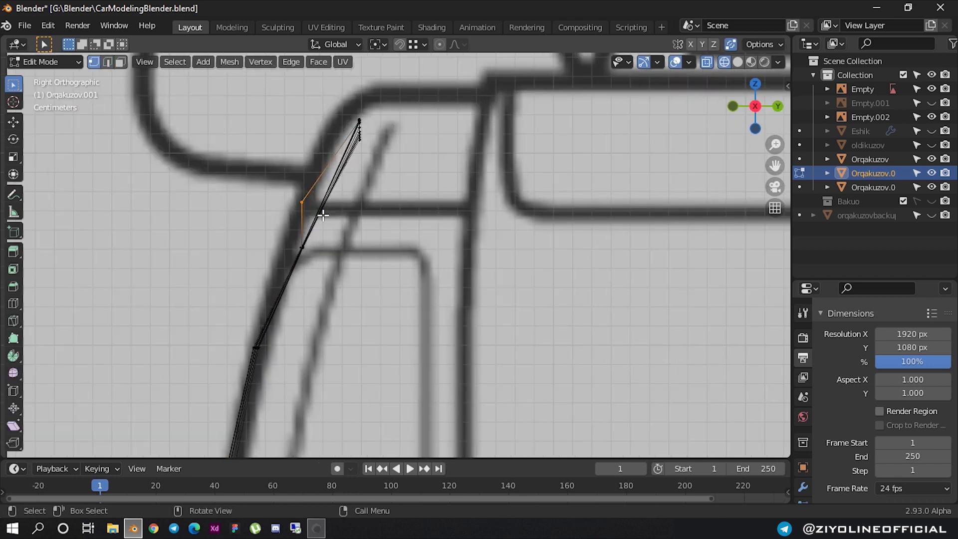
{"action": "scroll", "coordinate": [323, 216], "scroll_direction": "up", "scroll_amount": 1}
{"action": "left_click_drag", "start_coordinate": [342, 82], "coordinate": [364, 125]}
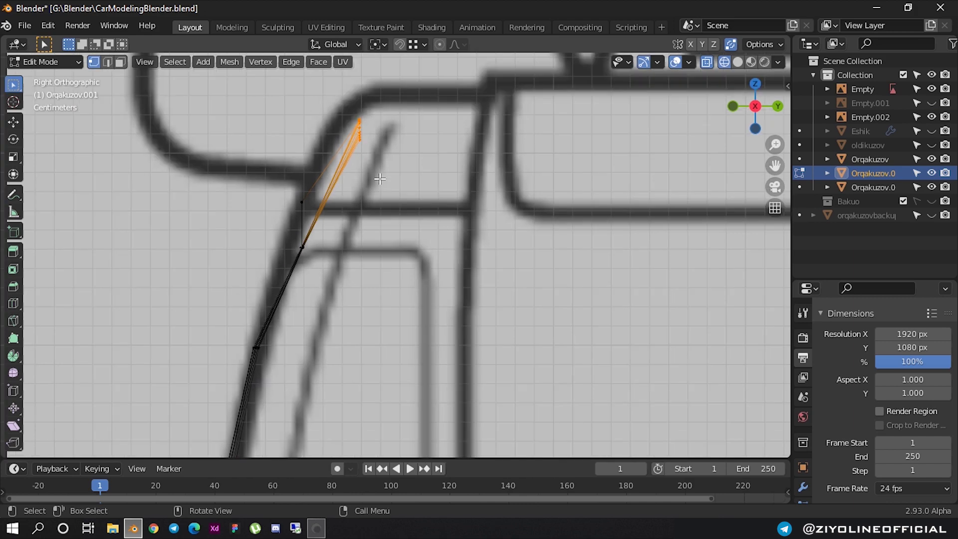
{"action": "scroll", "coordinate": [393, 210], "scroll_direction": "down", "scroll_amount": 2}
{"action": "scroll", "coordinate": [393, 210], "scroll_direction": "down", "scroll_amount": 1}
{"action": "key", "text": "g"}
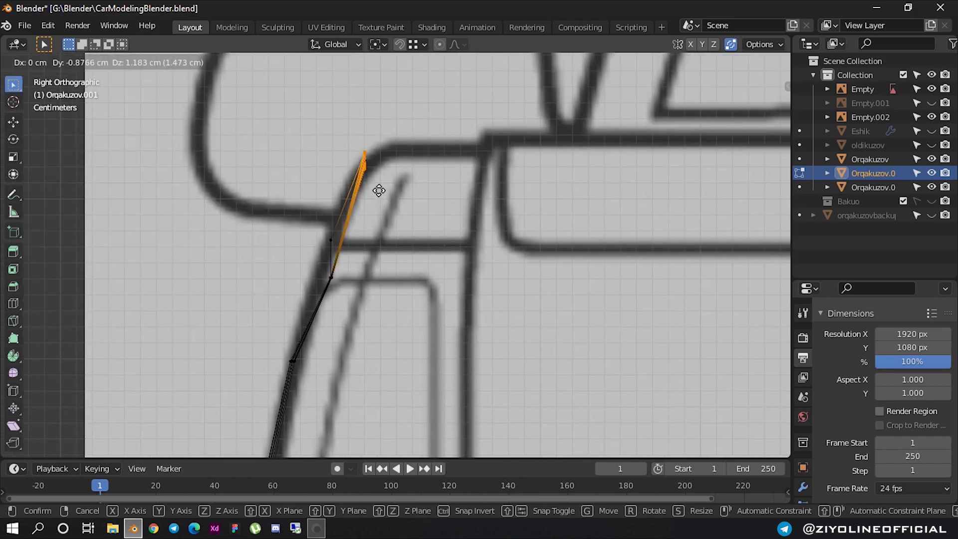
{"action": "left_click", "coordinate": [392, 190]}
- Align the lower corner vertex and the upper edge segment with the blueprint curve
{"action": "left_click", "coordinate": [348, 296], "text": "shift"}
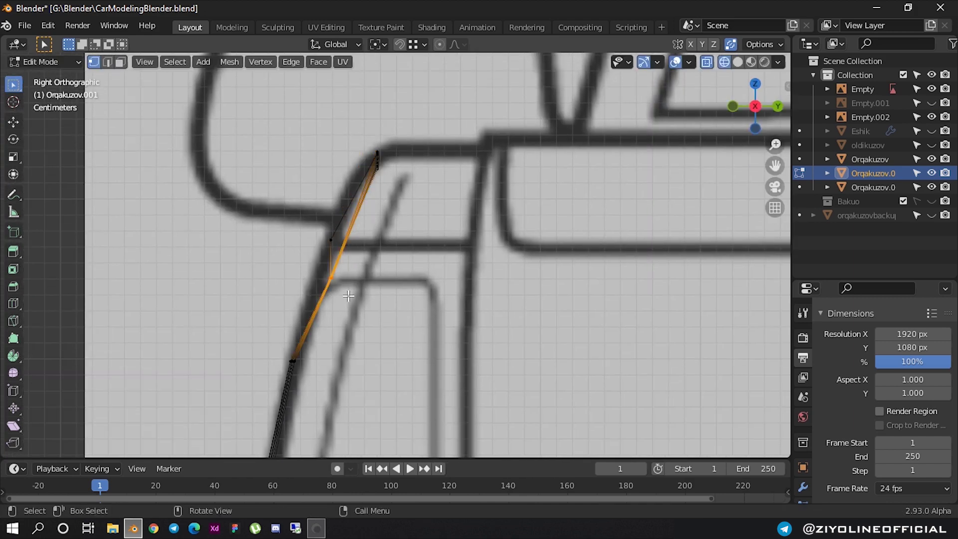
{"action": "key", "text": "g"}
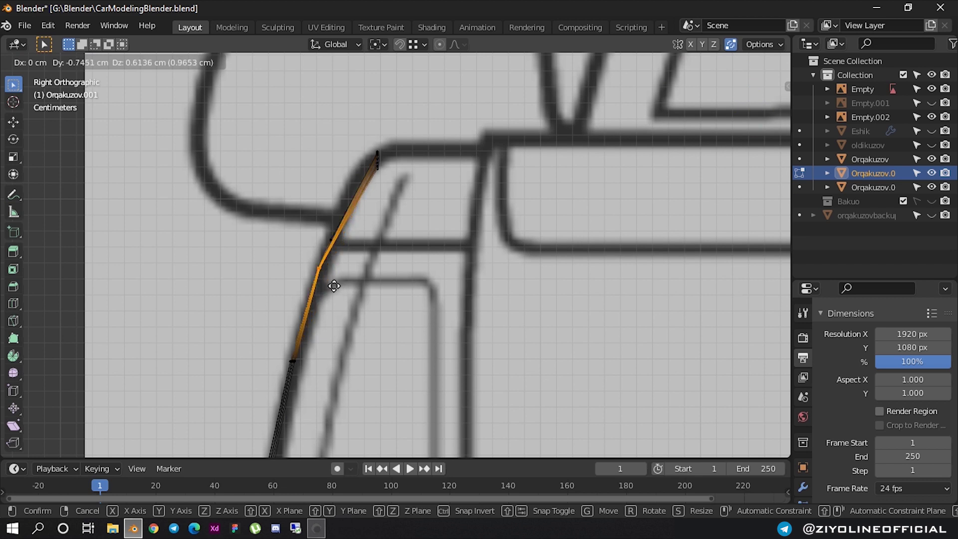
{"action": "left_click", "coordinate": [332, 285]}
{"action": "scroll", "coordinate": [364, 278], "scroll_direction": "up", "scroll_amount": 1}
{"action": "scroll", "coordinate": [368, 248], "scroll_direction": "up", "scroll_amount": 1}
{"action": "scroll", "coordinate": [362, 231], "scroll_direction": "up", "scroll_amount": 1}
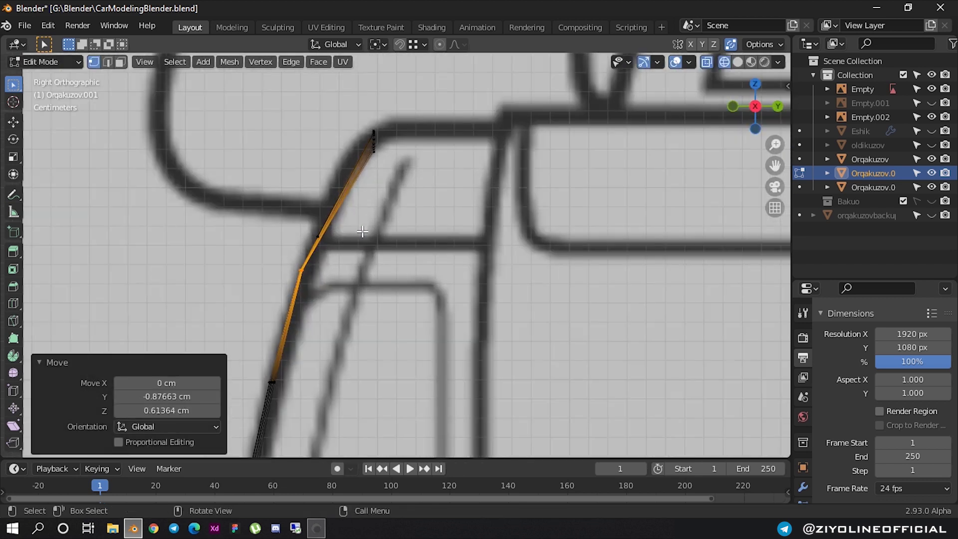
{"action": "left_click", "coordinate": [305, 219]}
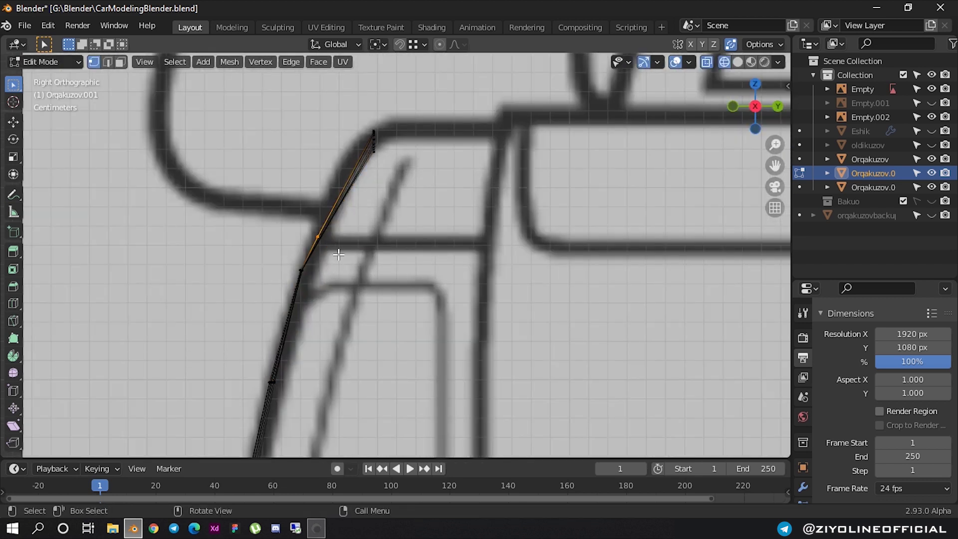
{"action": "key", "text": "g"}
{"action": "left_click", "coordinate": [347, 228]}
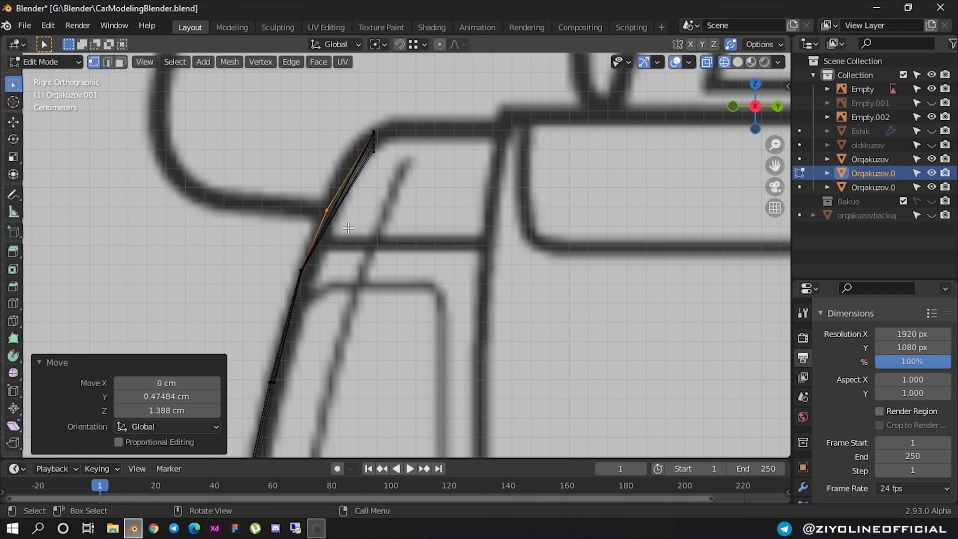
{"action": "scroll", "coordinate": [347, 227], "scroll_direction": "down", "scroll_amount": 5}
- Orbit to inspect the corner in perspective, then return to the right-side view
{"action": "mouse_move", "coordinate": [347, 227]}
{"action": "middle_mouse_down"}
{"action": "mouse_move", "coordinate": [455, 293]}
{"action": "mouse_move", "coordinate": [469, 283]}
{"action": "mouse_move", "coordinate": [454, 279]}
{"action": "middle_mouse_up"}
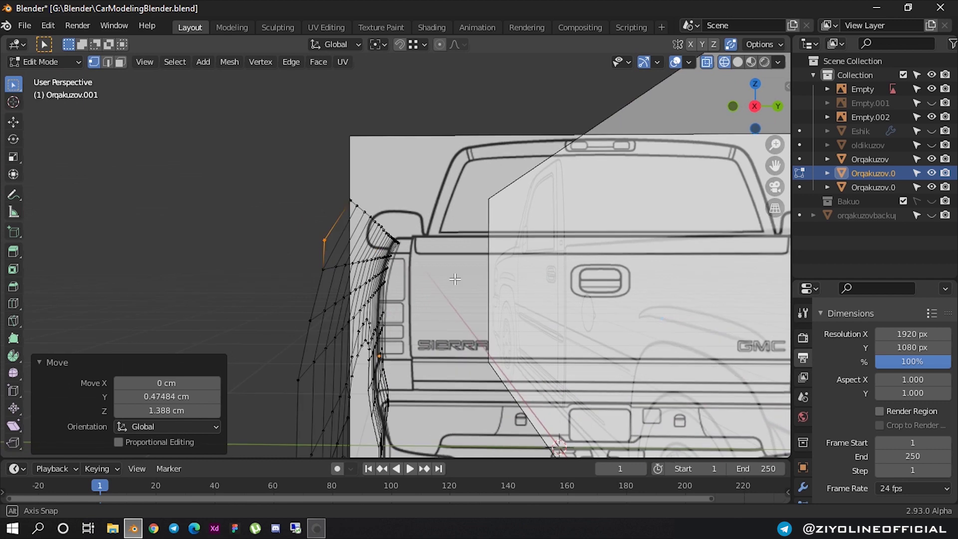
{"action": "mouse_move", "coordinate": [558, 218]}
{"action": "middle_mouse_down"}
{"action": "mouse_move", "coordinate": [616, 283]}
{"action": "mouse_move", "coordinate": [572, 257]}
{"action": "middle_mouse_up"}
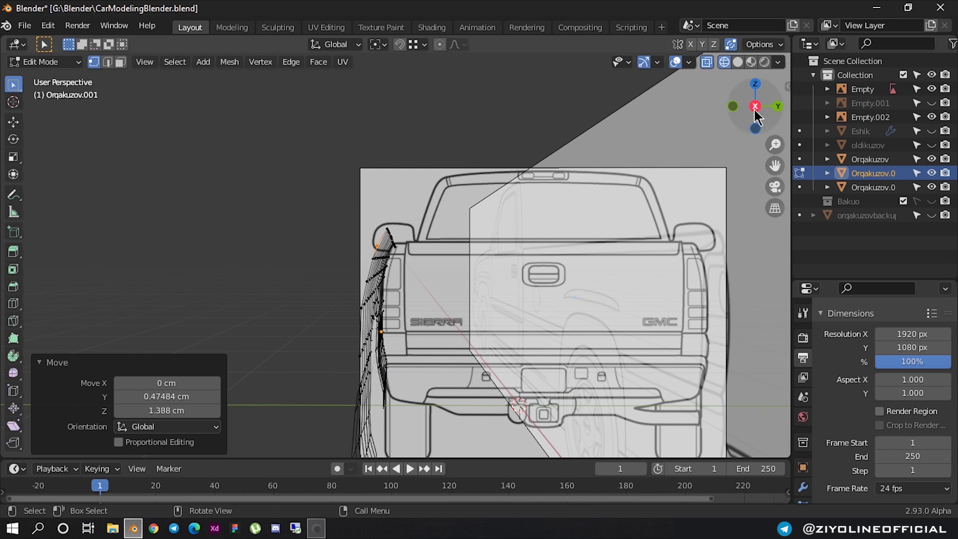
{"action": "left_click", "coordinate": [755, 112]}
{"action": "scroll", "coordinate": [384, 240], "scroll_direction": "up", "scroll_amount": 3}
{"action": "scroll", "coordinate": [369, 219], "scroll_direction": "up", "scroll_amount": 3}
{"action": "scroll", "coordinate": [342, 214], "scroll_direction": "up", "scroll_amount": 3}
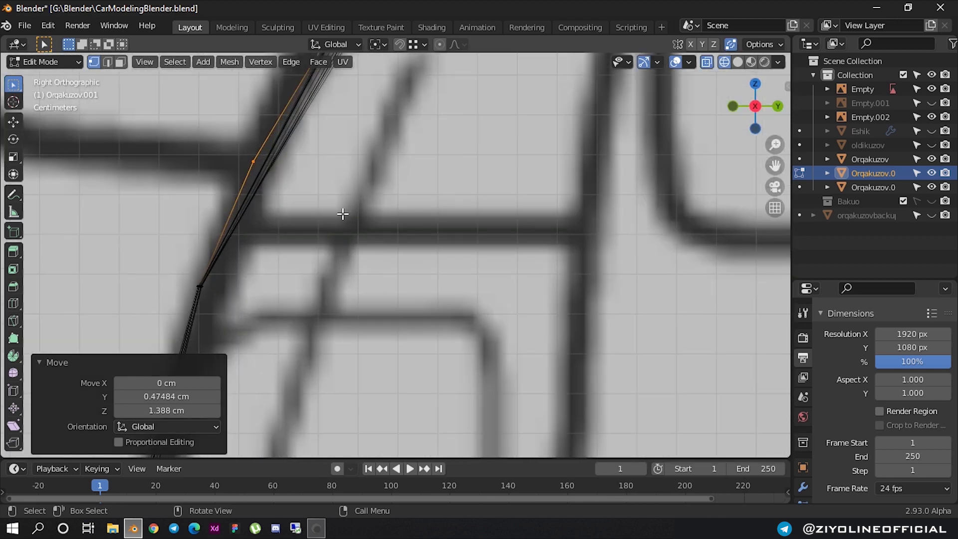
{"action": "middle_click_drag", "start_coordinate": [343, 214], "coordinate": [403, 339], "text": "shift"}
- Add a centred edge loop across the corner strip and move it onto the blueprint line
{"action": "key", "text": "ctrl+r"}
{"action": "left_click", "coordinate": [363, 238]}
{"action": "right_click", "coordinate": [363, 238]}
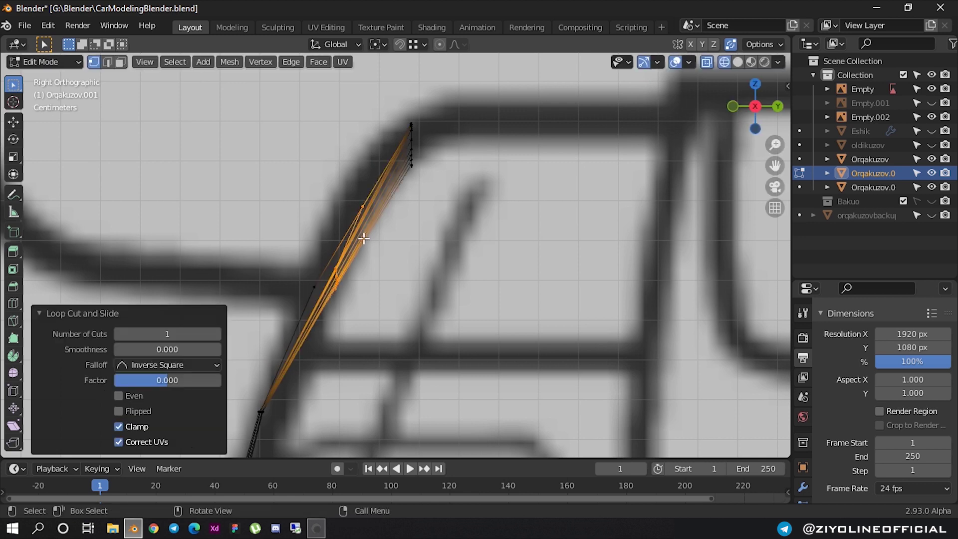
{"action": "key", "text": "g"}
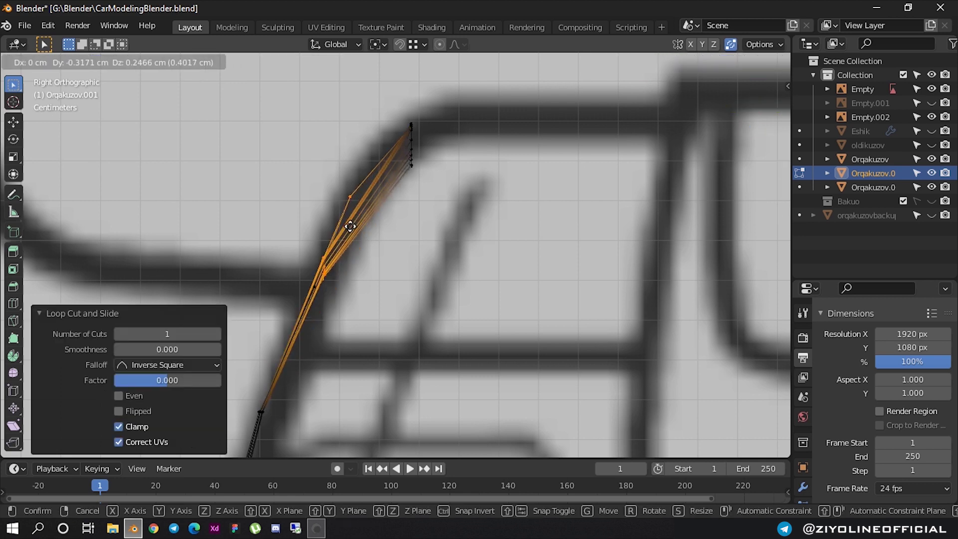
{"action": "left_click", "coordinate": [360, 205]}
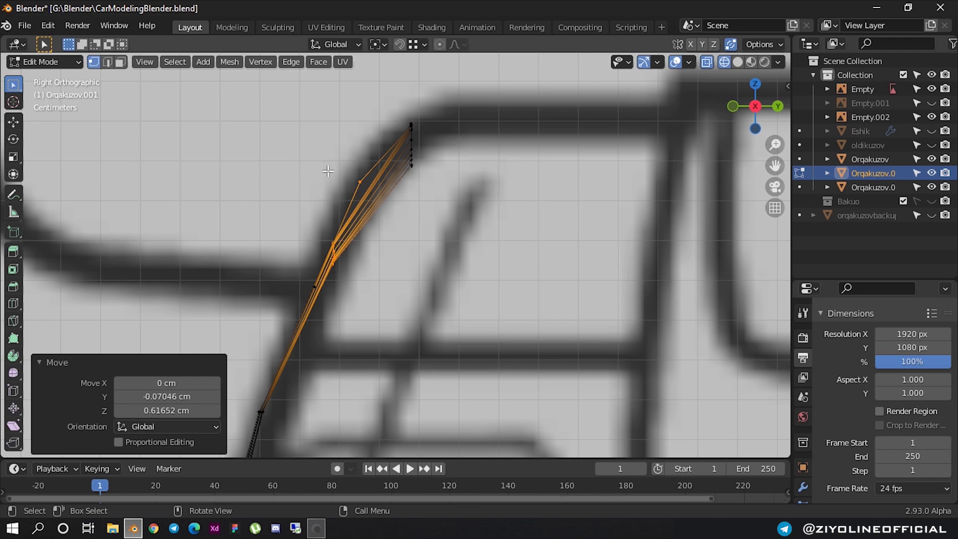
{"action": "left_click", "coordinate": [315, 168]}
{"action": "scroll", "coordinate": [351, 200], "scroll_direction": "down", "scroll_amount": 4}
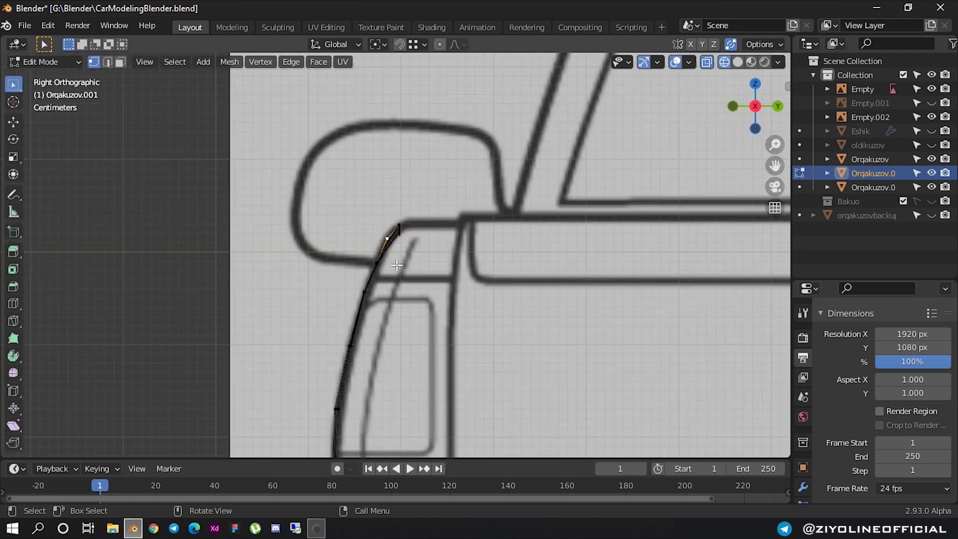
{"action": "middle_click_drag", "start_coordinate": [396, 265], "coordinate": [454, 302]}
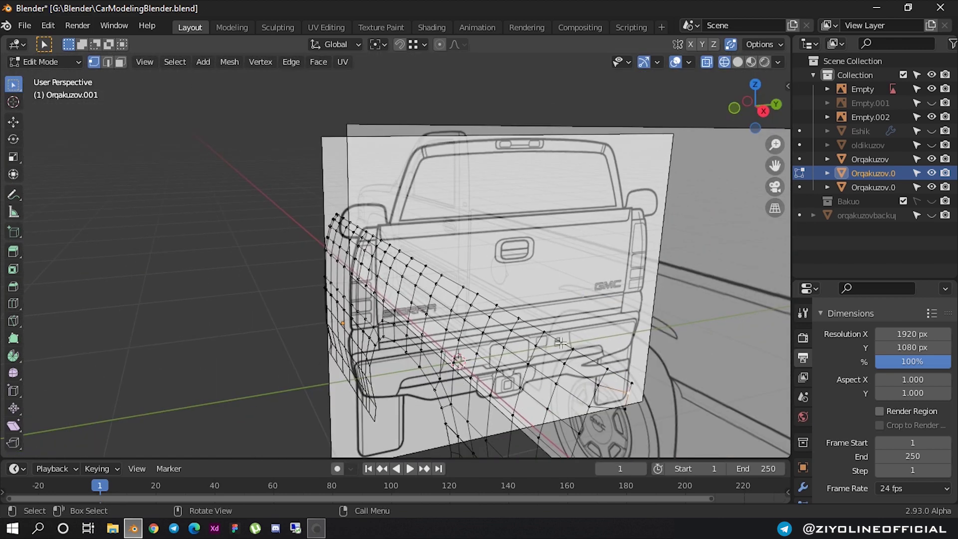
- In Front Orthographic view, move two corner vertices onto the blueprint curve
{"action": "middle_click_drag", "start_coordinate": [600, 354], "coordinate": [573, 321]}
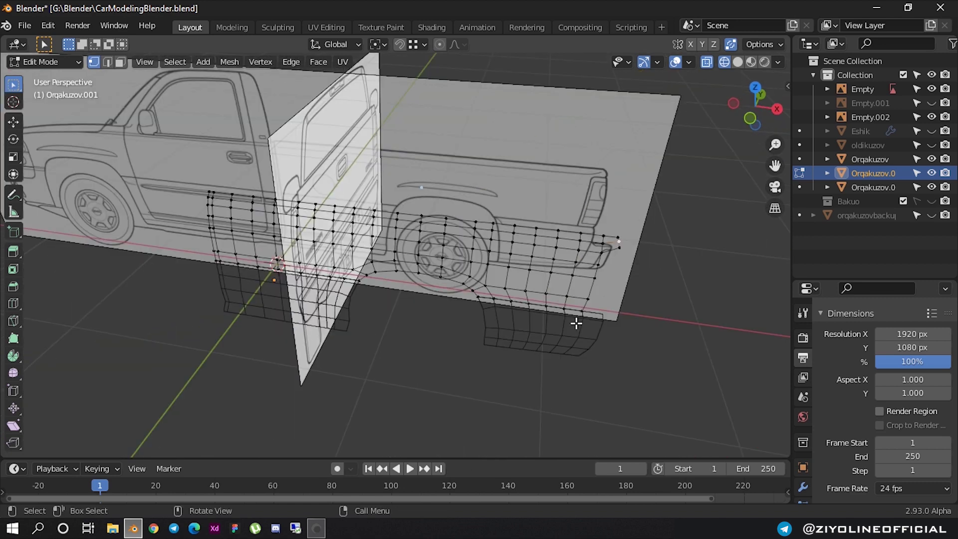
{"action": "left_click", "coordinate": [760, 121]}
{"action": "scroll", "coordinate": [626, 194], "scroll_direction": "up", "scroll_amount": 2}
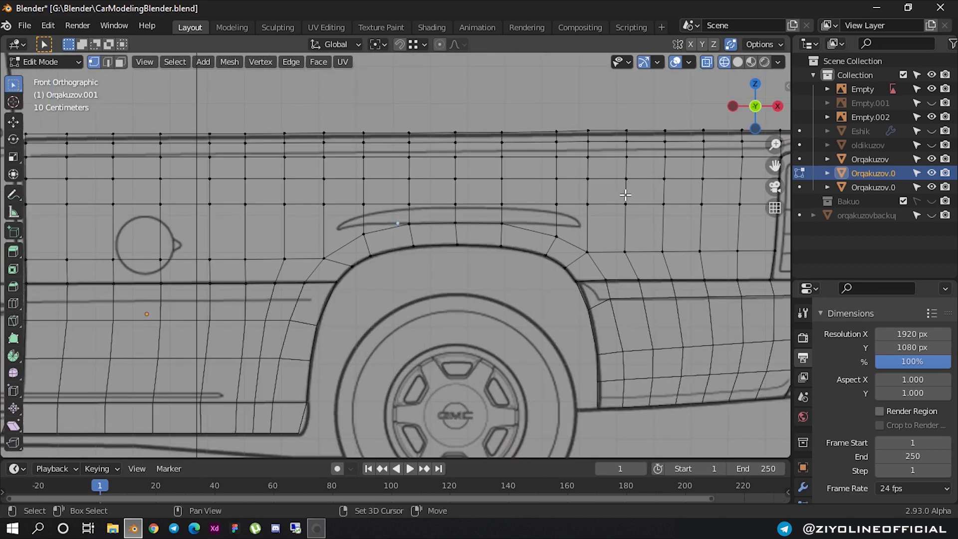
{"action": "scroll", "coordinate": [424, 281], "scroll_direction": "up", "scroll_amount": 2}
{"action": "scroll", "coordinate": [527, 263], "scroll_direction": "up", "scroll_amount": 2}
{"action": "scroll", "coordinate": [496, 255], "scroll_direction": "up", "scroll_amount": 3}
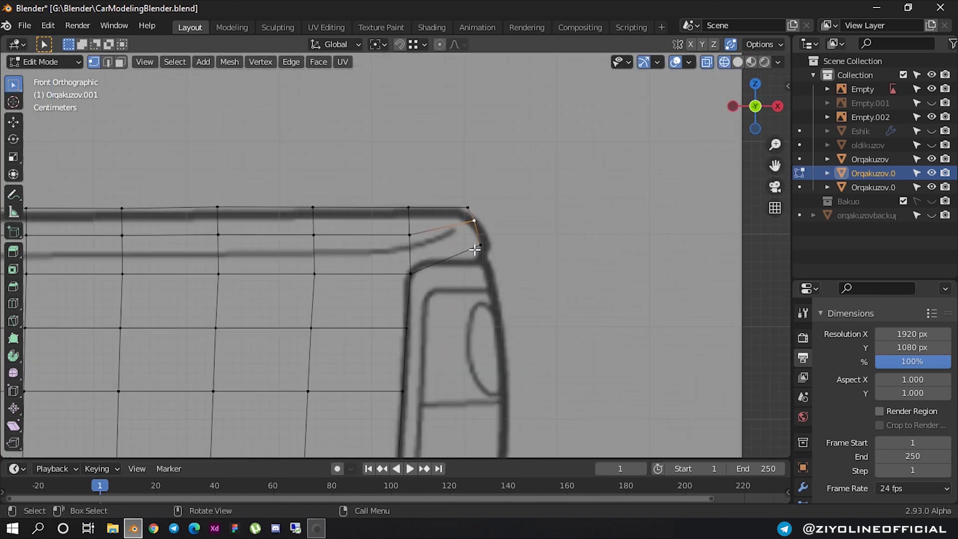
{"action": "scroll", "coordinate": [474, 250], "scroll_direction": "up", "scroll_amount": 3}
{"action": "scroll", "coordinate": [480, 252], "scroll_direction": "up", "scroll_amount": 1}
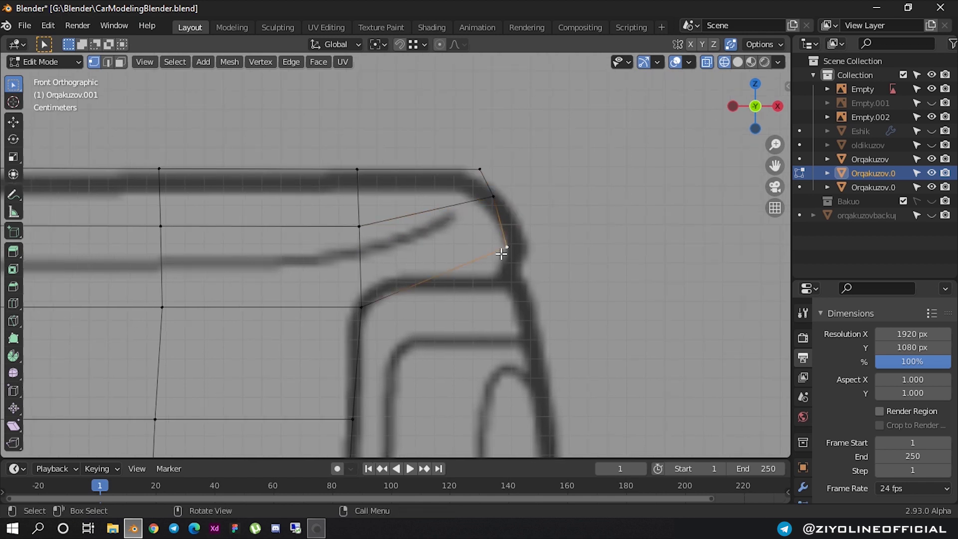
{"action": "key", "text": "g"}
{"action": "left_click", "coordinate": [498, 290]}
{"action": "left_click", "coordinate": [503, 207]}
{"action": "key", "text": "g"}
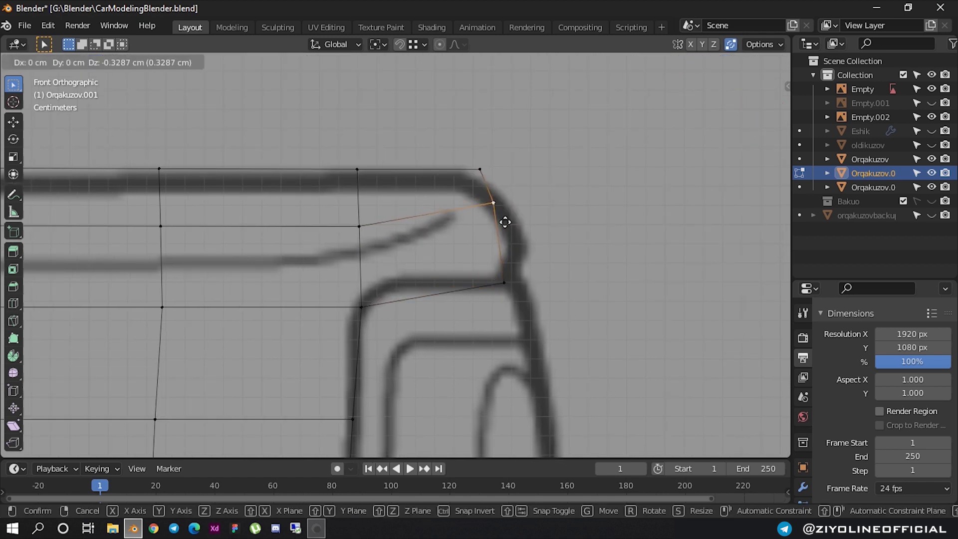
{"action": "left_click", "coordinate": [508, 222]}
- Add a centred edge loop across the corner and raise its lower vertex to the tail-light outline
{"action": "key", "text": "ctrl+r"}
{"action": "left_click", "coordinate": [424, 299]}
{"action": "right_click", "coordinate": [431, 292]}
{"action": "left_click", "coordinate": [431, 292]}
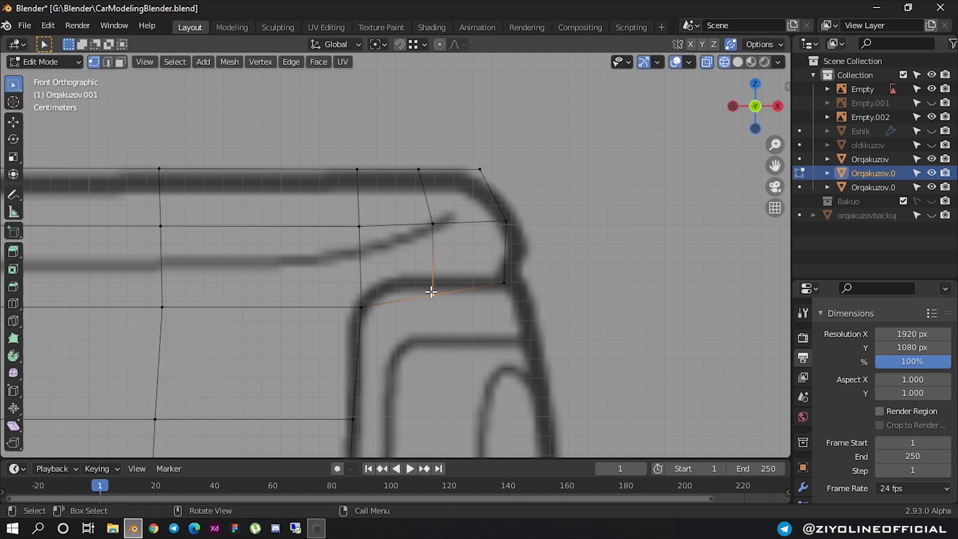
{"action": "key", "text": "g"}
{"action": "left_click", "coordinate": [428, 281]}
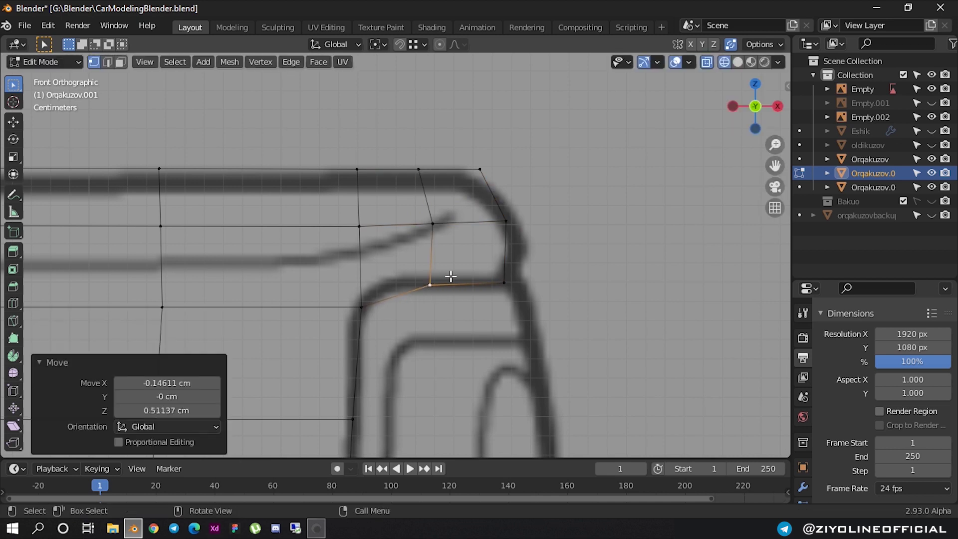
{"action": "scroll", "coordinate": [474, 254], "scroll_direction": "down", "scroll_amount": 2}
{"action": "scroll", "coordinate": [572, 211], "scroll_direction": "down", "scroll_amount": 3}
{"action": "scroll", "coordinate": [572, 211], "scroll_direction": "down", "scroll_amount": 2}
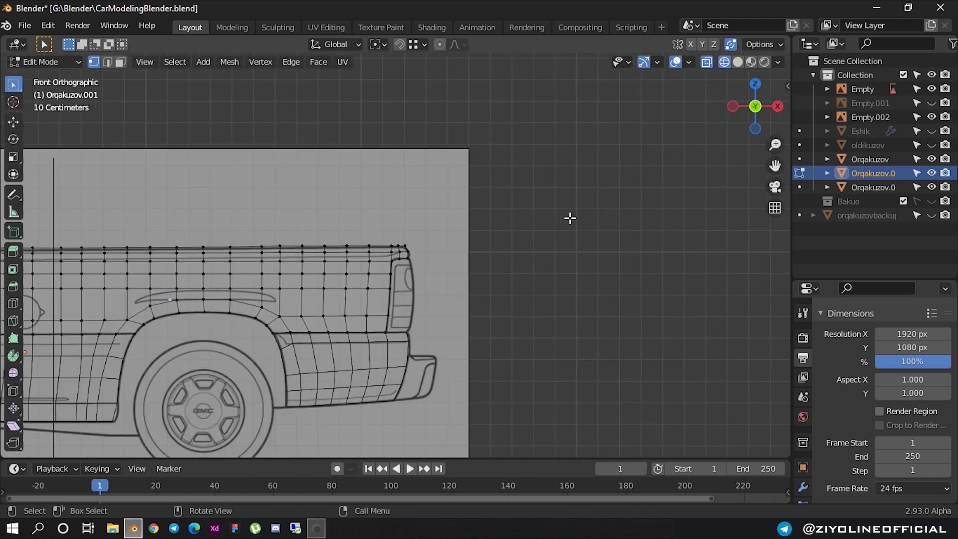
{"action": "scroll", "coordinate": [556, 221], "scroll_direction": "down", "scroll_amount": 1}
{"action": "scroll", "coordinate": [560, 233], "scroll_direction": "down", "scroll_amount": 1}
- Check the reshaped corner from the tailgate view and in 3D, then leave Edit Mode
{"action": "middle_click_drag", "start_coordinate": [599, 257], "coordinate": [424, 265]}
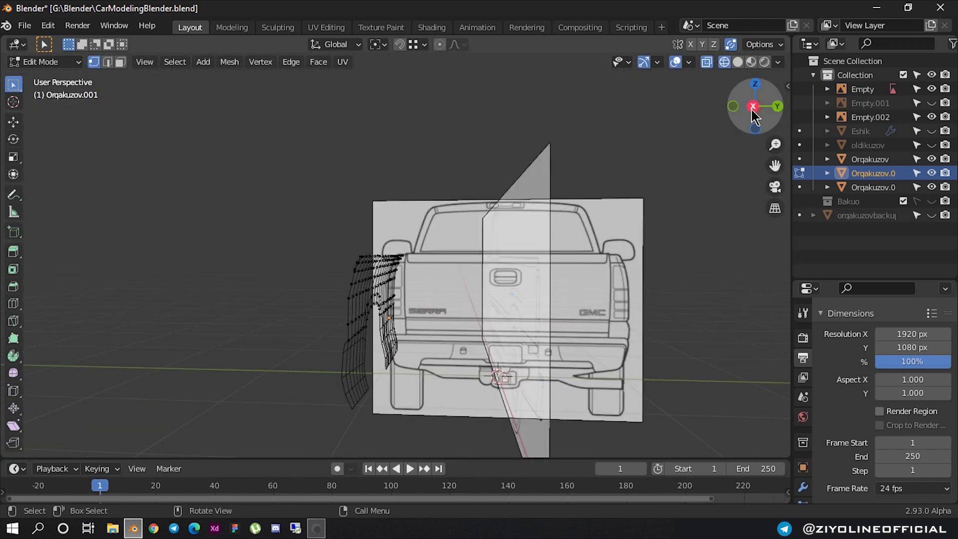
{"action": "left_click", "coordinate": [754, 107]}
{"action": "scroll", "coordinate": [376, 269], "scroll_direction": "up", "scroll_amount": 3}
{"action": "scroll", "coordinate": [372, 266], "scroll_direction": "up", "scroll_amount": 2}
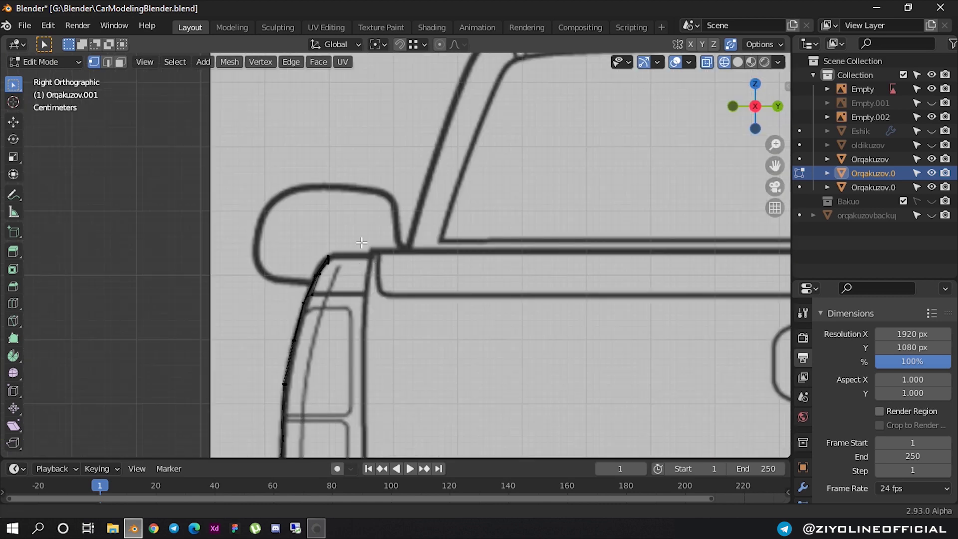
{"action": "scroll", "coordinate": [350, 250], "scroll_direction": "up", "scroll_amount": 1}
{"action": "scroll", "coordinate": [319, 227], "scroll_direction": "up", "scroll_amount": 2}
{"action": "scroll", "coordinate": [299, 226], "scroll_direction": "up", "scroll_amount": 2}
{"action": "scroll", "coordinate": [257, 227], "scroll_direction": "down", "scroll_amount": 5}
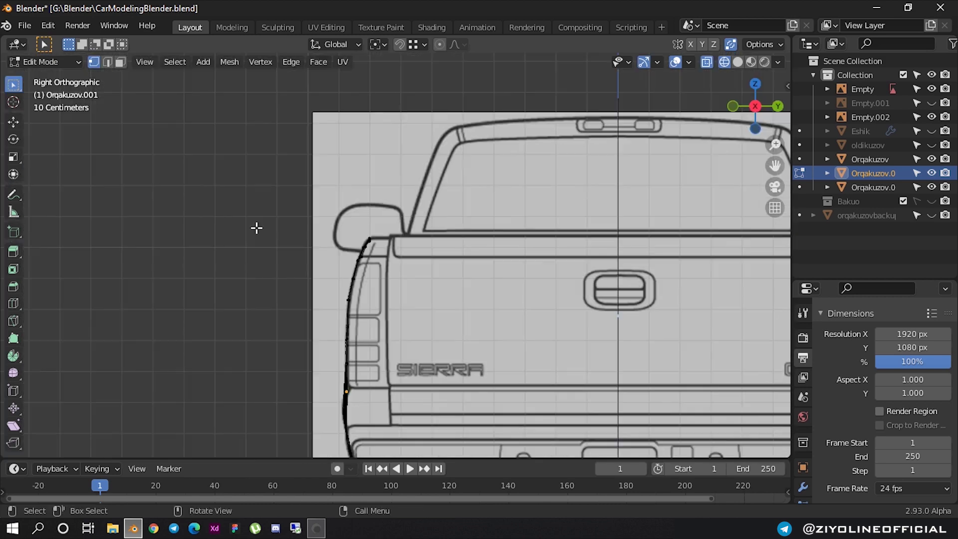
{"action": "scroll", "coordinate": [383, 231], "scroll_direction": "down", "scroll_amount": 5}
{"action": "scroll", "coordinate": [411, 234], "scroll_direction": "up", "scroll_amount": 1}
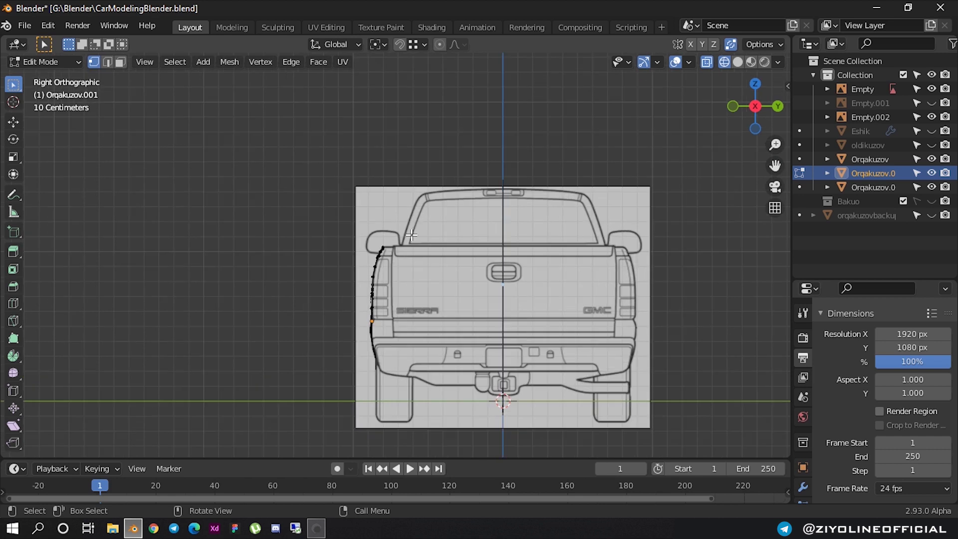
{"action": "scroll", "coordinate": [459, 242], "scroll_direction": "down", "scroll_amount": 5}
{"action": "mouse_move", "coordinate": [460, 242]}
{"action": "middle_mouse_down"}
{"action": "mouse_move", "coordinate": [474, 299]}
{"action": "mouse_move", "coordinate": [447, 329]}
{"action": "middle_mouse_up"}
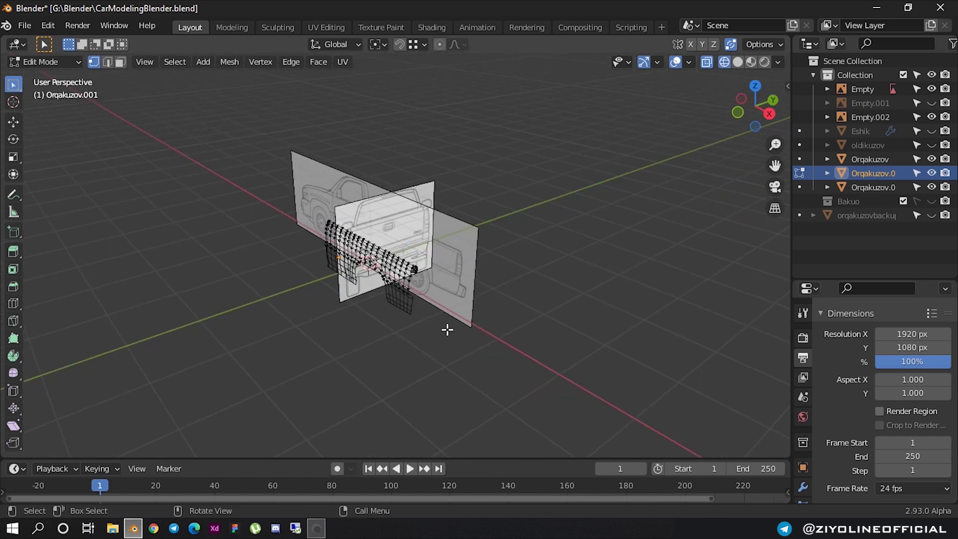
{"action": "key", "text": "Tab"}
- Click through the rear meshes and reference planes, ending with the selection cleared
{"action": "left_click", "coordinate": [429, 375]}
{"action": "left_click", "coordinate": [389, 273]}
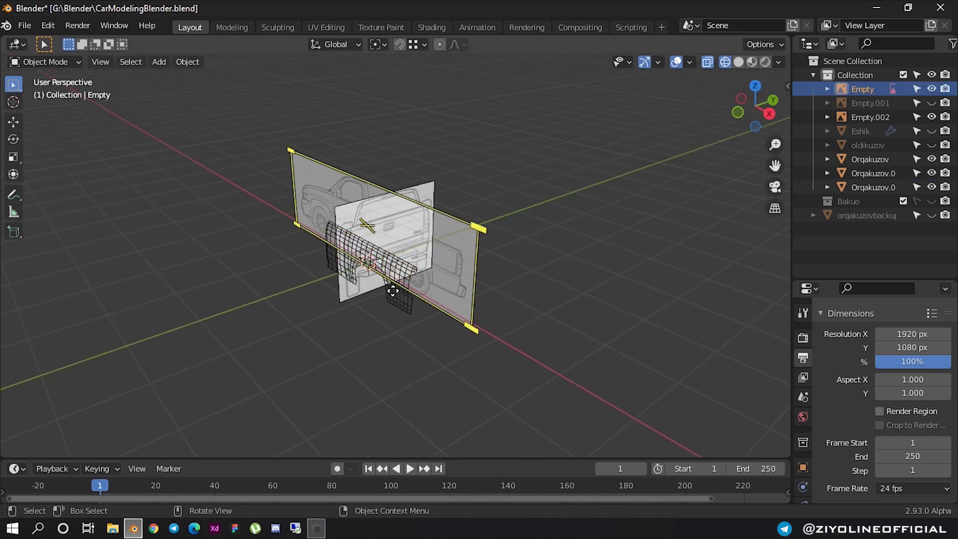
{"action": "left_click", "coordinate": [399, 302]}
{"action": "left_click", "coordinate": [400, 283], "text": "shift"}
{"action": "scroll", "coordinate": [402, 299], "scroll_direction": "up", "scroll_amount": 2}
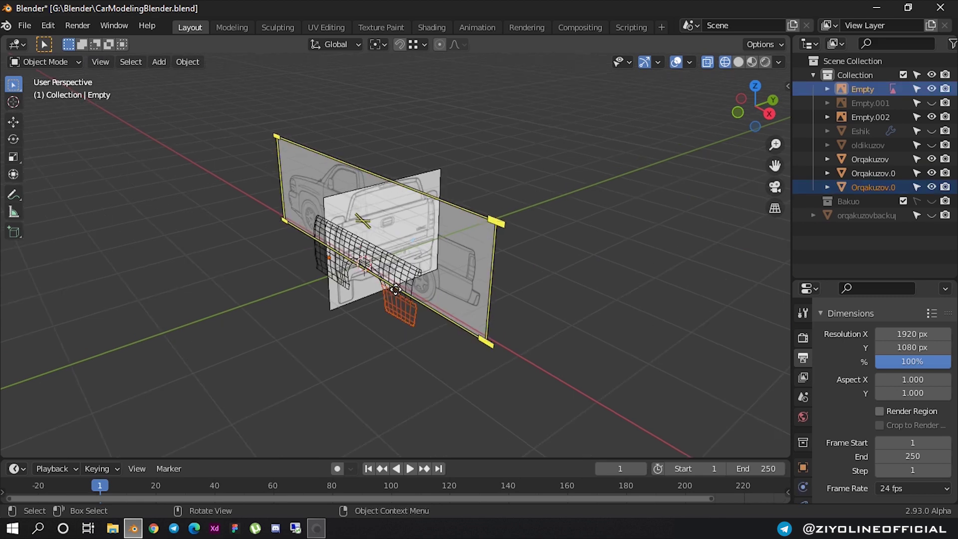
{"action": "scroll", "coordinate": [404, 324], "scroll_direction": "up", "scroll_amount": 2}
{"action": "left_click", "coordinate": [408, 360]}
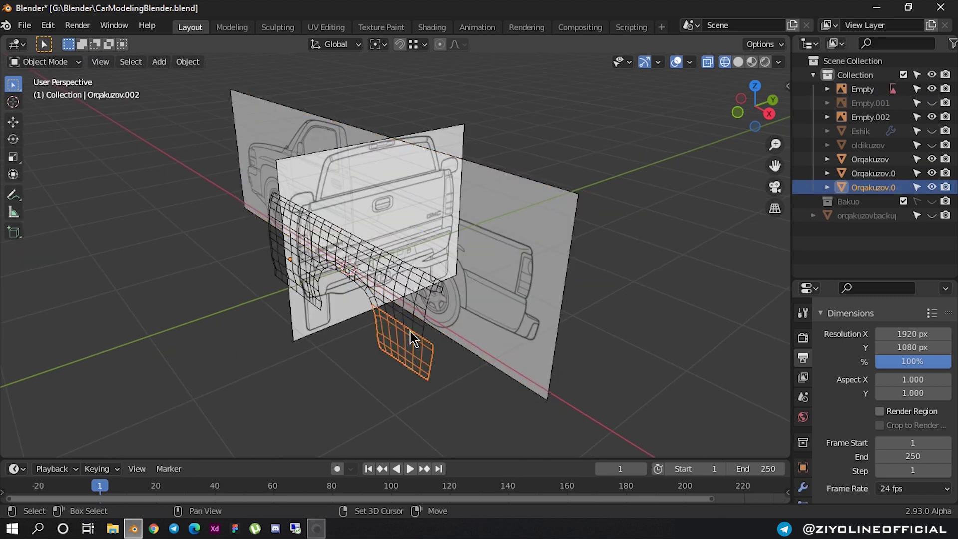
{"action": "left_click", "coordinate": [420, 335], "text": "shift"}
{"action": "left_click", "coordinate": [295, 284], "text": "shift"}
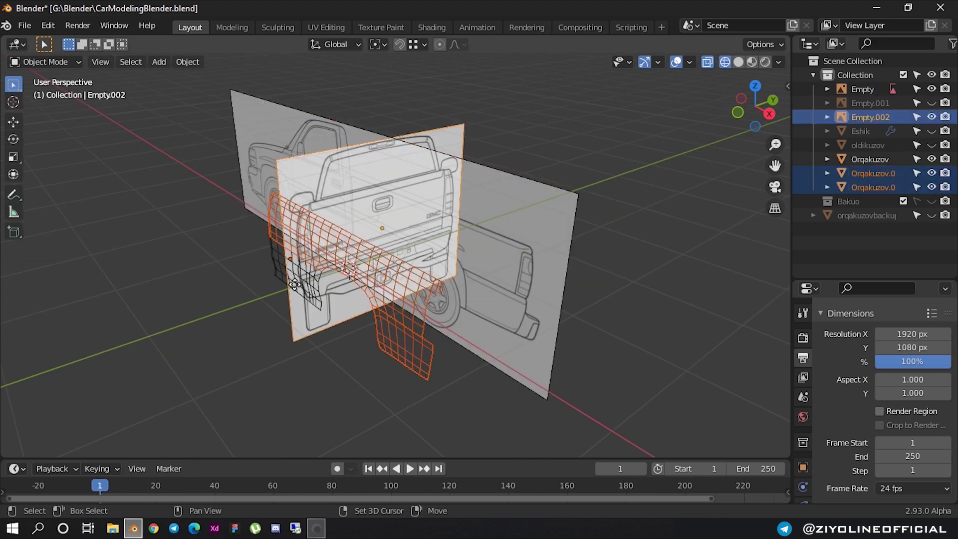
{"action": "left_click", "coordinate": [281, 274], "text": "shift"}
{"action": "left_click", "coordinate": [299, 322], "text": "shift"}
{"action": "mouse_move", "coordinate": [299, 322]}
{"action": "middle_mouse_down"}
{"action": "mouse_move", "coordinate": [265, 319]}
{"action": "mouse_move", "coordinate": [434, 320]}
{"action": "mouse_move", "coordinate": [364, 259]}
{"action": "middle_mouse_up"}
{"action": "left_click", "coordinate": [360, 272], "text": "shift"}
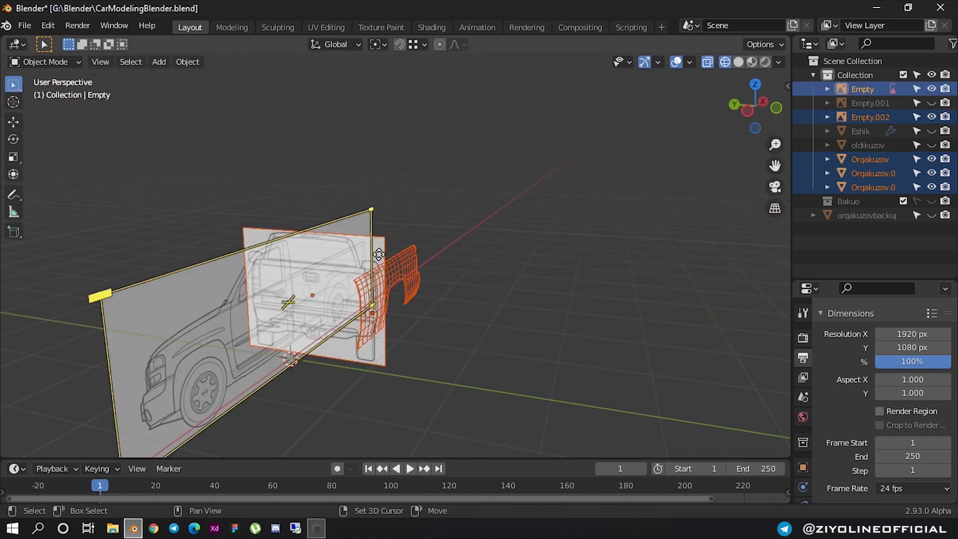
{"action": "left_click", "coordinate": [504, 220]}
- Select the larger bed side mesh, the small lower piece and the Orqakuzov mesh
{"action": "scroll", "coordinate": [456, 276], "scroll_direction": "up", "scroll_amount": 4}
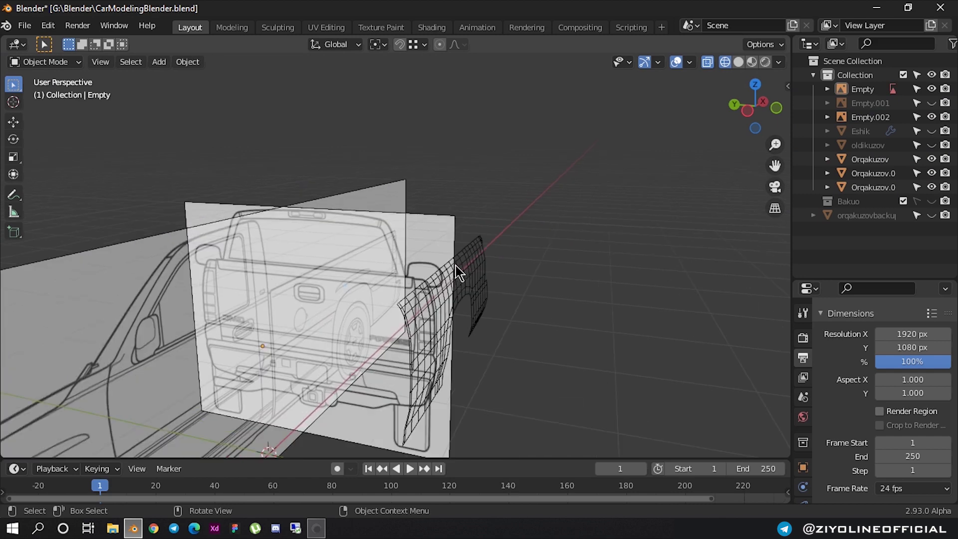
{"action": "left_click", "coordinate": [484, 259], "text": "shift"}
{"action": "left_click", "coordinate": [486, 304], "text": "shift"}
{"action": "middle_click_drag", "start_coordinate": [491, 343], "coordinate": [359, 376]}
{"action": "left_click", "coordinate": [220, 363], "text": "shift"}
{"action": "mouse_move", "coordinate": [220, 363]}
{"action": "middle_mouse_down"}
{"action": "mouse_move", "coordinate": [362, 352]}
{"action": "mouse_move", "coordinate": [410, 337]}
{"action": "middle_mouse_up"}
- Set the three selected meshes' origins to the 3D cursor
{"action": "right_click", "coordinate": [410, 337]}
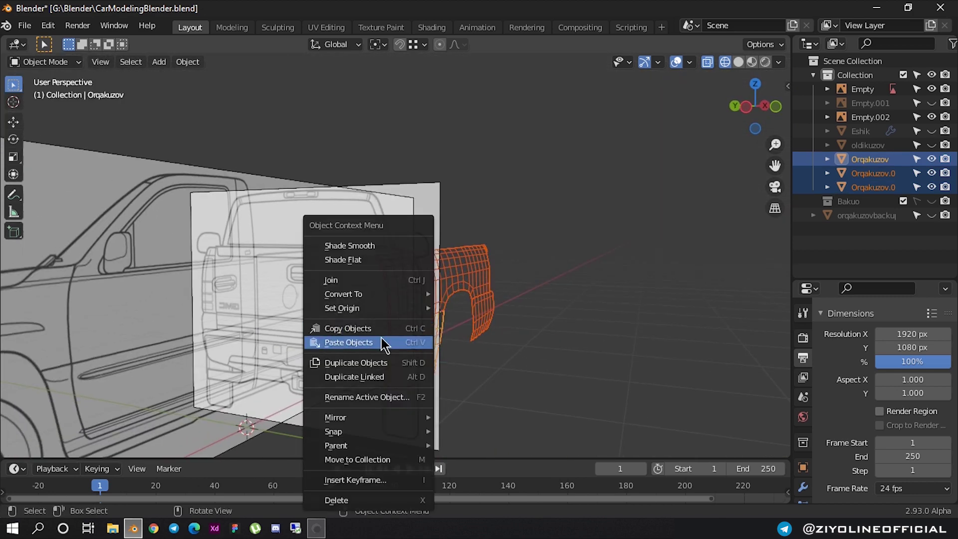
{"action": "left_click", "coordinate": [491, 337]}
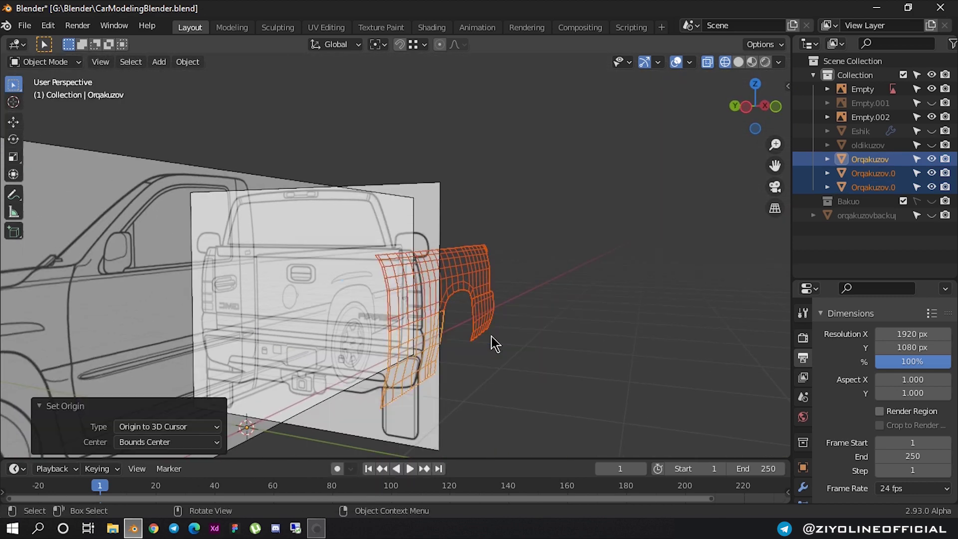
{"action": "scroll", "coordinate": [543, 307], "scroll_direction": "down", "scroll_amount": 3}
{"action": "mouse_move", "coordinate": [597, 278]}
{"action": "middle_mouse_down"}
{"action": "mouse_move", "coordinate": [520, 310]}
{"action": "mouse_move", "coordinate": [577, 299]}
{"action": "middle_mouse_up"}
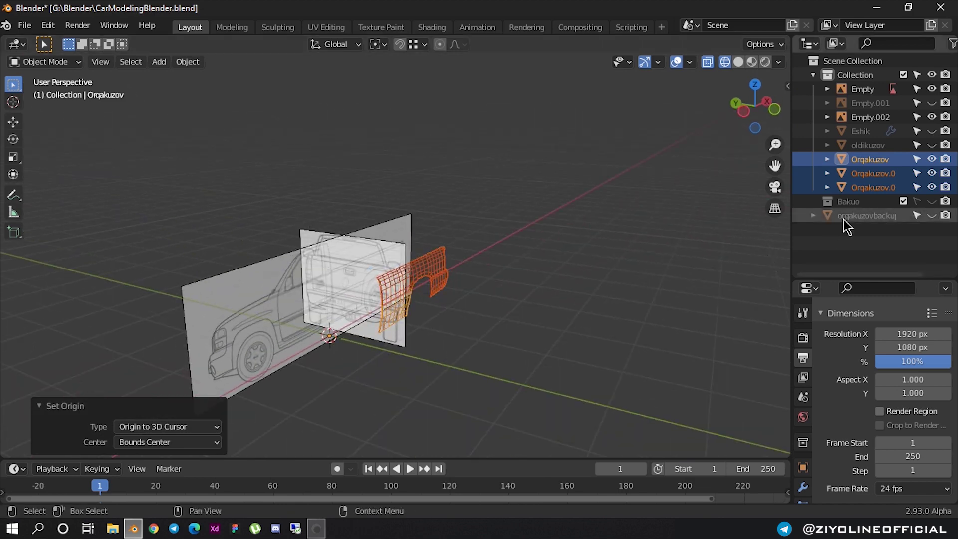
{"action": "scroll", "coordinate": [803, 430], "scroll_direction": "down", "scroll_amount": 5}
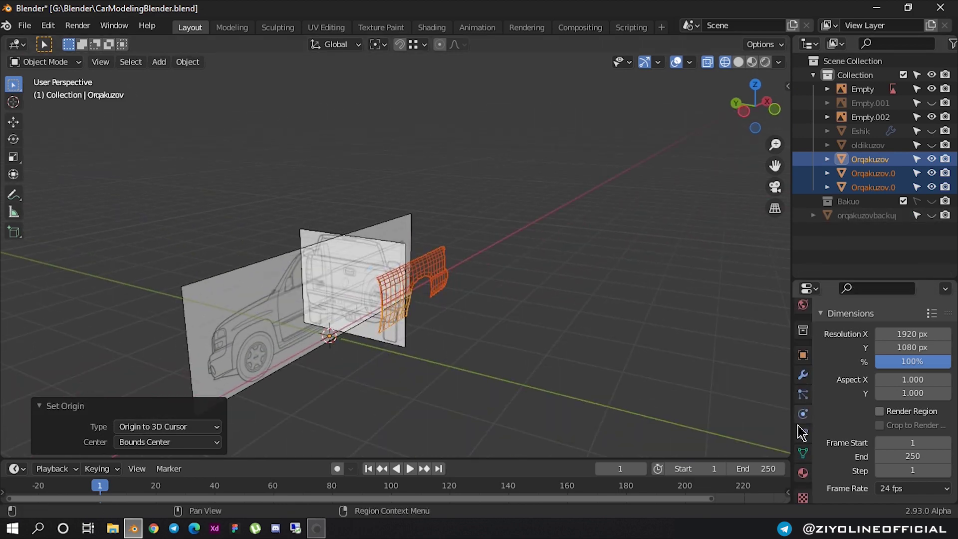
{"action": "left_click", "coordinate": [802, 376]}
- Add a Mirror modifier to the Orqakuzov mesh with X-axis mirroring turned off
{"action": "left_click", "coordinate": [849, 337]}
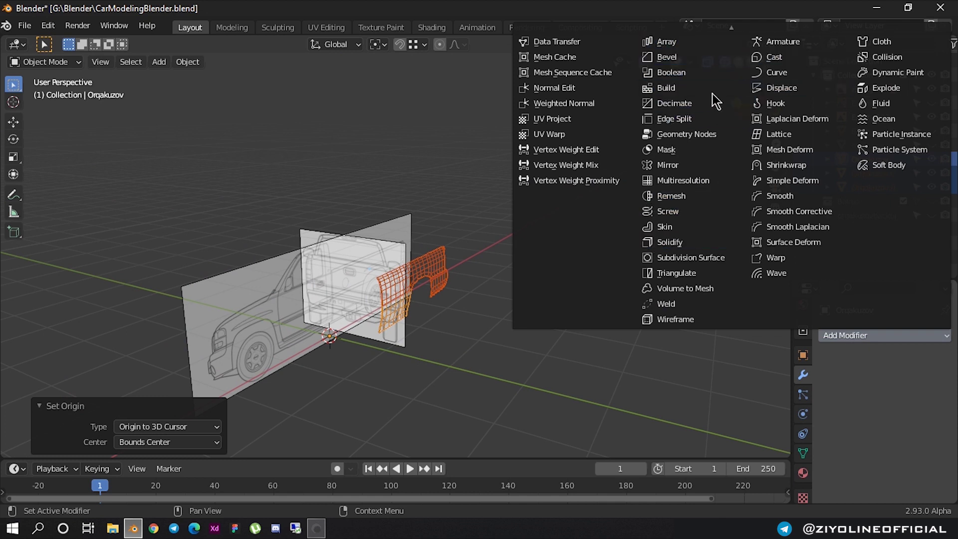
{"action": "left_click", "coordinate": [670, 166]}
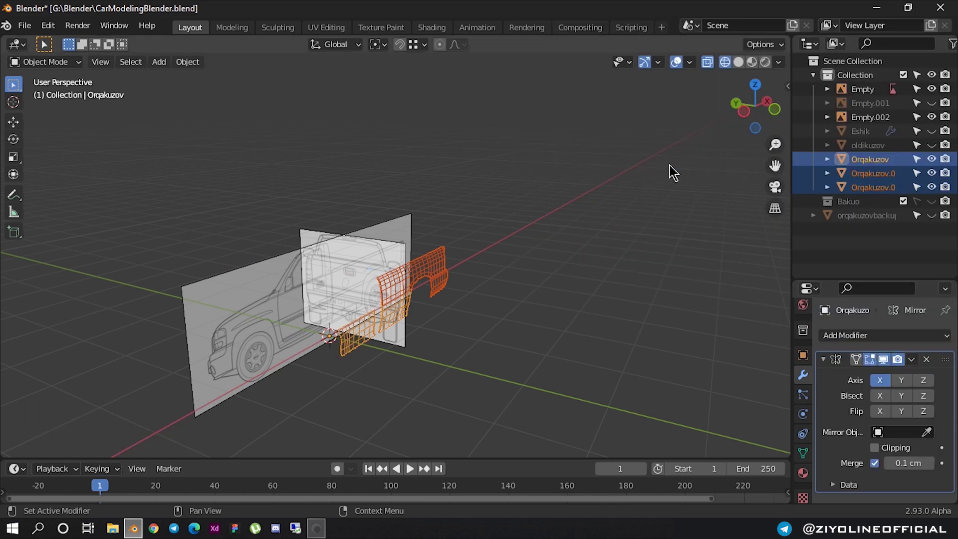
{"action": "left_click", "coordinate": [886, 381]}
{"action": "mouse_move", "coordinate": [422, 354]}
{"action": "middle_mouse_down"}
{"action": "mouse_move", "coordinate": [406, 331]}
{"action": "mouse_move", "coordinate": [526, 351]}
{"action": "mouse_move", "coordinate": [399, 349]}
{"action": "mouse_move", "coordinate": [371, 289]}
{"action": "middle_mouse_up"}
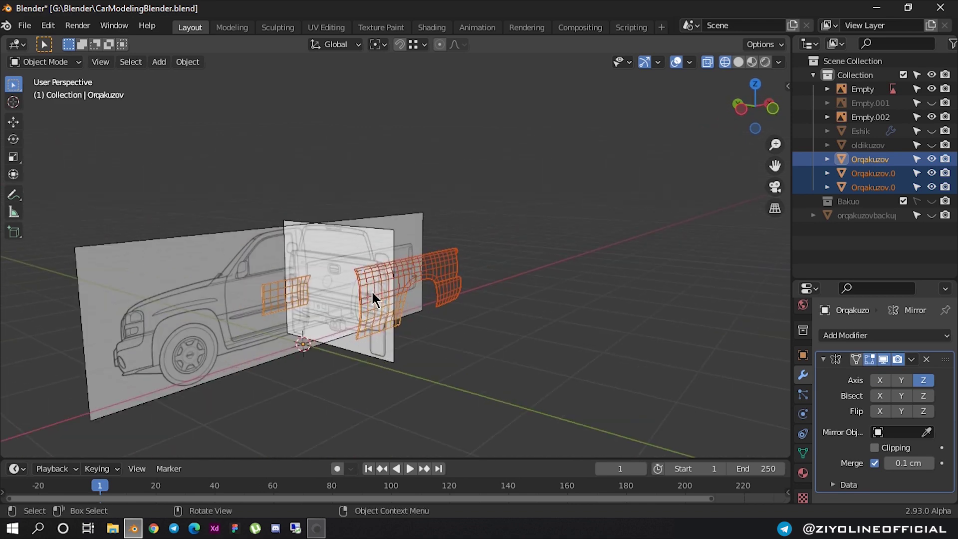
{"action": "scroll", "coordinate": [372, 298], "scroll_direction": "up", "scroll_amount": 2}
{"action": "scroll", "coordinate": [387, 292], "scroll_direction": "down", "scroll_amount": 1}
{"action": "scroll", "coordinate": [398, 313], "scroll_direction": "up", "scroll_amount": 1}
{"action": "scroll", "coordinate": [474, 314], "scroll_direction": "up", "scroll_amount": 2}
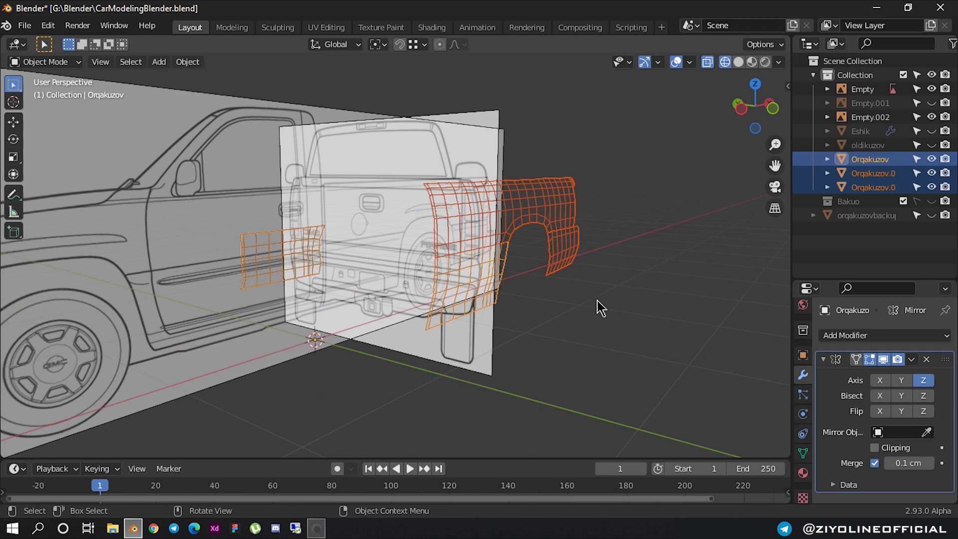
{"action": "middle_click_drag", "start_coordinate": [597, 300], "coordinate": [579, 312]}
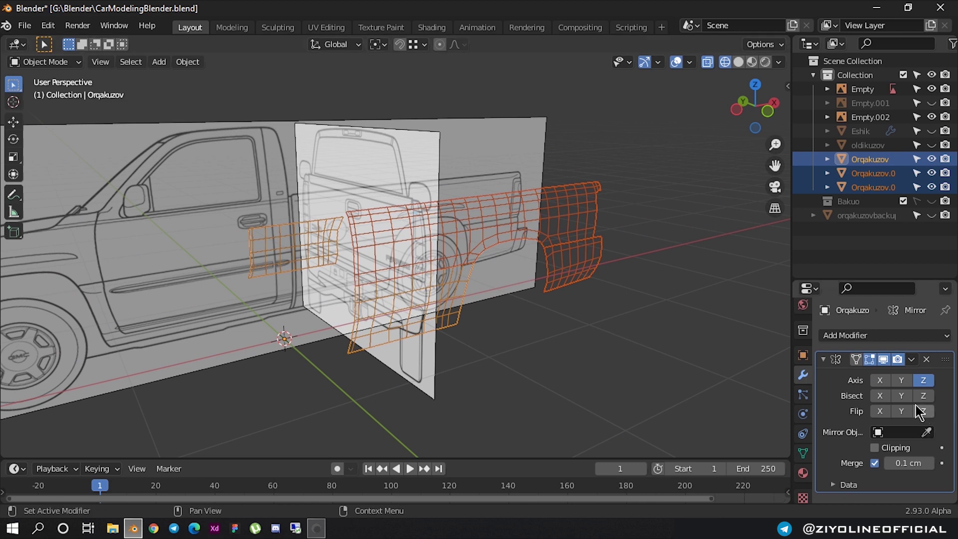
- Enable mirror clipping and use Copy to Selected to give the other meshes the modifier
{"action": "left_click", "coordinate": [882, 447]}
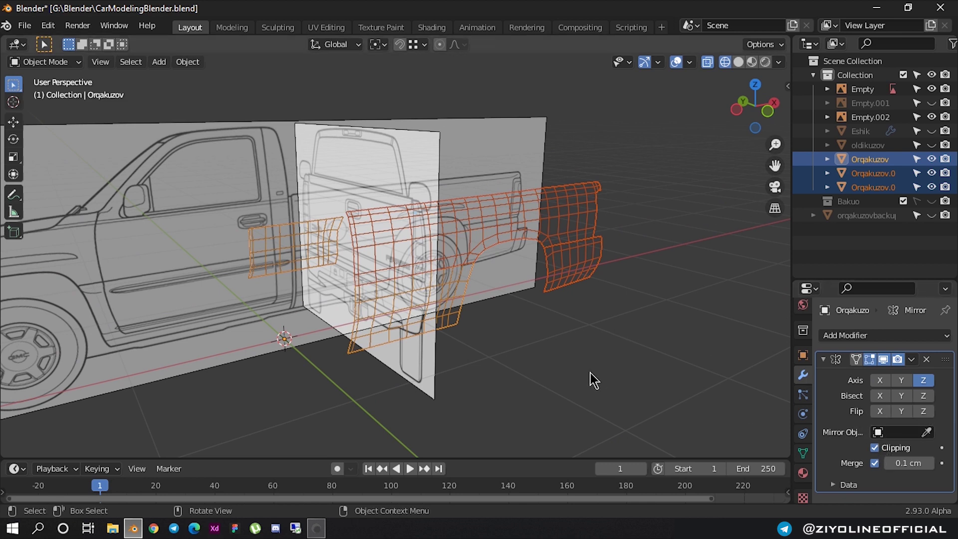
{"action": "left_click", "coordinate": [912, 360]}
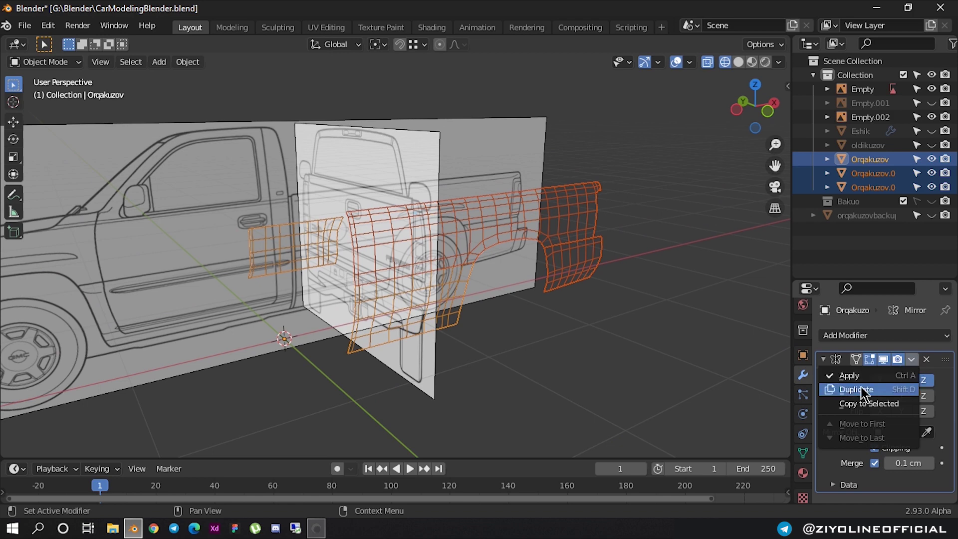
{"action": "left_click", "coordinate": [864, 405]}
{"action": "left_click", "coordinate": [578, 374]}
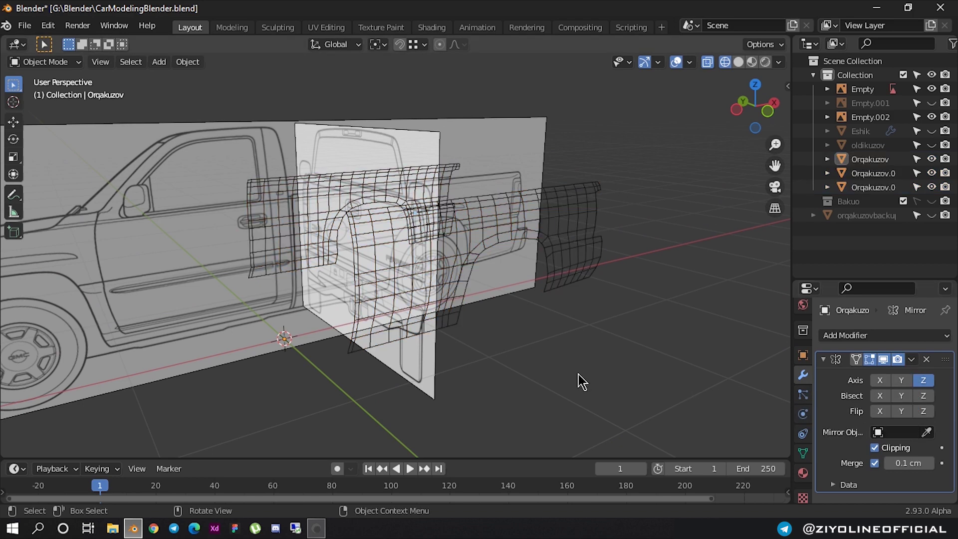
{"action": "mouse_move", "coordinate": [590, 328]}
{"action": "middle_mouse_down"}
{"action": "mouse_move", "coordinate": [660, 324]}
{"action": "mouse_move", "coordinate": [438, 316]}
{"action": "mouse_move", "coordinate": [578, 368]}
{"action": "mouse_move", "coordinate": [528, 331]}
{"action": "mouse_move", "coordinate": [372, 325]}
{"action": "mouse_move", "coordinate": [440, 338]}
{"action": "mouse_move", "coordinate": [349, 229]}
{"action": "middle_mouse_up"}
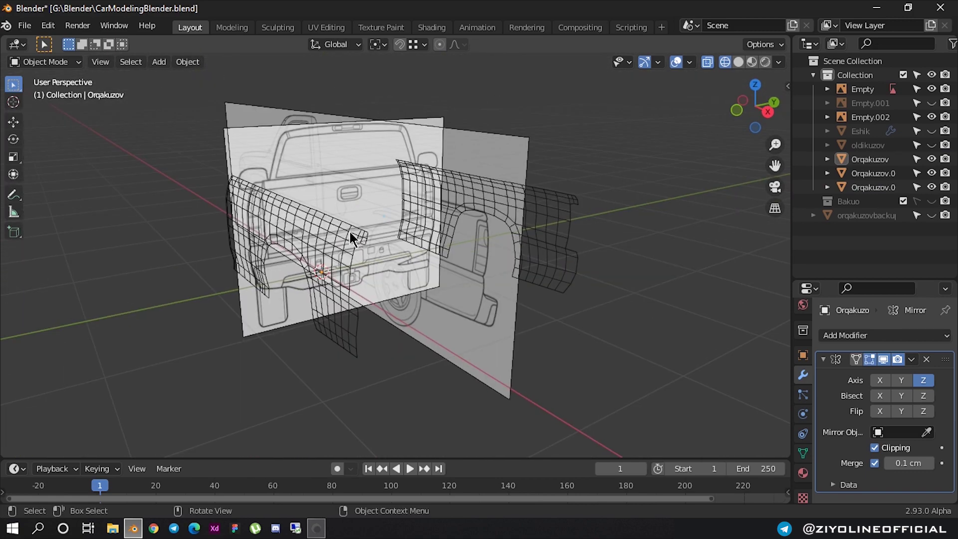
{"action": "left_click", "coordinate": [347, 230]}
- Drag the Outliner border up to enlarge Properties, check Transform, and reselect Orqakuzov.001
{"action": "middle_click_drag", "start_coordinate": [495, 250], "coordinate": [492, 256]}
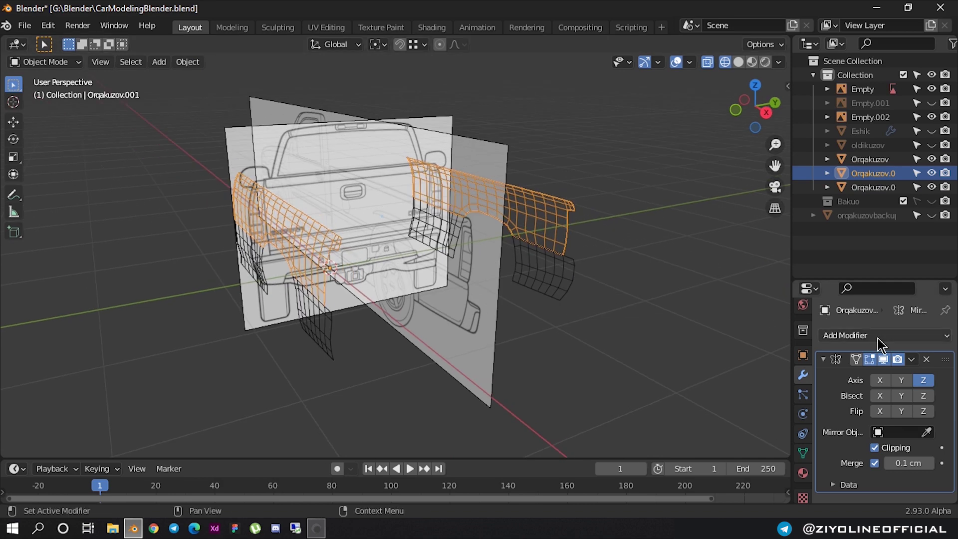
{"action": "left_click_drag", "start_coordinate": [859, 280], "coordinate": [854, 162]}
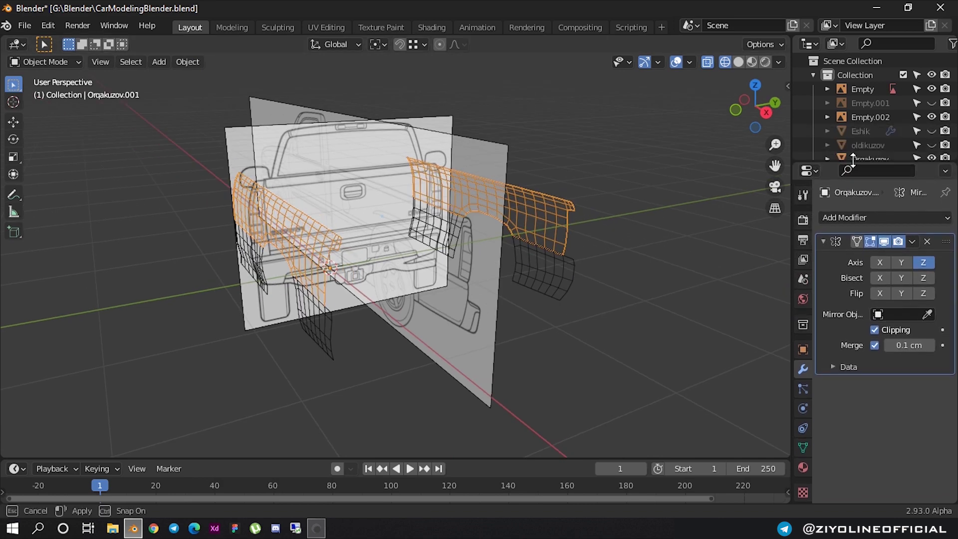
{"action": "mouse_move", "coordinate": [854, 162]}
{"action": "left_mouse_down"}
{"action": "mouse_move", "coordinate": [857, 148]}
{"action": "mouse_move", "coordinate": [857, 157]}
{"action": "left_mouse_up"}
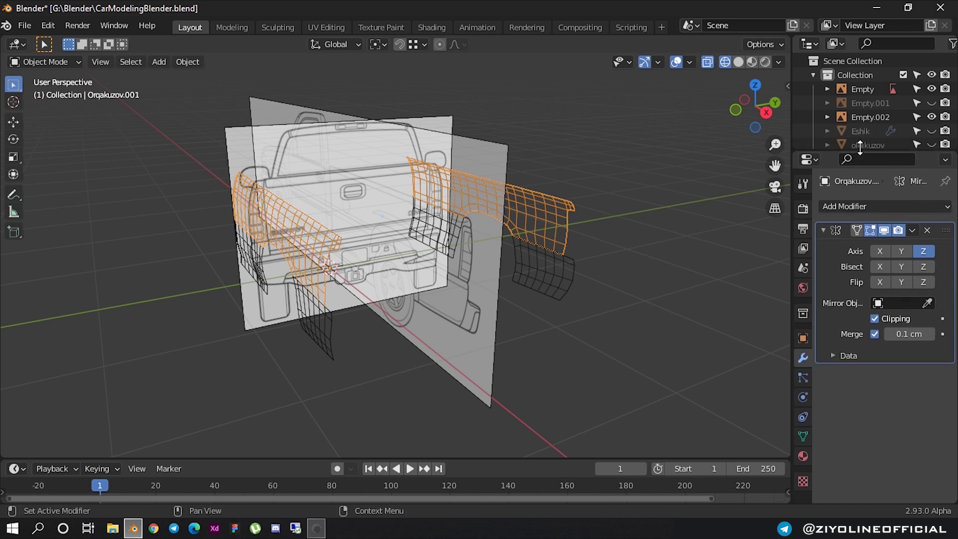
{"action": "scroll", "coordinate": [859, 97], "scroll_direction": "down", "scroll_amount": 5}
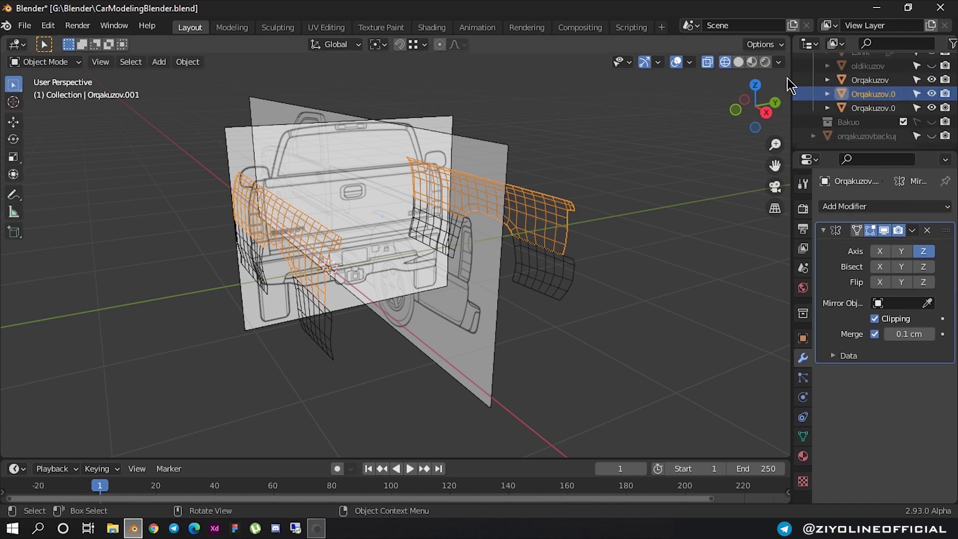
{"action": "key", "text": "n"}
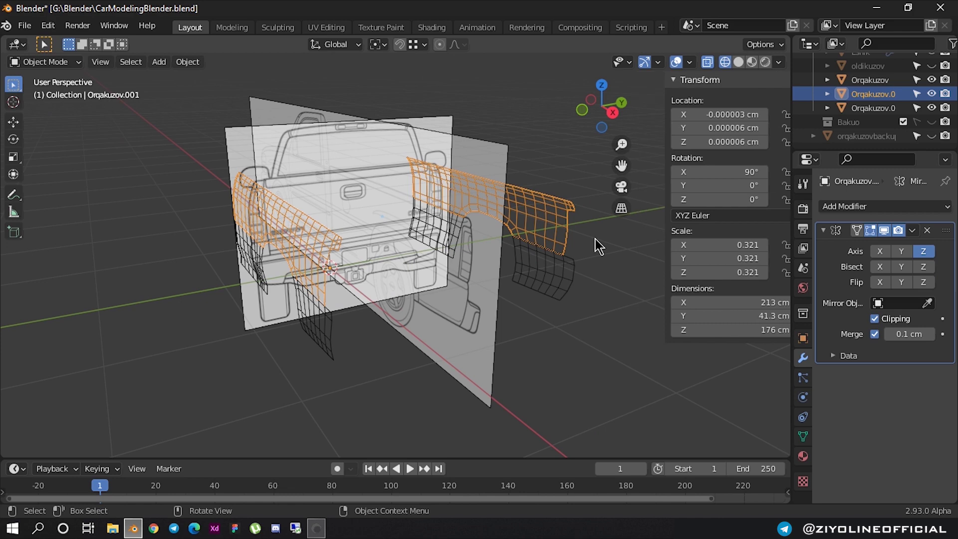
{"action": "key", "text": "n"}
{"action": "left_click", "coordinate": [546, 265]}
{"action": "left_click", "coordinate": [552, 229]}
{"action": "middle_click_drag", "start_coordinate": [552, 229], "coordinate": [548, 267]}
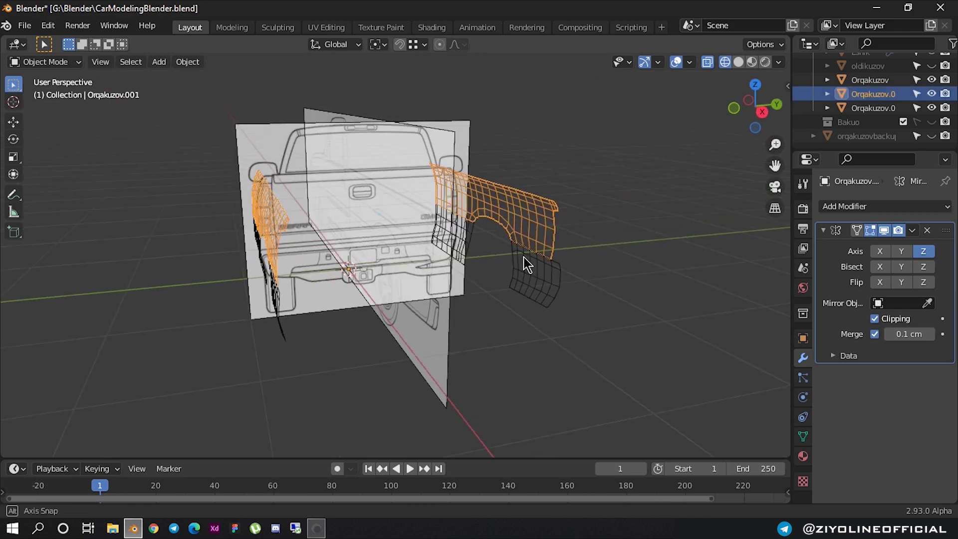
- Put Orqakuzov.001 in edge-select Edit Mode, viewed in Right Orthographic at the tailgate corner
{"action": "key", "text": "Tab"}
{"action": "middle_click_drag", "start_coordinate": [402, 251], "coordinate": [574, 235]}
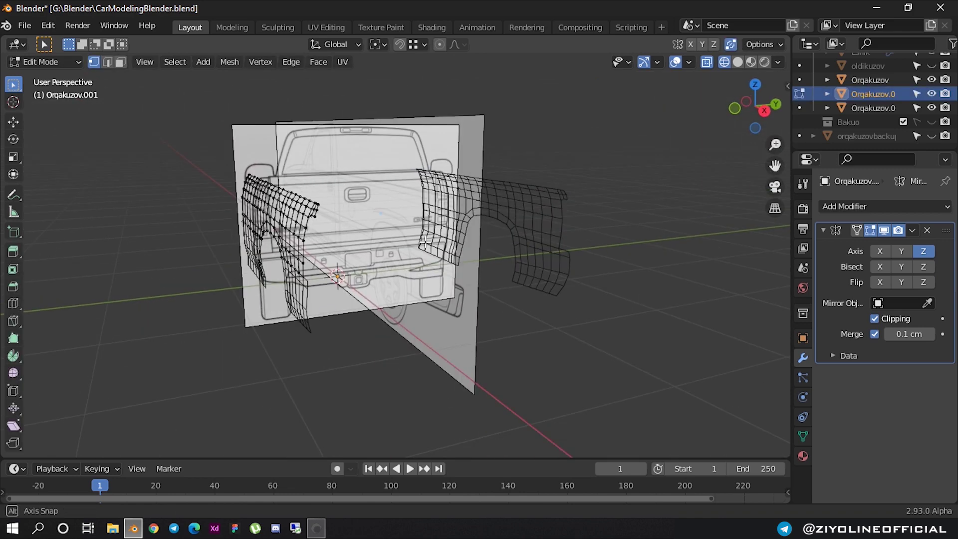
{"action": "middle_click_drag", "start_coordinate": [707, 125], "coordinate": [418, 212]}
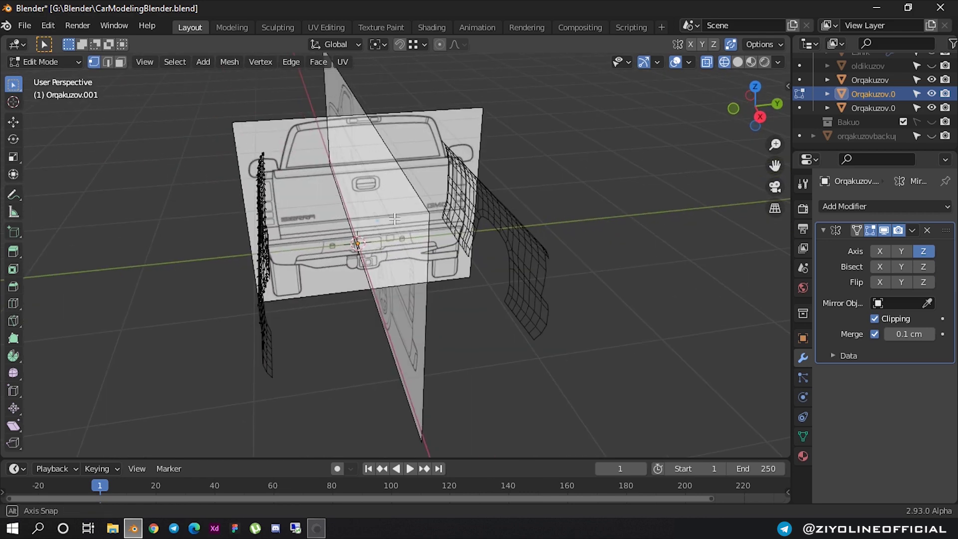
{"action": "middle_click_drag", "start_coordinate": [418, 211], "coordinate": [459, 223]}
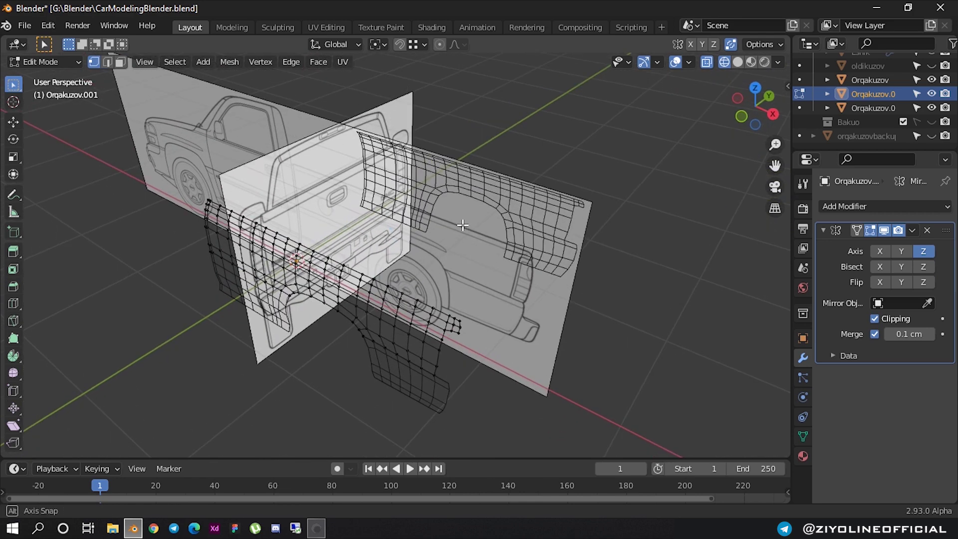
{"action": "key", "text": "2"}
{"action": "scroll", "coordinate": [421, 313], "scroll_direction": "up", "scroll_amount": 3}
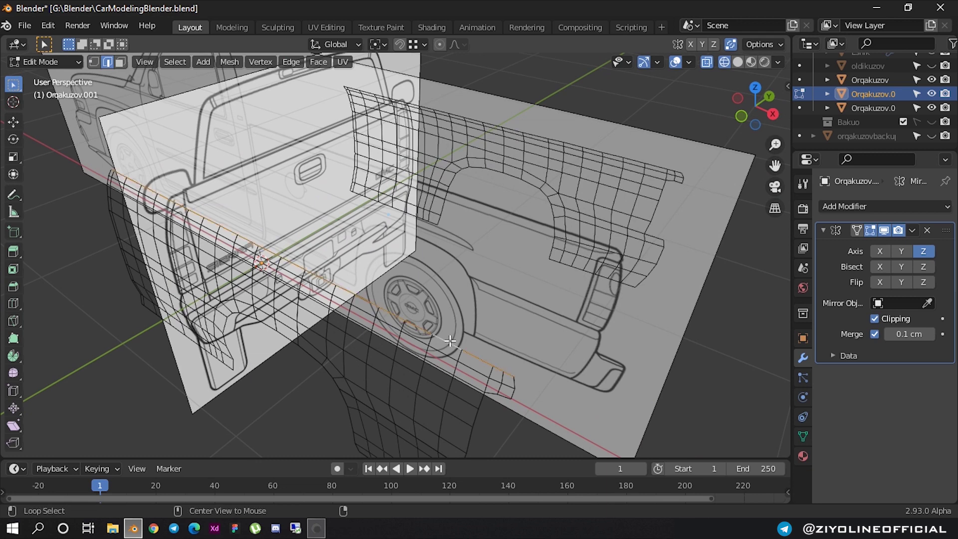
{"action": "middle_click_drag", "start_coordinate": [450, 341], "coordinate": [599, 184]}
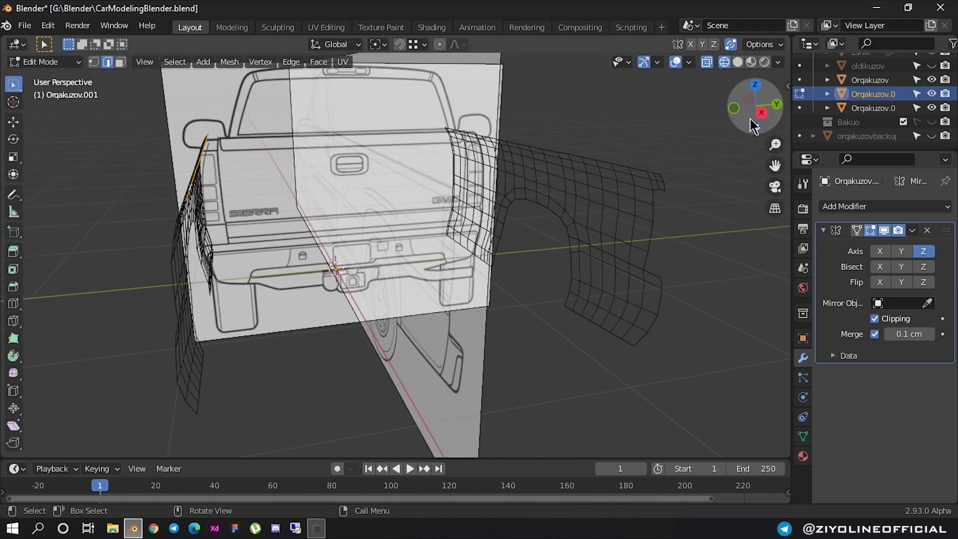
{"action": "left_click", "coordinate": [761, 114]}
{"action": "scroll", "coordinate": [346, 146], "scroll_direction": "up", "scroll_amount": 6}
{"action": "middle_click_drag", "start_coordinate": [168, 153], "coordinate": [466, 363], "text": "shift"}
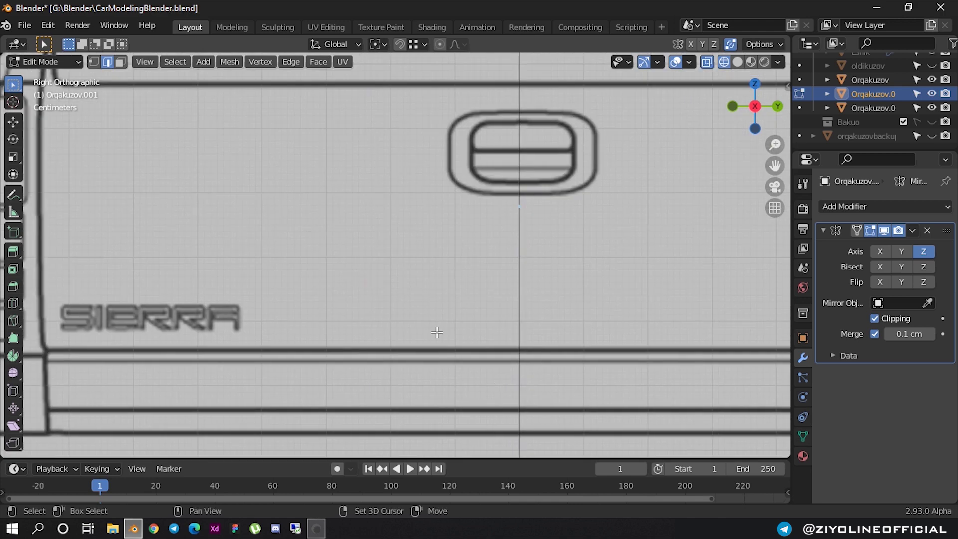
- Extrude the tailgate's upper-left corner edge 6.6273 cm along Y on the top rail
{"action": "scroll", "coordinate": [345, 173], "scroll_direction": "up", "scroll_amount": 2}
{"action": "middle_click_drag", "start_coordinate": [345, 173], "coordinate": [391, 214], "text": "shift"}
{"action": "key", "text": "g"}
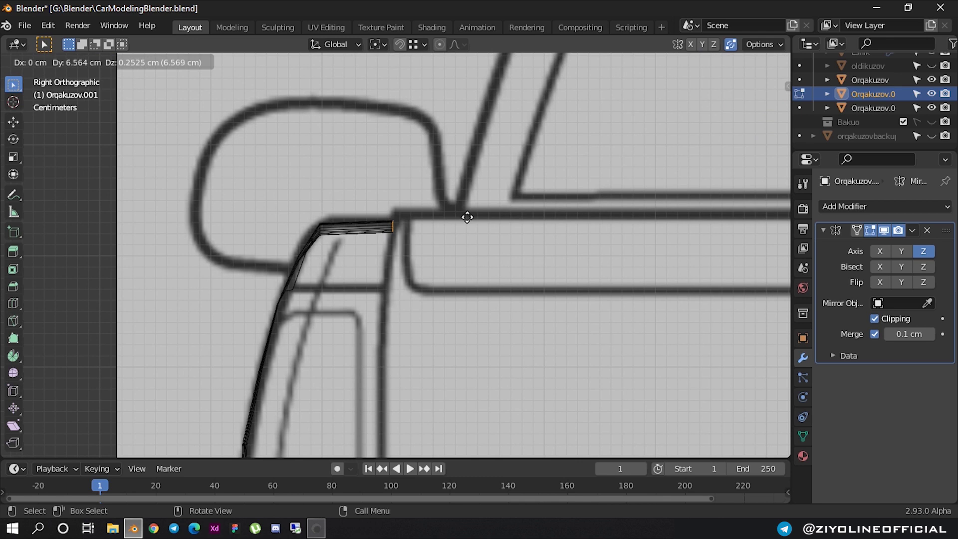
{"action": "key", "text": "x"}
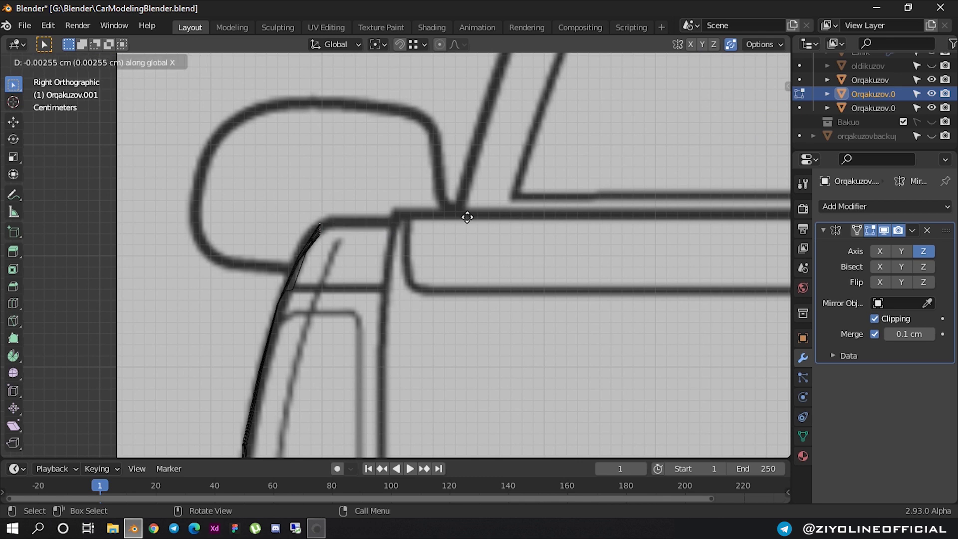
{"action": "key", "text": "y"}
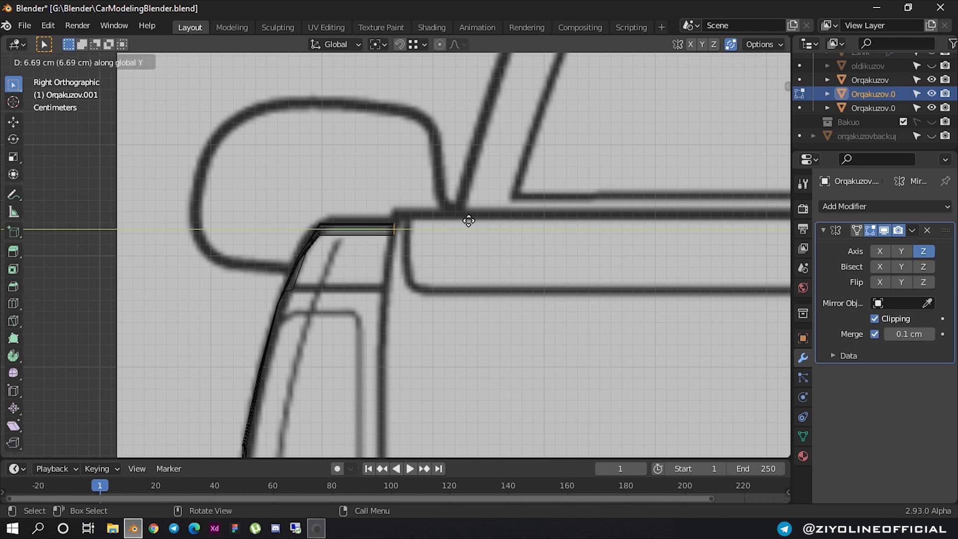
{"action": "left_click", "coordinate": [468, 218]}
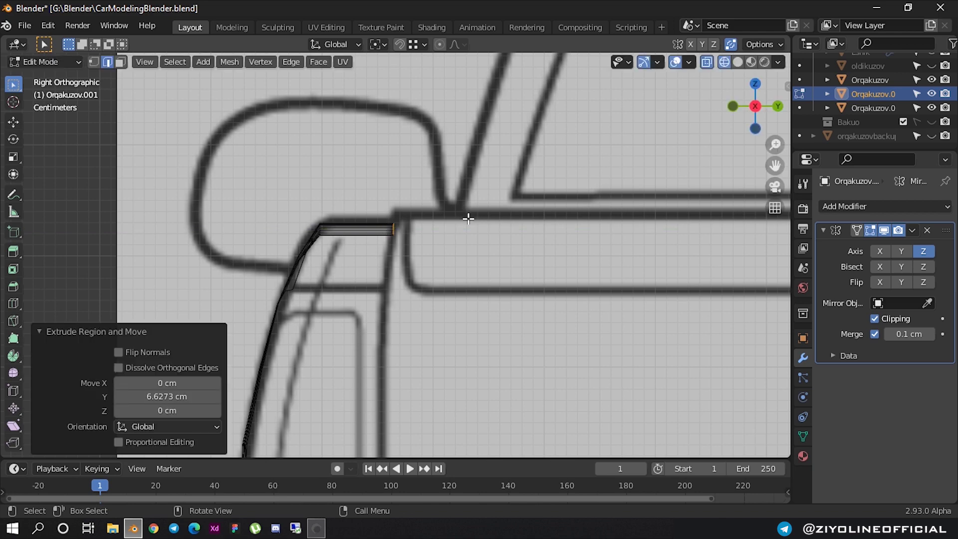
{"action": "scroll", "coordinate": [467, 214], "scroll_direction": "down", "scroll_amount": 6}
{"action": "scroll", "coordinate": [434, 243], "scroll_direction": "down", "scroll_amount": 2}
{"action": "scroll", "coordinate": [424, 243], "scroll_direction": "up", "scroll_amount": 2}
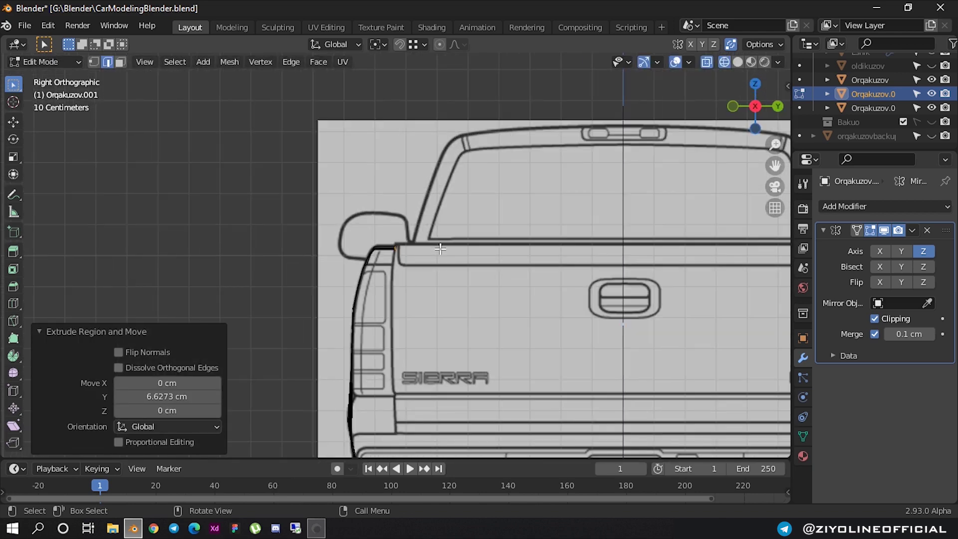
{"action": "scroll", "coordinate": [426, 243], "scroll_direction": "up", "scroll_amount": 4}
{"action": "scroll", "coordinate": [428, 241], "scroll_direction": "up", "scroll_amount": 4}
{"action": "scroll", "coordinate": [407, 236], "scroll_direction": "down", "scroll_amount": 5}
{"action": "mouse_move", "coordinate": [407, 237]}
{"action": "middle_mouse_down"}
{"action": "mouse_move", "coordinate": [606, 270]}
{"action": "mouse_move", "coordinate": [586, 260]}
{"action": "middle_mouse_up"}
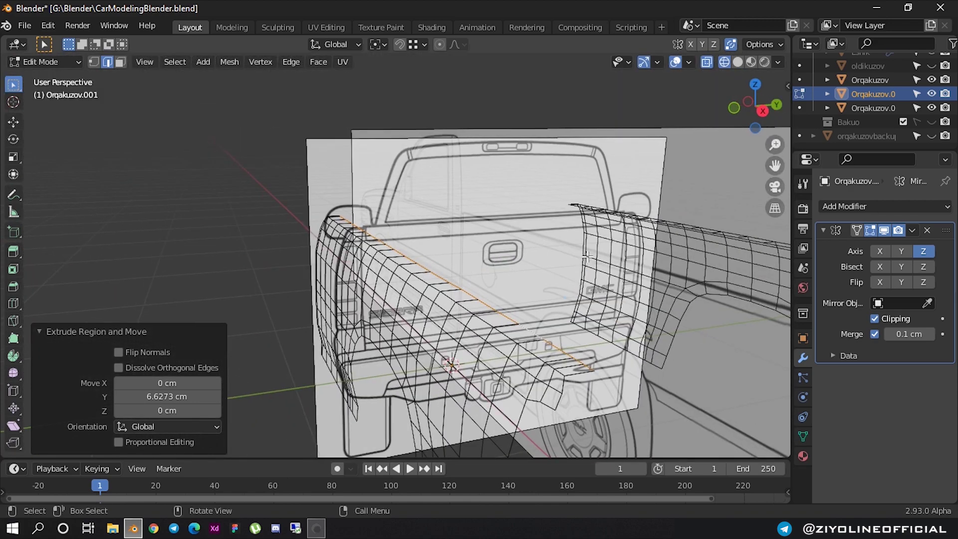
- From a straight tailgate view, raise the strip's end edge 0.338 cm along Z
{"action": "key", "text": "KP_1"}
{"action": "key", "text": "KP_9"}
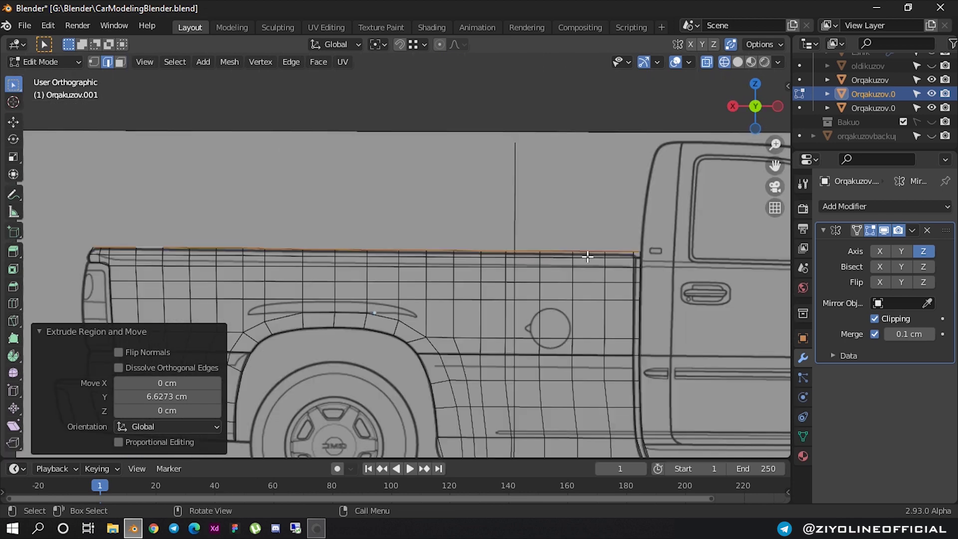
{"action": "key", "text": "KP_3"}
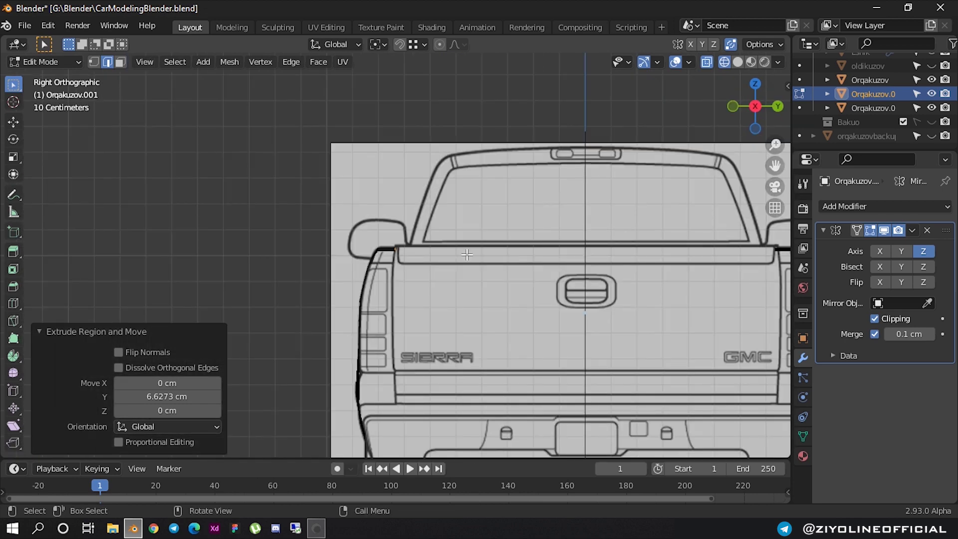
{"action": "scroll", "coordinate": [467, 255], "scroll_direction": "up", "scroll_amount": 3}
{"action": "scroll", "coordinate": [399, 240], "scroll_direction": "up", "scroll_amount": 2}
{"action": "scroll", "coordinate": [389, 224], "scroll_direction": "up", "scroll_amount": 2}
{"action": "scroll", "coordinate": [409, 240], "scroll_direction": "up", "scroll_amount": 2}
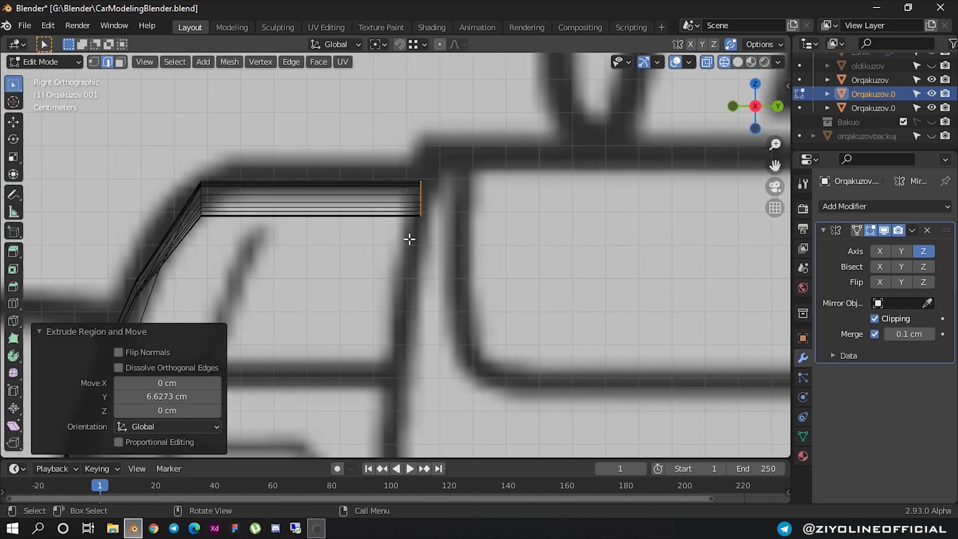
{"action": "key", "text": "e"}
{"action": "key", "text": "y"}
{"action": "key", "text": "z"}
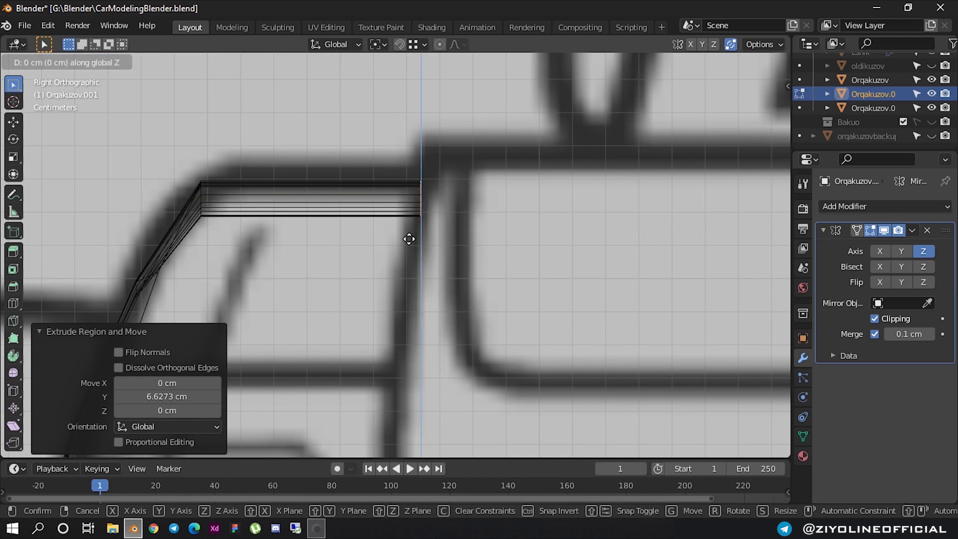
{"action": "left_click", "coordinate": [409, 228]}
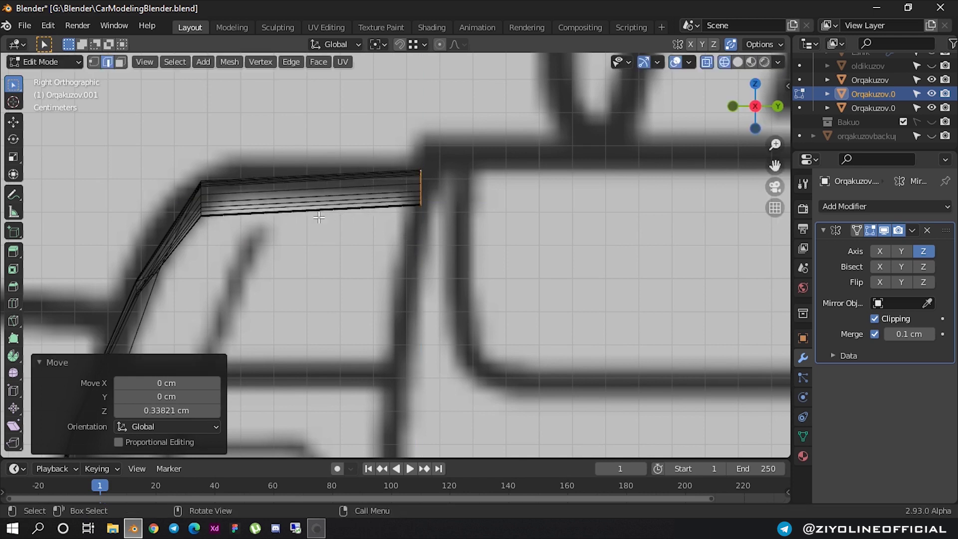
- Add a centred loop cut across the strip and lift it 0.085 cm along Z
{"action": "key", "text": "ctrl+r"}
{"action": "left_click", "coordinate": [316, 216]}
{"action": "right_click", "coordinate": [317, 216]}
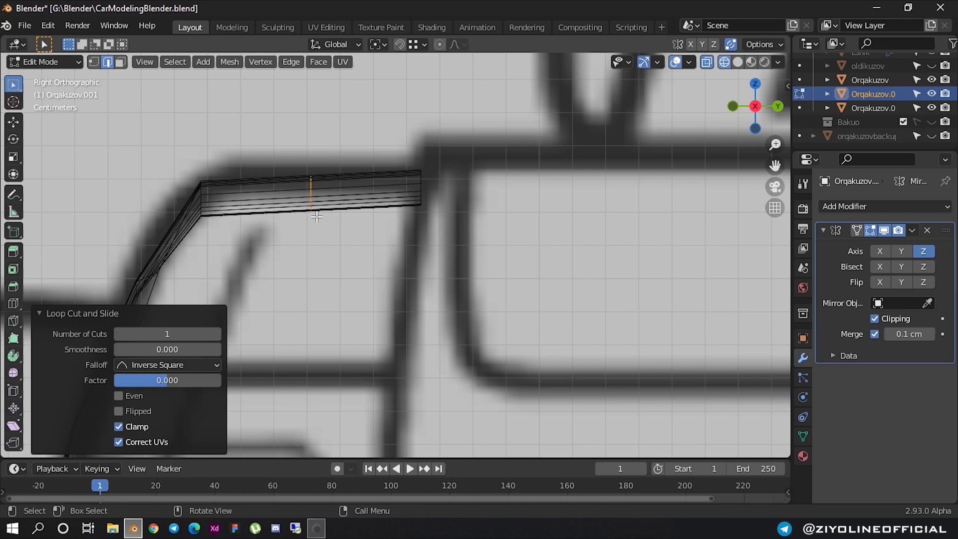
{"action": "key", "text": "g"}
{"action": "key", "text": "z"}
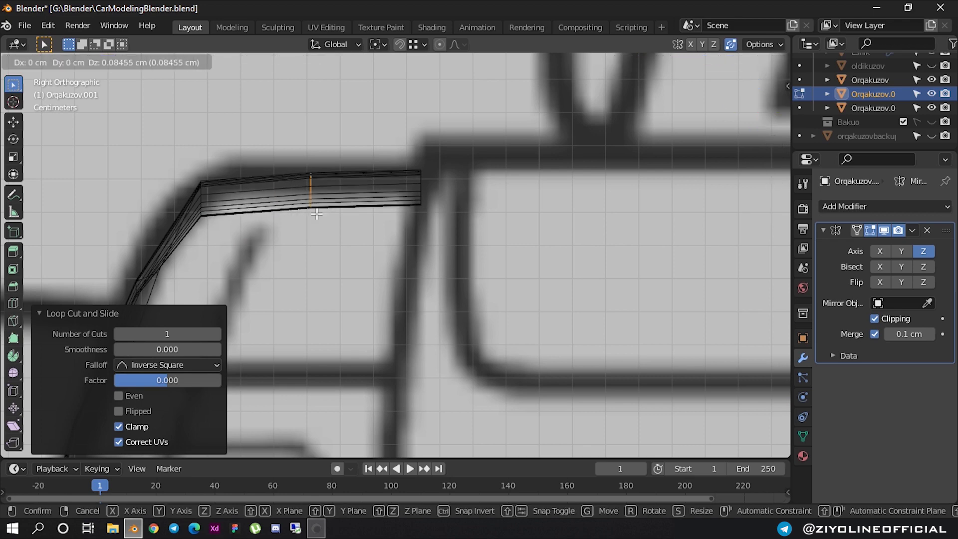
{"action": "left_click", "coordinate": [316, 211]}
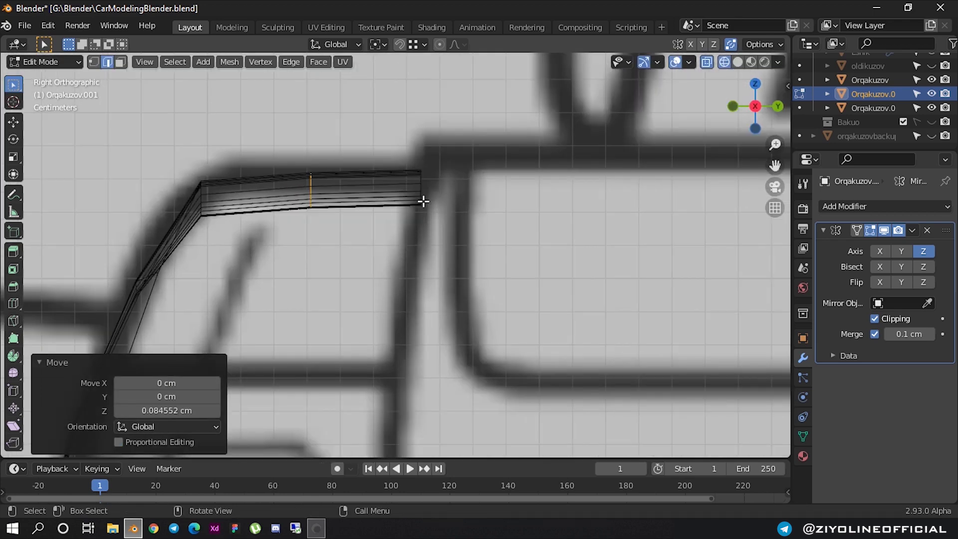
- Select the strip's horizontal and vertical edge loops at its end
{"action": "left_click", "coordinate": [423, 201]}
{"action": "scroll", "coordinate": [423, 201], "scroll_direction": "up", "scroll_amount": 3}
{"action": "key", "text": "super"}
{"action": "key", "text": "super"}
{"action": "left_click", "coordinate": [458, 123], "text": "alt"}
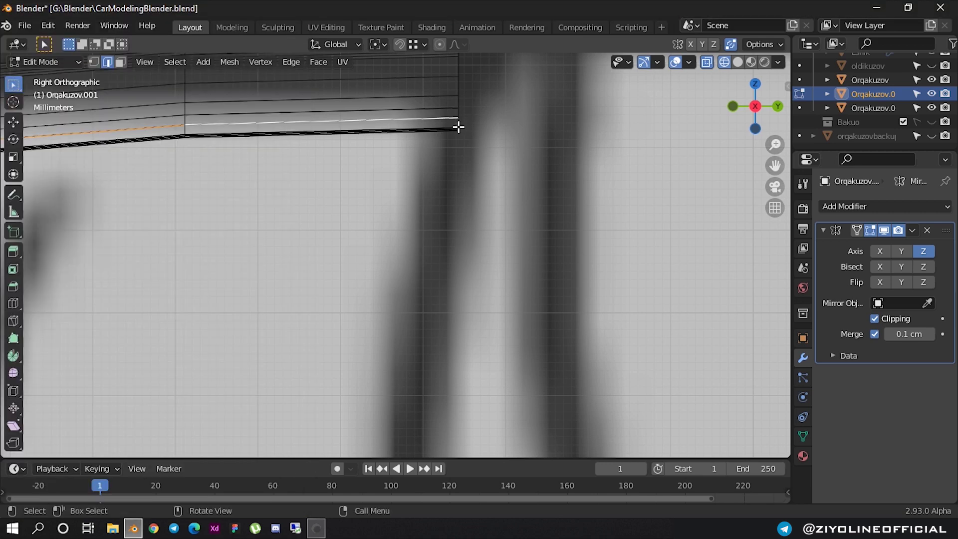
{"action": "left_click", "coordinate": [458, 122], "text": "alt"}
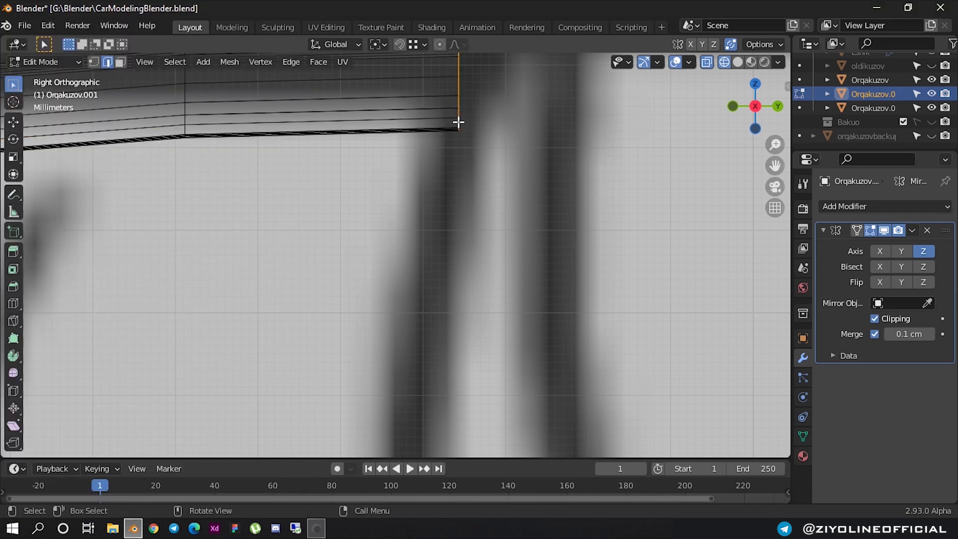
{"action": "scroll", "coordinate": [458, 121], "scroll_direction": "down", "scroll_amount": 5}
{"action": "mouse_move", "coordinate": [427, 156]}
{"action": "middle_mouse_down"}
{"action": "mouse_move", "coordinate": [476, 241]}
{"action": "mouse_move", "coordinate": [549, 199]}
{"action": "middle_mouse_up"}
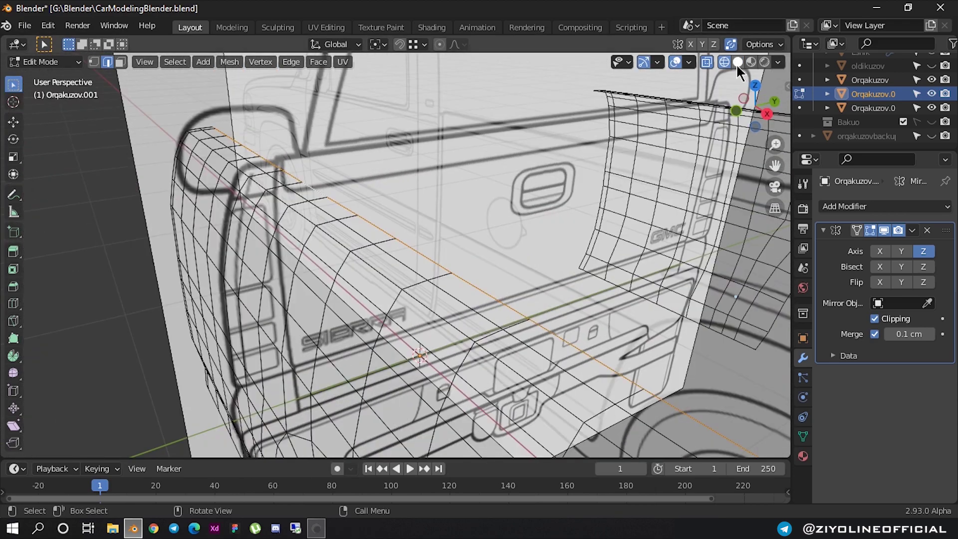
- Switch the viewport to Solid shading and orbit around the rear fender and tailgate
{"action": "left_click", "coordinate": [737, 61]}
{"action": "scroll", "coordinate": [474, 240], "scroll_direction": "down", "scroll_amount": 2}
{"action": "scroll", "coordinate": [474, 239], "scroll_direction": "up", "scroll_amount": 1}
{"action": "scroll", "coordinate": [473, 249], "scroll_direction": "down", "scroll_amount": 4}
{"action": "middle_click_drag", "start_coordinate": [472, 253], "coordinate": [384, 233]}
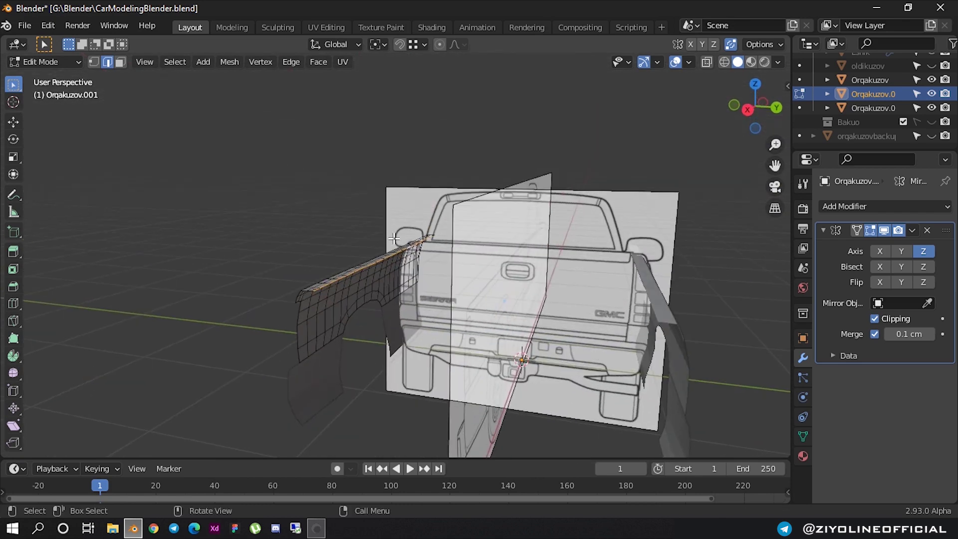
{"action": "scroll", "coordinate": [394, 238], "scroll_direction": "up", "scroll_amount": 2}
{"action": "scroll", "coordinate": [395, 239], "scroll_direction": "up", "scroll_amount": 3}
{"action": "scroll", "coordinate": [394, 238], "scroll_direction": "down", "scroll_amount": 5}
{"action": "scroll", "coordinate": [362, 276], "scroll_direction": "up", "scroll_amount": 3}
{"action": "mouse_move", "coordinate": [324, 293]}
{"action": "middle_mouse_down"}
{"action": "mouse_move", "coordinate": [409, 285]}
{"action": "mouse_move", "coordinate": [621, 172]}
{"action": "middle_mouse_up"}
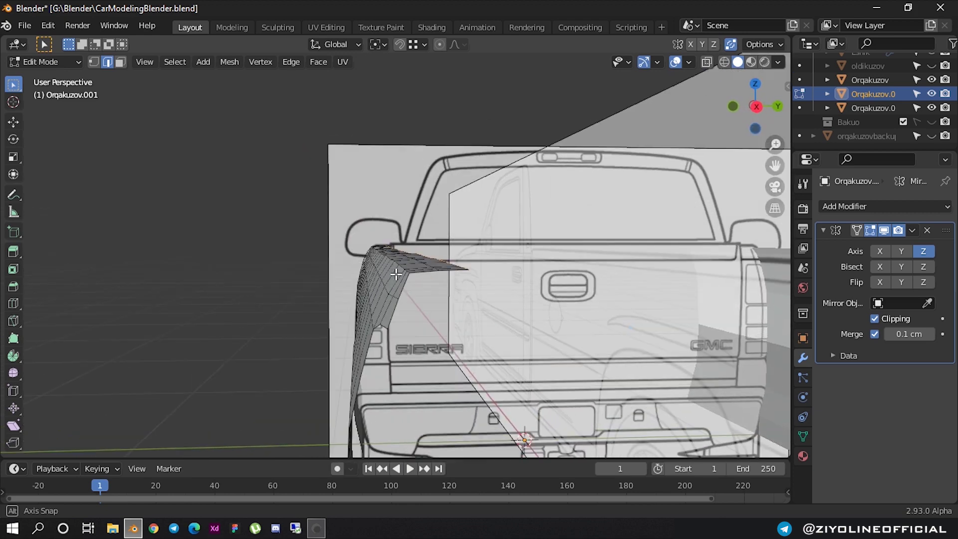
{"action": "mouse_move", "coordinate": [621, 172]}
{"action": "middle_mouse_down"}
{"action": "mouse_move", "coordinate": [521, 172]}
{"action": "mouse_move", "coordinate": [434, 302]}
{"action": "middle_mouse_up"}
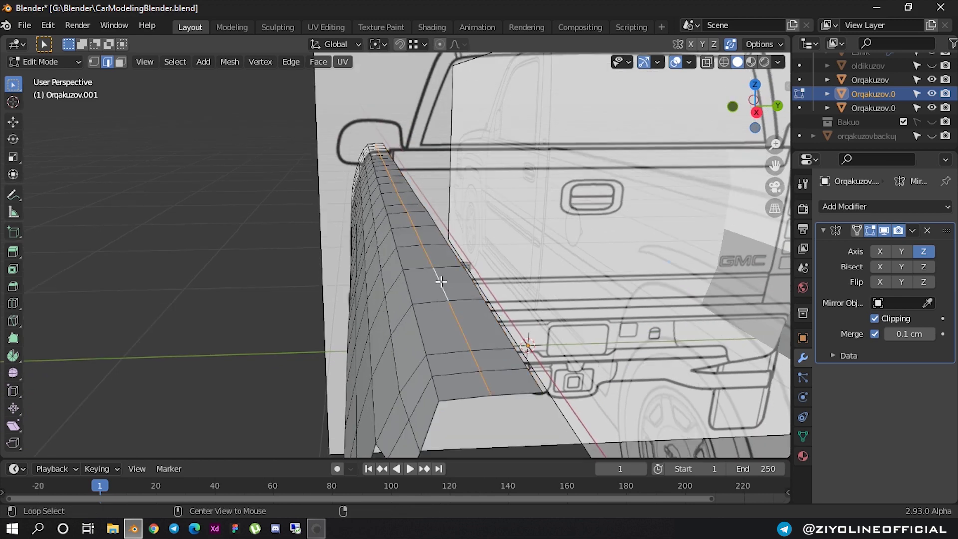
{"action": "middle_click_drag", "start_coordinate": [445, 281], "coordinate": [438, 277]}
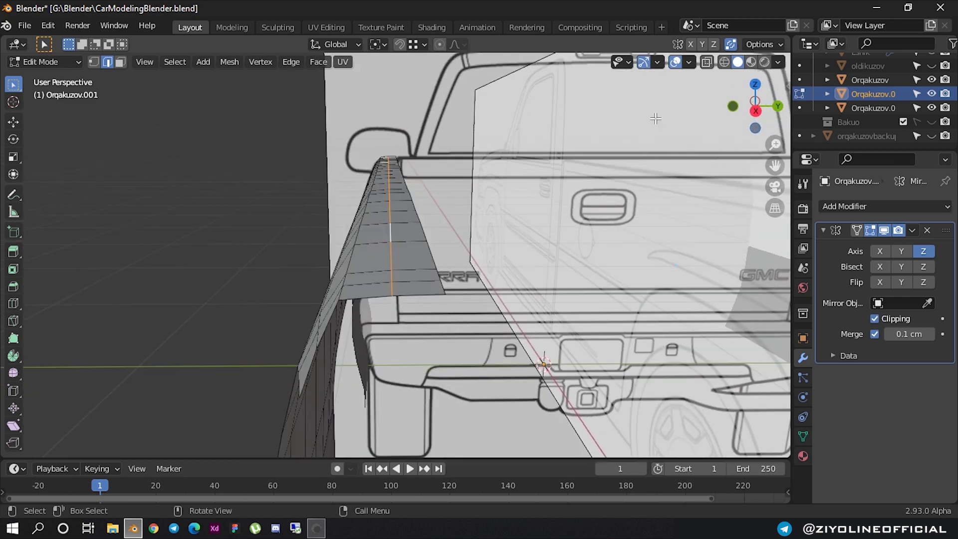
- In Right Orthographic view, move the strip's middle edge onto the blueprint's top outline
{"action": "left_click", "coordinate": [755, 111]}
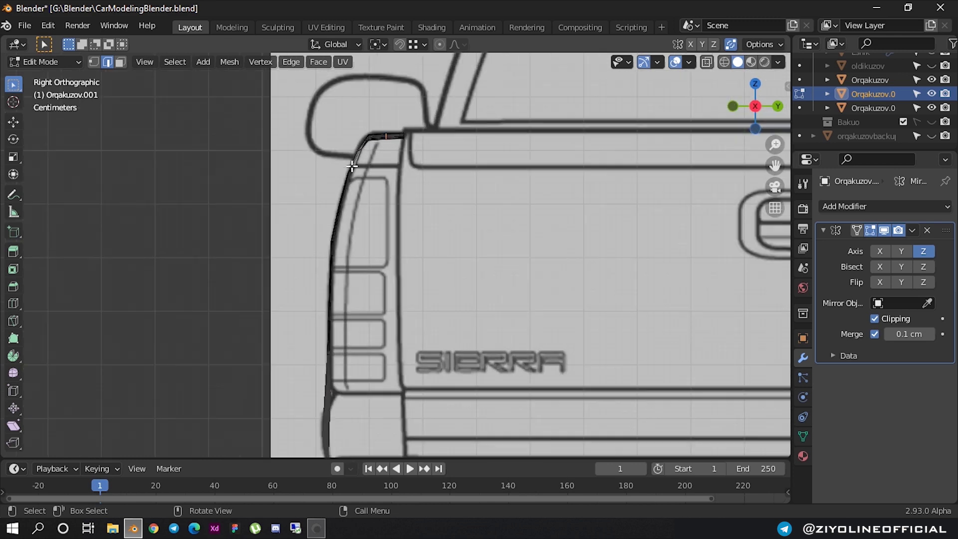
{"action": "scroll", "coordinate": [395, 133], "scroll_direction": "up", "scroll_amount": 6}
{"action": "scroll", "coordinate": [395, 149], "scroll_direction": "up", "scroll_amount": 6}
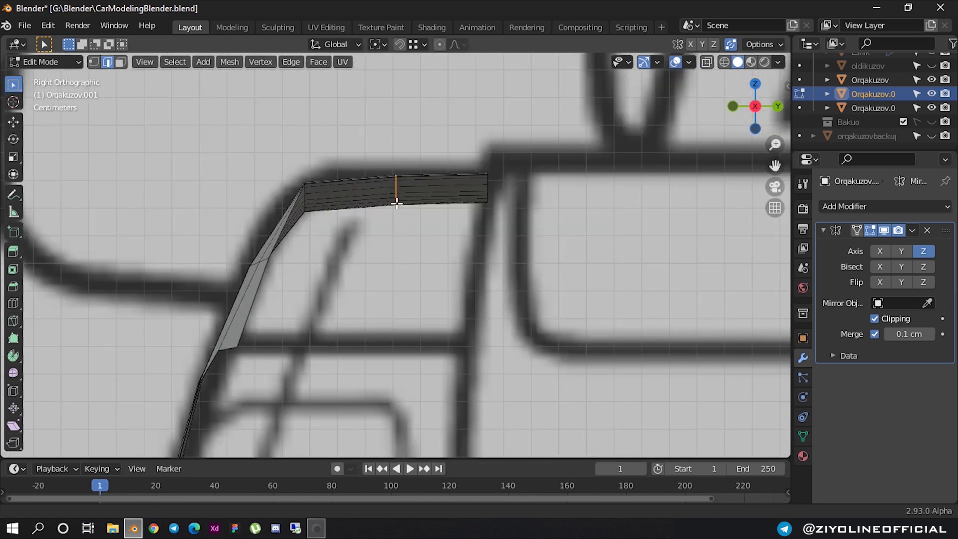
{"action": "scroll", "coordinate": [398, 214], "scroll_direction": "up", "scroll_amount": 2}
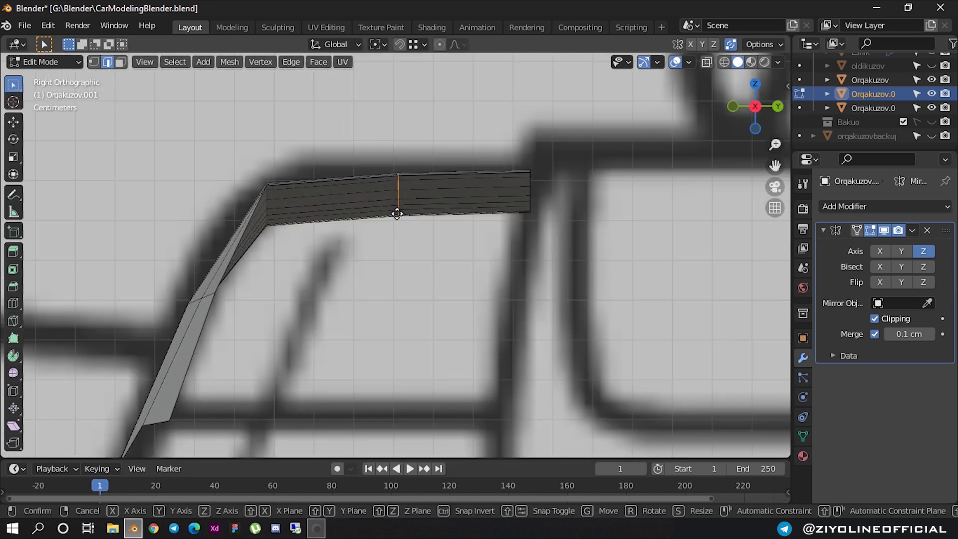
{"action": "key", "text": "g"}
{"action": "left_click", "coordinate": [385, 205]}
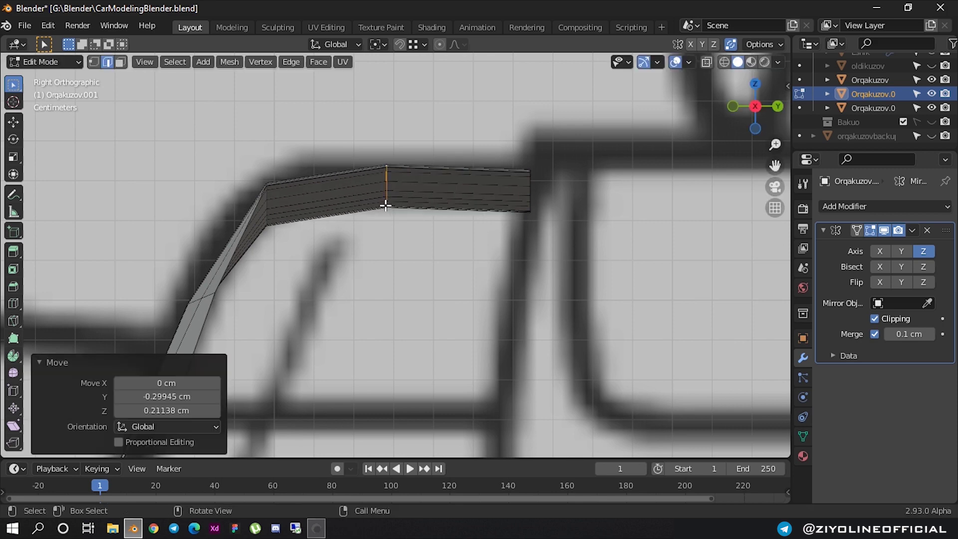
- Select the strip's end edge and return to a perspective view
{"action": "left_click", "coordinate": [529, 183]}
{"action": "scroll", "coordinate": [521, 192], "scroll_direction": "down", "scroll_amount": 1}
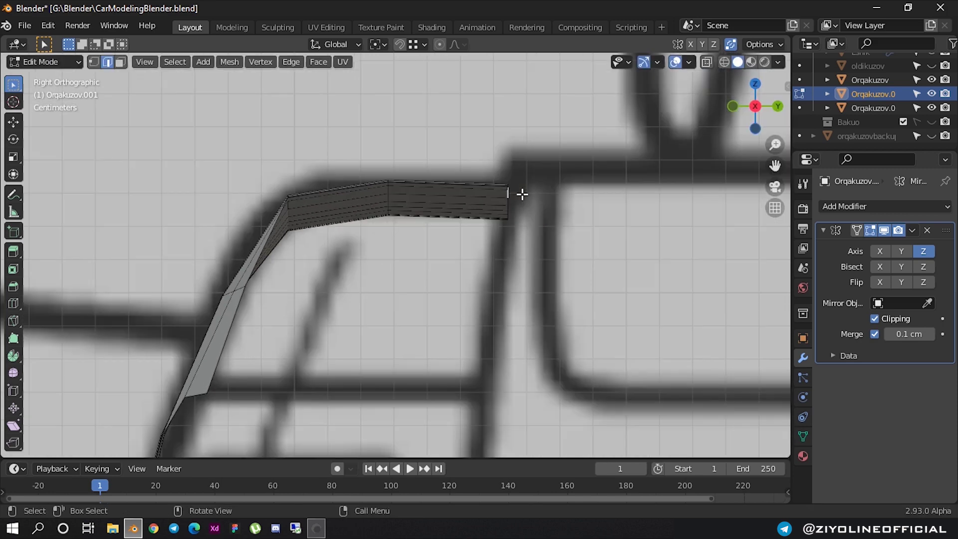
{"action": "scroll", "coordinate": [514, 193], "scroll_direction": "down", "scroll_amount": 2}
{"action": "scroll", "coordinate": [496, 203], "scroll_direction": "down", "scroll_amount": 1}
{"action": "scroll", "coordinate": [490, 206], "scroll_direction": "down", "scroll_amount": 7}
{"action": "scroll", "coordinate": [489, 206], "scroll_direction": "down", "scroll_amount": 2}
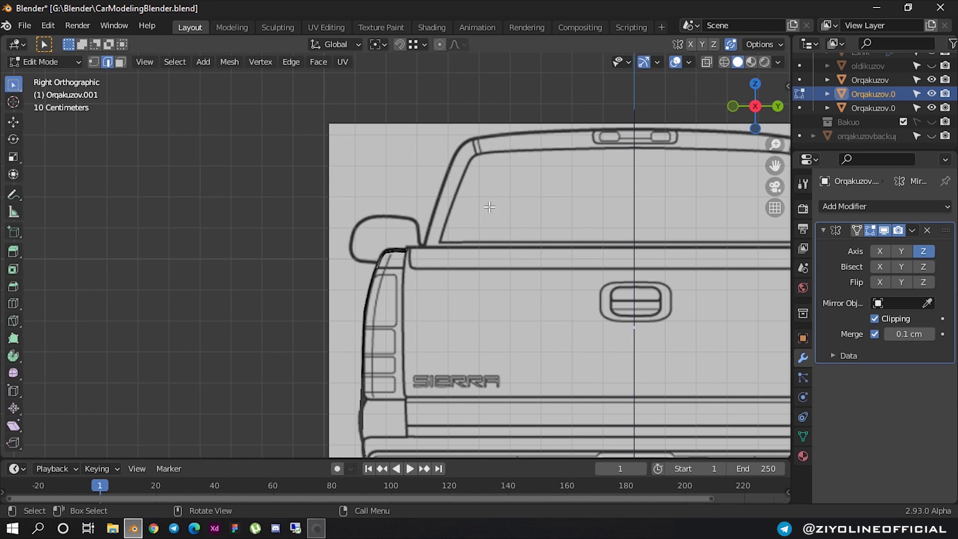
{"action": "scroll", "coordinate": [464, 220], "scroll_direction": "up", "scroll_amount": 1}
{"action": "scroll", "coordinate": [424, 225], "scroll_direction": "up", "scroll_amount": 2}
{"action": "scroll", "coordinate": [389, 199], "scroll_direction": "up", "scroll_amount": 4}
{"action": "mouse_move", "coordinate": [368, 173]}
{"action": "middle_mouse_down"}
{"action": "mouse_move", "coordinate": [381, 207]}
{"action": "mouse_move", "coordinate": [454, 237]}
{"action": "middle_mouse_up"}
- Orbit around the fender and select its lower rear edge
{"action": "scroll", "coordinate": [396, 213], "scroll_direction": "down", "scroll_amount": 5}
{"action": "scroll", "coordinate": [453, 237], "scroll_direction": "up", "scroll_amount": 5}
{"action": "mouse_move", "coordinate": [453, 272]}
{"action": "middle_mouse_down"}
{"action": "mouse_move", "coordinate": [493, 276]}
{"action": "mouse_move", "coordinate": [442, 257]}
{"action": "middle_mouse_up"}
{"action": "middle_click_drag", "start_coordinate": [466, 223], "coordinate": [461, 245]}
{"action": "mouse_move", "coordinate": [482, 304]}
{"action": "middle_mouse_down"}
{"action": "mouse_move", "coordinate": [488, 293]}
{"action": "mouse_move", "coordinate": [445, 200]}
{"action": "middle_mouse_up"}
{"action": "scroll", "coordinate": [428, 270], "scroll_direction": "up", "scroll_amount": 4}
{"action": "scroll", "coordinate": [421, 257], "scroll_direction": "down", "scroll_amount": 3}
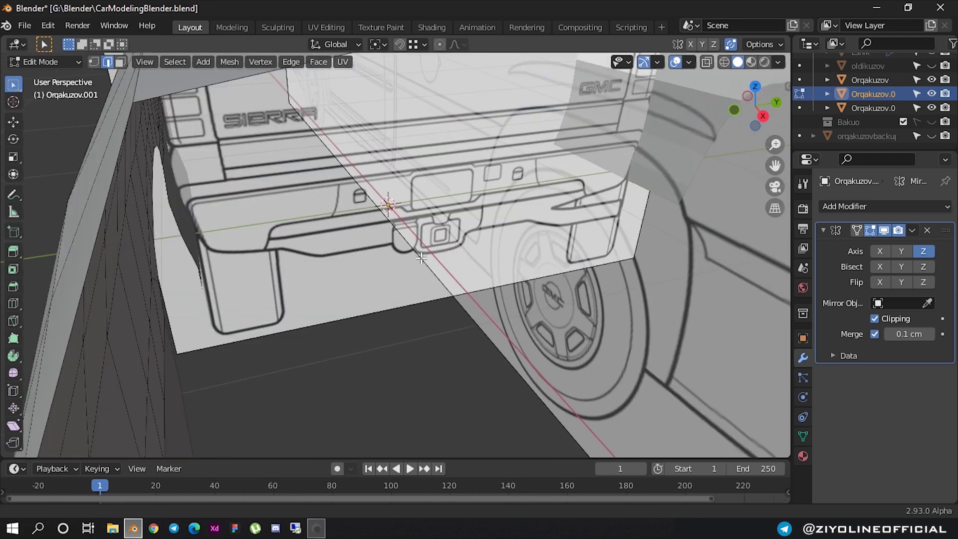
{"action": "middle_click_drag", "start_coordinate": [421, 257], "coordinate": [385, 220]}
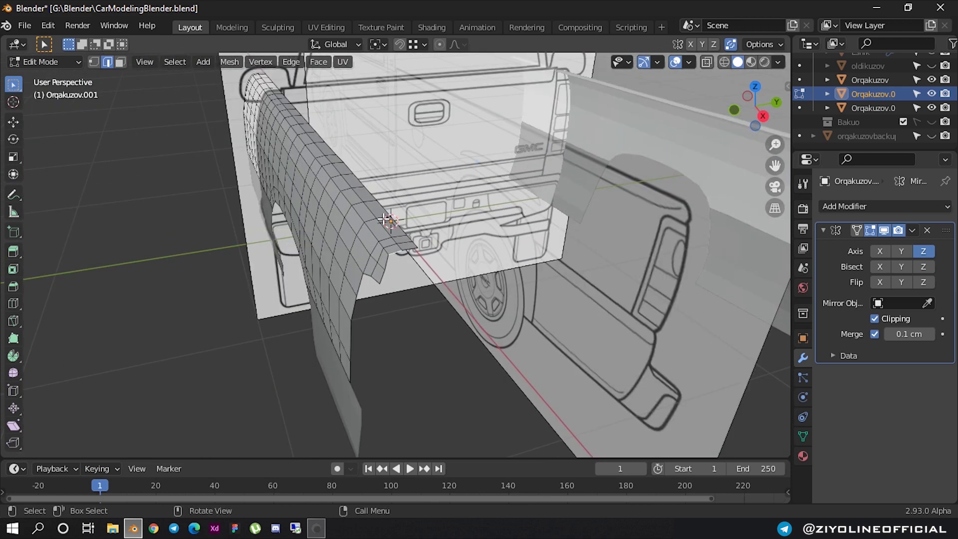
{"action": "scroll", "coordinate": [384, 220], "scroll_direction": "up", "scroll_amount": 2}
{"action": "scroll", "coordinate": [394, 229], "scroll_direction": "up", "scroll_amount": 2}
{"action": "left_click", "coordinate": [414, 252], "text": "alt"}
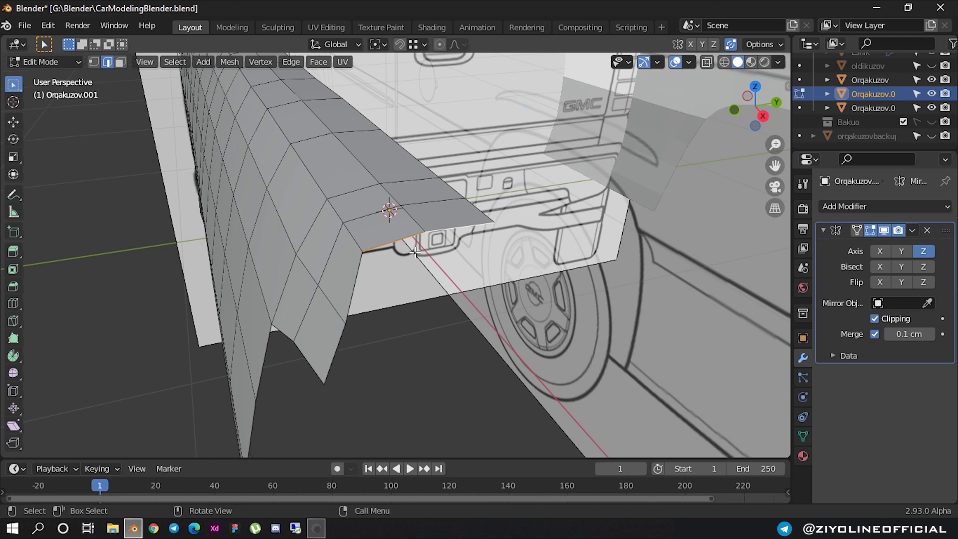
- Extrude the selected fender edge downward into new faces
{"action": "key", "text": "e"}
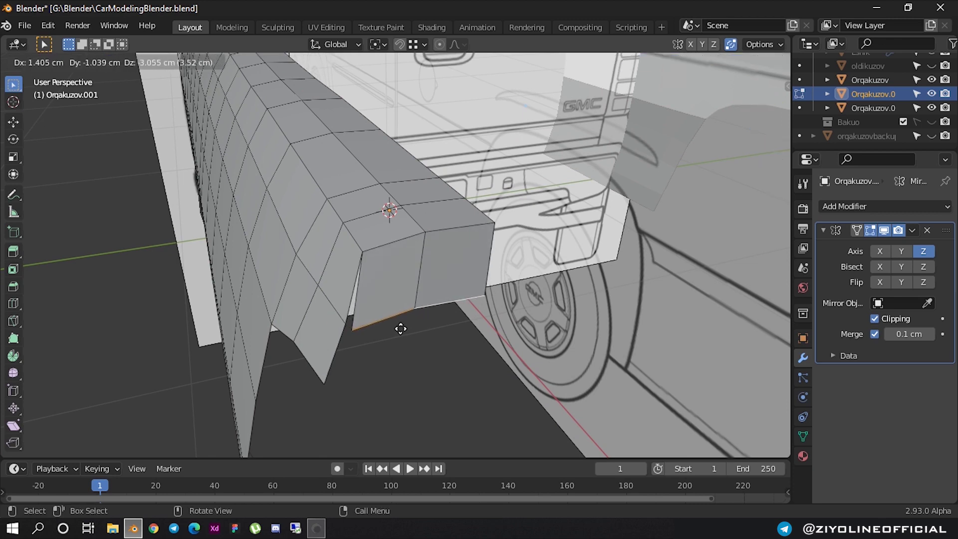
{"action": "left_click", "coordinate": [401, 329]}
{"action": "scroll", "coordinate": [437, 327], "scroll_direction": "down", "scroll_amount": 4}
{"action": "middle_click_drag", "start_coordinate": [437, 327], "coordinate": [535, 310]}
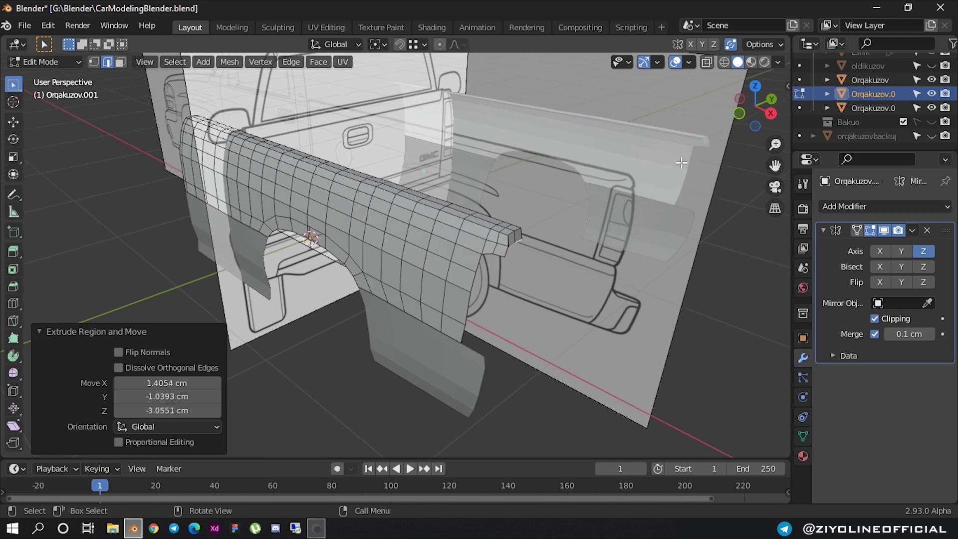
- In Front Orthographic wireframe, align the rail's corner vertex with the blueprint
{"action": "left_click", "coordinate": [739, 113]}
{"action": "scroll", "coordinate": [630, 141], "scroll_direction": "up", "scroll_amount": 3}
{"action": "scroll", "coordinate": [630, 141], "scroll_direction": "up", "scroll_amount": 3}
{"action": "mouse_move", "coordinate": [630, 142]}
{"action": "middle_mouse_down", "text": "shift"}
{"action": "mouse_move", "coordinate": [357, 280]}
{"action": "mouse_move", "coordinate": [659, 133]}
{"action": "mouse_move", "coordinate": [409, 140]}
{"action": "middle_mouse_up", "text": "shift"}
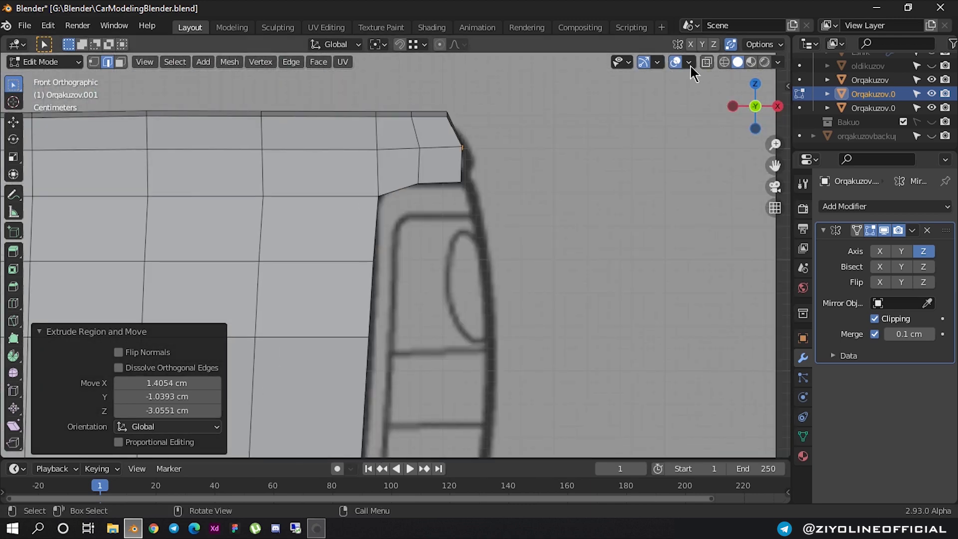
{"action": "left_click", "coordinate": [723, 62]}
{"action": "scroll", "coordinate": [474, 174], "scroll_direction": "up", "scroll_amount": 2}
{"action": "middle_click_drag", "start_coordinate": [449, 59], "coordinate": [438, 201], "text": "shift"}
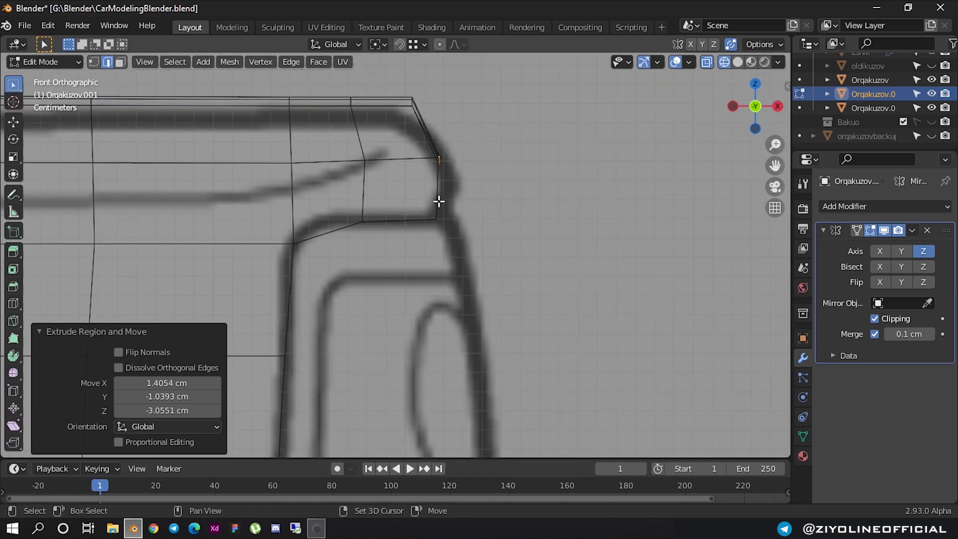
{"action": "key", "text": "g"}
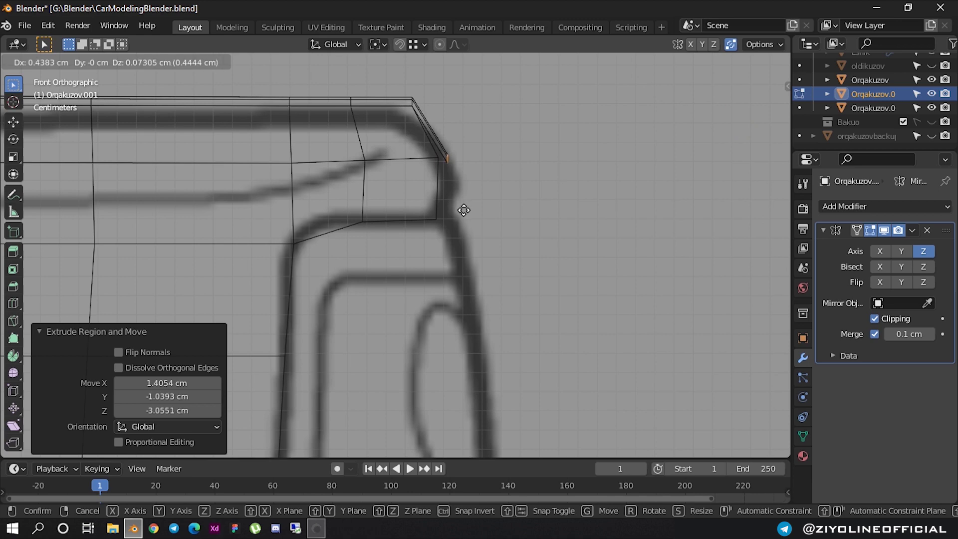
{"action": "left_click", "coordinate": [465, 210]}
- Back in solid shading, move a vertex onto the corner vertex to merge them
{"action": "scroll", "coordinate": [465, 194], "scroll_direction": "down", "scroll_amount": 4}
{"action": "mouse_move", "coordinate": [465, 189]}
{"action": "middle_mouse_down"}
{"action": "mouse_move", "coordinate": [413, 199]}
{"action": "mouse_move", "coordinate": [661, 201]}
{"action": "middle_mouse_up"}
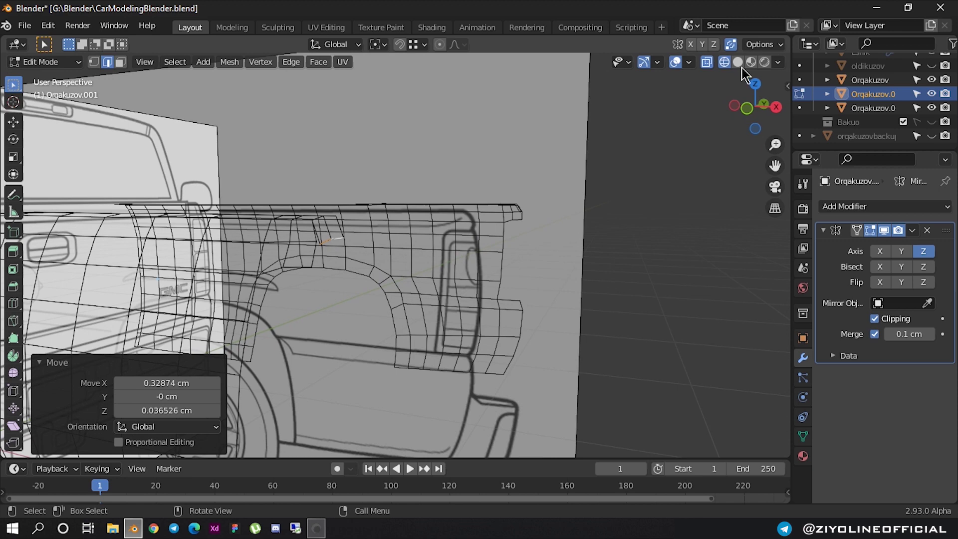
{"action": "left_click", "coordinate": [738, 63]}
{"action": "scroll", "coordinate": [460, 181], "scroll_direction": "up", "scroll_amount": 3}
{"action": "middle_click_drag", "start_coordinate": [329, 241], "coordinate": [409, 241]}
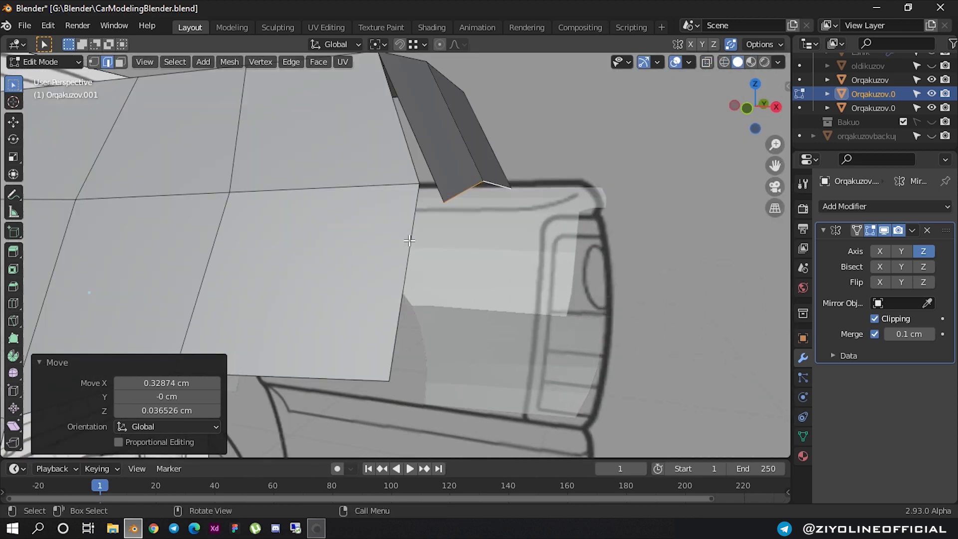
{"action": "key", "text": "1"}
{"action": "key", "text": "g"}
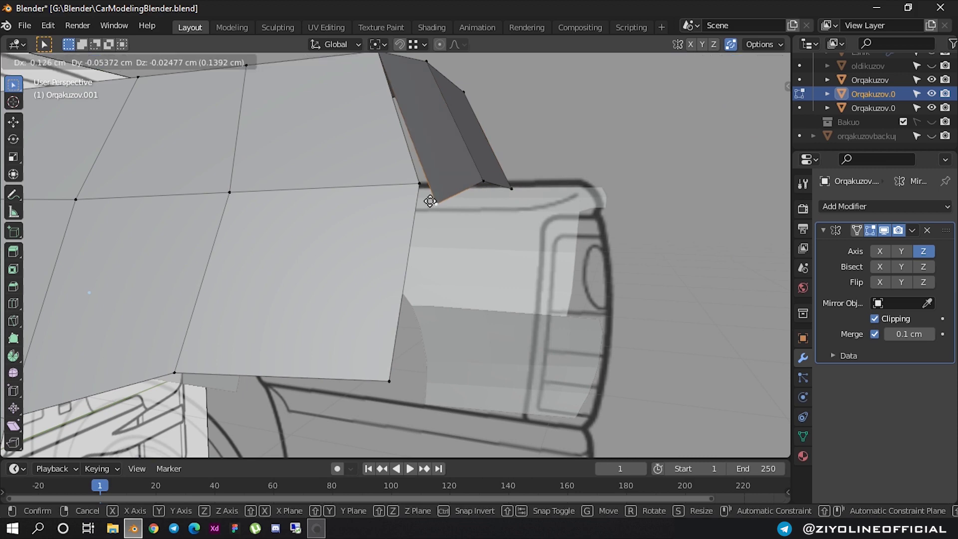
{"action": "left_click", "coordinate": [420, 184]}
{"action": "mouse_move", "coordinate": [420, 185]}
{"action": "middle_mouse_down"}
{"action": "mouse_move", "coordinate": [522, 189]}
{"action": "mouse_move", "coordinate": [385, 251]}
{"action": "mouse_move", "coordinate": [368, 274]}
{"action": "mouse_move", "coordinate": [466, 182]}
{"action": "middle_mouse_up"}
{"action": "scroll", "coordinate": [388, 278], "scroll_direction": "up", "scroll_amount": 2}
{"action": "scroll", "coordinate": [417, 260], "scroll_direction": "up", "scroll_amount": 2}
- Extrude the end face's lower edge further downward
{"action": "left_click", "coordinate": [476, 188]}
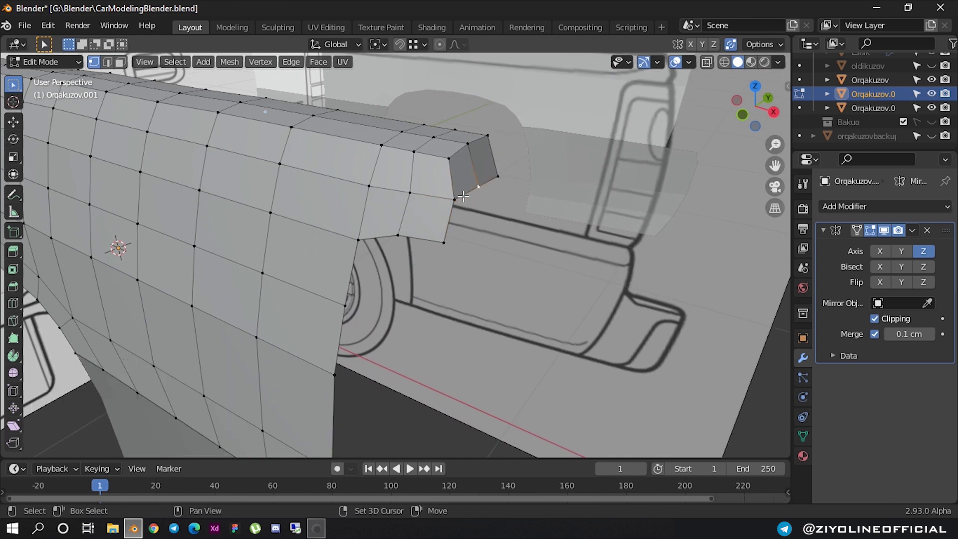
{"action": "key", "text": "2"}
{"action": "left_click", "coordinate": [471, 191]}
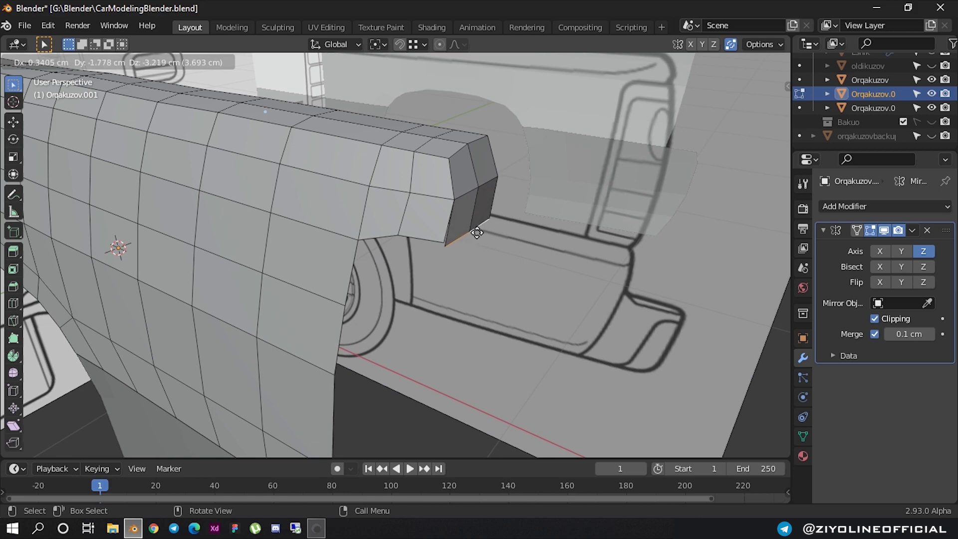
{"action": "left_click", "coordinate": [477, 232]}
{"action": "scroll", "coordinate": [477, 232], "scroll_direction": "up", "scroll_amount": 3}
{"action": "scroll", "coordinate": [477, 233], "scroll_direction": "up", "scroll_amount": 3}
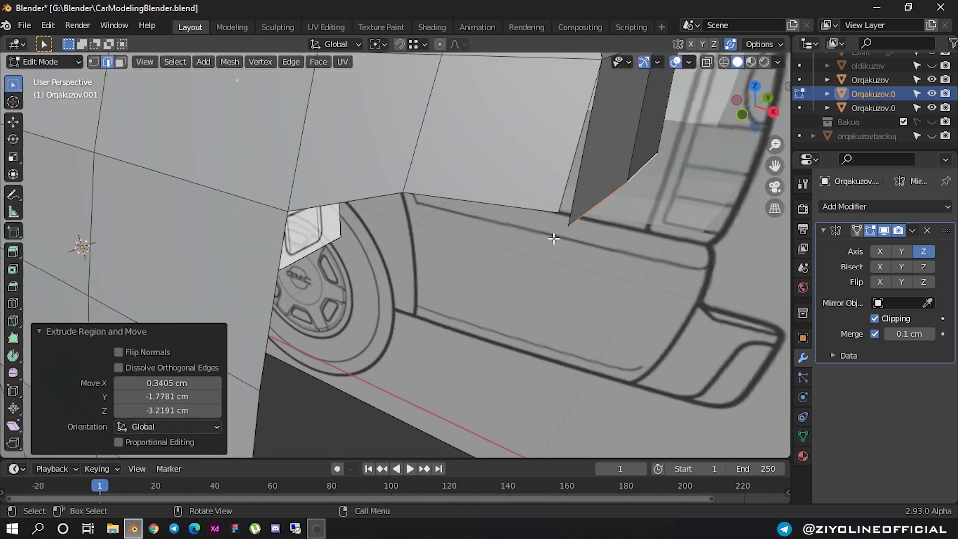
- Raise the lower corner vertex to fit the blueprint
{"action": "key", "text": "1"}
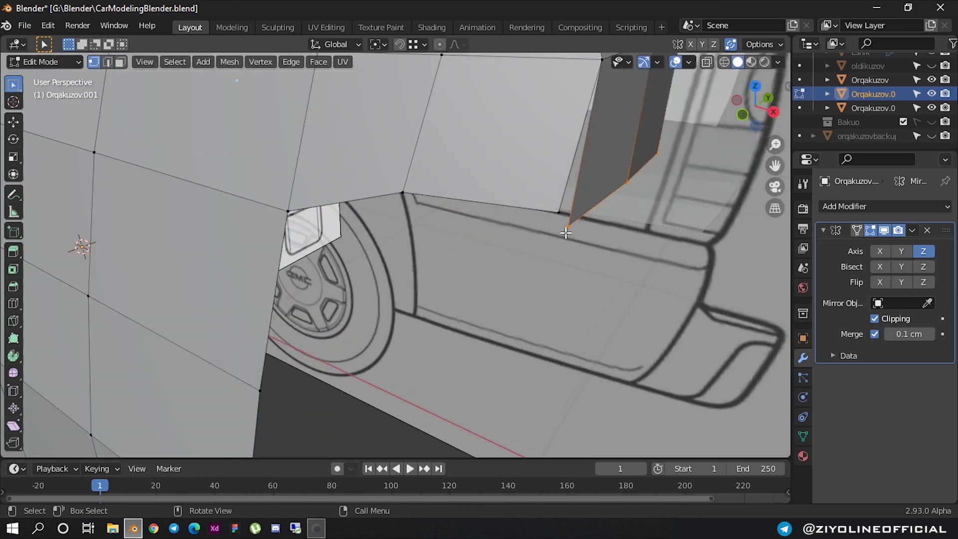
{"action": "key", "text": "g"}
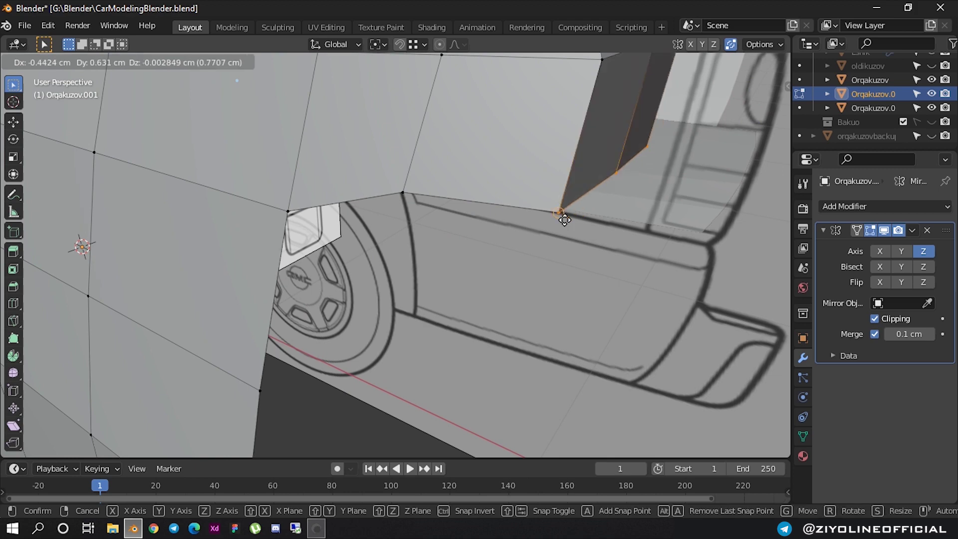
{"action": "left_click", "coordinate": [567, 219]}
{"action": "scroll", "coordinate": [568, 223], "scroll_direction": "down", "scroll_amount": 4}
{"action": "scroll", "coordinate": [568, 222], "scroll_direction": "down", "scroll_amount": 3}
{"action": "middle_click_drag", "start_coordinate": [568, 222], "coordinate": [669, 115]}
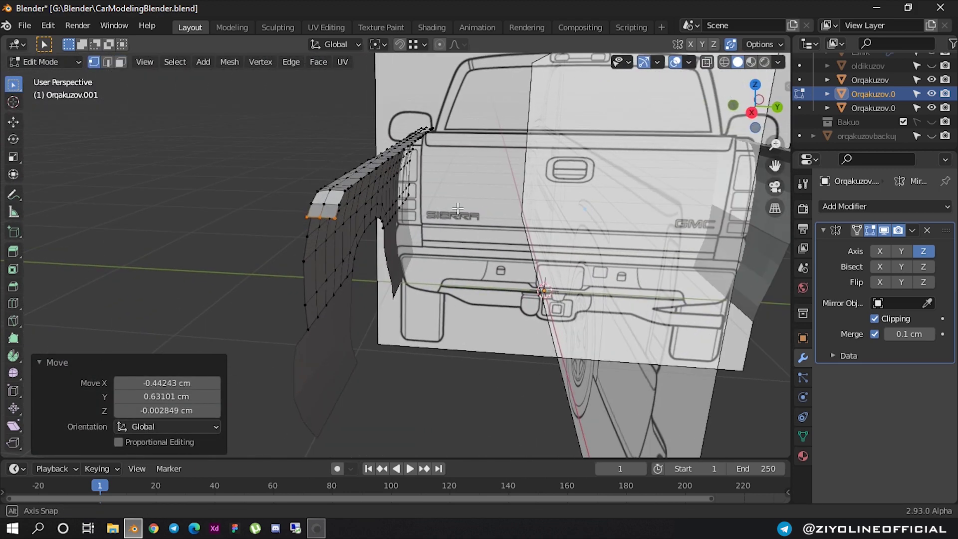
- In right-side view, move the corner patch's top-right and bottom-right vertices onto the blueprint outline
{"action": "left_click", "coordinate": [756, 113]}
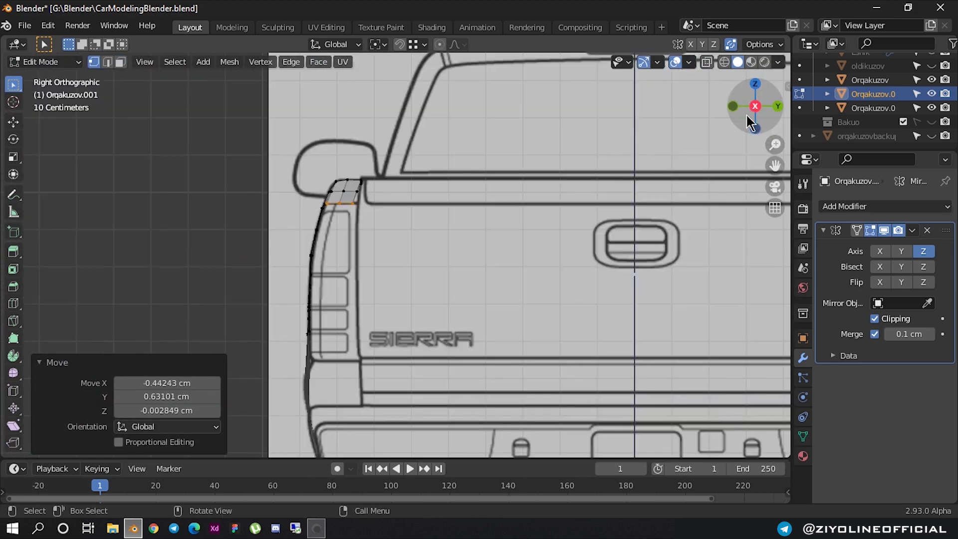
{"action": "scroll", "coordinate": [305, 191], "scroll_direction": "up", "scroll_amount": 3}
{"action": "middle_click_drag", "start_coordinate": [306, 191], "coordinate": [364, 224], "text": "shift"}
{"action": "scroll", "coordinate": [363, 224], "scroll_direction": "up", "scroll_amount": 3}
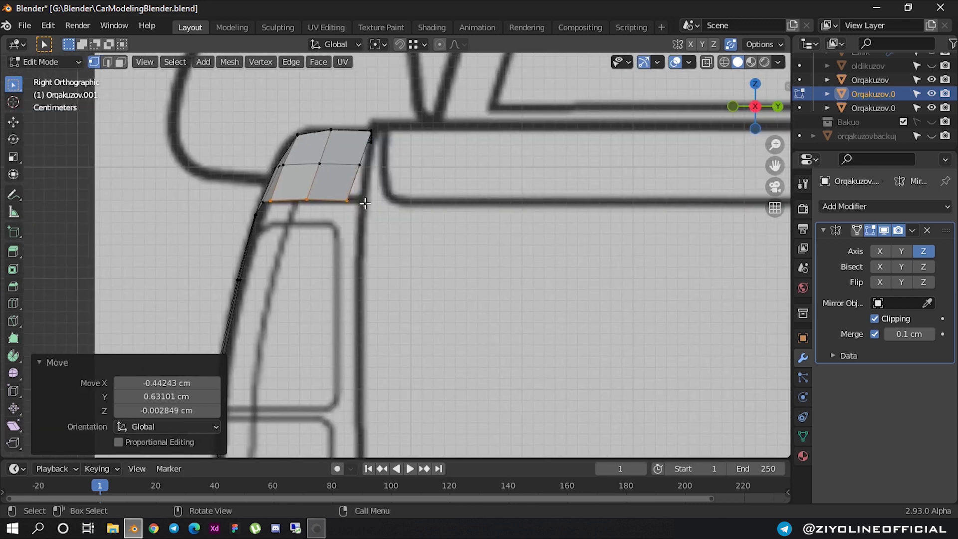
{"action": "scroll", "coordinate": [370, 209], "scroll_direction": "up", "scroll_amount": 2}
{"action": "middle_click_drag", "start_coordinate": [370, 150], "coordinate": [385, 197], "text": "shift"}
{"action": "left_click", "coordinate": [382, 173]}
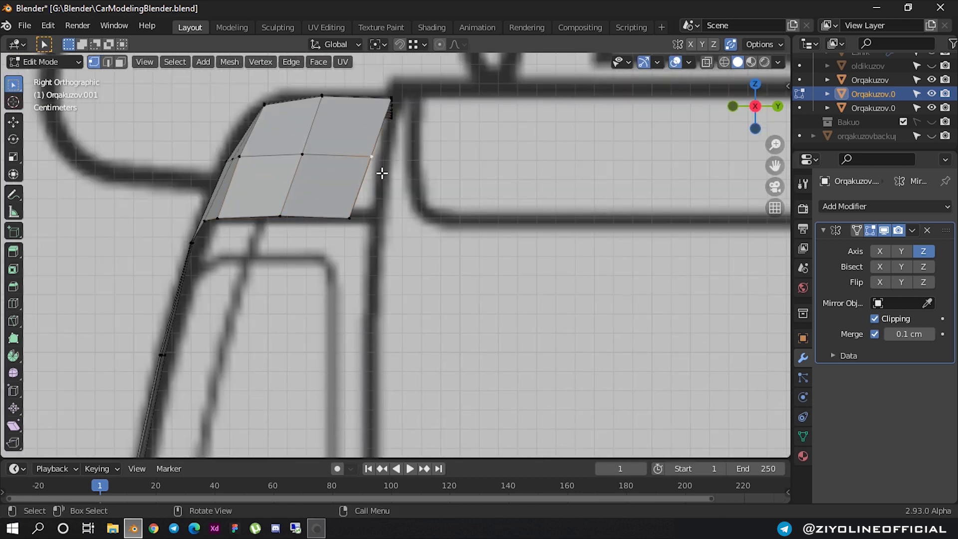
{"action": "key", "text": "g"}
{"action": "left_click", "coordinate": [391, 173]}
{"action": "left_click", "coordinate": [367, 203]}
{"action": "key", "text": "g"}
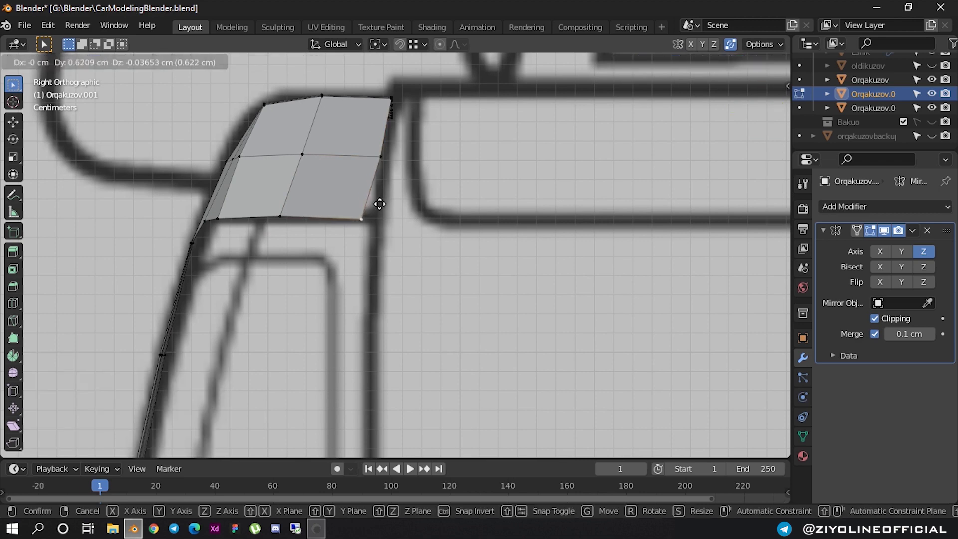
{"action": "left_click", "coordinate": [389, 203]}
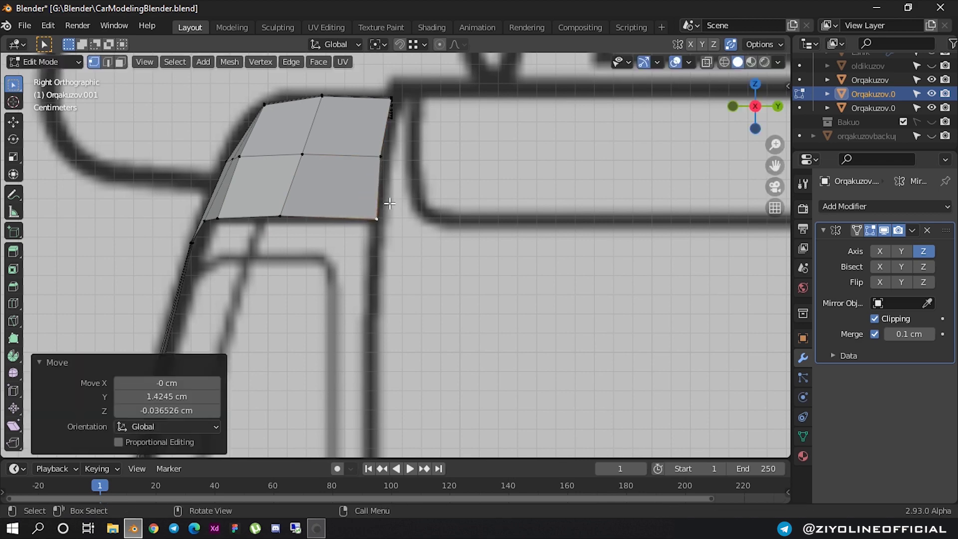
- Extrude the patch's bottom edge straight down about 1.9 cm into a new row of faces
{"action": "scroll", "coordinate": [384, 197], "scroll_direction": "down", "scroll_amount": 5}
{"action": "scroll", "coordinate": [383, 194], "scroll_direction": "up", "scroll_amount": 1}
{"action": "scroll", "coordinate": [383, 194], "scroll_direction": "up", "scroll_amount": 1}
{"action": "scroll", "coordinate": [384, 194], "scroll_direction": "up", "scroll_amount": 3}
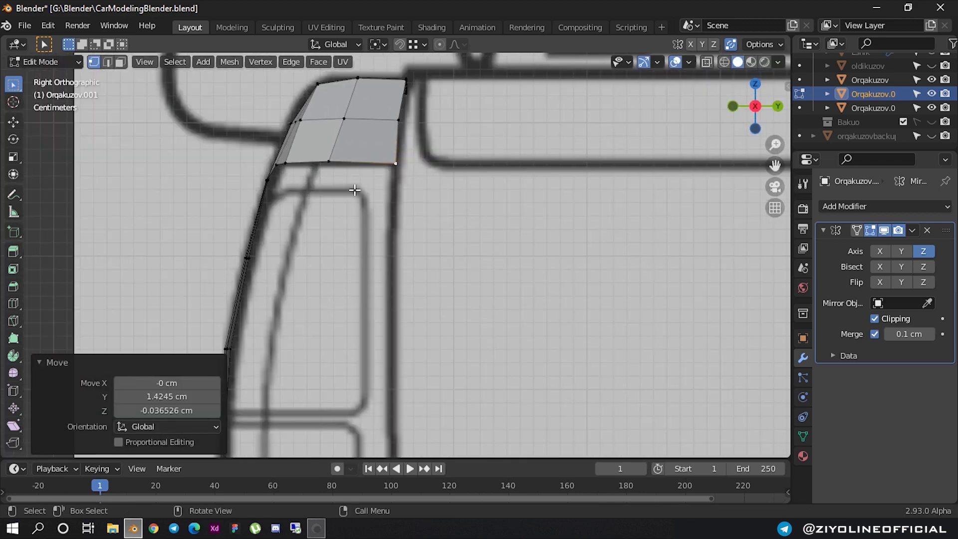
{"action": "left_click", "coordinate": [304, 166]}
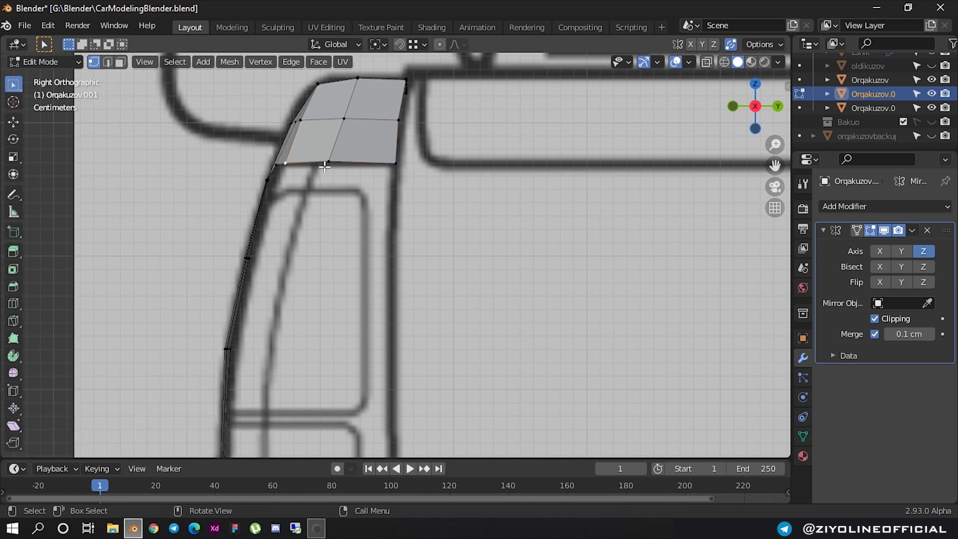
{"action": "key", "text": "2"}
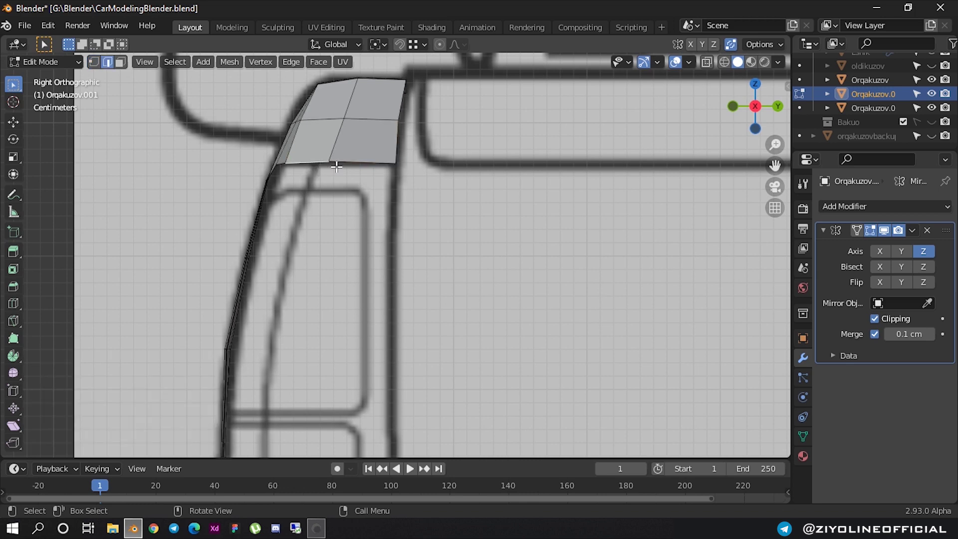
{"action": "scroll", "coordinate": [337, 166], "scroll_direction": "down", "scroll_amount": 1}
{"action": "left_click", "coordinate": [285, 174]}
{"action": "middle_click_drag", "start_coordinate": [295, 189], "coordinate": [258, 150], "text": "shift"}
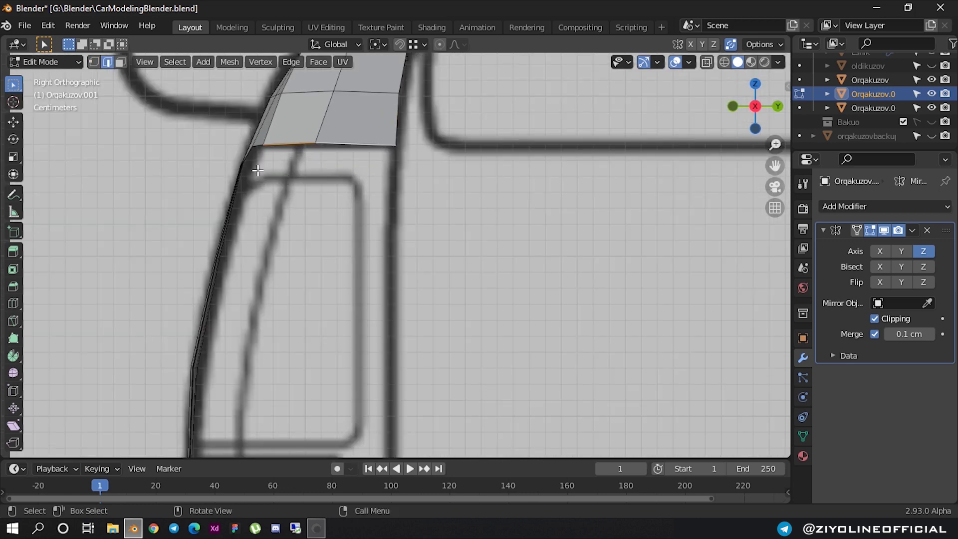
{"action": "scroll", "coordinate": [260, 160], "scroll_direction": "down", "scroll_amount": 2}
{"action": "middle_click_drag", "start_coordinate": [295, 176], "coordinate": [329, 191]}
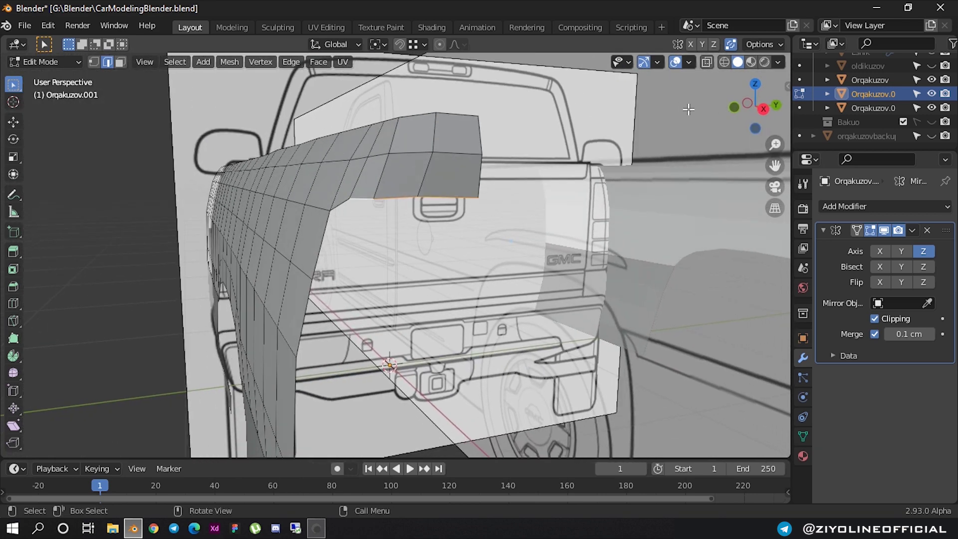
{"action": "left_click", "coordinate": [763, 109]}
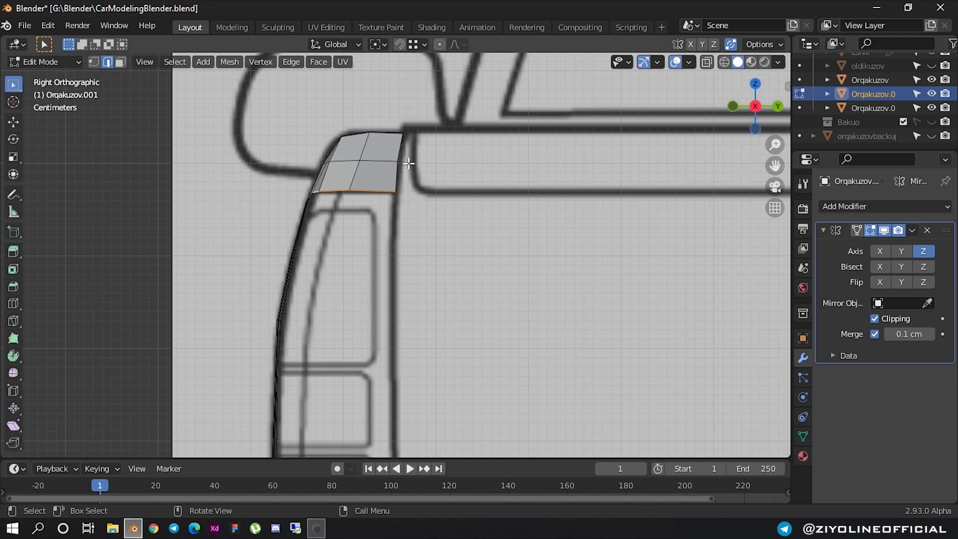
{"action": "scroll", "coordinate": [322, 180], "scroll_direction": "up", "scroll_amount": 3}
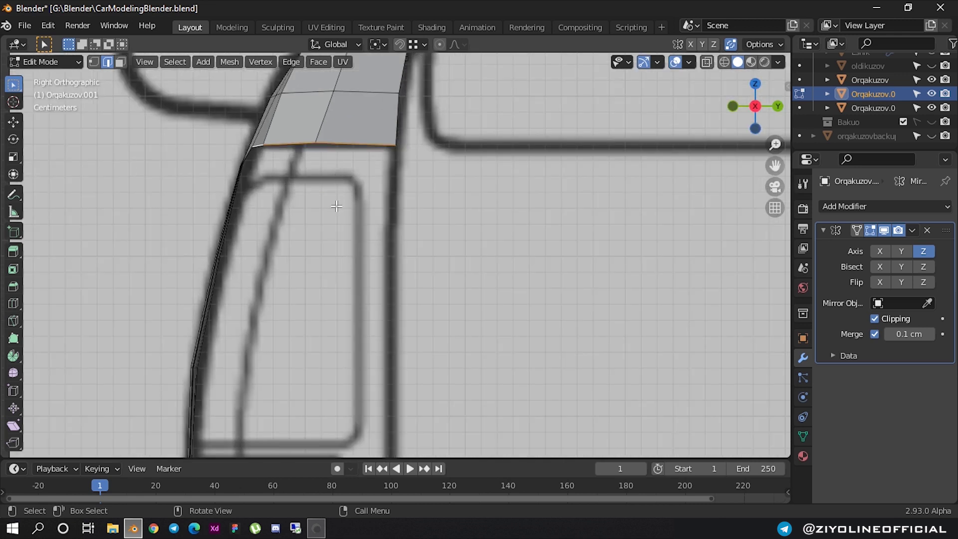
{"action": "key", "text": "e"}
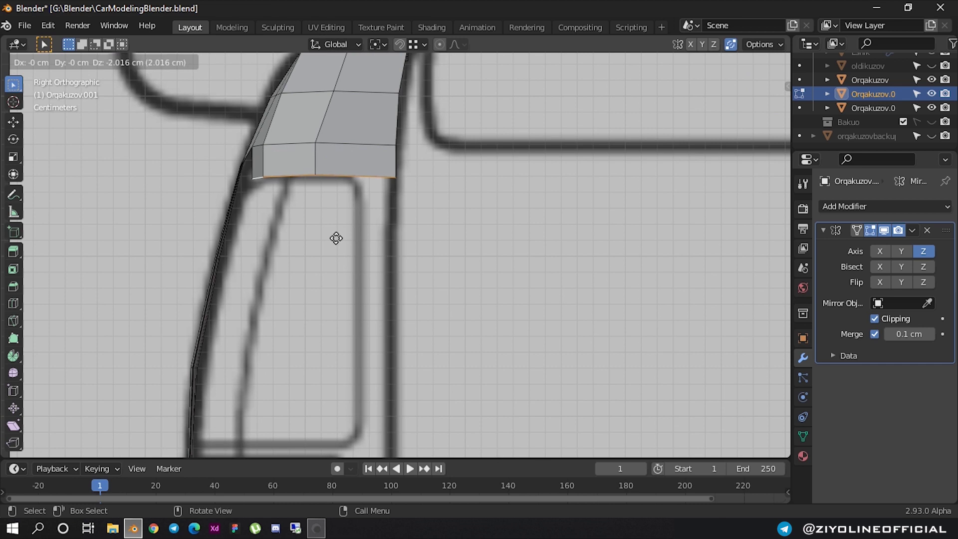
{"action": "key", "text": "x"}
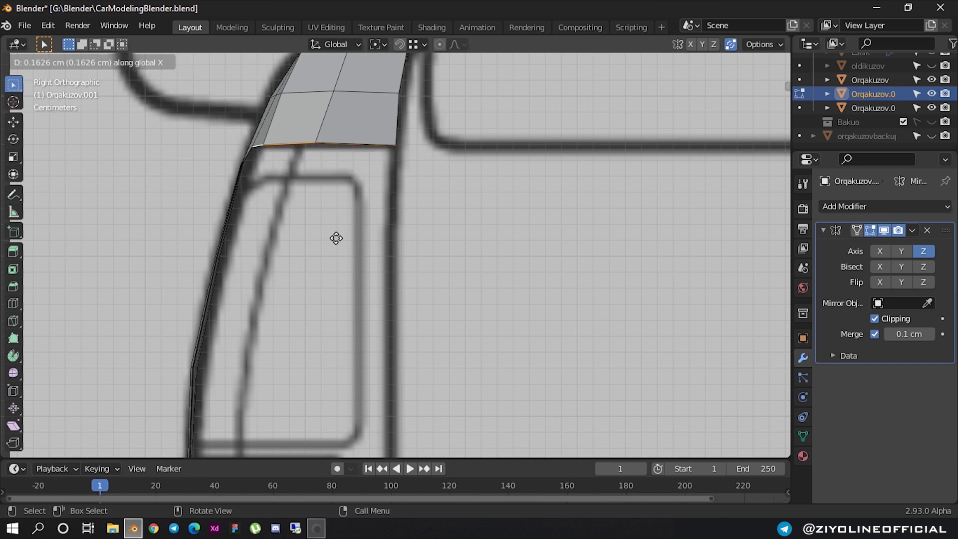
{"action": "key", "text": "z"}
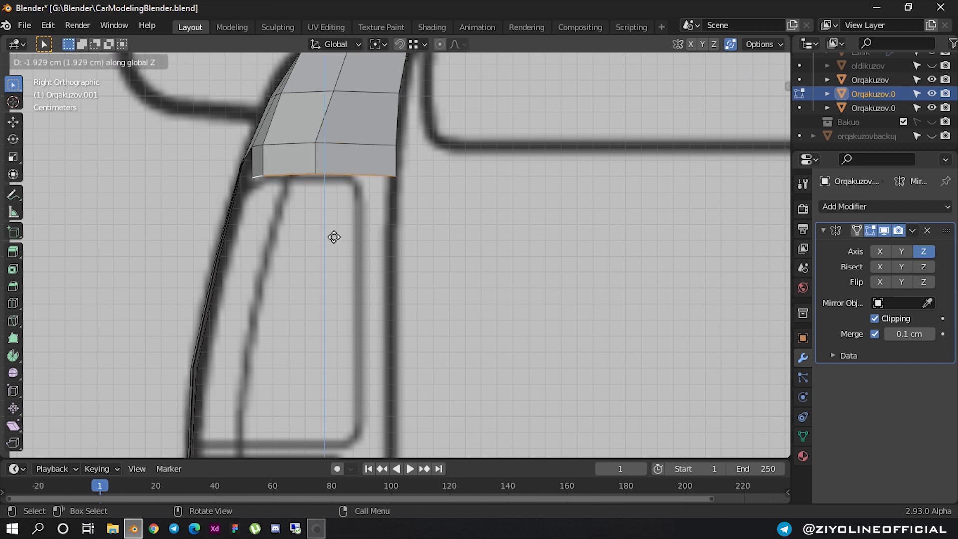
{"action": "left_click", "coordinate": [333, 237]}
{"action": "key", "text": "ctrl+e"}
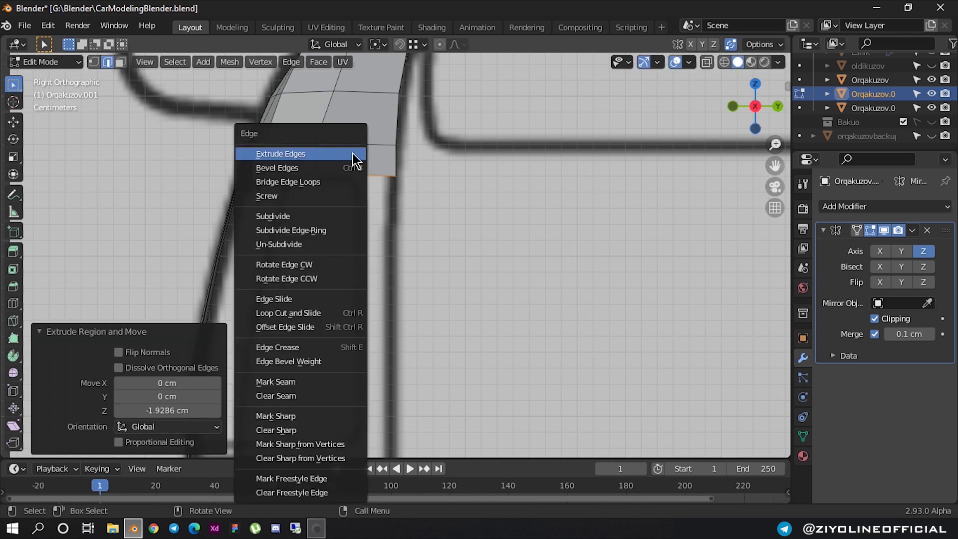
- Add a loop cut across the newly extruded row of faces
{"action": "key", "text": "Escape"}
{"action": "key", "text": "ctrl+r"}
{"action": "left_click", "coordinate": [353, 153]}
{"action": "left_click", "coordinate": [371, 180]}
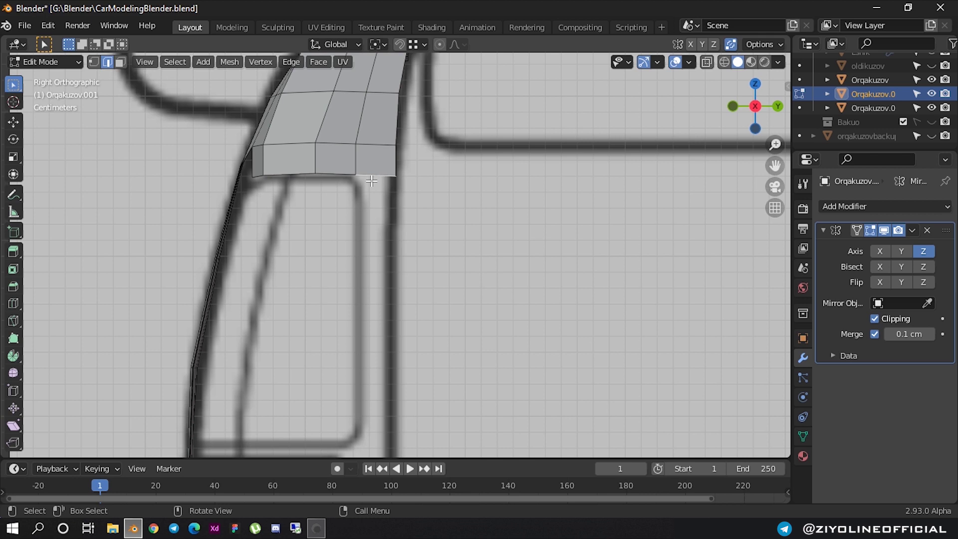
- Extrude a bottom edge straight down twice into a tail-light strip ending at the tailgate line
{"action": "key", "text": "e"}
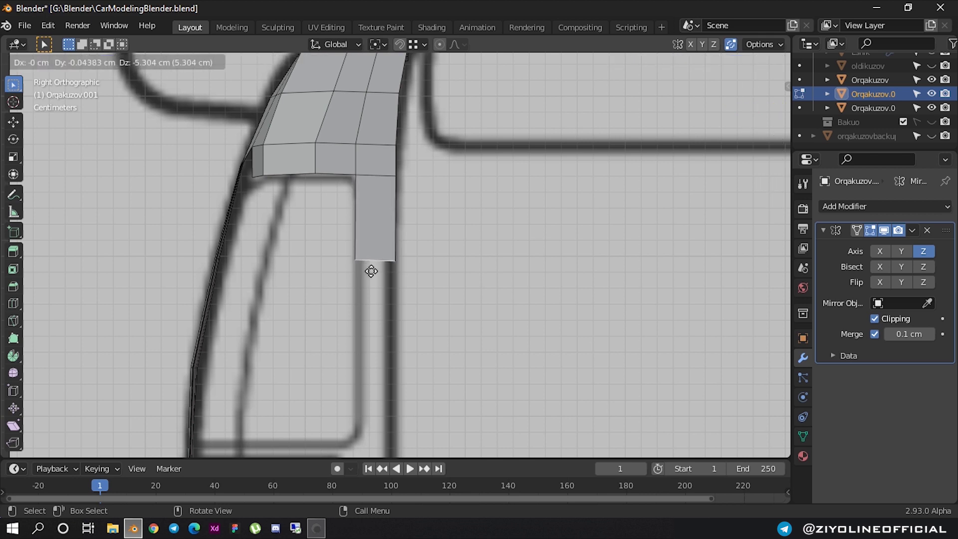
{"action": "key", "text": "z"}
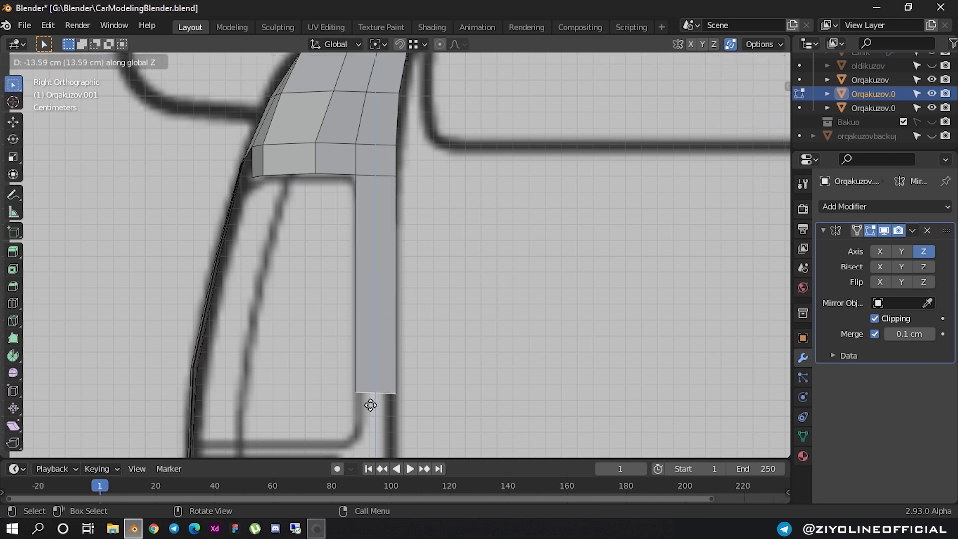
{"action": "left_click", "coordinate": [370, 443]}
{"action": "middle_click_drag", "start_coordinate": [432, 301], "coordinate": [422, 144], "text": "shift"}
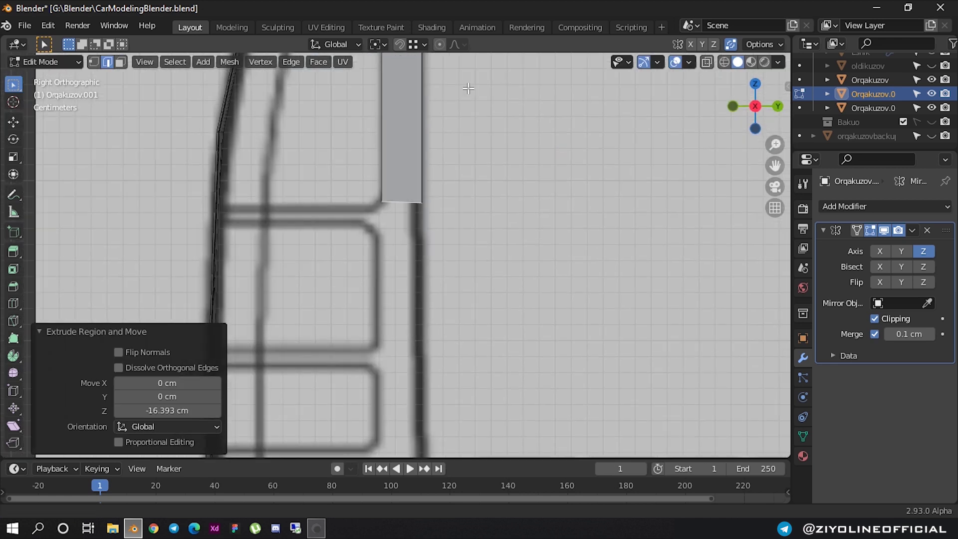
{"action": "scroll", "coordinate": [422, 144], "scroll_direction": "down", "scroll_amount": 2}
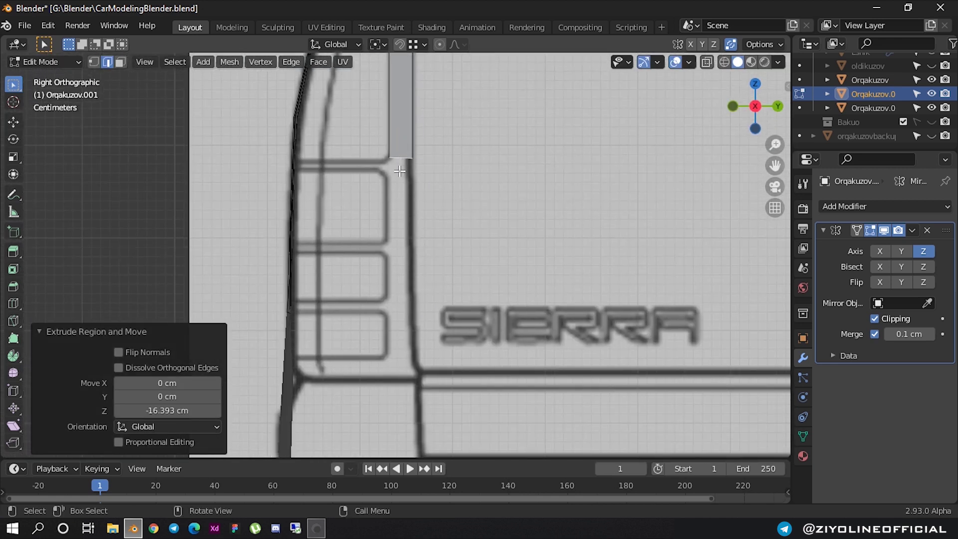
{"action": "key", "text": "e"}
{"action": "key", "text": "z"}
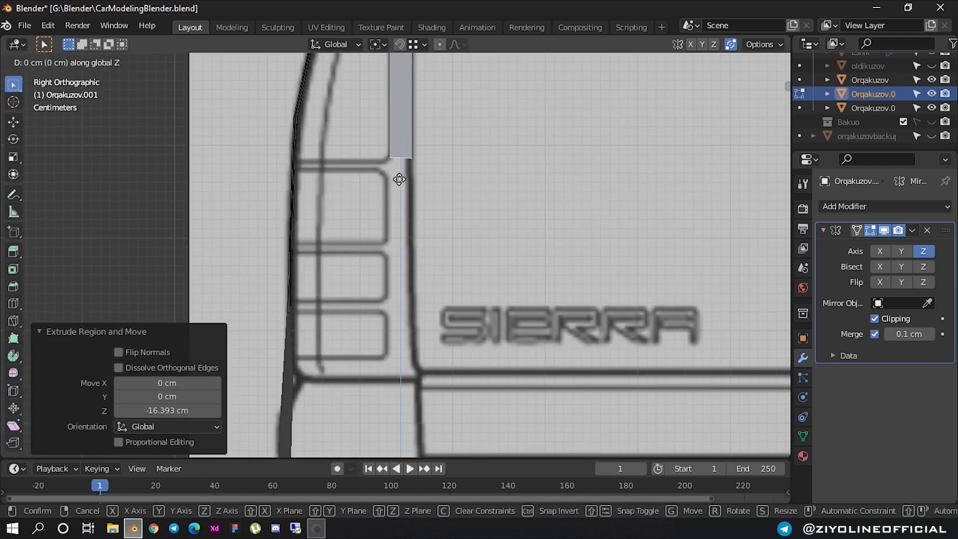
{"action": "left_click", "coordinate": [397, 399]}
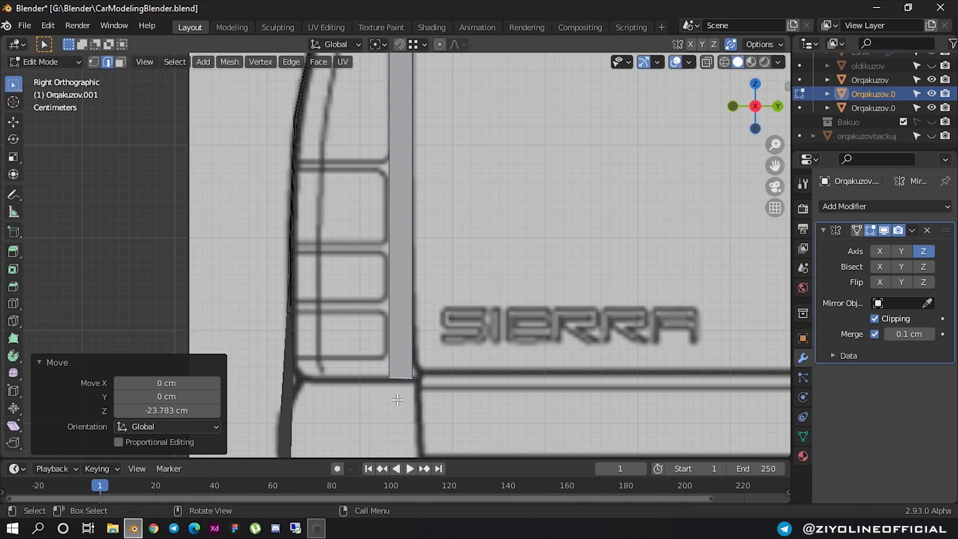
- Add a horizontal loop cut across the strip, slid near its bottom
{"action": "middle_click_drag", "start_coordinate": [416, 277], "coordinate": [448, 162], "text": "shift"}
{"action": "scroll", "coordinate": [414, 184], "scroll_direction": "up", "scroll_amount": 1}
{"action": "scroll", "coordinate": [414, 184], "scroll_direction": "down", "scroll_amount": 3}
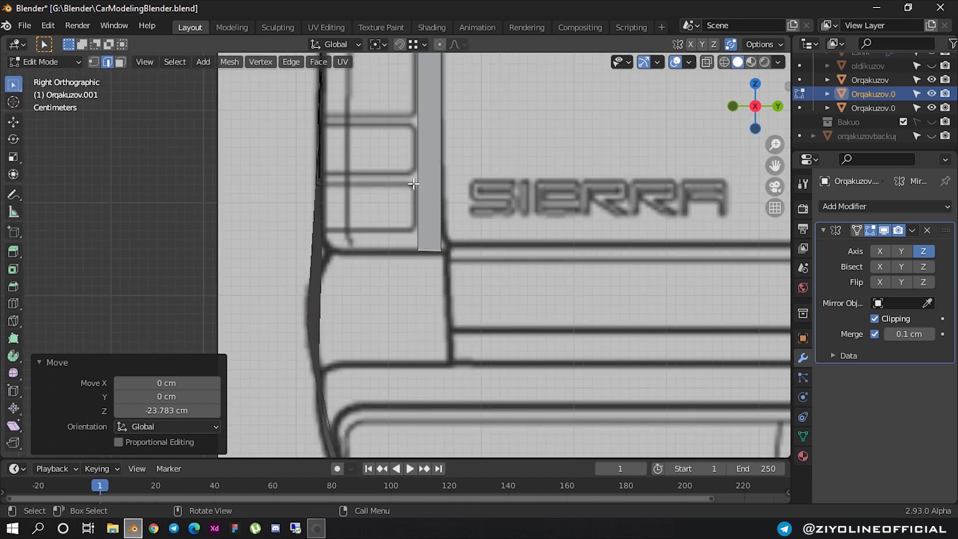
{"action": "scroll", "coordinate": [412, 174], "scroll_direction": "down", "scroll_amount": 1}
{"action": "scroll", "coordinate": [411, 165], "scroll_direction": "down", "scroll_amount": 1}
{"action": "scroll", "coordinate": [410, 161], "scroll_direction": "down", "scroll_amount": 1}
{"action": "scroll", "coordinate": [410, 161], "scroll_direction": "up", "scroll_amount": 1}
{"action": "scroll", "coordinate": [409, 190], "scroll_direction": "down", "scroll_amount": 3}
{"action": "scroll", "coordinate": [404, 271], "scroll_direction": "up", "scroll_amount": 2}
{"action": "scroll", "coordinate": [404, 271], "scroll_direction": "up", "scroll_amount": 1}
{"action": "scroll", "coordinate": [412, 279], "scroll_direction": "up", "scroll_amount": 4}
{"action": "key", "text": "ctrl+r"}
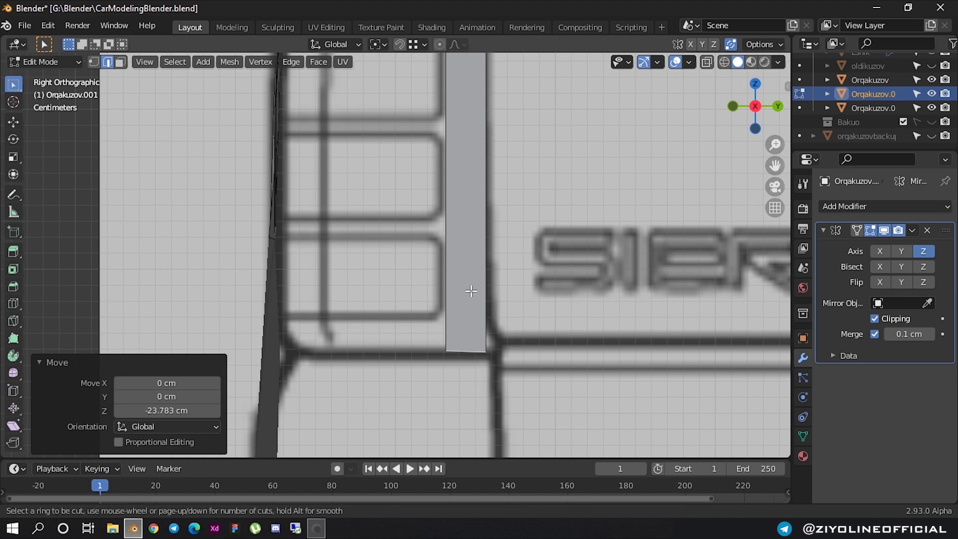
{"action": "scroll", "coordinate": [471, 291], "scroll_direction": "down", "scroll_amount": 2}
{"action": "scroll", "coordinate": [424, 235], "scroll_direction": "down", "scroll_amount": 3}
{"action": "scroll", "coordinate": [422, 231], "scroll_direction": "up", "scroll_amount": 1}
{"action": "key", "text": "Escape"}
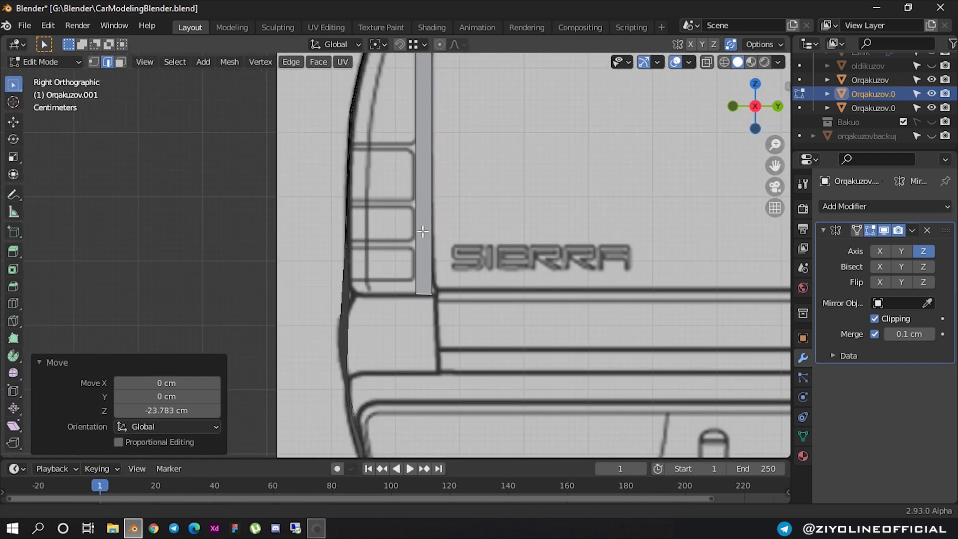
{"action": "scroll", "coordinate": [422, 231], "scroll_direction": "up", "scroll_amount": 3, "text": "shift"}
{"action": "key", "text": "ctrl+r"}
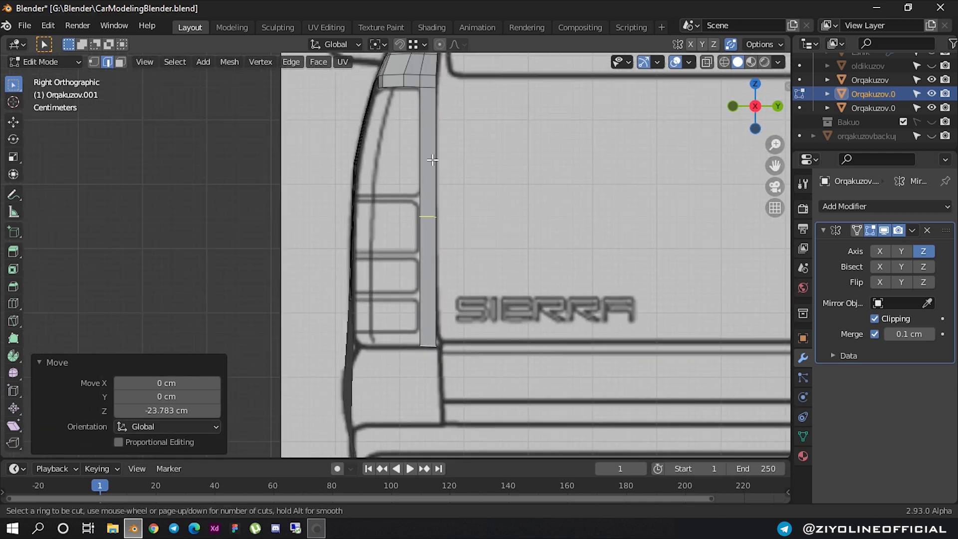
{"action": "left_click", "coordinate": [430, 186]}
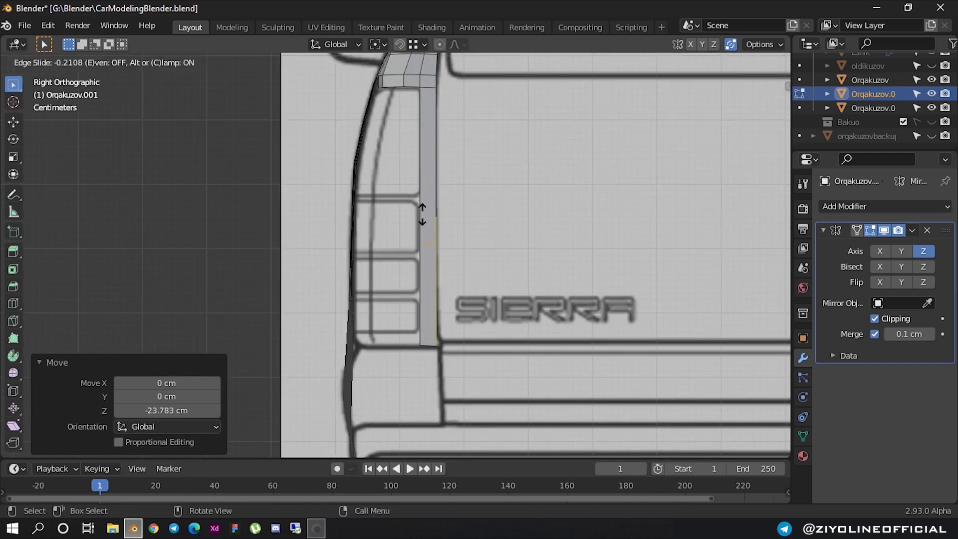
{"action": "left_click", "coordinate": [429, 302]}
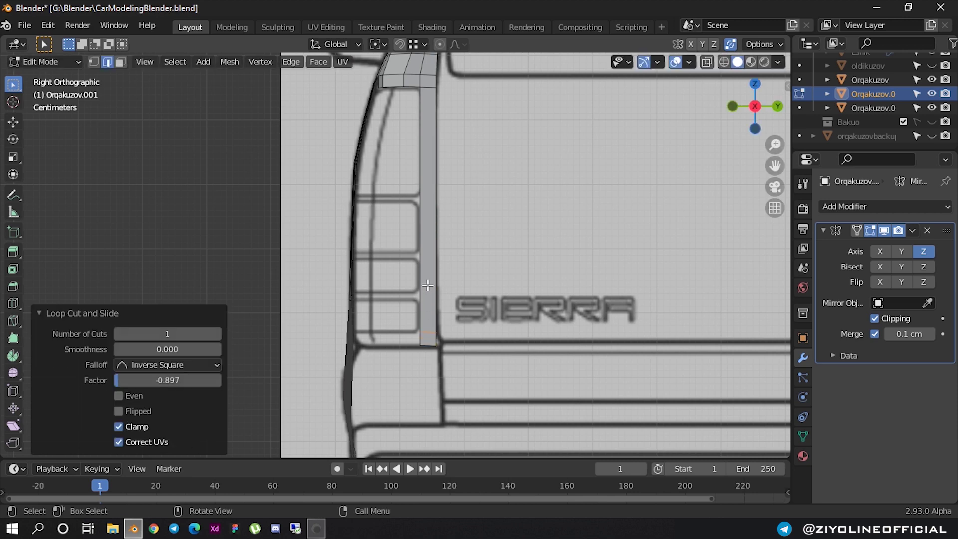
- Add four evenly spaced loop cuts along the tail-light strip's length
{"action": "scroll", "coordinate": [429, 300], "scroll_direction": "up", "scroll_amount": 2}
{"action": "scroll", "coordinate": [449, 229], "scroll_direction": "up", "scroll_amount": 1}
{"action": "scroll", "coordinate": [434, 174], "scroll_direction": "down", "scroll_amount": 2, "text": "shift"}
{"action": "scroll", "coordinate": [430, 162], "scroll_direction": "up", "scroll_amount": 2}
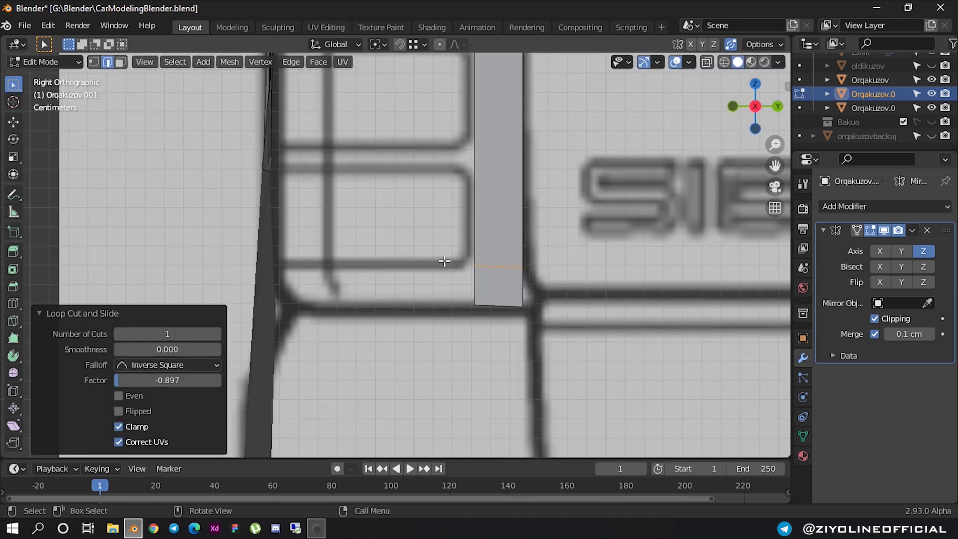
{"action": "left_click", "coordinate": [486, 292]}
{"action": "scroll", "coordinate": [486, 292], "scroll_direction": "down", "scroll_amount": 2}
{"action": "mouse_move", "coordinate": [486, 292]}
{"action": "middle_mouse_down"}
{"action": "mouse_move", "coordinate": [337, 368]}
{"action": "mouse_move", "coordinate": [577, 306]}
{"action": "mouse_move", "coordinate": [599, 289]}
{"action": "middle_mouse_up"}
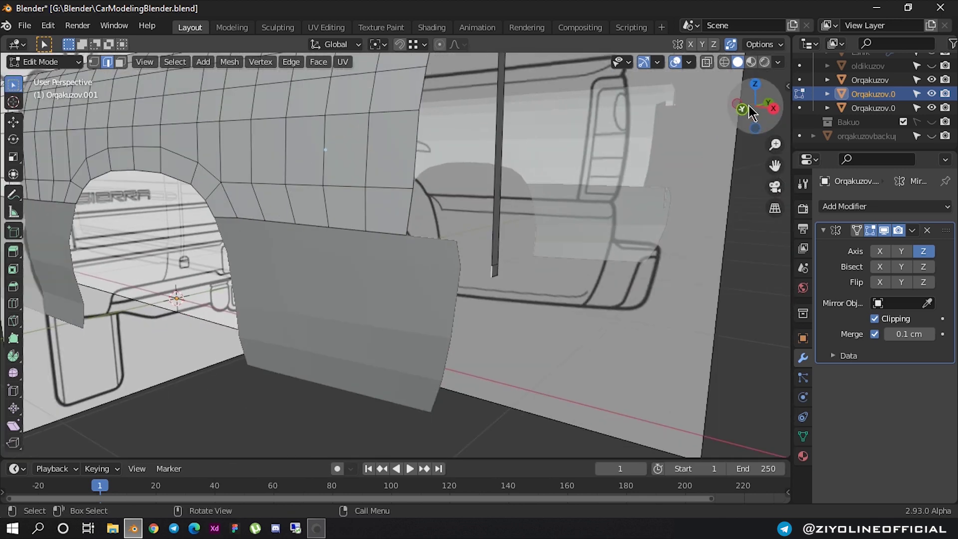
{"action": "left_click", "coordinate": [748, 107]}
{"action": "scroll", "coordinate": [521, 146], "scroll_direction": "up", "scroll_amount": 2}
{"action": "scroll", "coordinate": [521, 147], "scroll_direction": "up", "scroll_amount": 2}
{"action": "scroll", "coordinate": [530, 132], "scroll_direction": "up", "scroll_amount": 2}
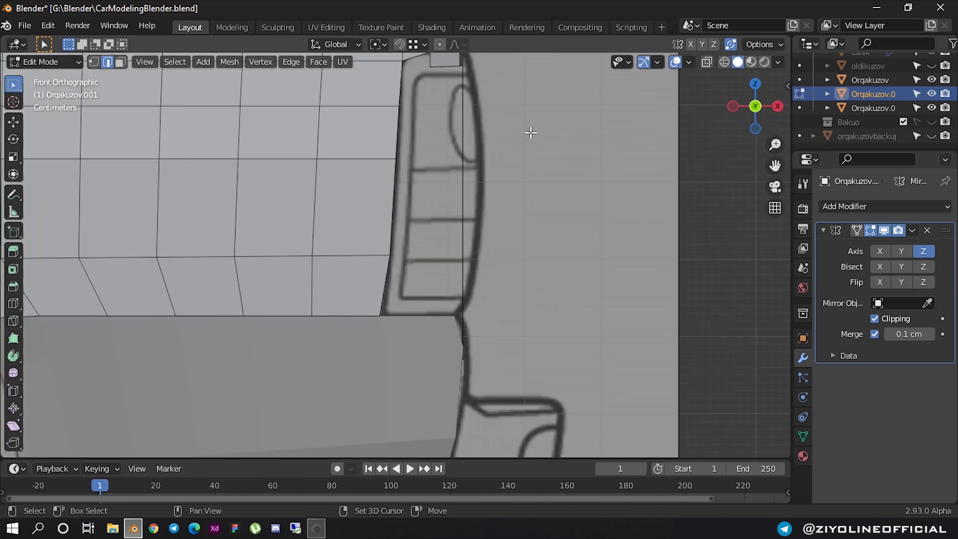
{"action": "scroll", "coordinate": [523, 159], "scroll_direction": "down", "scroll_amount": 3}
{"action": "scroll", "coordinate": [513, 192], "scroll_direction": "down", "scroll_amount": 3}
{"action": "middle_click_drag", "start_coordinate": [507, 194], "coordinate": [436, 230]}
{"action": "key", "text": "ctrl"}
{"action": "key", "text": "ctrl+r"}
{"action": "scroll", "coordinate": [427, 248], "scroll_direction": "up", "scroll_amount": 2}
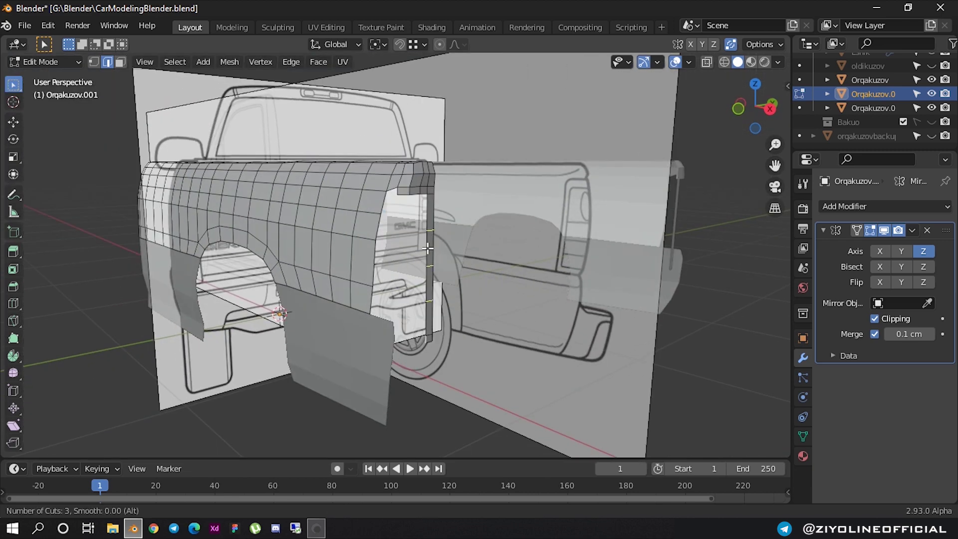
{"action": "left_click", "coordinate": [429, 236]}
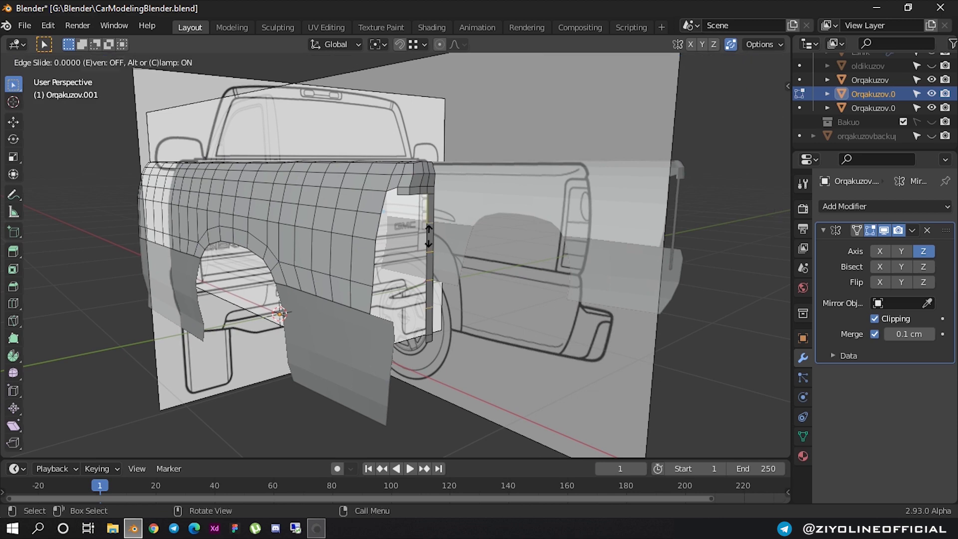
{"action": "right_click", "coordinate": [429, 236]}
- In front view with vertex select, make the mesh see-through over the blueprint
{"action": "left_click", "coordinate": [739, 109]}
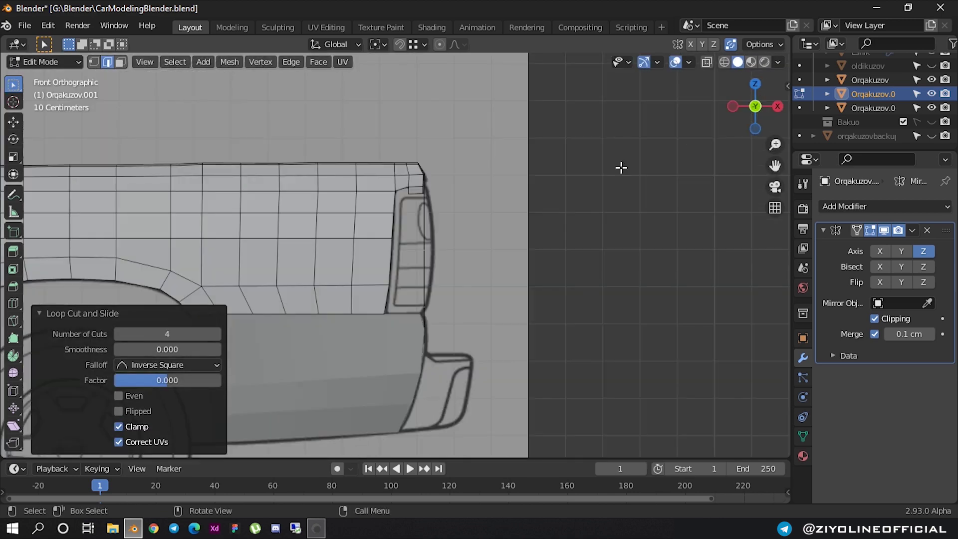
{"action": "scroll", "coordinate": [458, 208], "scroll_direction": "up", "scroll_amount": 2}
{"action": "scroll", "coordinate": [458, 208], "scroll_direction": "up", "scroll_amount": 2}
{"action": "key", "text": "1"}
{"action": "left_click", "coordinate": [458, 208], "text": "alt"}
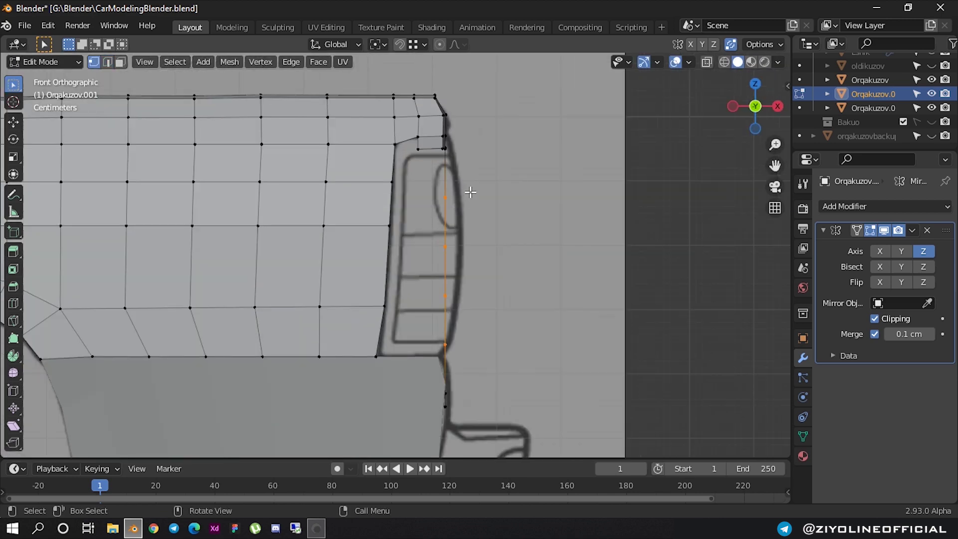
{"action": "scroll", "coordinate": [464, 194], "scroll_direction": "up", "scroll_amount": 2}
{"action": "scroll", "coordinate": [467, 185], "scroll_direction": "up", "scroll_amount": 1}
{"action": "scroll", "coordinate": [470, 175], "scroll_direction": "up", "scroll_amount": 1}
{"action": "scroll", "coordinate": [453, 241], "scroll_direction": "down", "scroll_amount": 2}
{"action": "scroll", "coordinate": [451, 180], "scroll_direction": "up", "scroll_amount": 3, "text": "shift"}
{"action": "scroll", "coordinate": [451, 180], "scroll_direction": "up", "scroll_amount": 1}
{"action": "left_click", "coordinate": [724, 62]}
{"action": "scroll", "coordinate": [464, 130], "scroll_direction": "up", "scroll_amount": 2}
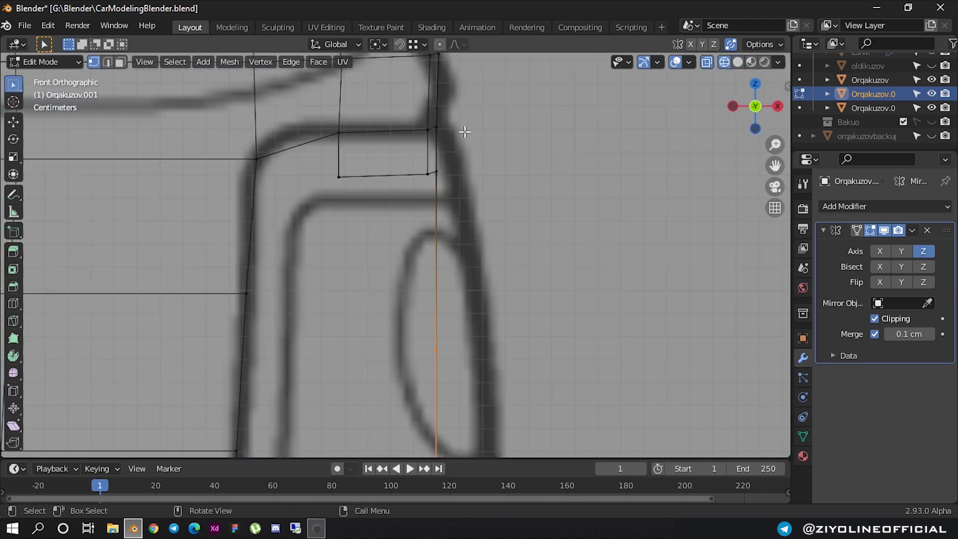
{"action": "scroll", "coordinate": [441, 192], "scroll_direction": "up", "scroll_amount": 2}
{"action": "scroll", "coordinate": [439, 182], "scroll_direction": "up", "scroll_amount": 1}
- Move the top horizontal corner edge and lower corner vertex onto the blueprint's tail-light corner
{"action": "key", "text": "b"}
{"action": "left_click_drag", "start_coordinate": [451, 142], "coordinate": [354, 172]}
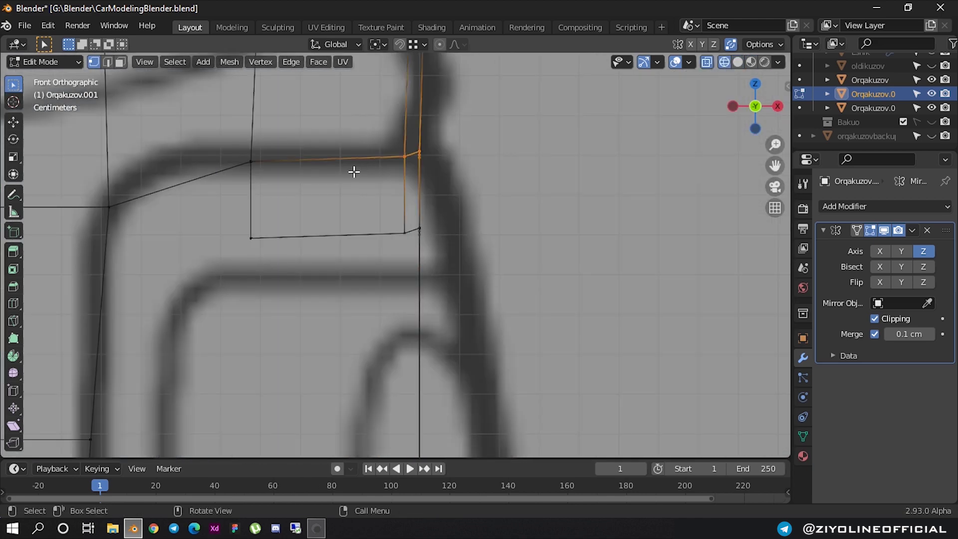
{"action": "left_click", "coordinate": [444, 132]}
{"action": "key", "text": "b"}
{"action": "left_click_drag", "start_coordinate": [449, 124], "coordinate": [379, 167]}
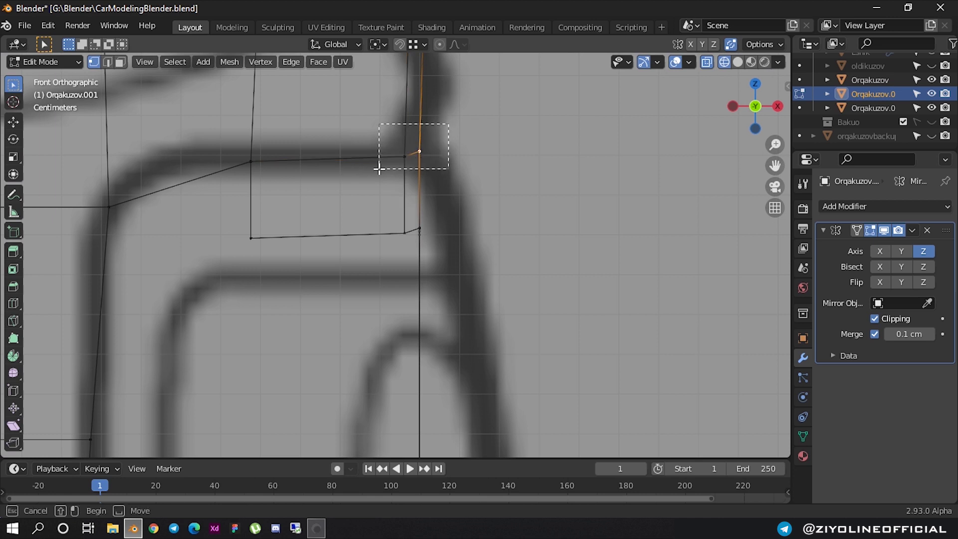
{"action": "key", "text": "g"}
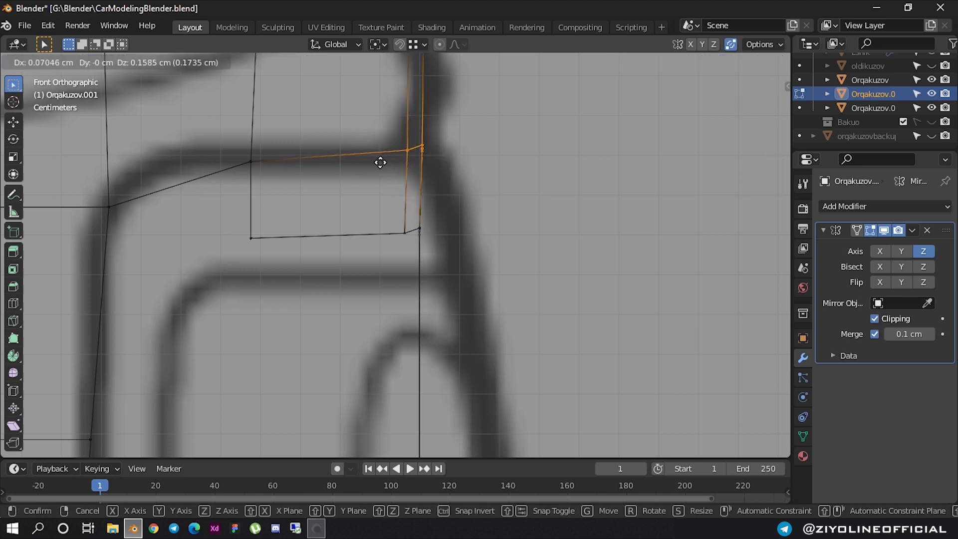
{"action": "left_click", "coordinate": [364, 163]}
{"action": "left_click", "coordinate": [381, 238]}
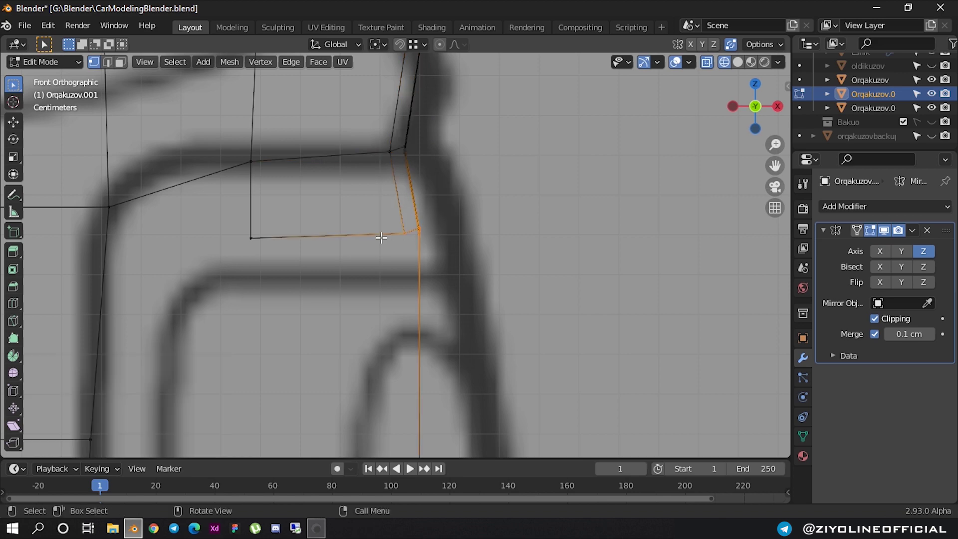
{"action": "key", "text": "g"}
{"action": "left_click", "coordinate": [407, 229]}
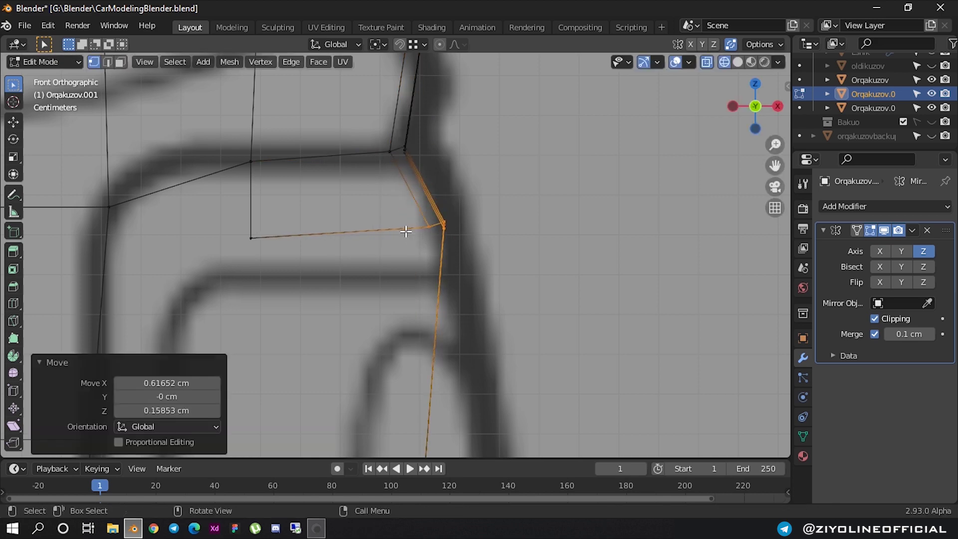
- Move the vertices down the tail-light side edge onto the blueprint's curved outline
{"action": "scroll", "coordinate": [450, 233], "scroll_direction": "down", "scroll_amount": 3}
{"action": "scroll", "coordinate": [439, 232], "scroll_direction": "up", "scroll_amount": 1}
{"action": "scroll", "coordinate": [449, 227], "scroll_direction": "up", "scroll_amount": 2}
{"action": "scroll", "coordinate": [459, 234], "scroll_direction": "down", "scroll_amount": 4}
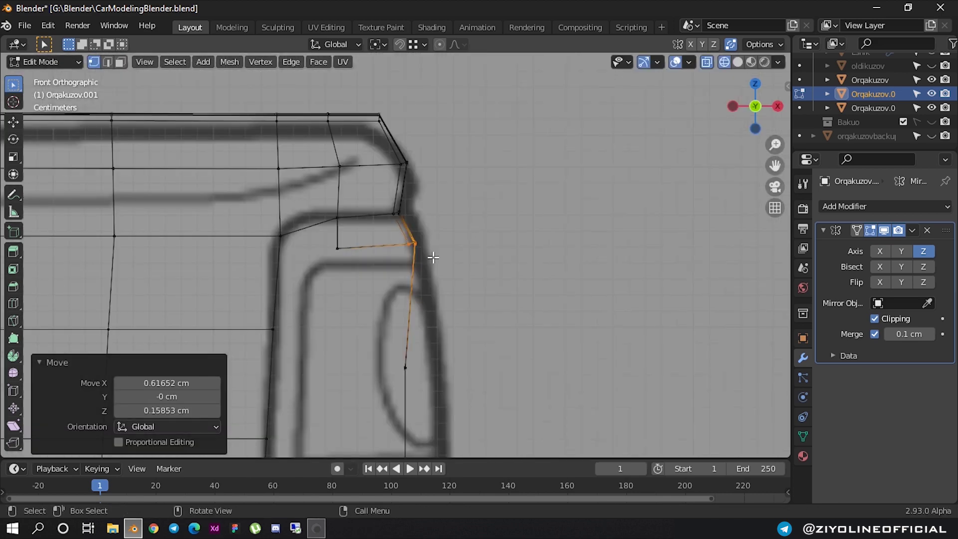
{"action": "scroll", "coordinate": [431, 262], "scroll_direction": "down", "scroll_amount": 1}
{"action": "scroll", "coordinate": [429, 269], "scroll_direction": "down", "scroll_amount": 1}
{"action": "middle_click_drag", "start_coordinate": [430, 270], "coordinate": [441, 190], "text": "shift"}
{"action": "left_click", "coordinate": [422, 242]}
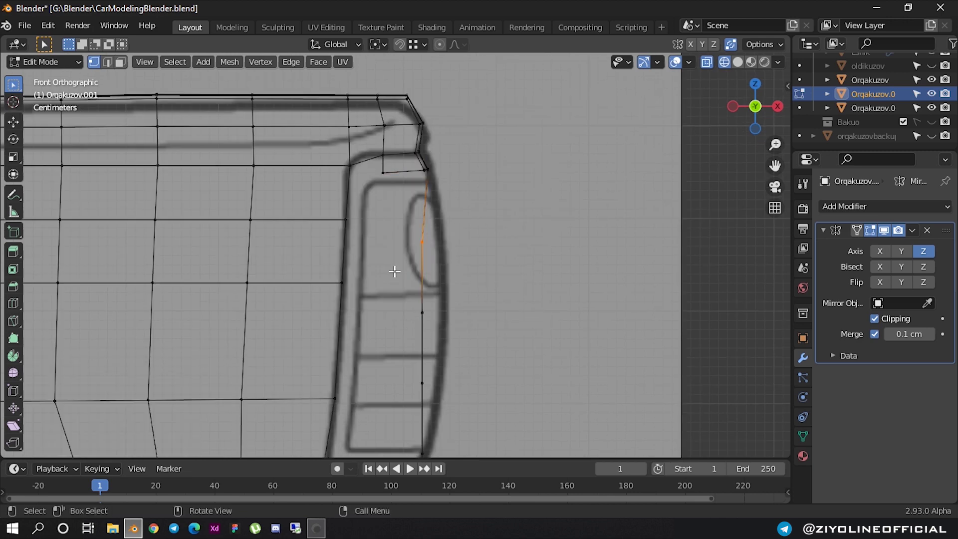
{"action": "key", "text": "g"}
{"action": "left_click", "coordinate": [419, 269]}
{"action": "key", "text": "g"}
{"action": "left_click", "coordinate": [417, 323]}
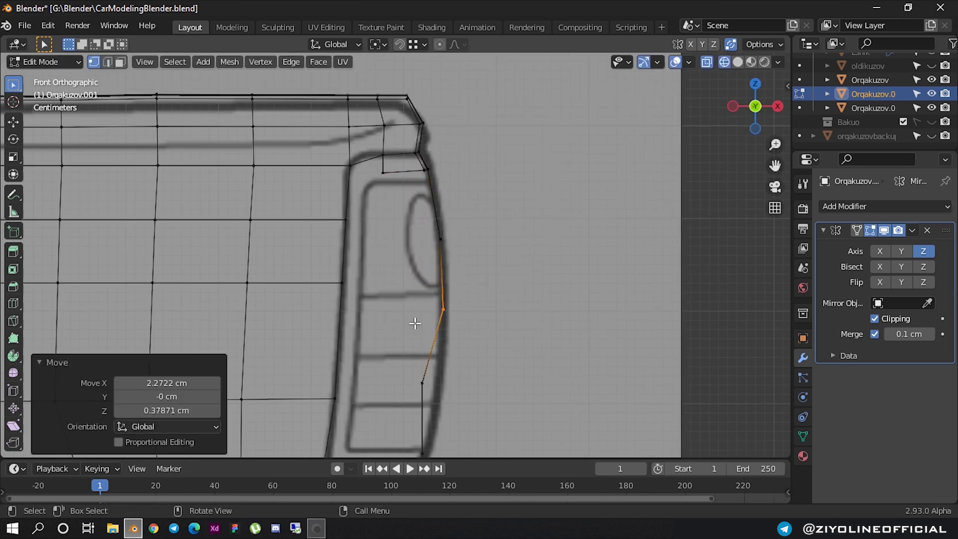
{"action": "left_click", "coordinate": [422, 382]}
{"action": "key", "text": "g"}
{"action": "left_click", "coordinate": [405, 386]}
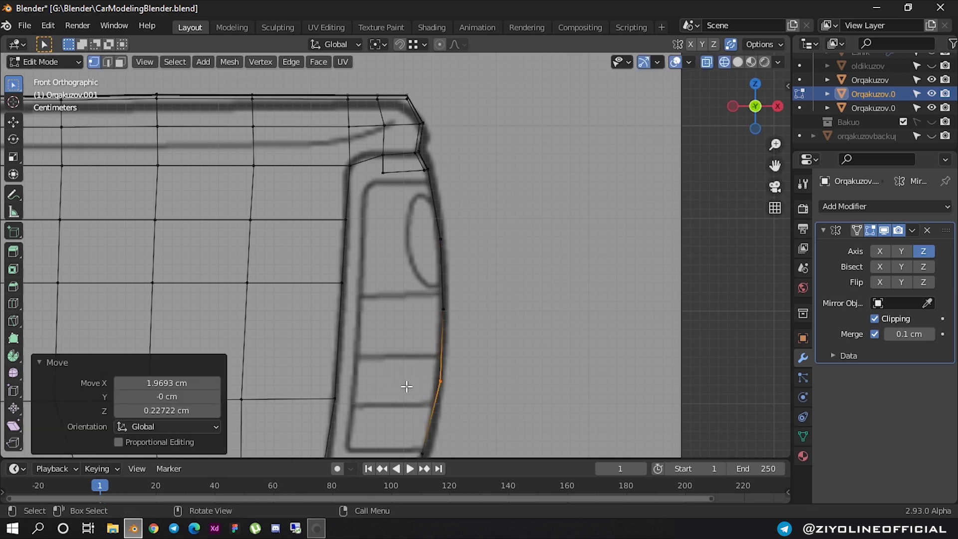
{"action": "scroll", "coordinate": [407, 385], "scroll_direction": "down", "scroll_amount": 2}
{"action": "middle_click_drag", "start_coordinate": [459, 328], "coordinate": [438, 220], "text": "shift"}
{"action": "scroll", "coordinate": [417, 262], "scroll_direction": "up", "scroll_amount": 4}
{"action": "scroll", "coordinate": [481, 250], "scroll_direction": "up", "scroll_amount": 1}
{"action": "scroll", "coordinate": [487, 250], "scroll_direction": "up", "scroll_amount": 1}
{"action": "scroll", "coordinate": [496, 246], "scroll_direction": "down", "scroll_amount": 1}
{"action": "scroll", "coordinate": [486, 206], "scroll_direction": "down", "scroll_amount": 1}
{"action": "left_click", "coordinate": [443, 231]}
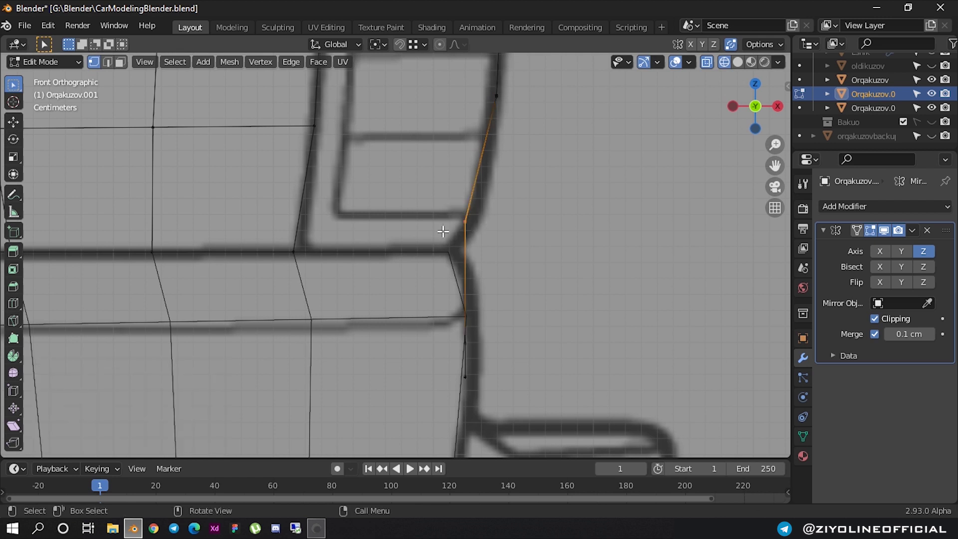
- Move the tail-light edge vertices at the band corner onto the blueprint curve, cancelling one bad move
{"action": "key", "text": "g"}
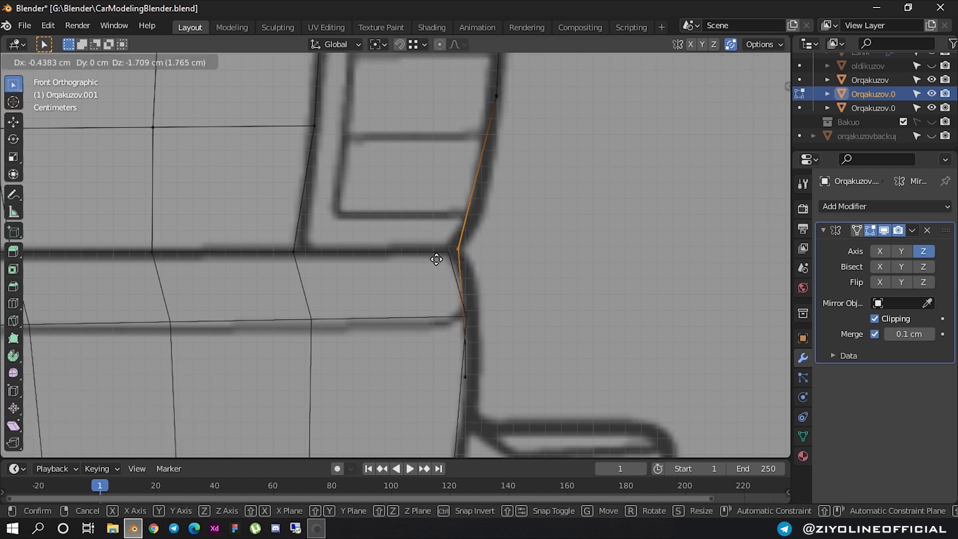
{"action": "left_click", "coordinate": [442, 267]}
{"action": "left_click", "coordinate": [465, 376]}
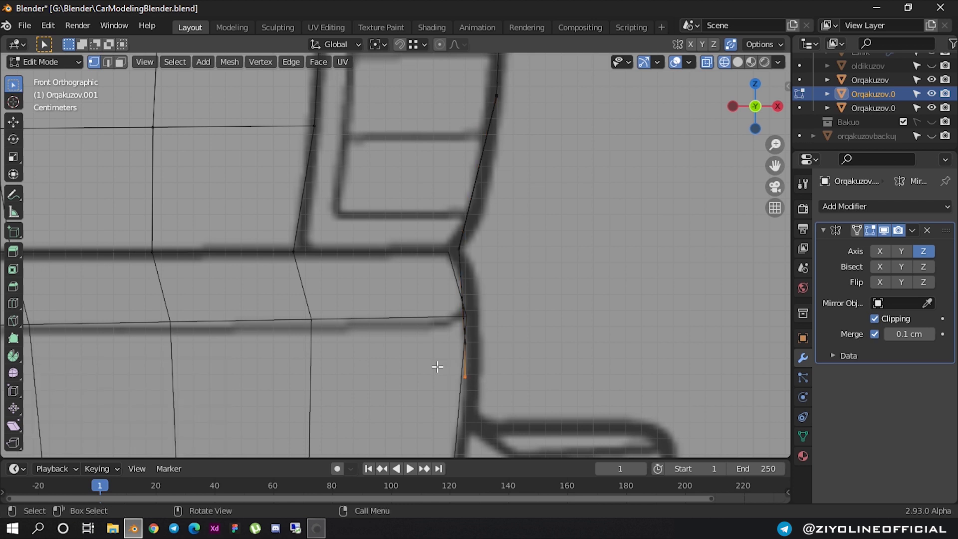
{"action": "key", "text": "g"}
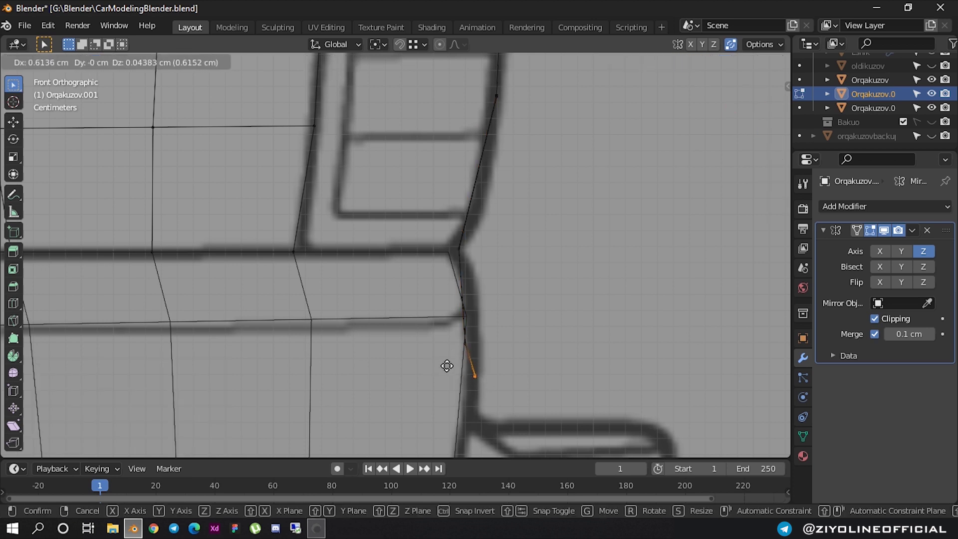
{"action": "key", "text": "Escape"}
{"action": "left_click", "coordinate": [454, 344]}
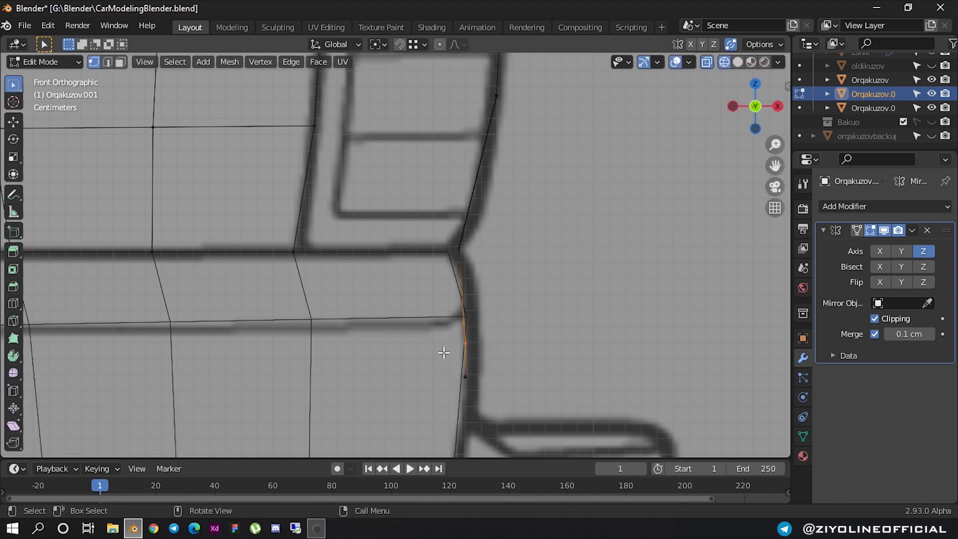
{"action": "key", "text": "g"}
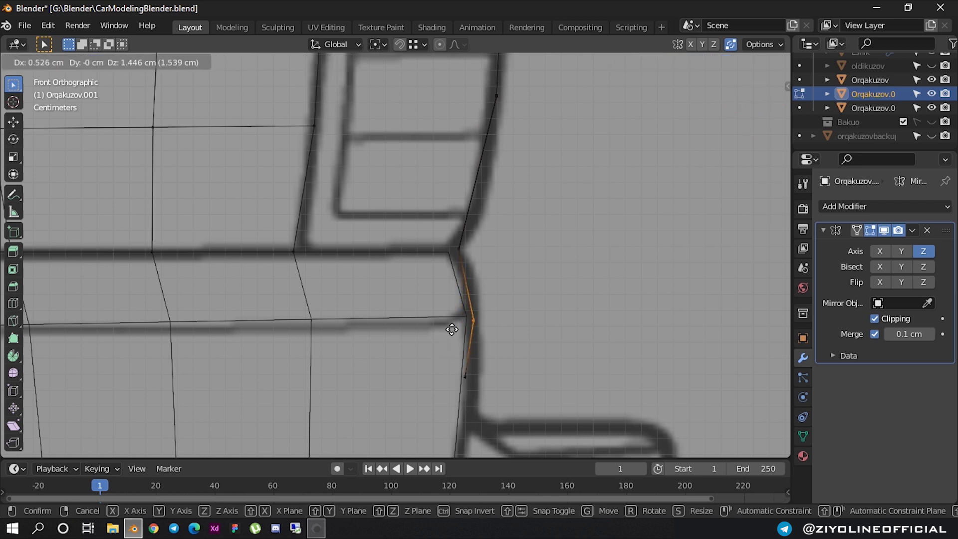
{"action": "left_click", "coordinate": [462, 363]}
- Select a lower edge vertex and zoom and orbit out to view the whole truck
{"action": "left_click", "coordinate": [473, 381]}
{"action": "scroll", "coordinate": [474, 384], "scroll_direction": "down", "scroll_amount": 2}
{"action": "middle_click_drag", "start_coordinate": [479, 317], "coordinate": [485, 218], "text": "shift"}
{"action": "scroll", "coordinate": [497, 241], "scroll_direction": "down", "scroll_amount": 1}
{"action": "scroll", "coordinate": [458, 234], "scroll_direction": "down", "scroll_amount": 1}
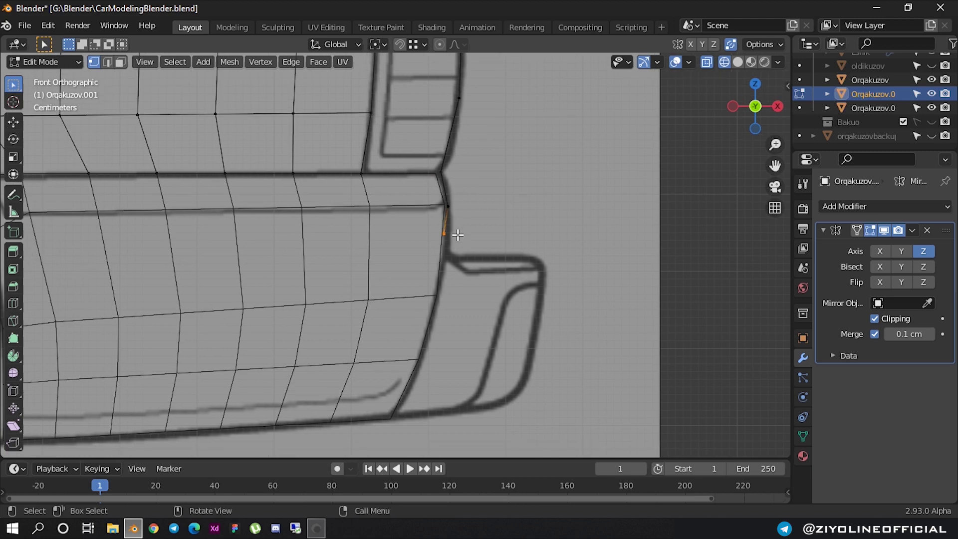
{"action": "scroll", "coordinate": [456, 167], "scroll_direction": "up", "scroll_amount": 1}
{"action": "scroll", "coordinate": [455, 154], "scroll_direction": "up", "scroll_amount": 1}
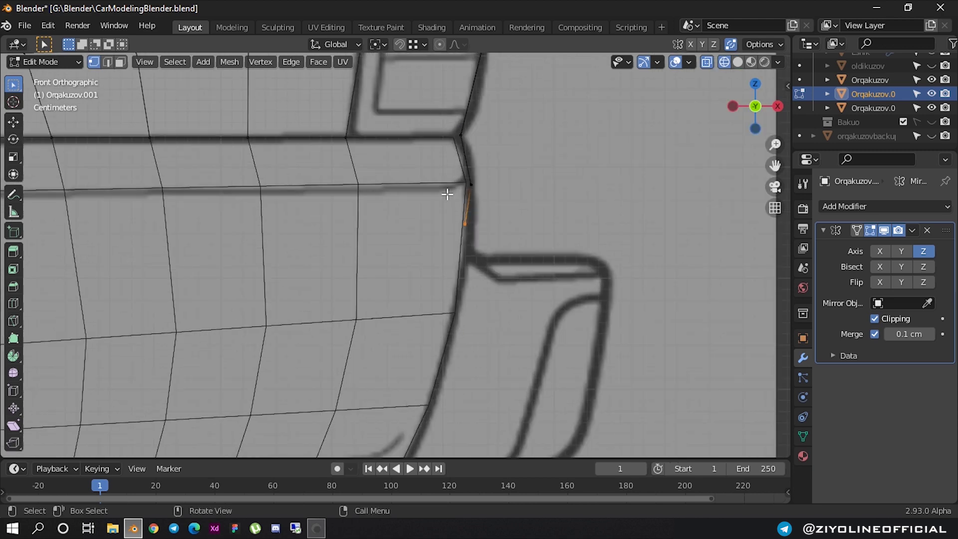
{"action": "scroll", "coordinate": [447, 194], "scroll_direction": "down", "scroll_amount": 4}
{"action": "scroll", "coordinate": [447, 194], "scroll_direction": "up", "scroll_amount": 3}
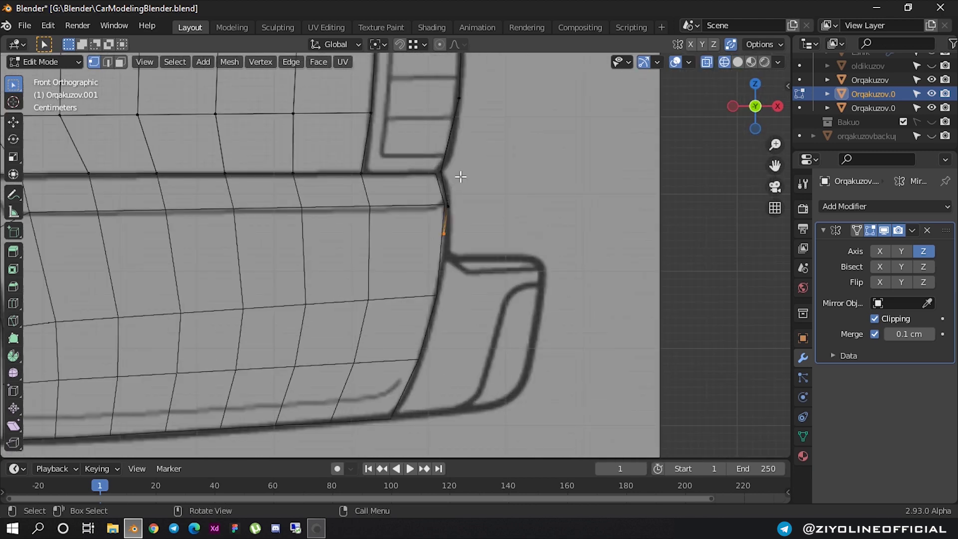
{"action": "scroll", "coordinate": [460, 176], "scroll_direction": "down", "scroll_amount": 3}
{"action": "scroll", "coordinate": [464, 179], "scroll_direction": "down", "scroll_amount": 2}
{"action": "mouse_move", "coordinate": [464, 179]}
{"action": "middle_mouse_down"}
{"action": "mouse_move", "coordinate": [297, 208]}
{"action": "mouse_move", "coordinate": [404, 190]}
{"action": "middle_mouse_up"}
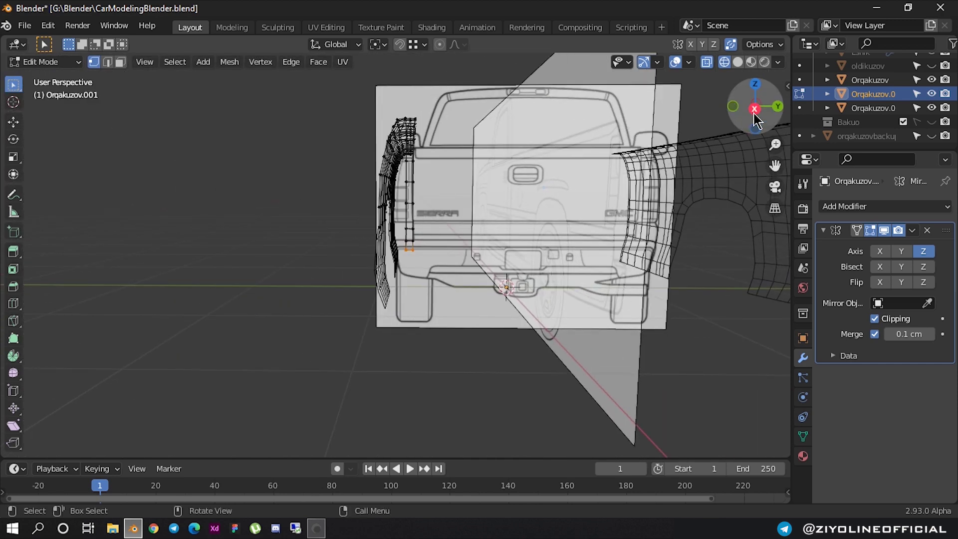
- Switch to the Right Ortho view, zoom in, and undo an accidental vertex deletion
{"action": "left_click", "coordinate": [754, 108]}
{"action": "scroll", "coordinate": [390, 240], "scroll_direction": "up", "scroll_amount": 2}
{"action": "scroll", "coordinate": [409, 234], "scroll_direction": "up", "scroll_amount": 2}
{"action": "scroll", "coordinate": [429, 230], "scroll_direction": "up", "scroll_amount": 2}
{"action": "scroll", "coordinate": [443, 225], "scroll_direction": "up", "scroll_amount": 3}
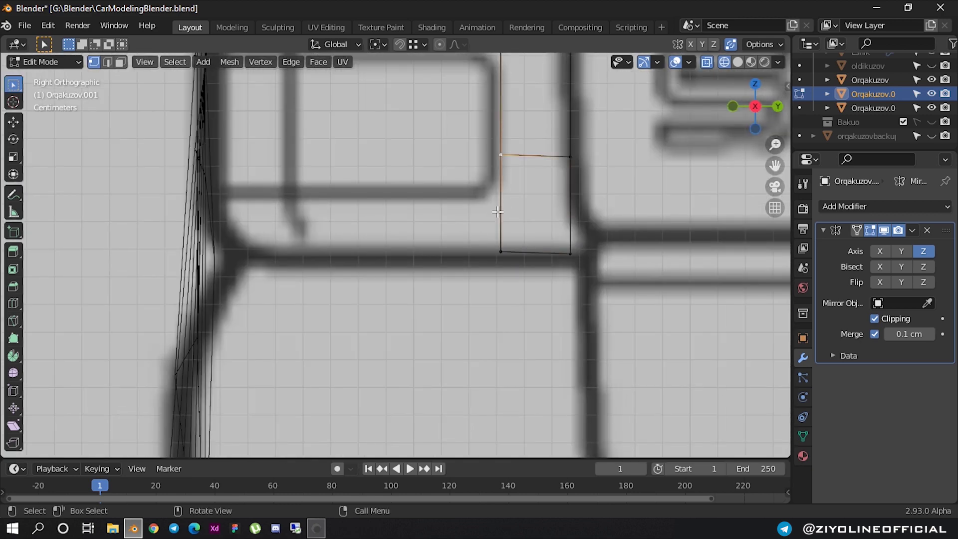
{"action": "key", "text": "x"}
{"action": "left_click", "coordinate": [456, 198]}
{"action": "key", "text": "ctrl+z"}
- Raise the strip's edge onto the blueprint line and extrude it about 10 cm toward the bed side
{"action": "key", "text": "2"}
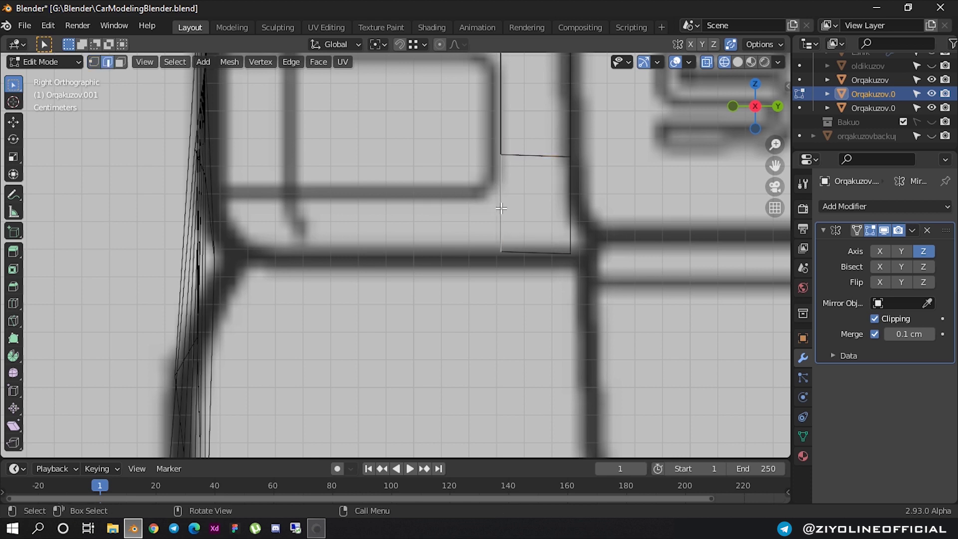
{"action": "key", "text": "g"}
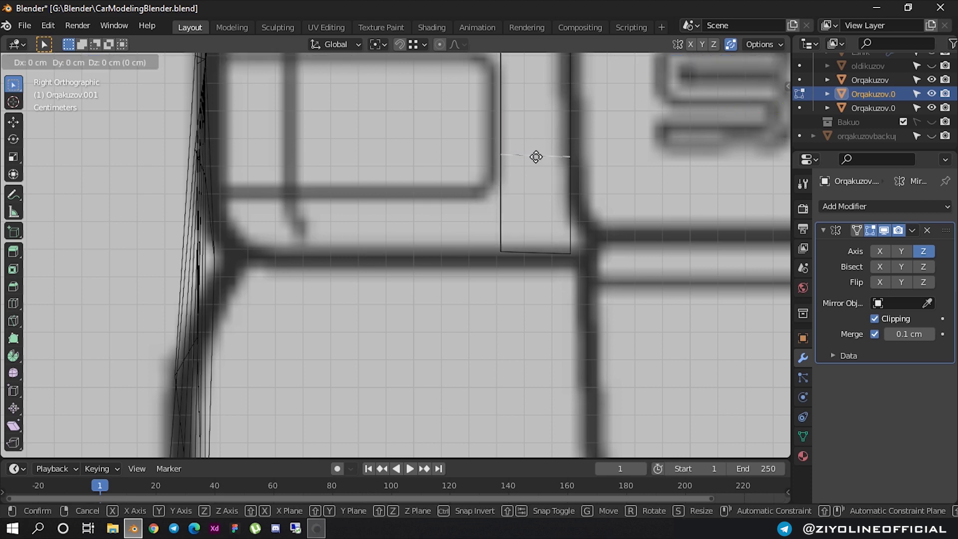
{"action": "left_click", "coordinate": [535, 193]}
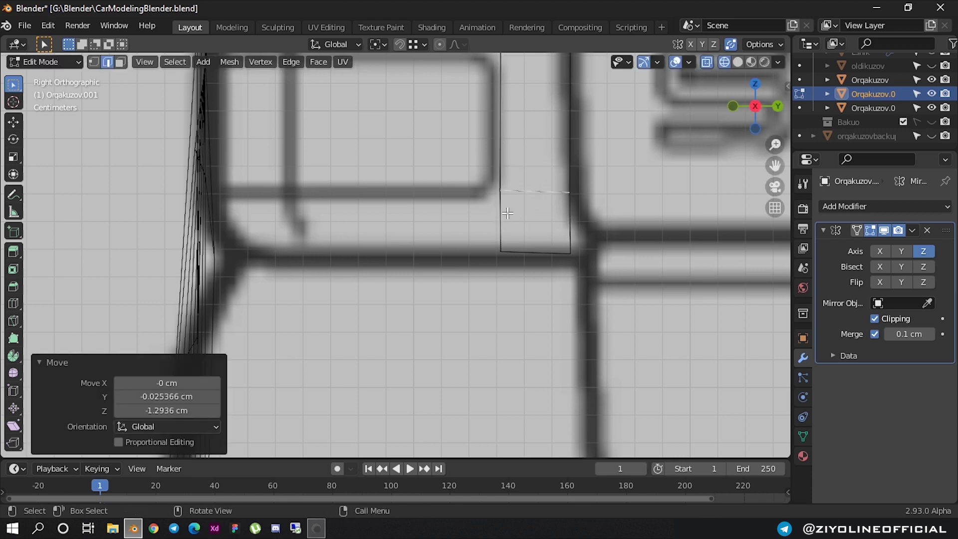
{"action": "key", "text": "alt+a"}
{"action": "key", "text": "e"}
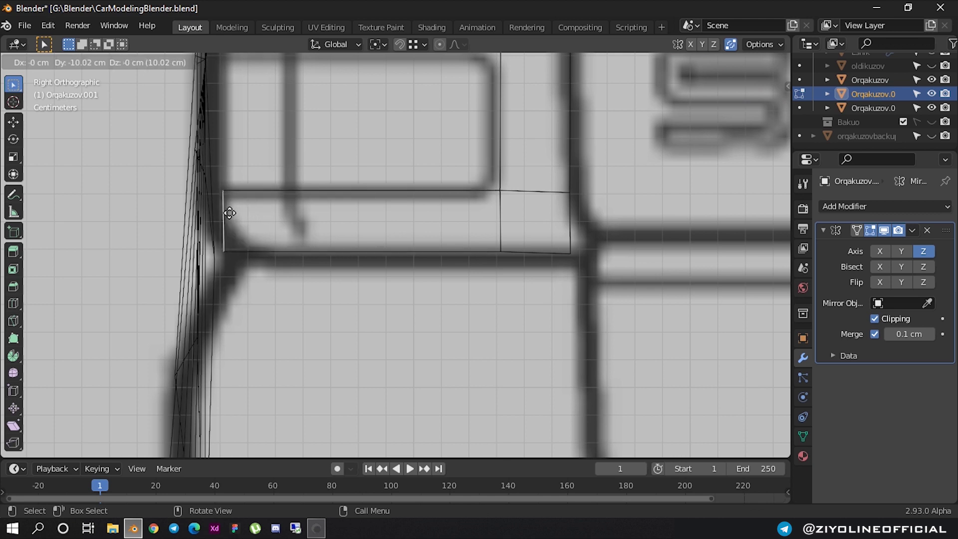
{"action": "left_click", "coordinate": [229, 213]}
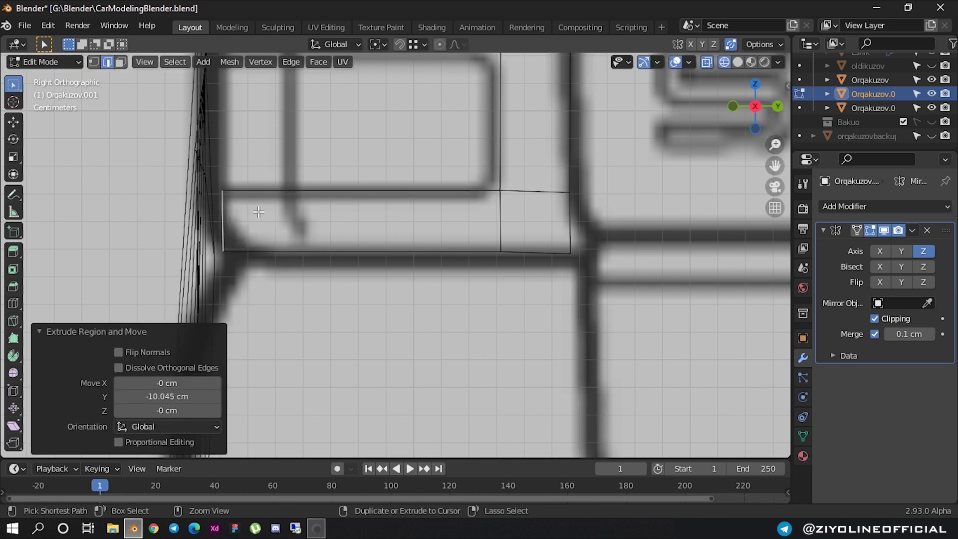
- Add two loop cuts across the new extruded face
{"action": "key", "text": "ctrl+r"}
{"action": "scroll", "coordinate": [261, 212], "scroll_direction": "up", "scroll_amount": 1}
{"action": "left_click", "coordinate": [267, 210]}
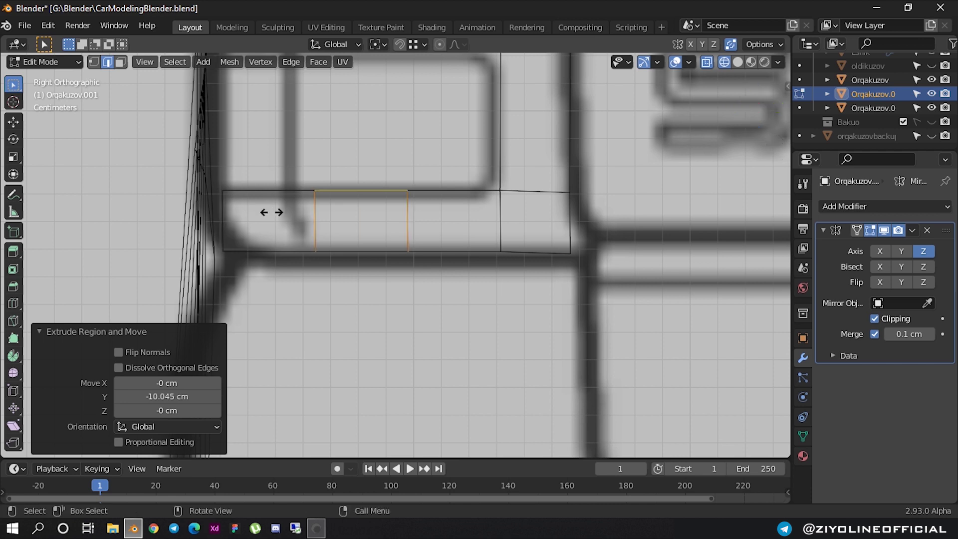
- Keep the loop cuts evenly spaced and move the strip's lower outer corner vertex up and right
{"action": "right_click", "coordinate": [272, 213]}
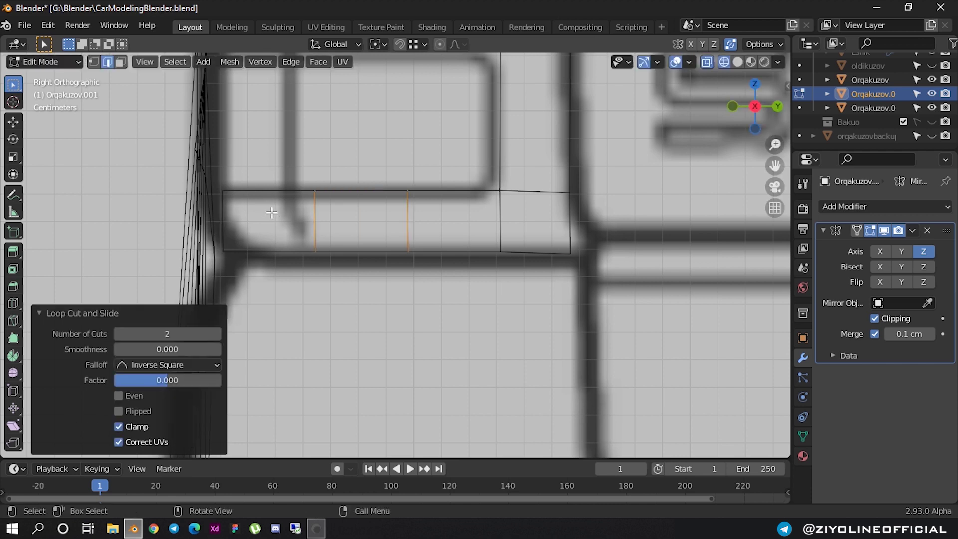
{"action": "left_click", "coordinate": [229, 251]}
{"action": "key", "text": "1"}
{"action": "key", "text": "g"}
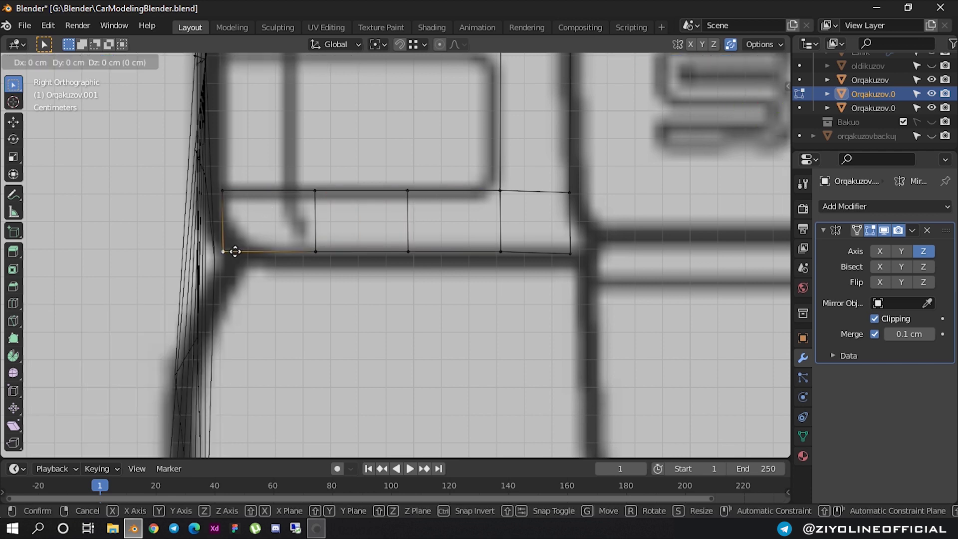
{"action": "left_click", "coordinate": [246, 249]}
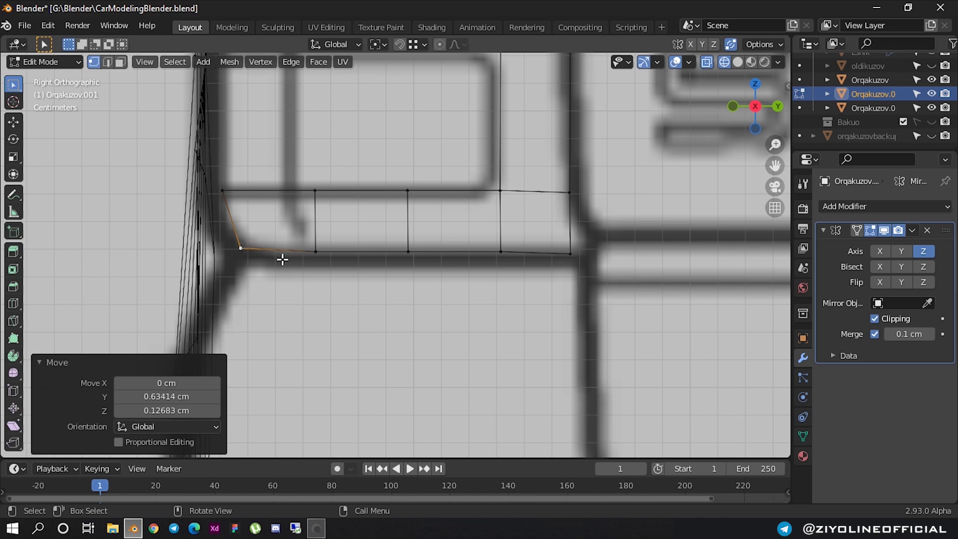
- Lower the first two loop-cut edges slightly onto the blueprint band
{"action": "scroll", "coordinate": [341, 269], "scroll_direction": "down", "scroll_amount": 1}
{"action": "scroll", "coordinate": [315, 192], "scroll_direction": "up", "scroll_amount": 2}
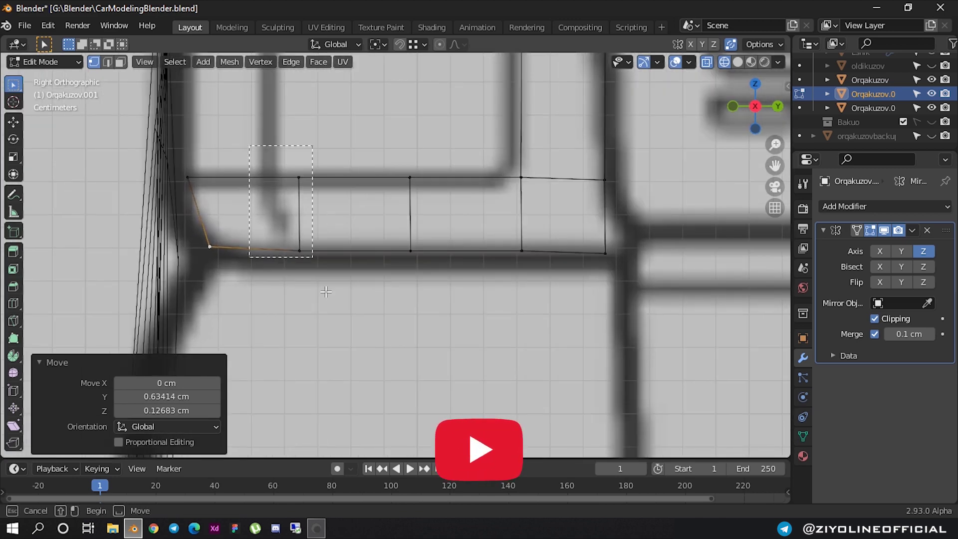
{"action": "left_click_drag", "start_coordinate": [252, 242], "coordinate": [329, 279]}
{"action": "key", "text": "g"}
{"action": "key", "text": "z"}
{"action": "left_click", "coordinate": [332, 308]}
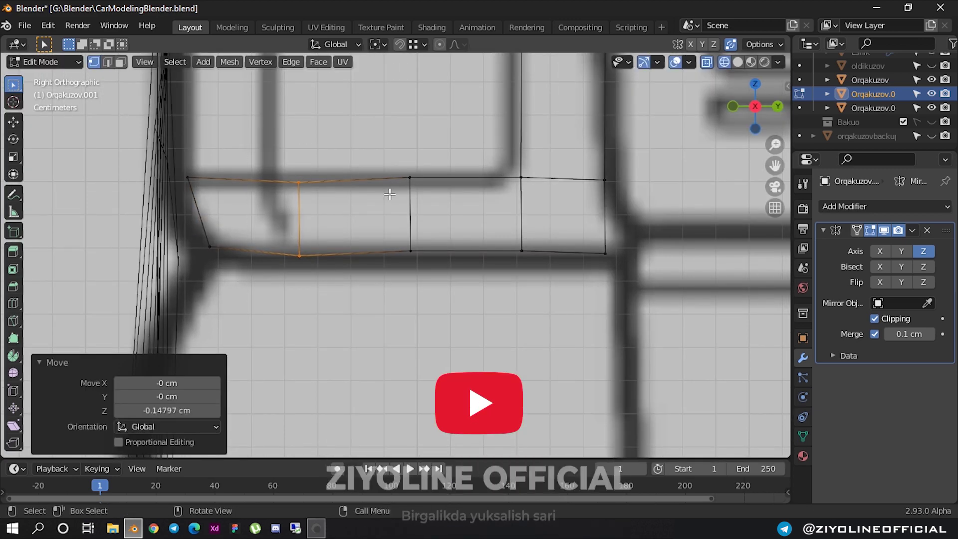
{"action": "left_click_drag", "start_coordinate": [394, 171], "coordinate": [422, 267]}
{"action": "key", "text": "g"}
{"action": "left_click", "coordinate": [422, 273]}
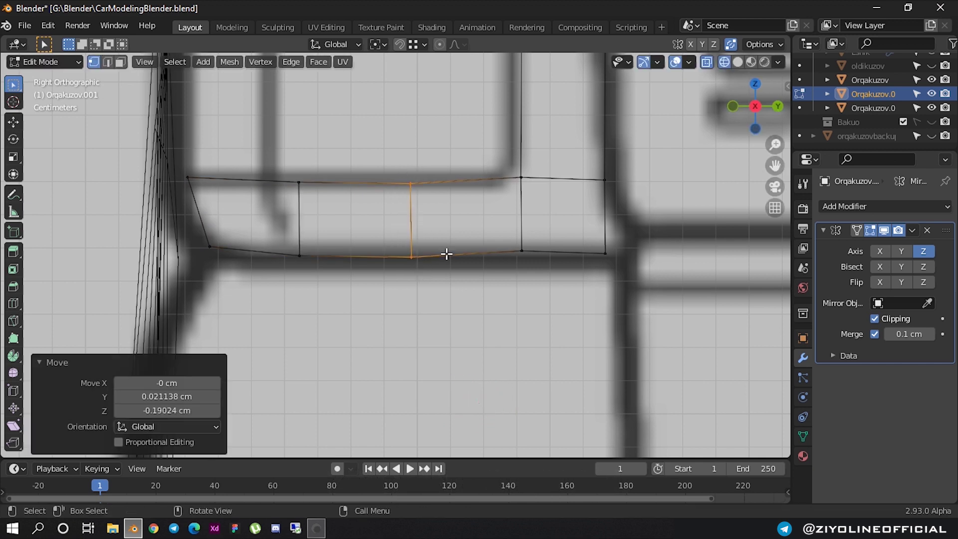
- Adjust one strip-edge vertex and drop the bottom vertex slightly lower along Z
{"action": "left_click", "coordinate": [512, 176]}
{"action": "key", "text": "g"}
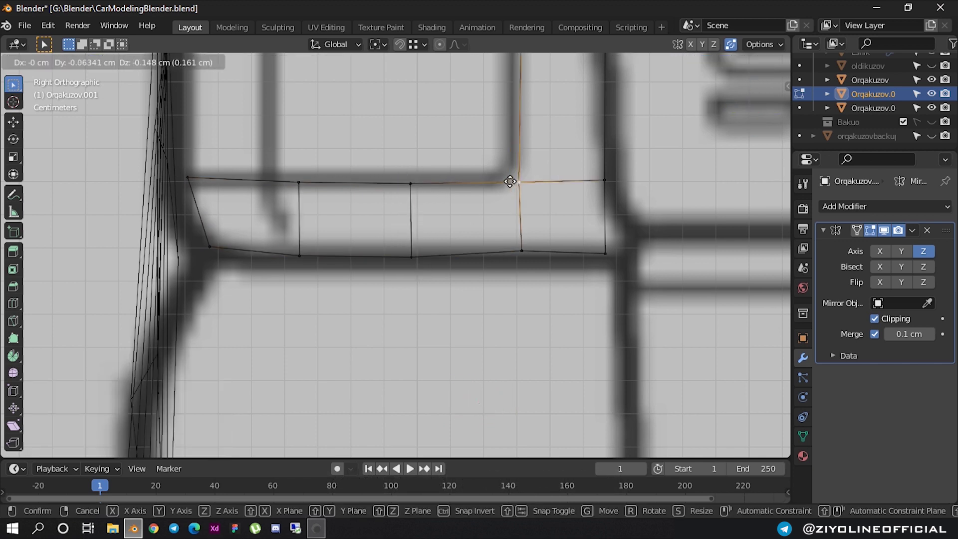
{"action": "left_click", "coordinate": [510, 180]}
{"action": "left_click", "coordinate": [519, 239]}
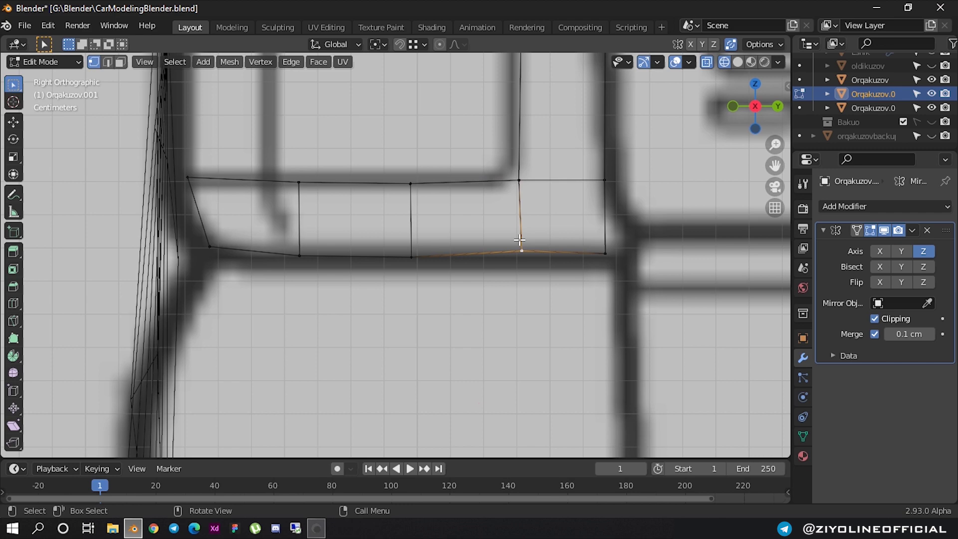
{"action": "key", "text": "g"}
{"action": "key", "text": "z"}
{"action": "left_click", "coordinate": [518, 241]}
{"action": "scroll", "coordinate": [577, 244], "scroll_direction": "down", "scroll_amount": 2}
{"action": "scroll", "coordinate": [579, 250], "scroll_direction": "down", "scroll_amount": 4}
{"action": "scroll", "coordinate": [498, 250], "scroll_direction": "down", "scroll_amount": 1}
{"action": "scroll", "coordinate": [464, 246], "scroll_direction": "down", "scroll_amount": 2}
{"action": "scroll", "coordinate": [425, 145], "scroll_direction": "up", "scroll_amount": 1}
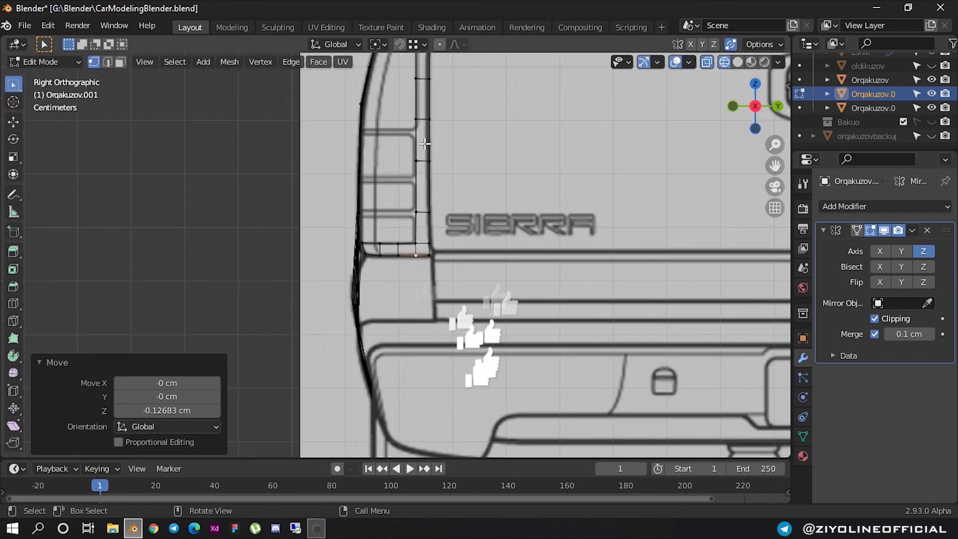
- Raise the column's crossing edge vertically onto the blueprint line
{"action": "scroll", "coordinate": [439, 154], "scroll_direction": "up", "scroll_amount": 1}
{"action": "scroll", "coordinate": [449, 166], "scroll_direction": "up", "scroll_amount": 1}
{"action": "scroll", "coordinate": [429, 199], "scroll_direction": "up", "scroll_amount": 2}
{"action": "scroll", "coordinate": [434, 219], "scroll_direction": "up", "scroll_amount": 1}
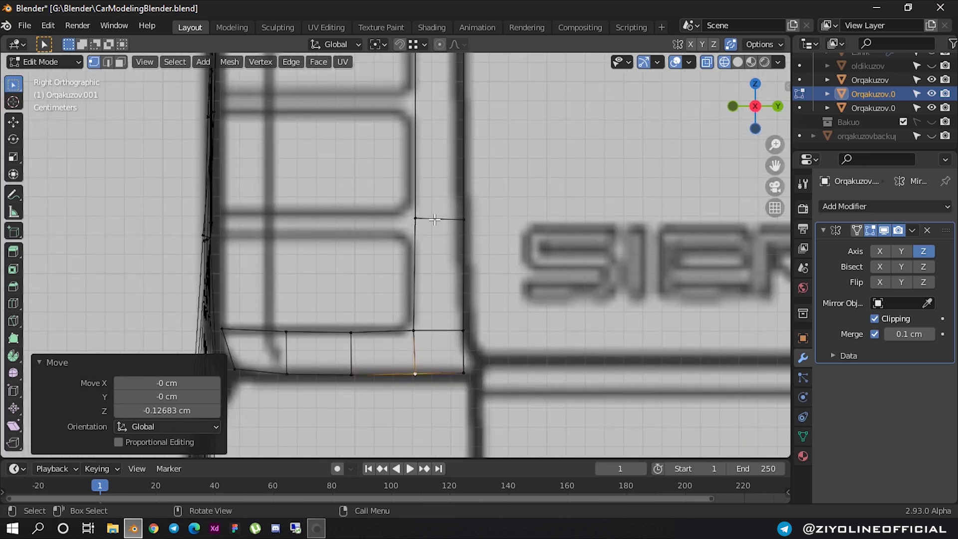
{"action": "left_click", "coordinate": [416, 219]}
{"action": "left_click", "coordinate": [463, 219], "text": "shift"}
{"action": "key", "text": "g"}
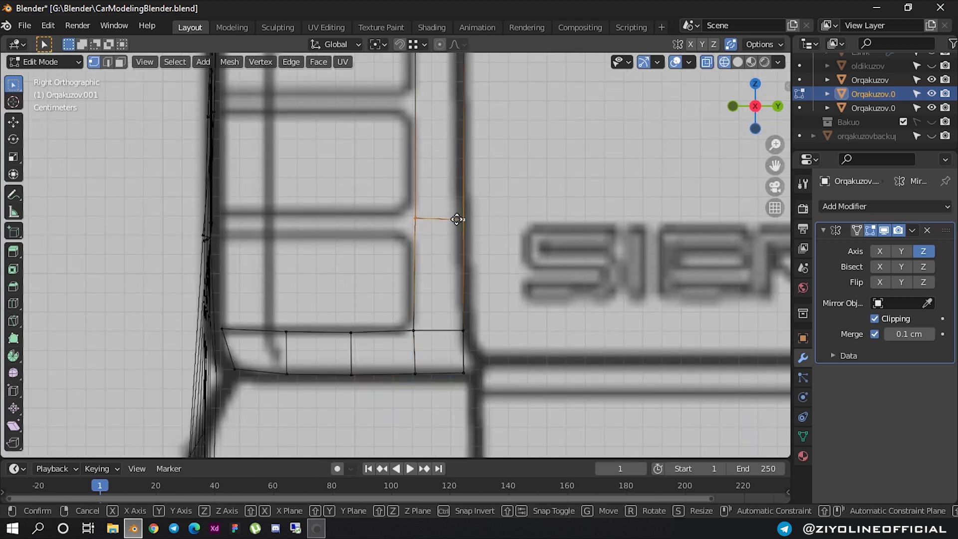
{"action": "key", "text": "z"}
{"action": "left_click", "coordinate": [456, 206]}
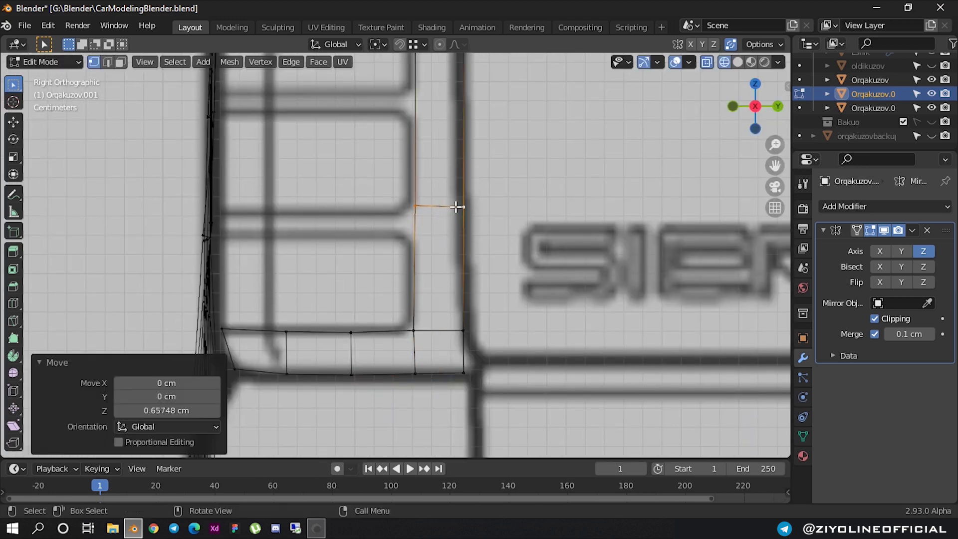
- Add three loop cuts across the column, sliding them to the blueprint lines
{"action": "key", "text": "ctrl+r"}
{"action": "left_click", "coordinate": [438, 230]}
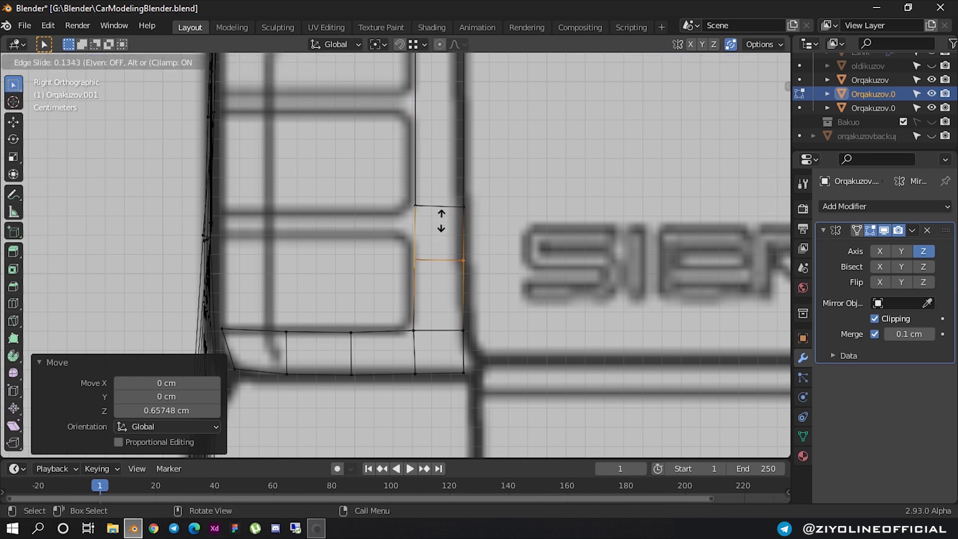
{"action": "left_click", "coordinate": [439, 198]}
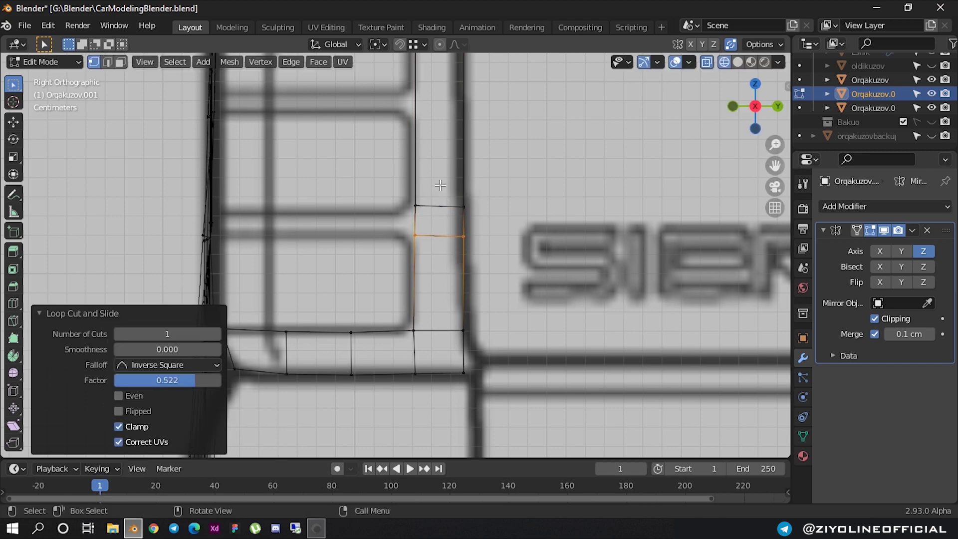
{"action": "scroll", "coordinate": [440, 185], "scroll_direction": "up", "scroll_amount": 1}
{"action": "scroll", "coordinate": [429, 175], "scroll_direction": "up", "scroll_amount": 5, "text": "shift"}
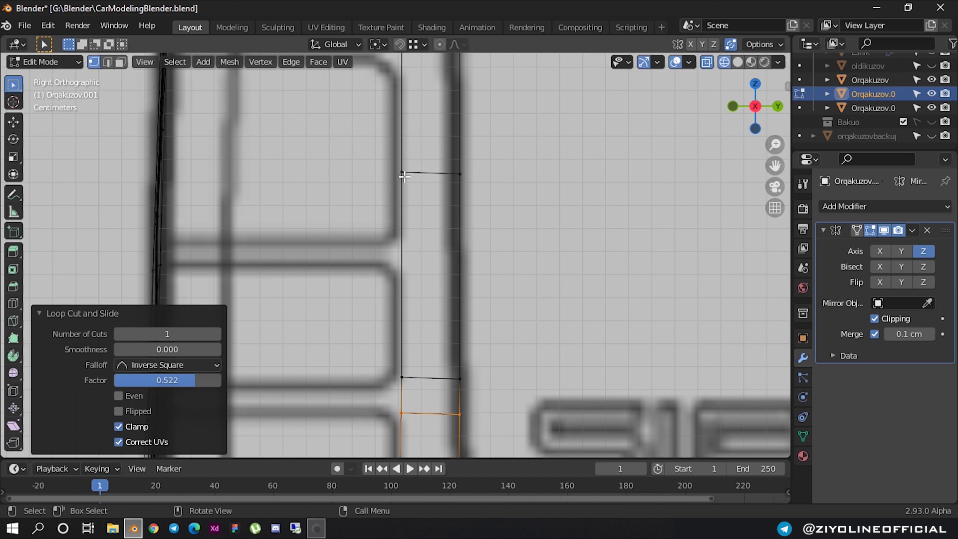
{"action": "key", "text": "ctrl+r"}
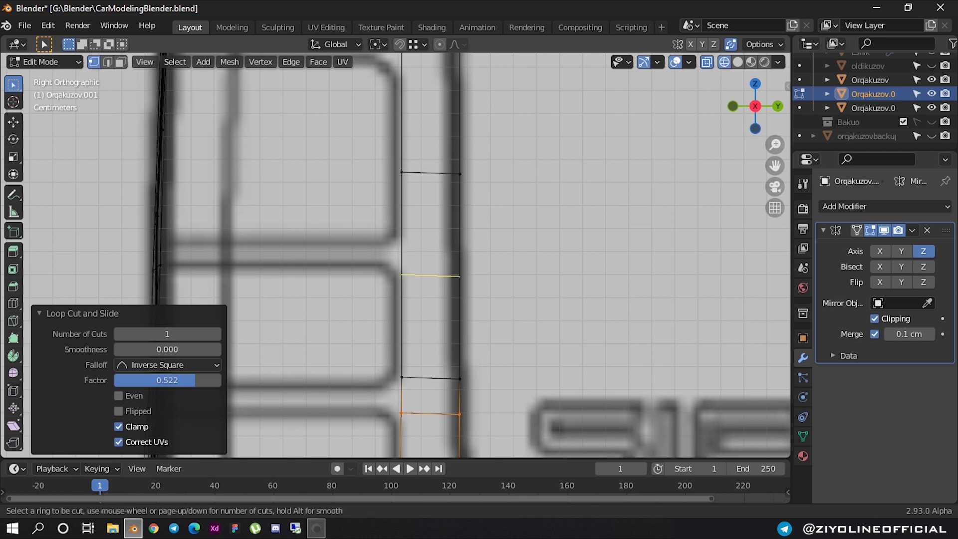
{"action": "left_click", "coordinate": [412, 275]}
{"action": "left_click", "coordinate": [410, 216]}
{"action": "key", "text": "ctrl+r"}
{"action": "left_click", "coordinate": [418, 276]}
{"action": "left_click", "coordinate": [415, 230]}
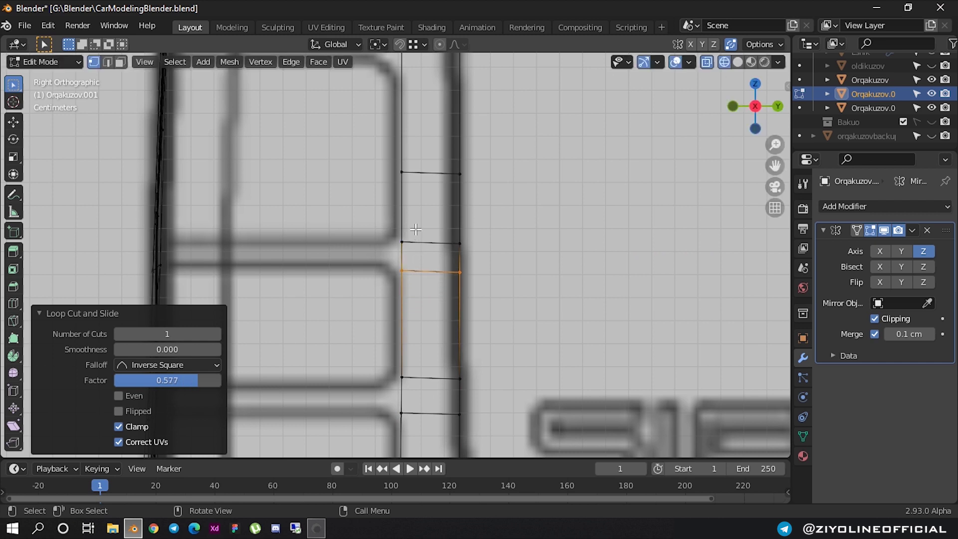
- Extrude two tabs from the column edges along the blueprint's horizontal bars
{"action": "left_click", "coordinate": [404, 248]}
{"action": "key", "text": "2"}
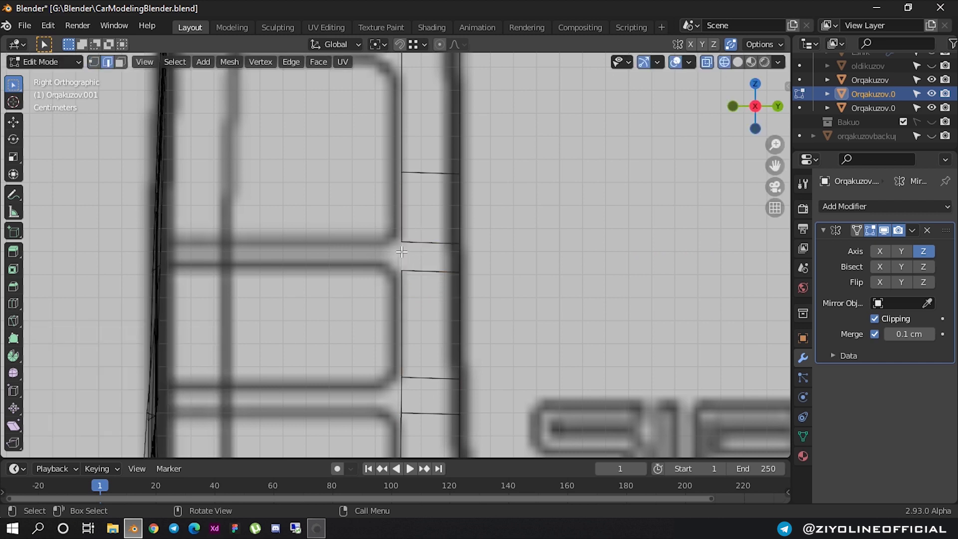
{"action": "key", "text": "e"}
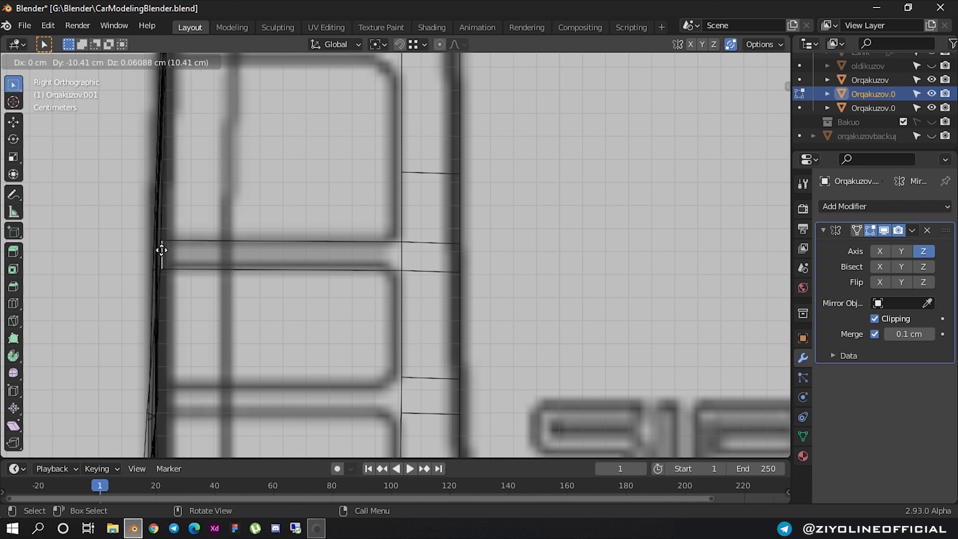
{"action": "left_click", "coordinate": [161, 250]}
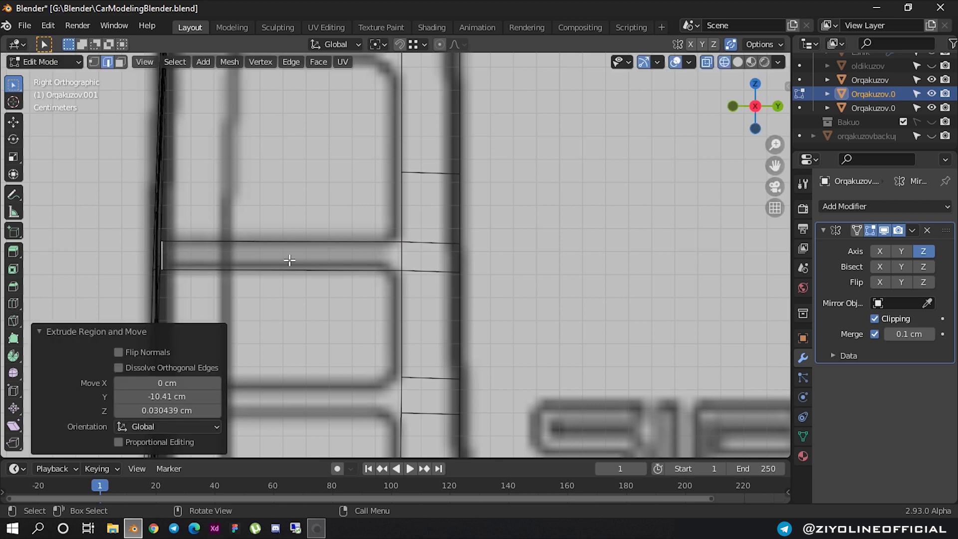
{"action": "scroll", "coordinate": [401, 396], "scroll_direction": "down", "scroll_amount": 2}
{"action": "left_click", "coordinate": [394, 341]}
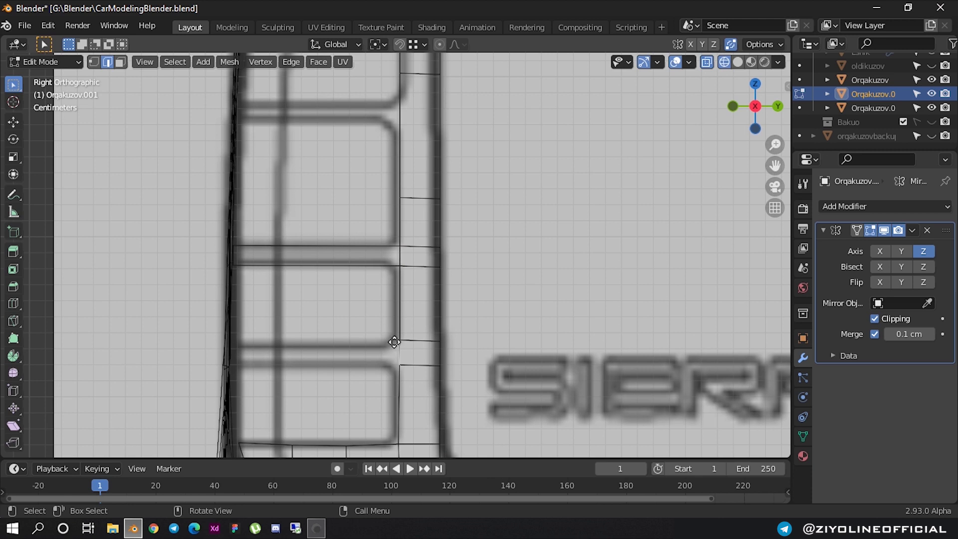
{"action": "key", "text": "e"}
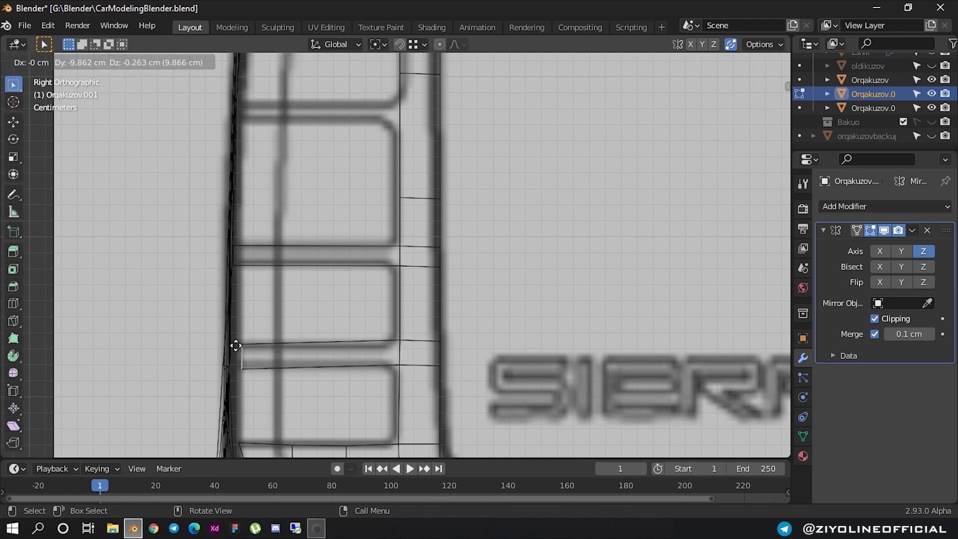
{"action": "left_click", "coordinate": [231, 343]}
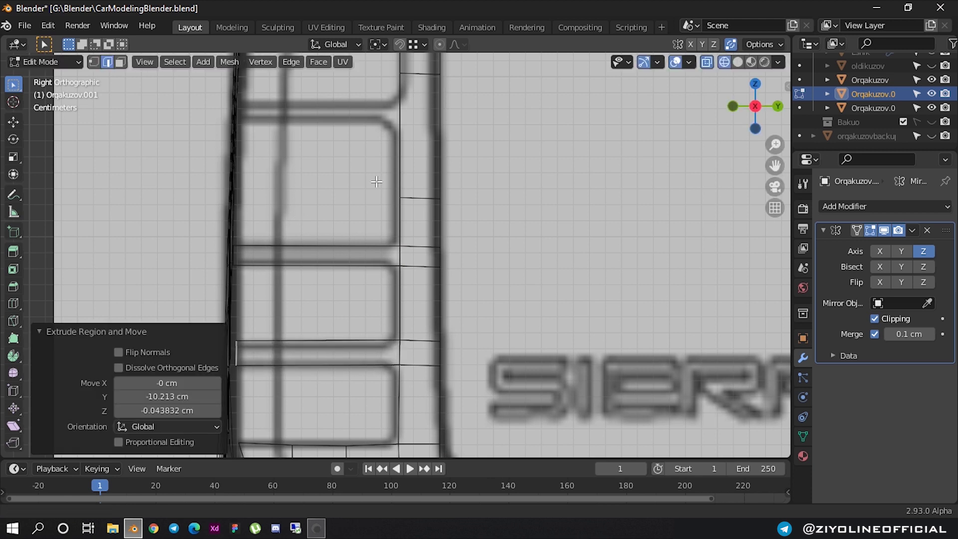
{"action": "scroll", "coordinate": [428, 224], "scroll_direction": "up", "scroll_amount": 2}
- Add two loop cuts on the upper column and extrude a third tab along the bar
{"action": "key", "text": "ctrl+r"}
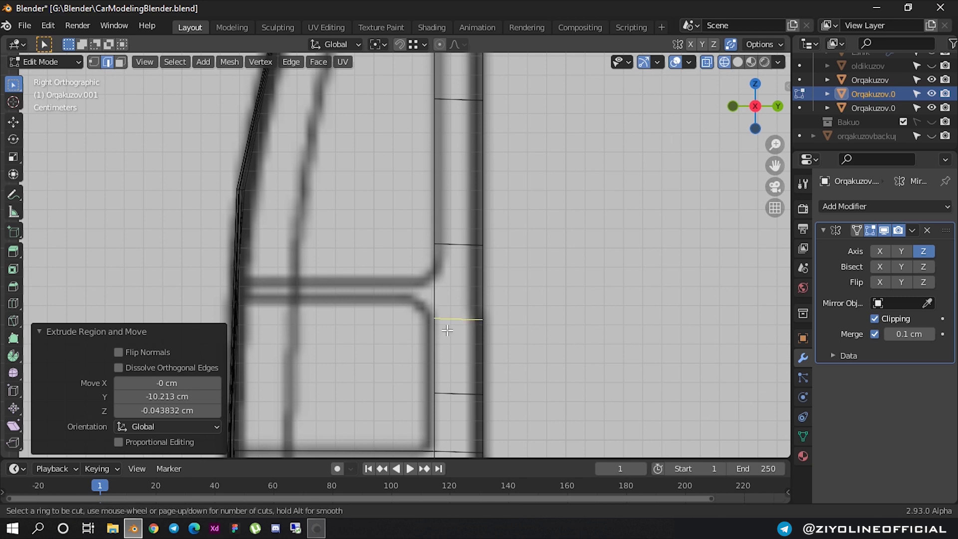
{"action": "left_click", "coordinate": [458, 324]}
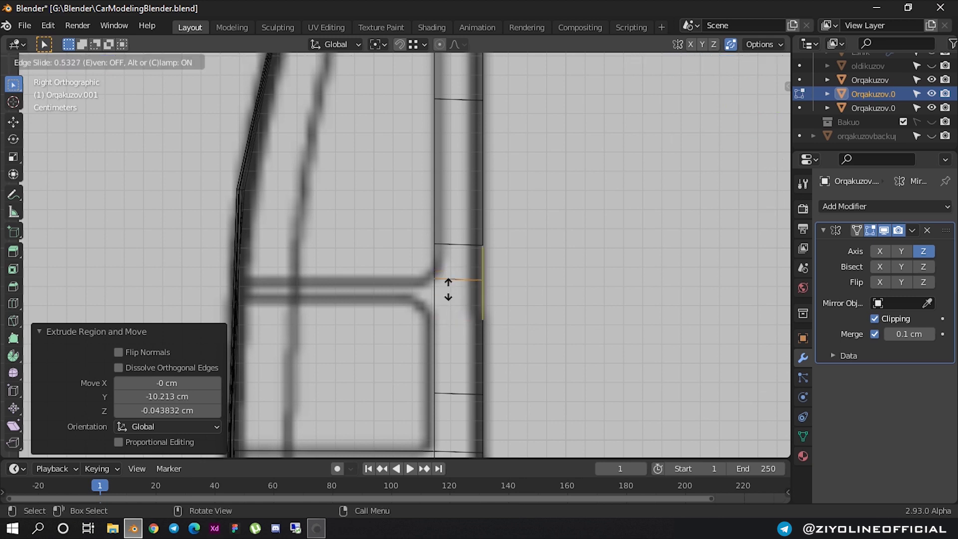
{"action": "left_click", "coordinate": [449, 288]}
{"action": "key", "text": "ctrl+r"}
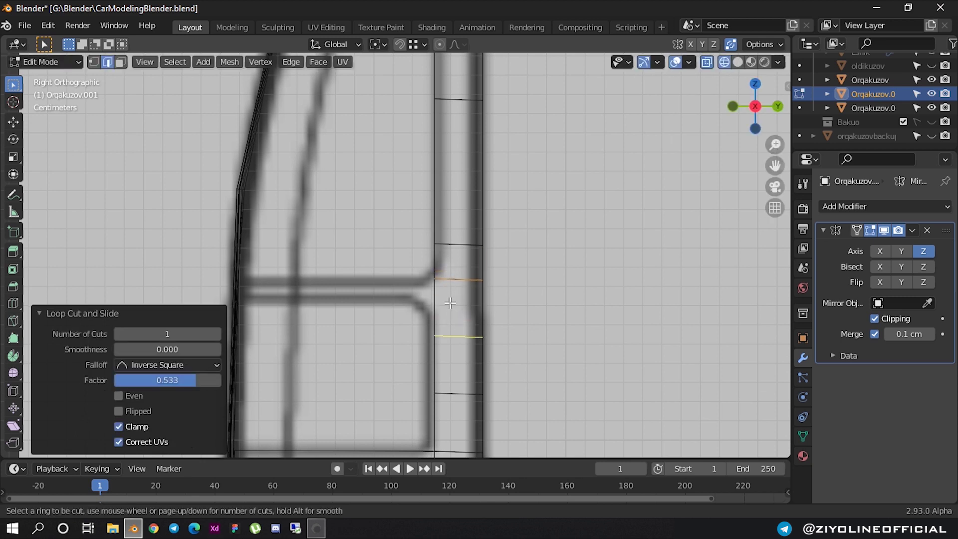
{"action": "left_click", "coordinate": [447, 299]}
{"action": "left_click", "coordinate": [434, 293]}
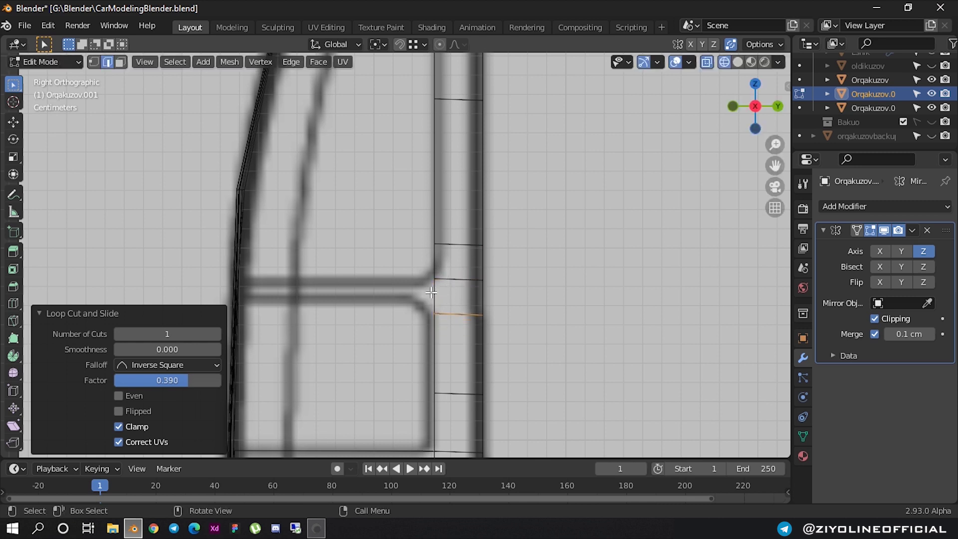
{"action": "key", "text": "e"}
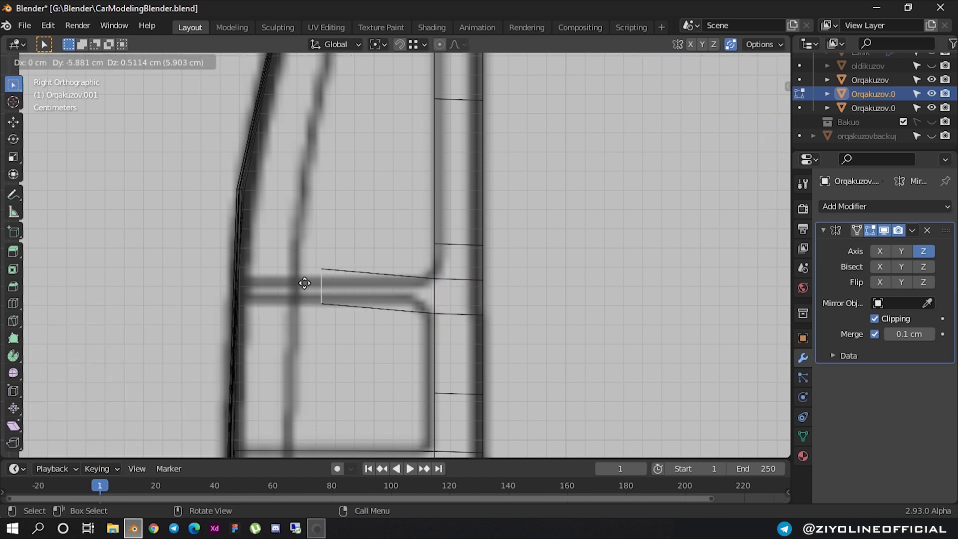
{"action": "left_click", "coordinate": [242, 285]}
{"action": "mouse_move", "coordinate": [241, 286]}
{"action": "middle_mouse_down"}
{"action": "mouse_move", "coordinate": [406, 280]}
{"action": "mouse_move", "coordinate": [441, 301]}
{"action": "mouse_move", "coordinate": [509, 314]}
{"action": "mouse_move", "coordinate": [412, 347]}
{"action": "middle_mouse_up"}
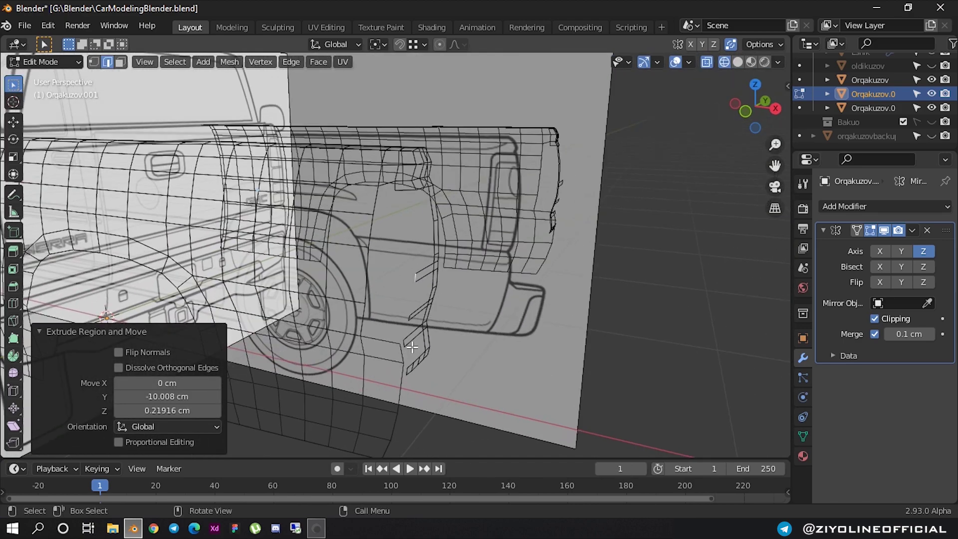
- In Object Mode, select Orqakuzov.001 together with the lower panel mesh
{"action": "key", "text": "Tab"}
{"action": "left_click", "coordinate": [347, 339]}
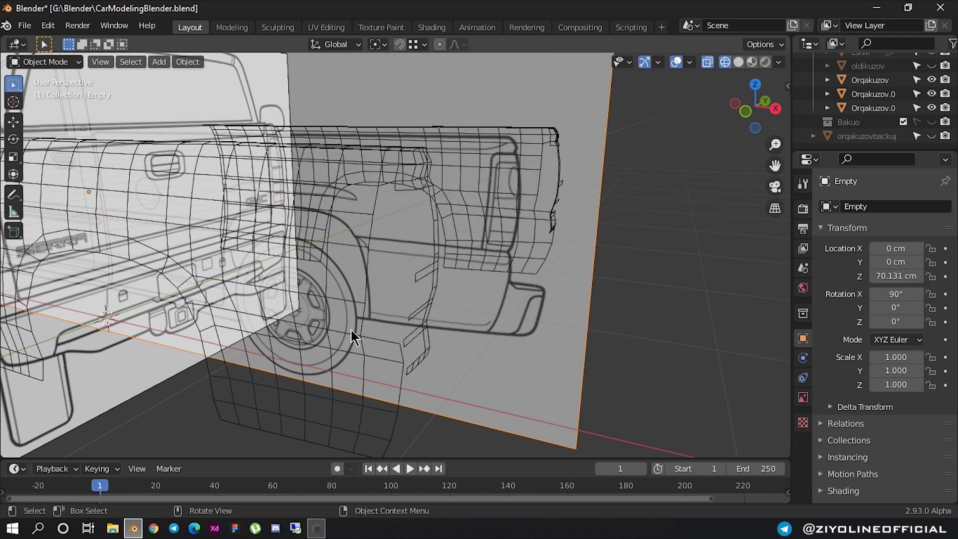
{"action": "left_click", "coordinate": [361, 355]}
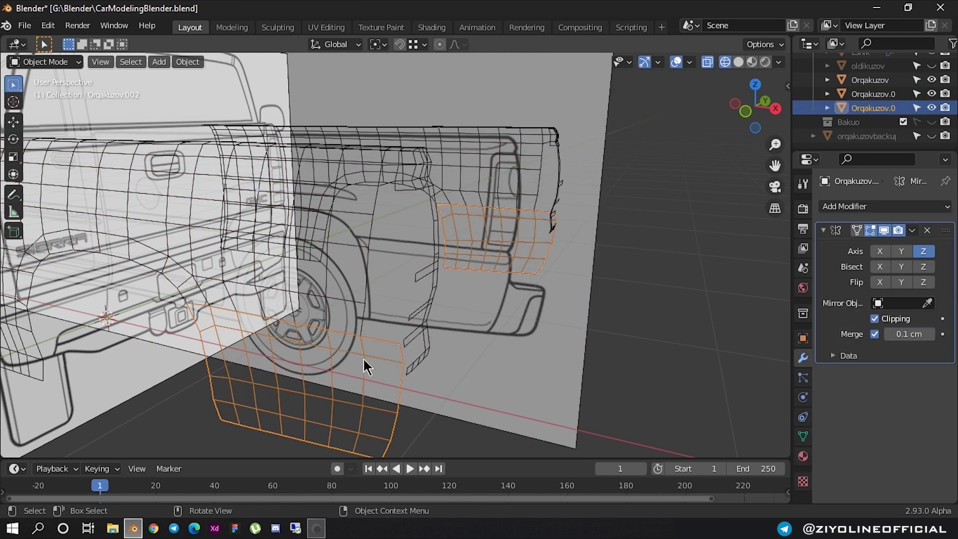
{"action": "left_click", "coordinate": [362, 308]}
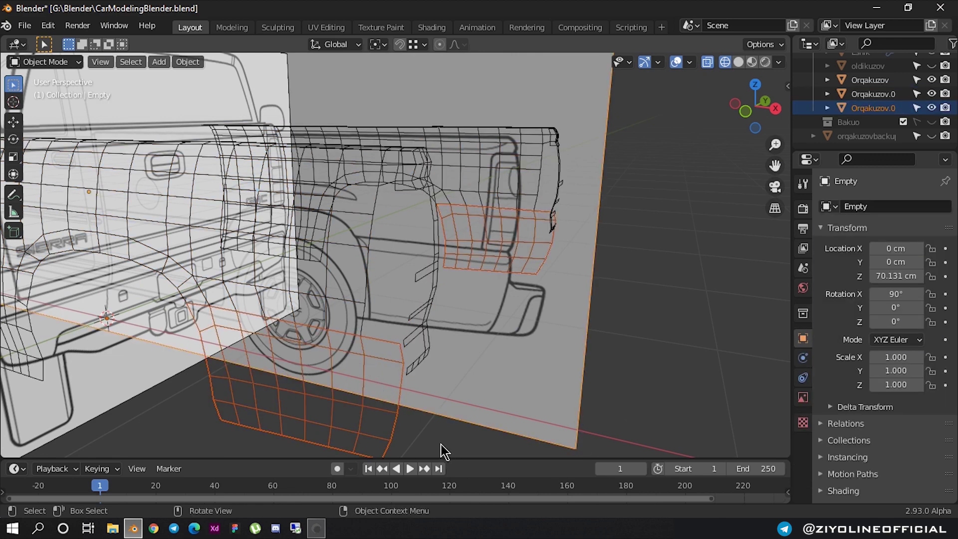
{"action": "left_click", "coordinate": [363, 309]}
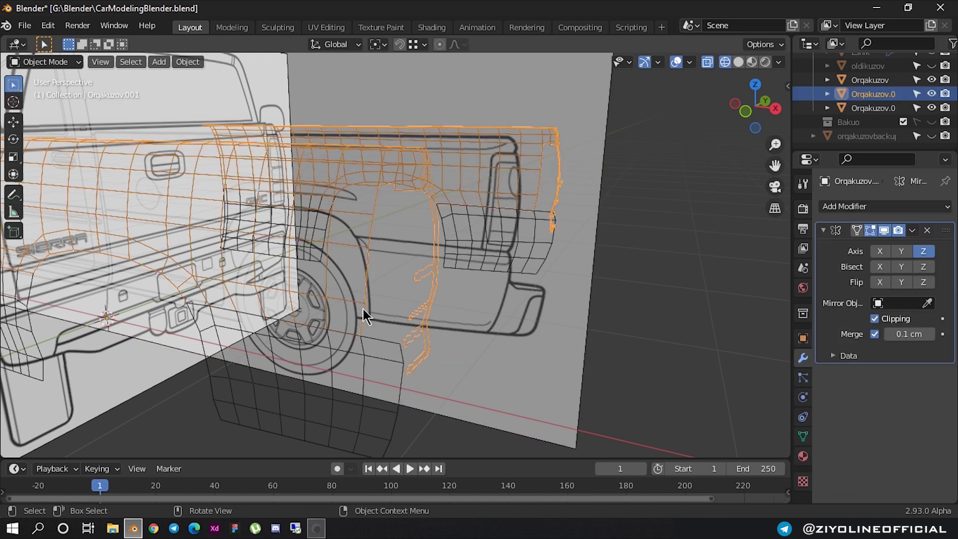
{"action": "left_click", "coordinate": [361, 411], "text": "shift"}
{"action": "scroll", "coordinate": [472, 384], "scroll_direction": "down", "scroll_amount": 2}
{"action": "mouse_move", "coordinate": [471, 384]}
{"action": "middle_mouse_down"}
{"action": "mouse_move", "coordinate": [457, 341]}
{"action": "mouse_move", "coordinate": [342, 360]}
{"action": "mouse_move", "coordinate": [374, 325]}
{"action": "mouse_move", "coordinate": [487, 327]}
{"action": "mouse_move", "coordinate": [487, 347]}
{"action": "middle_mouse_up"}
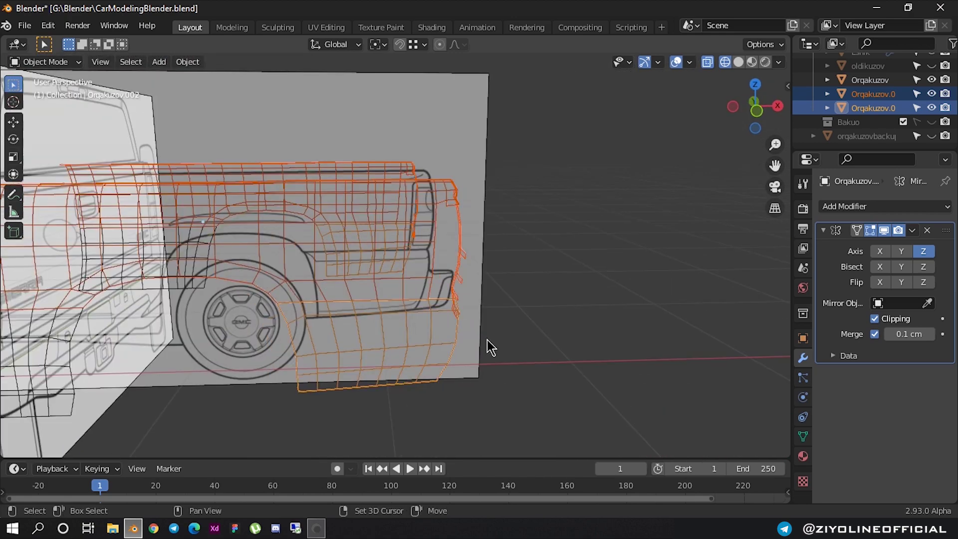
{"action": "scroll", "coordinate": [436, 291], "scroll_direction": "up", "scroll_amount": 2}
{"action": "scroll", "coordinate": [437, 293], "scroll_direction": "up", "scroll_amount": 1}
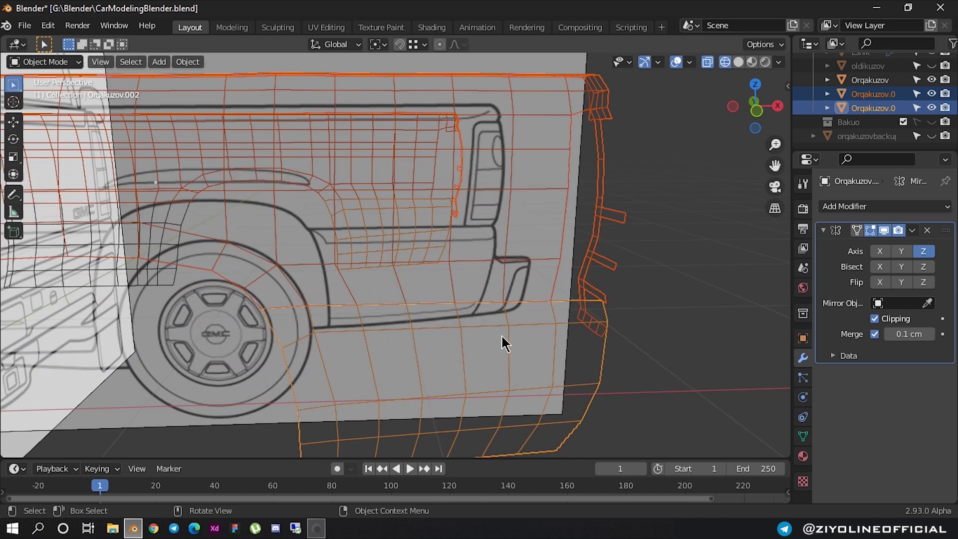
- Clear both meshes' parent using Clear and Keep Transformation
{"action": "key", "text": "alt+p"}
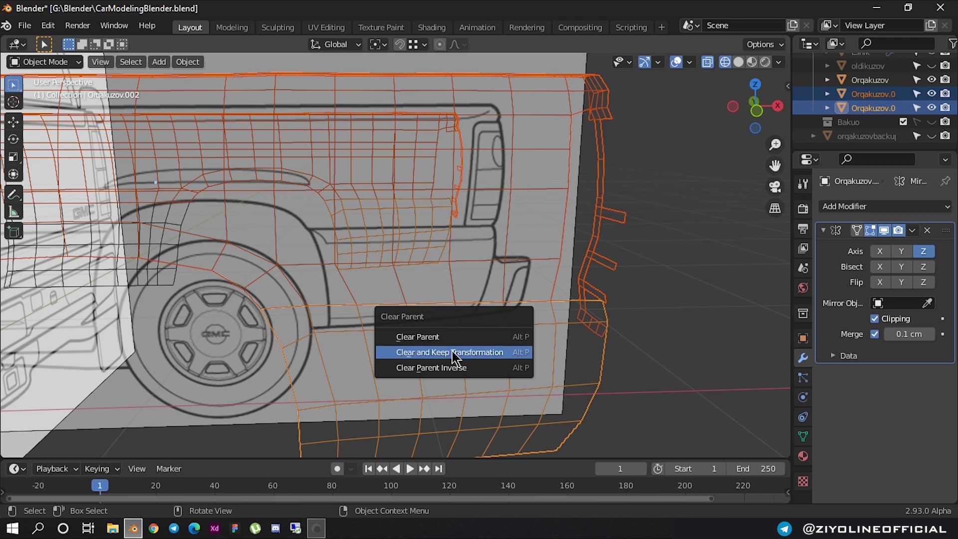
{"action": "left_click", "coordinate": [437, 352]}
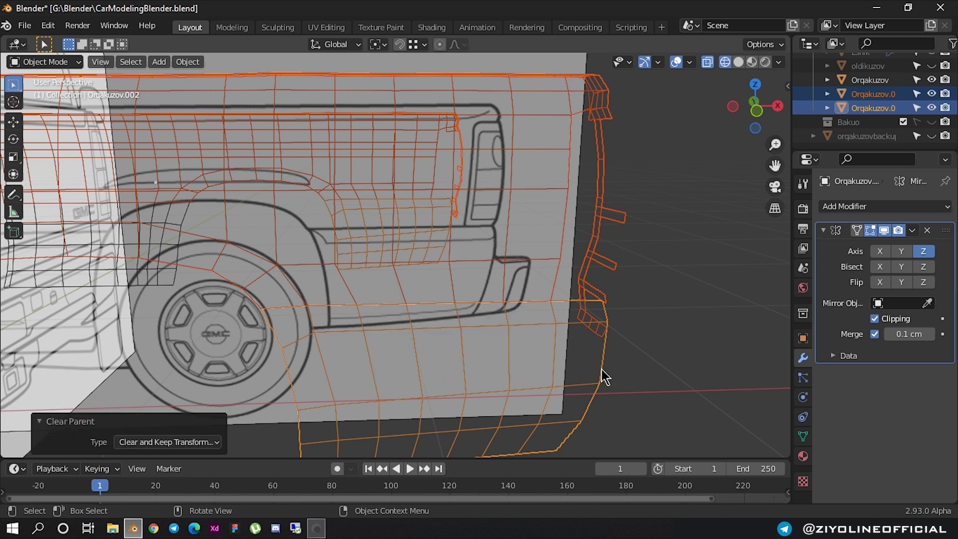
{"action": "left_click", "coordinate": [605, 344]}
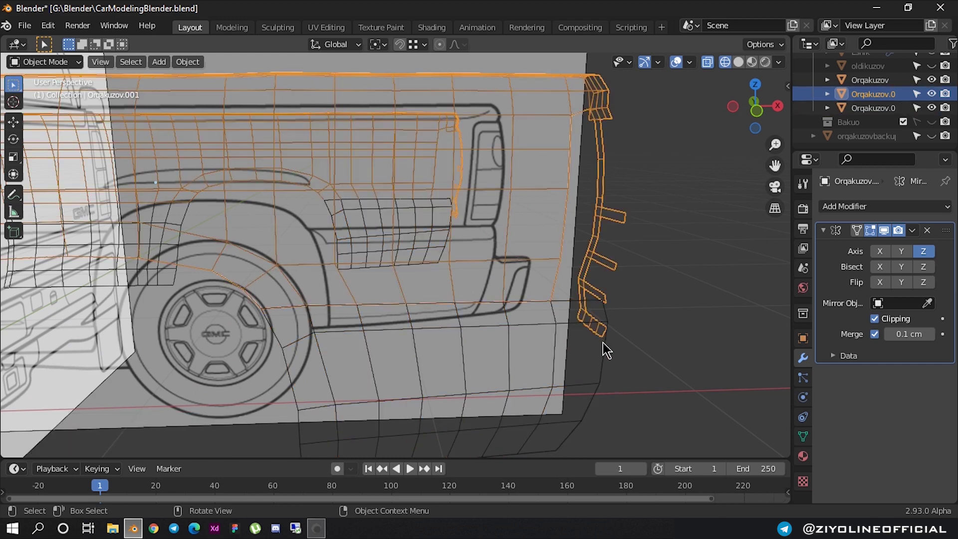
- Merge vertices By Distance on both selected meshes, then return to Object Mode
{"action": "left_click", "coordinate": [595, 298], "text": "shift"}
{"action": "key", "text": "Tab"}
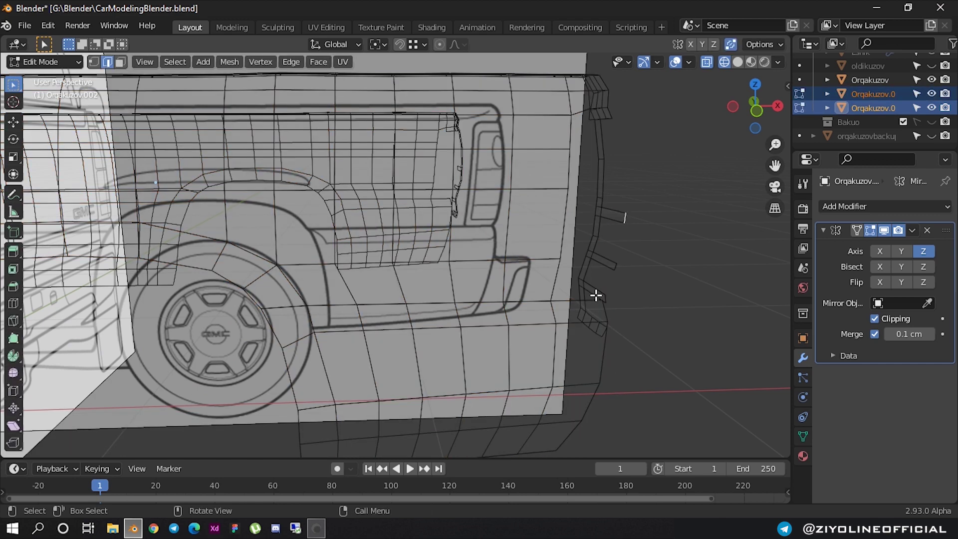
{"action": "key", "text": "a"}
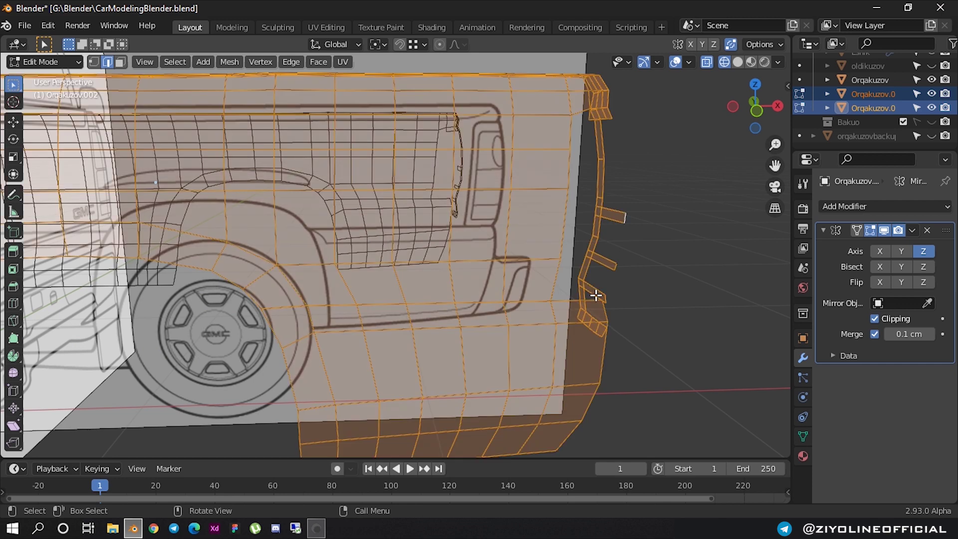
{"action": "key", "text": "m"}
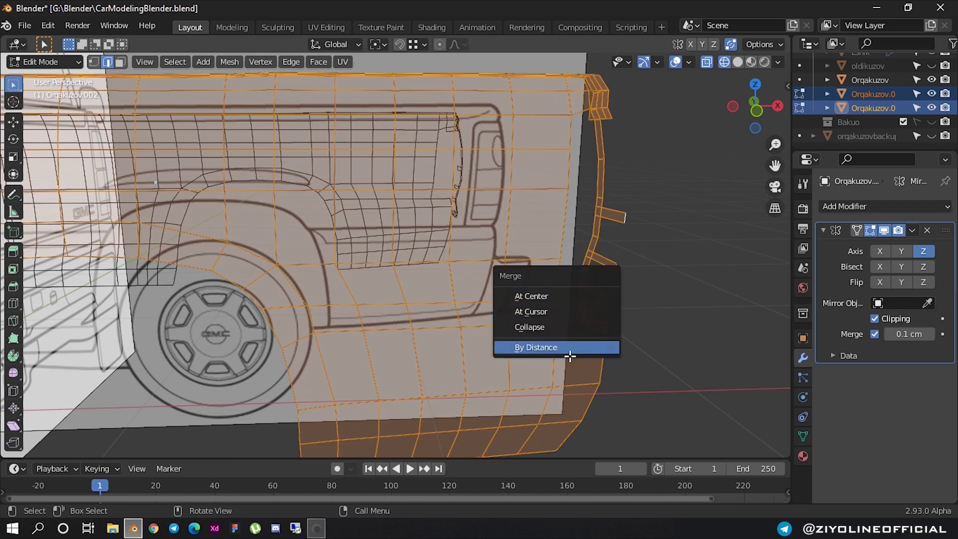
{"action": "left_click", "coordinate": [569, 347]}
{"action": "key", "text": "alt+a"}
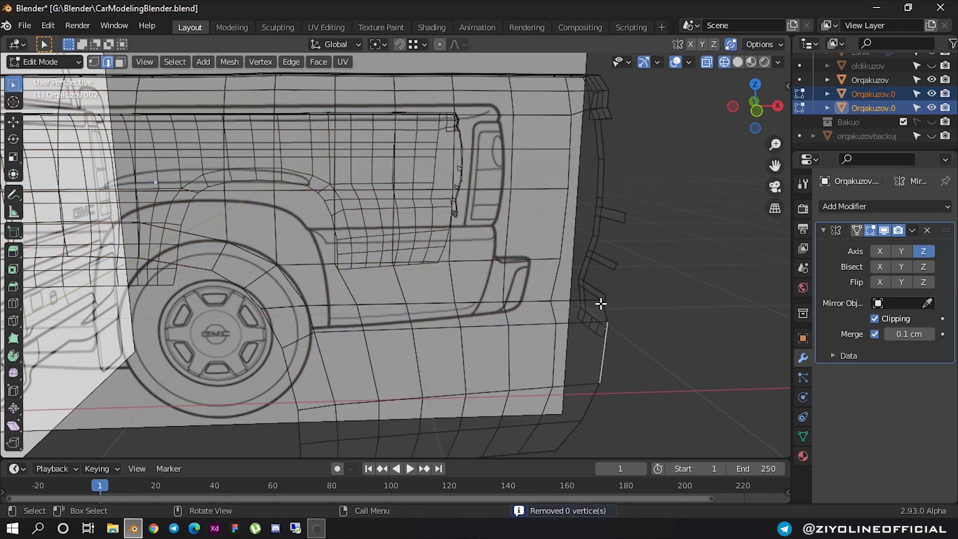
{"action": "key", "text": "Tab"}
- Select the lower side panel mesh and switch to Front Orthographic view
{"action": "left_click", "coordinate": [603, 303]}
{"action": "left_click", "coordinate": [600, 309]}
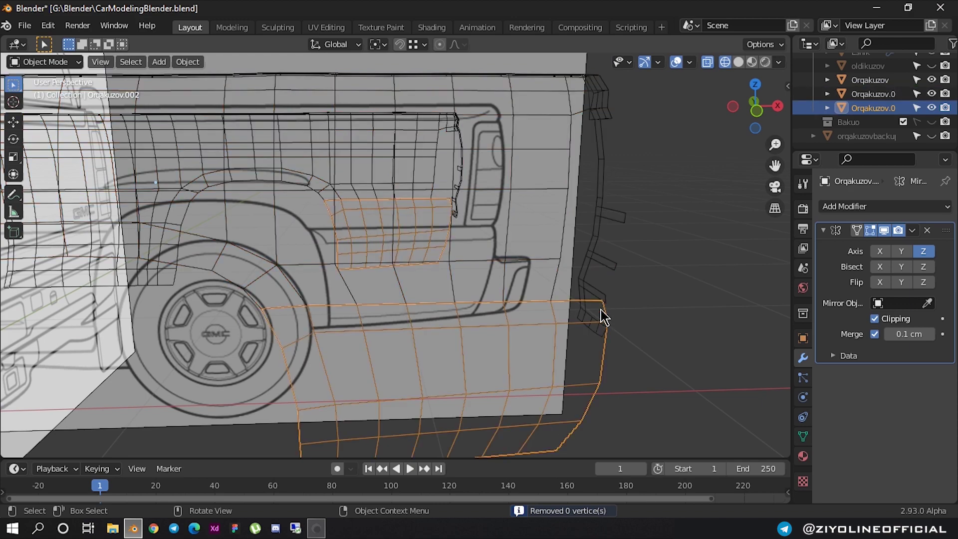
{"action": "scroll", "coordinate": [607, 312], "scroll_direction": "down", "scroll_amount": 3}
{"action": "scroll", "coordinate": [607, 312], "scroll_direction": "down", "scroll_amount": 5}
{"action": "mouse_move", "coordinate": [588, 313]}
{"action": "middle_mouse_down"}
{"action": "mouse_move", "coordinate": [471, 321]}
{"action": "mouse_move", "coordinate": [444, 303]}
{"action": "mouse_move", "coordinate": [478, 322]}
{"action": "mouse_move", "coordinate": [555, 328]}
{"action": "middle_mouse_up"}
{"action": "scroll", "coordinate": [555, 328], "scroll_direction": "up", "scroll_amount": 2}
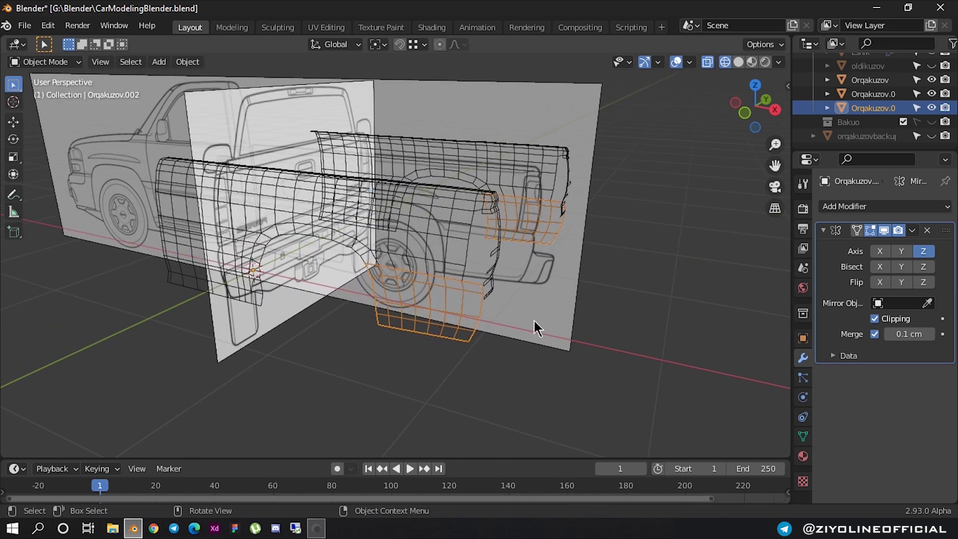
{"action": "scroll", "coordinate": [534, 319], "scroll_direction": "up", "scroll_amount": 1}
{"action": "left_click", "coordinate": [744, 112]}
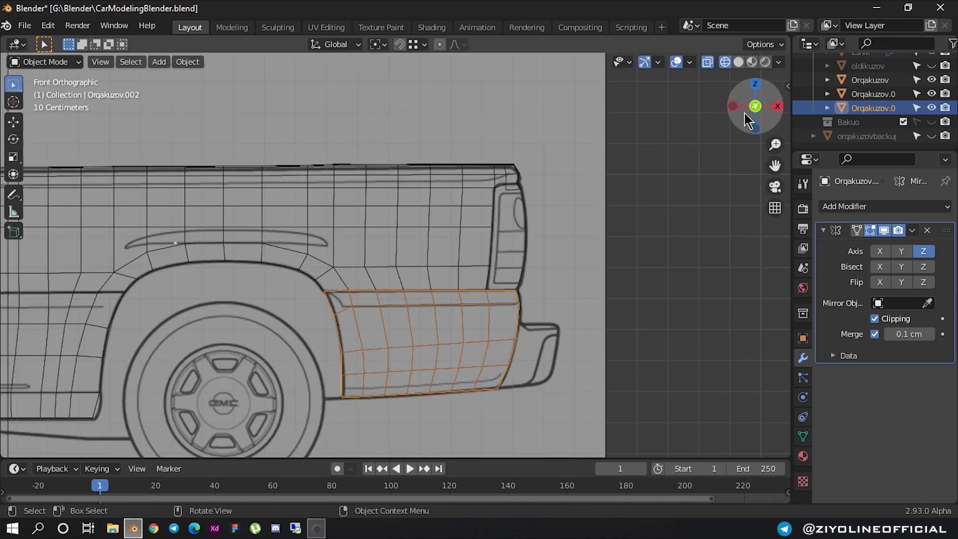
- Zoom in on the tail-light corner and enter Edit Mode on the body mesh
{"action": "scroll", "coordinate": [539, 194], "scroll_direction": "up", "scroll_amount": 3}
{"action": "scroll", "coordinate": [552, 199], "scroll_direction": "up", "scroll_amount": 2}
{"action": "scroll", "coordinate": [534, 167], "scroll_direction": "up", "scroll_amount": 2}
{"action": "middle_click_drag", "start_coordinate": [471, 188], "coordinate": [321, 253], "text": "shift"}
{"action": "scroll", "coordinate": [484, 159], "scroll_direction": "up", "scroll_amount": 2}
{"action": "middle_click_drag", "start_coordinate": [484, 159], "coordinate": [438, 202], "text": "shift"}
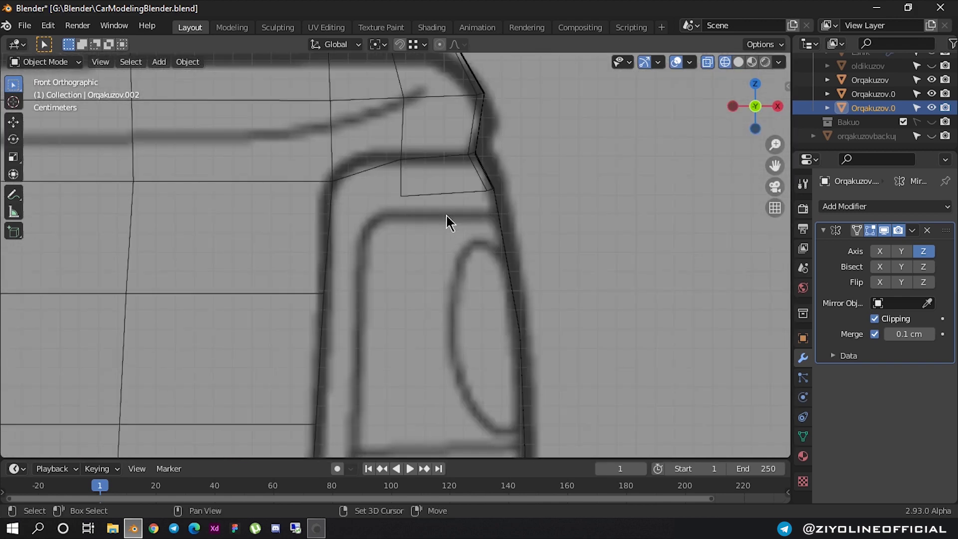
{"action": "left_click", "coordinate": [437, 197]}
{"action": "left_click", "coordinate": [437, 197]}
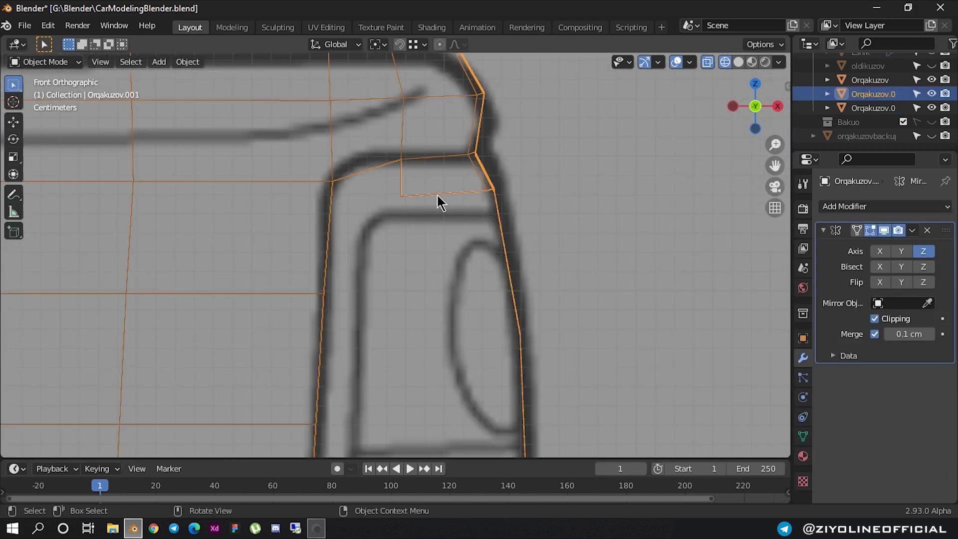
{"action": "key", "text": "Tab"}
- Move the corner face's lower edge down in Z and its corner vertex onto the blueprint outline
{"action": "scroll", "coordinate": [432, 195], "scroll_direction": "up", "scroll_amount": 2}
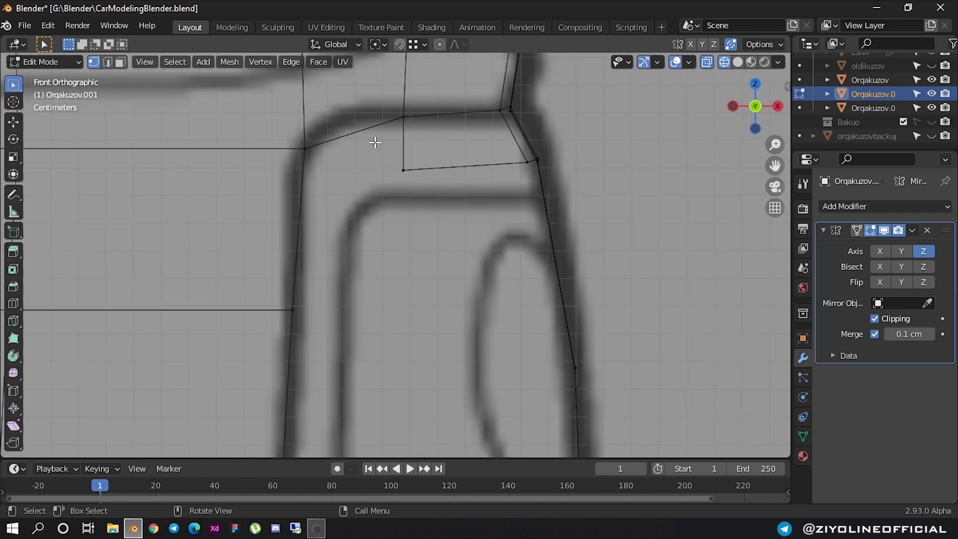
{"action": "left_click_drag", "start_coordinate": [364, 157], "coordinate": [590, 198]}
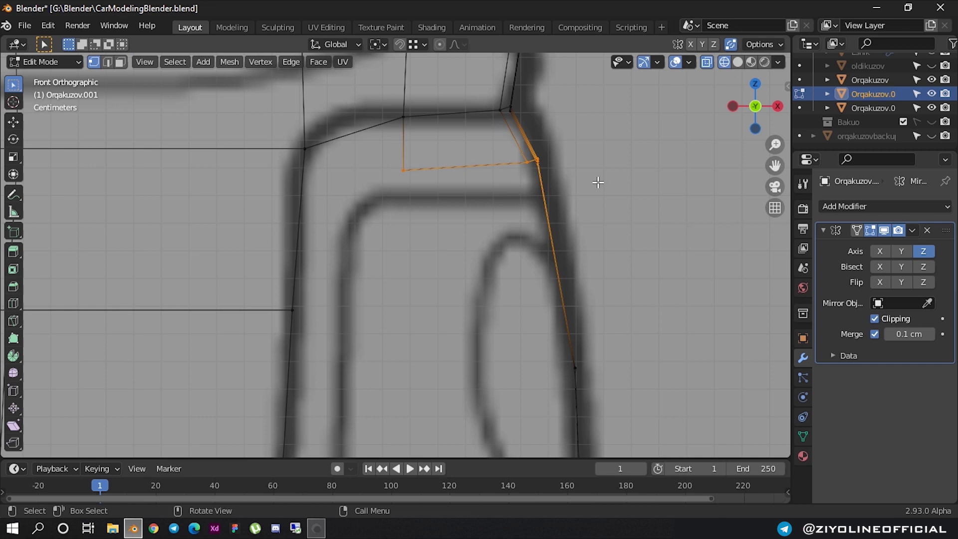
{"action": "key", "text": "g"}
{"action": "key", "text": "z"}
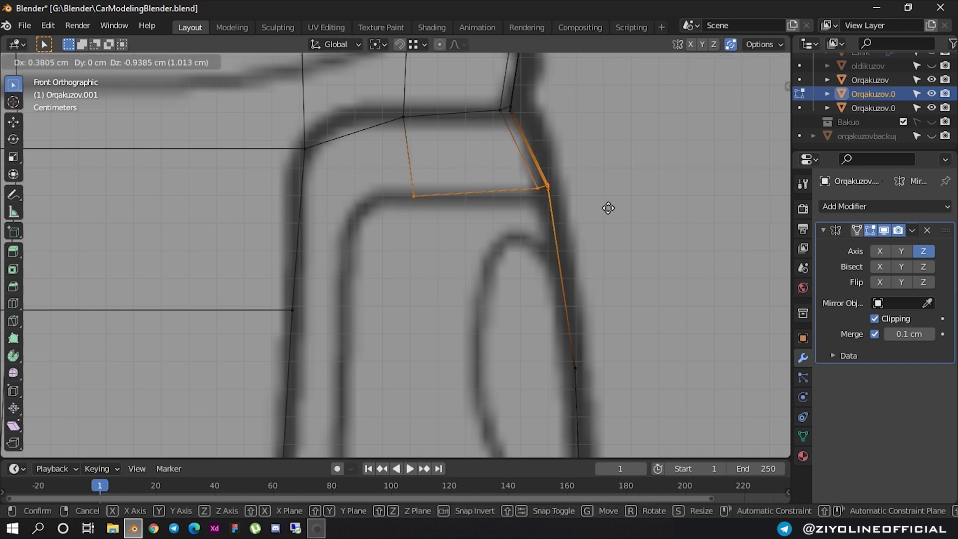
{"action": "left_click", "coordinate": [608, 208]}
{"action": "left_click", "coordinate": [434, 226]}
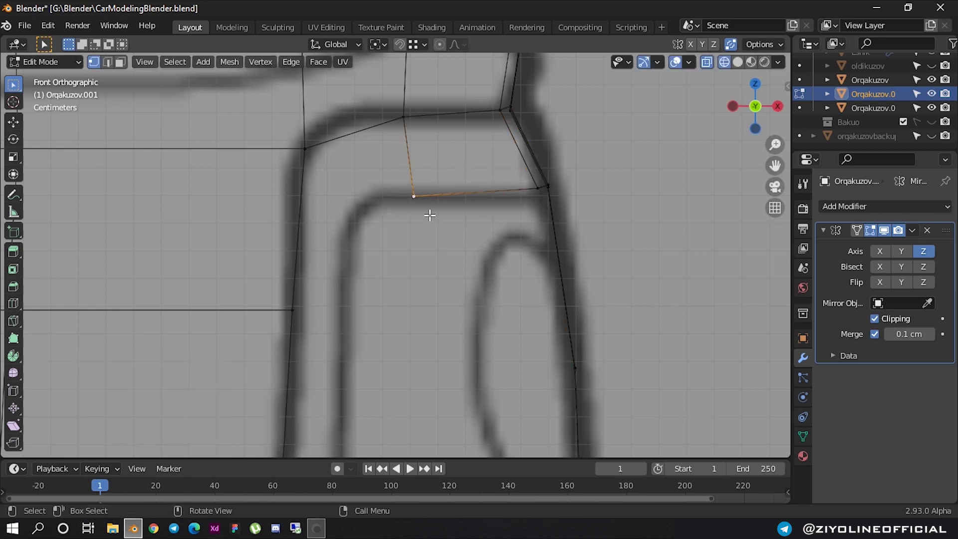
{"action": "key", "text": "g"}
{"action": "left_click", "coordinate": [423, 210]}
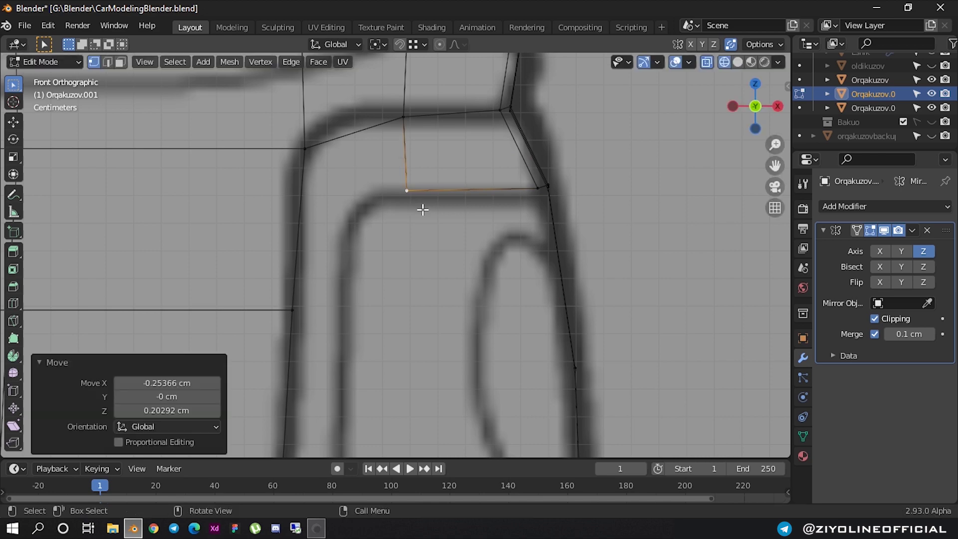
- Extrude the edge at the outline's corner down along the tail-light's side, about 5.7 cm
{"action": "left_click", "coordinate": [345, 125]}
{"action": "left_click", "coordinate": [346, 140]}
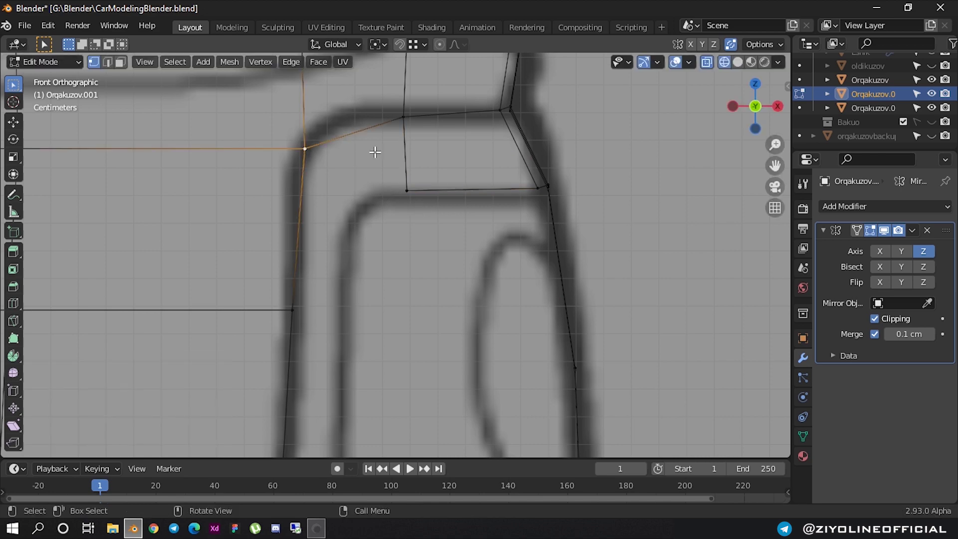
{"action": "scroll", "coordinate": [374, 152], "scroll_direction": "down", "scroll_amount": 2}
{"action": "scroll", "coordinate": [400, 156], "scroll_direction": "down", "scroll_amount": 3}
{"action": "scroll", "coordinate": [391, 256], "scroll_direction": "up", "scroll_amount": 2}
{"action": "scroll", "coordinate": [391, 256], "scroll_direction": "up", "scroll_amount": 1}
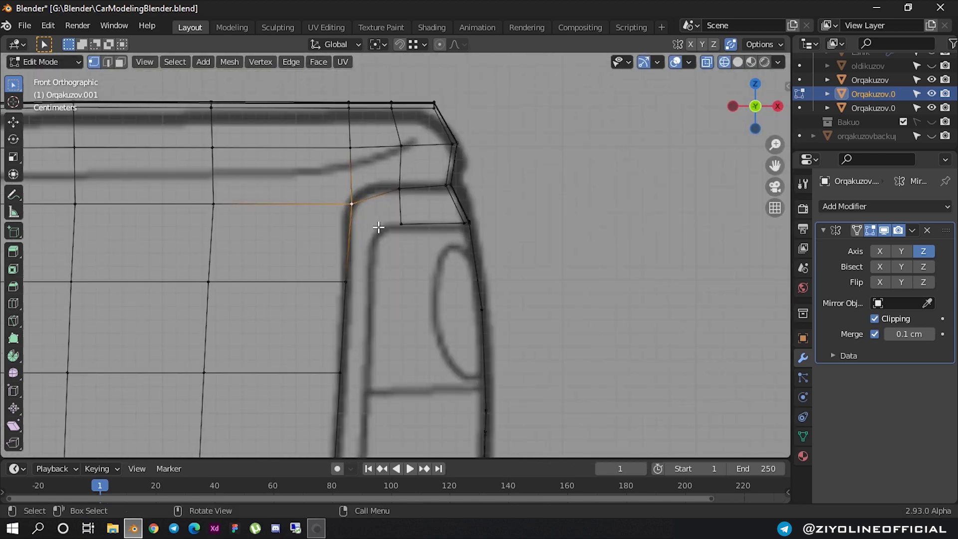
{"action": "scroll", "coordinate": [396, 255], "scroll_direction": "up", "scroll_amount": 3}
{"action": "scroll", "coordinate": [397, 255], "scroll_direction": "up", "scroll_amount": 2}
{"action": "left_click", "coordinate": [412, 145]}
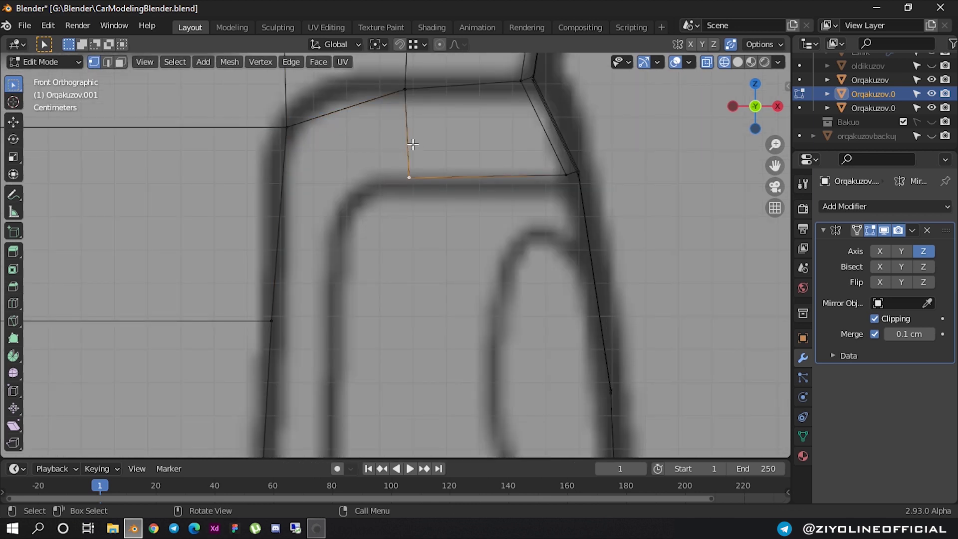
{"action": "left_click", "coordinate": [333, 121]}
{"action": "key", "text": "2"}
{"action": "left_click", "coordinate": [339, 113]}
{"action": "key", "text": "g"}
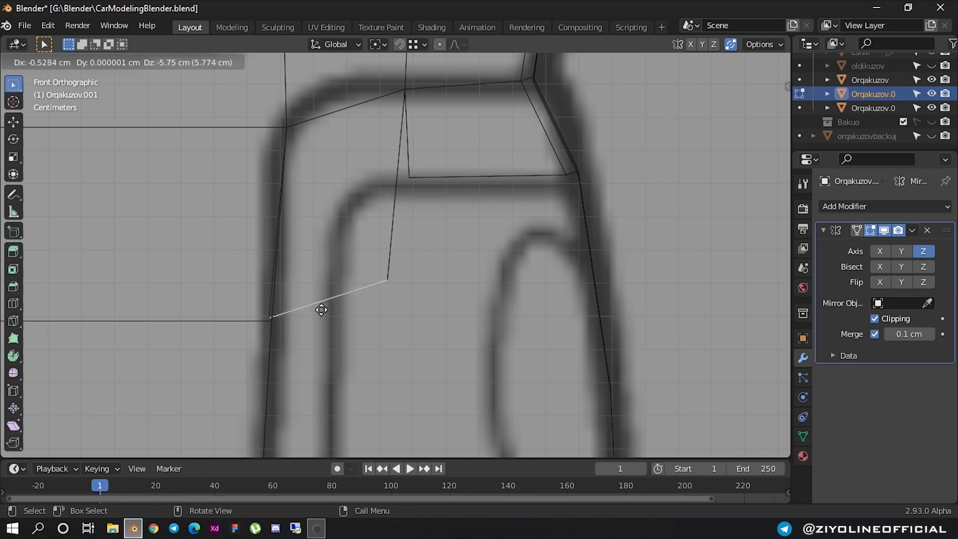
{"action": "left_click", "coordinate": [330, 306]}
- Snap the new lower vertex onto the outline vertex and raise the top vertex to the inner corner
{"action": "middle_click_drag", "start_coordinate": [321, 315], "coordinate": [347, 286], "text": "shift"}
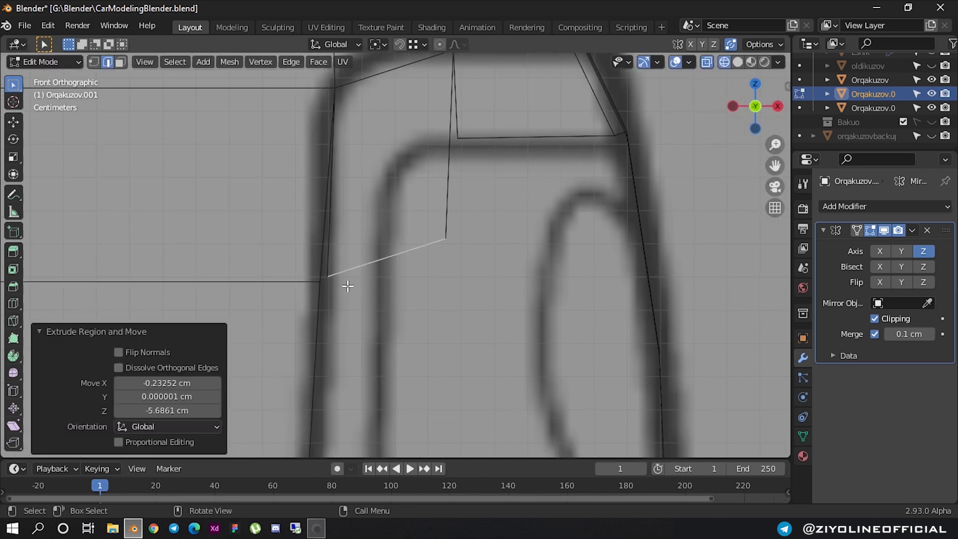
{"action": "key", "text": "1"}
{"action": "left_click", "coordinate": [338, 284]}
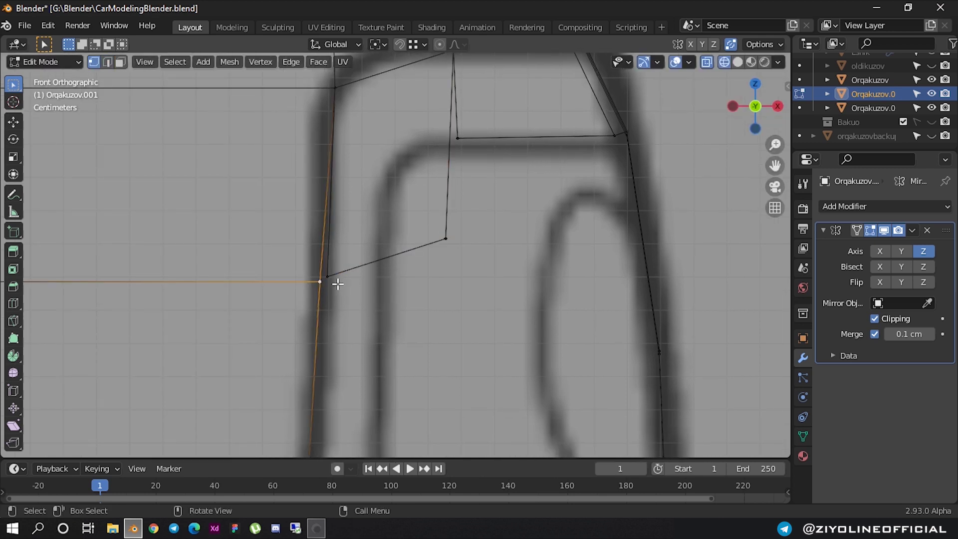
{"action": "key", "text": "g"}
{"action": "left_click", "coordinate": [320, 280]}
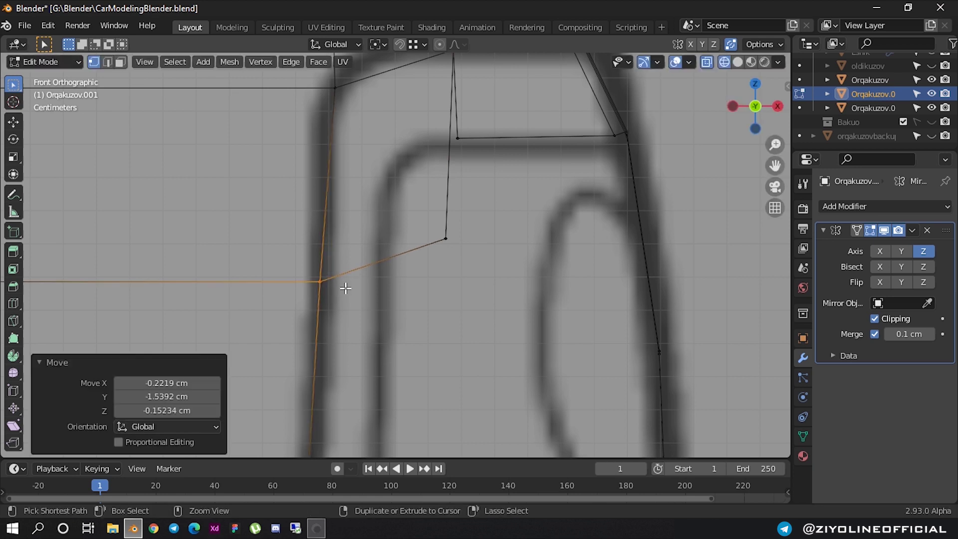
{"action": "left_click", "coordinate": [451, 246]}
{"action": "key", "text": "g"}
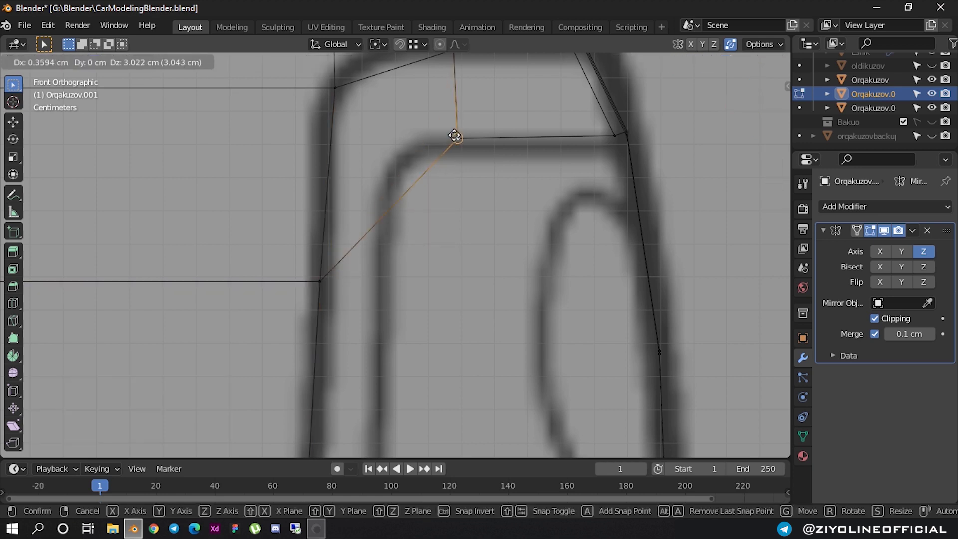
{"action": "left_click", "coordinate": [457, 138]}
- Add a centred loop cut through the left face and raise its vertex to round the corner
{"action": "key", "text": "ctrl+r"}
{"action": "left_click", "coordinate": [409, 183]}
{"action": "right_click", "coordinate": [409, 183]}
{"action": "left_click", "coordinate": [406, 218]}
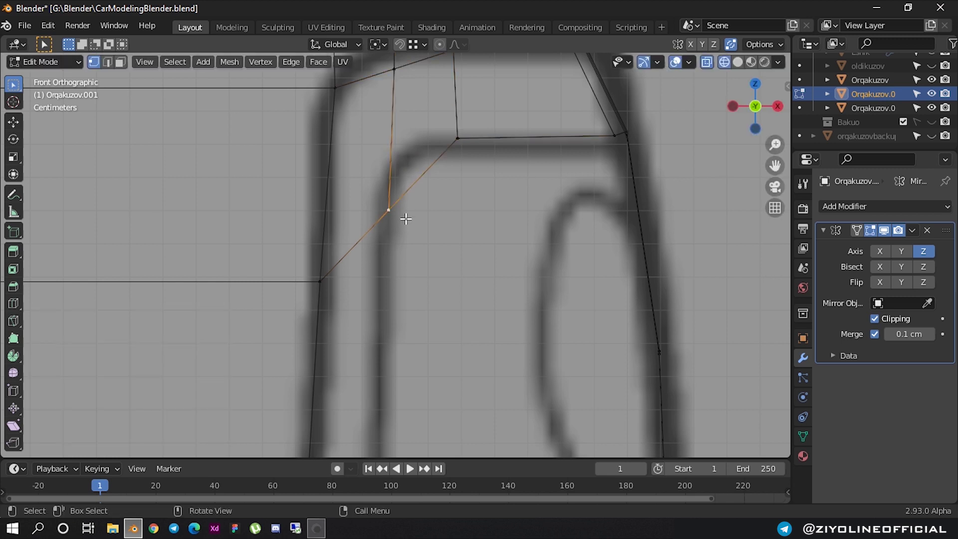
{"action": "key", "text": "g"}
{"action": "left_click", "coordinate": [409, 159]}
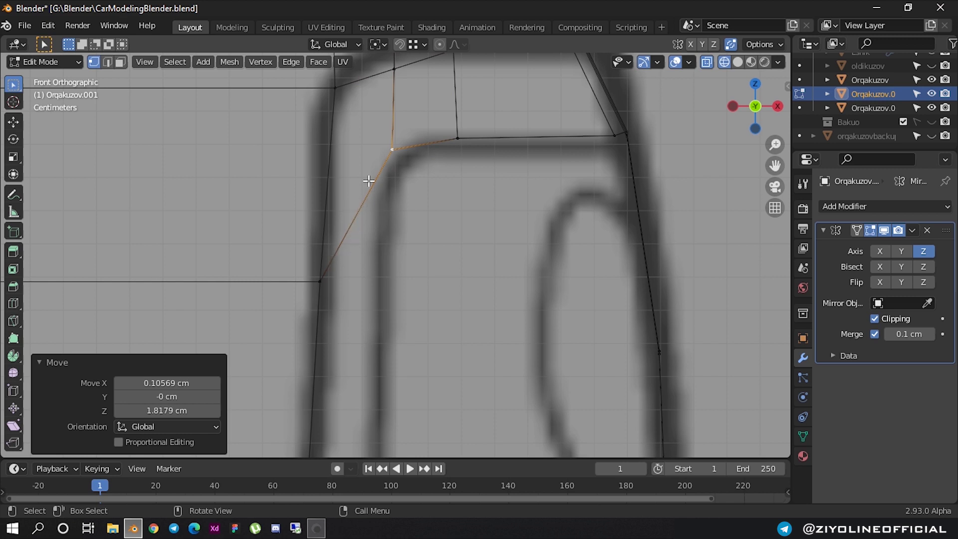
- Cut a horizontal edge loop across the rear body, slid slightly up near the arch corner
{"action": "scroll", "coordinate": [388, 150], "scroll_direction": "down", "scroll_amount": 2}
{"action": "scroll", "coordinate": [389, 170], "scroll_direction": "down", "scroll_amount": 1}
{"action": "scroll", "coordinate": [397, 222], "scroll_direction": "down", "scroll_amount": 1}
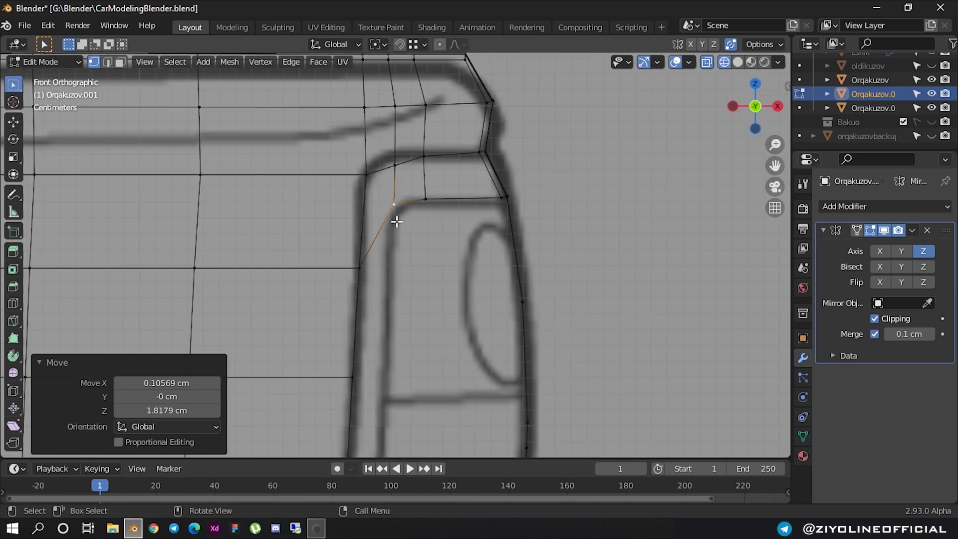
{"action": "key", "text": "ctrl+r"}
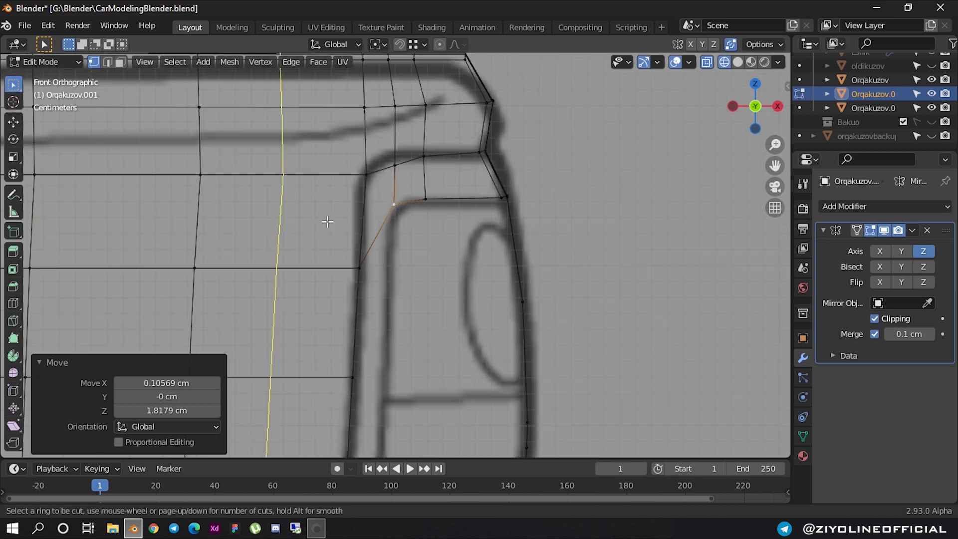
{"action": "left_click", "coordinate": [364, 215]}
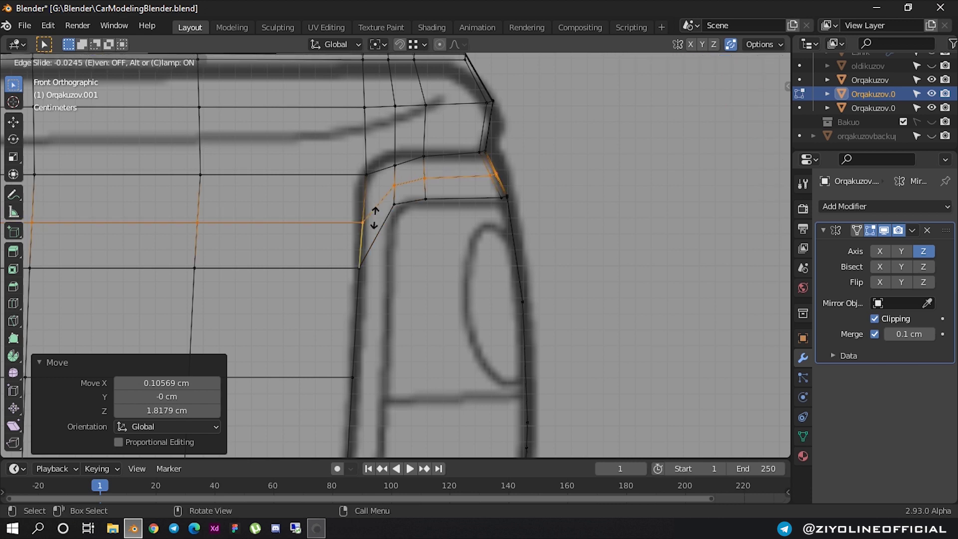
{"action": "left_click", "coordinate": [373, 213]}
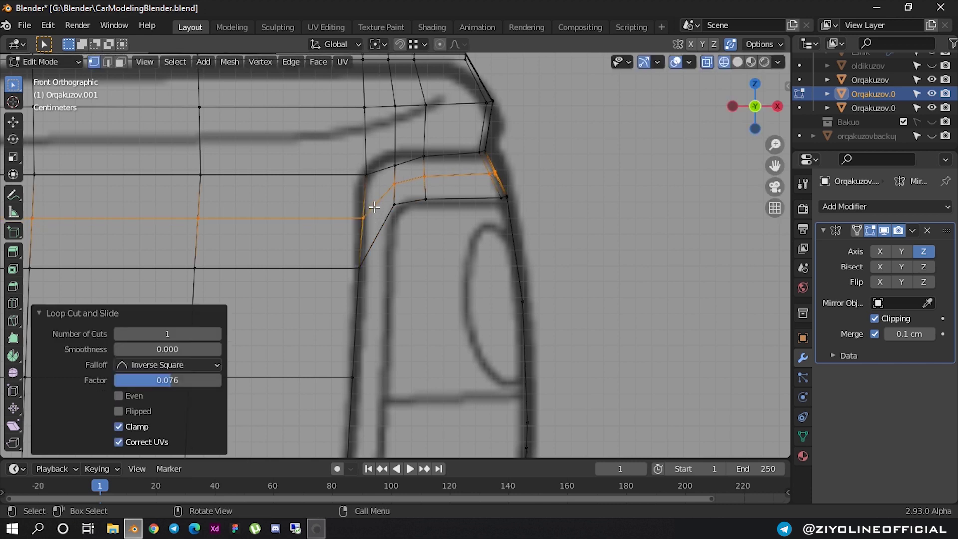
- Select the corner vertex and upper edge, then orbit to view the truck rear at an angle
{"action": "left_click", "coordinate": [374, 206]}
{"action": "key", "text": "2"}
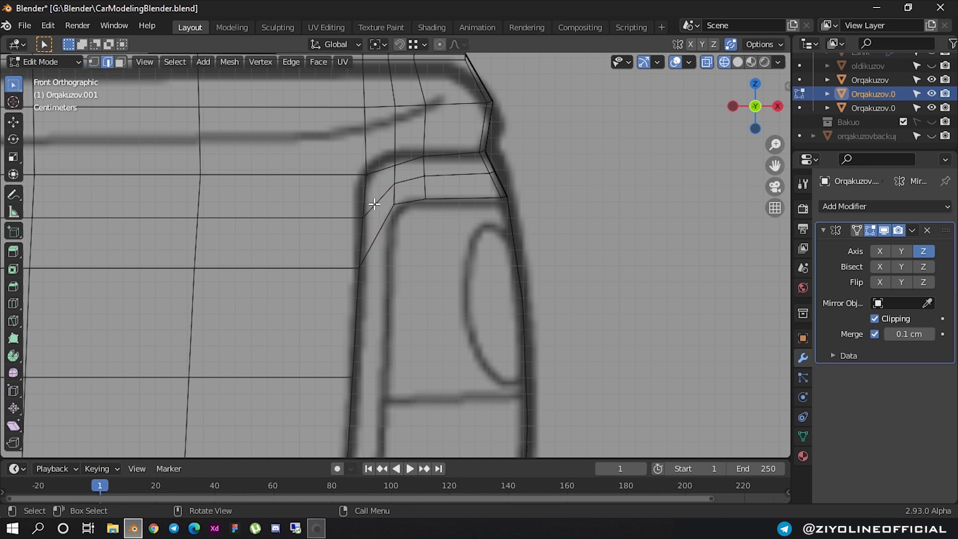
{"action": "left_click", "coordinate": [422, 179], "text": "shift"}
{"action": "scroll", "coordinate": [461, 173], "scroll_direction": "up", "scroll_amount": 3}
{"action": "scroll", "coordinate": [461, 172], "scroll_direction": "down", "scroll_amount": 2}
{"action": "scroll", "coordinate": [460, 171], "scroll_direction": "down", "scroll_amount": 1}
{"action": "mouse_move", "coordinate": [491, 178]}
{"action": "middle_mouse_down"}
{"action": "mouse_move", "coordinate": [557, 191]}
{"action": "mouse_move", "coordinate": [508, 200]}
{"action": "middle_mouse_up"}
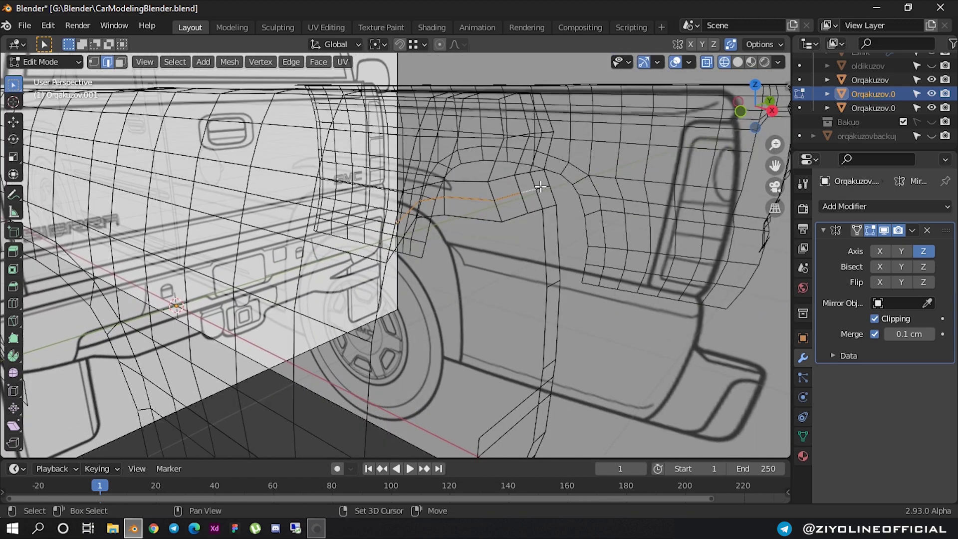
- Dissolve the selected edges, then delete the remaining surplus edges near the wheel arch
{"action": "key", "text": "x"}
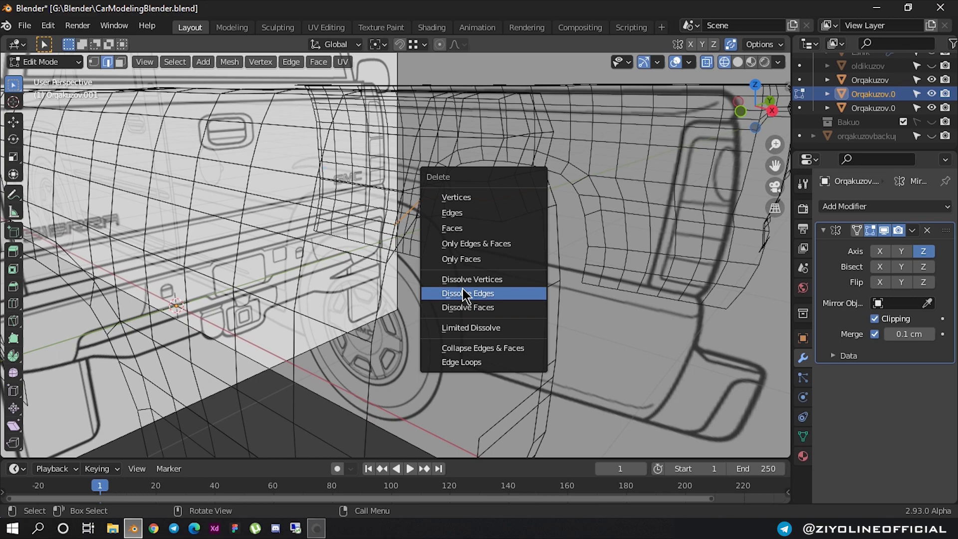
{"action": "left_click", "coordinate": [464, 293]}
{"action": "mouse_move", "coordinate": [463, 288]}
{"action": "middle_mouse_down"}
{"action": "mouse_move", "coordinate": [458, 279]}
{"action": "mouse_move", "coordinate": [423, 288]}
{"action": "middle_mouse_up"}
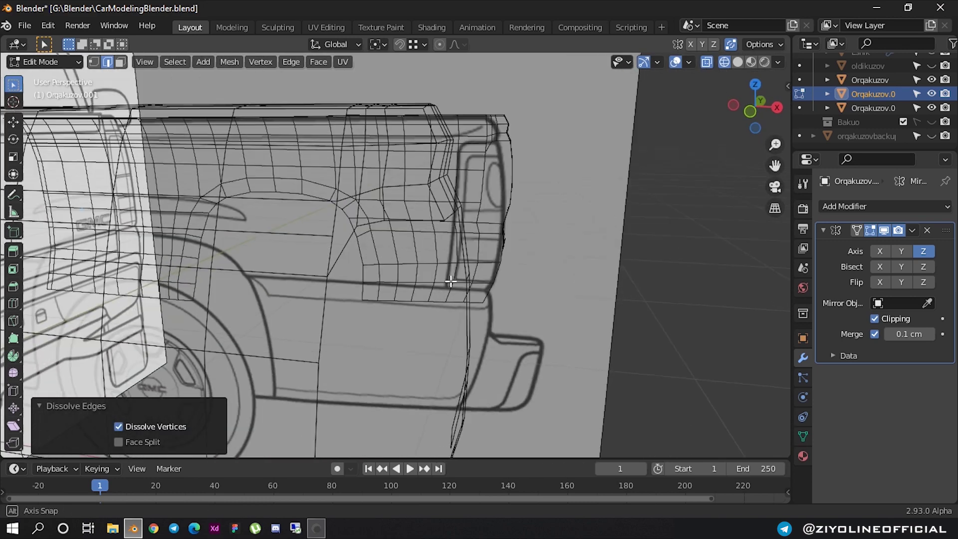
{"action": "left_click", "coordinate": [423, 288]}
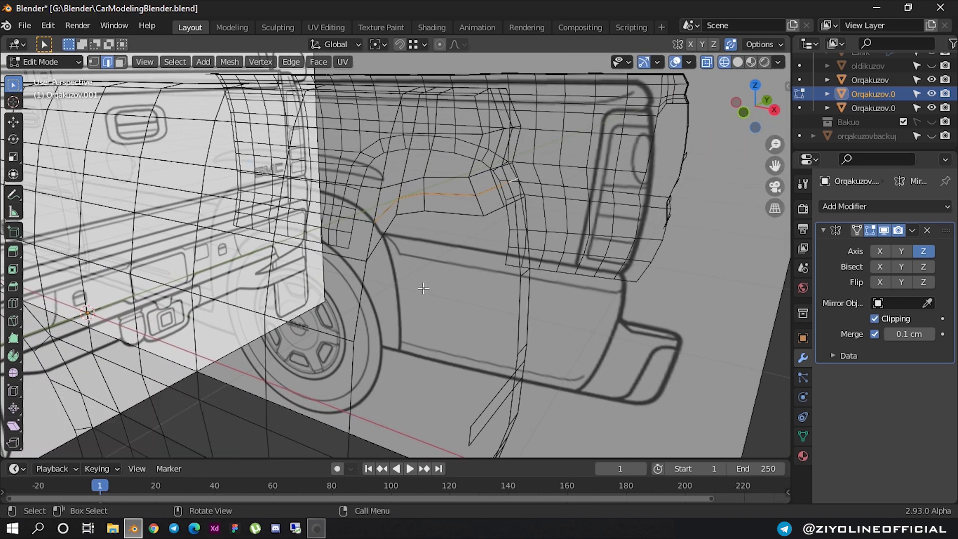
{"action": "key", "text": "x"}
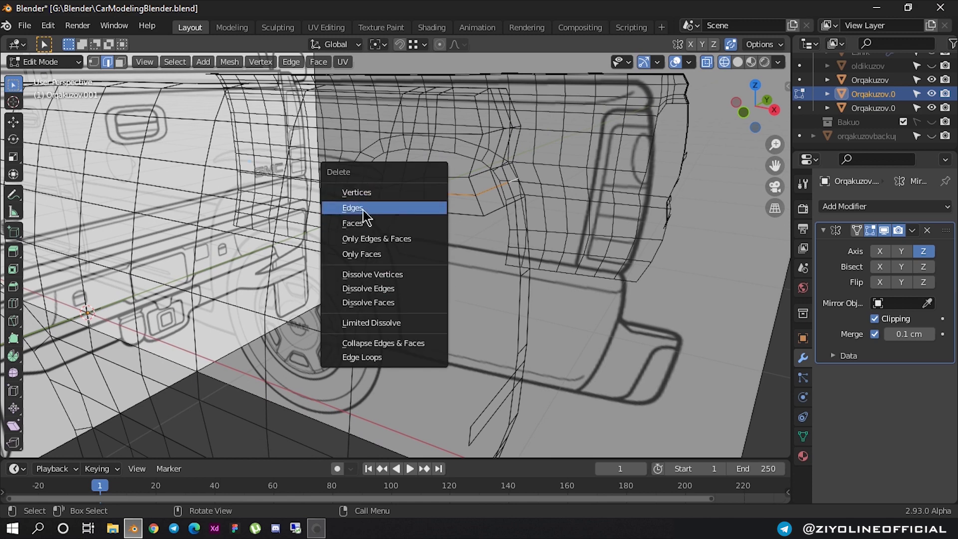
{"action": "left_click", "coordinate": [362, 210]}
- In Front view, zoom on the arch corner and select its horizontal and diagonal edges
{"action": "middle_click_drag", "start_coordinate": [386, 219], "coordinate": [485, 196]}
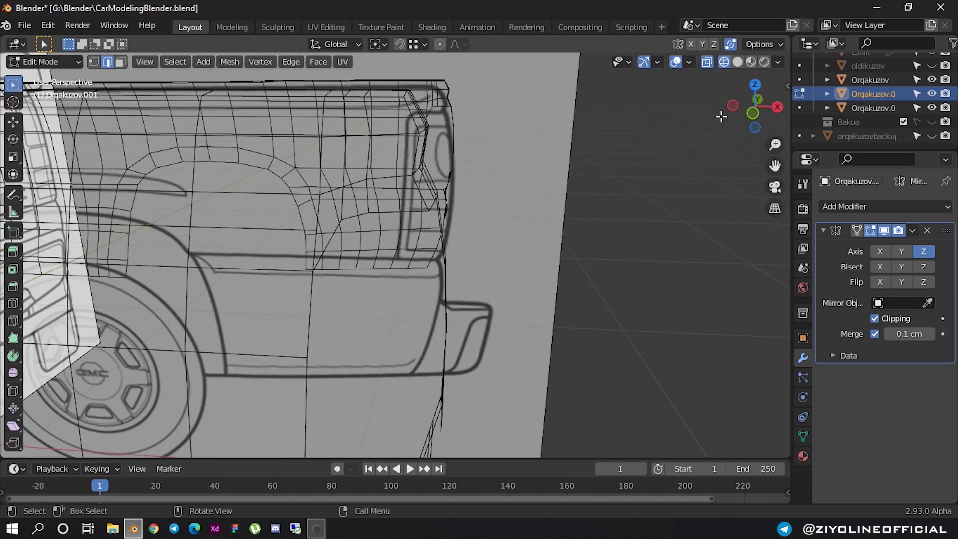
{"action": "left_click", "coordinate": [753, 112]}
{"action": "scroll", "coordinate": [278, 246], "scroll_direction": "up", "scroll_amount": 3}
{"action": "scroll", "coordinate": [268, 250], "scroll_direction": "up", "scroll_amount": 2}
{"action": "middle_click_drag", "start_coordinate": [267, 251], "coordinate": [424, 194], "text": "shift"}
{"action": "scroll", "coordinate": [349, 214], "scroll_direction": "up", "scroll_amount": 1}
{"action": "left_click", "coordinate": [279, 224]}
{"action": "left_click", "coordinate": [359, 223]}
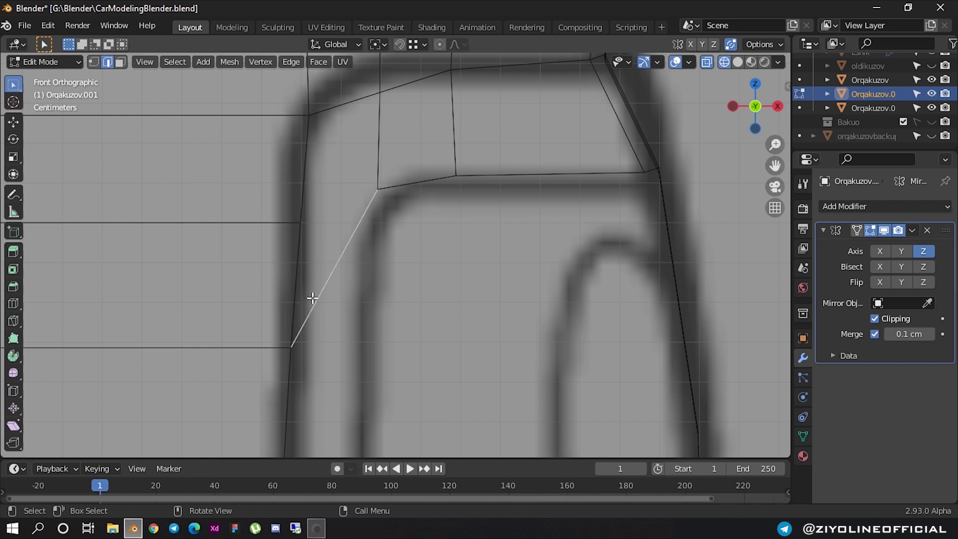
- In vertex mode, try moving the lower corner vertex, then select vertices around the upper corner
{"action": "key", "text": "1"}
{"action": "key", "text": "g"}
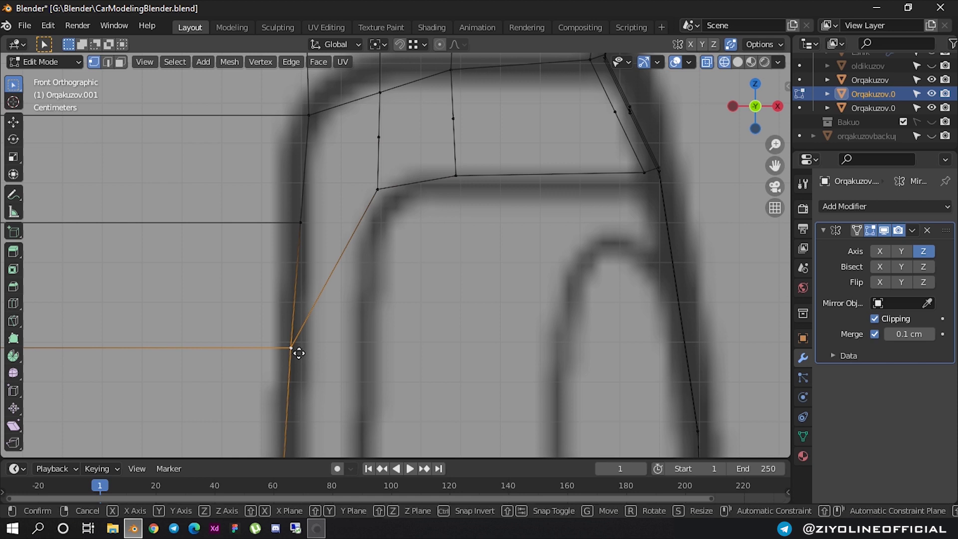
{"action": "right_click", "coordinate": [327, 325]}
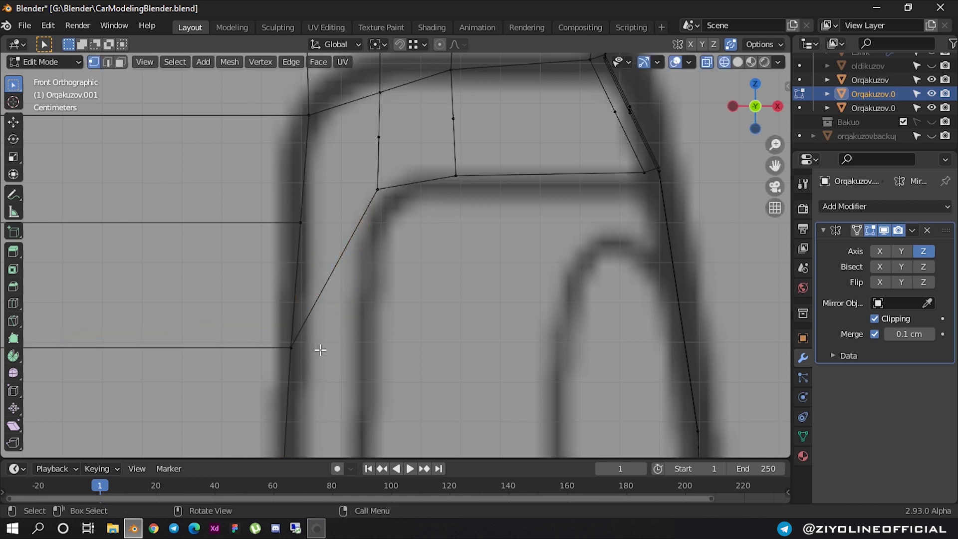
{"action": "key", "text": "g"}
{"action": "right_click", "coordinate": [311, 332]}
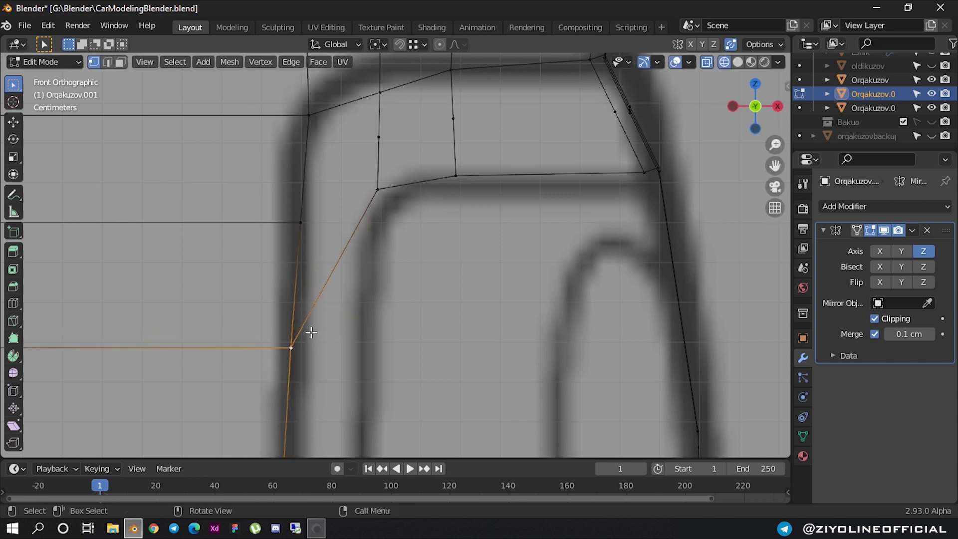
{"action": "left_click", "coordinate": [301, 222]}
{"action": "left_click", "coordinate": [366, 186], "text": "shift"}
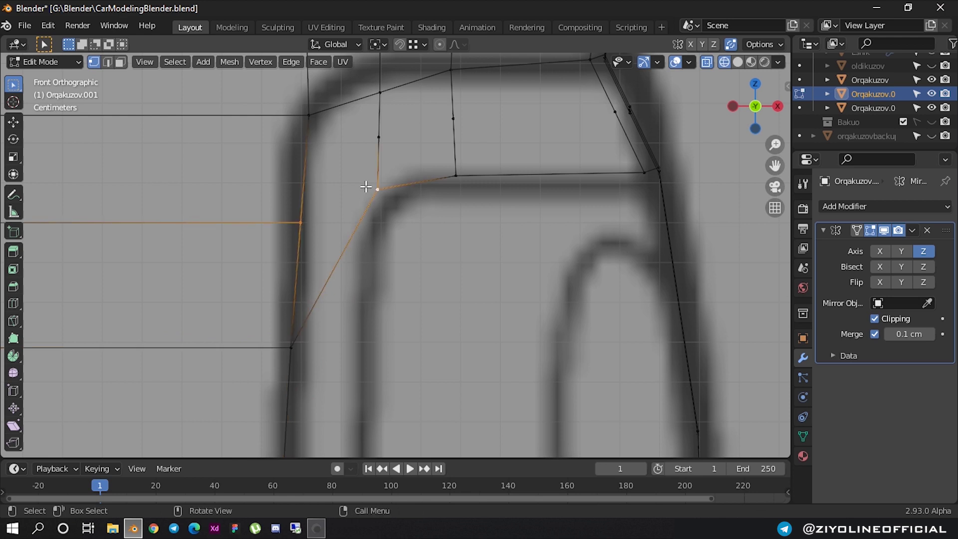
{"action": "left_click", "coordinate": [345, 245]}
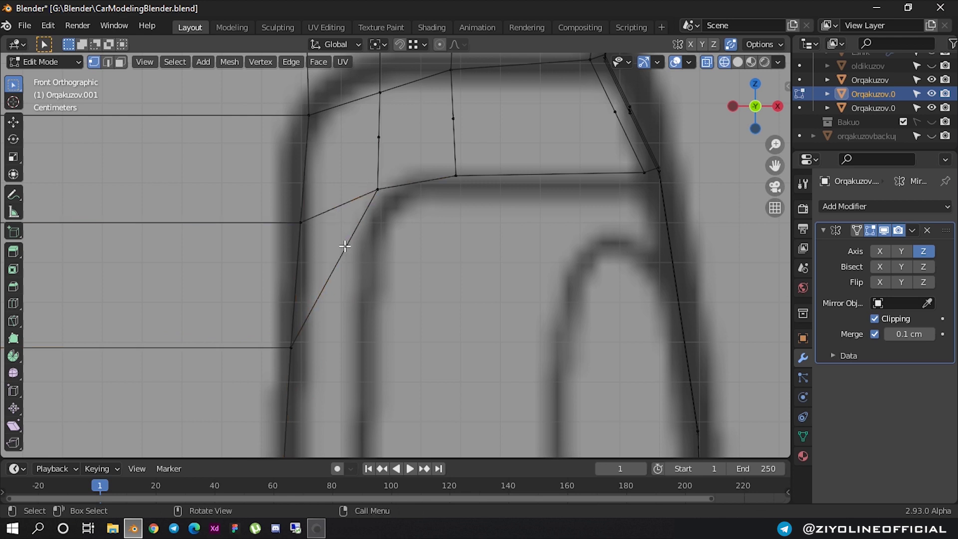
{"action": "key", "text": "c"}
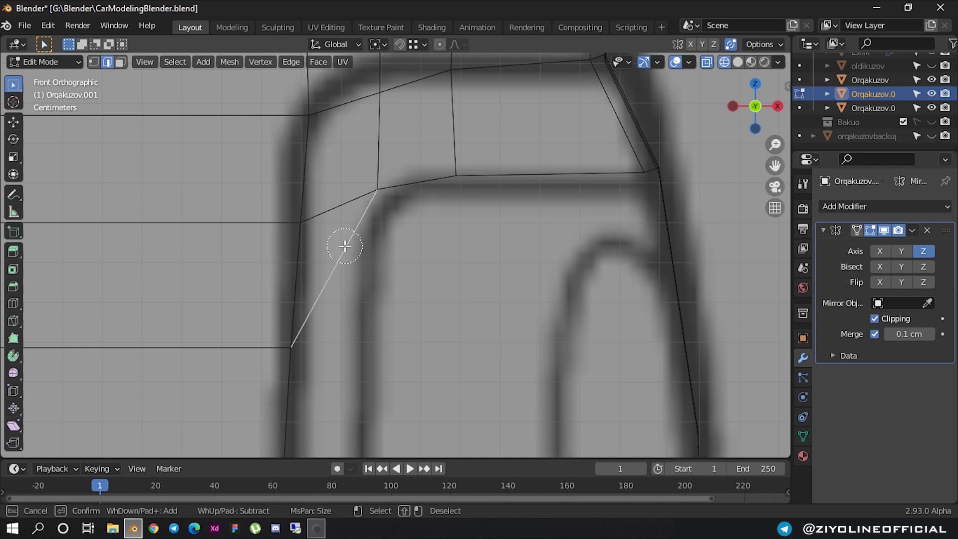
{"action": "key", "text": "Escape"}
{"action": "left_click_drag", "start_coordinate": [17, 89], "coordinate": [56, 105]}
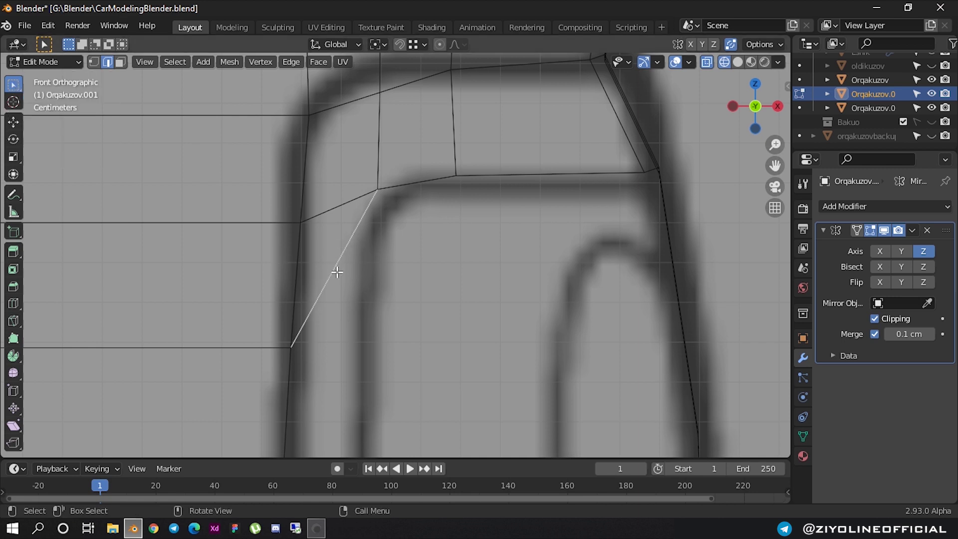
- Delete the selected vertices and the diagonal edge below the corner, keeping the vertical edge
{"action": "key", "text": "x"}
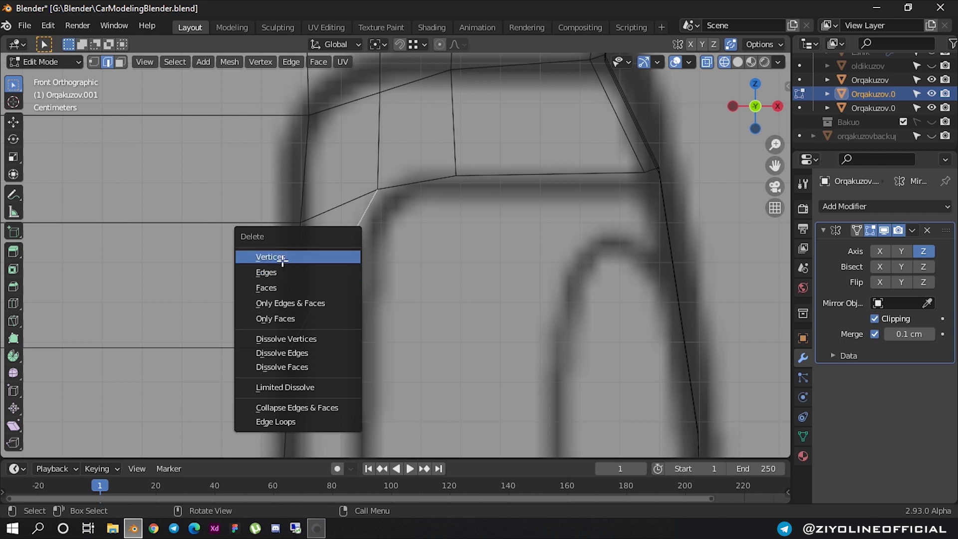
{"action": "left_click", "coordinate": [283, 259]}
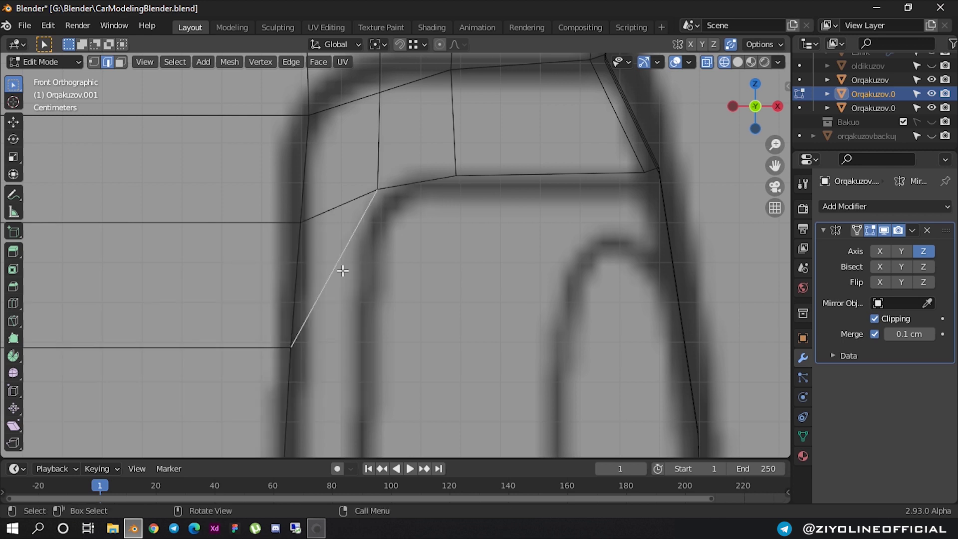
{"action": "key", "text": "x"}
{"action": "left_click", "coordinate": [314, 286]}
{"action": "key", "text": "1"}
{"action": "left_click", "coordinate": [380, 188]}
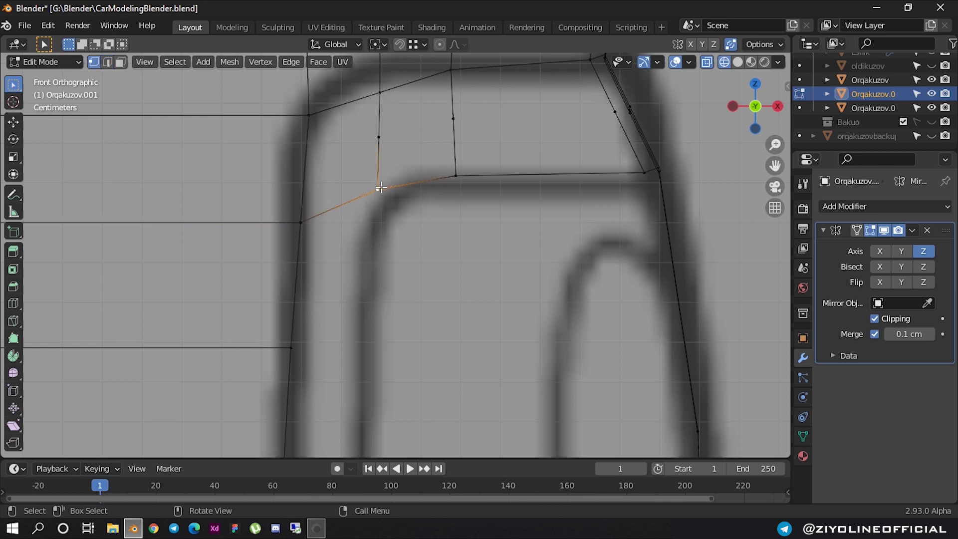
{"action": "key", "text": "x"}
{"action": "left_click", "coordinate": [380, 149]}
{"action": "key", "text": "ctrl+z"}
{"action": "key", "text": "ctrl+z"}
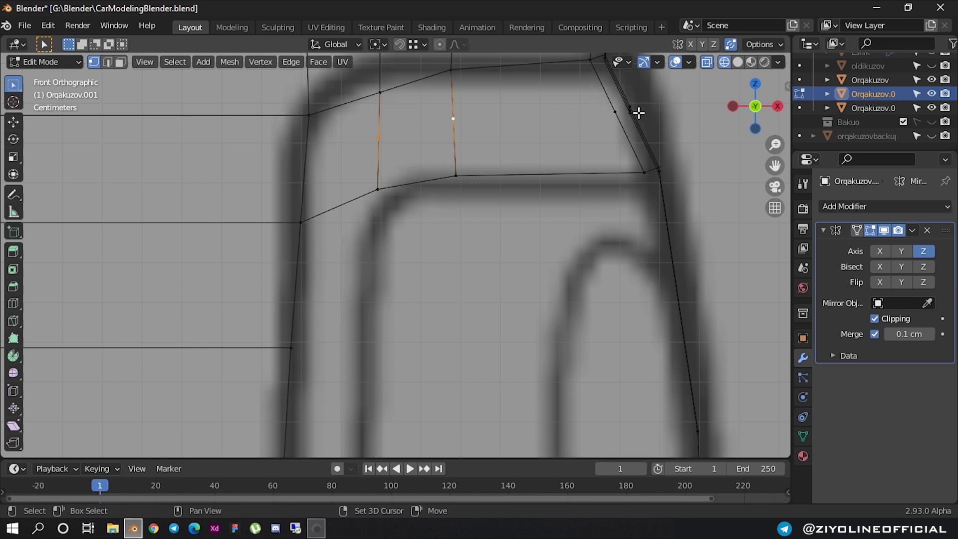
- Dissolve the vertices along the slanted edges at the rear corner
{"action": "left_click", "coordinate": [610, 117], "text": "shift"}
{"action": "key", "text": "x"}
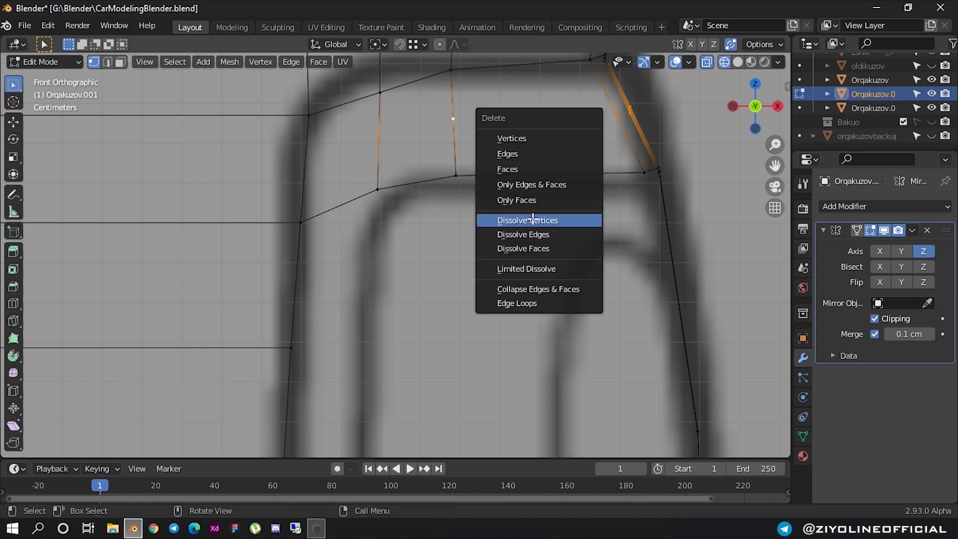
{"action": "left_click", "coordinate": [533, 220]}
{"action": "scroll", "coordinate": [392, 194], "scroll_direction": "up", "scroll_amount": 2}
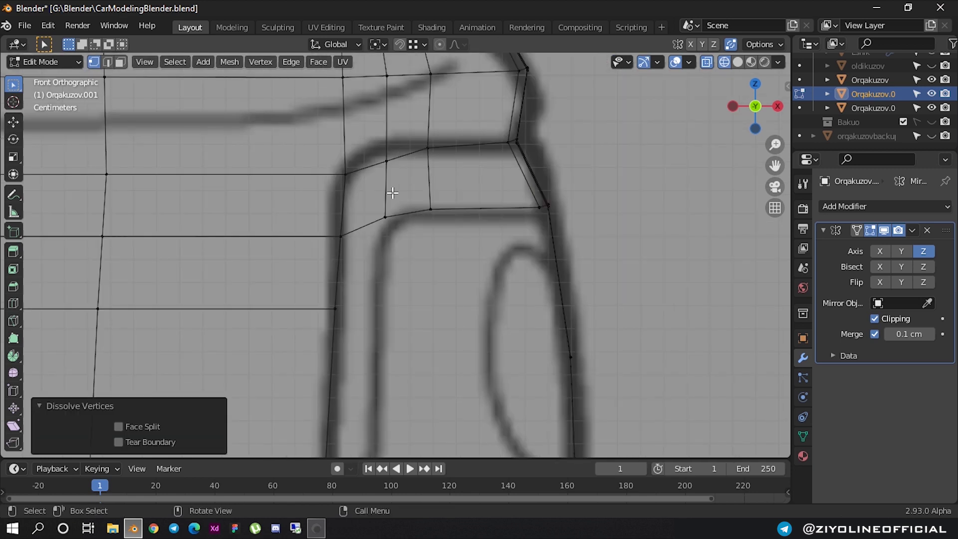
{"action": "scroll", "coordinate": [392, 193], "scroll_direction": "up", "scroll_amount": 2}
{"action": "scroll", "coordinate": [442, 184], "scroll_direction": "up", "scroll_amount": 2}
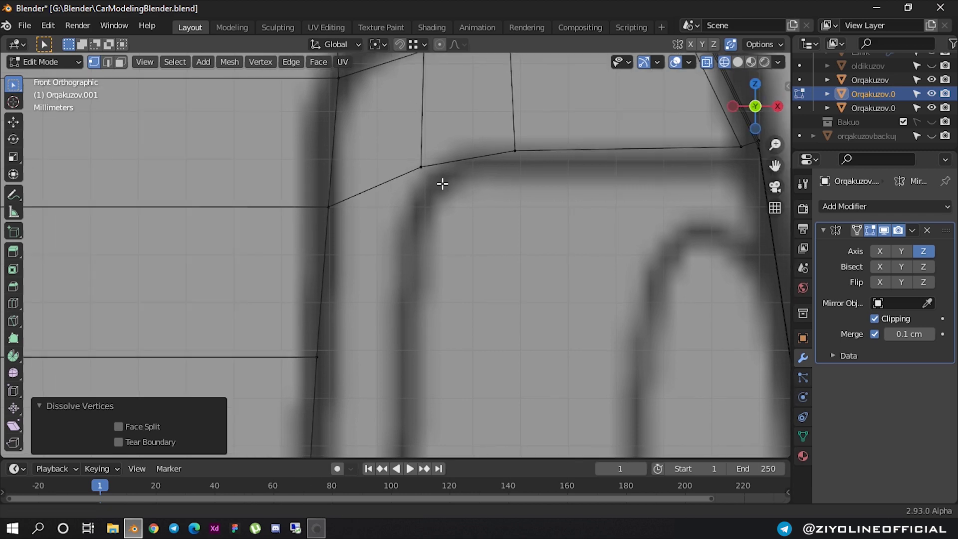
- Move the arch-top vertex and the right corner vertex down onto the reference outline
{"action": "left_click", "coordinate": [546, 151]}
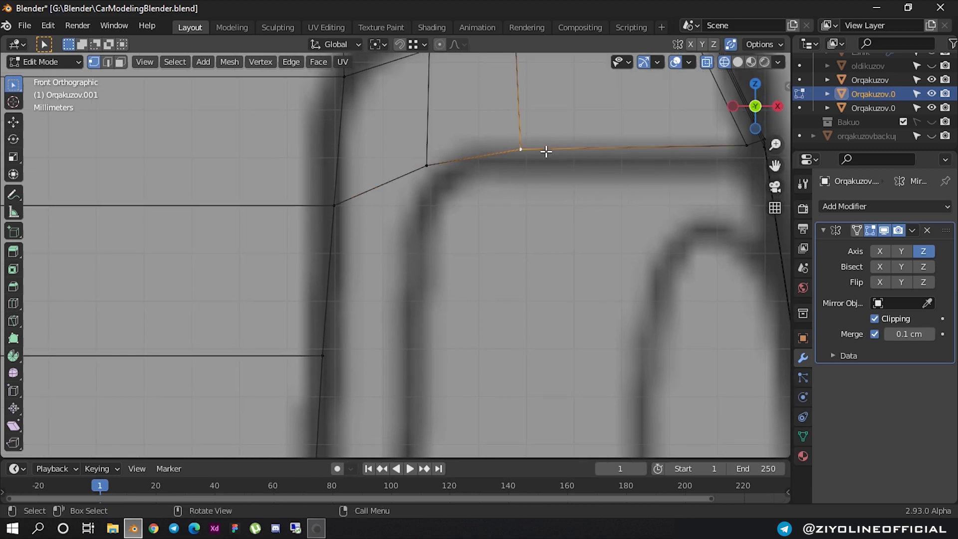
{"action": "key", "text": "g"}
{"action": "left_click", "coordinate": [537, 154]}
{"action": "left_click", "coordinate": [744, 147]}
{"action": "key", "text": "g"}
{"action": "left_click", "coordinate": [749, 156]}
- Move the upper-right vertex down to its new position on the outline
{"action": "middle_click_drag", "start_coordinate": [749, 156], "coordinate": [394, 175], "text": "shift"}
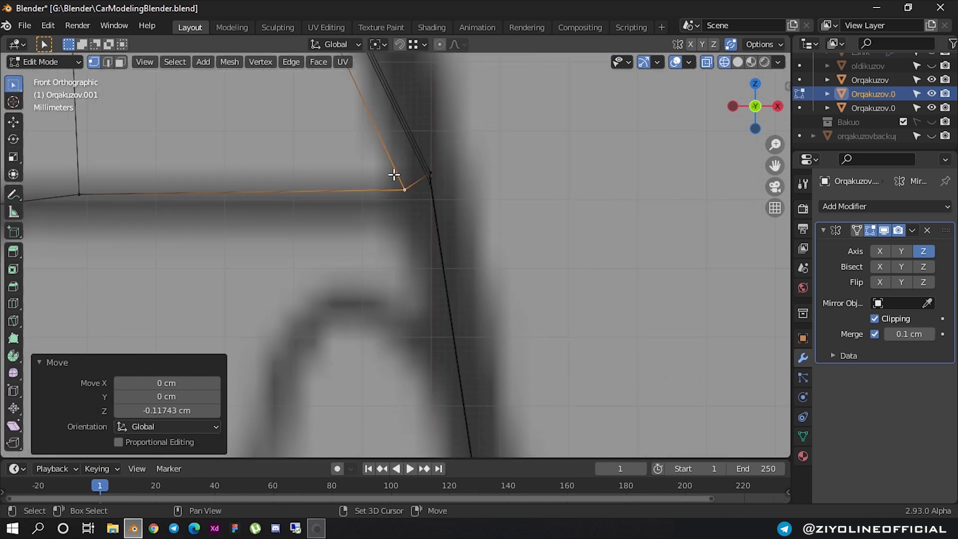
{"action": "scroll", "coordinate": [394, 174], "scroll_direction": "up", "scroll_amount": 3}
{"action": "scroll", "coordinate": [473, 160], "scroll_direction": "up", "scroll_amount": 2}
{"action": "left_click_drag", "start_coordinate": [468, 122], "coordinate": [432, 175]}
{"action": "key", "text": "g"}
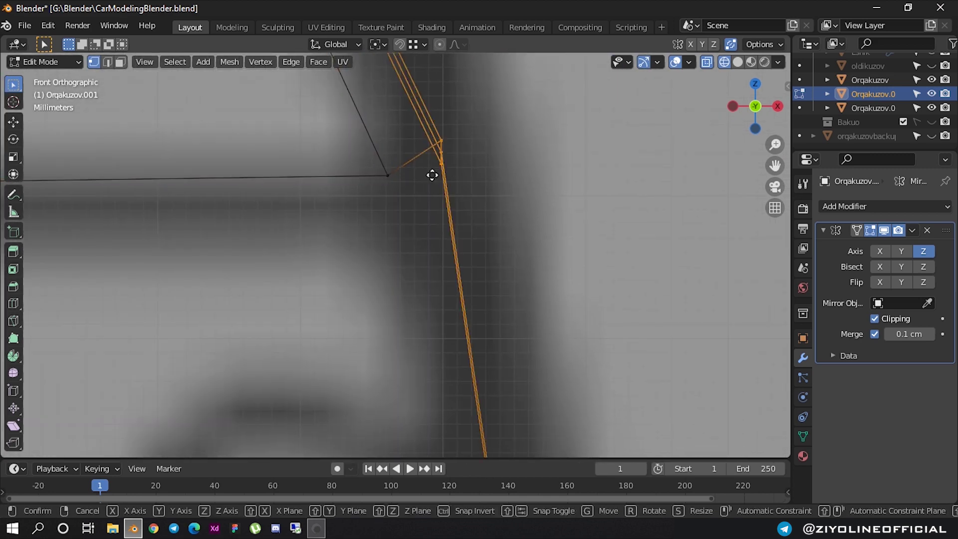
{"action": "left_click", "coordinate": [444, 205]}
- Move the upper corner vertex down onto the reference outline, then switch to edge mode
{"action": "scroll", "coordinate": [528, 196], "scroll_direction": "down", "scroll_amount": 2}
{"action": "scroll", "coordinate": [430, 203], "scroll_direction": "down", "scroll_amount": 3}
{"action": "middle_click_drag", "start_coordinate": [439, 198], "coordinate": [453, 151], "text": "shift"}
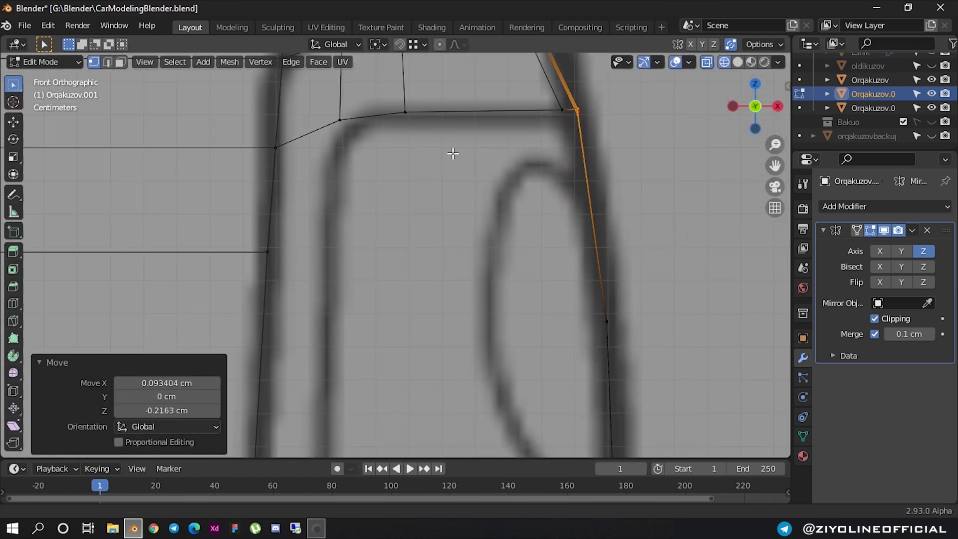
{"action": "scroll", "coordinate": [536, 171], "scroll_direction": "down", "scroll_amount": 3}
{"action": "scroll", "coordinate": [445, 224], "scroll_direction": "up", "scroll_amount": 1}
{"action": "scroll", "coordinate": [312, 150], "scroll_direction": "up", "scroll_amount": 2}
{"action": "scroll", "coordinate": [377, 169], "scroll_direction": "up", "scroll_amount": 1}
{"action": "scroll", "coordinate": [383, 161], "scroll_direction": "up", "scroll_amount": 2}
{"action": "scroll", "coordinate": [383, 160], "scroll_direction": "up", "scroll_amount": 1}
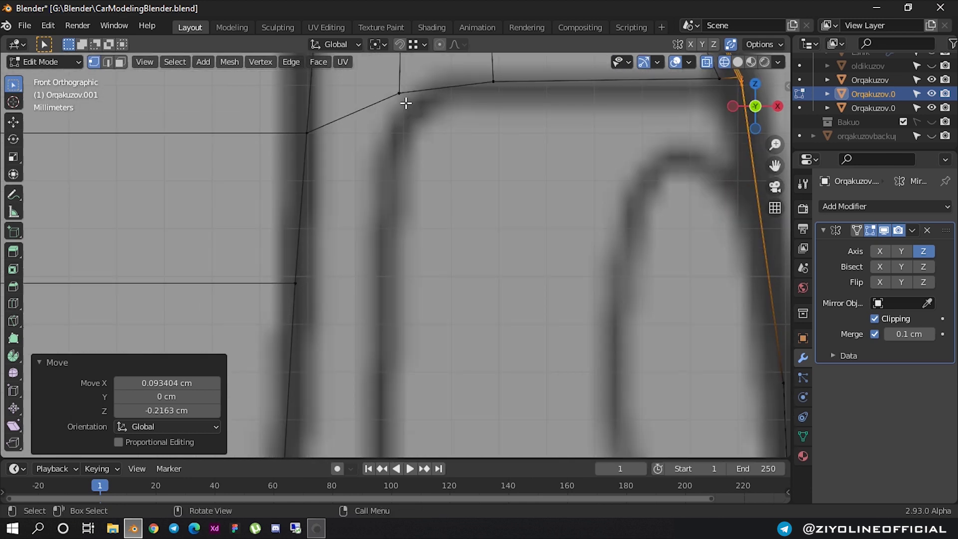
{"action": "left_click", "coordinate": [399, 114]}
{"action": "key", "text": "g"}
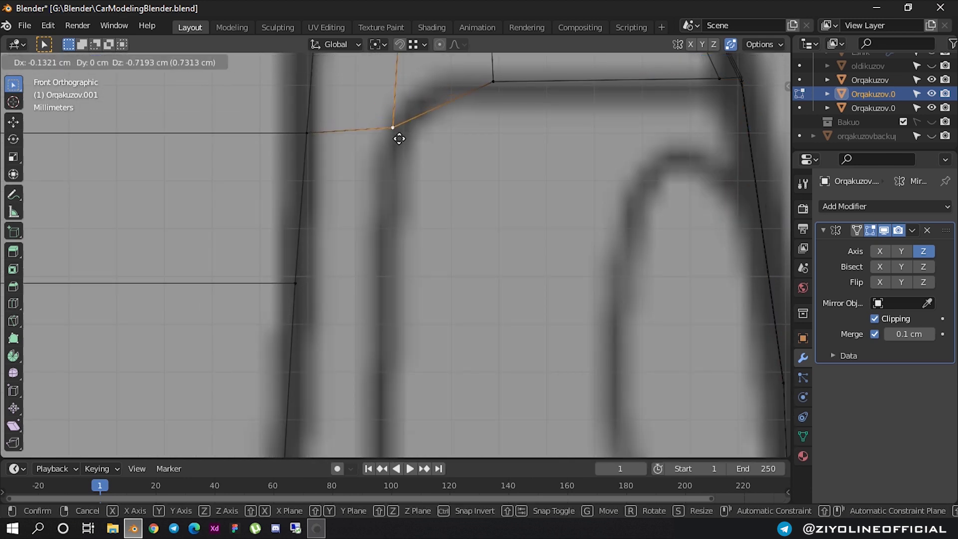
{"action": "left_click", "coordinate": [397, 140]}
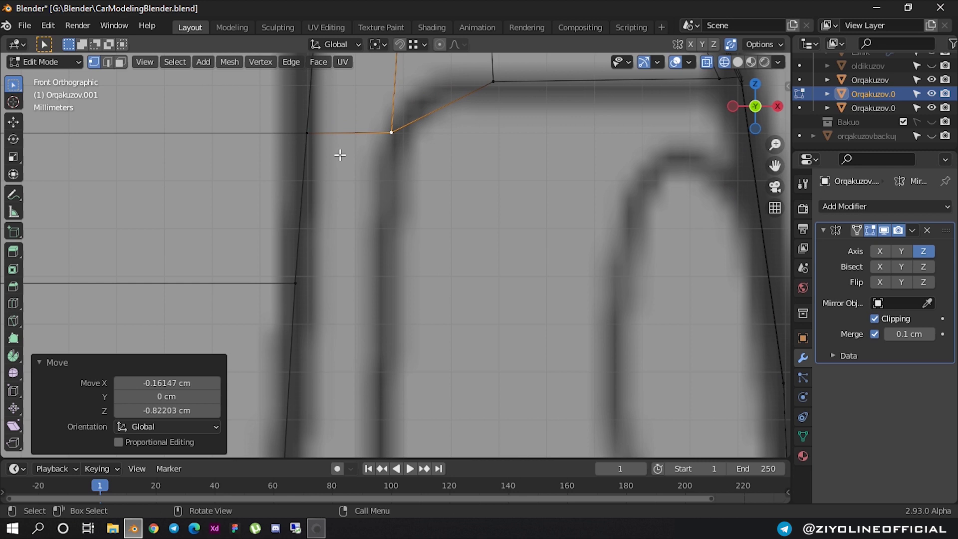
{"action": "key", "text": "2"}
{"action": "scroll", "coordinate": [355, 135], "scroll_direction": "down", "scroll_amount": 2}
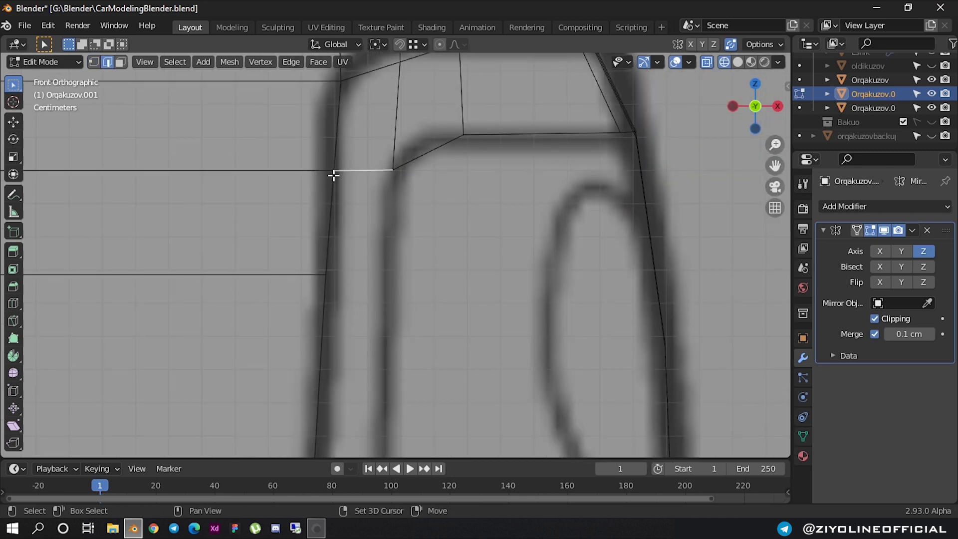
{"action": "scroll", "coordinate": [331, 175], "scroll_direction": "down", "scroll_amount": 2}
- Extrude the rear corner edge downward in two segments along the reference drawing
{"action": "key", "text": "e"}
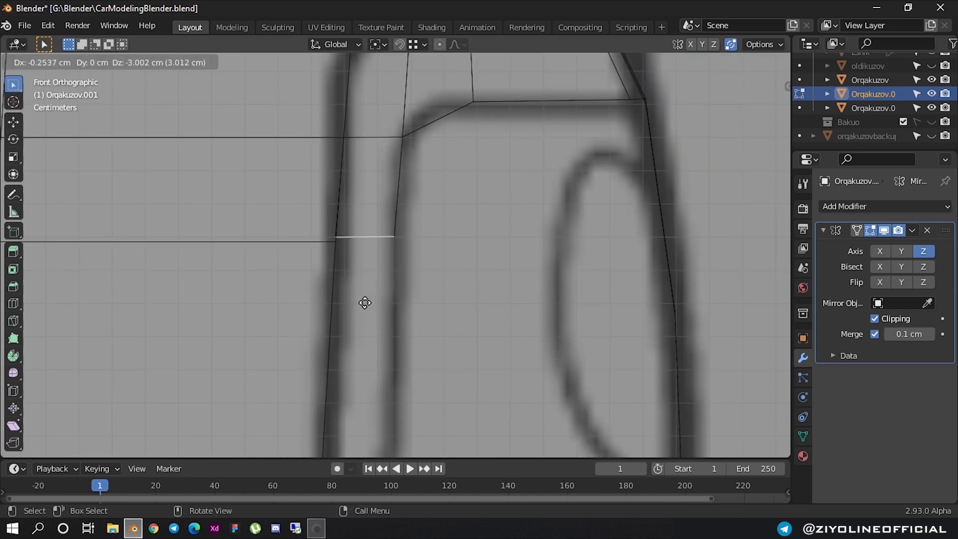
{"action": "left_click", "coordinate": [366, 306]}
{"action": "scroll", "coordinate": [368, 301], "scroll_direction": "down", "scroll_amount": 3}
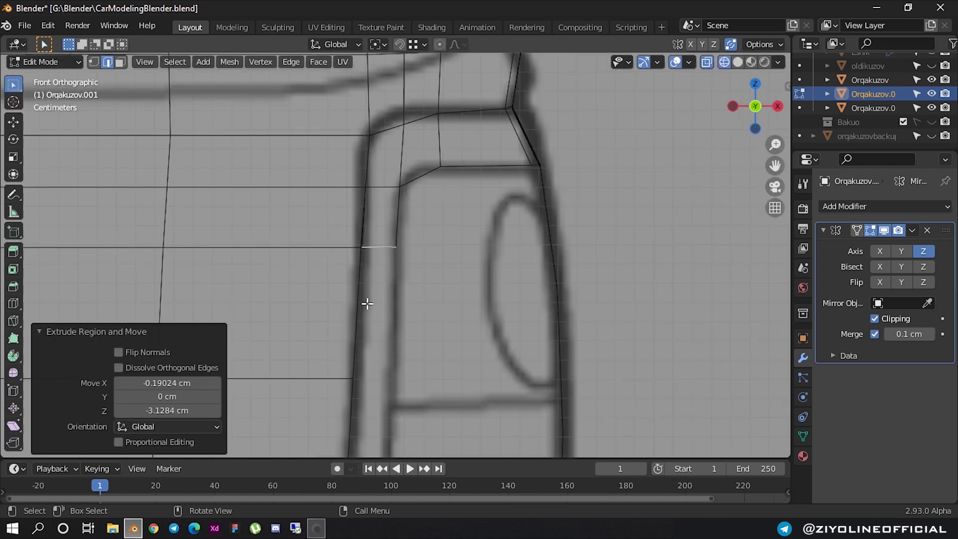
{"action": "middle_click_drag", "start_coordinate": [368, 301], "coordinate": [376, 198], "text": "shift"}
{"action": "key", "text": "e"}
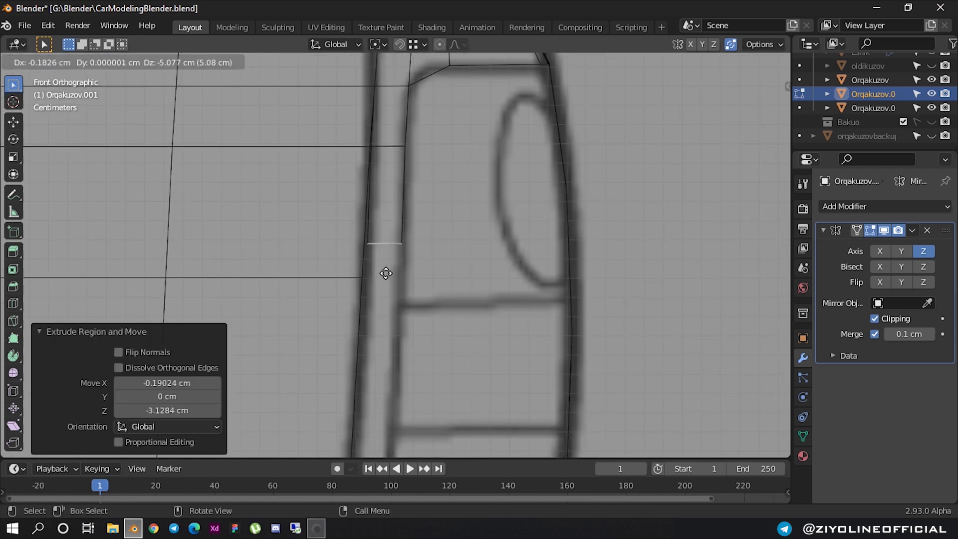
{"action": "left_click", "coordinate": [386, 298]}
{"action": "scroll", "coordinate": [387, 297], "scroll_direction": "down", "scroll_amount": 3}
{"action": "middle_click_drag", "start_coordinate": [387, 297], "coordinate": [395, 188], "text": "shift"}
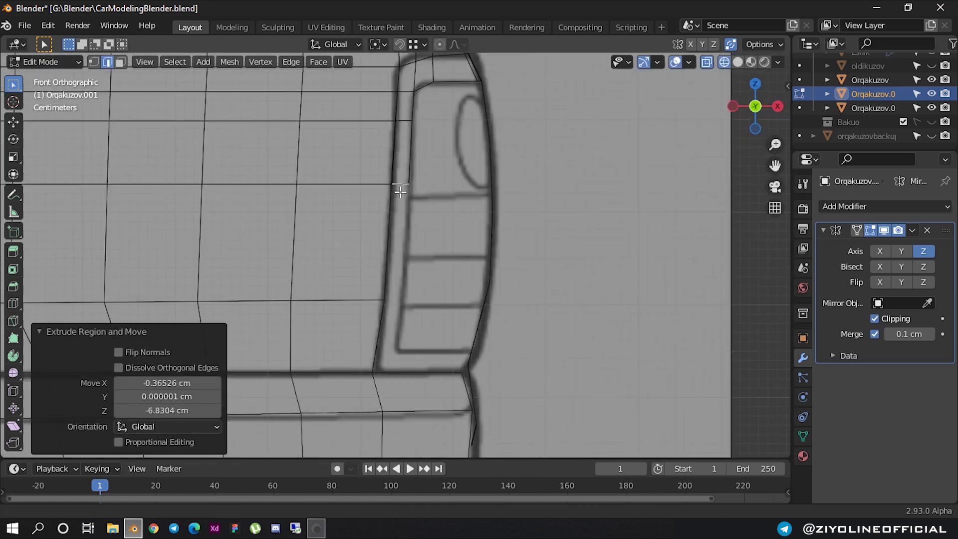
- Extrude two more strip segments down to the lower body line
{"action": "key", "text": "e"}
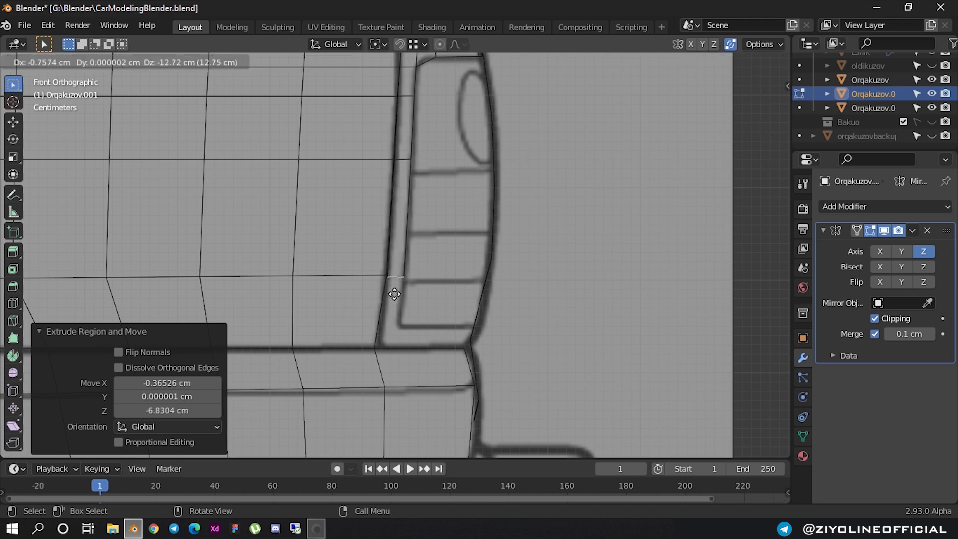
{"action": "left_click", "coordinate": [394, 294]}
{"action": "scroll", "coordinate": [387, 306], "scroll_direction": "up", "scroll_amount": 1}
{"action": "scroll", "coordinate": [387, 305], "scroll_direction": "up", "scroll_amount": 2}
{"action": "middle_click_drag", "start_coordinate": [413, 274], "coordinate": [455, 115], "text": "shift"}
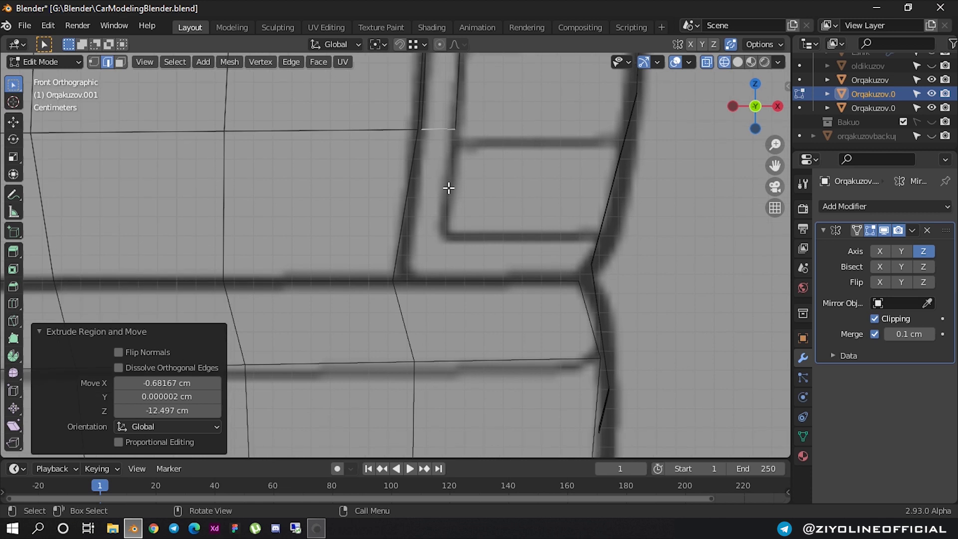
{"action": "key", "text": "e"}
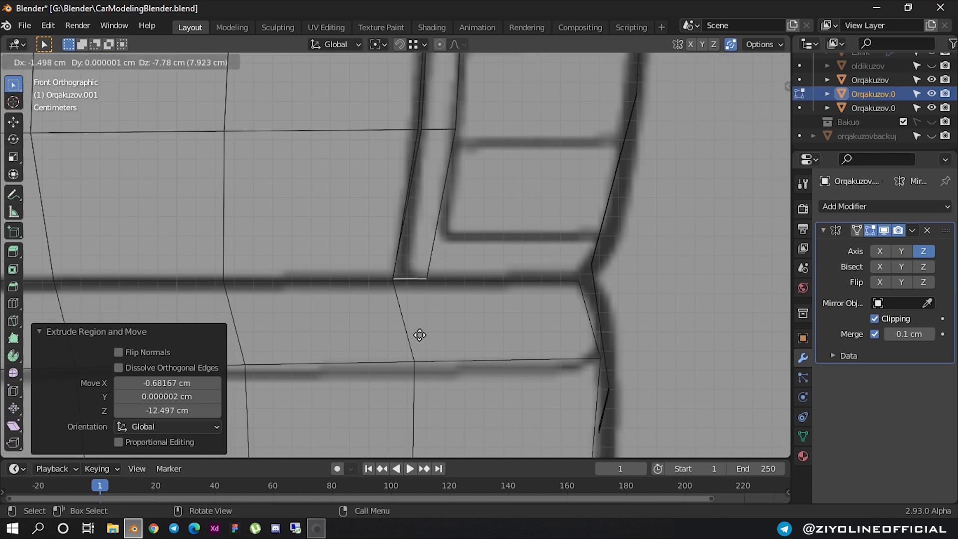
{"action": "left_click", "coordinate": [425, 334]}
{"action": "scroll", "coordinate": [435, 146], "scroll_direction": "up", "scroll_amount": 4}
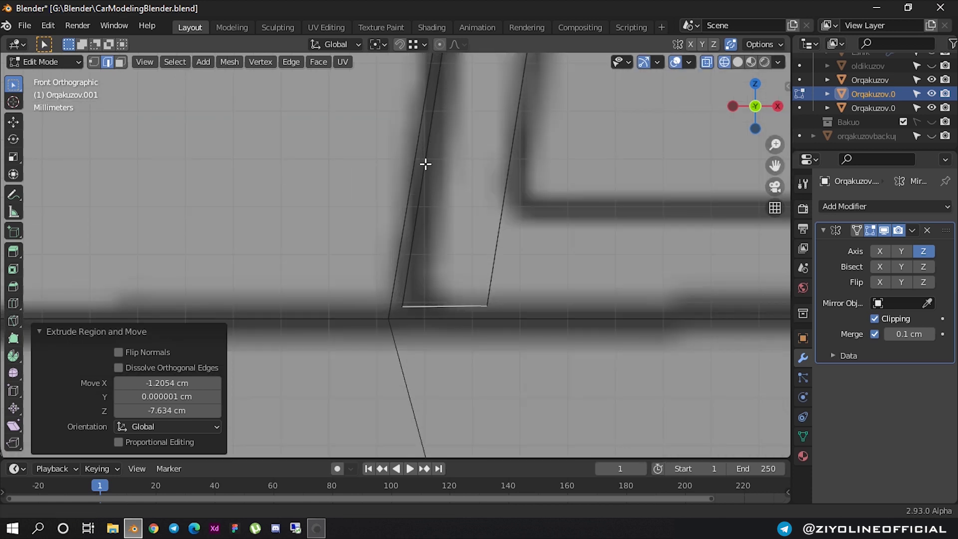
{"action": "middle_click_drag", "start_coordinate": [442, 111], "coordinate": [424, 164], "text": "shift"}
- In vertex mode, move the strip's bottom vertices onto the lower body line
{"action": "key", "text": "1"}
{"action": "left_click", "coordinate": [388, 348]}
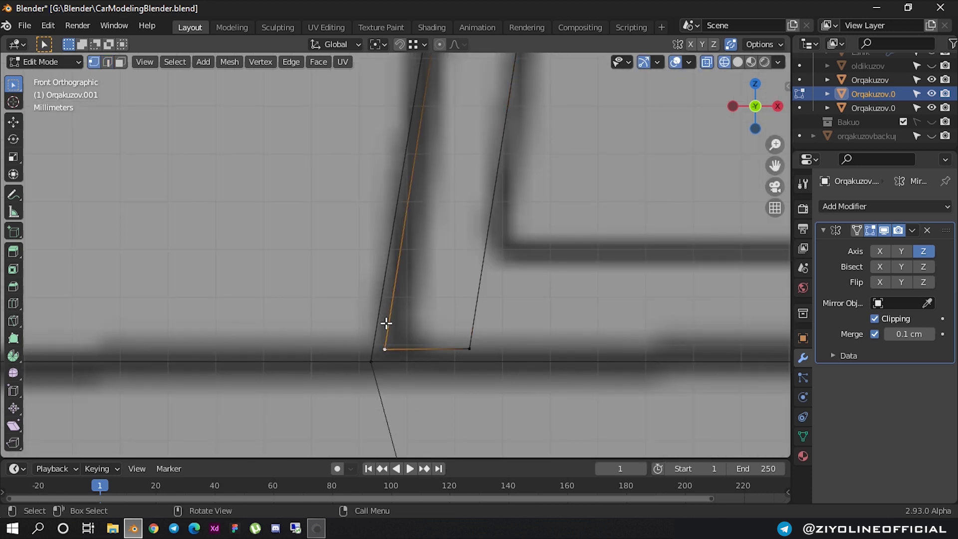
{"action": "left_click", "coordinate": [470, 344], "text": "shift"}
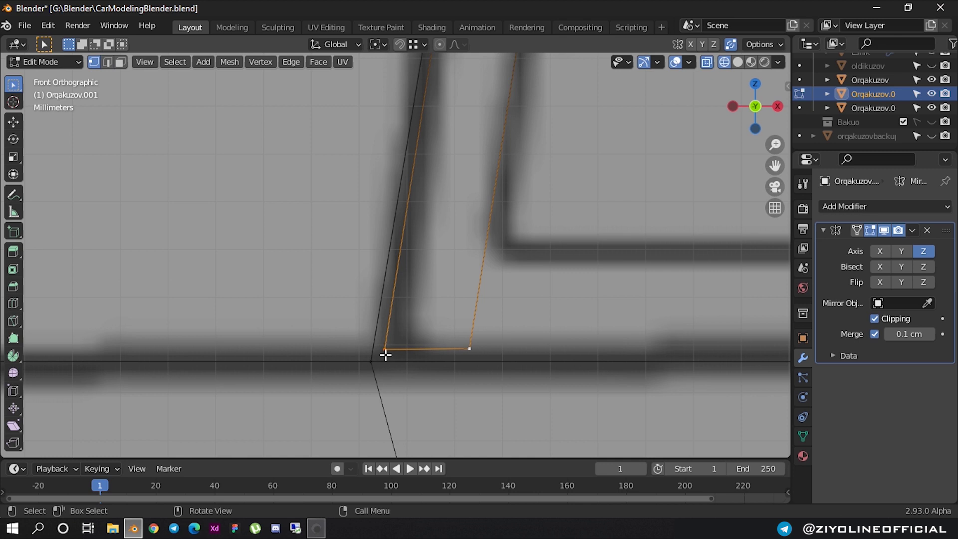
{"action": "key", "text": "g"}
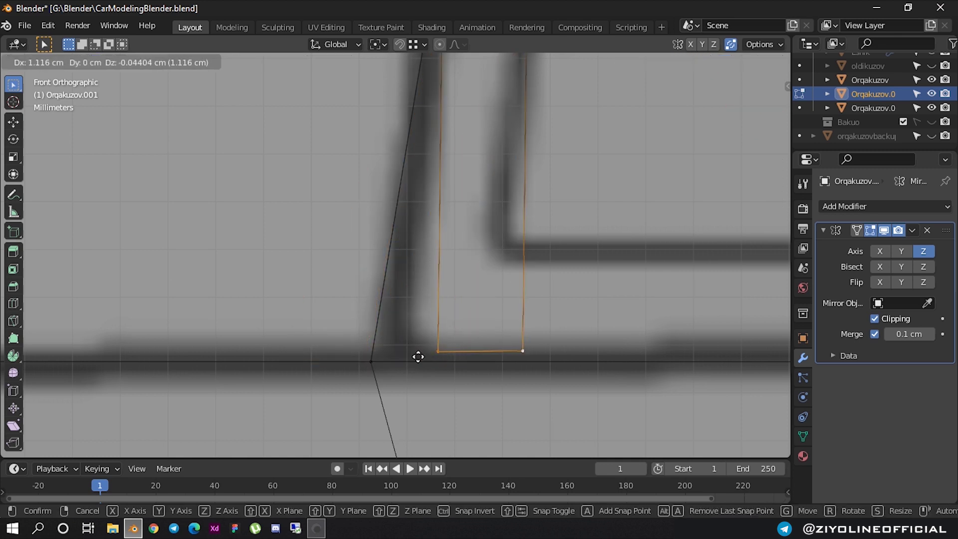
{"action": "left_click", "coordinate": [418, 356]}
{"action": "left_click", "coordinate": [414, 355], "text": "shift"}
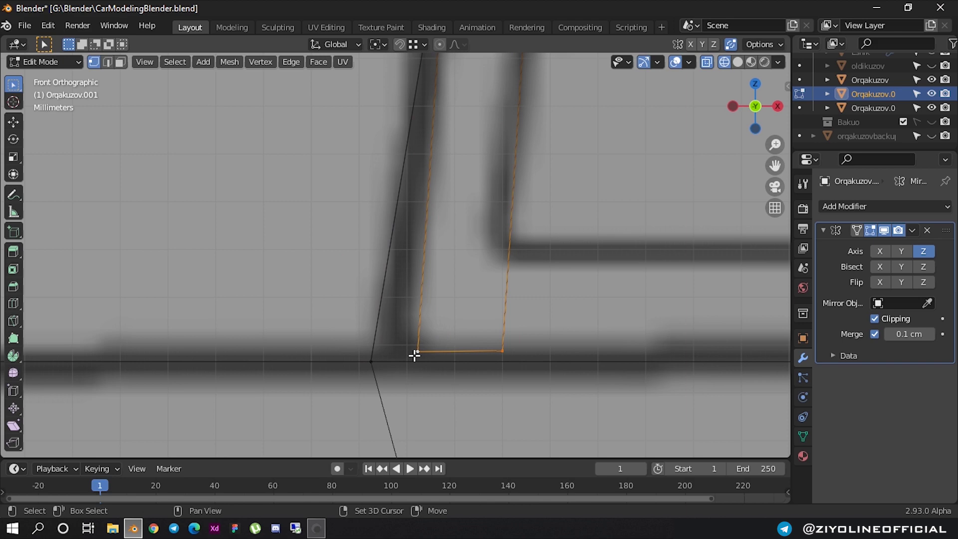
{"action": "key", "text": "g"}
{"action": "left_click", "coordinate": [409, 349]}
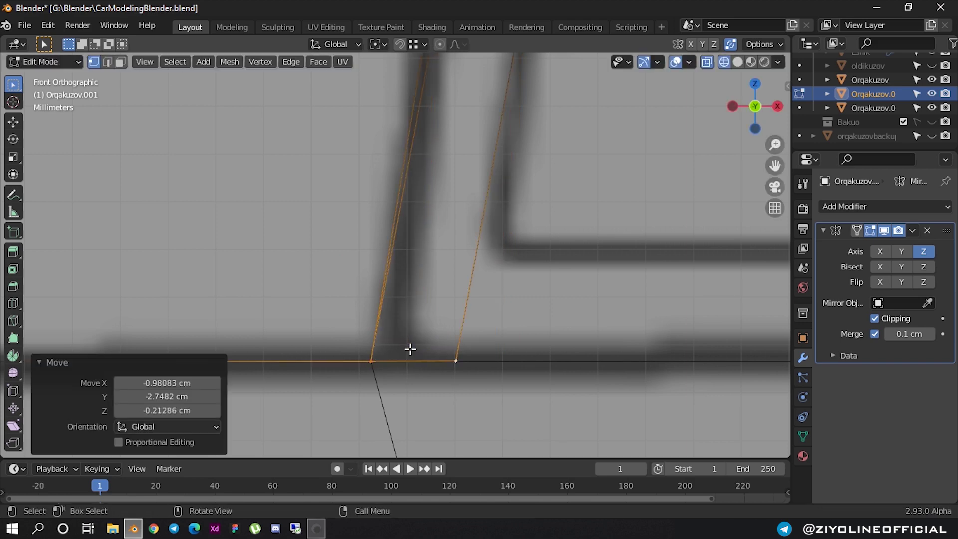
{"action": "scroll", "coordinate": [414, 299], "scroll_direction": "down", "scroll_amount": 3}
{"action": "scroll", "coordinate": [412, 259], "scroll_direction": "up", "scroll_amount": 2}
{"action": "scroll", "coordinate": [411, 220], "scroll_direction": "up", "scroll_amount": 3}
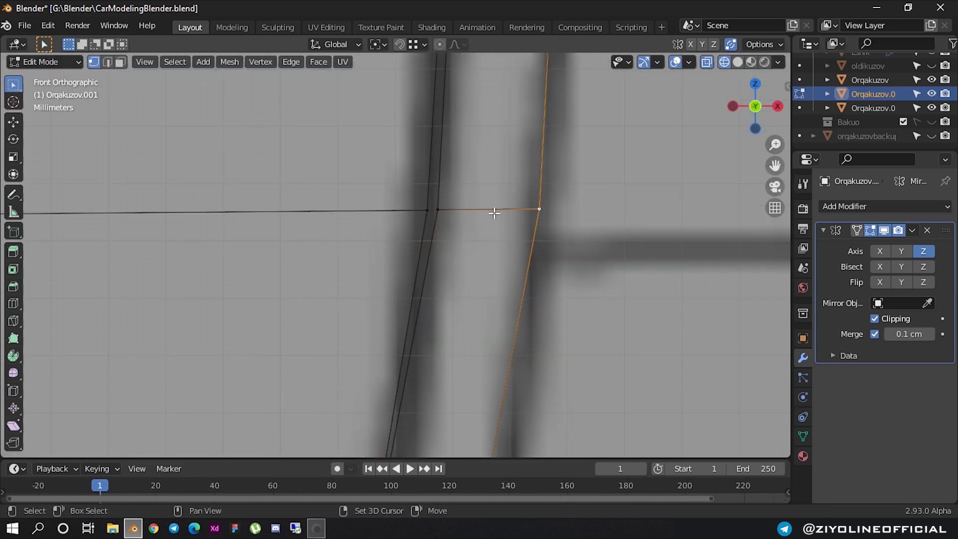
- Nudge vertices left onto the outline and line up the strip's middle-row vertices
{"action": "key", "text": "g"}
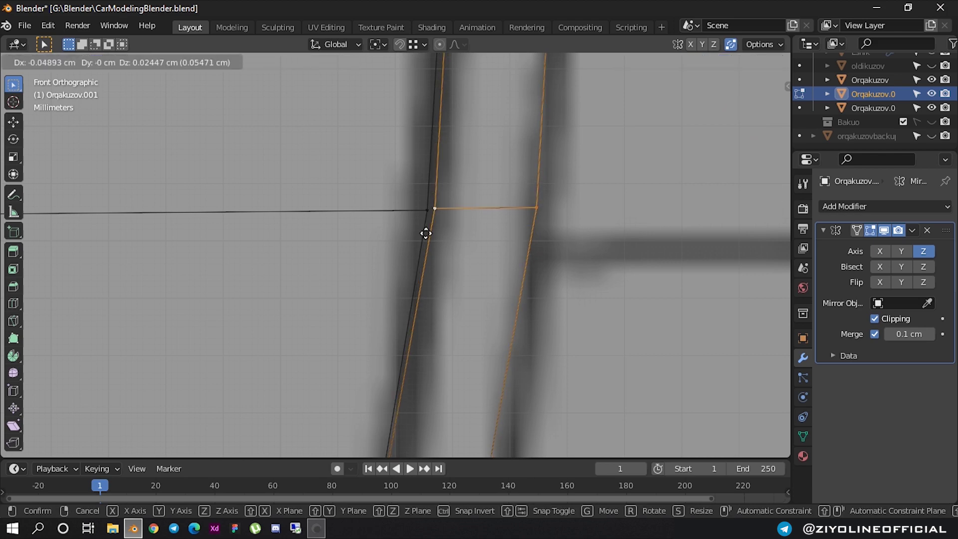
{"action": "left_click", "coordinate": [425, 213]}
{"action": "scroll", "coordinate": [455, 256], "scroll_direction": "down", "scroll_amount": 3}
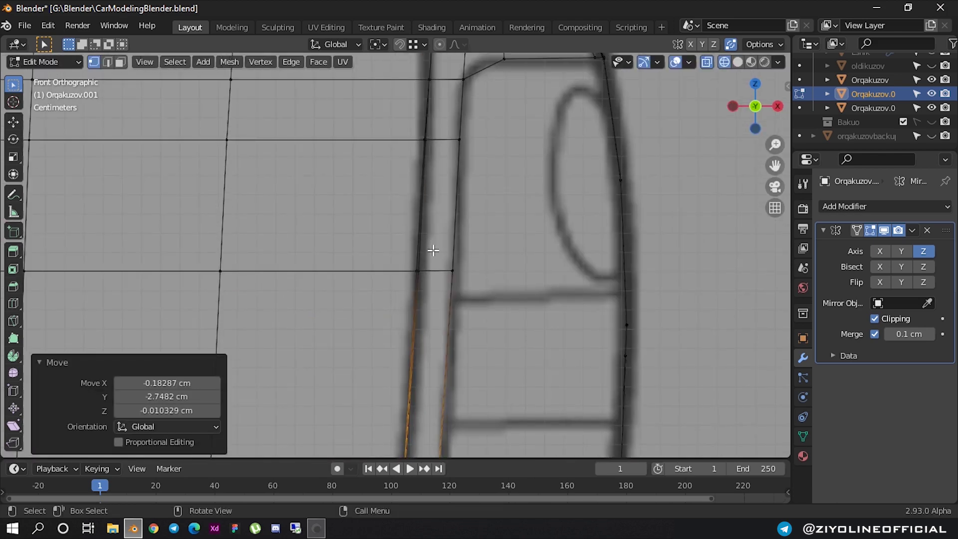
{"action": "scroll", "coordinate": [542, 301], "scroll_direction": "up", "scroll_amount": 4}
{"action": "left_click", "coordinate": [542, 301]}
{"action": "left_click", "coordinate": [459, 298], "text": "shift"}
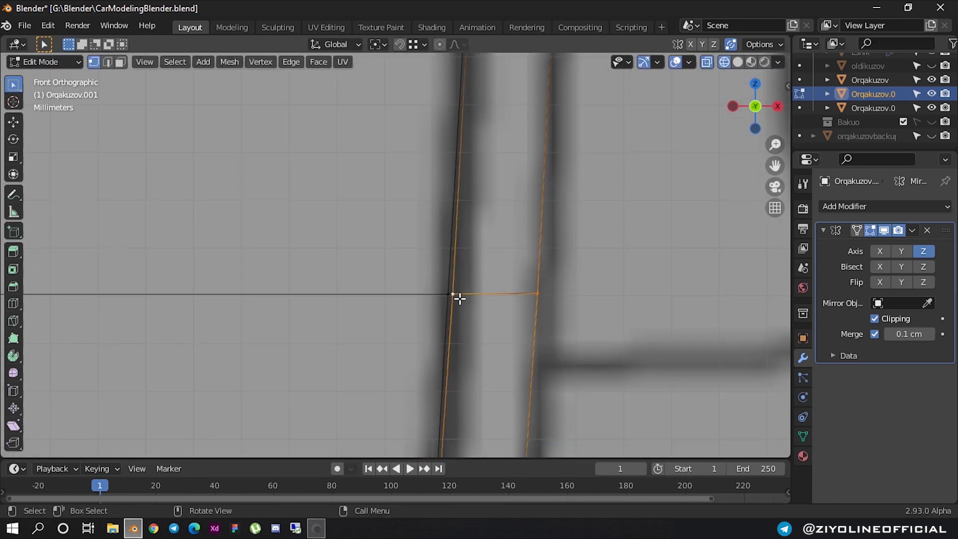
{"action": "key", "text": "g"}
{"action": "left_click", "coordinate": [455, 295]}
{"action": "scroll", "coordinate": [457, 292], "scroll_direction": "down", "scroll_amount": 4}
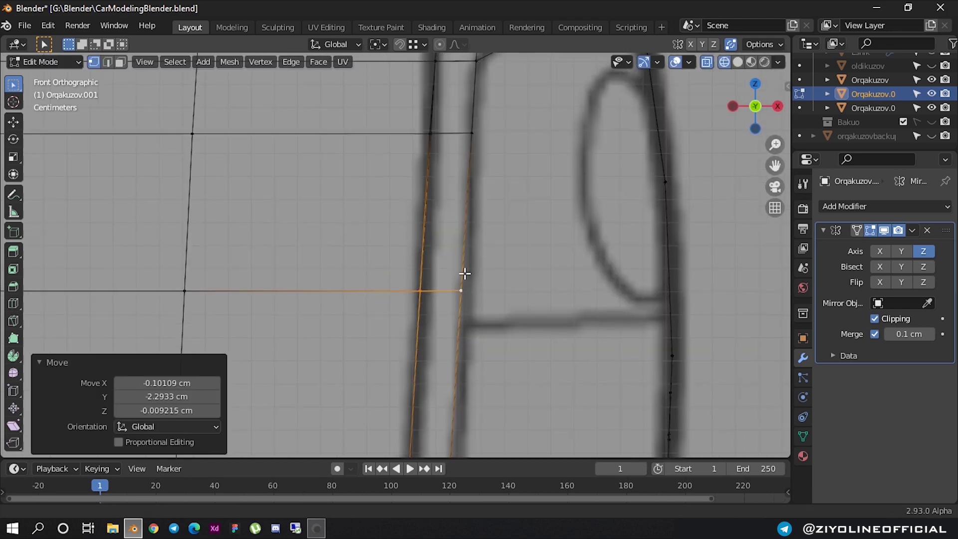
{"action": "scroll", "coordinate": [452, 281], "scroll_direction": "up", "scroll_amount": 3}
{"action": "scroll", "coordinate": [434, 159], "scroll_direction": "up", "scroll_amount": 3}
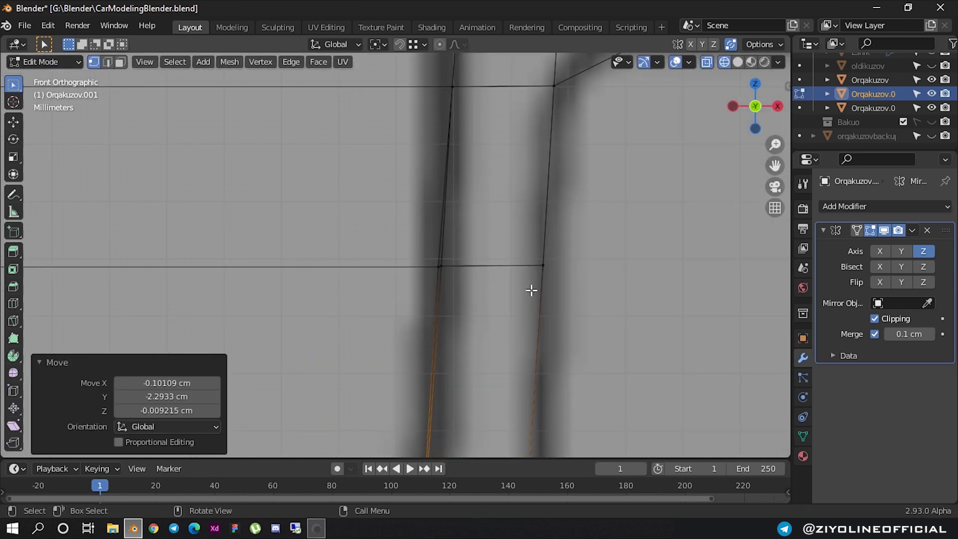
- Move the strip's upper-row vertex pair onto the horizontal reference line
{"action": "left_click", "coordinate": [531, 287]}
{"action": "left_click", "coordinate": [476, 276], "text": "shift"}
{"action": "key", "text": "g"}
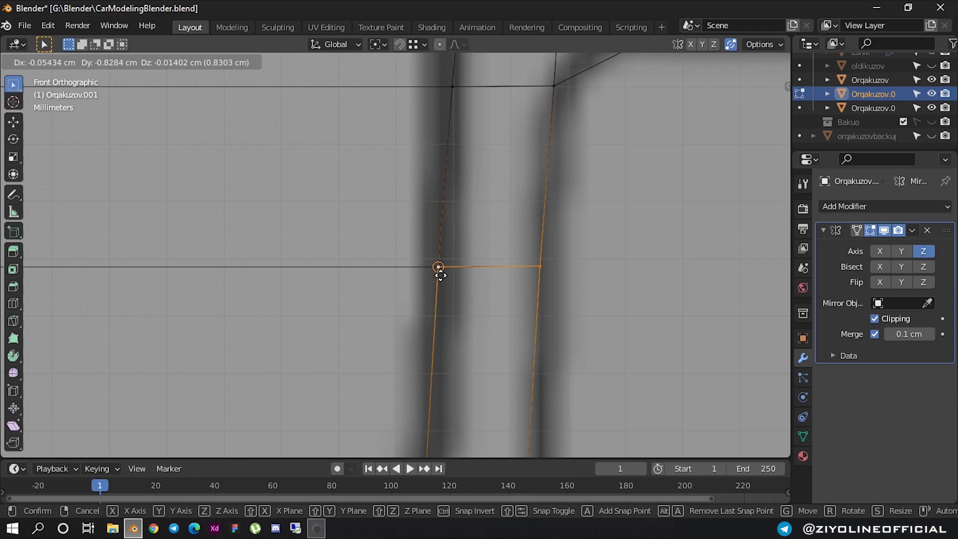
{"action": "left_click", "coordinate": [441, 274]}
{"action": "scroll", "coordinate": [446, 279], "scroll_direction": "down", "scroll_amount": 1}
{"action": "scroll", "coordinate": [449, 270], "scroll_direction": "down", "scroll_amount": 5}
{"action": "scroll", "coordinate": [464, 249], "scroll_direction": "down", "scroll_amount": 4}
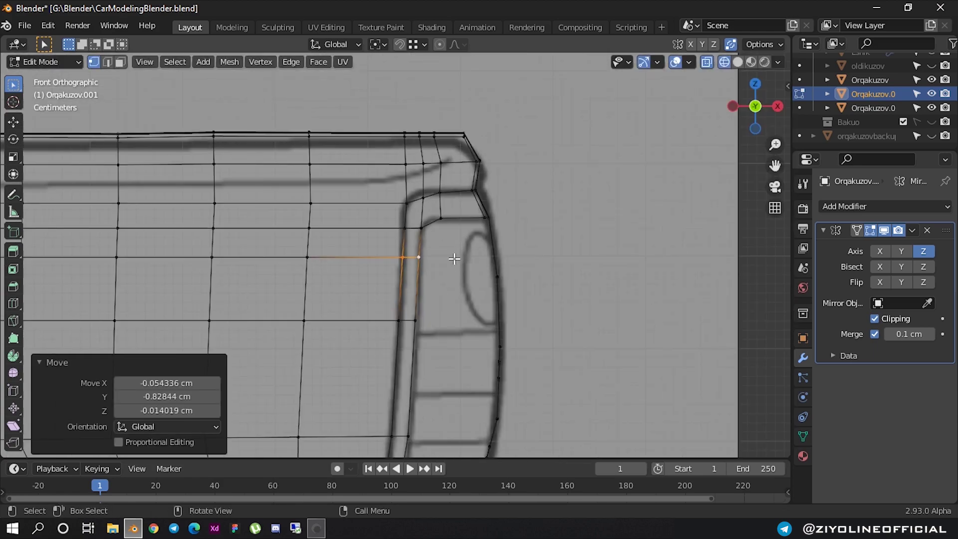
{"action": "scroll", "coordinate": [454, 259], "scroll_direction": "down", "scroll_amount": 4}
- Orbit to check the truck mesh, return to front view, and start an edge loop on the rear strip
{"action": "mouse_move", "coordinate": [483, 254]}
{"action": "middle_mouse_down"}
{"action": "mouse_move", "coordinate": [336, 278]}
{"action": "mouse_move", "coordinate": [471, 280]}
{"action": "mouse_move", "coordinate": [475, 263]}
{"action": "mouse_move", "coordinate": [399, 268]}
{"action": "middle_mouse_up"}
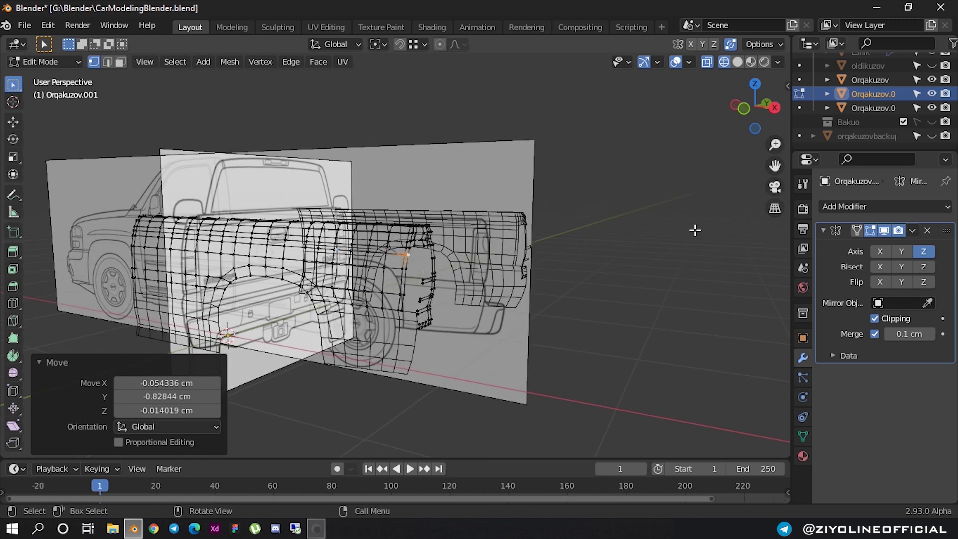
{"action": "left_click", "coordinate": [743, 108]}
{"action": "scroll", "coordinate": [455, 271], "scroll_direction": "up", "scroll_amount": 2}
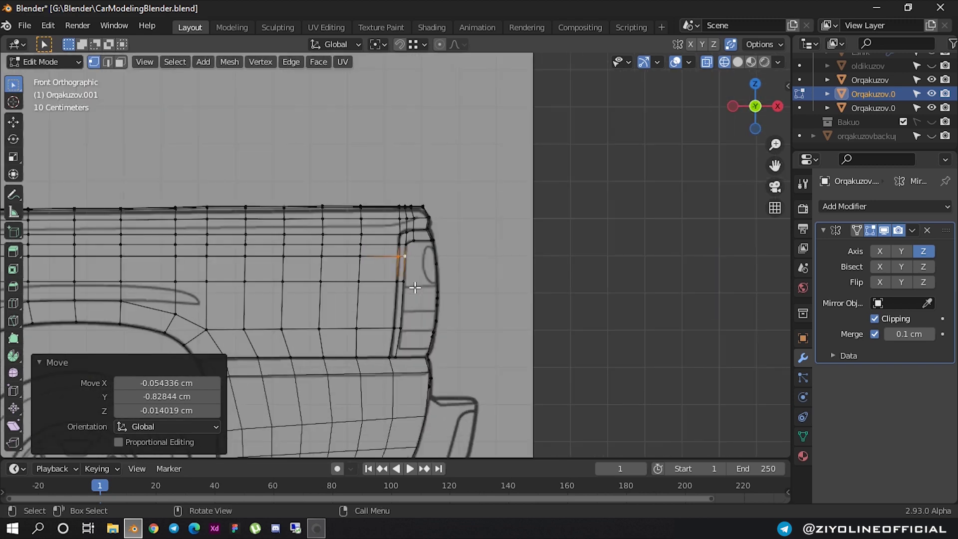
{"action": "scroll", "coordinate": [425, 284], "scroll_direction": "up", "scroll_amount": 2}
{"action": "middle_click_drag", "start_coordinate": [426, 285], "coordinate": [433, 211], "text": "shift"}
{"action": "scroll", "coordinate": [430, 217], "scroll_direction": "up", "scroll_amount": 2}
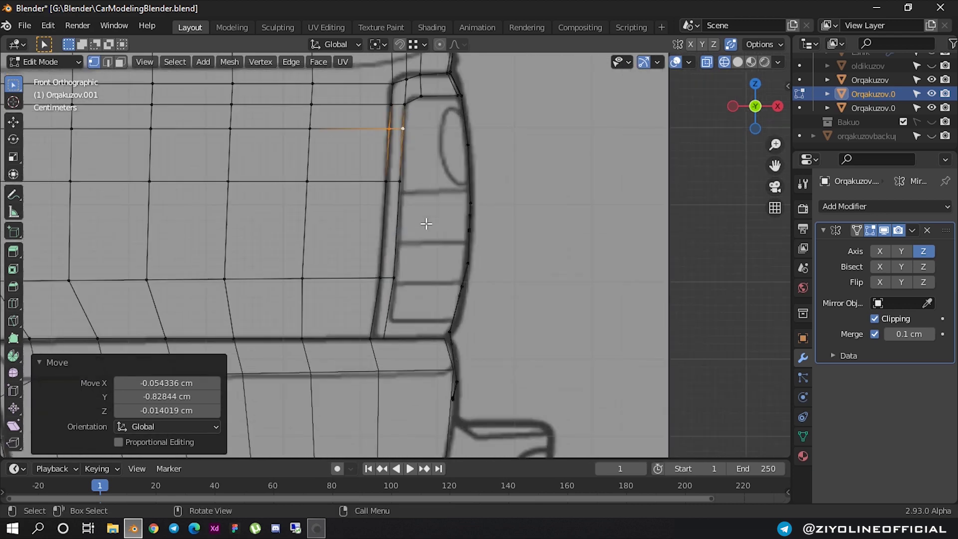
{"action": "scroll", "coordinate": [441, 312], "scroll_direction": "up", "scroll_amount": 2}
{"action": "middle_click_drag", "start_coordinate": [441, 312], "coordinate": [436, 220], "text": "shift"}
{"action": "scroll", "coordinate": [448, 248], "scroll_direction": "down", "scroll_amount": 1}
{"action": "scroll", "coordinate": [442, 257], "scroll_direction": "up", "scroll_amount": 2}
{"action": "mouse_move", "coordinate": [443, 257]}
{"action": "middle_mouse_down", "text": "shift"}
{"action": "mouse_move", "coordinate": [336, 271]}
{"action": "mouse_move", "coordinate": [519, 261]}
{"action": "middle_mouse_up", "text": "shift"}
{"action": "scroll", "coordinate": [331, 278], "scroll_direction": "up", "scroll_amount": 2}
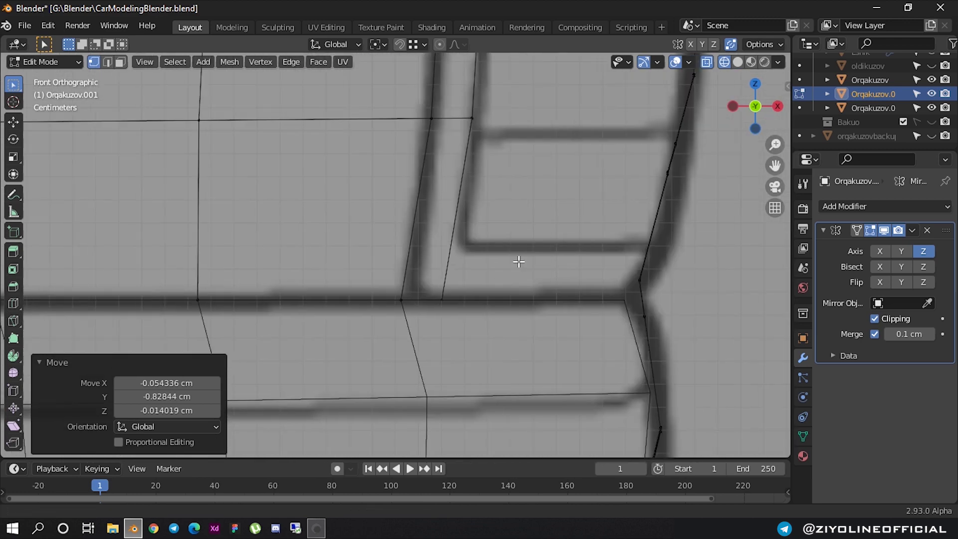
{"action": "scroll", "coordinate": [520, 261], "scroll_direction": "up", "scroll_amount": 1}
{"action": "key", "text": "ctrl+r"}
{"action": "left_click", "coordinate": [442, 252]}
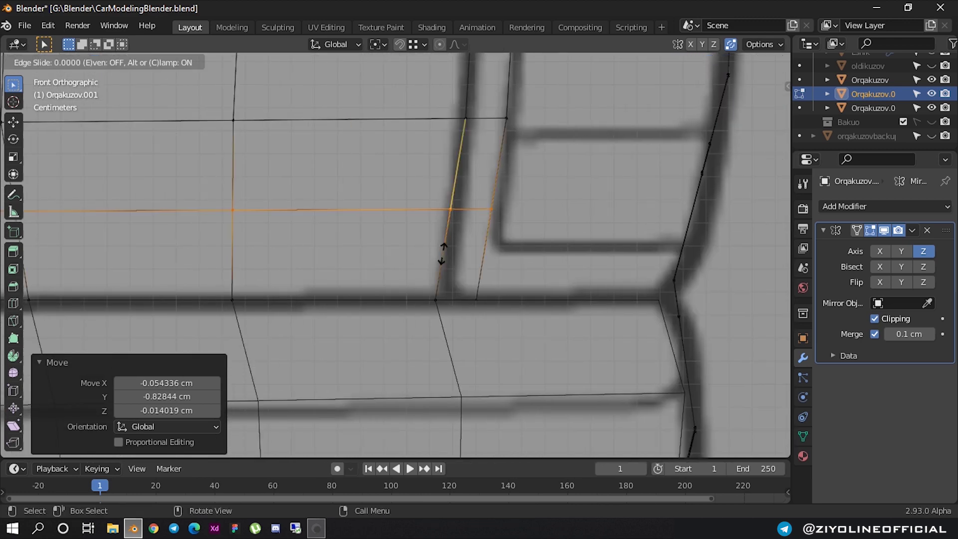
{"action": "left_click", "coordinate": [442, 287]}
{"action": "left_click", "coordinate": [483, 277]}
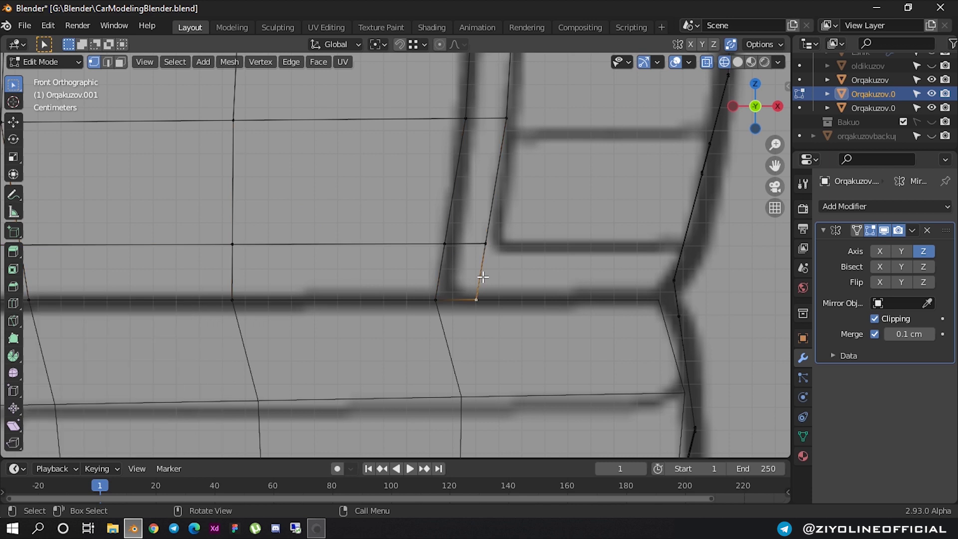
{"action": "key", "text": "g"}
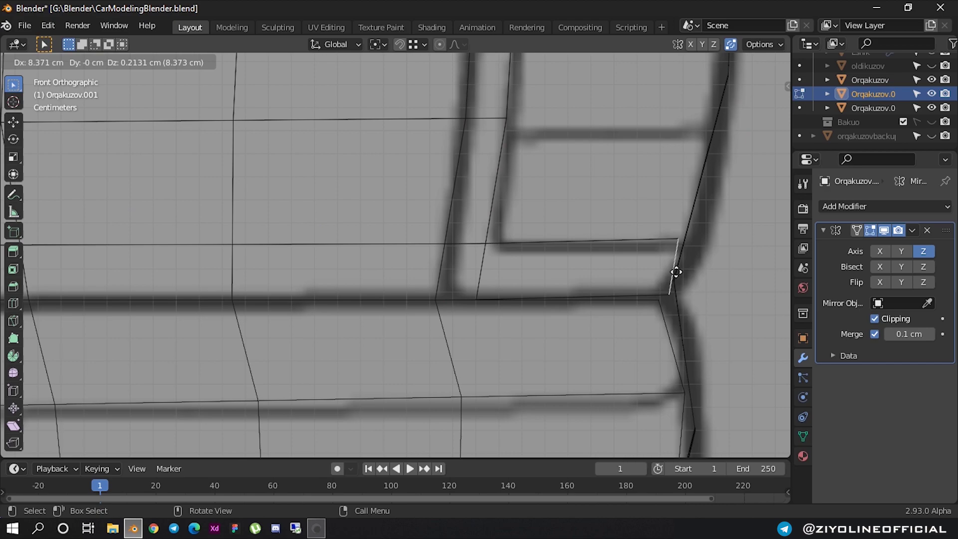
{"action": "left_click", "coordinate": [675, 273]}
{"action": "middle_click_drag", "start_coordinate": [673, 274], "coordinate": [483, 286]}
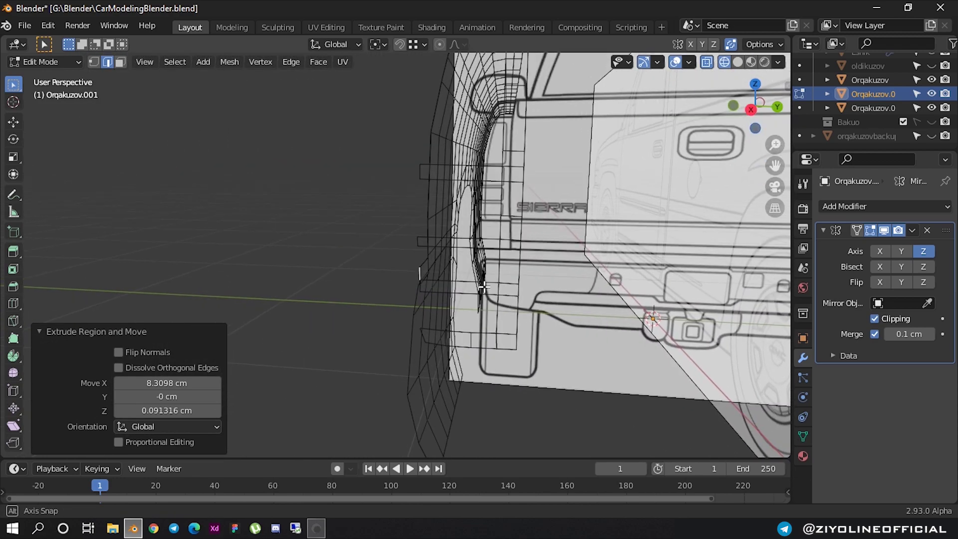
{"action": "mouse_move", "coordinate": [483, 286]}
{"action": "middle_mouse_down"}
{"action": "mouse_move", "coordinate": [581, 288]}
{"action": "mouse_move", "coordinate": [609, 271]}
{"action": "mouse_move", "coordinate": [538, 178]}
{"action": "mouse_move", "coordinate": [495, 218]}
{"action": "mouse_move", "coordinate": [590, 210]}
{"action": "mouse_move", "coordinate": [480, 199]}
{"action": "mouse_move", "coordinate": [423, 216]}
{"action": "mouse_move", "coordinate": [529, 203]}
{"action": "mouse_move", "coordinate": [648, 149]}
{"action": "middle_mouse_up"}
{"action": "scroll", "coordinate": [675, 115], "scroll_direction": "up", "scroll_amount": 3}
{"action": "key", "text": "KP_5"}
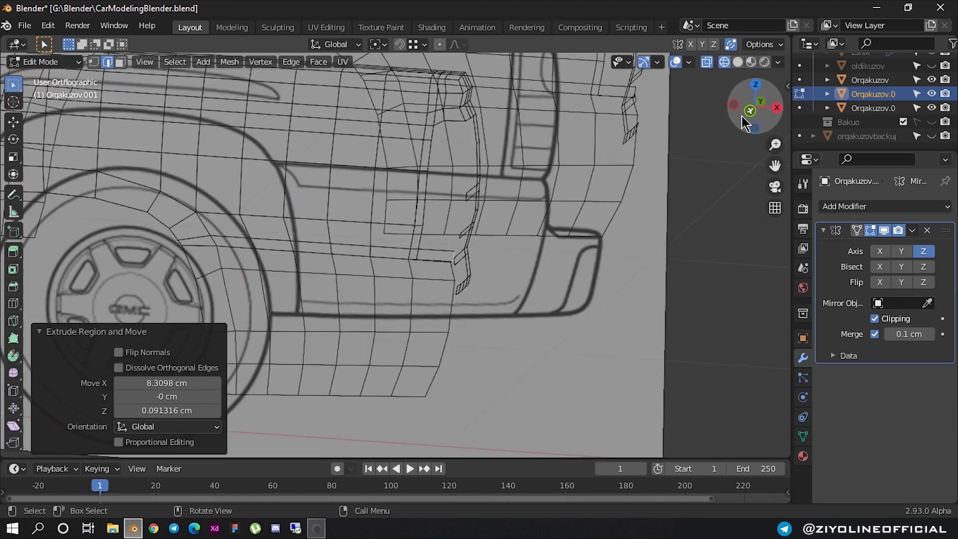
{"action": "left_click", "coordinate": [744, 119]}
{"action": "scroll", "coordinate": [456, 180], "scroll_direction": "up", "scroll_amount": 2}
{"action": "scroll", "coordinate": [483, 171], "scroll_direction": "up", "scroll_amount": 2}
{"action": "scroll", "coordinate": [492, 197], "scroll_direction": "up", "scroll_amount": 2}
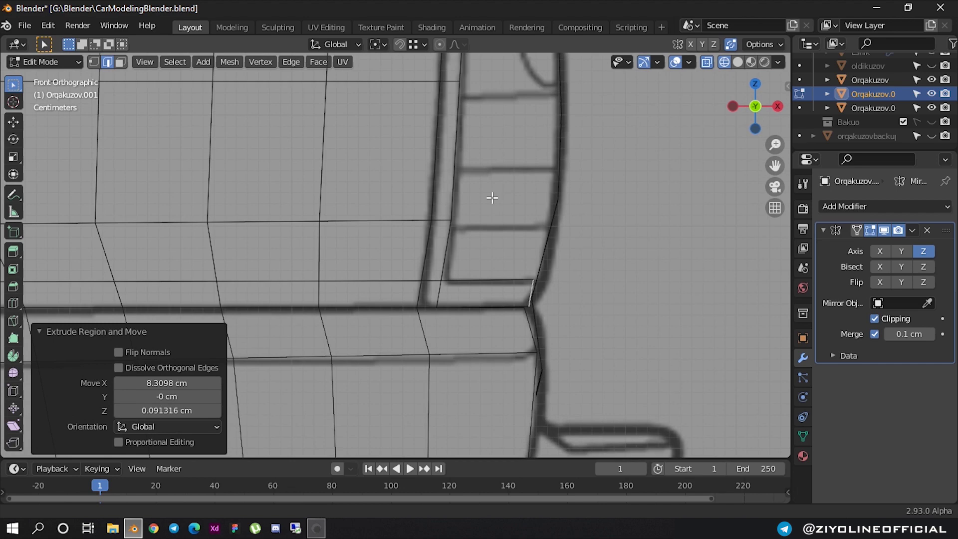
{"action": "scroll", "coordinate": [492, 197], "scroll_direction": "down", "scroll_amount": 1}
{"action": "scroll", "coordinate": [509, 204], "scroll_direction": "down", "scroll_amount": 1}
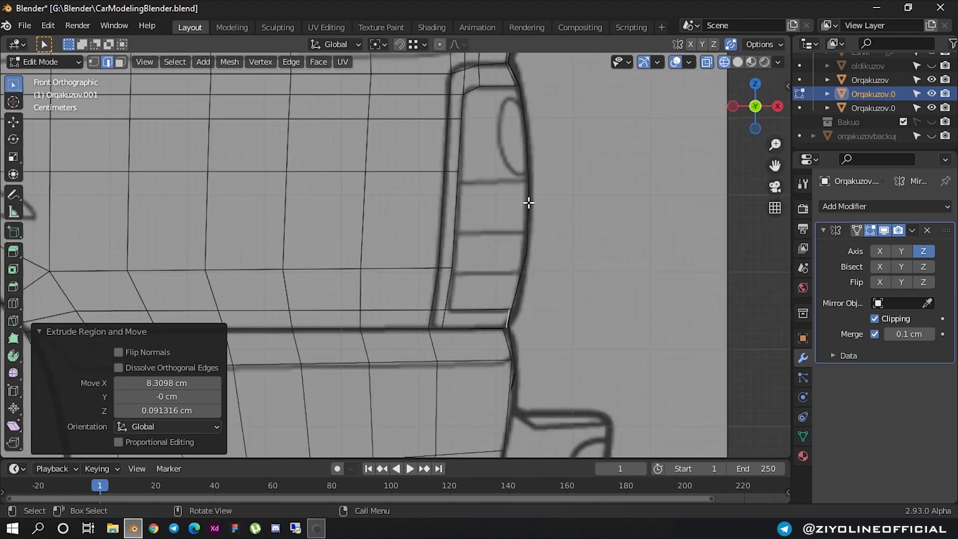
{"action": "scroll", "coordinate": [529, 202], "scroll_direction": "down", "scroll_amount": 2}
{"action": "scroll", "coordinate": [529, 203], "scroll_direction": "down", "scroll_amount": 2}
{"action": "scroll", "coordinate": [249, 207], "scroll_direction": "down", "scroll_amount": 2}
{"action": "scroll", "coordinate": [222, 208], "scroll_direction": "down", "scroll_amount": 1}
{"action": "scroll", "coordinate": [222, 208], "scroll_direction": "up", "scroll_amount": 2}
{"action": "scroll", "coordinate": [257, 213], "scroll_direction": "up", "scroll_amount": 2}
{"action": "scroll", "coordinate": [496, 214], "scroll_direction": "up", "scroll_amount": 2}
{"action": "scroll", "coordinate": [533, 207], "scroll_direction": "down", "scroll_amount": 6}
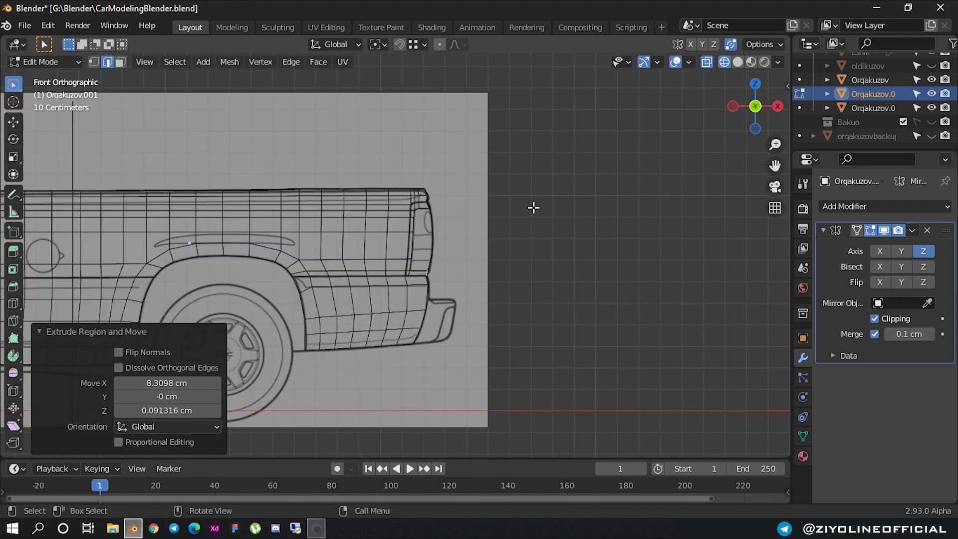
{"action": "middle_click_drag", "start_coordinate": [533, 207], "coordinate": [519, 184]}
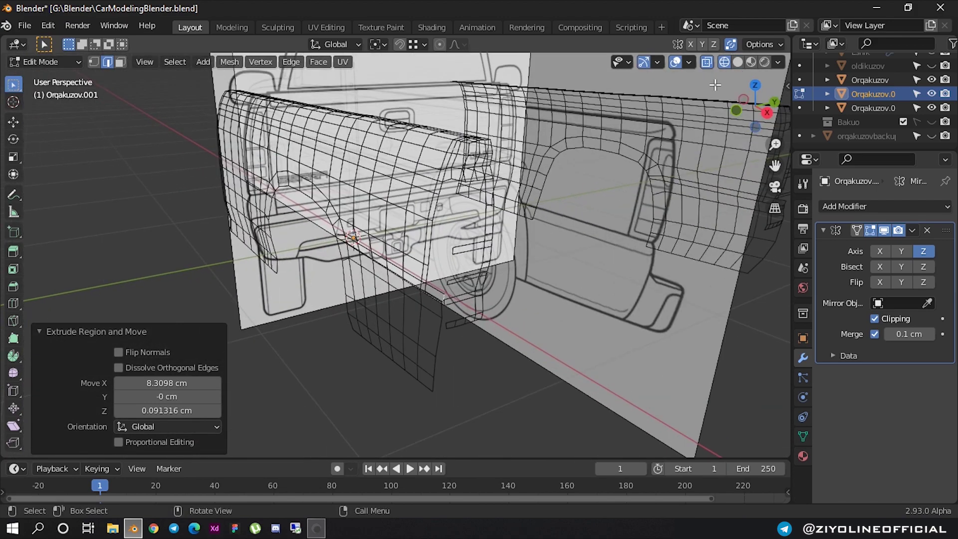
- Switch to Solid shading and orbit to the gap at the rear corner
{"action": "left_click", "coordinate": [738, 62]}
{"action": "scroll", "coordinate": [441, 249], "scroll_direction": "up", "scroll_amount": 3}
{"action": "scroll", "coordinate": [441, 249], "scroll_direction": "down", "scroll_amount": 3}
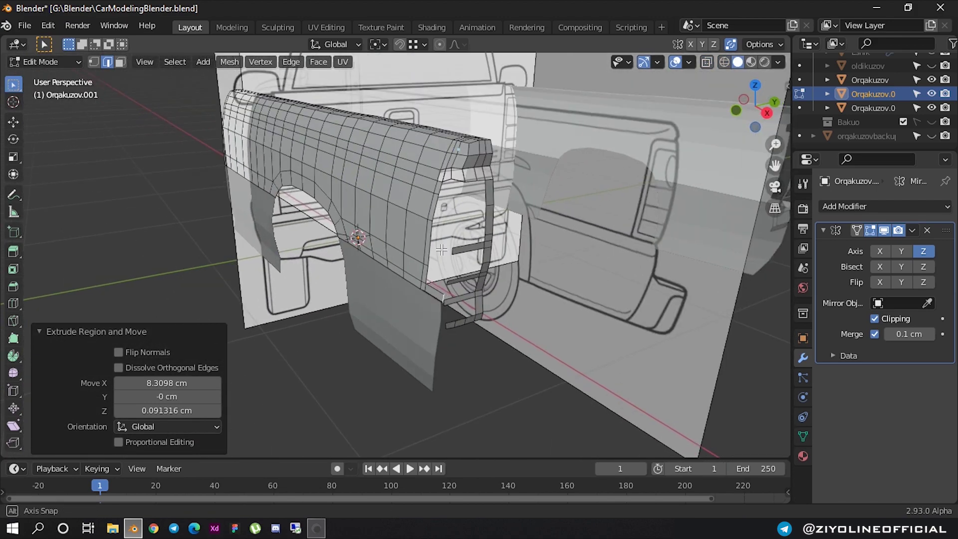
{"action": "middle_click_drag", "start_coordinate": [441, 249], "coordinate": [466, 256]}
{"action": "scroll", "coordinate": [464, 256], "scroll_direction": "up", "scroll_amount": 2}
{"action": "scroll", "coordinate": [469, 208], "scroll_direction": "up", "scroll_amount": 2}
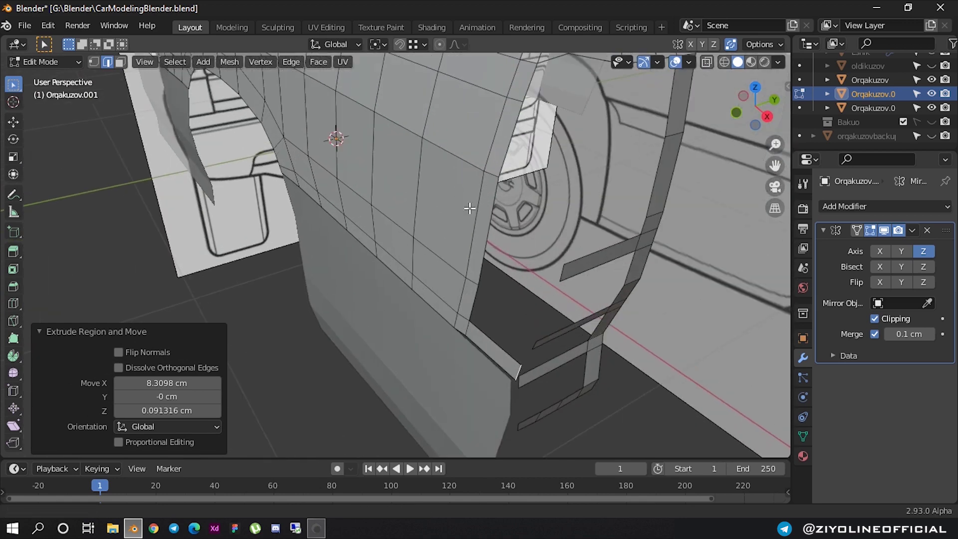
{"action": "scroll", "coordinate": [470, 208], "scroll_direction": "down", "scroll_amount": 3}
{"action": "middle_click_drag", "start_coordinate": [470, 208], "coordinate": [411, 262]}
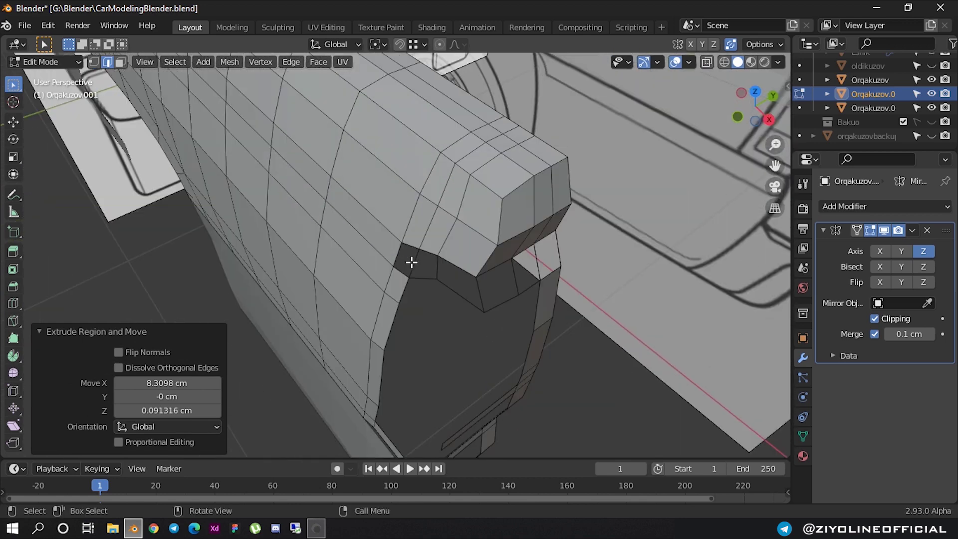
- Select the edges across the gap and fill it with three new faces
{"action": "left_click", "coordinate": [411, 262]}
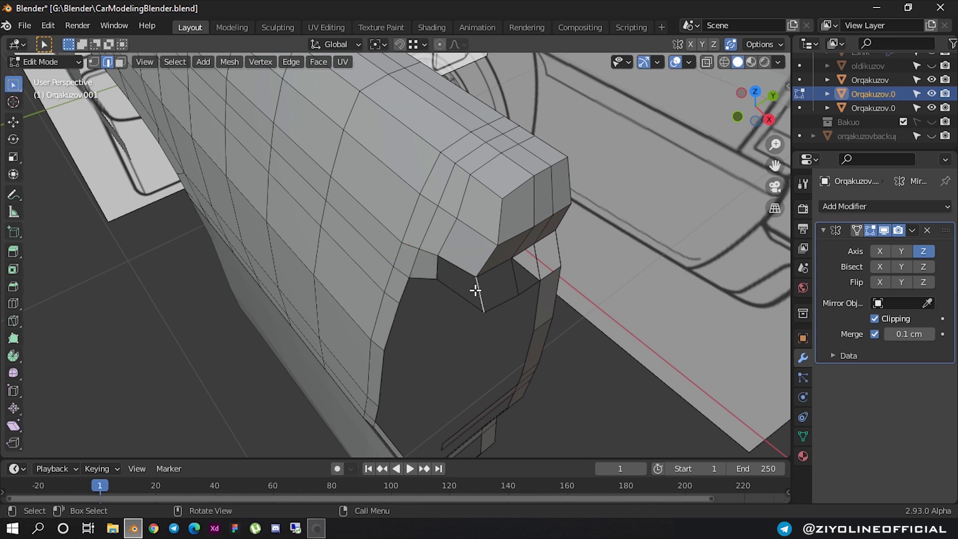
{"action": "left_click", "coordinate": [437, 270], "text": "shift"}
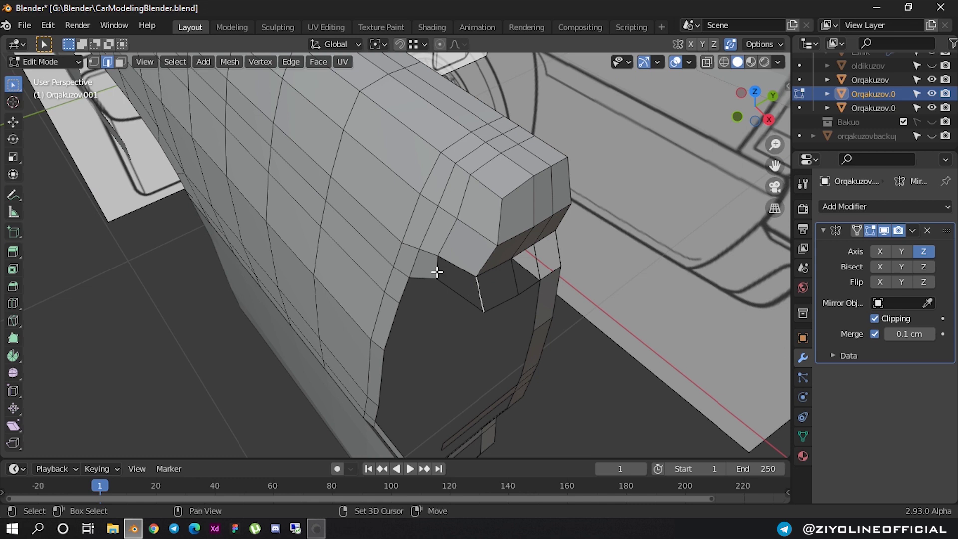
{"action": "key", "text": "f"}
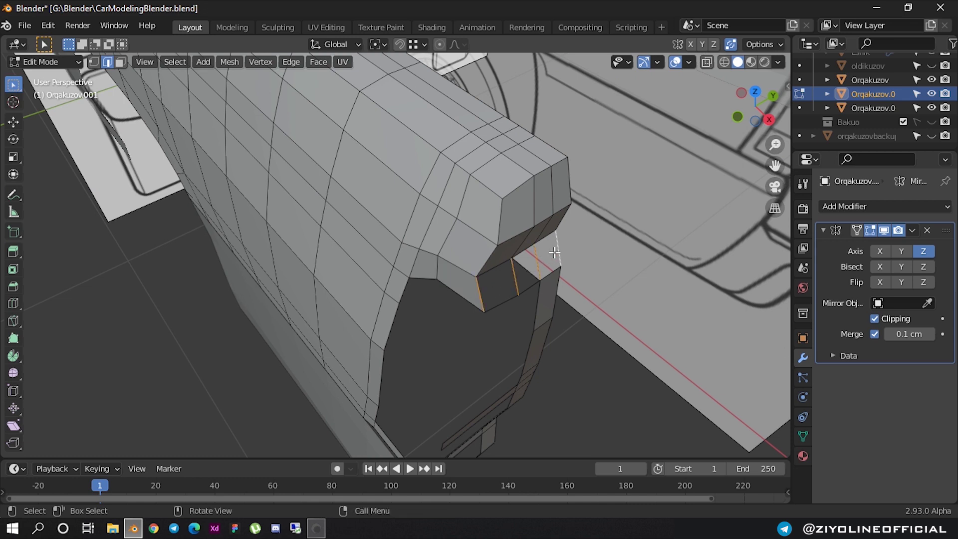
{"action": "key", "text": "f"}
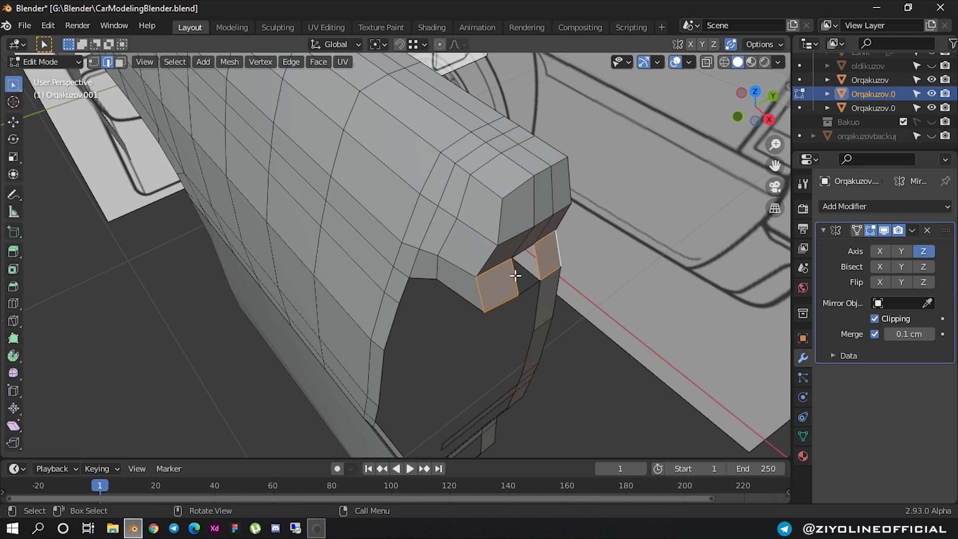
{"action": "key", "text": "f"}
- Select all vertices of the body mesh and merge them by distance
{"action": "scroll", "coordinate": [497, 351], "scroll_direction": "down", "scroll_amount": 5}
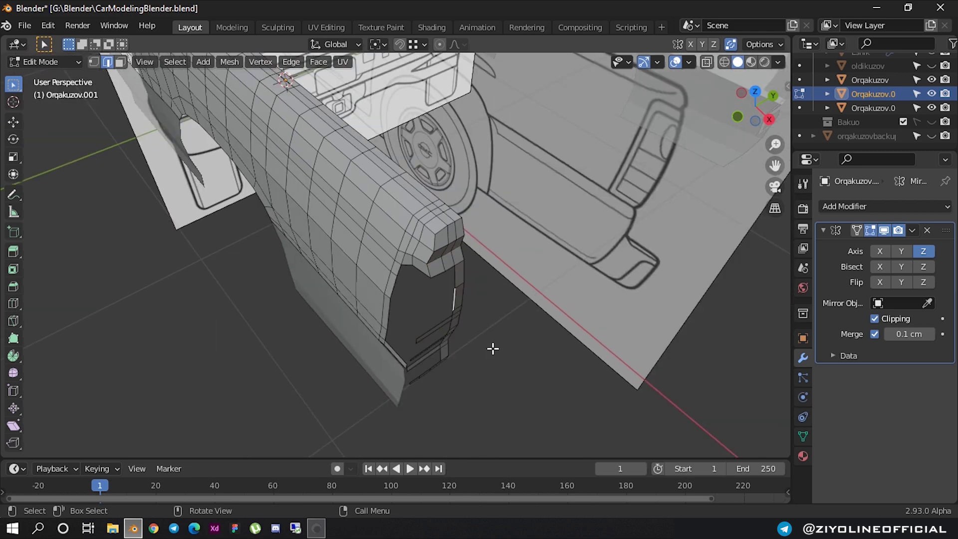
{"action": "middle_click_drag", "start_coordinate": [492, 347], "coordinate": [470, 290]}
{"action": "key", "text": "1"}
{"action": "key", "text": "a"}
{"action": "key", "text": "m"}
{"action": "left_click", "coordinate": [468, 291]}
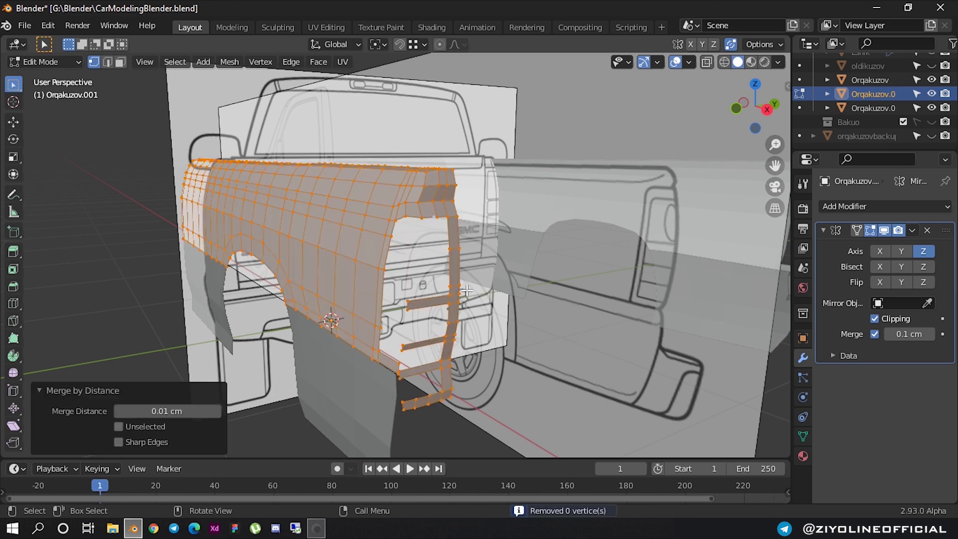
{"action": "key", "text": "alt+a"}
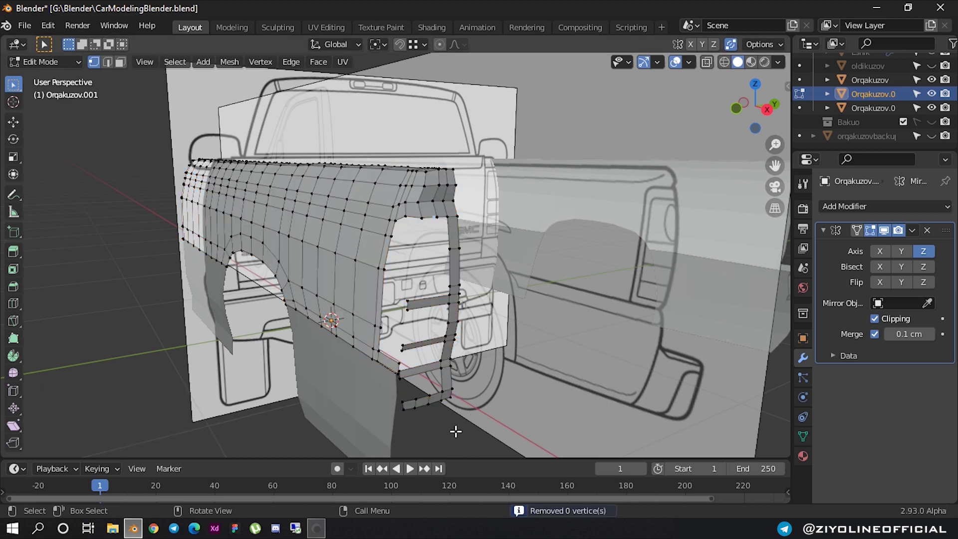
{"action": "middle_click_drag", "start_coordinate": [460, 292], "coordinate": [461, 287]}
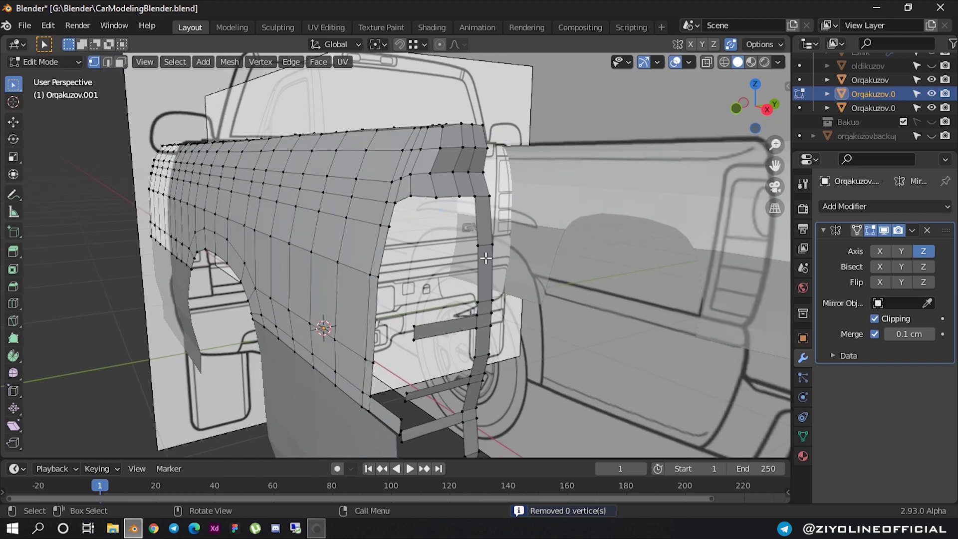
{"action": "scroll", "coordinate": [486, 258], "scroll_direction": "down", "scroll_amount": 3}
{"action": "mouse_move", "coordinate": [486, 258]}
{"action": "middle_mouse_down"}
{"action": "mouse_move", "coordinate": [406, 274]}
{"action": "mouse_move", "coordinate": [489, 245]}
{"action": "mouse_move", "coordinate": [507, 258]}
{"action": "middle_mouse_up"}
{"action": "mouse_move", "coordinate": [514, 254]}
{"action": "middle_mouse_down"}
{"action": "mouse_move", "coordinate": [454, 334]}
{"action": "mouse_move", "coordinate": [495, 240]}
{"action": "mouse_move", "coordinate": [346, 257]}
{"action": "mouse_move", "coordinate": [485, 259]}
{"action": "middle_mouse_up"}
{"action": "scroll", "coordinate": [442, 359], "scroll_direction": "up", "scroll_amount": 3}
{"action": "scroll", "coordinate": [485, 258], "scroll_direction": "down", "scroll_amount": 2}
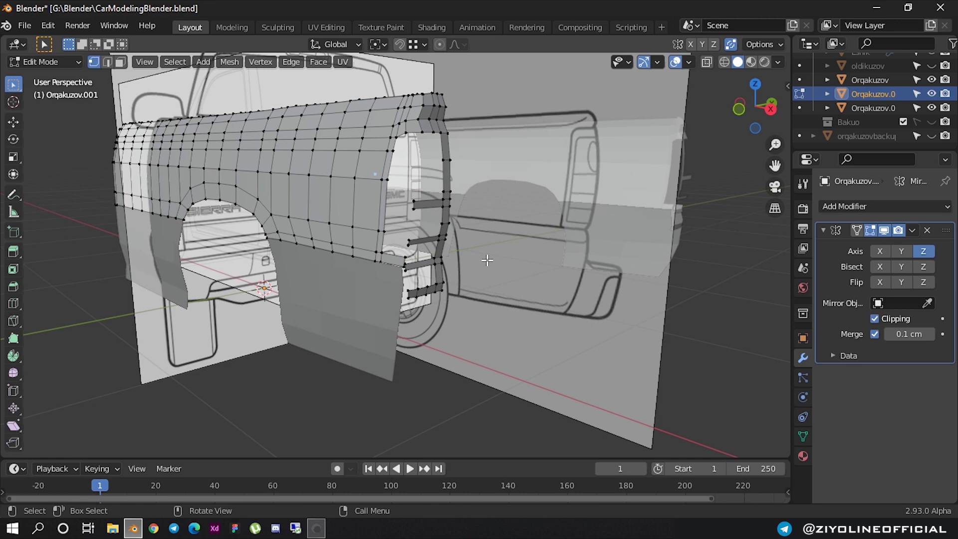
{"action": "scroll", "coordinate": [487, 260], "scroll_direction": "down", "scroll_amount": 2}
{"action": "mouse_move", "coordinate": [467, 261]}
{"action": "middle_mouse_down"}
{"action": "mouse_move", "coordinate": [375, 262]}
{"action": "mouse_move", "coordinate": [483, 247]}
{"action": "middle_mouse_up"}
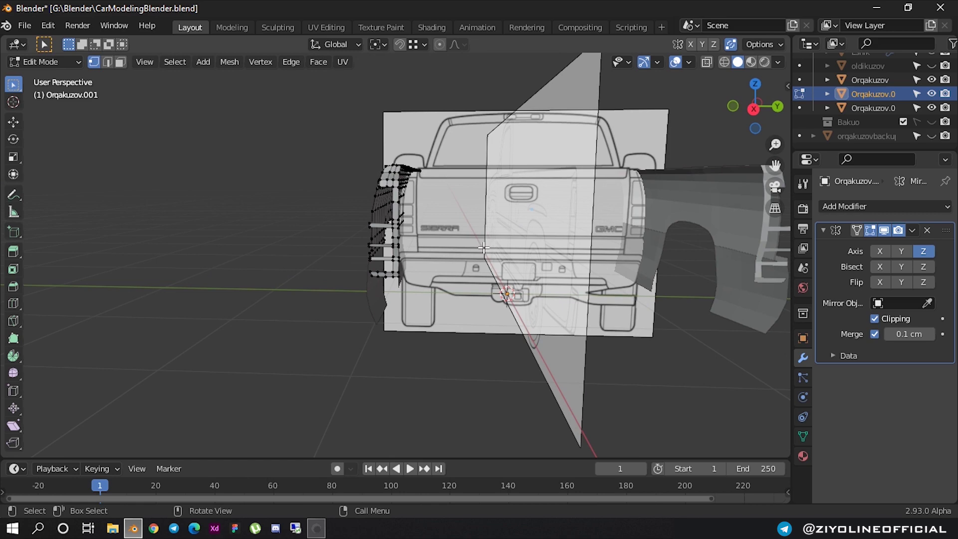
{"action": "left_click", "coordinate": [753, 108]}
{"action": "scroll", "coordinate": [429, 260], "scroll_direction": "up", "scroll_amount": 3}
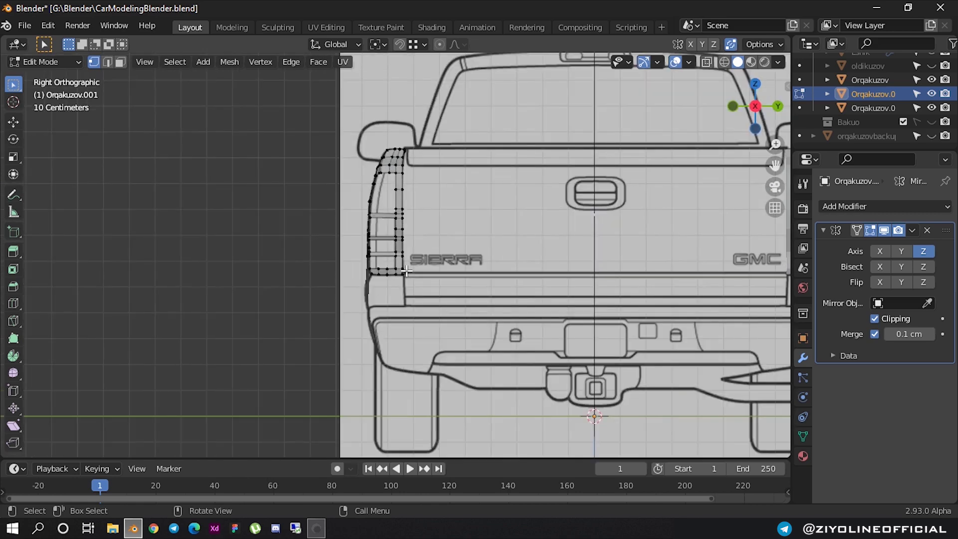
{"action": "scroll", "coordinate": [406, 270], "scroll_direction": "up", "scroll_amount": 4}
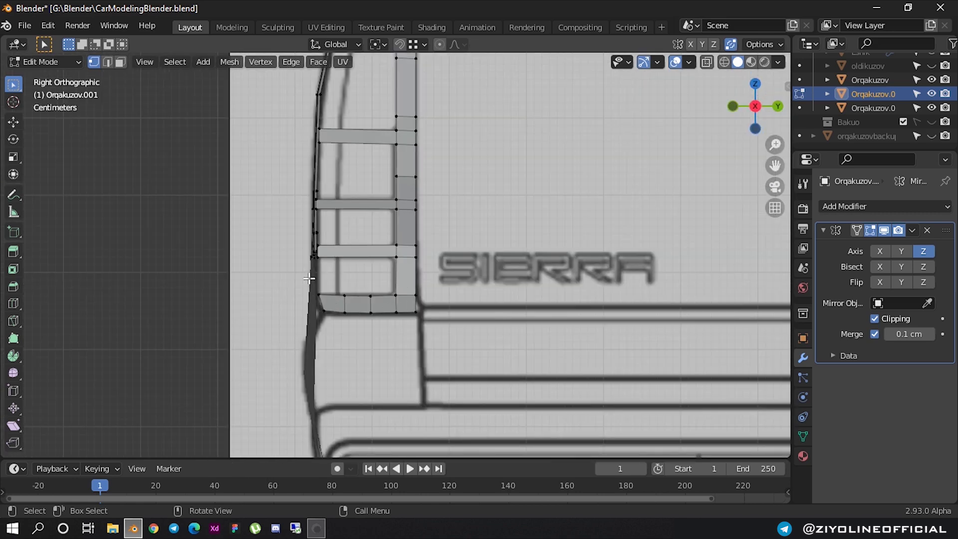
{"action": "scroll", "coordinate": [303, 266], "scroll_direction": "down", "scroll_amount": 5}
{"action": "mouse_move", "coordinate": [321, 270]}
{"action": "middle_mouse_down"}
{"action": "mouse_move", "coordinate": [449, 274]}
{"action": "mouse_move", "coordinate": [443, 259]}
{"action": "mouse_move", "coordinate": [382, 277]}
{"action": "middle_mouse_up"}
{"action": "scroll", "coordinate": [524, 277], "scroll_direction": "up", "scroll_amount": 4}
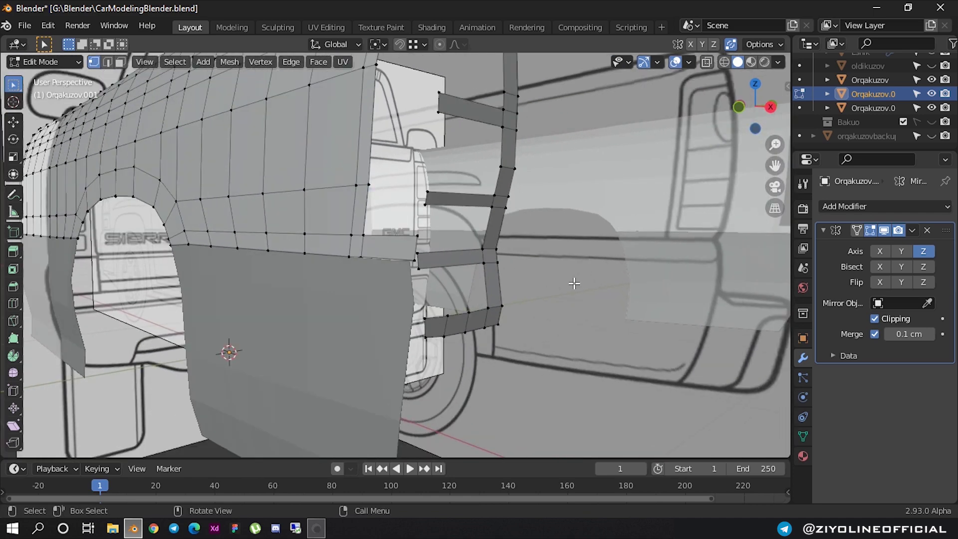
- Raise the quad's top-left corner and snap its lower-left vertex to the neighbouring panel's corner
{"action": "scroll", "coordinate": [549, 284], "scroll_direction": "down", "scroll_amount": 4}
{"action": "scroll", "coordinate": [523, 288], "scroll_direction": "up", "scroll_amount": 3}
{"action": "scroll", "coordinate": [425, 263], "scroll_direction": "up", "scroll_amount": 4}
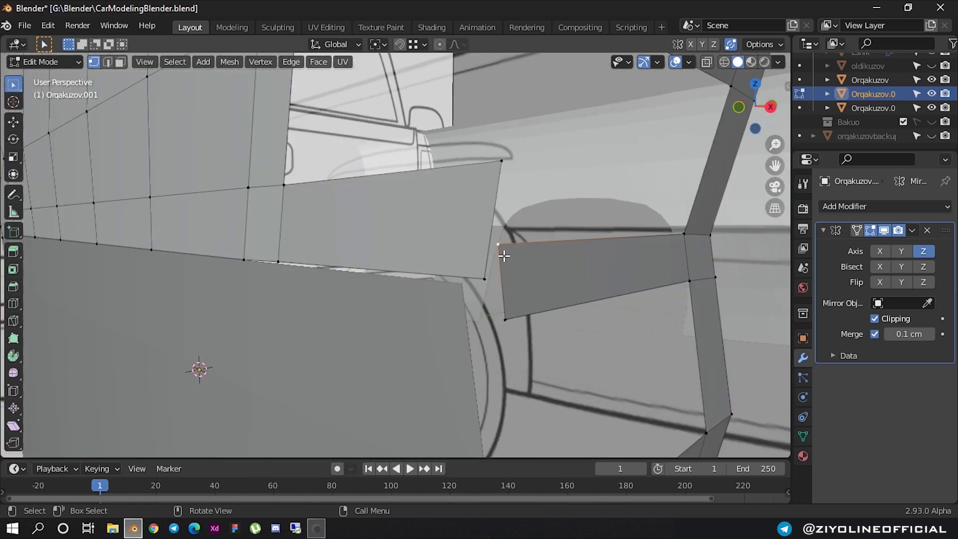
{"action": "left_click_drag", "start_coordinate": [504, 255], "coordinate": [503, 162]}
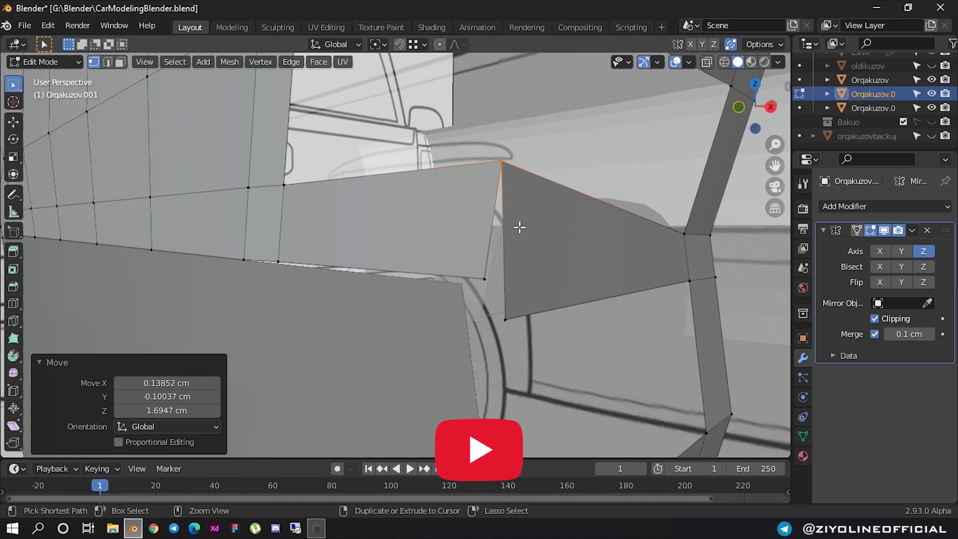
{"action": "left_click_drag", "start_coordinate": [506, 320], "coordinate": [490, 277]}
{"action": "key", "text": "ctrl+z"}
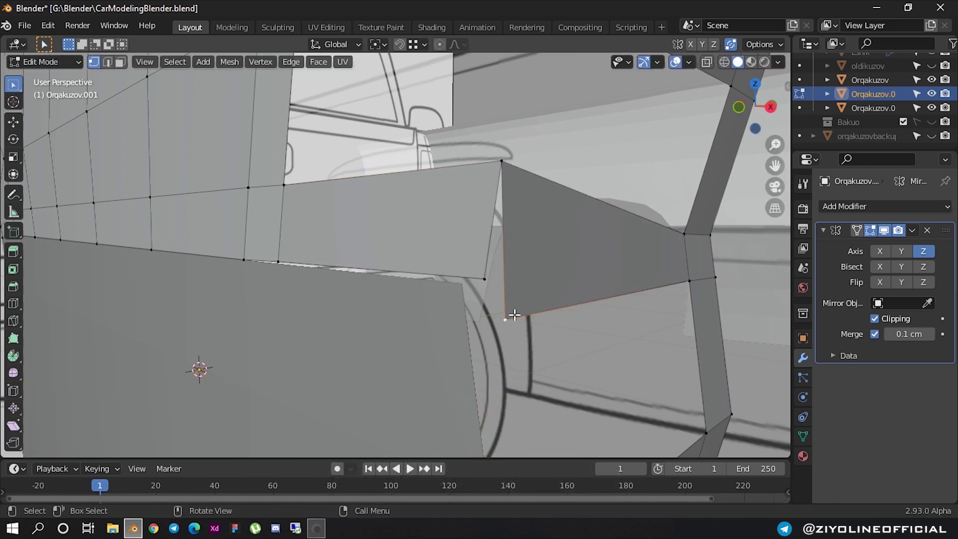
{"action": "left_click_drag", "start_coordinate": [509, 316], "coordinate": [488, 276]}
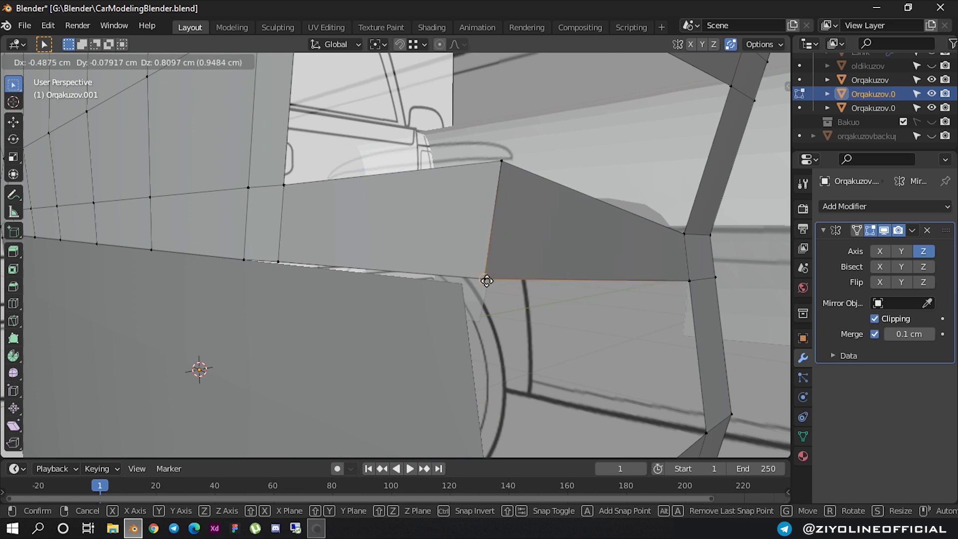
{"action": "key", "text": "ctrl+z"}
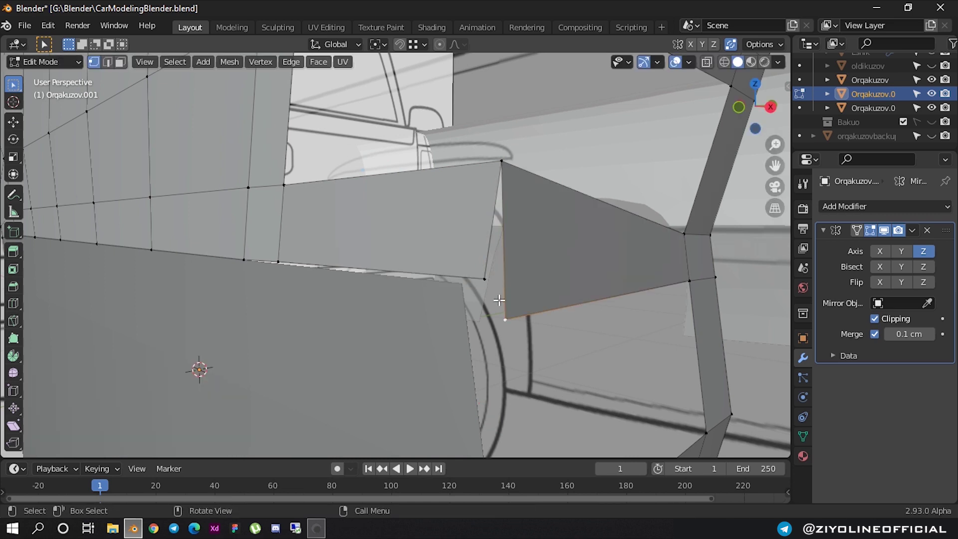
{"action": "left_click_drag", "start_coordinate": [499, 305], "coordinate": [481, 273]}
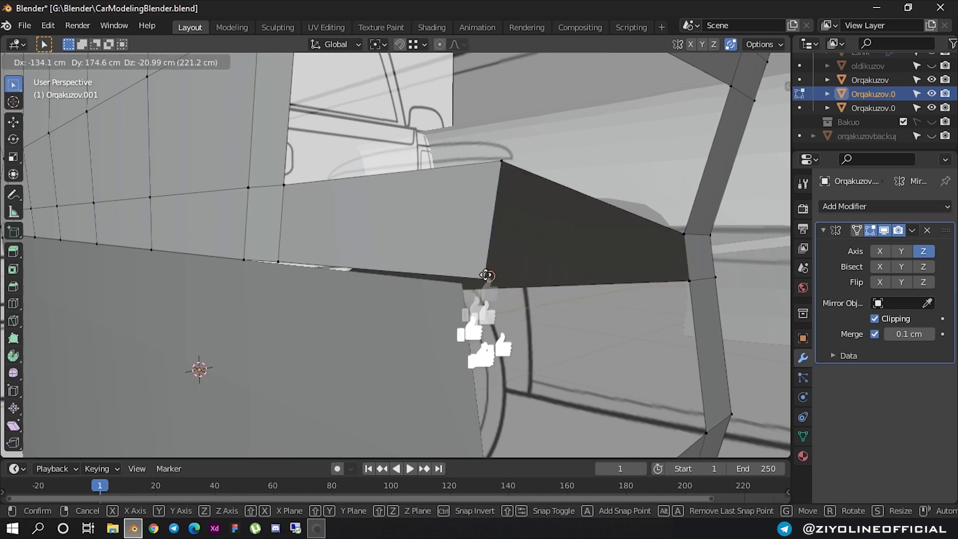
- Orbit to the truck's side and move the chosen vertex vertically along Z
{"action": "middle_click_drag", "start_coordinate": [481, 273], "coordinate": [639, 286]}
{"action": "scroll", "coordinate": [564, 248], "scroll_direction": "up", "scroll_amount": 3}
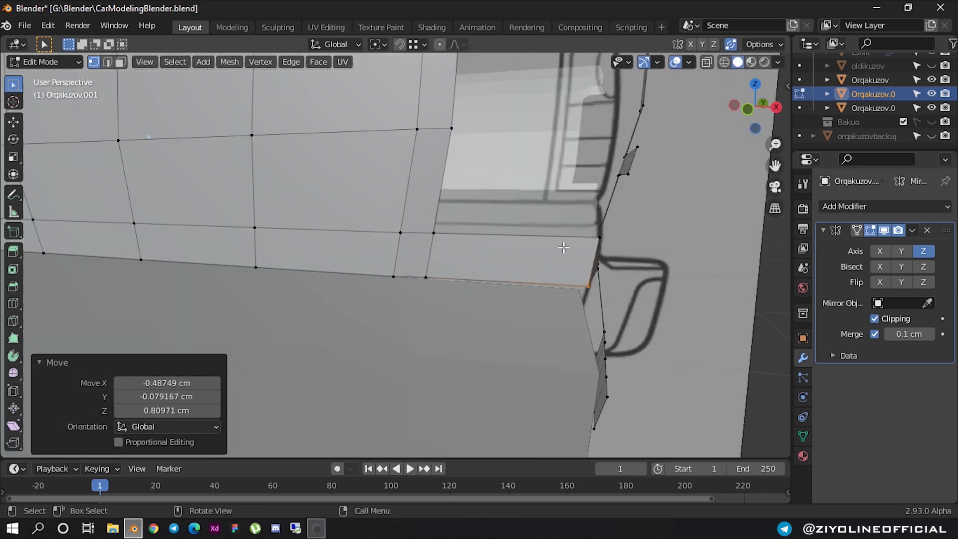
{"action": "scroll", "coordinate": [592, 239], "scroll_direction": "down", "scroll_amount": 4}
{"action": "middle_click_drag", "start_coordinate": [530, 255], "coordinate": [419, 261]}
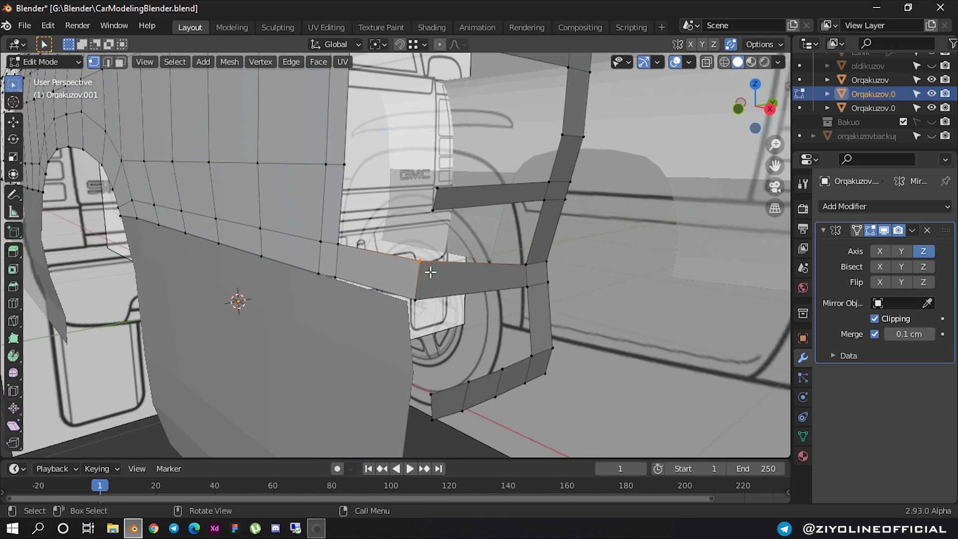
{"action": "key", "text": "g"}
{"action": "key", "text": "z"}
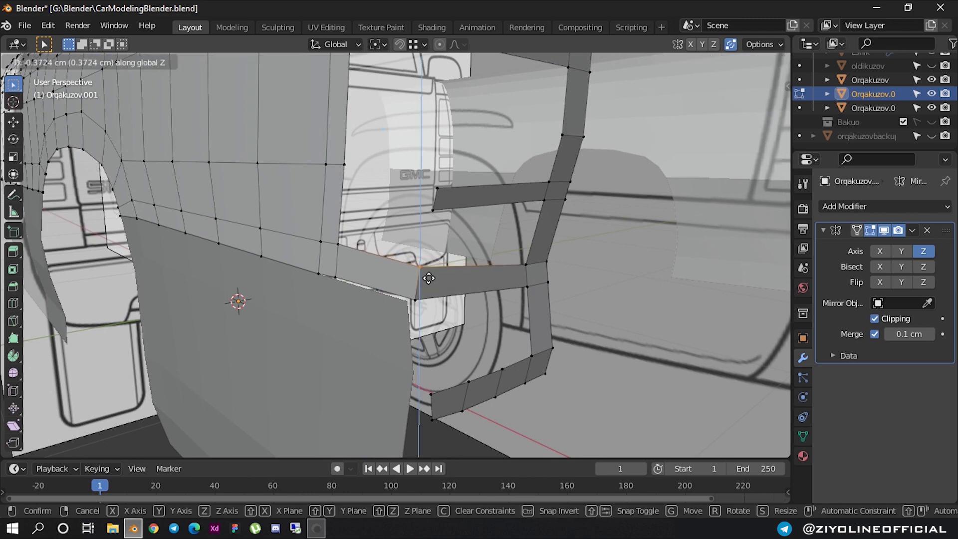
{"action": "left_click", "coordinate": [425, 283]}
- Select the vertex on the edited edge and zoom in on the rear corner
{"action": "scroll", "coordinate": [535, 294], "scroll_direction": "up", "scroll_amount": 5}
{"action": "middle_click_drag", "start_coordinate": [541, 306], "coordinate": [479, 289]}
{"action": "left_click", "coordinate": [399, 243]}
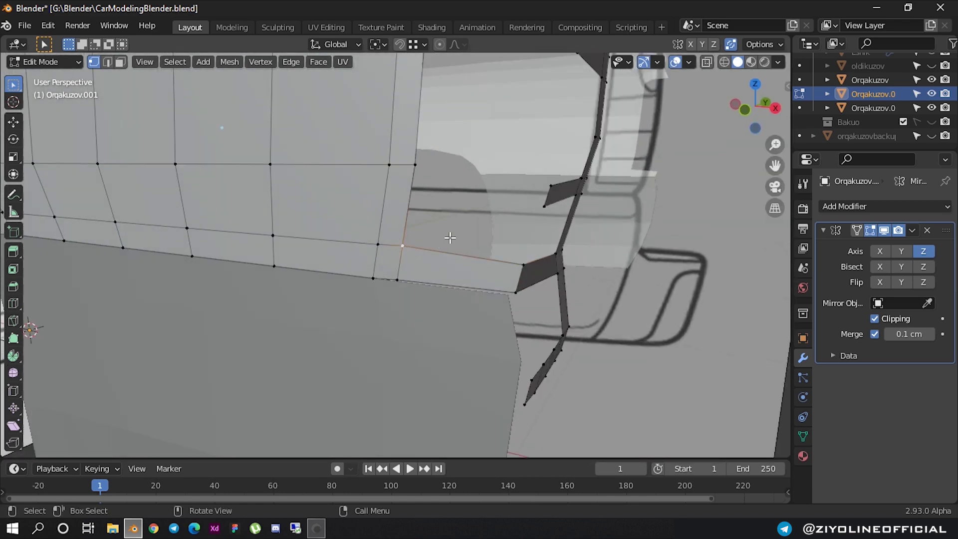
{"action": "scroll", "coordinate": [450, 237], "scroll_direction": "down", "scroll_amount": 5}
{"action": "mouse_move", "coordinate": [450, 238]}
{"action": "middle_mouse_down"}
{"action": "mouse_move", "coordinate": [362, 270]}
{"action": "mouse_move", "coordinate": [401, 241]}
{"action": "mouse_move", "coordinate": [449, 236]}
{"action": "middle_mouse_up"}
{"action": "scroll", "coordinate": [362, 270], "scroll_direction": "up", "scroll_amount": 3}
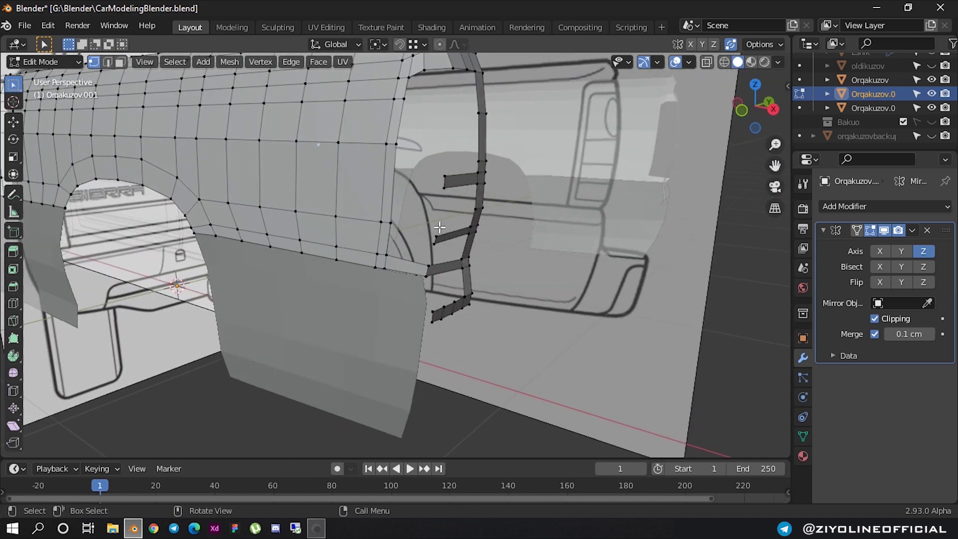
{"action": "scroll", "coordinate": [439, 227], "scroll_direction": "up", "scroll_amount": 1}
{"action": "scroll", "coordinate": [454, 215], "scroll_direction": "up", "scroll_amount": 1}
{"action": "scroll", "coordinate": [469, 205], "scroll_direction": "up", "scroll_amount": 1}
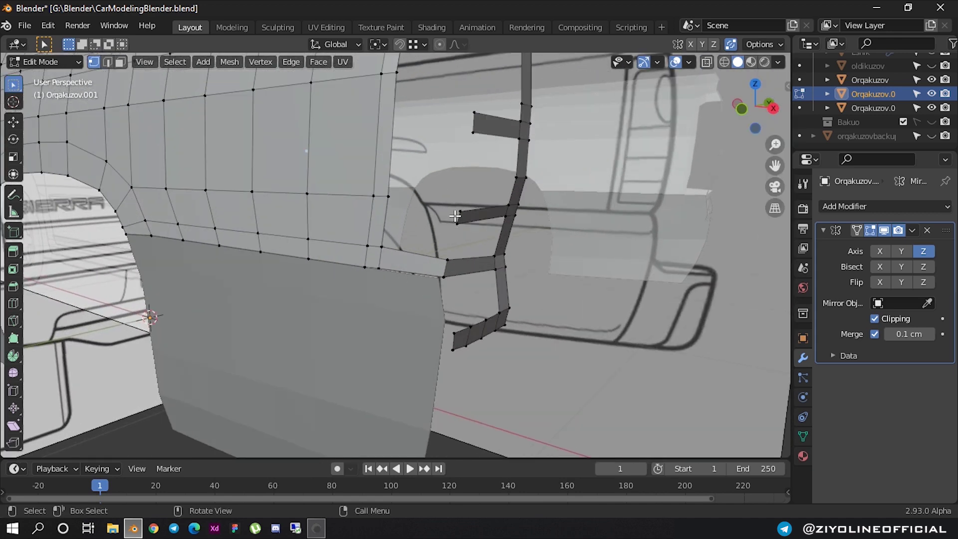
- Extrude the fender's rear-corner edge into a strip toward the outline, viewed from the front
{"action": "key", "text": "2"}
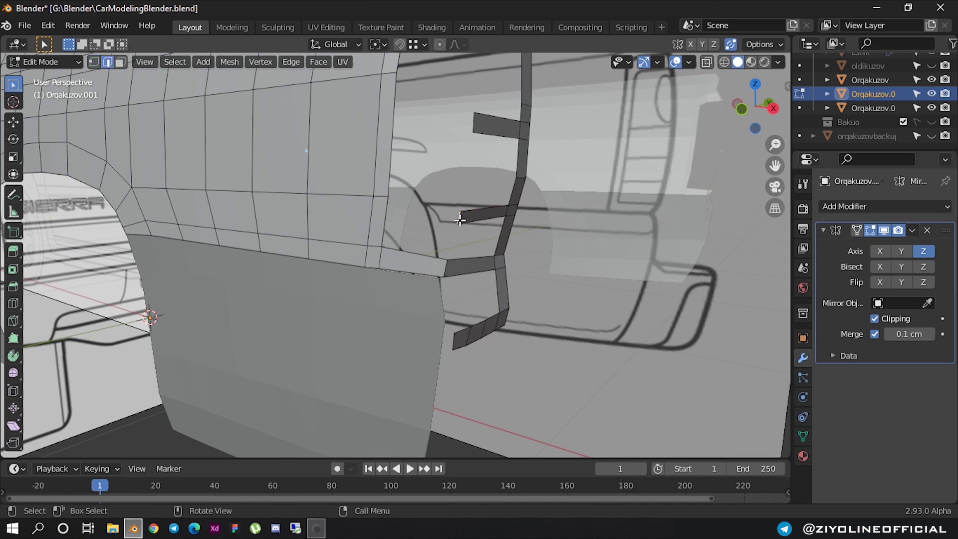
{"action": "key", "text": "e"}
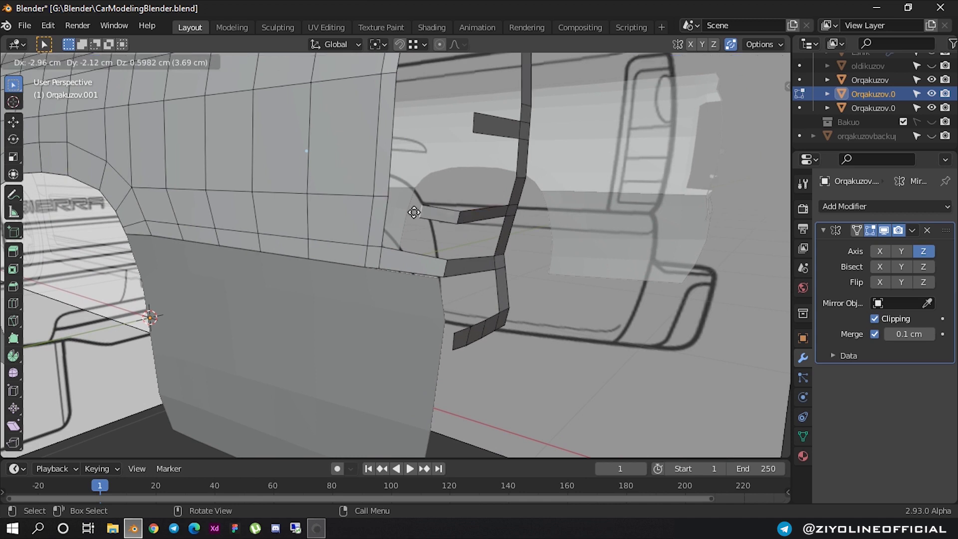
{"action": "left_click", "coordinate": [388, 201]}
{"action": "mouse_move", "coordinate": [387, 201]}
{"action": "middle_mouse_down"}
{"action": "mouse_move", "coordinate": [442, 249]}
{"action": "mouse_move", "coordinate": [439, 224]}
{"action": "middle_mouse_up"}
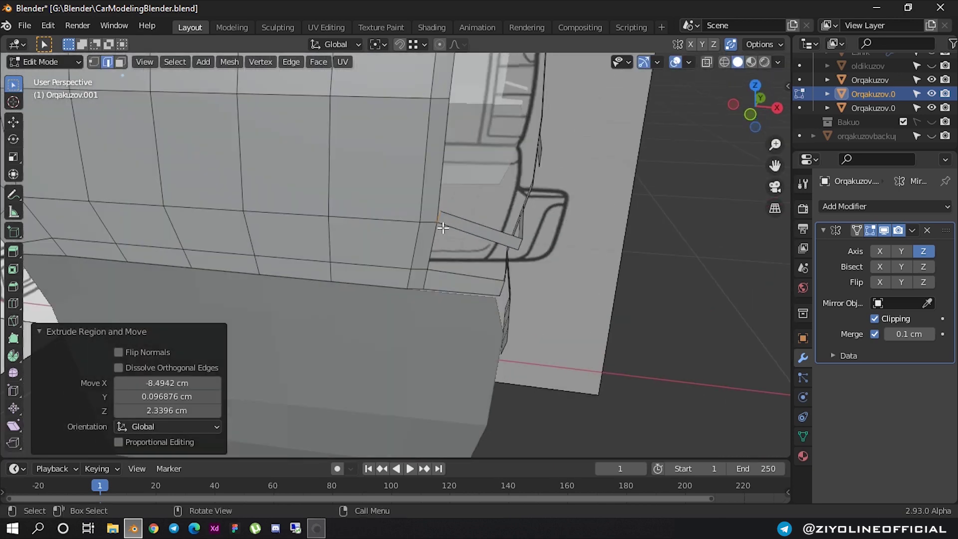
{"action": "scroll", "coordinate": [443, 228], "scroll_direction": "up", "scroll_amount": 2}
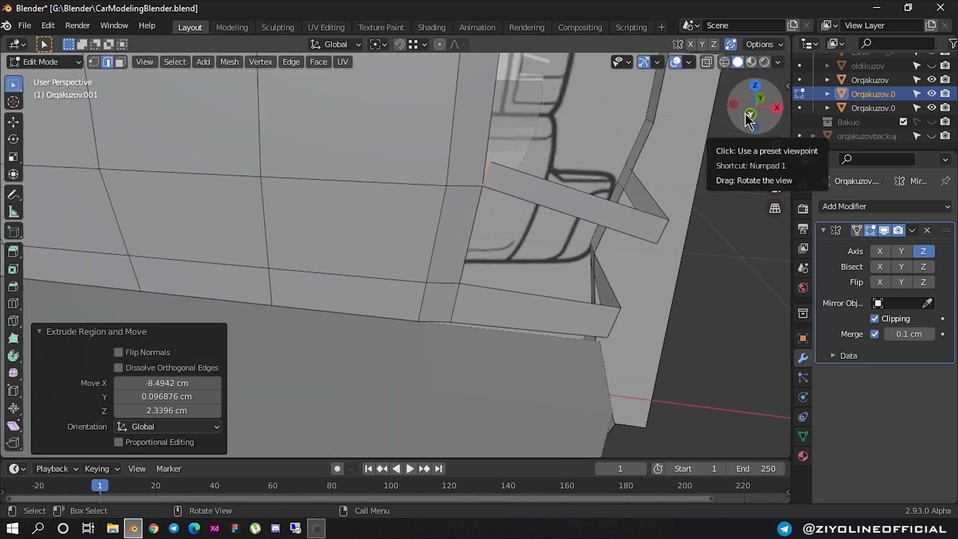
{"action": "left_click", "coordinate": [748, 114]}
{"action": "scroll", "coordinate": [539, 124], "scroll_direction": "up", "scroll_amount": 2}
{"action": "middle_click_drag", "start_coordinate": [507, 170], "coordinate": [407, 276], "text": "ctrl"}
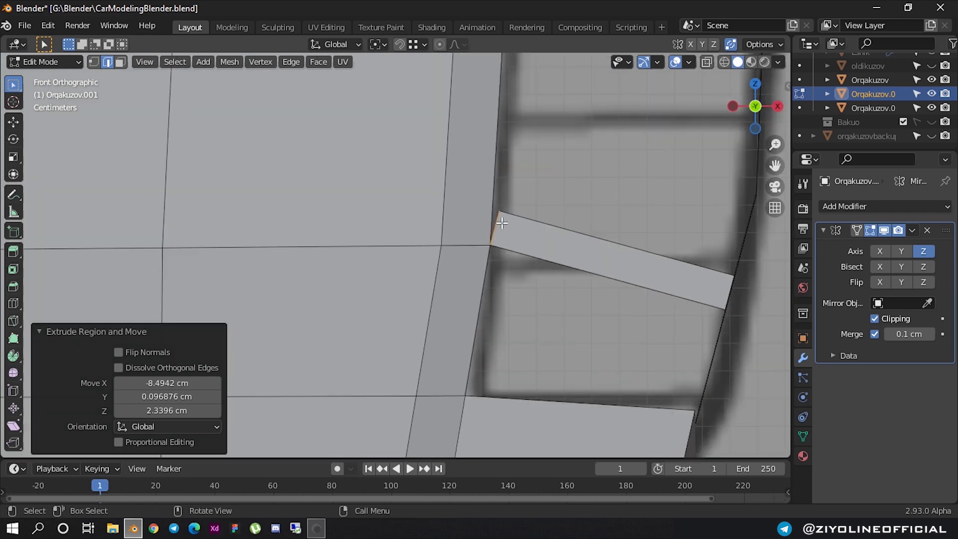
- Add a loop cut across the fender corner and trial-move the strip's lower corner vertex
{"action": "key", "text": "ctrl+r"}
{"action": "left_click", "coordinate": [451, 288]}
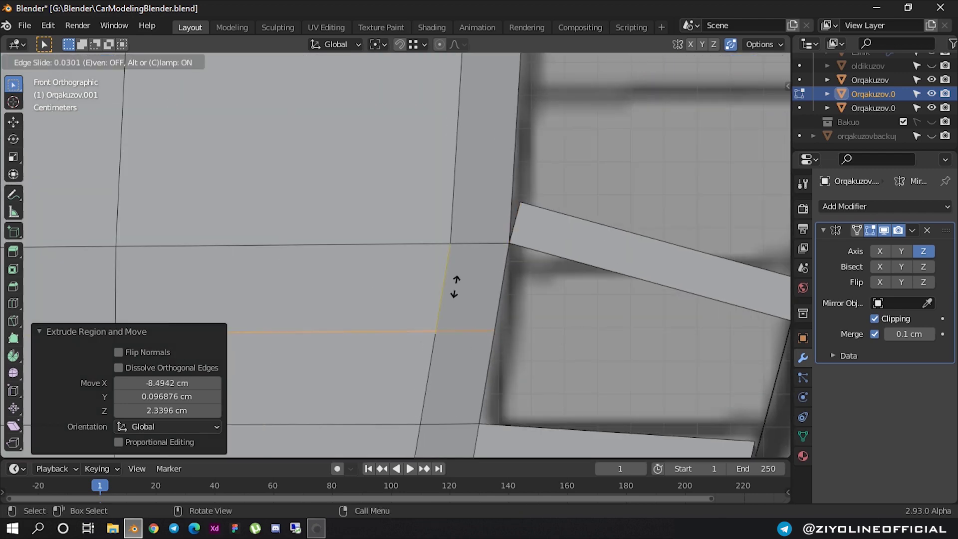
{"action": "left_click", "coordinate": [487, 256]}
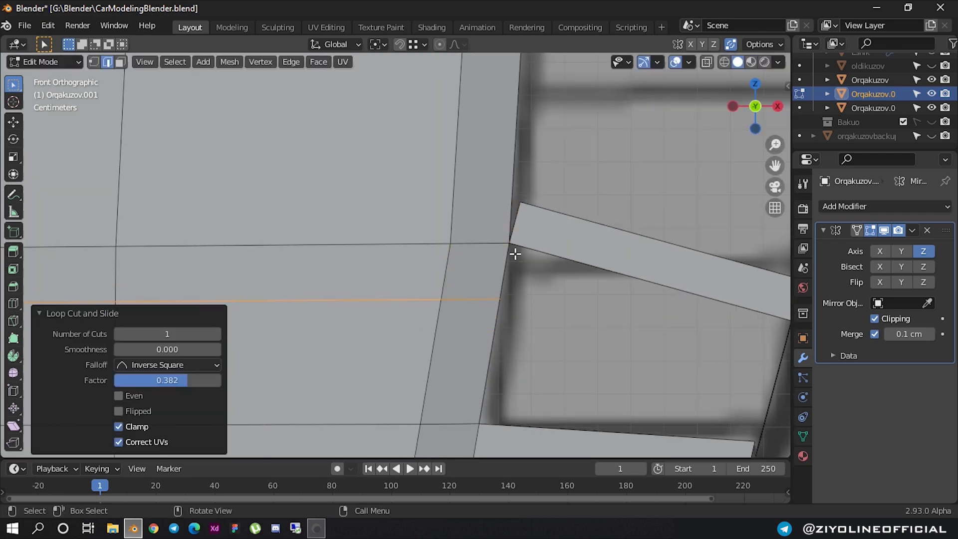
{"action": "key", "text": "1"}
{"action": "left_click", "coordinate": [512, 243]}
{"action": "key", "text": "g"}
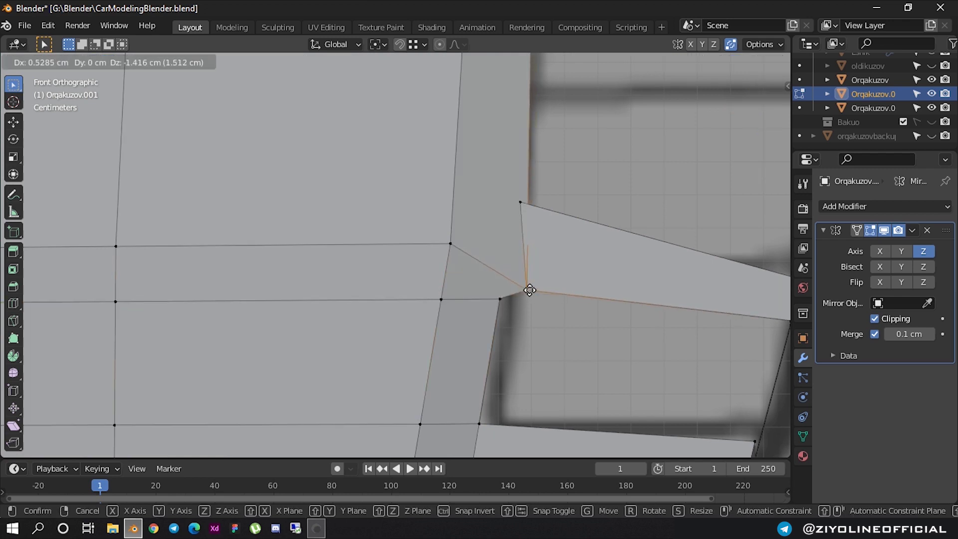
{"action": "right_click", "coordinate": [538, 266]}
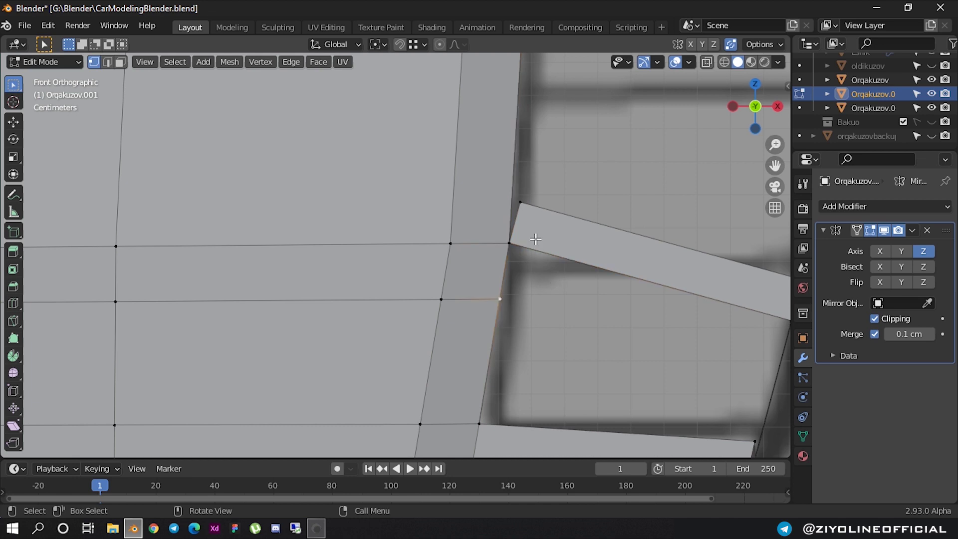
{"action": "key", "text": "g"}
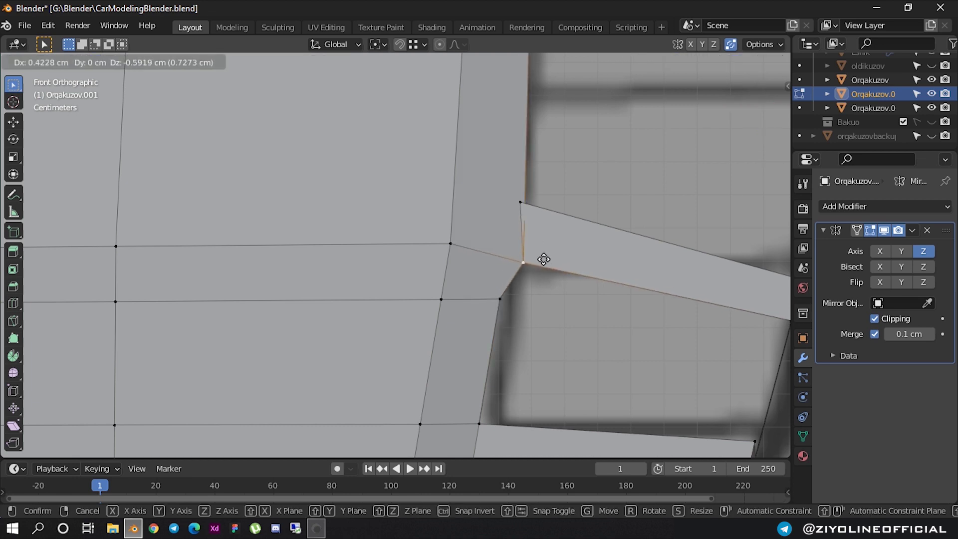
{"action": "right_click", "coordinate": [541, 257]}
- Select the strip's corner vertex, trying edge moves and the Separate menu without applying them
{"action": "left_click", "coordinate": [526, 213]}
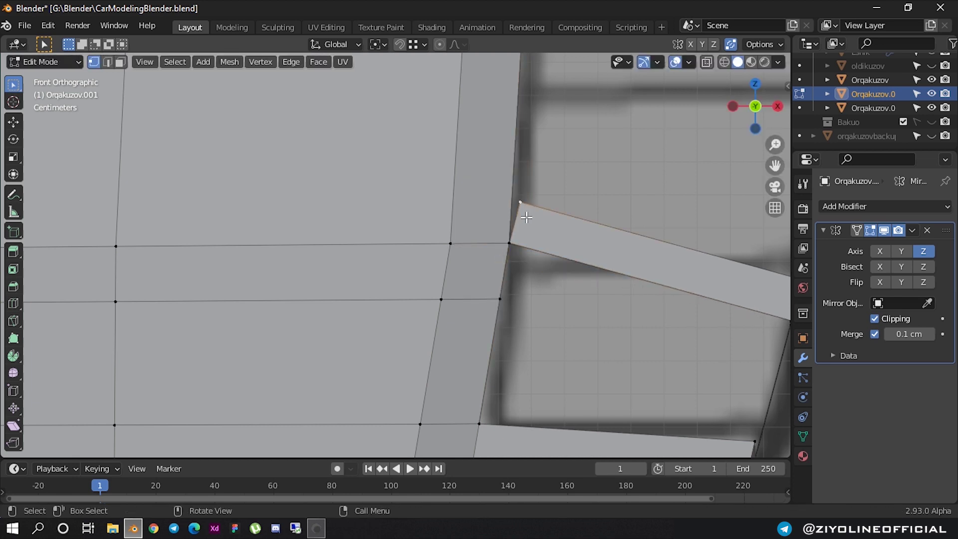
{"action": "key", "text": "2"}
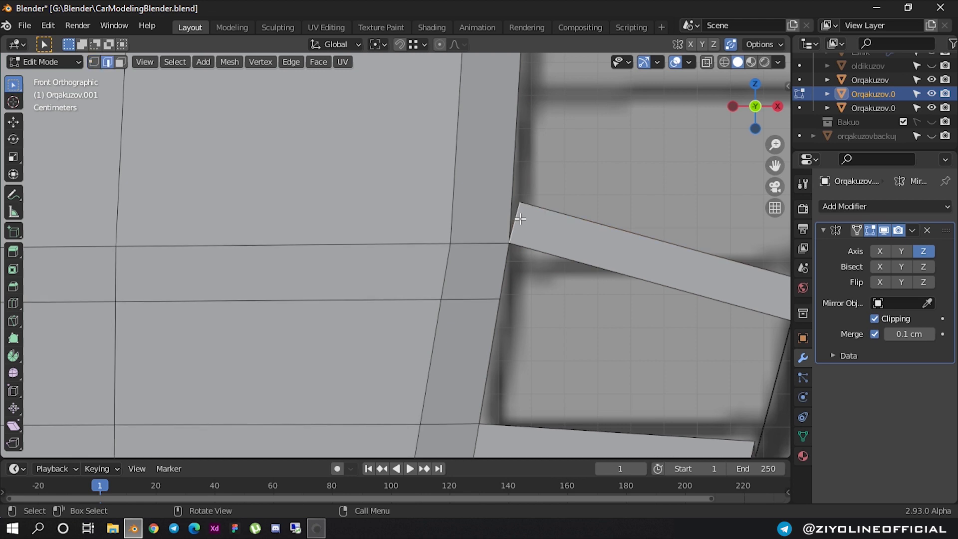
{"action": "key", "text": "g"}
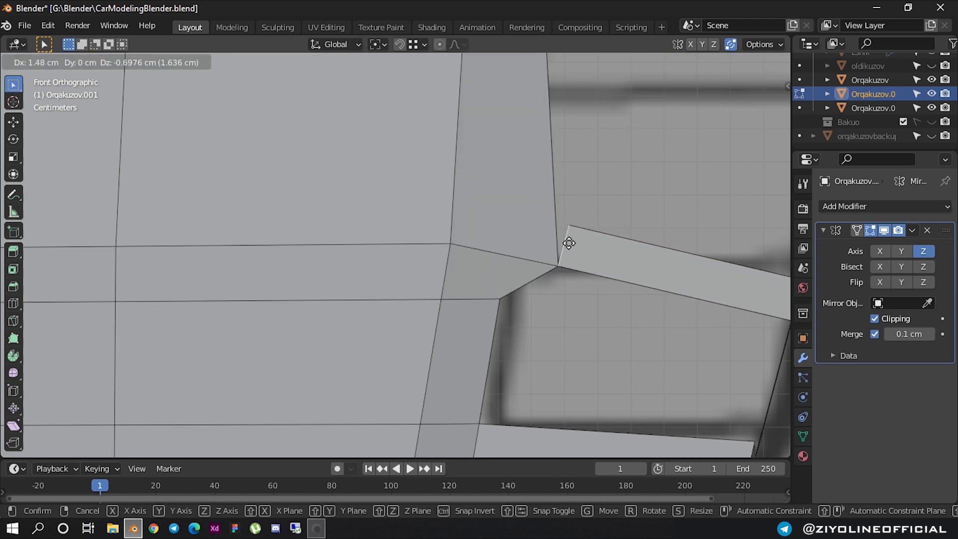
{"action": "right_click", "coordinate": [566, 242]}
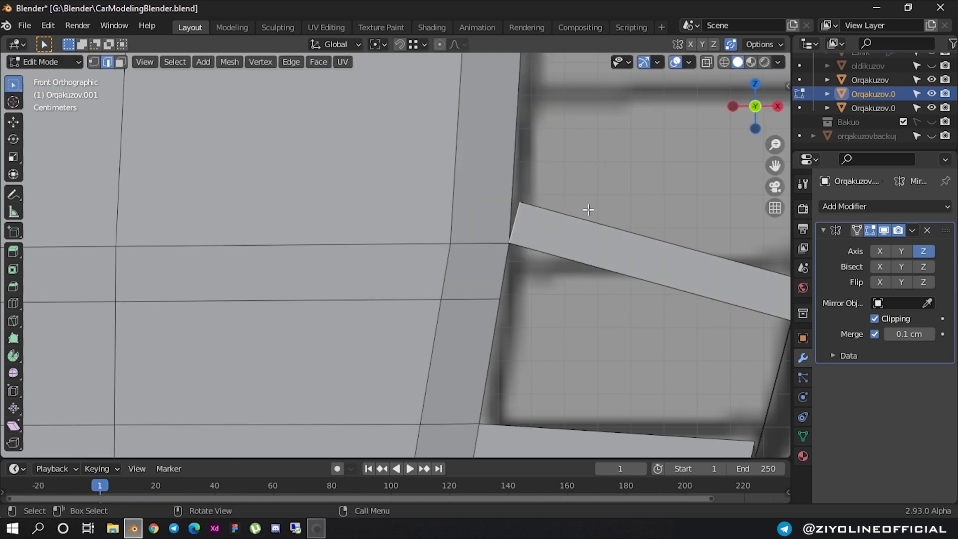
{"action": "key", "text": "1"}
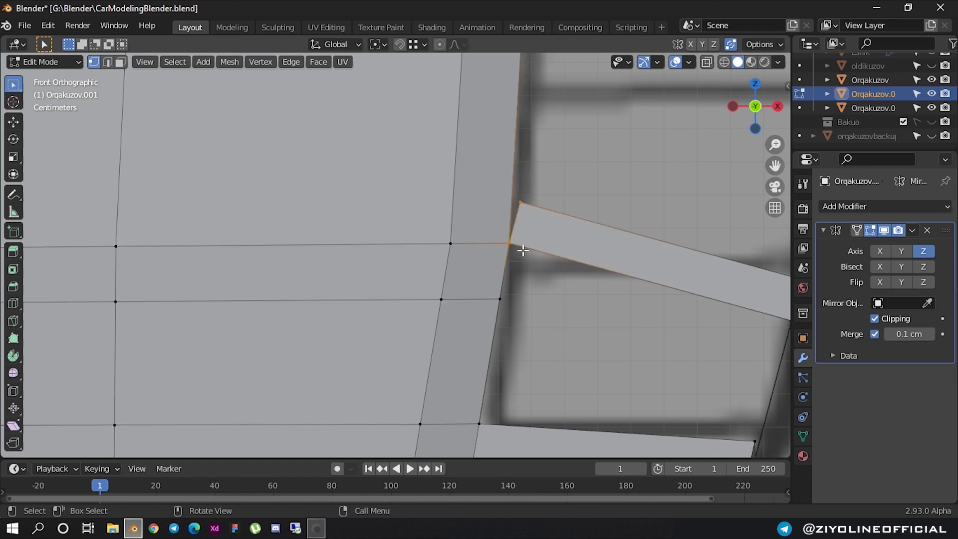
{"action": "left_click", "coordinate": [731, 44]}
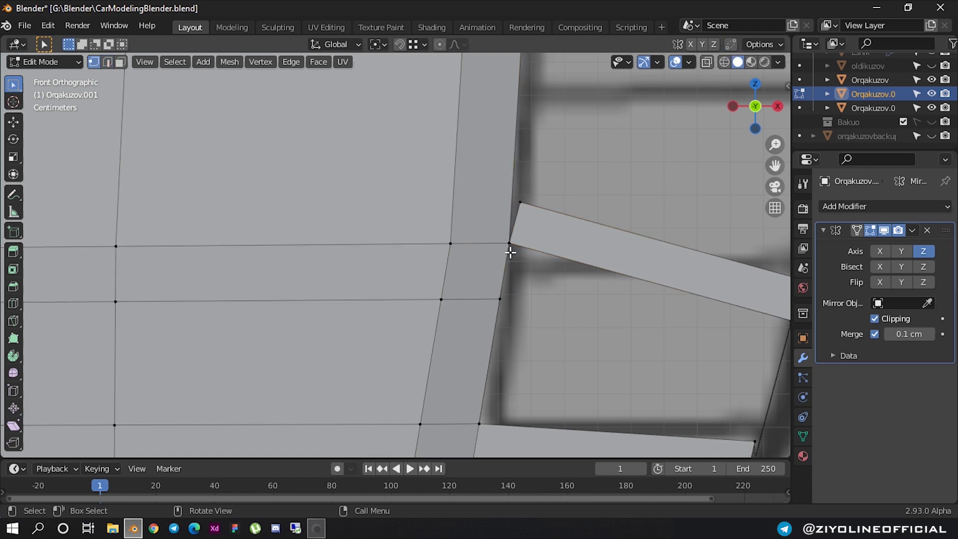
{"action": "left_click", "coordinate": [523, 244]}
{"action": "key", "text": "g"}
{"action": "right_click", "coordinate": [521, 265]}
{"action": "key", "text": "p"}
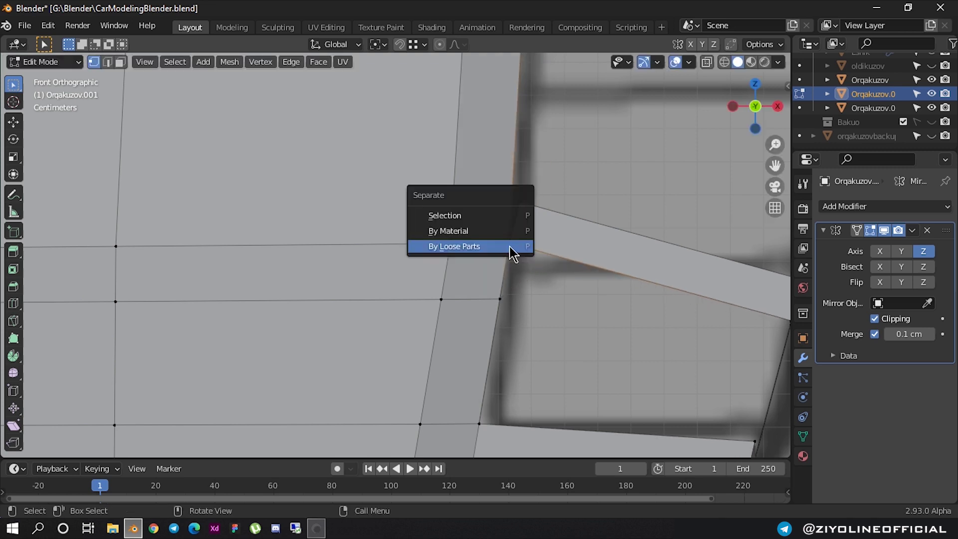
{"action": "left_click", "coordinate": [493, 247]}
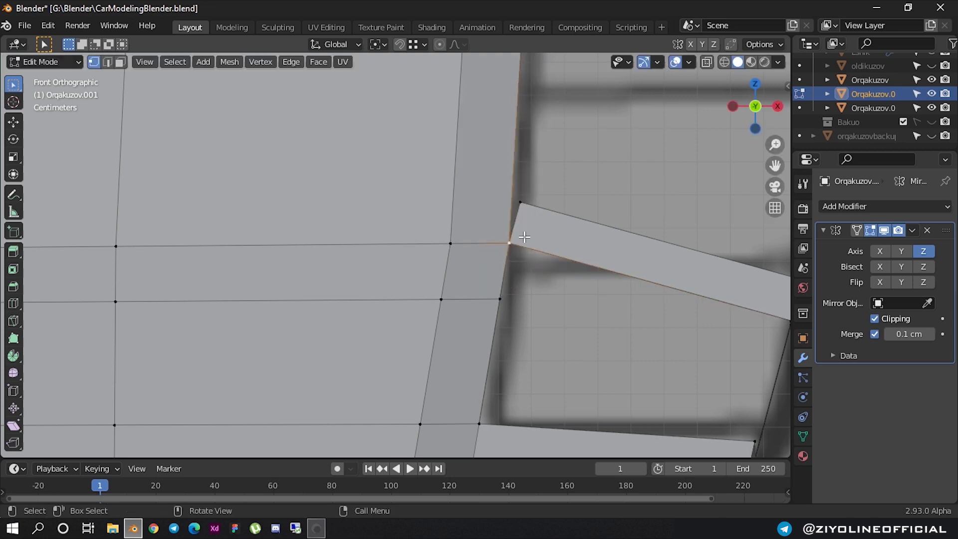
- Move the strip's corner vertex onto the fender corner, then undo a trial dissolve
{"action": "key", "text": "g"}
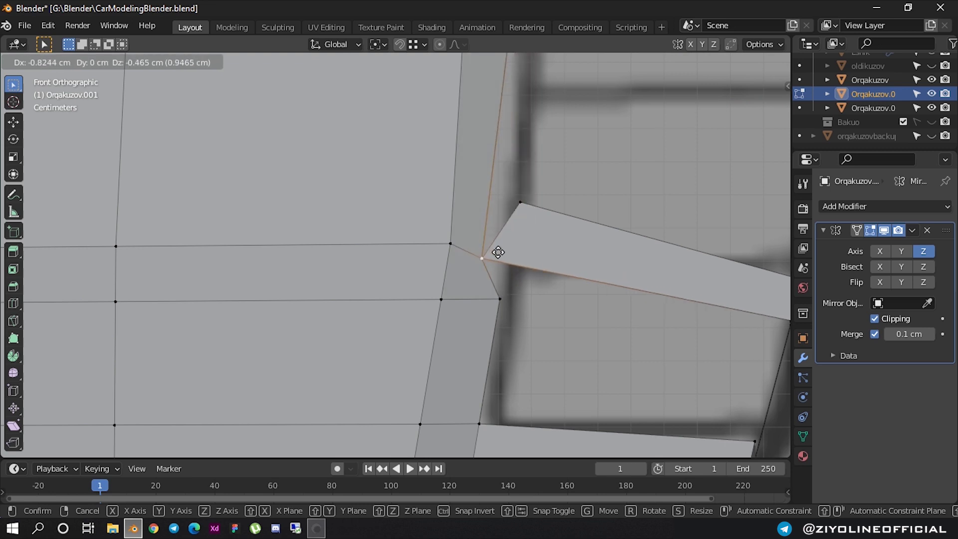
{"action": "left_click", "coordinate": [504, 245]}
{"action": "scroll", "coordinate": [509, 249], "scroll_direction": "down", "scroll_amount": 2}
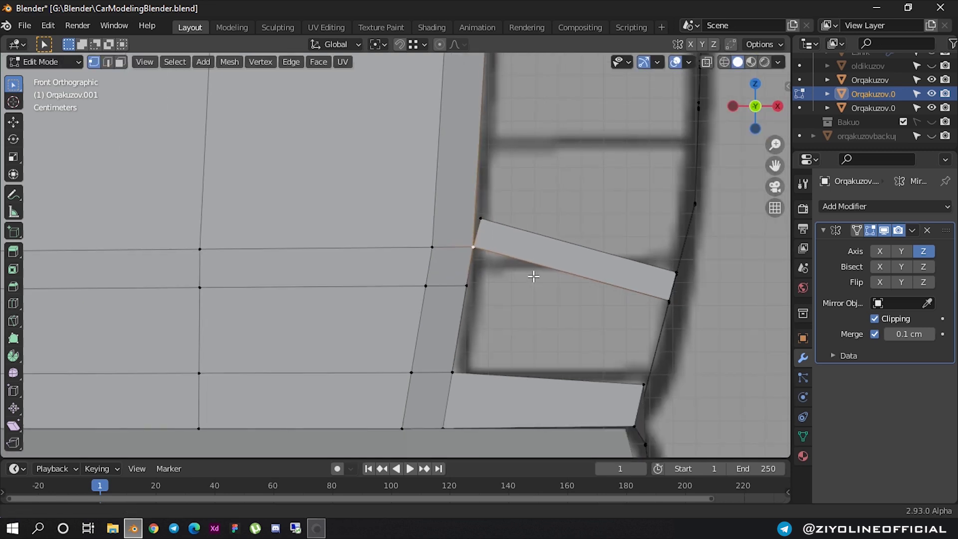
{"action": "middle_click_drag", "start_coordinate": [540, 279], "coordinate": [526, 244], "text": "shift"}
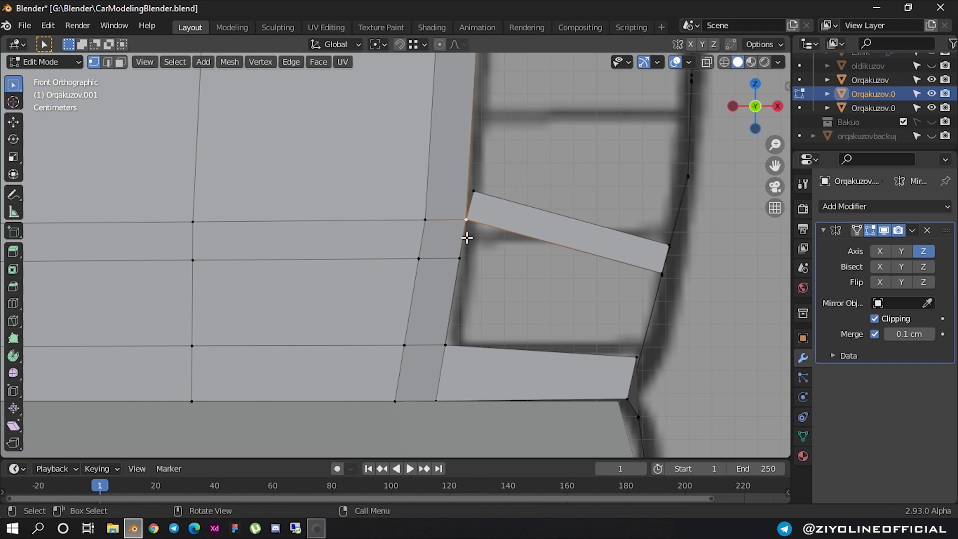
{"action": "key", "text": "x"}
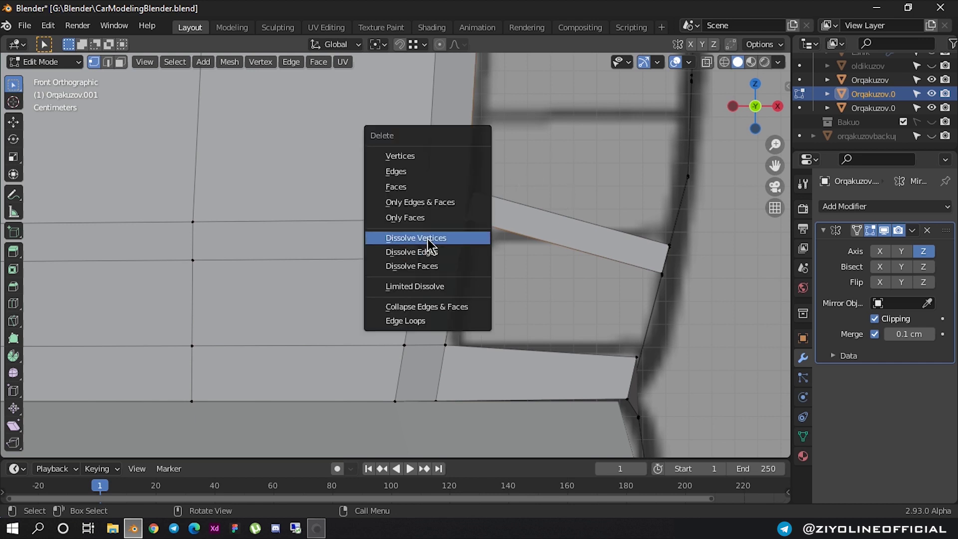
{"action": "left_click", "coordinate": [427, 238]}
{"action": "key", "text": "ctrl+z"}
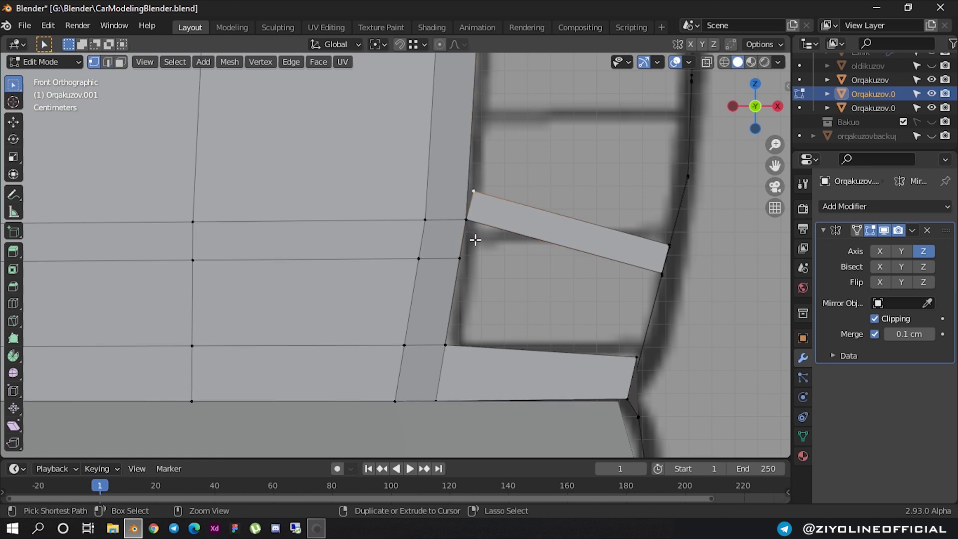
- Remove the slanted upper strip and place a new horizontal loop cut across the fender
{"action": "key", "text": "ctrl+z"}
{"action": "key", "text": "ctrl+z"}
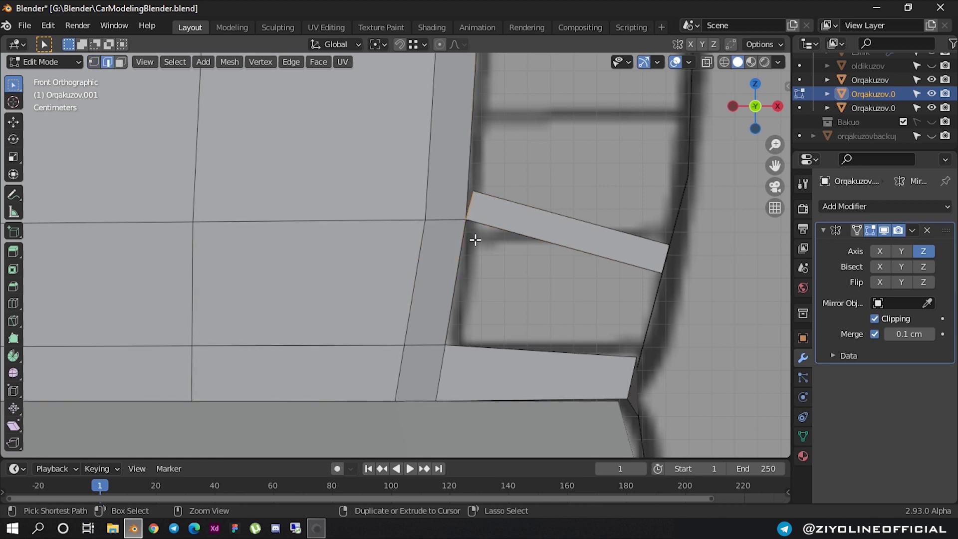
{"action": "key", "text": "ctrl+z"}
{"action": "key", "text": "ctrl+r"}
{"action": "left_click", "coordinate": [390, 254]}
- Confirm the loop cut, then extrude a fender edge into a new strip toward the outline
{"action": "left_click", "coordinate": [396, 225]}
{"action": "mouse_move", "coordinate": [396, 224]}
{"action": "middle_mouse_down"}
{"action": "mouse_move", "coordinate": [567, 256]}
{"action": "mouse_move", "coordinate": [534, 285]}
{"action": "mouse_move", "coordinate": [462, 297]}
{"action": "middle_mouse_up"}
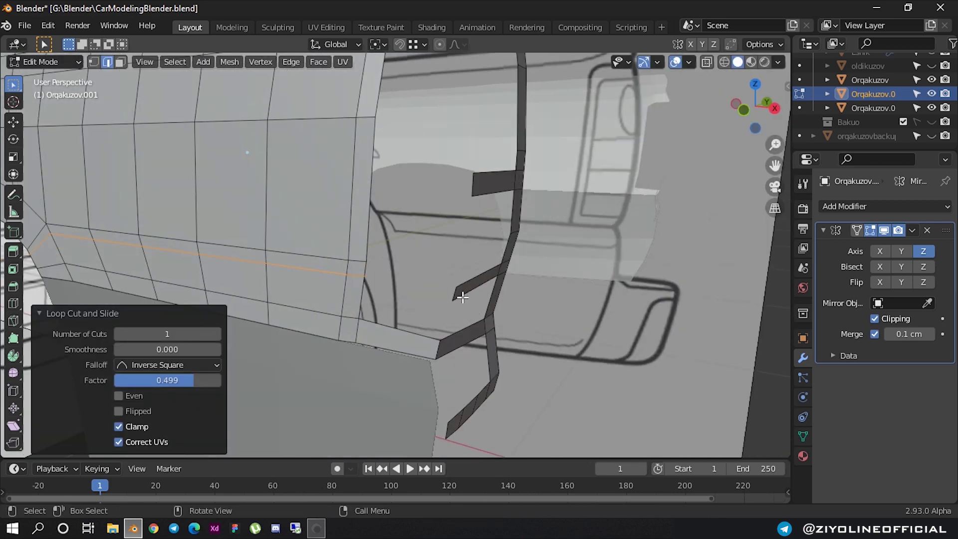
{"action": "left_click", "coordinate": [460, 295]}
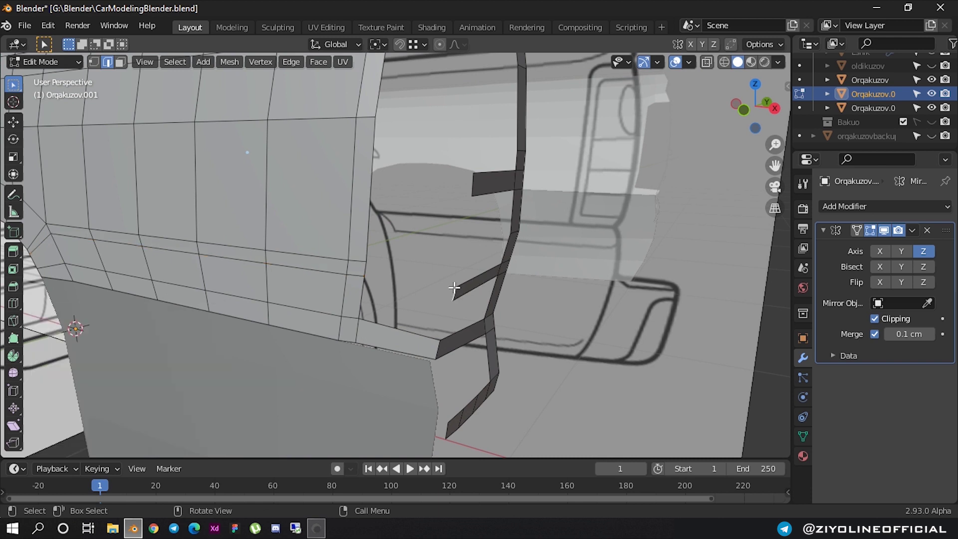
{"action": "key", "text": "e"}
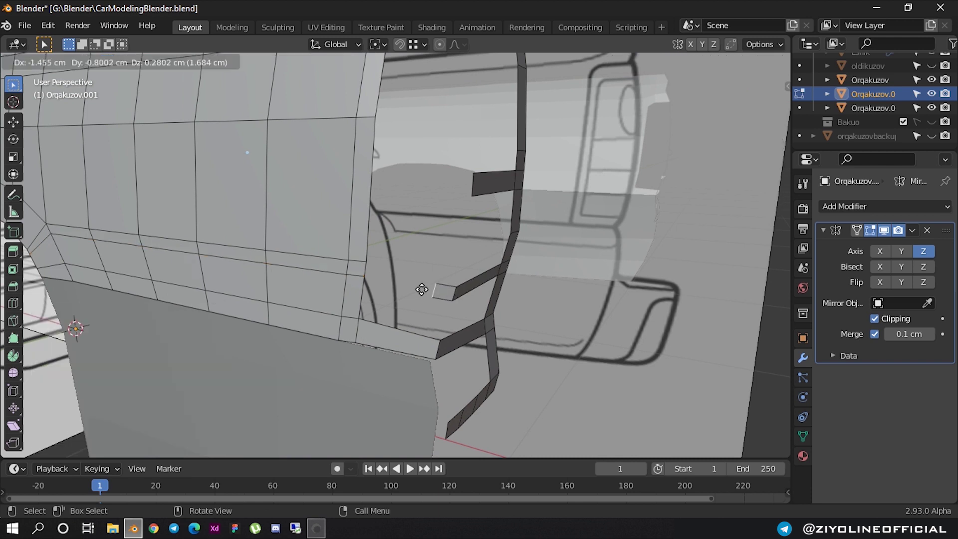
{"action": "left_click", "coordinate": [373, 274]}
{"action": "middle_click_drag", "start_coordinate": [372, 273], "coordinate": [413, 263], "text": "ctrl"}
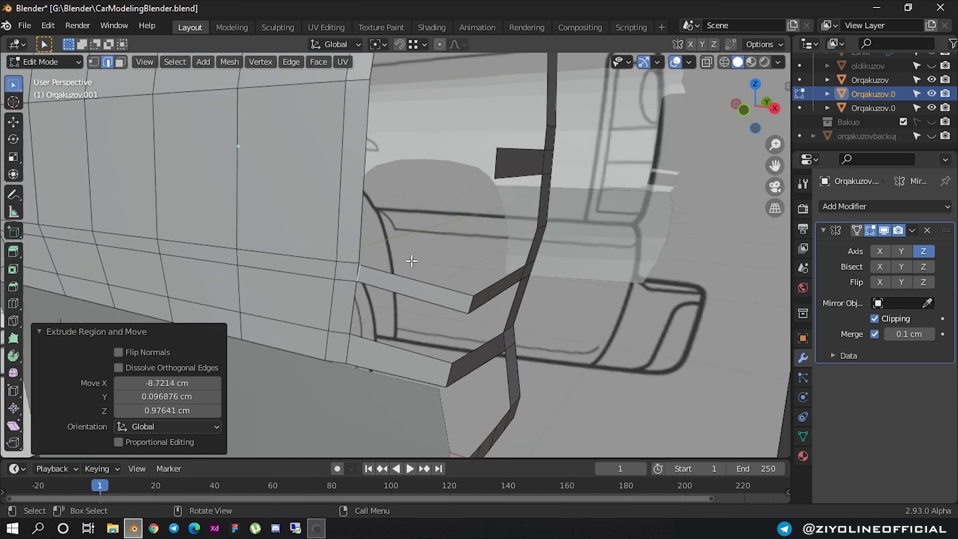
{"action": "left_click", "coordinate": [732, 44]}
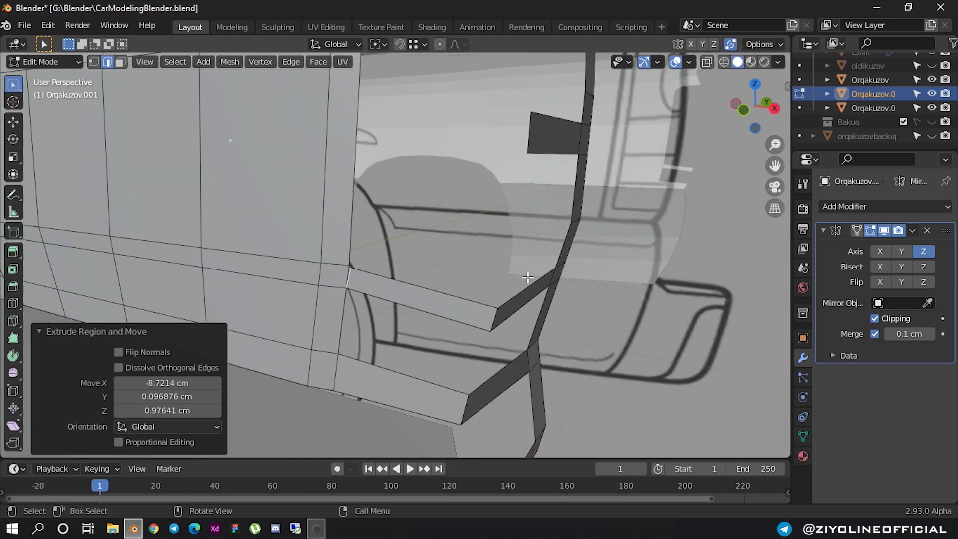
{"action": "scroll", "coordinate": [515, 273], "scroll_direction": "down", "scroll_amount": 3}
{"action": "middle_click_drag", "start_coordinate": [520, 228], "coordinate": [351, 207]}
- Add one centred horizontal edge loop across the rear panel above the tail-light strips
{"action": "key", "text": "ctrl+r"}
{"action": "scroll", "coordinate": [387, 168], "scroll_direction": "up", "scroll_amount": 1}
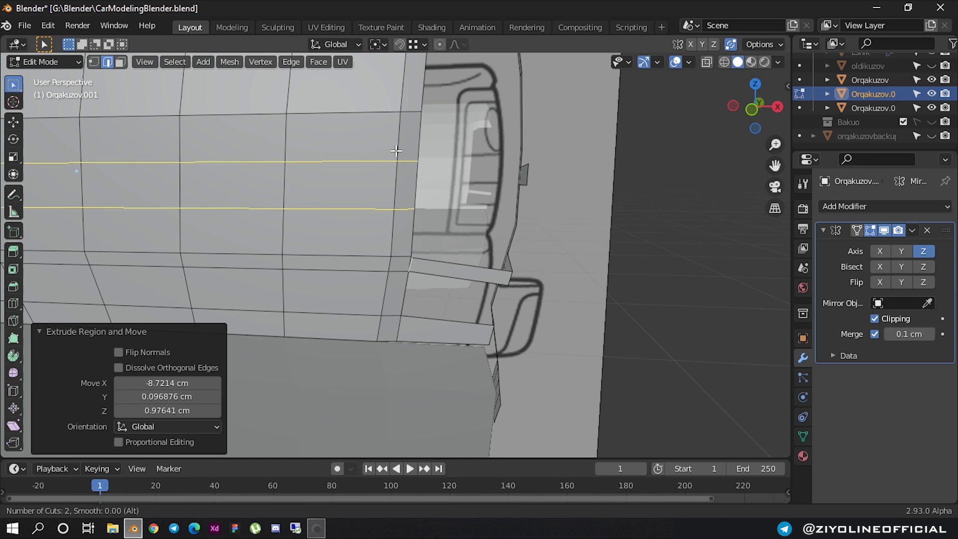
{"action": "key", "text": "Escape"}
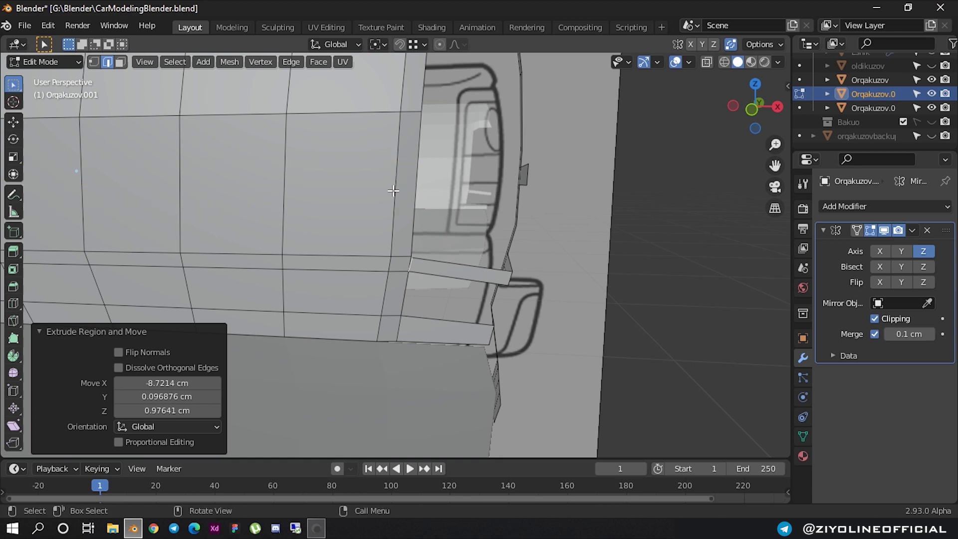
{"action": "key", "text": "ctrl"}
{"action": "key", "text": "ctrl+r"}
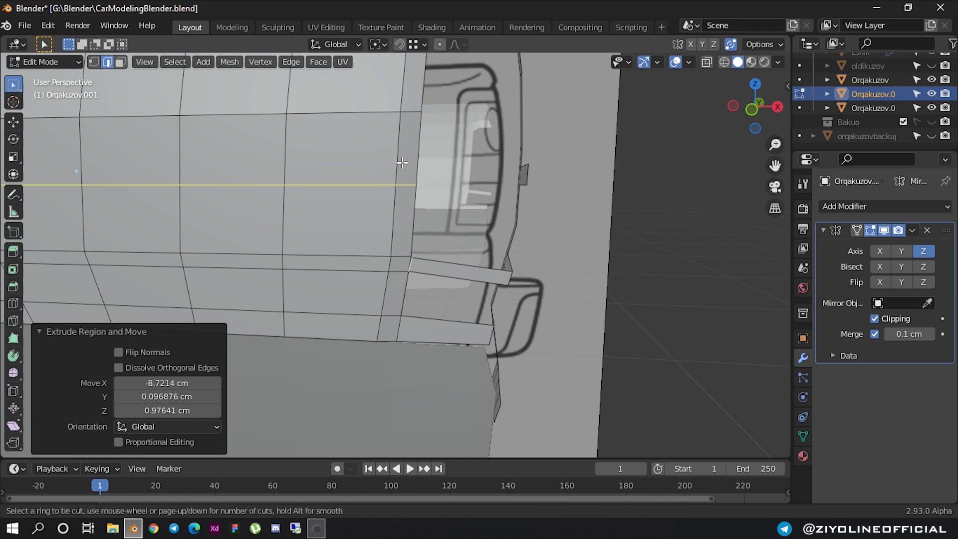
{"action": "left_click", "coordinate": [401, 160]}
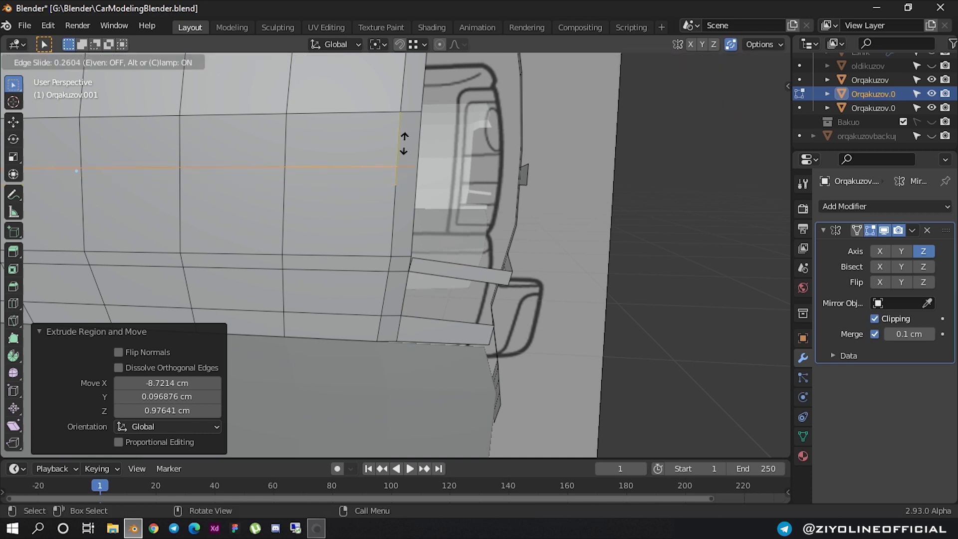
{"action": "right_click", "coordinate": [410, 148]}
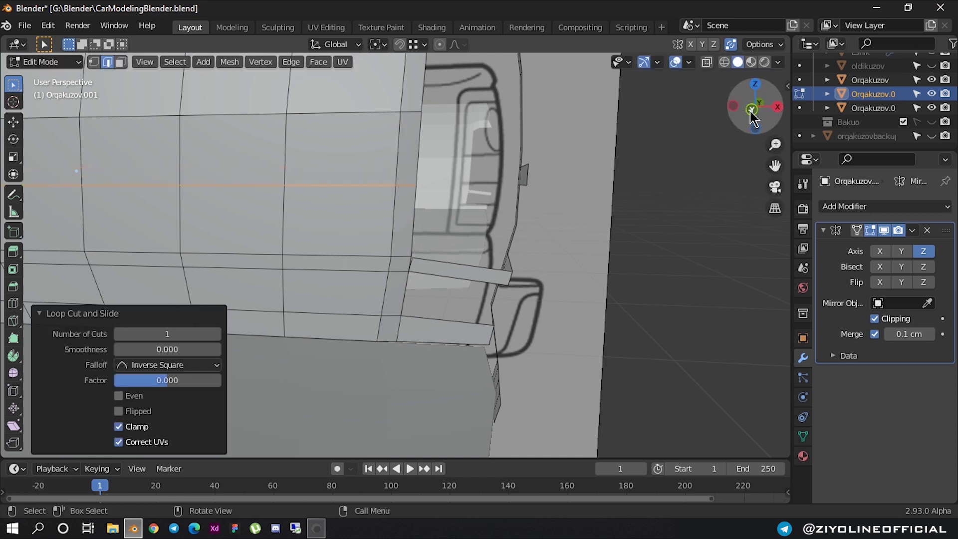
{"action": "key", "text": "KP_1"}
{"action": "mouse_move", "coordinate": [505, 165]}
{"action": "middle_mouse_down"}
{"action": "mouse_move", "coordinate": [519, 184]}
{"action": "mouse_move", "coordinate": [513, 188]}
{"action": "middle_mouse_up"}
{"action": "right_click", "coordinate": [509, 188]}
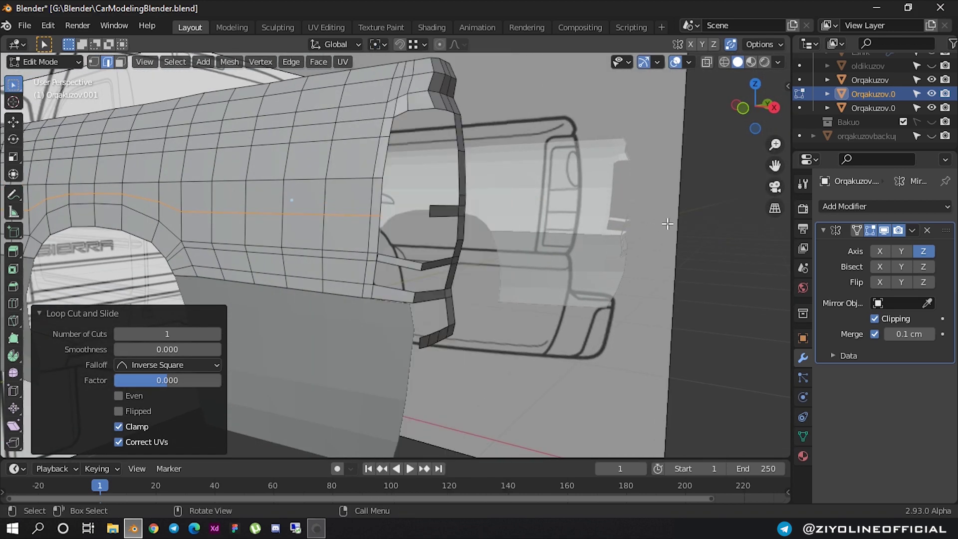
- Undo and redo the last change, then zoom and orbit close to the rear strips
{"action": "key", "text": "ctrl+z"}
{"action": "key", "text": "ctrl+shift+z"}
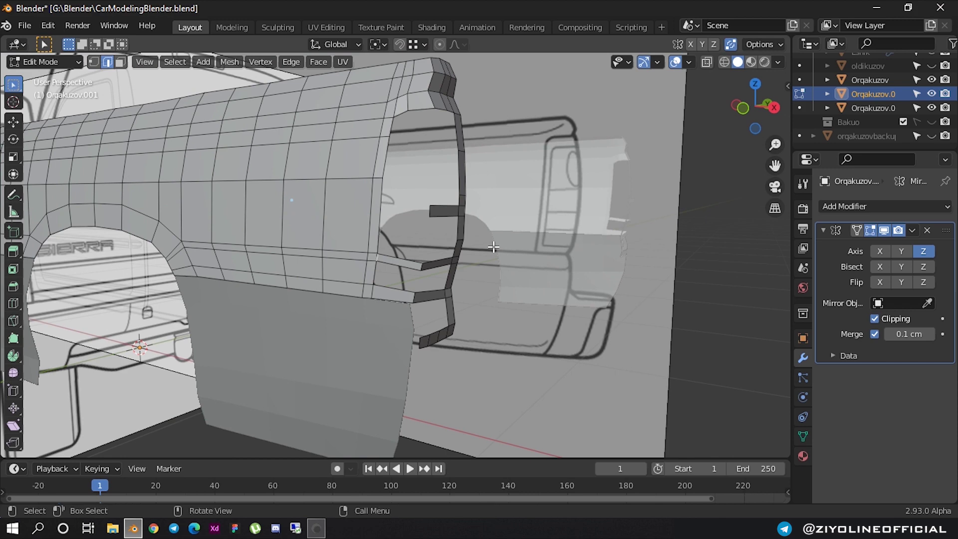
{"action": "scroll", "coordinate": [443, 268], "scroll_direction": "up", "scroll_amount": 3}
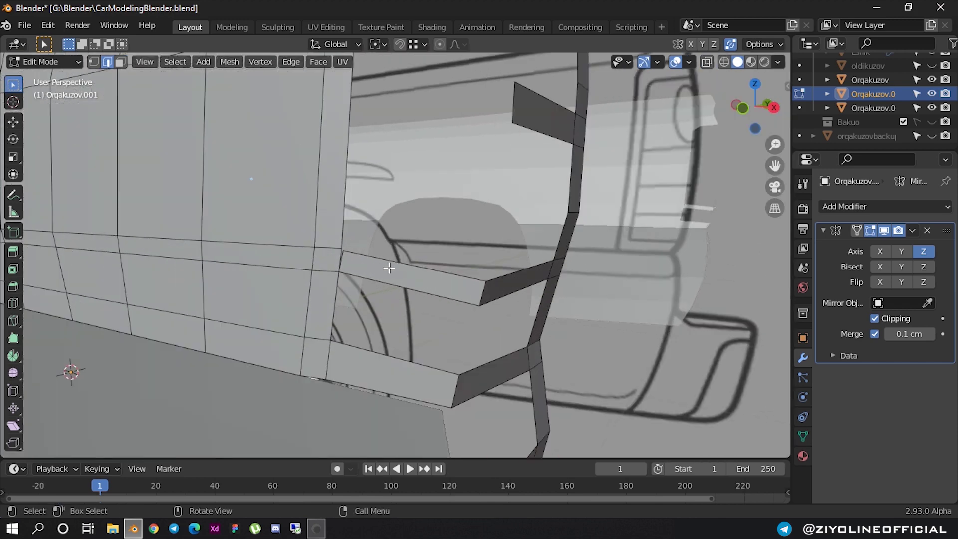
{"action": "scroll", "coordinate": [409, 270], "scroll_direction": "up", "scroll_amount": 2}
{"action": "scroll", "coordinate": [374, 271], "scroll_direction": "up", "scroll_amount": 2}
{"action": "middle_click_drag", "start_coordinate": [496, 261], "coordinate": [364, 272]}
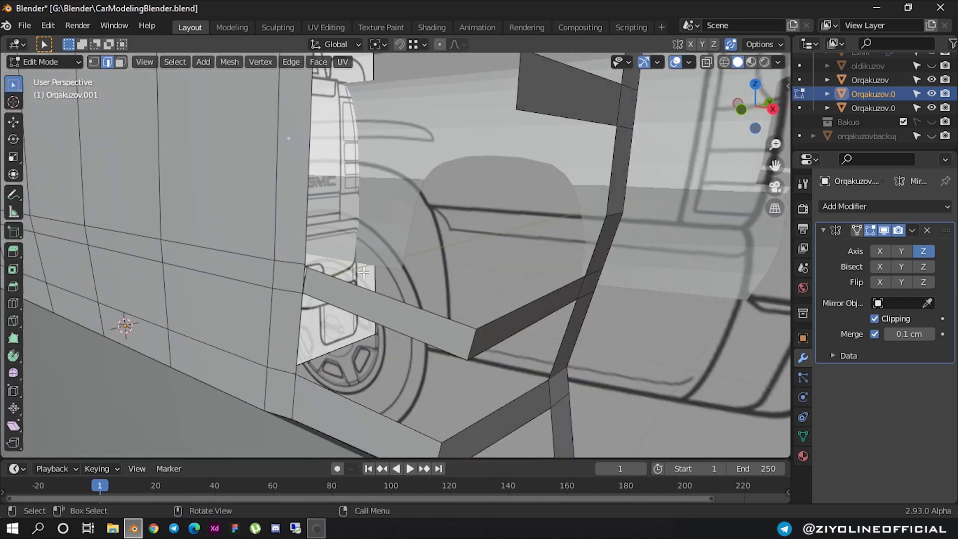
{"action": "middle_click_drag", "start_coordinate": [301, 278], "coordinate": [330, 277]}
{"action": "scroll", "coordinate": [352, 275], "scroll_direction": "up", "scroll_amount": 2}
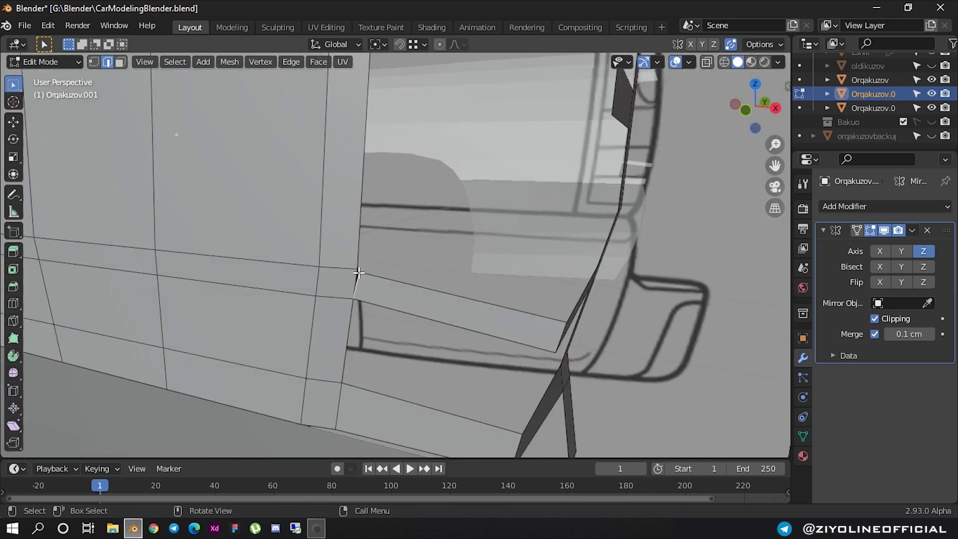
- Nudge the rear corner vertex slightly and reframe the tail-light area
{"action": "key", "text": "1"}
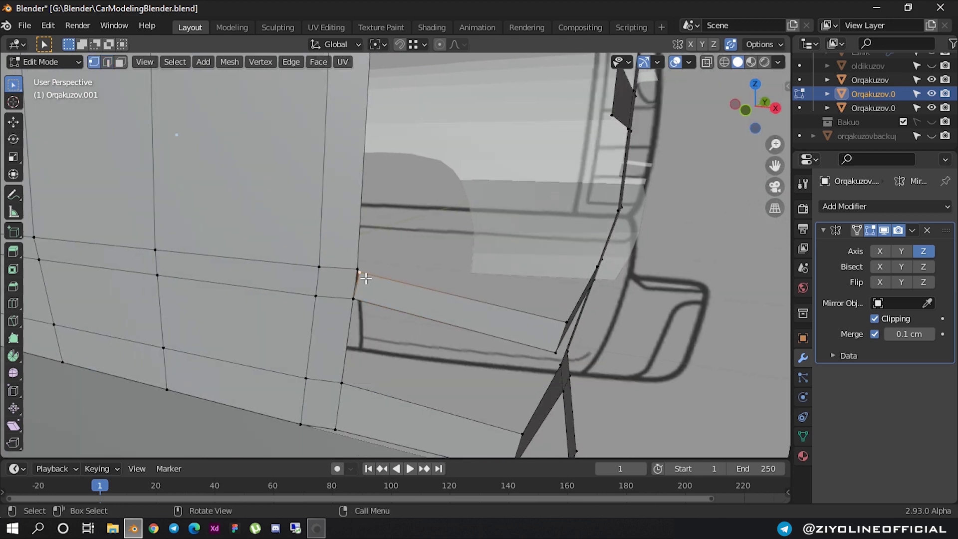
{"action": "key", "text": "g"}
{"action": "left_click", "coordinate": [359, 285]}
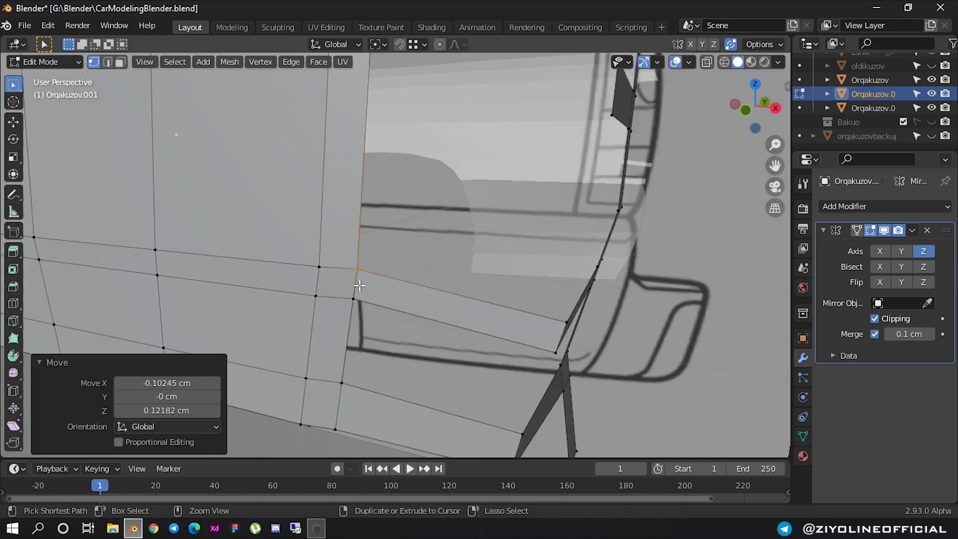
{"action": "scroll", "coordinate": [359, 287], "scroll_direction": "down", "scroll_amount": 2}
{"action": "scroll", "coordinate": [359, 289], "scroll_direction": "down", "scroll_amount": 2}
{"action": "scroll", "coordinate": [365, 292], "scroll_direction": "down", "scroll_amount": 2}
{"action": "scroll", "coordinate": [478, 302], "scroll_direction": "down", "scroll_amount": 1}
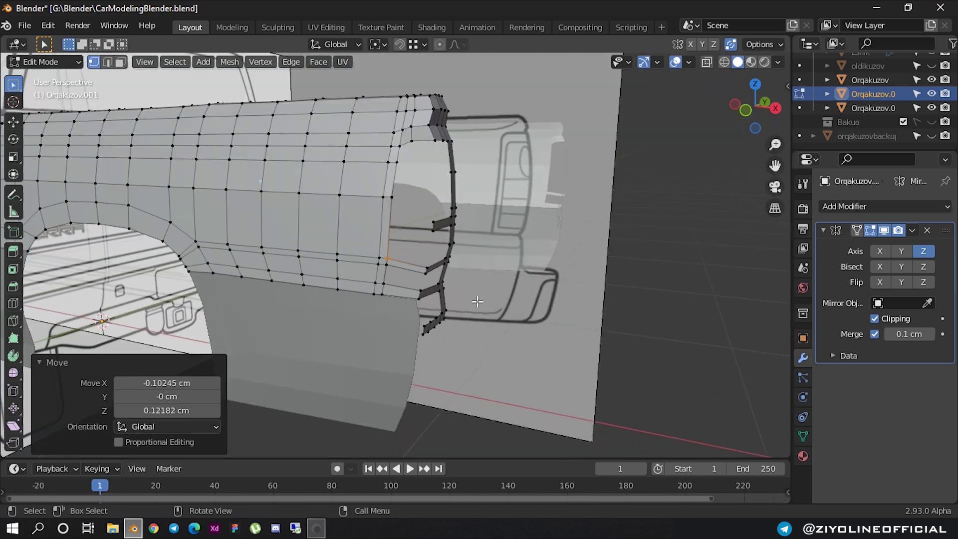
{"action": "scroll", "coordinate": [480, 259], "scroll_direction": "up", "scroll_amount": 3}
{"action": "scroll", "coordinate": [511, 172], "scroll_direction": "down", "scroll_amount": 2}
{"action": "middle_click_drag", "start_coordinate": [512, 188], "coordinate": [513, 189]}
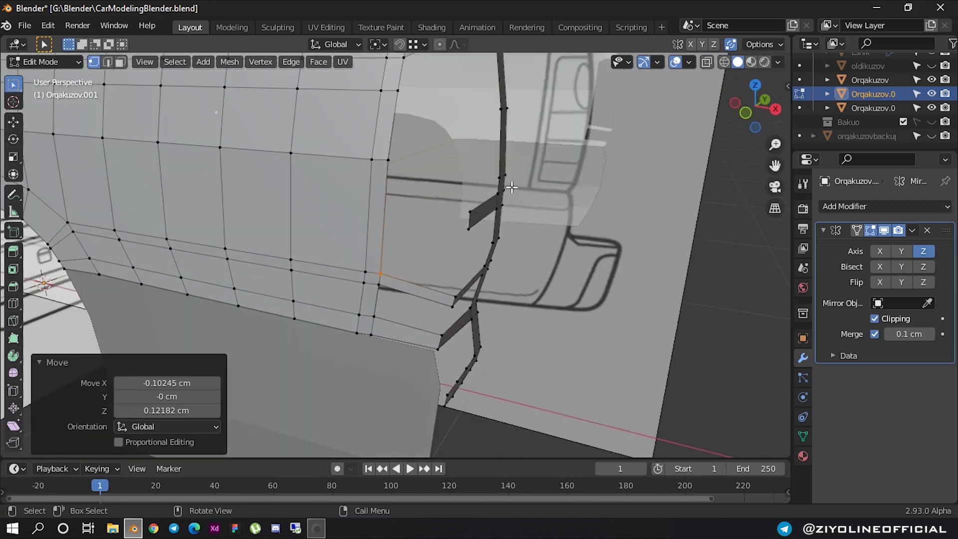
{"action": "scroll", "coordinate": [553, 139], "scroll_direction": "up", "scroll_amount": 2}
- Extrude the upper strip's end edge left toward the body, checking it in front view
{"action": "left_click", "coordinate": [519, 184]}
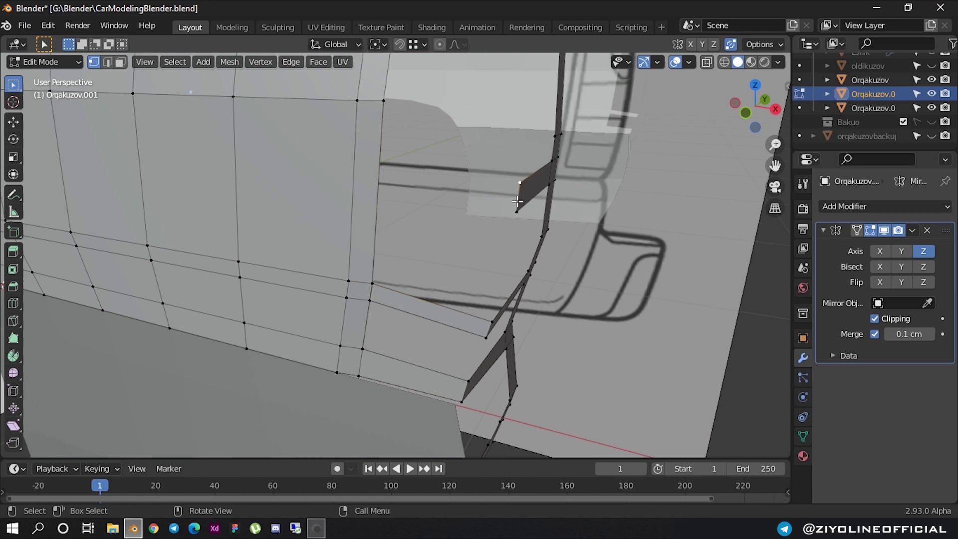
{"action": "key", "text": "2"}
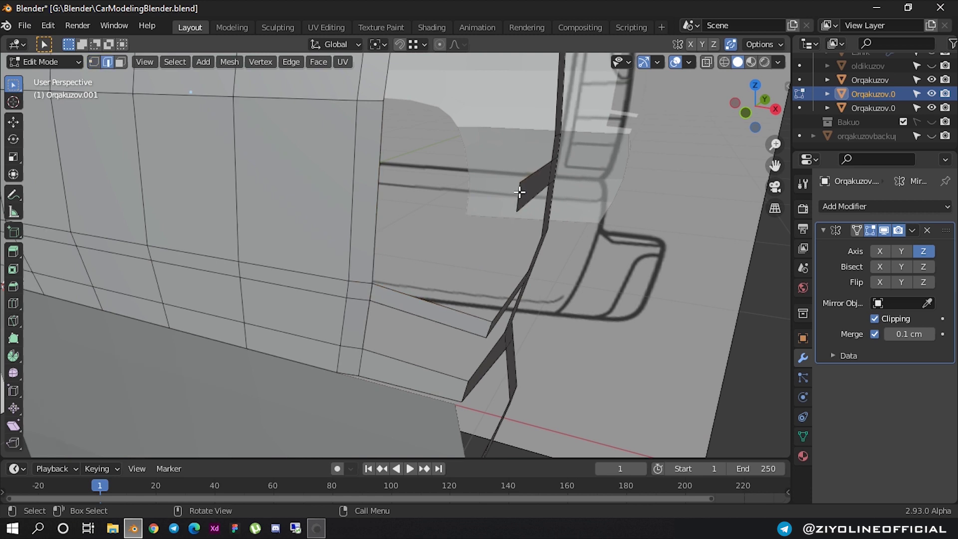
{"action": "key", "text": "e"}
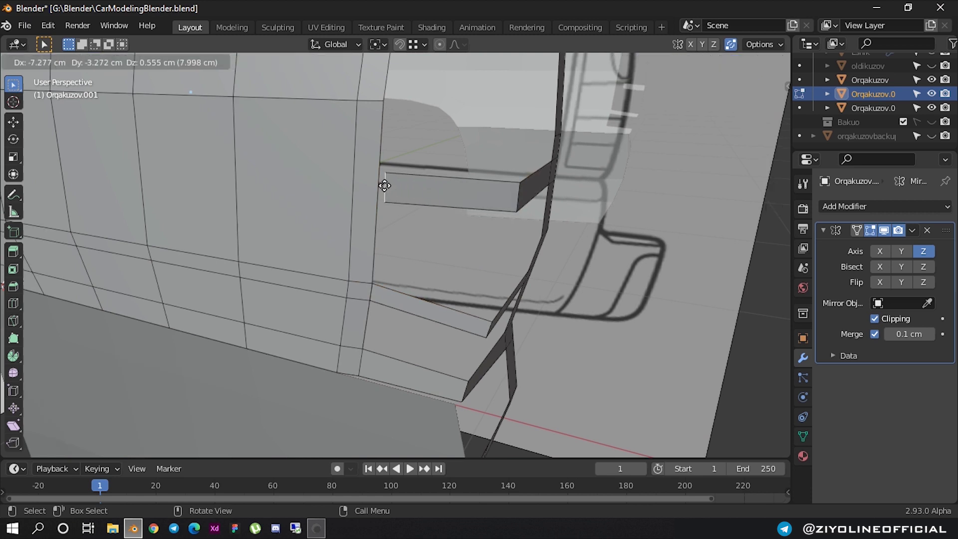
{"action": "left_click", "coordinate": [406, 193]}
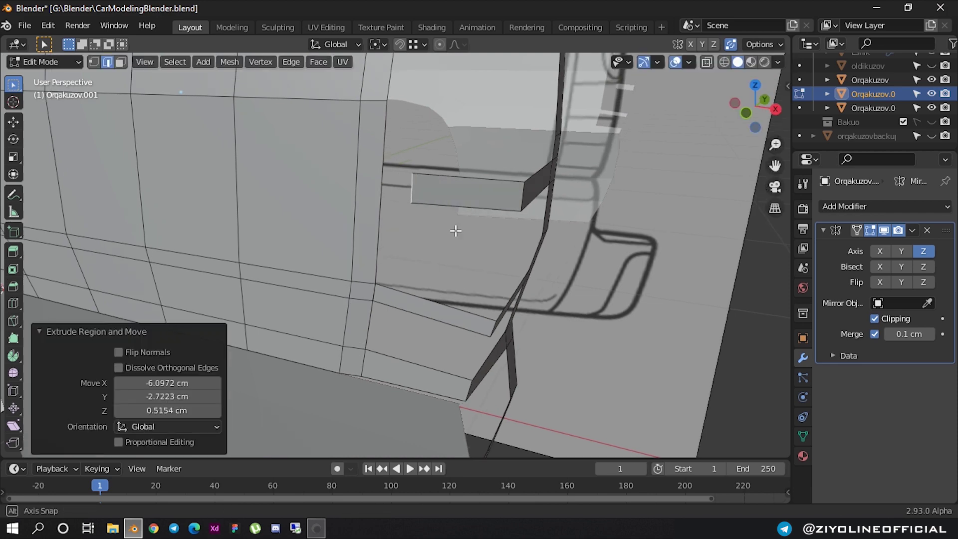
{"action": "middle_click_drag", "start_coordinate": [455, 229], "coordinate": [681, 107]}
{"action": "left_click", "coordinate": [760, 112]}
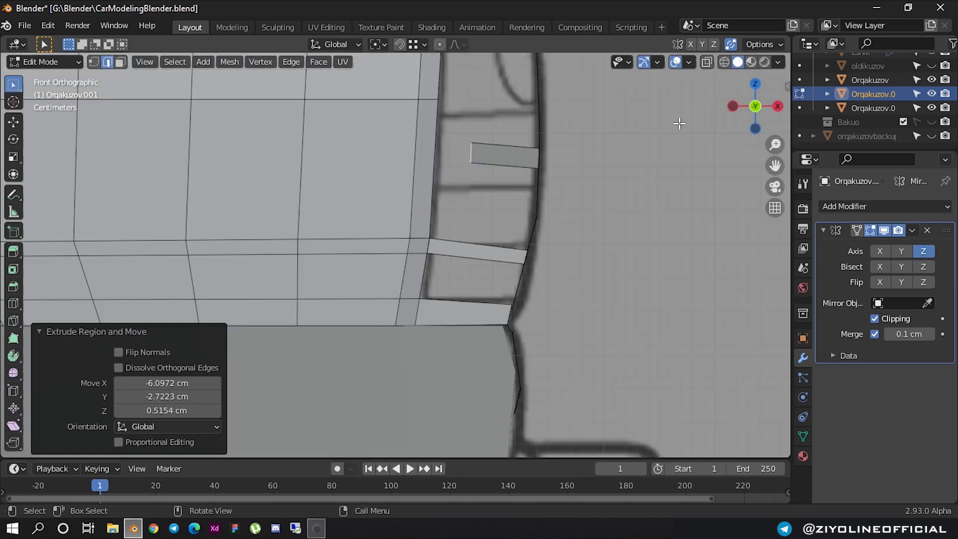
{"action": "scroll", "coordinate": [439, 165], "scroll_direction": "up", "scroll_amount": 2}
{"action": "scroll", "coordinate": [455, 208], "scroll_direction": "up", "scroll_amount": 2}
{"action": "scroll", "coordinate": [455, 208], "scroll_direction": "up", "scroll_amount": 1, "text": "shift"}
- Add an edge loop on the rear body above the strip and slide it higher
{"action": "key", "text": "ctrl+r"}
{"action": "left_click", "coordinate": [414, 165]}
{"action": "left_click", "coordinate": [414, 154]}
{"action": "key", "text": "ctrl+r"}
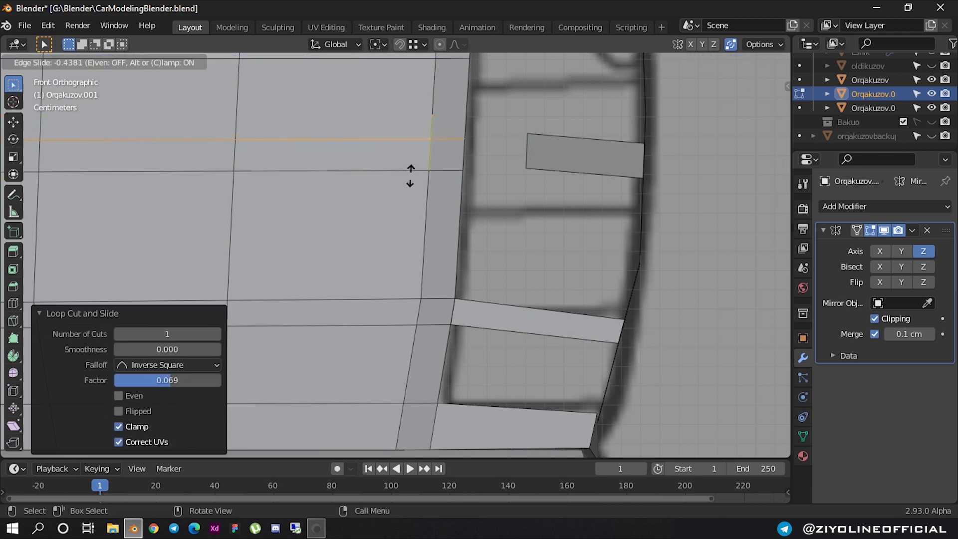
{"action": "left_click", "coordinate": [410, 169]}
- Pull the strip's corner vertex onto the vertical body edge and orbit to check the join
{"action": "key", "text": "1"}
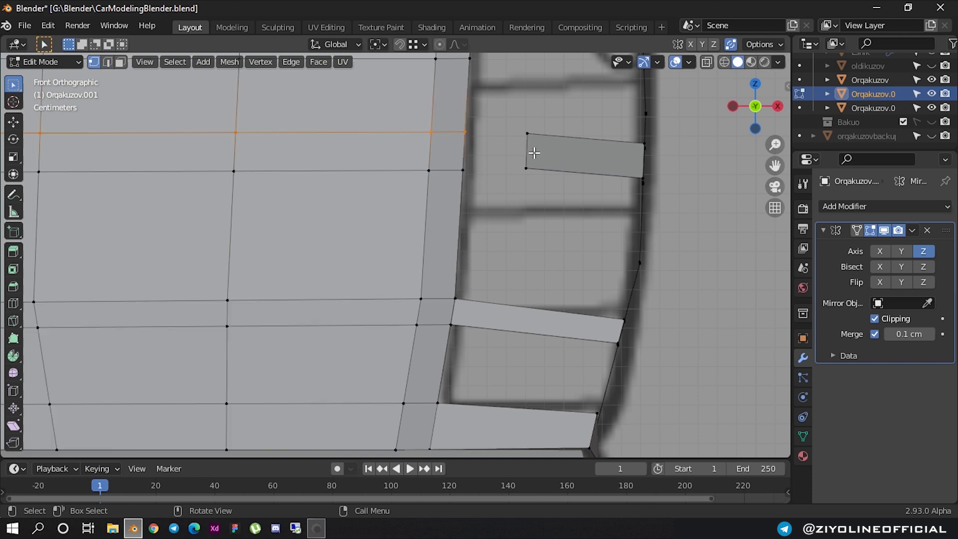
{"action": "left_click_drag", "start_coordinate": [523, 168], "coordinate": [463, 171]}
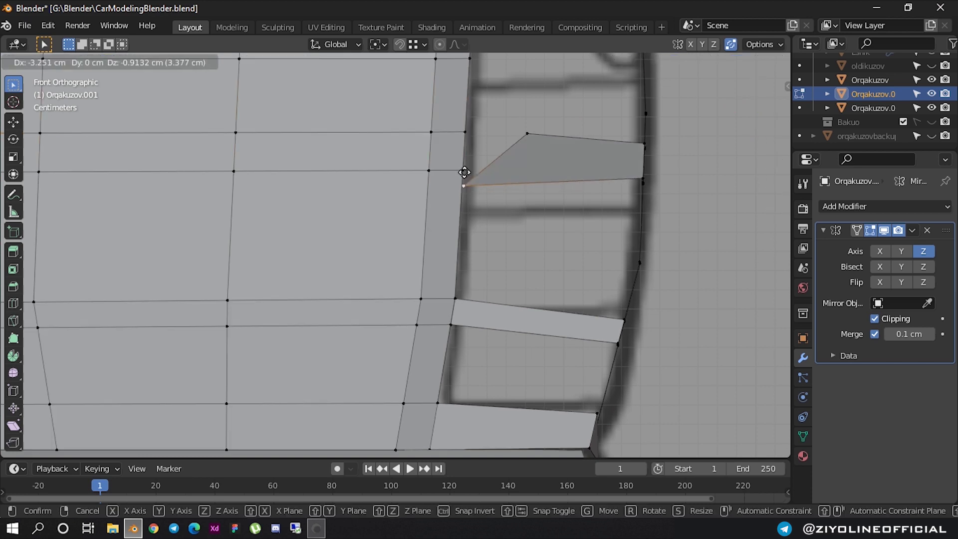
{"action": "left_click_drag", "start_coordinate": [537, 138], "coordinate": [469, 147]}
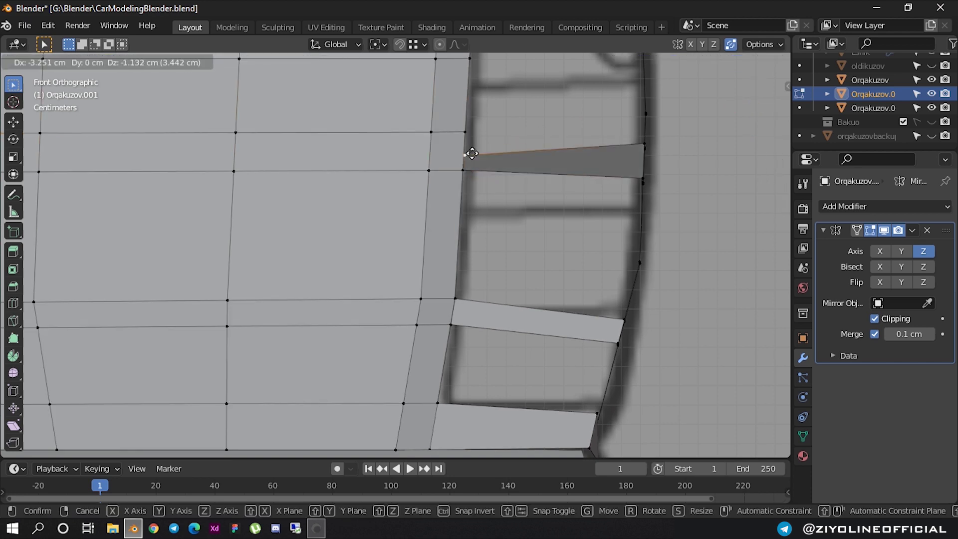
{"action": "middle_click_drag", "start_coordinate": [469, 147], "coordinate": [507, 172]}
{"action": "scroll", "coordinate": [508, 172], "scroll_direction": "down", "scroll_amount": 2}
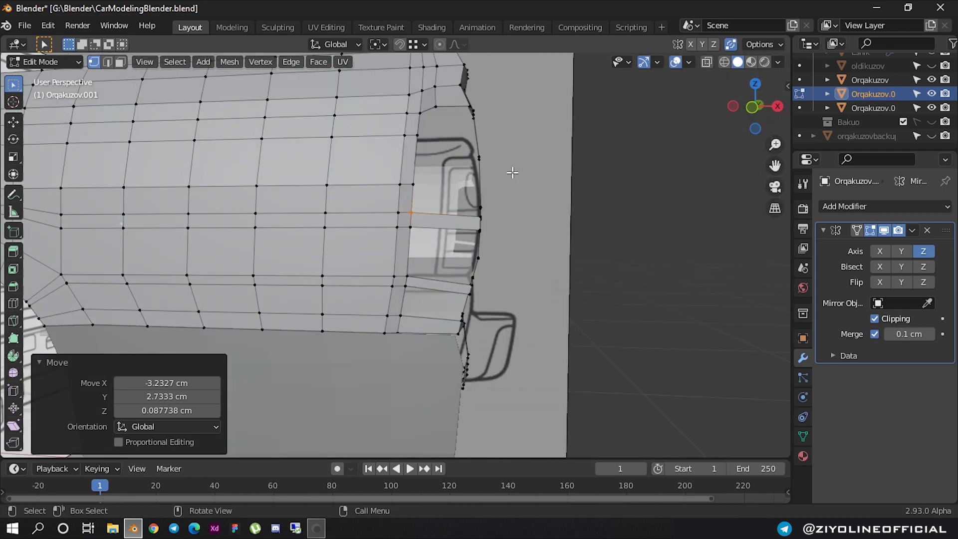
{"action": "scroll", "coordinate": [507, 171], "scroll_direction": "down", "scroll_amount": 4}
{"action": "mouse_move", "coordinate": [507, 171]}
{"action": "middle_mouse_down"}
{"action": "mouse_move", "coordinate": [427, 183]}
{"action": "mouse_move", "coordinate": [490, 187]}
{"action": "middle_mouse_up"}
{"action": "scroll", "coordinate": [490, 187], "scroll_direction": "up", "scroll_amount": 3}
{"action": "mouse_move", "coordinate": [457, 310]}
{"action": "middle_mouse_down"}
{"action": "mouse_move", "coordinate": [466, 303]}
{"action": "mouse_move", "coordinate": [308, 306]}
{"action": "mouse_move", "coordinate": [394, 310]}
{"action": "mouse_move", "coordinate": [569, 271]}
{"action": "middle_mouse_up"}
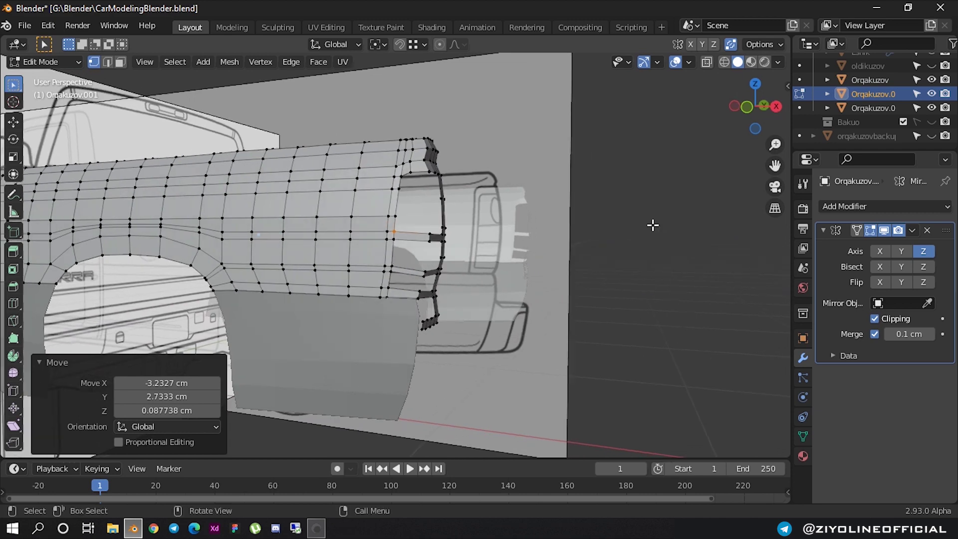
- Set up a zoomed-in front orthographic view of the rear body with X-ray on
{"action": "left_click", "coordinate": [748, 108]}
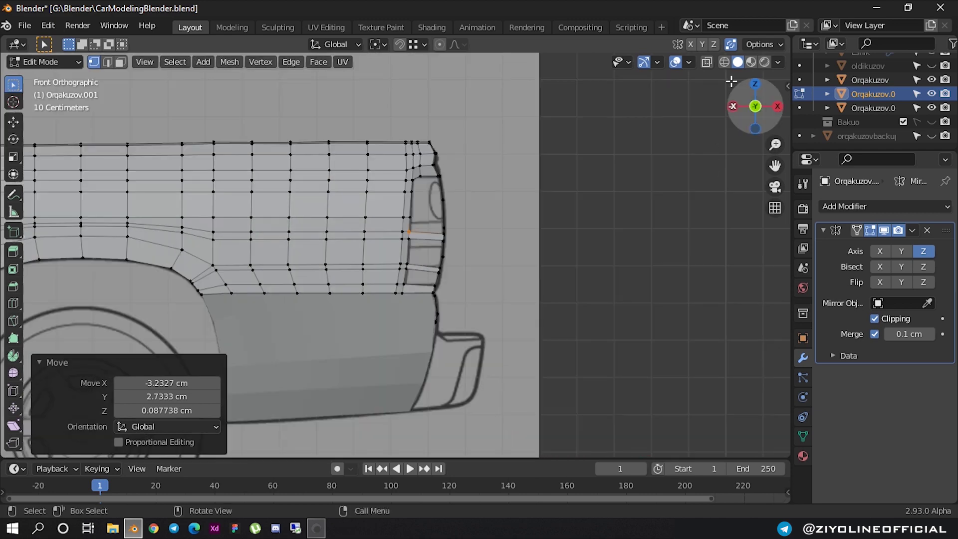
{"action": "key", "text": "alt+z"}
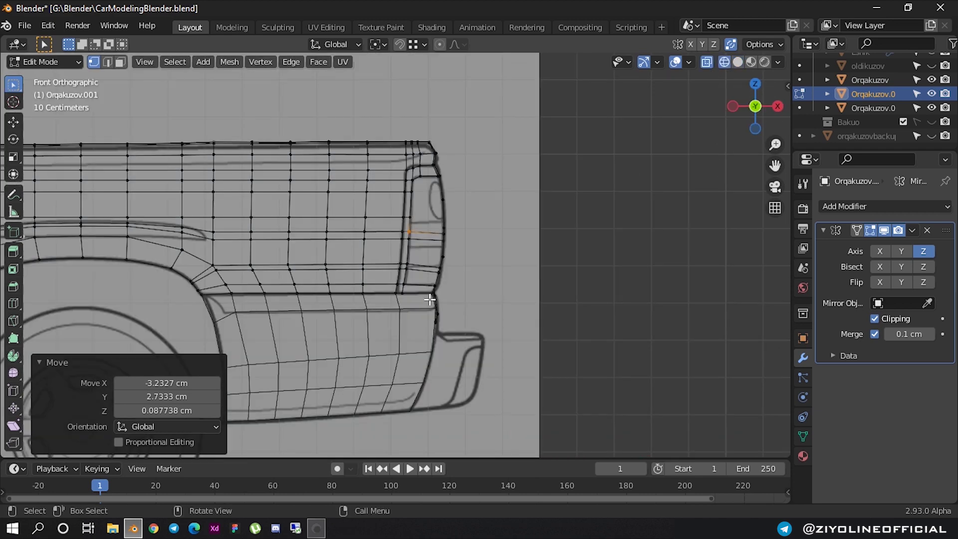
{"action": "scroll", "coordinate": [430, 299], "scroll_direction": "up", "scroll_amount": 4}
{"action": "scroll", "coordinate": [537, 254], "scroll_direction": "down", "scroll_amount": 1}
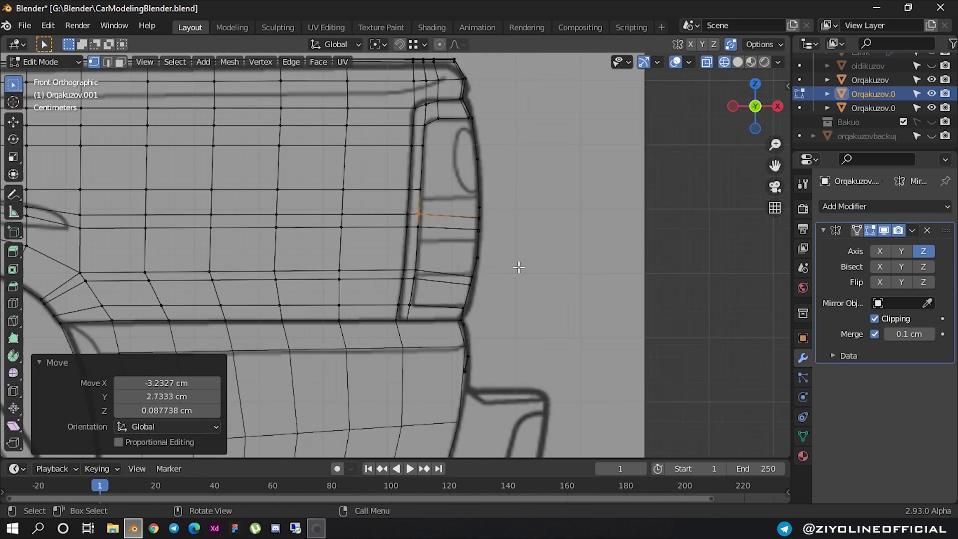
{"action": "scroll", "coordinate": [472, 327], "scroll_direction": "up", "scroll_amount": 2}
{"action": "scroll", "coordinate": [483, 306], "scroll_direction": "down", "scroll_amount": 3}
{"action": "scroll", "coordinate": [483, 306], "scroll_direction": "down", "scroll_amount": 2}
{"action": "scroll", "coordinate": [509, 299], "scroll_direction": "down", "scroll_amount": 3}
{"action": "mouse_move", "coordinate": [509, 299]}
{"action": "middle_mouse_down"}
{"action": "mouse_move", "coordinate": [385, 325]}
{"action": "mouse_move", "coordinate": [321, 317]}
{"action": "mouse_move", "coordinate": [345, 314]}
{"action": "mouse_move", "coordinate": [357, 293]}
{"action": "mouse_move", "coordinate": [487, 312]}
{"action": "mouse_move", "coordinate": [541, 296]}
{"action": "middle_mouse_up"}
{"action": "scroll", "coordinate": [548, 269], "scroll_direction": "up", "scroll_amount": 3}
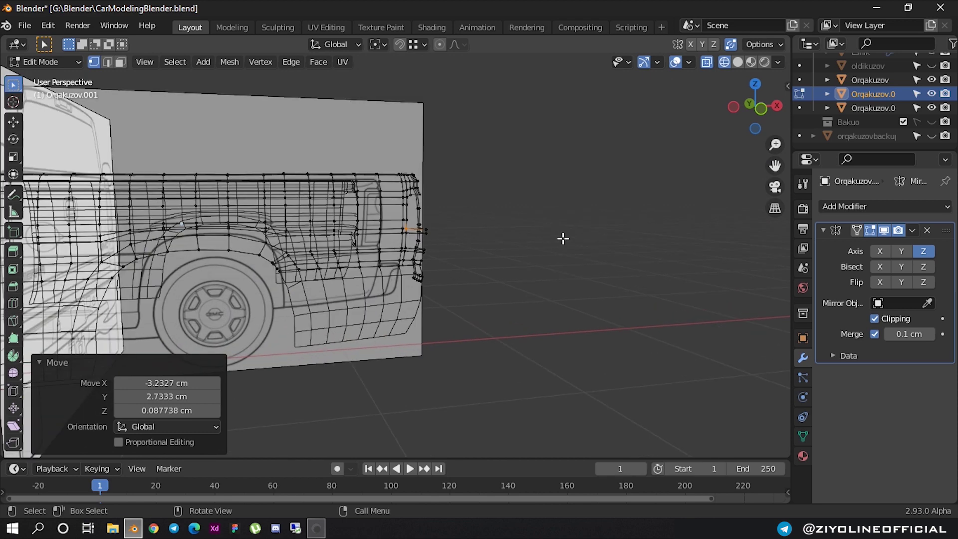
{"action": "middle_click_drag", "start_coordinate": [562, 237], "coordinate": [540, 252]}
{"action": "left_click", "coordinate": [764, 119]}
{"action": "scroll", "coordinate": [583, 245], "scroll_direction": "up", "scroll_amount": 2}
{"action": "scroll", "coordinate": [583, 246], "scroll_direction": "up", "scroll_amount": 3}
{"action": "scroll", "coordinate": [494, 241], "scroll_direction": "up", "scroll_amount": 1}
{"action": "scroll", "coordinate": [425, 239], "scroll_direction": "up", "scroll_amount": 1}
{"action": "scroll", "coordinate": [434, 200], "scroll_direction": "up", "scroll_amount": 1}
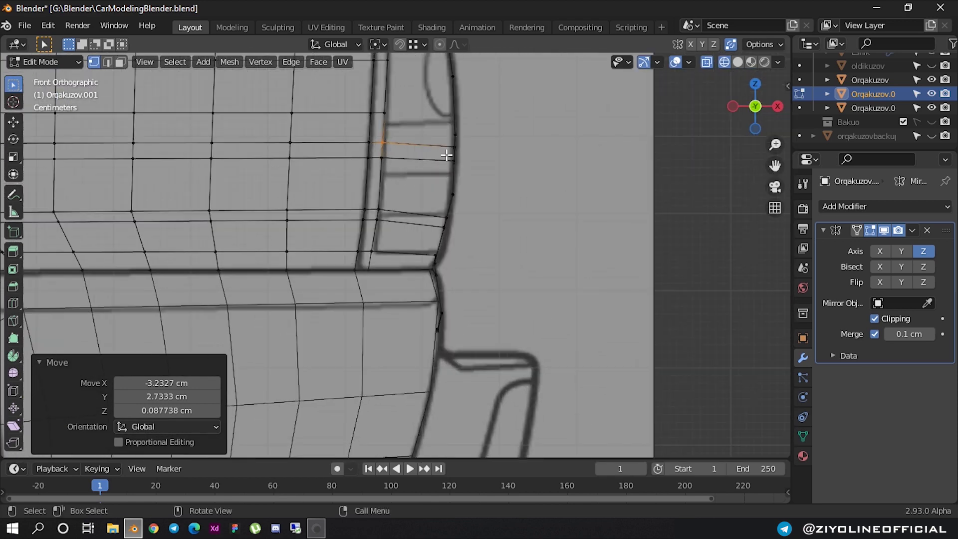
{"action": "scroll", "coordinate": [444, 157], "scroll_direction": "up", "scroll_amount": 1}
{"action": "scroll", "coordinate": [478, 164], "scroll_direction": "down", "scroll_amount": 3}
{"action": "scroll", "coordinate": [521, 170], "scroll_direction": "up", "scroll_amount": 3}
{"action": "scroll", "coordinate": [521, 170], "scroll_direction": "up", "scroll_amount": 3}
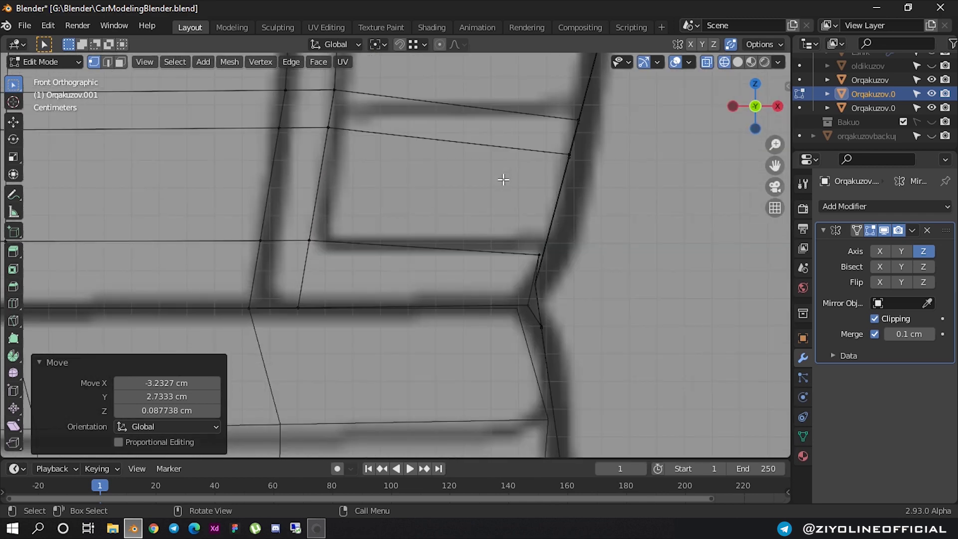
- Align the right-side frame vertices, including the upper-right one, with the reference outline
{"action": "left_click_drag", "start_coordinate": [594, 198], "coordinate": [547, 86]}
{"action": "middle_click_drag", "start_coordinate": [541, 188], "coordinate": [525, 215], "text": "shift"}
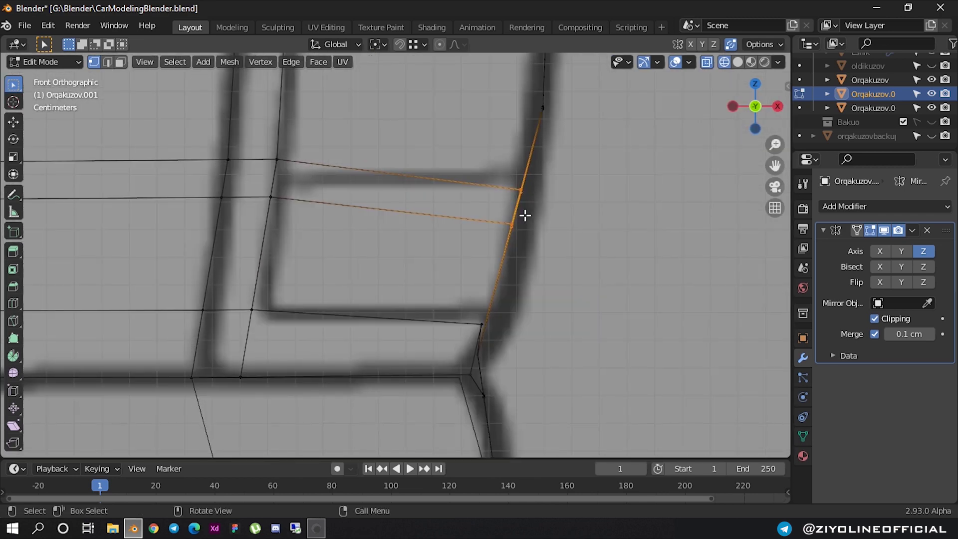
{"action": "key", "text": "g"}
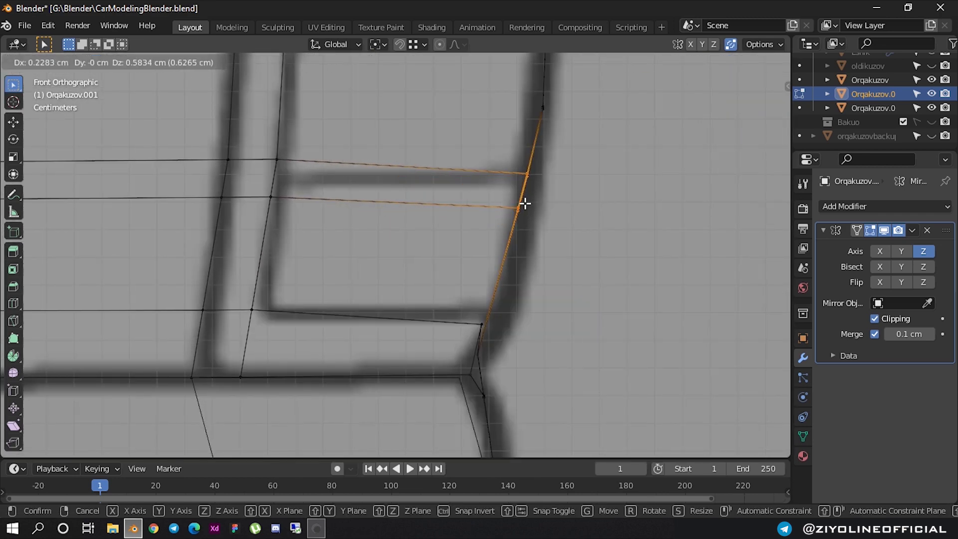
{"action": "left_click", "coordinate": [525, 205]}
{"action": "key", "text": "g"}
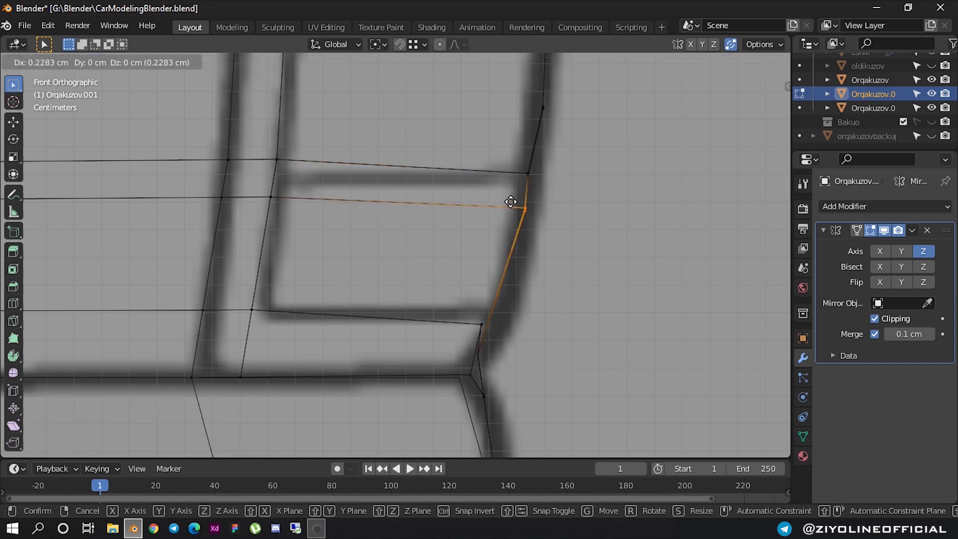
{"action": "left_click", "coordinate": [511, 201]}
{"action": "left_click", "coordinate": [523, 172]}
{"action": "key", "text": "g"}
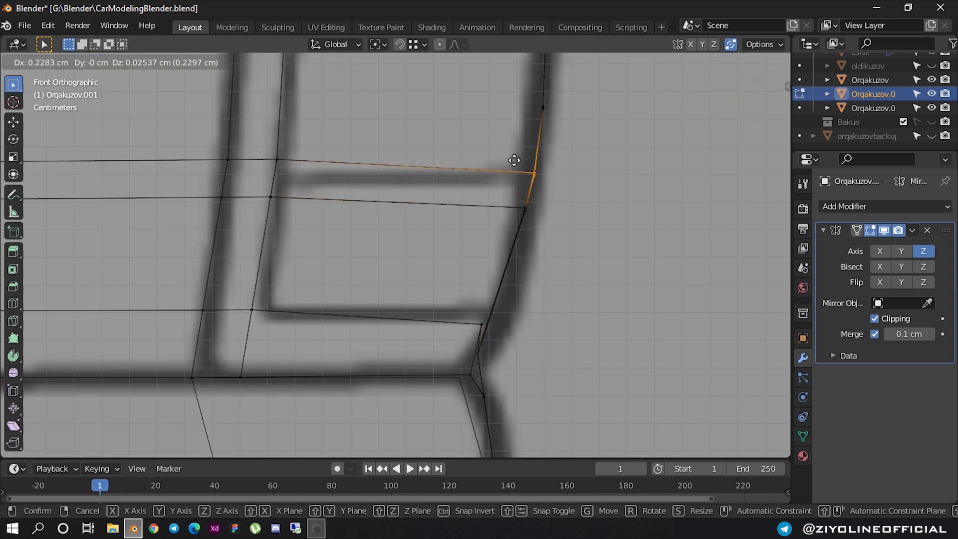
{"action": "left_click", "coordinate": [515, 160]}
- Lower the two left frame vertices and shift them along X to match the reference
{"action": "left_click", "coordinate": [277, 159]}
{"action": "left_click", "coordinate": [228, 160], "text": "shift"}
{"action": "key", "text": "g"}
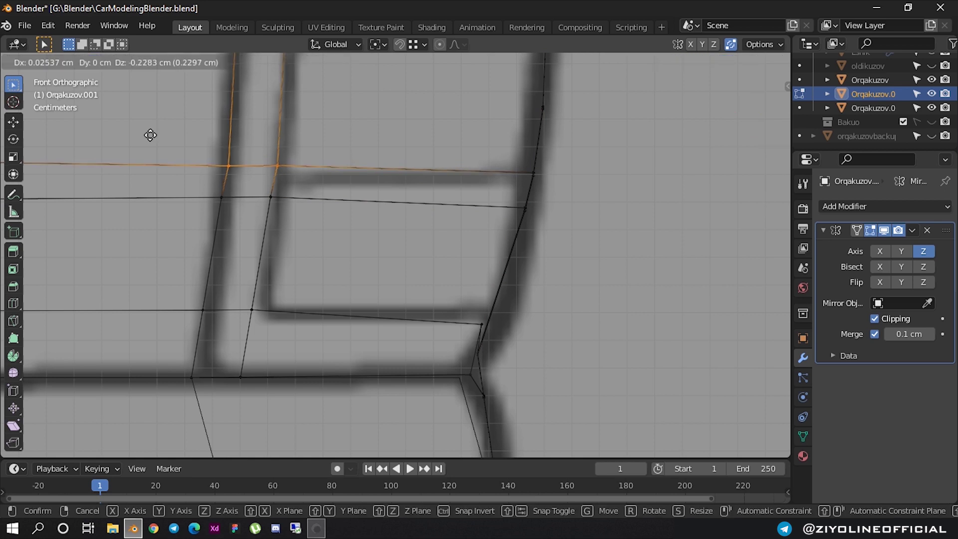
{"action": "left_click", "coordinate": [144, 137]}
{"action": "key", "text": "x"}
{"action": "left_click", "coordinate": [257, 209]}
- Lower the bottom horizontal edge loop to match the reference beside the tail light
{"action": "key", "text": "b"}
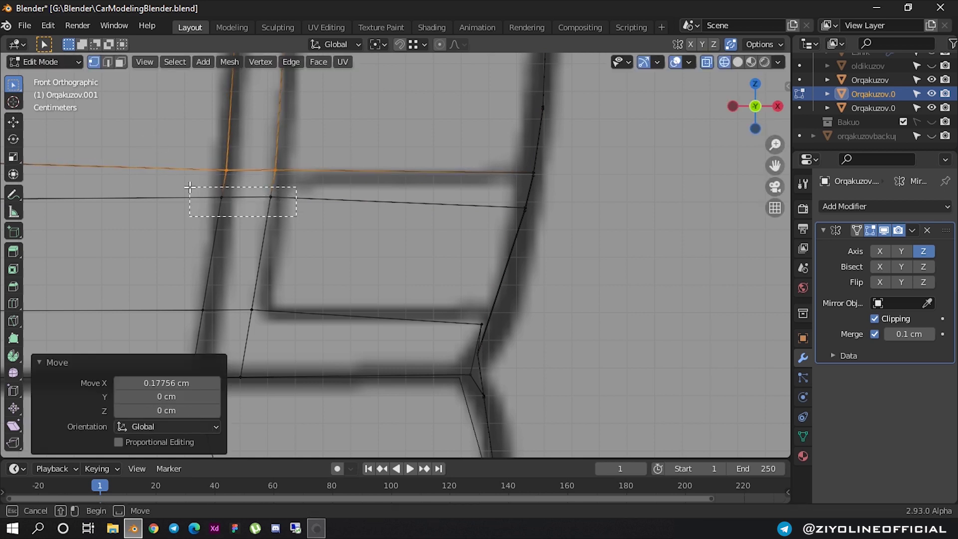
{"action": "left_click_drag", "start_coordinate": [189, 187], "coordinate": [189, 188]}
{"action": "key", "text": "g"}
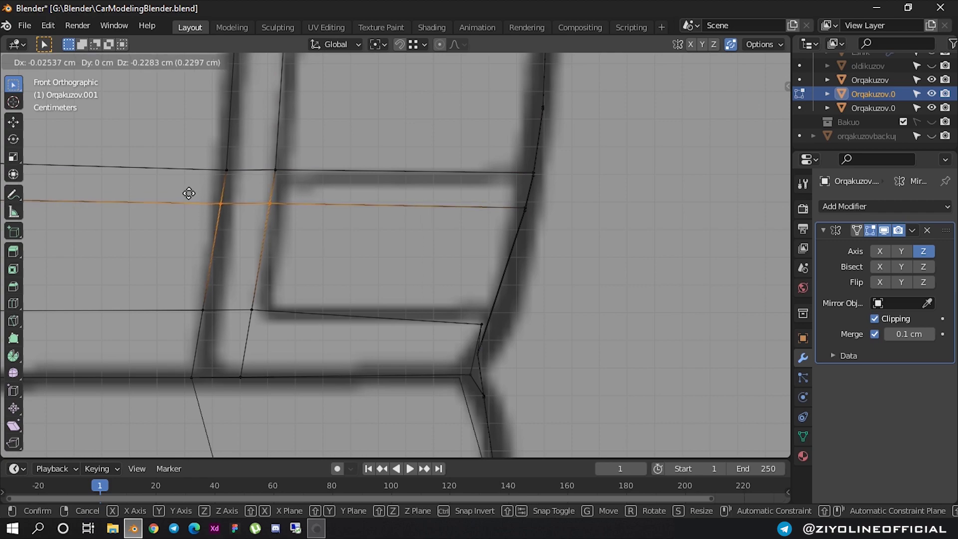
{"action": "left_click", "coordinate": [189, 193]}
{"action": "scroll", "coordinate": [540, 197], "scroll_direction": "down", "scroll_amount": 4}
{"action": "mouse_move", "coordinate": [583, 211]}
{"action": "middle_mouse_down"}
{"action": "mouse_move", "coordinate": [580, 231]}
{"action": "mouse_move", "coordinate": [470, 286]}
{"action": "mouse_move", "coordinate": [541, 292]}
{"action": "middle_mouse_up"}
{"action": "scroll", "coordinate": [541, 291], "scroll_direction": "up", "scroll_amount": 1}
{"action": "scroll", "coordinate": [561, 224], "scroll_direction": "up", "scroll_amount": 2}
{"action": "middle_click_drag", "start_coordinate": [589, 230], "coordinate": [540, 205], "text": "shift"}
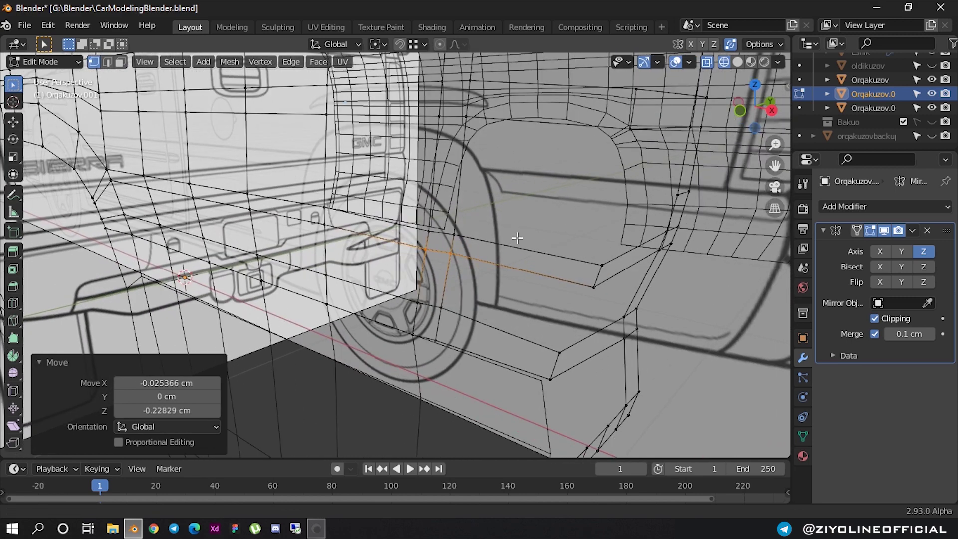
- Raise a vertex on the rear body edge slightly
{"action": "left_click", "coordinate": [545, 202]}
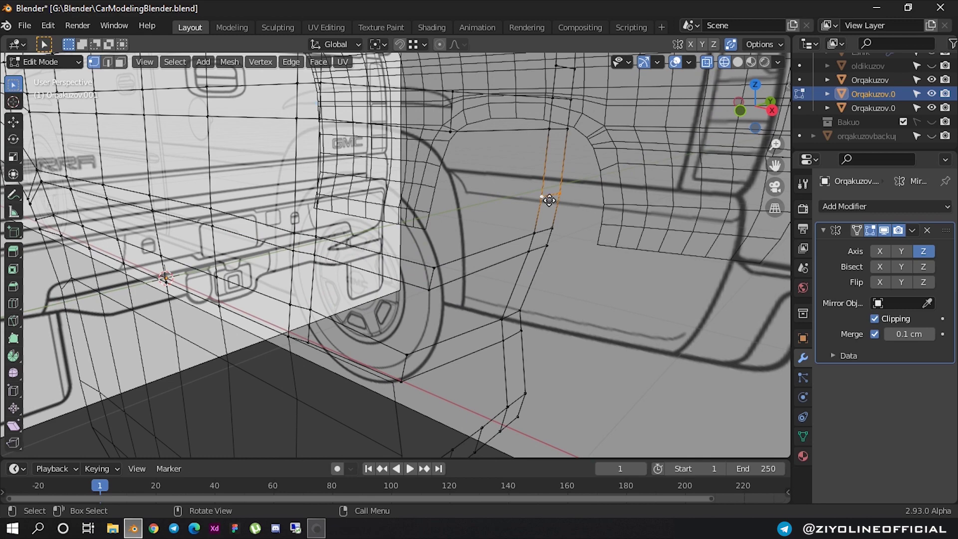
{"action": "key", "text": "g"}
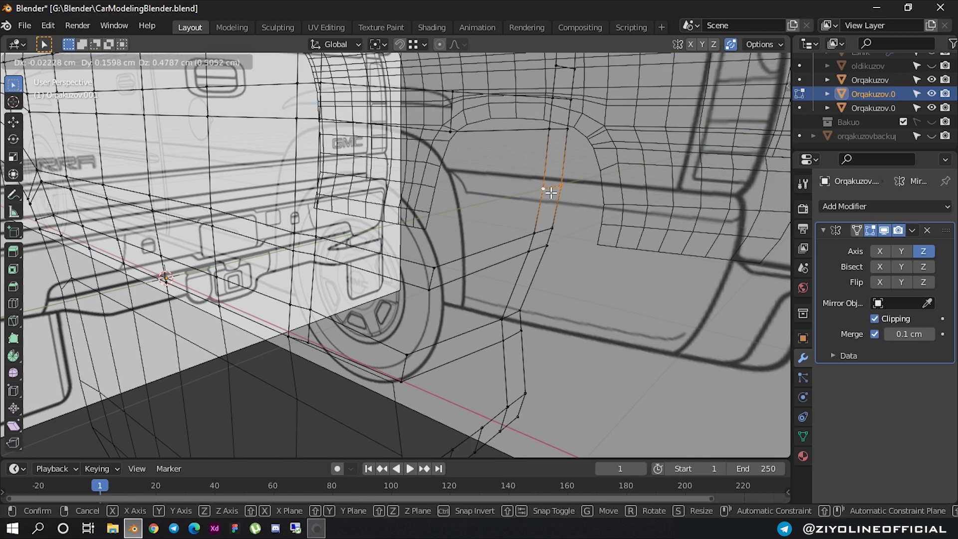
{"action": "left_click", "coordinate": [551, 192]}
{"action": "mouse_move", "coordinate": [552, 214]}
{"action": "middle_mouse_down"}
{"action": "mouse_move", "coordinate": [612, 203]}
{"action": "mouse_move", "coordinate": [423, 326]}
{"action": "middle_mouse_up"}
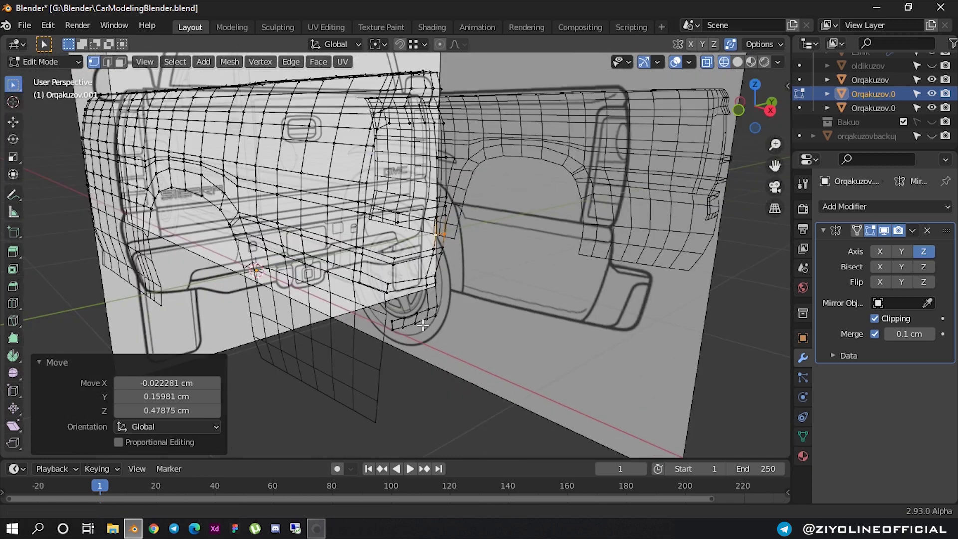
{"action": "middle_click_drag", "start_coordinate": [422, 326], "coordinate": [349, 299]}
- Check the edit from the right orthographic view, then return to Object Mode
{"action": "left_click", "coordinate": [765, 111]}
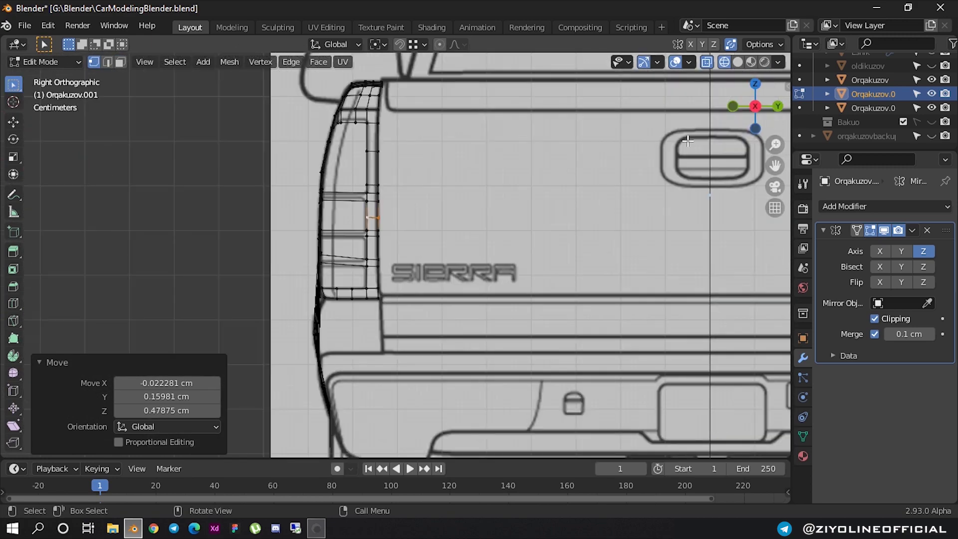
{"action": "scroll", "coordinate": [289, 306], "scroll_direction": "up", "scroll_amount": 4}
{"action": "scroll", "coordinate": [349, 259], "scroll_direction": "up", "scroll_amount": 3}
{"action": "scroll", "coordinate": [440, 223], "scroll_direction": "up", "scroll_amount": 3}
{"action": "scroll", "coordinate": [440, 223], "scroll_direction": "down", "scroll_amount": 1}
{"action": "scroll", "coordinate": [439, 224], "scroll_direction": "down", "scroll_amount": 2}
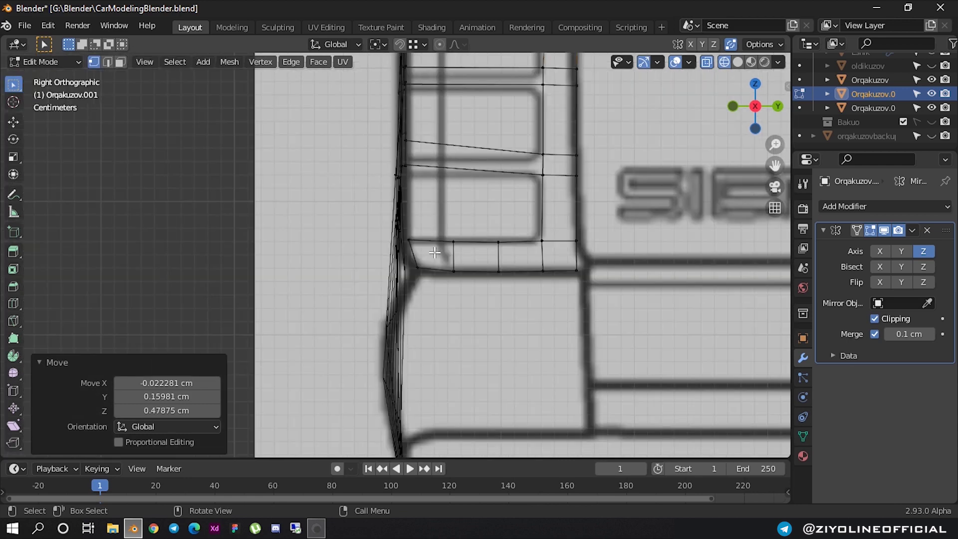
{"action": "scroll", "coordinate": [451, 228], "scroll_direction": "down", "scroll_amount": 3}
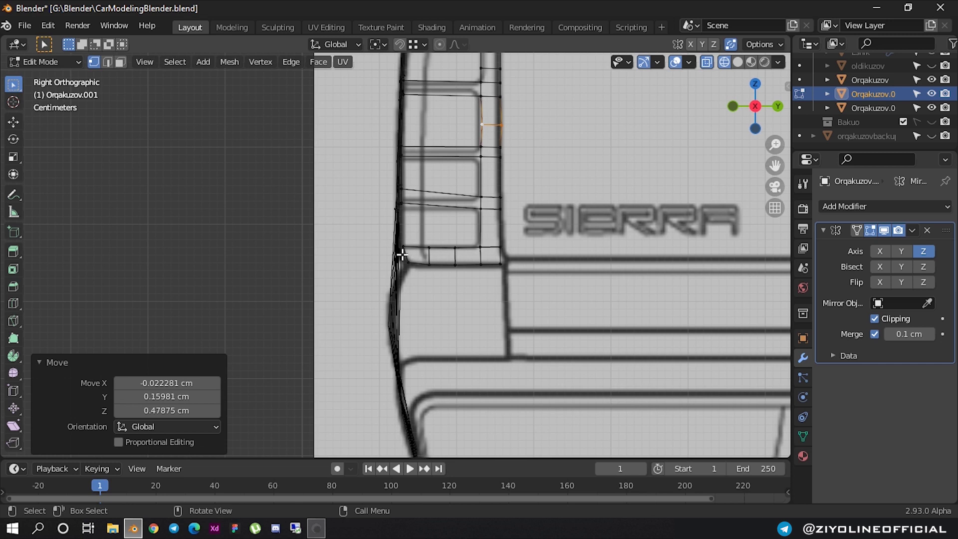
{"action": "key", "text": "Tab"}
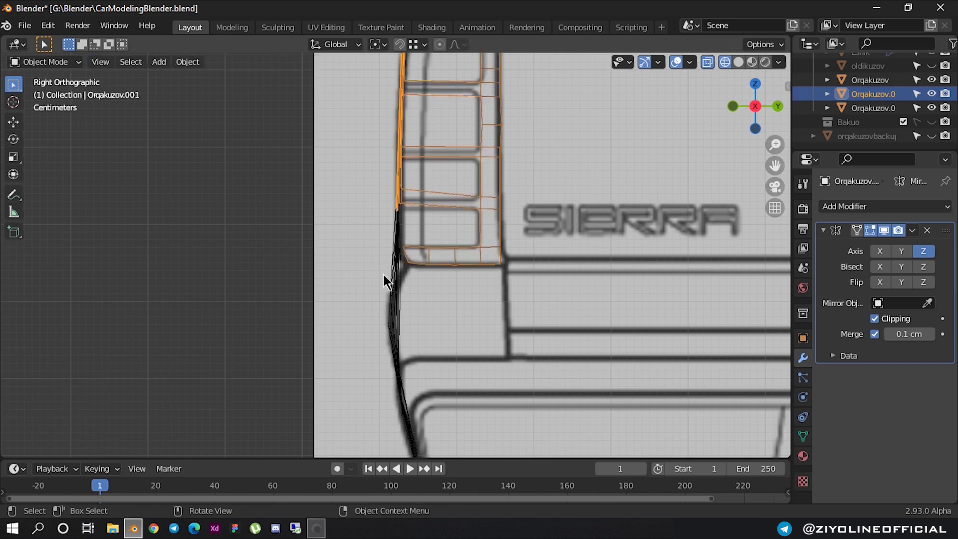
- Select the side panel mesh and frame it in the front view
{"action": "left_click", "coordinate": [393, 295]}
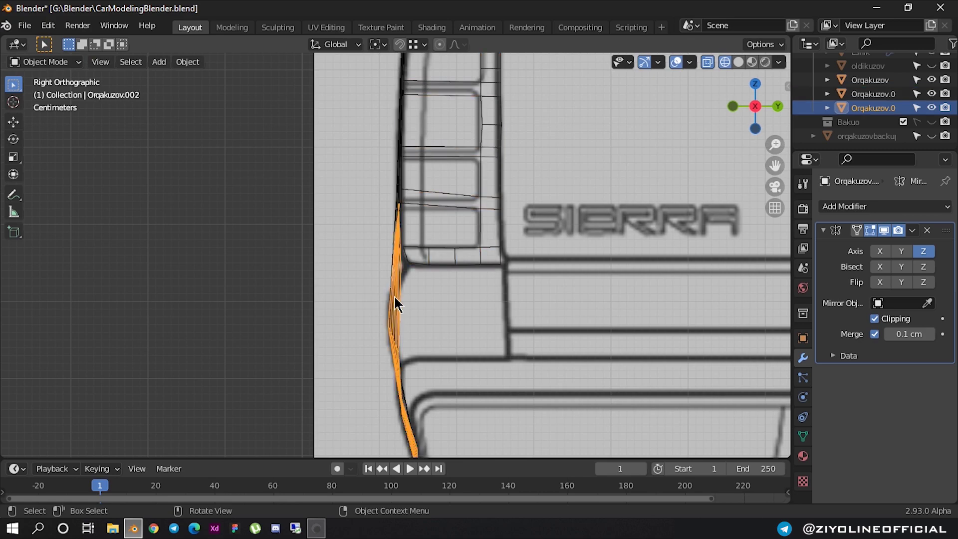
{"action": "key", "text": "KP_5"}
{"action": "mouse_move", "coordinate": [393, 295]}
{"action": "middle_mouse_down"}
{"action": "mouse_move", "coordinate": [451, 324]}
{"action": "mouse_move", "coordinate": [560, 312]}
{"action": "mouse_move", "coordinate": [550, 313]}
{"action": "mouse_move", "coordinate": [548, 190]}
{"action": "middle_mouse_up"}
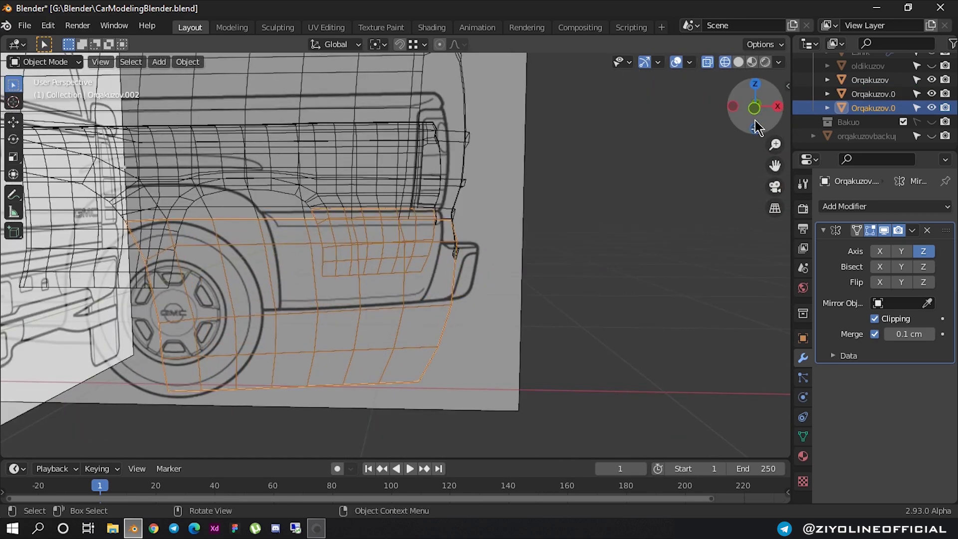
{"action": "scroll", "coordinate": [548, 185], "scroll_direction": "up", "scroll_amount": 4}
{"action": "scroll", "coordinate": [382, 224], "scroll_direction": "up", "scroll_amount": 1}
{"action": "scroll", "coordinate": [380, 215], "scroll_direction": "up", "scroll_amount": 2}
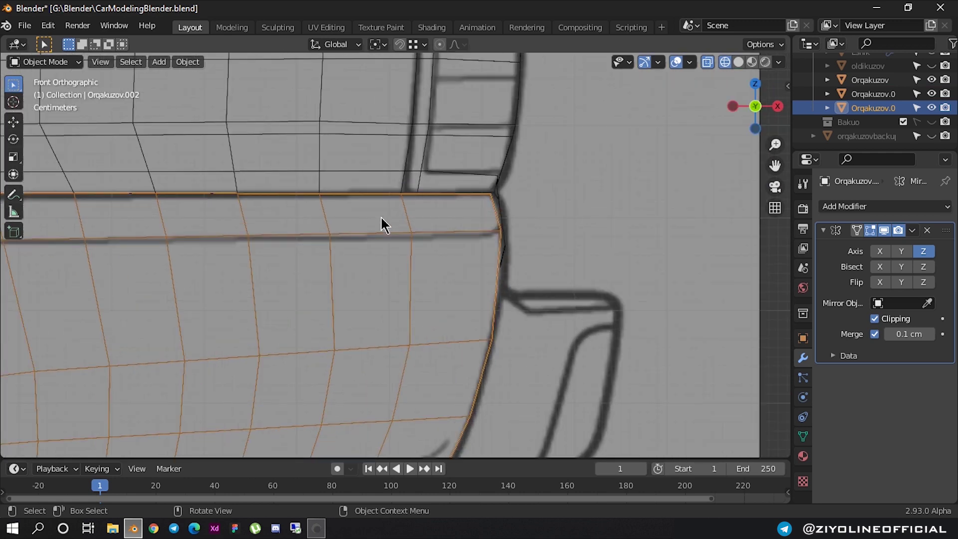
{"action": "scroll", "coordinate": [506, 219], "scroll_direction": "down", "scroll_amount": 5}
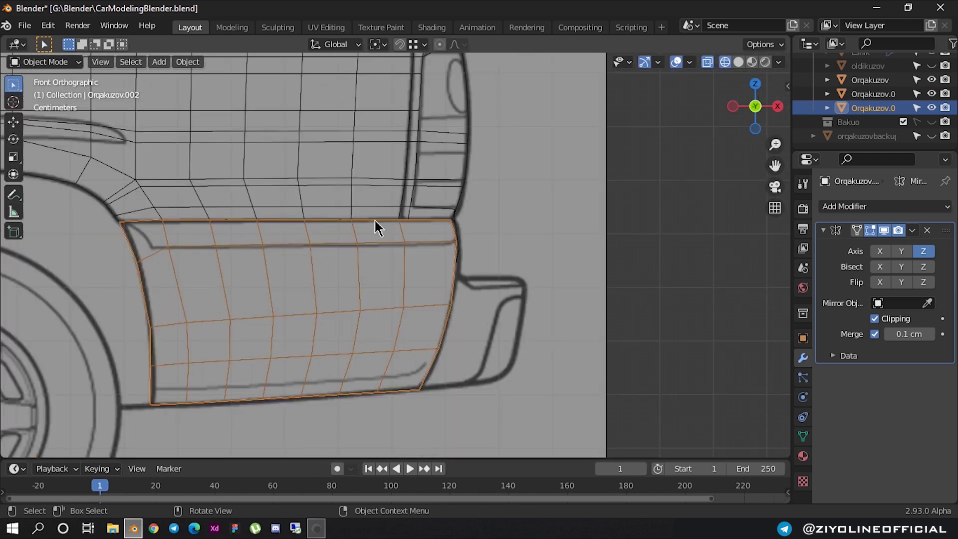
{"action": "scroll", "coordinate": [340, 207], "scroll_direction": "up", "scroll_amount": 1}
{"action": "scroll", "coordinate": [250, 215], "scroll_direction": "up", "scroll_amount": 3}
{"action": "middle_click_drag", "start_coordinate": [250, 215], "coordinate": [281, 215], "text": "shift"}
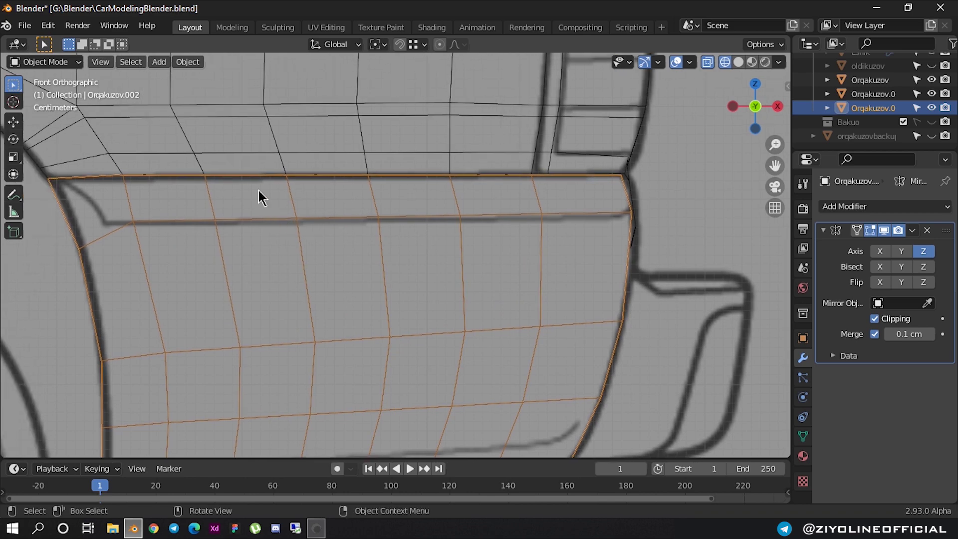
- Join the two Orqakuzov body pieces into one mesh with Ctrl+J
{"action": "left_click", "coordinate": [284, 159]}
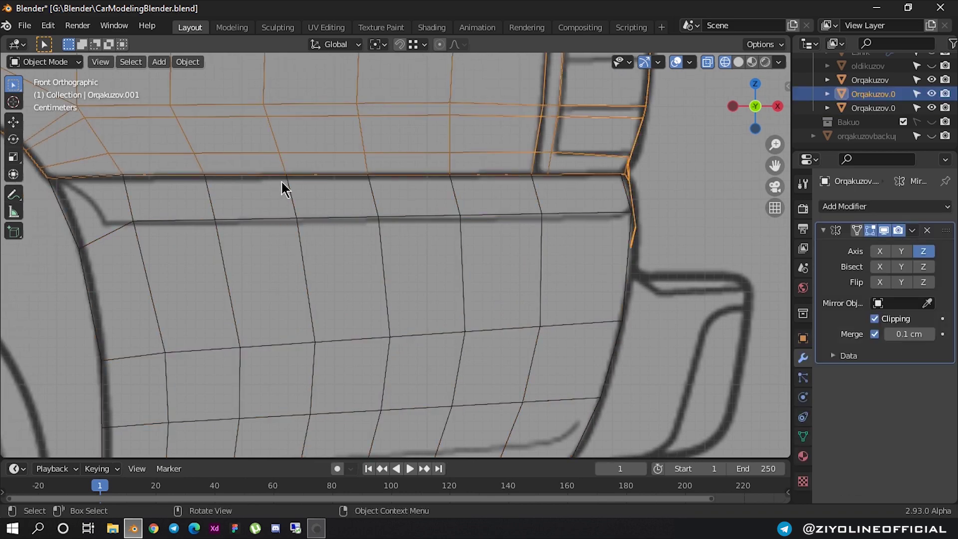
{"action": "left_click", "coordinate": [288, 190], "text": "shift"}
{"action": "key", "text": "ctrl+j"}
{"action": "left_click", "coordinate": [297, 180]}
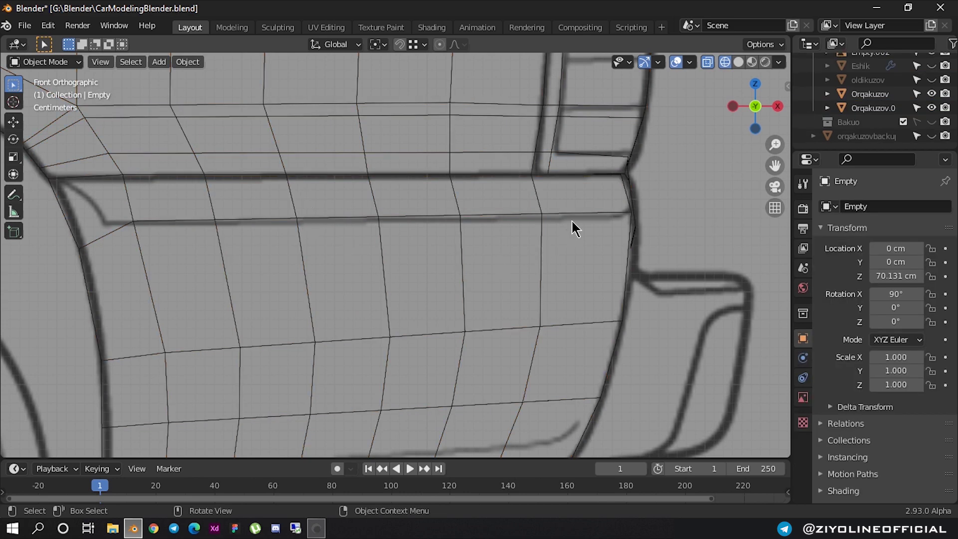
{"action": "left_click", "coordinate": [542, 214]}
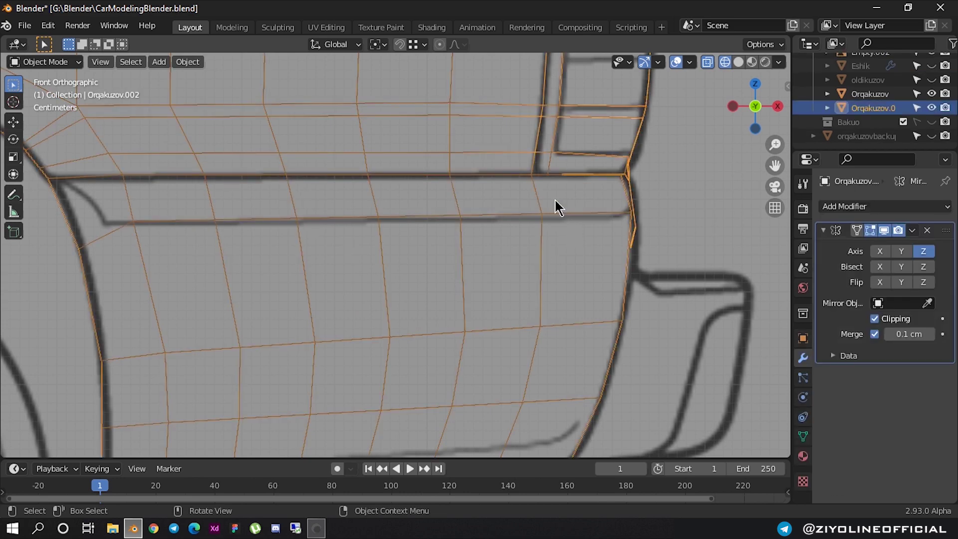
- Inspect the joined body in solid and wireframe shading, then return to Edit Mode
{"action": "scroll", "coordinate": [574, 177], "scroll_direction": "up", "scroll_amount": 3}
{"action": "scroll", "coordinate": [578, 177], "scroll_direction": "down", "scroll_amount": 5}
{"action": "mouse_move", "coordinate": [586, 169]}
{"action": "middle_mouse_down"}
{"action": "mouse_move", "coordinate": [379, 211]}
{"action": "mouse_move", "coordinate": [512, 210]}
{"action": "mouse_move", "coordinate": [427, 214]}
{"action": "middle_mouse_up"}
{"action": "left_click", "coordinate": [738, 62]}
{"action": "mouse_move", "coordinate": [623, 134]}
{"action": "middle_mouse_down"}
{"action": "mouse_move", "coordinate": [478, 219]}
{"action": "mouse_move", "coordinate": [450, 226]}
{"action": "mouse_move", "coordinate": [514, 216]}
{"action": "mouse_move", "coordinate": [493, 189]}
{"action": "mouse_move", "coordinate": [523, 220]}
{"action": "middle_mouse_up"}
{"action": "scroll", "coordinate": [464, 247], "scroll_direction": "up", "scroll_amount": 4}
{"action": "scroll", "coordinate": [657, 194], "scroll_direction": "up", "scroll_amount": 2}
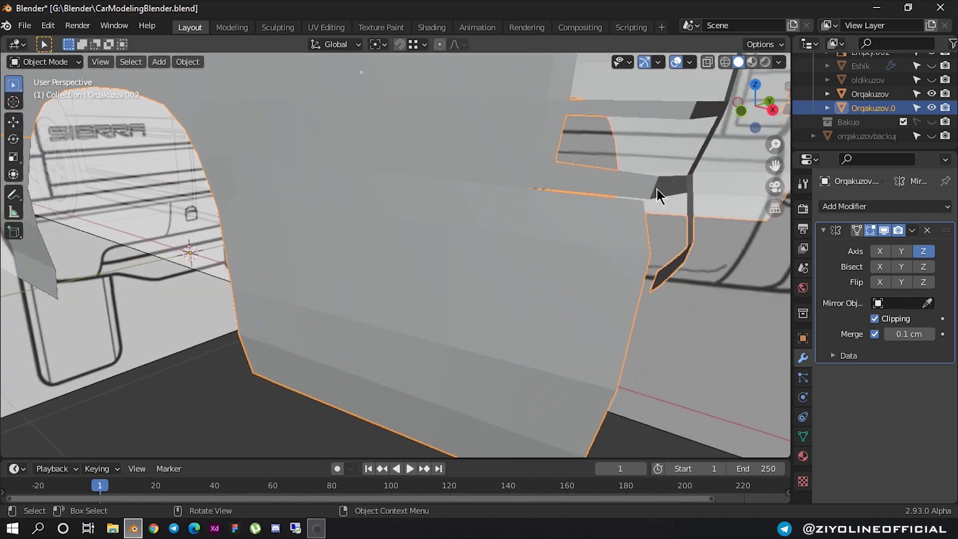
{"action": "left_click", "coordinate": [725, 61]}
{"action": "left_click", "coordinate": [741, 113]}
{"action": "scroll", "coordinate": [620, 148], "scroll_direction": "up", "scroll_amount": 3}
{"action": "scroll", "coordinate": [607, 151], "scroll_direction": "down", "scroll_amount": 5}
{"action": "mouse_move", "coordinate": [607, 152]}
{"action": "middle_mouse_down"}
{"action": "mouse_move", "coordinate": [558, 215]}
{"action": "mouse_move", "coordinate": [527, 228]}
{"action": "mouse_move", "coordinate": [668, 118]}
{"action": "middle_mouse_up"}
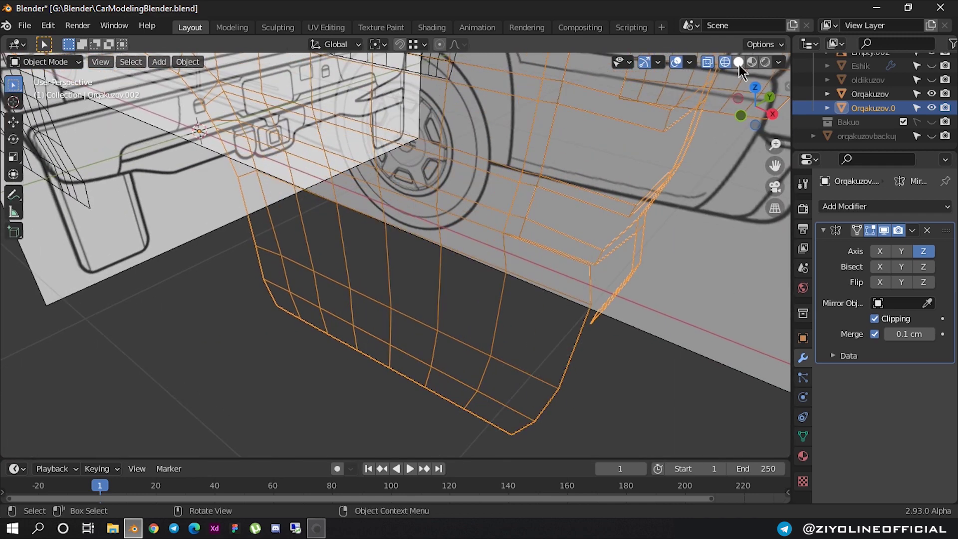
{"action": "left_click", "coordinate": [739, 65]}
{"action": "scroll", "coordinate": [629, 240], "scroll_direction": "up", "scroll_amount": 3}
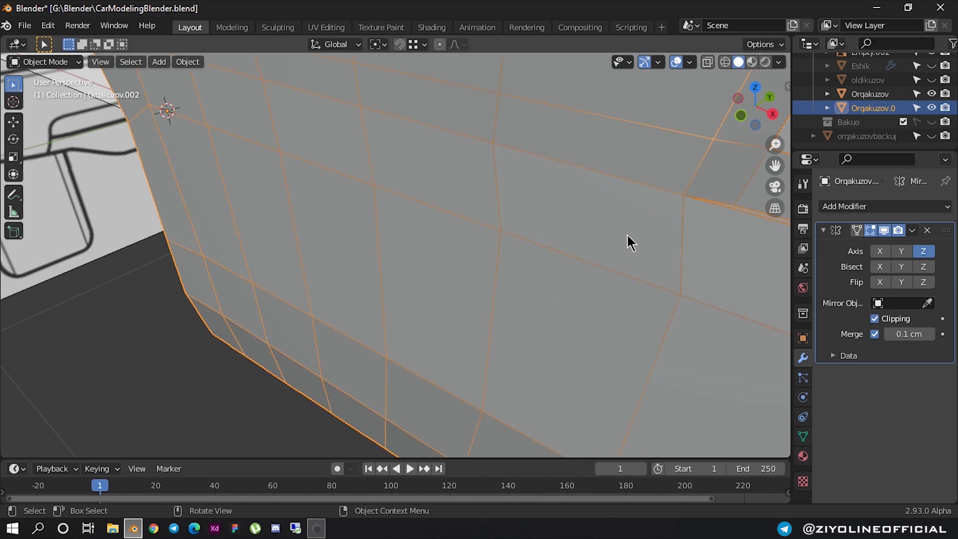
{"action": "key", "text": "Tab"}
{"action": "scroll", "coordinate": [623, 231], "scroll_direction": "down", "scroll_amount": 3}
- Add a vertical loop cut across the rear body panel
{"action": "middle_click_drag", "start_coordinate": [652, 229], "coordinate": [516, 217]}
{"action": "scroll", "coordinate": [517, 217], "scroll_direction": "up", "scroll_amount": 4}
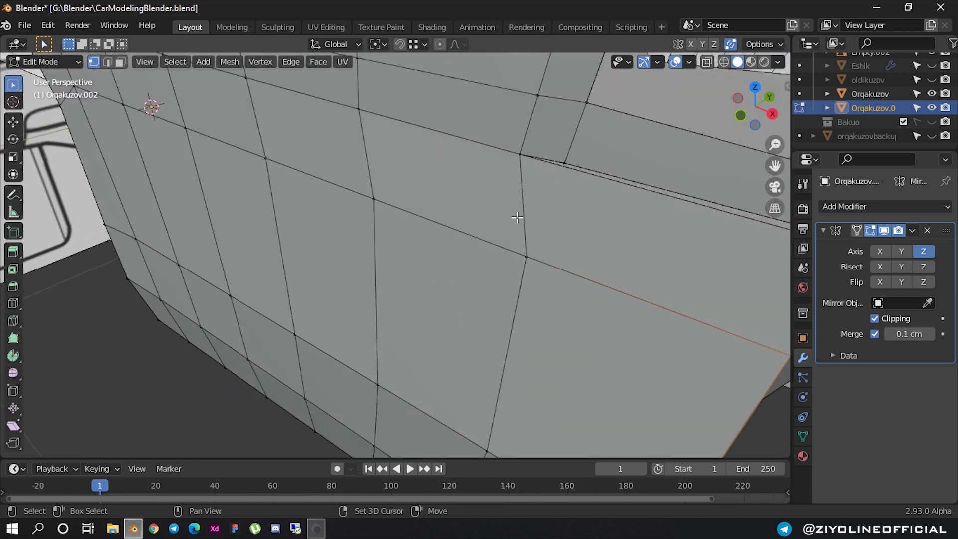
{"action": "scroll", "coordinate": [400, 188], "scroll_direction": "down", "scroll_amount": 3}
{"action": "middle_click_drag", "start_coordinate": [399, 188], "coordinate": [413, 175]}
{"action": "key", "text": "ctrl+r"}
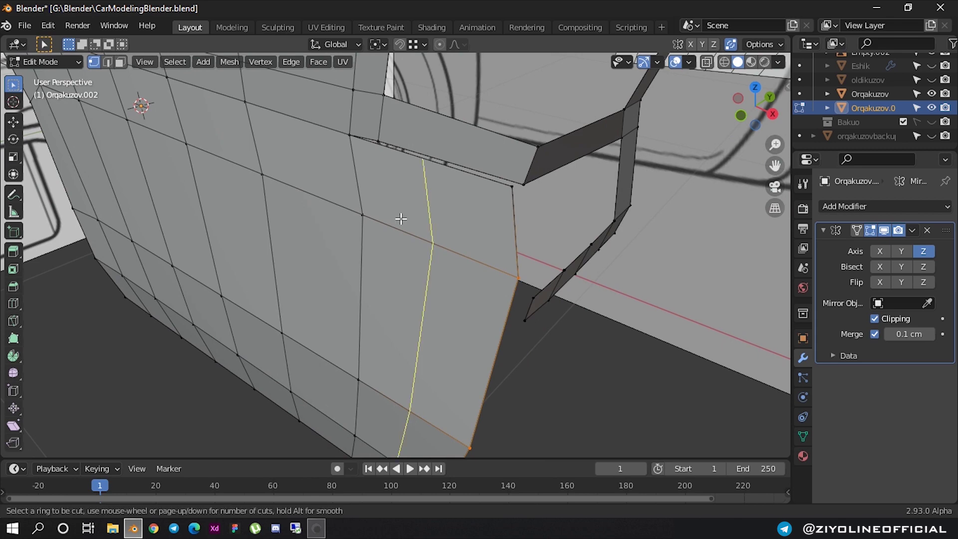
{"action": "left_click", "coordinate": [401, 218]}
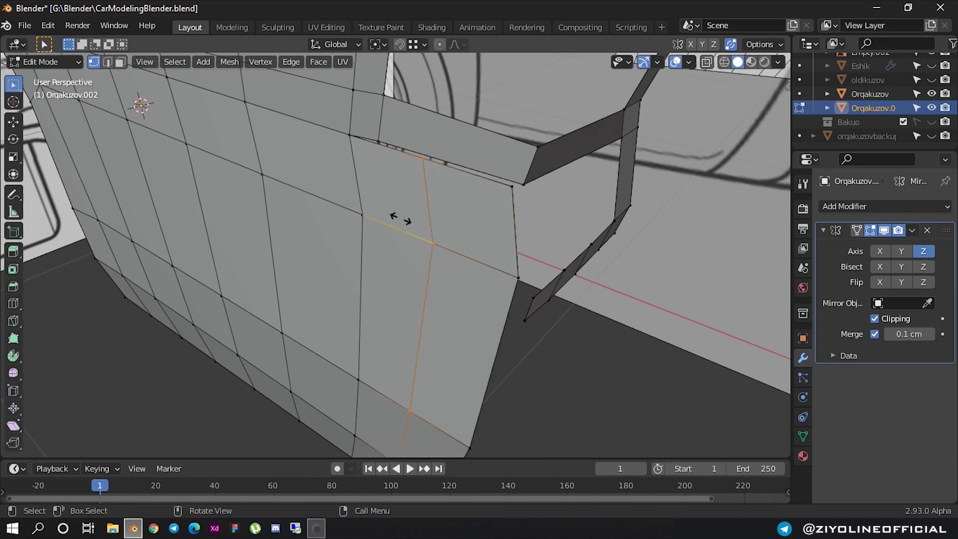
{"action": "left_click", "coordinate": [355, 210]}
- Move a corner vertex into line with the thin back strip
{"action": "scroll", "coordinate": [377, 94], "scroll_direction": "up", "scroll_amount": 3}
{"action": "scroll", "coordinate": [424, 261], "scroll_direction": "up", "scroll_amount": 2}
{"action": "mouse_move", "coordinate": [424, 261]}
{"action": "middle_mouse_down", "text": "shift"}
{"action": "mouse_move", "coordinate": [432, 325]}
{"action": "mouse_move", "coordinate": [428, 241]}
{"action": "middle_mouse_up", "text": "shift"}
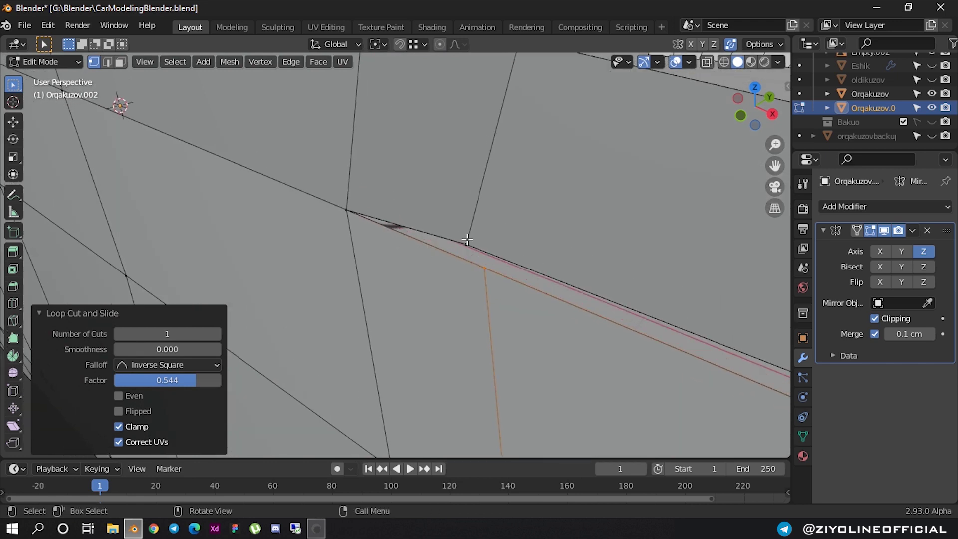
{"action": "scroll", "coordinate": [468, 254], "scroll_direction": "up", "scroll_amount": 2}
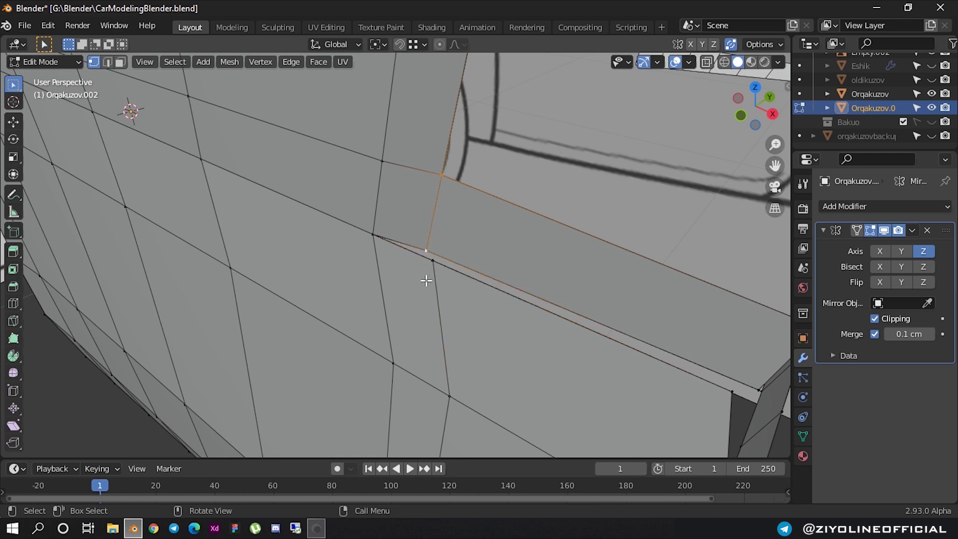
{"action": "key", "text": "g"}
{"action": "left_click", "coordinate": [432, 266]}
- Reposition the strip's edge corner vertex against the side panel's rear edge
{"action": "scroll", "coordinate": [432, 268], "scroll_direction": "down", "scroll_amount": 3}
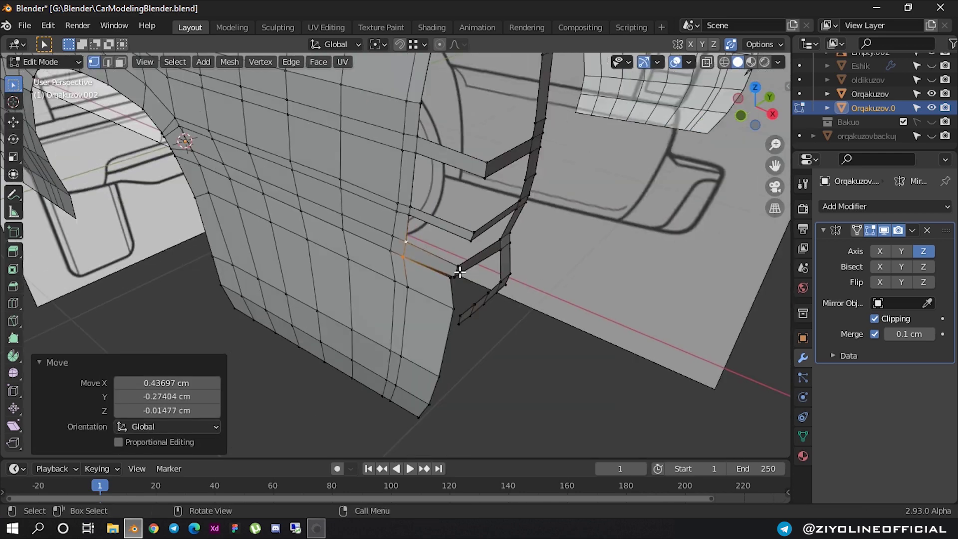
{"action": "mouse_move", "coordinate": [432, 268]}
{"action": "middle_mouse_down"}
{"action": "mouse_move", "coordinate": [479, 163]}
{"action": "mouse_move", "coordinate": [445, 211]}
{"action": "middle_mouse_up"}
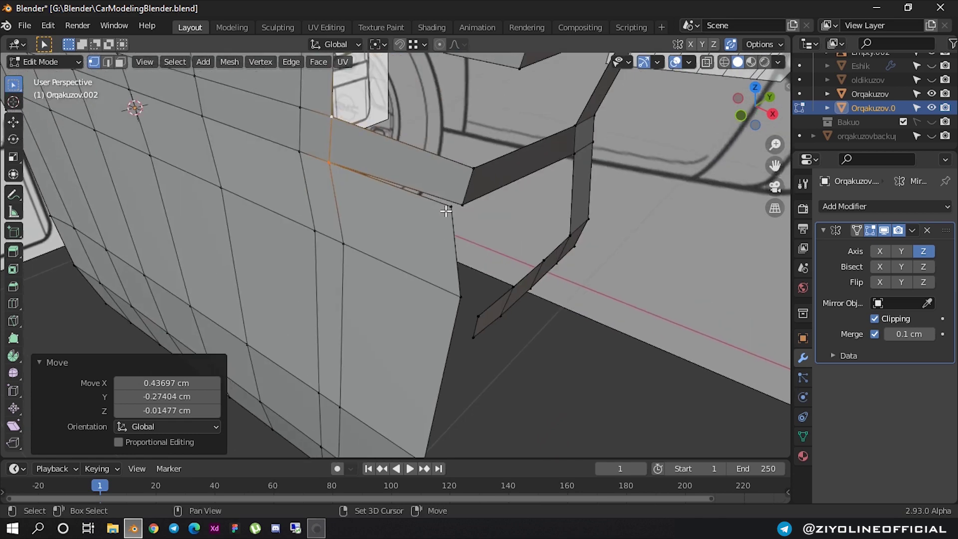
{"action": "left_click", "coordinate": [469, 174]}
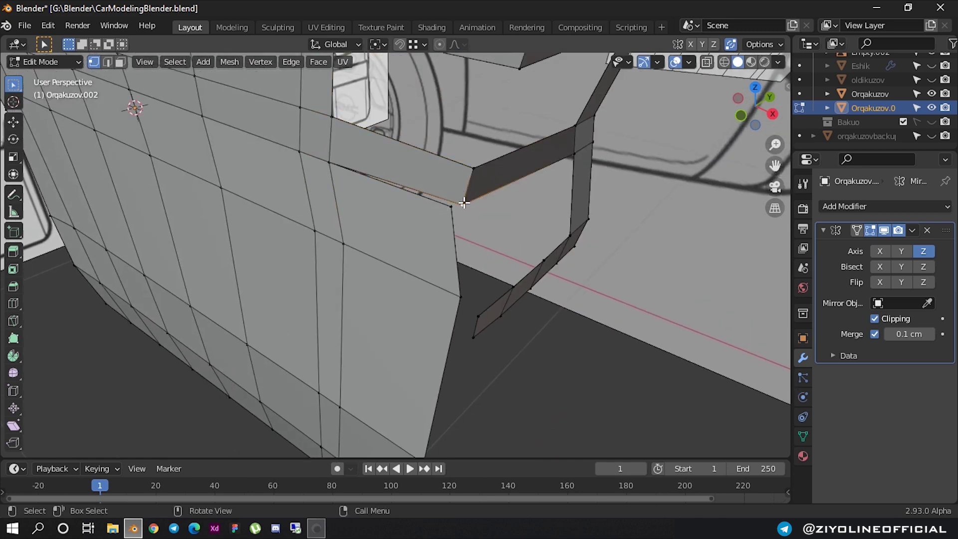
{"action": "key", "text": "g"}
{"action": "left_click", "coordinate": [453, 199]}
{"action": "key", "text": "ctrl+z"}
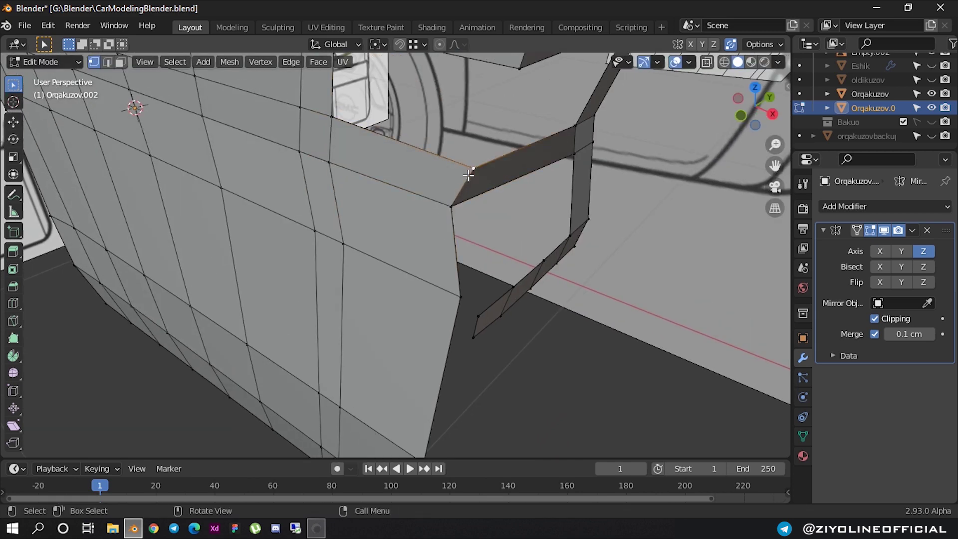
{"action": "key", "text": "g"}
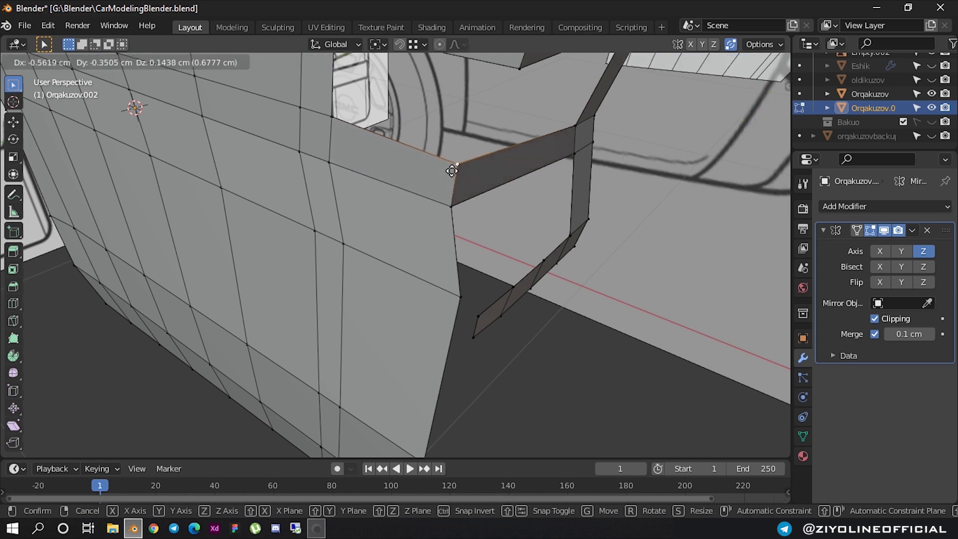
{"action": "left_click", "coordinate": [451, 171]}
{"action": "mouse_move", "coordinate": [466, 182]}
{"action": "middle_mouse_down"}
{"action": "mouse_move", "coordinate": [469, 231]}
{"action": "mouse_move", "coordinate": [432, 203]}
{"action": "middle_mouse_up"}
{"action": "mouse_move", "coordinate": [505, 215]}
{"action": "middle_mouse_down"}
{"action": "mouse_move", "coordinate": [481, 214]}
{"action": "mouse_move", "coordinate": [519, 220]}
{"action": "mouse_move", "coordinate": [449, 222]}
{"action": "middle_mouse_up"}
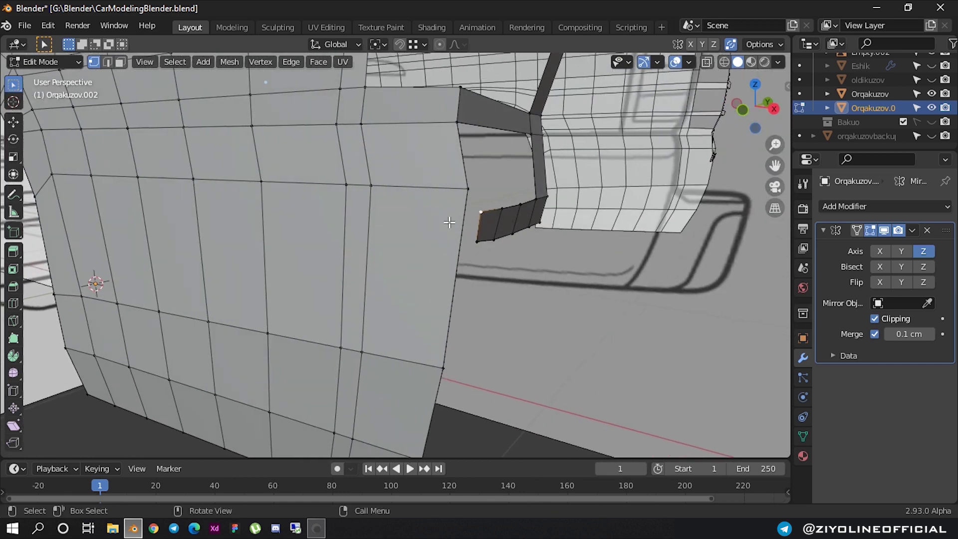
- Add two horizontal loop cuts across the rear side panel
{"action": "key", "text": "ctrl+r"}
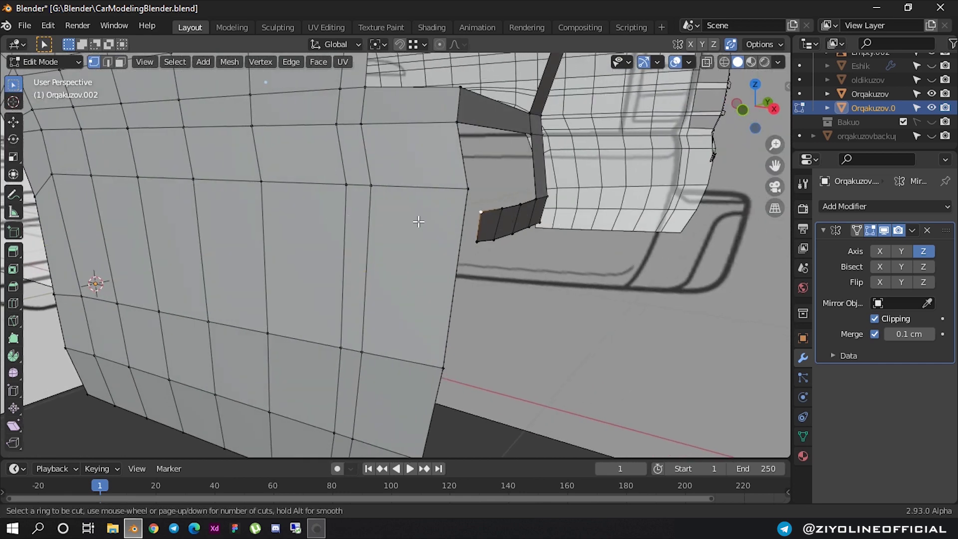
{"action": "left_click", "coordinate": [379, 249]}
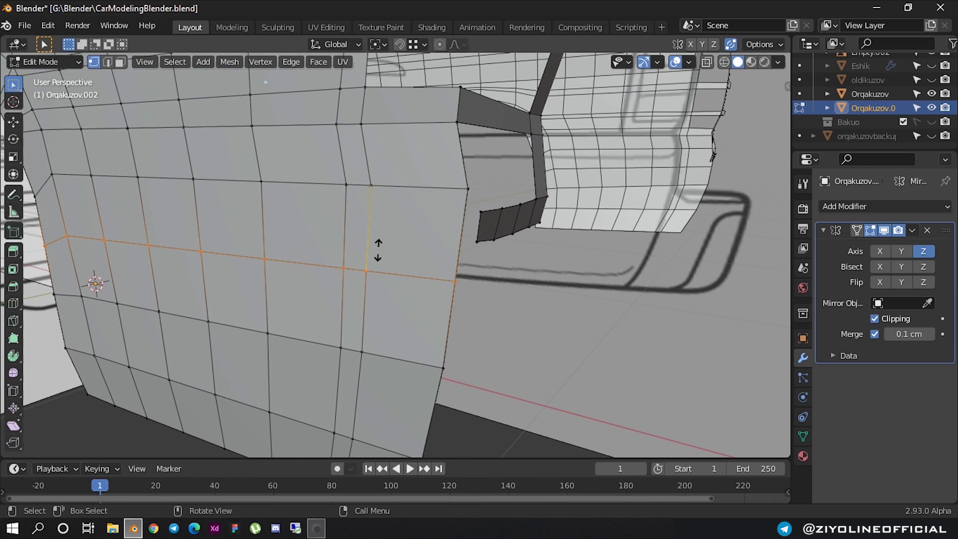
{"action": "left_click", "coordinate": [377, 190]}
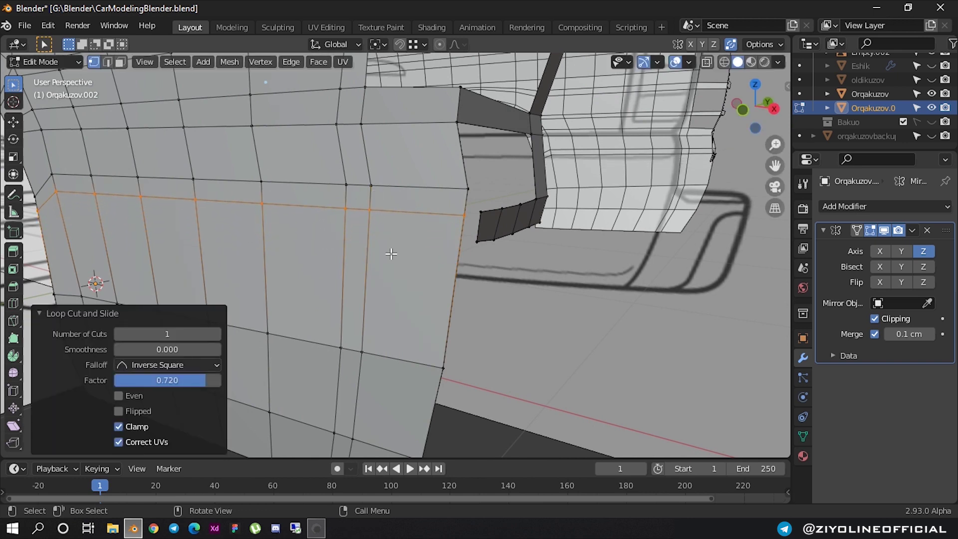
{"action": "key", "text": "ctrl+r"}
{"action": "left_click", "coordinate": [391, 259]}
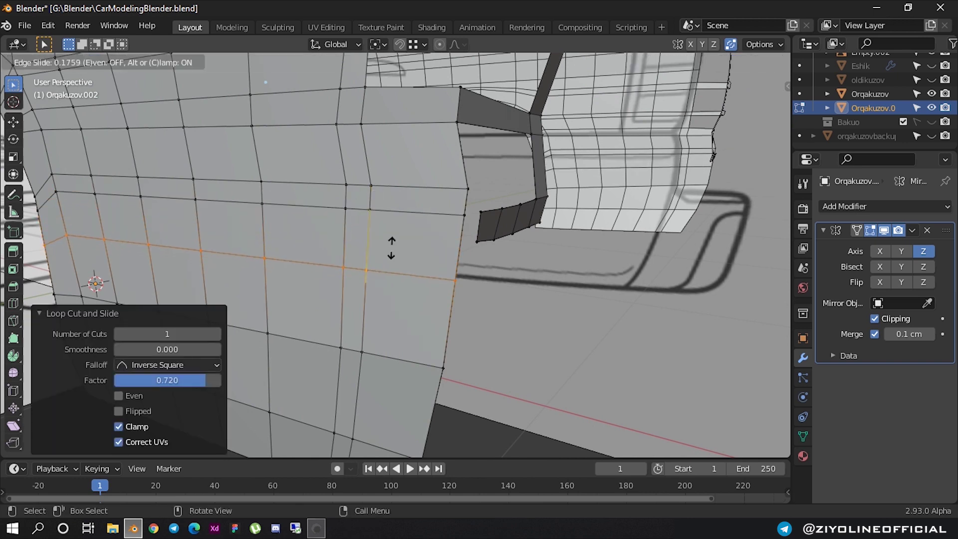
{"action": "left_click", "coordinate": [391, 214]}
{"action": "mouse_move", "coordinate": [391, 214]}
{"action": "middle_mouse_down"}
{"action": "mouse_move", "coordinate": [475, 239]}
{"action": "mouse_move", "coordinate": [402, 228]}
{"action": "middle_mouse_up"}
{"action": "scroll", "coordinate": [427, 237], "scroll_direction": "down", "scroll_amount": 3}
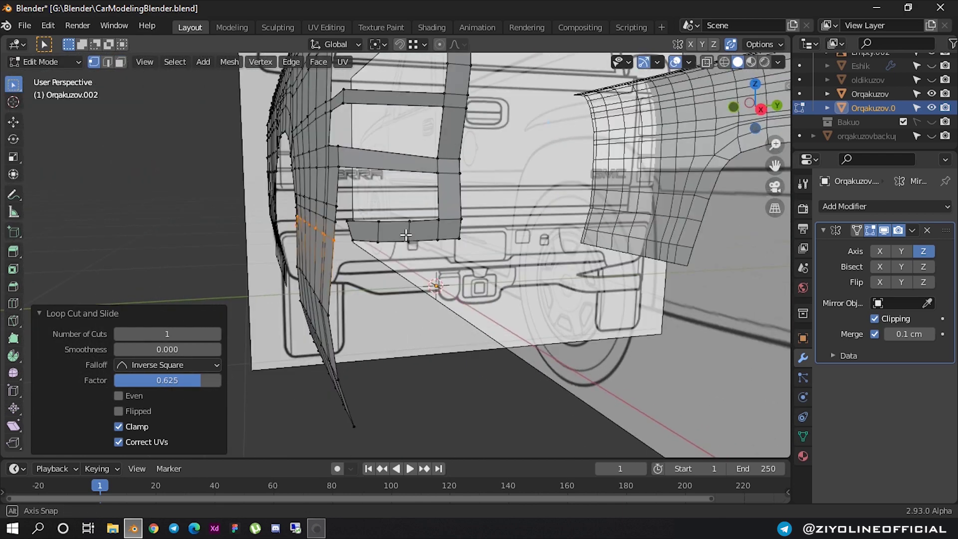
{"action": "scroll", "coordinate": [378, 206], "scroll_direction": "up", "scroll_amount": 3}
{"action": "scroll", "coordinate": [378, 206], "scroll_direction": "up", "scroll_amount": 2}
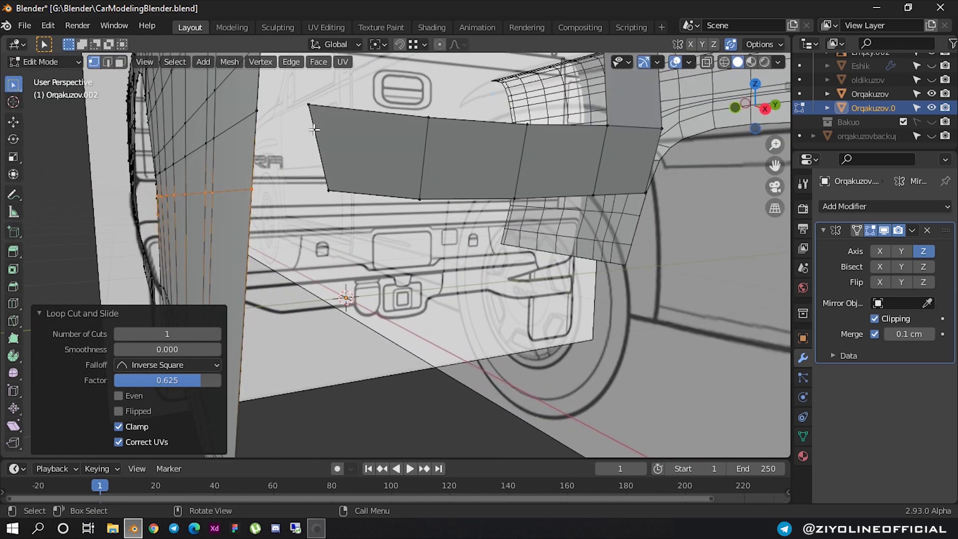
- Extend the back panel's left end so its top and bottom corners meet the side body
{"action": "left_click", "coordinate": [310, 111]}
{"action": "key", "text": "h"}
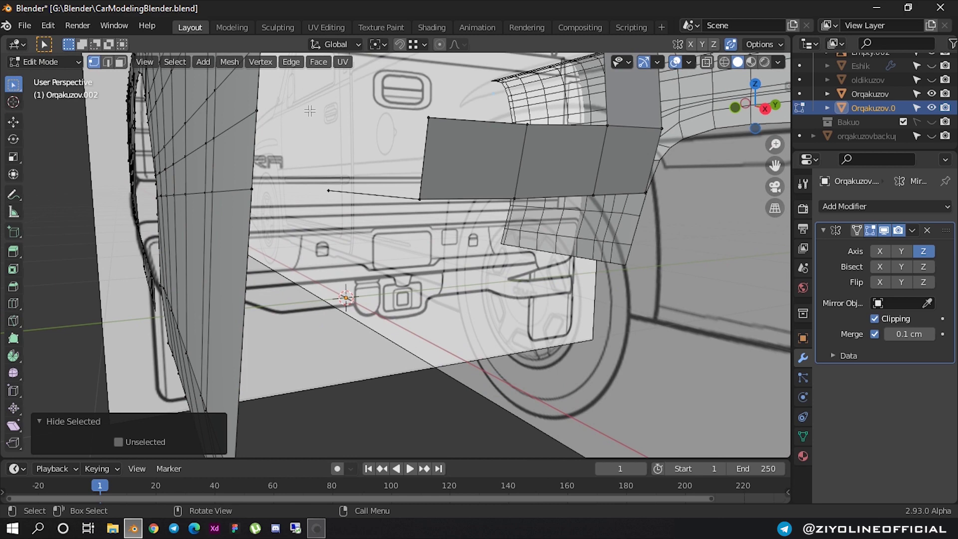
{"action": "right_click", "coordinate": [310, 111], "text": "ctrl"}
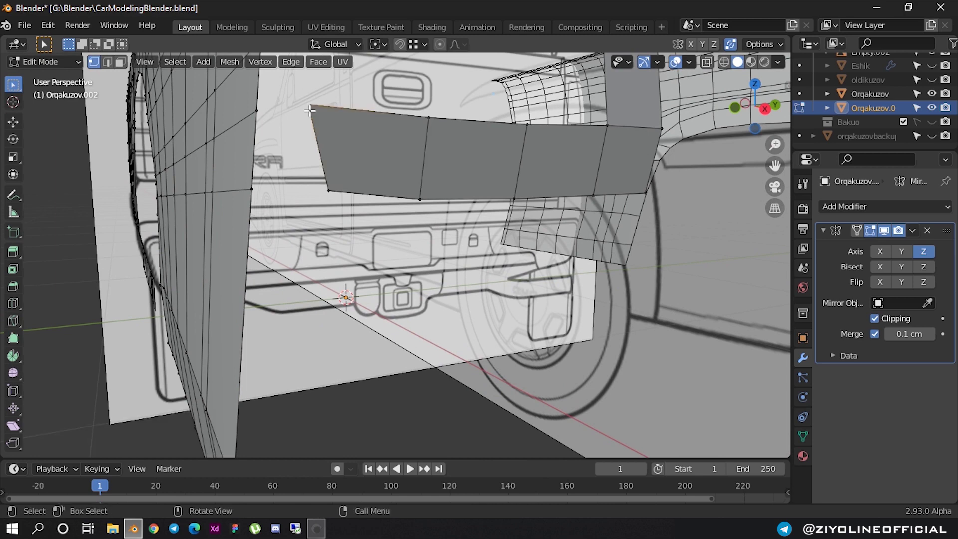
{"action": "left_click_drag", "start_coordinate": [310, 110], "coordinate": [256, 111]}
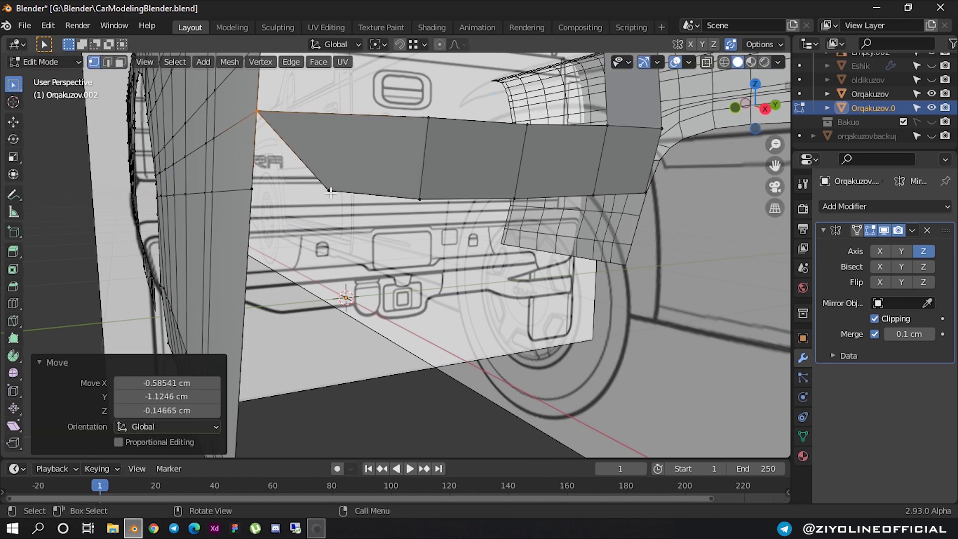
{"action": "left_click_drag", "start_coordinate": [330, 192], "coordinate": [263, 190]}
{"action": "middle_click_drag", "start_coordinate": [319, 196], "coordinate": [387, 263]}
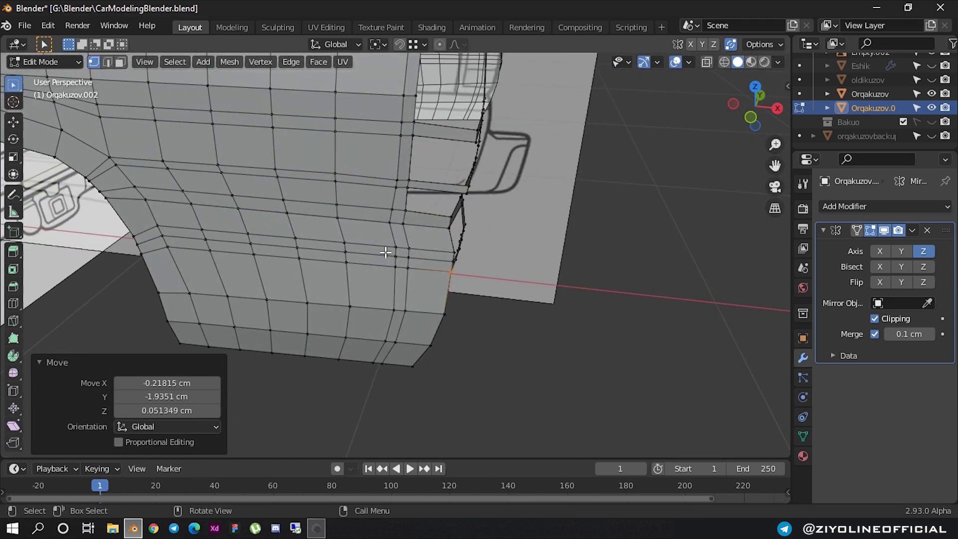
- In front ortho view, snap a wheel-arch vertex onto its neighbour and merge vertices by distance
{"action": "left_click", "coordinate": [750, 118]}
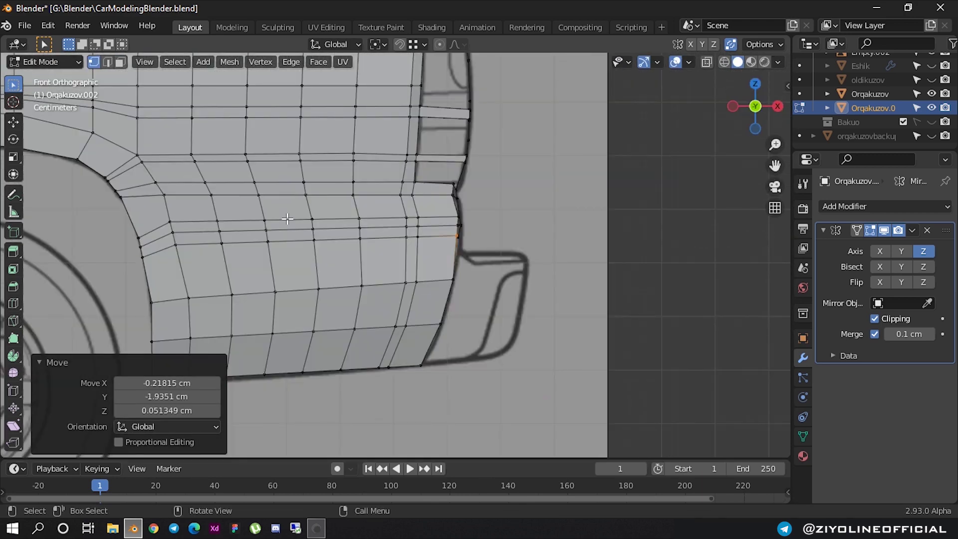
{"action": "scroll", "coordinate": [140, 203], "scroll_direction": "up", "scroll_amount": 1}
{"action": "middle_click_drag", "start_coordinate": [158, 198], "coordinate": [314, 181], "text": "shift"}
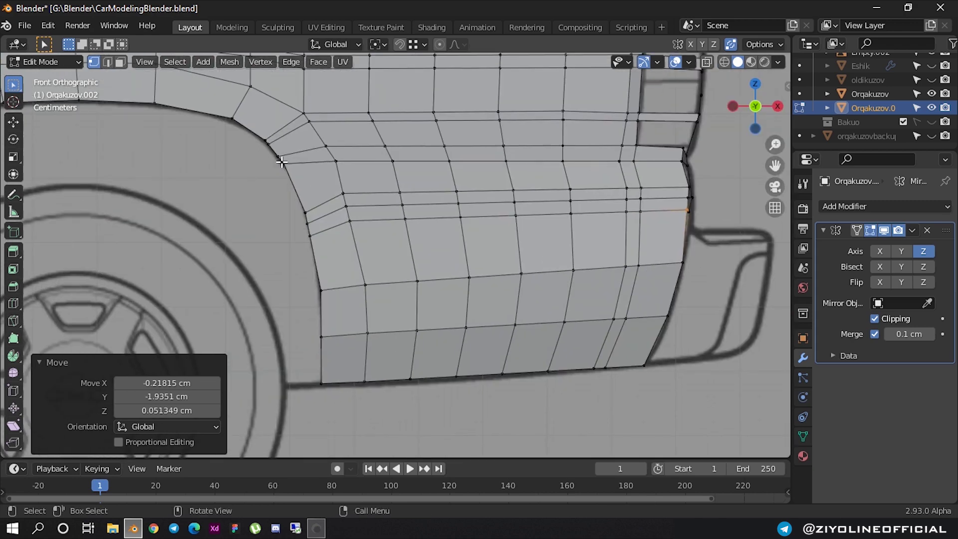
{"action": "left_click", "coordinate": [282, 163]}
{"action": "scroll", "coordinate": [282, 162], "scroll_direction": "up", "scroll_amount": 2}
{"action": "key", "text": "g"}
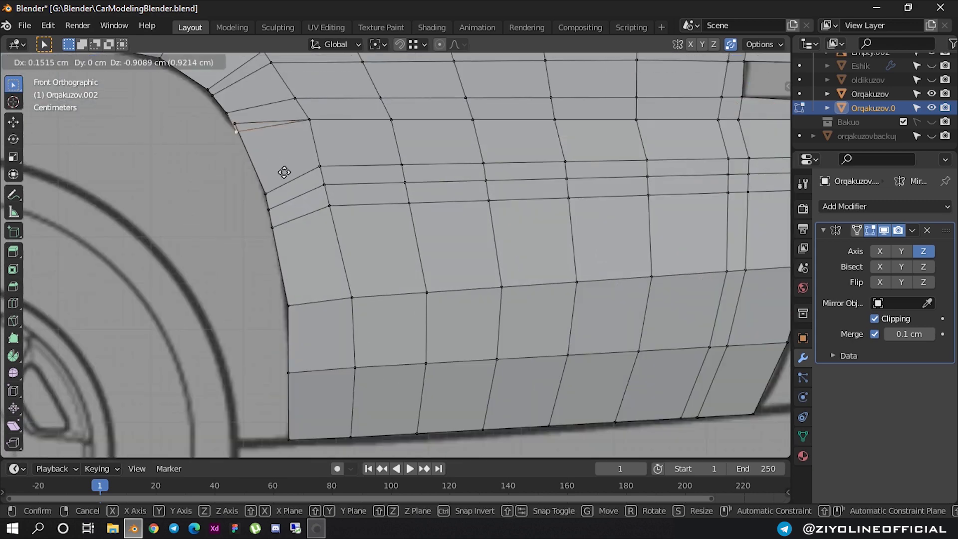
{"action": "left_click", "coordinate": [258, 151]}
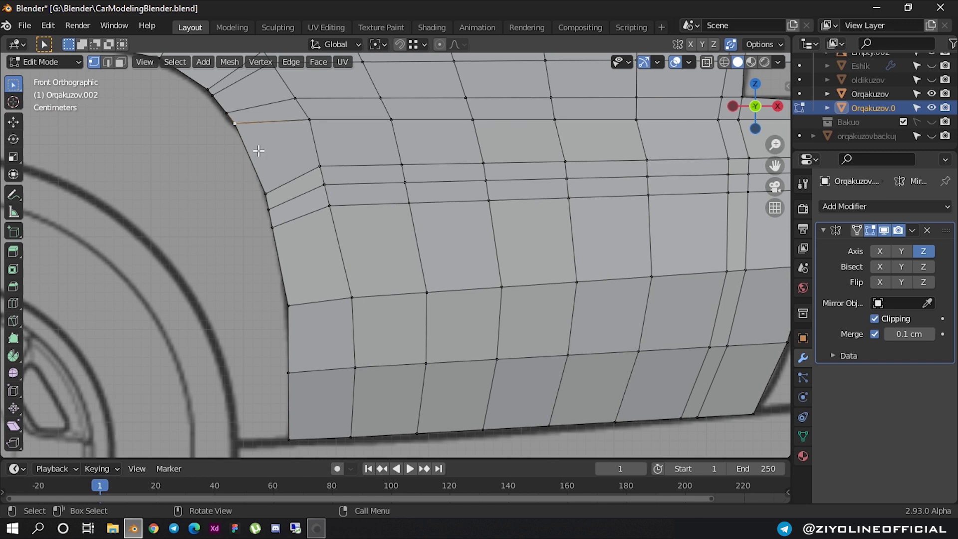
{"action": "key", "text": "a"}
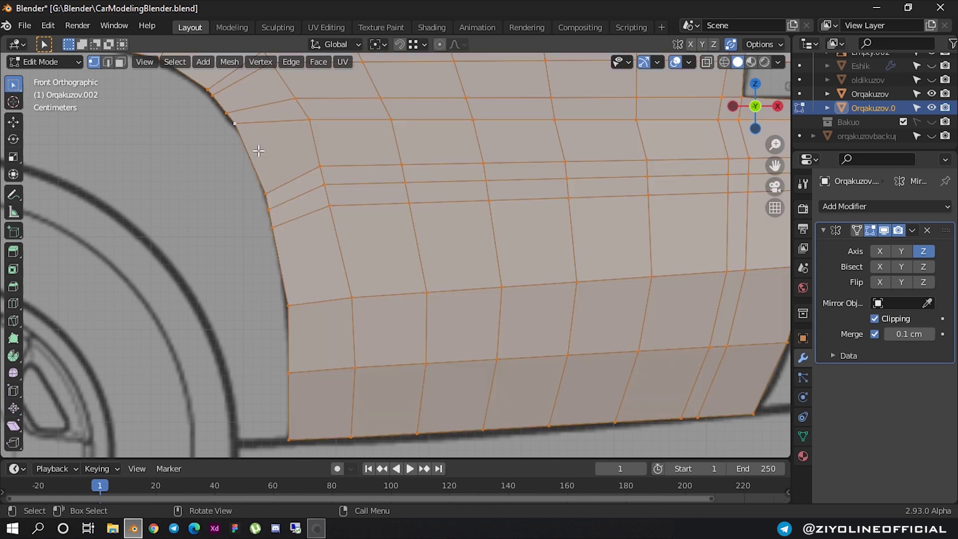
{"action": "key", "text": "m"}
{"action": "left_click", "coordinate": [259, 151]}
{"action": "key", "text": "alt+a"}
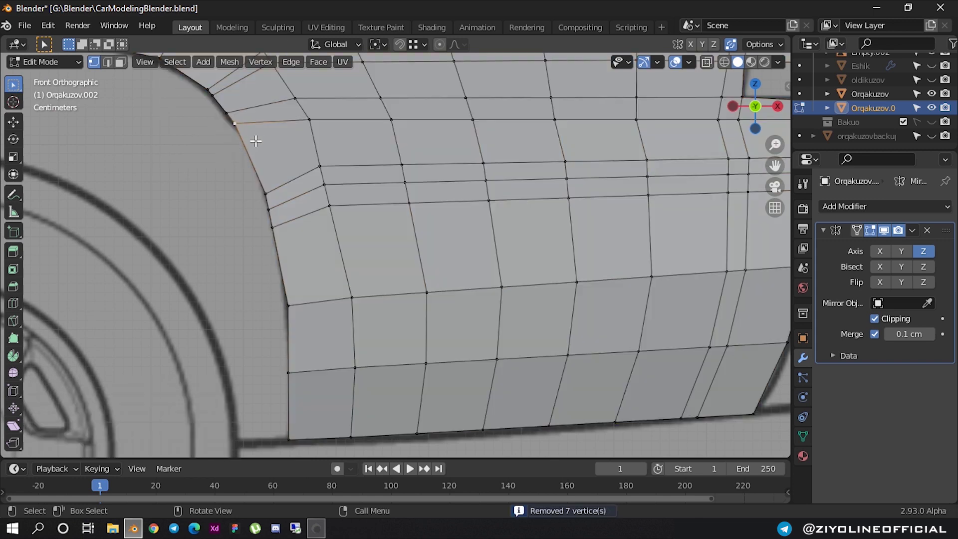
- Nudge the merged vertex down slightly, and undo a trial move of another arch vertex
{"action": "key", "text": "g"}
{"action": "left_click", "coordinate": [264, 156]}
{"action": "left_click", "coordinate": [227, 114]}
{"action": "key", "text": "g"}
{"action": "left_click", "coordinate": [250, 121]}
{"action": "key", "text": "ctrl+z"}
{"action": "scroll", "coordinate": [331, 156], "scroll_direction": "up", "scroll_amount": 2}
{"action": "scroll", "coordinate": [359, 182], "scroll_direction": "up", "scroll_amount": 2}
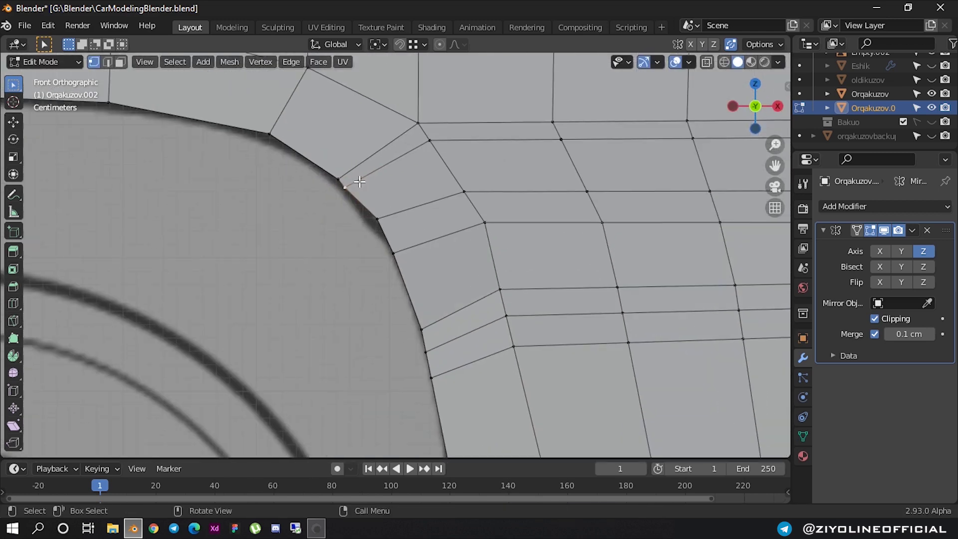
- Reposition the arch-corner vertex in several moves until it sits on the arch curve
{"action": "key", "text": "g"}
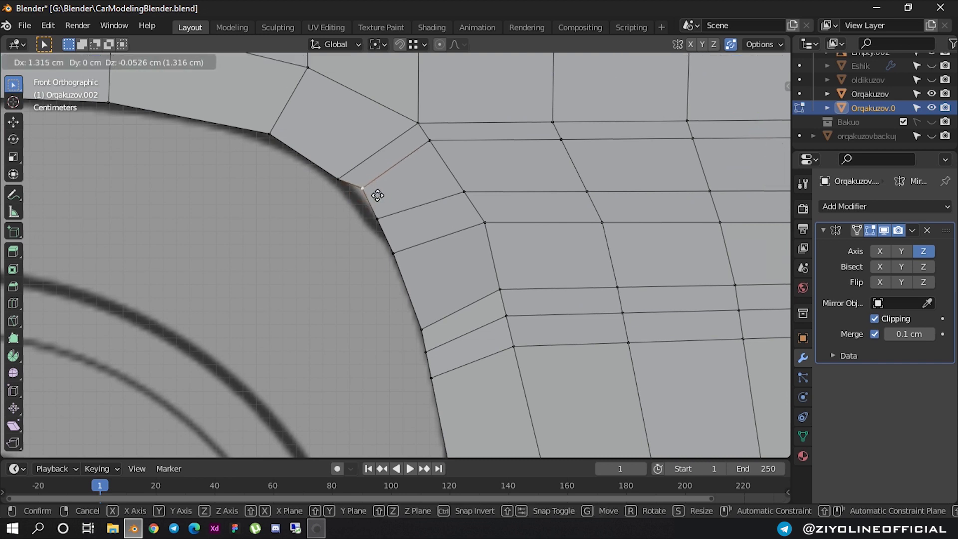
{"action": "left_click", "coordinate": [376, 200]}
{"action": "key", "text": "g"}
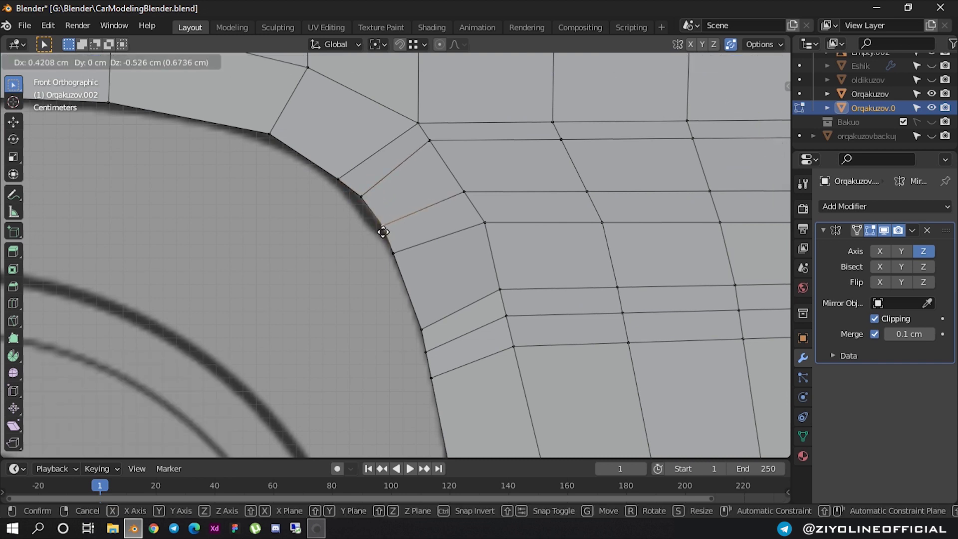
{"action": "left_click", "coordinate": [384, 233]}
{"action": "key", "text": "g"}
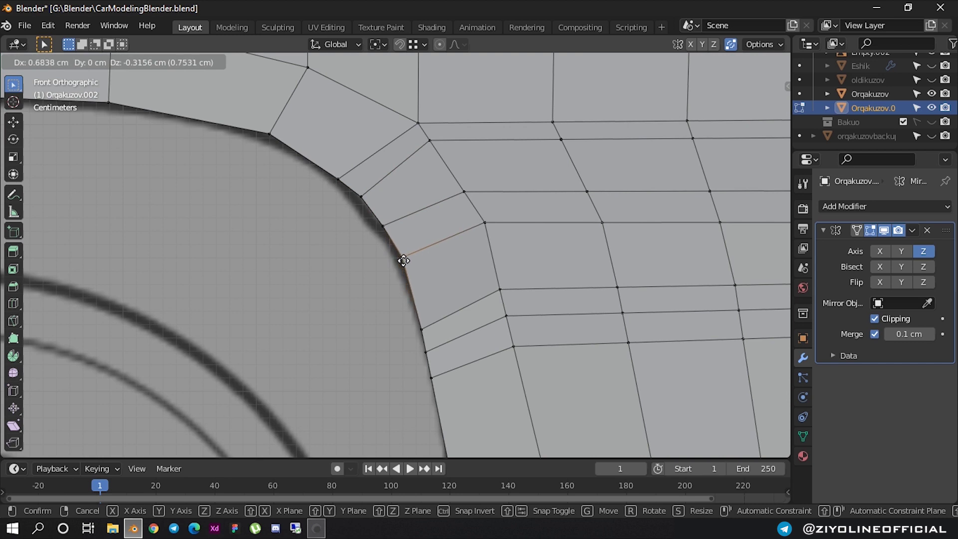
{"action": "left_click", "coordinate": [403, 260]}
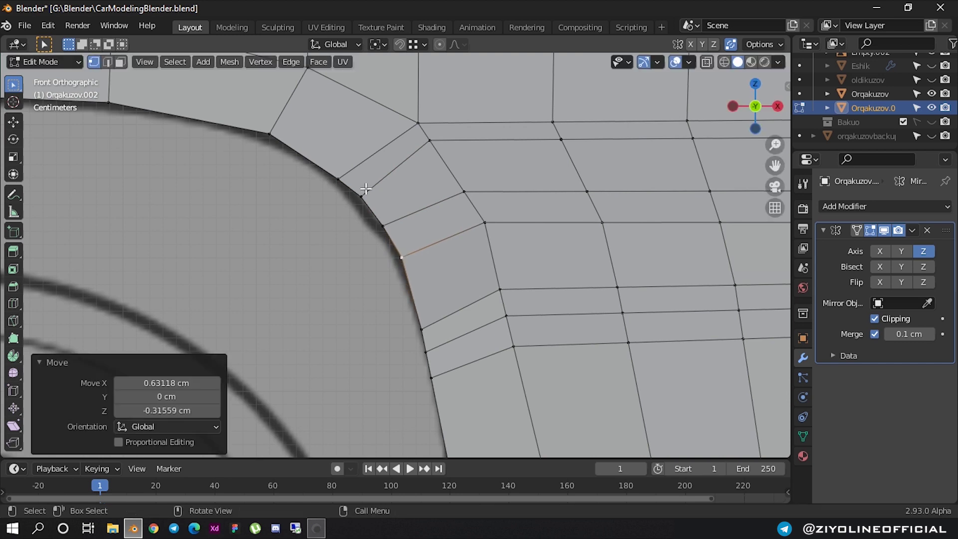
- Shift the vertex above the arch up-left, and move the arch-edge vertex up along the outline
{"action": "left_click", "coordinate": [416, 124]}
{"action": "key", "text": "g"}
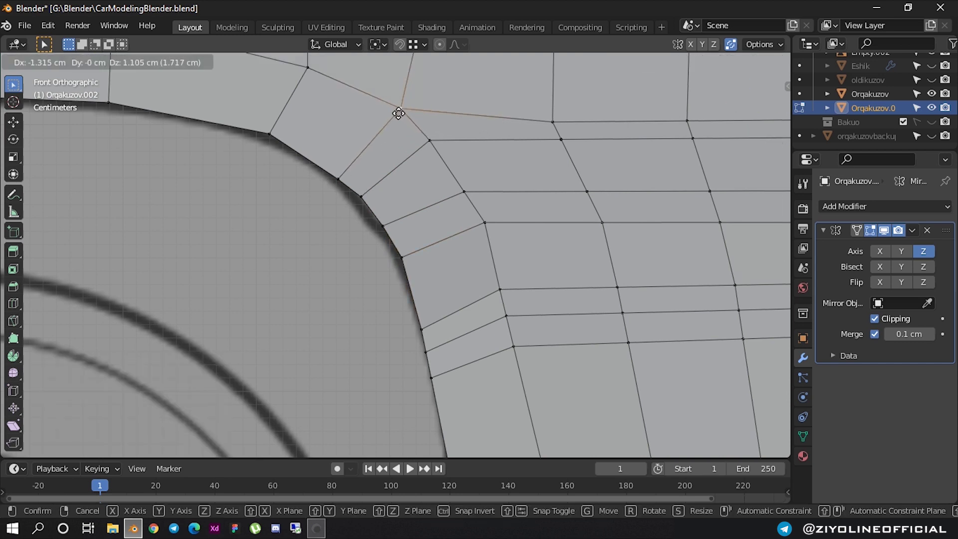
{"action": "left_click", "coordinate": [399, 112]}
{"action": "left_click", "coordinate": [369, 171]}
{"action": "key", "text": "g"}
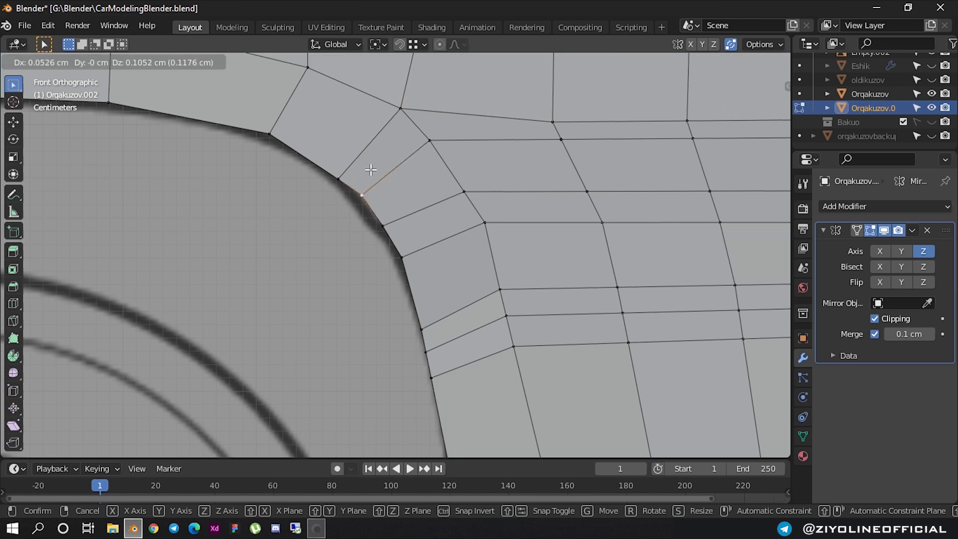
{"action": "right_click", "coordinate": [369, 166]}
{"action": "key", "text": "g"}
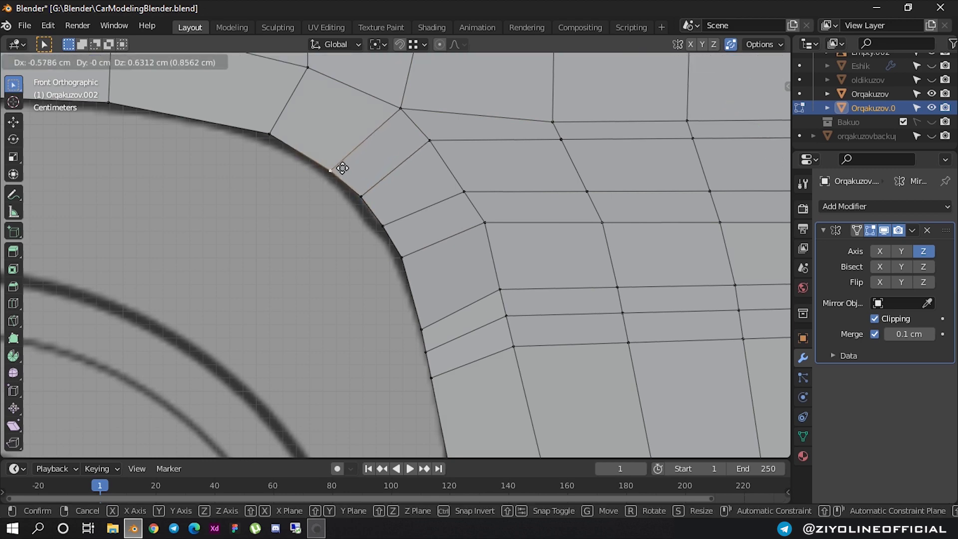
{"action": "left_click", "coordinate": [344, 167]}
- Bring the upper arch corner into view and set its edge vertex slightly lower
{"action": "scroll", "coordinate": [393, 149], "scroll_direction": "down", "scroll_amount": 5}
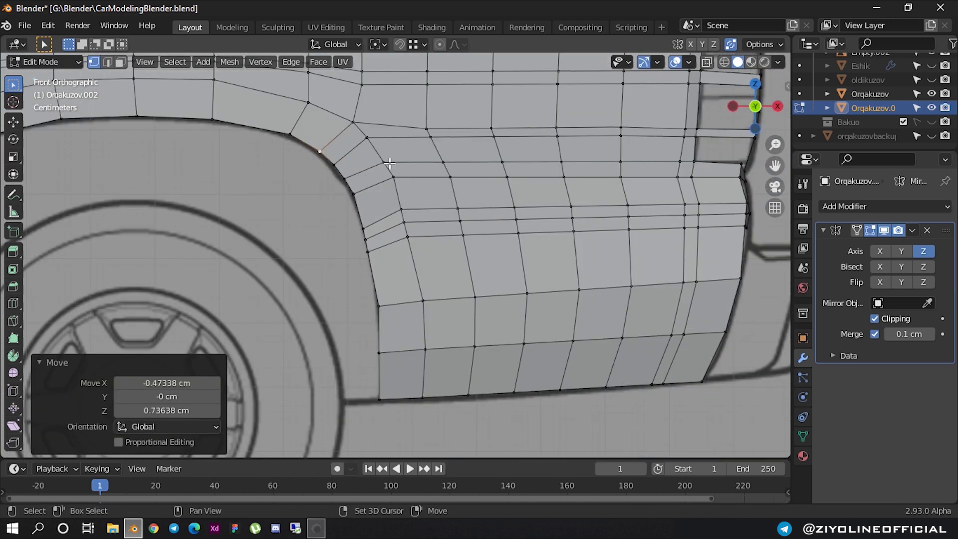
{"action": "scroll", "coordinate": [360, 125], "scroll_direction": "up", "scroll_amount": 2}
{"action": "scroll", "coordinate": [369, 215], "scroll_direction": "up", "scroll_amount": 2}
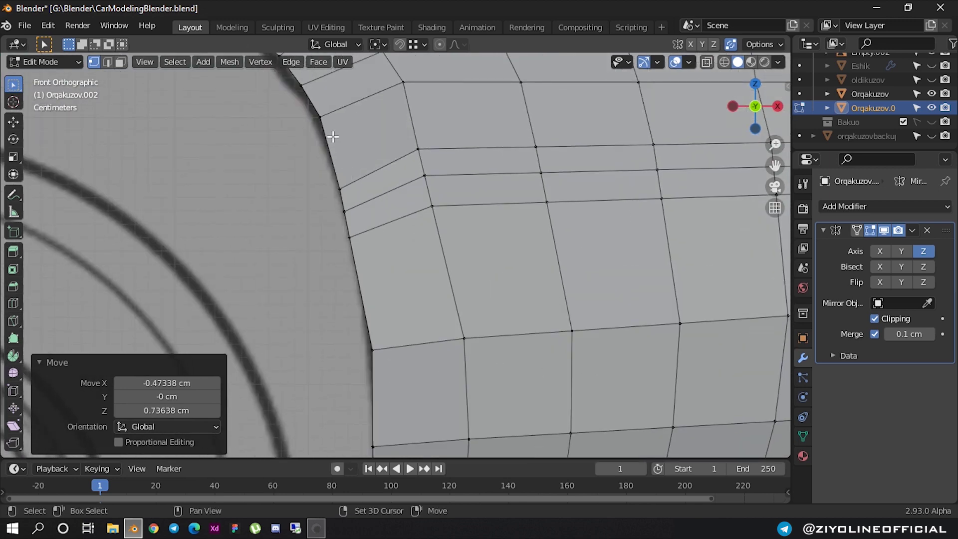
{"action": "middle_click_drag", "start_coordinate": [332, 136], "coordinate": [343, 174], "text": "shift"}
{"action": "left_click", "coordinate": [332, 155]}
{"action": "key", "text": "g"}
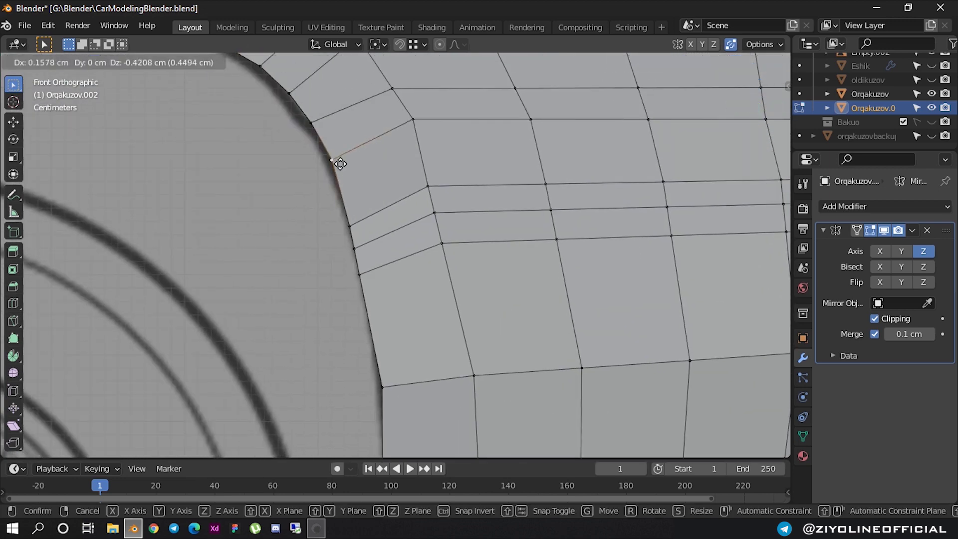
{"action": "left_click", "coordinate": [349, 170]}
- Move the next vertices down the wheel arch onto the arch curve
{"action": "left_click", "coordinate": [364, 225]}
{"action": "key", "text": "g"}
{"action": "left_click", "coordinate": [363, 239]}
{"action": "key", "text": "g"}
{"action": "left_click", "coordinate": [372, 241]}
{"action": "left_click", "coordinate": [366, 270]}
{"action": "key", "text": "g"}
{"action": "left_click", "coordinate": [375, 268]}
- Raise a lower arch-edge vertex slightly and adjust the vertex below it to match the arch
{"action": "scroll", "coordinate": [375, 268], "scroll_direction": "down", "scroll_amount": 3}
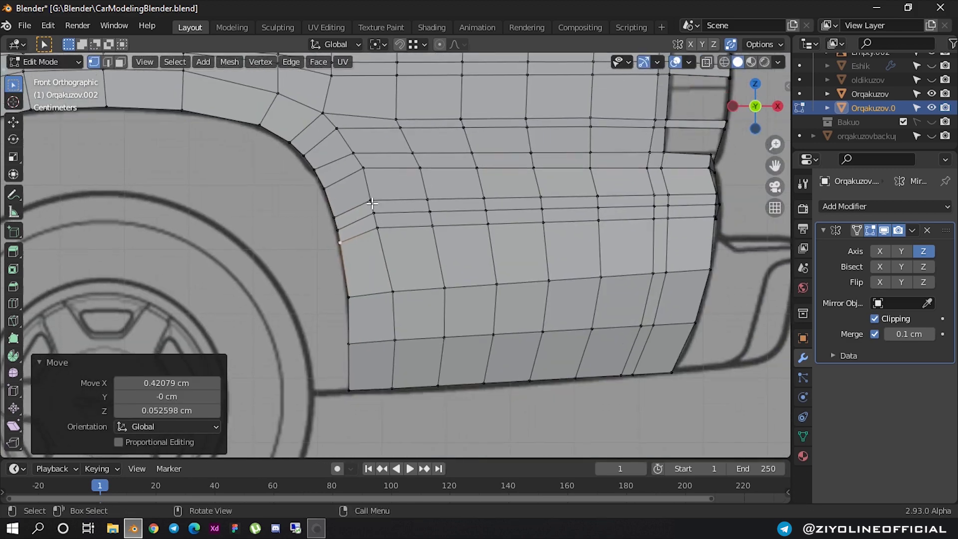
{"action": "scroll", "coordinate": [351, 152], "scroll_direction": "up", "scroll_amount": 3}
{"action": "left_click", "coordinate": [351, 152]}
{"action": "key", "text": "g"}
{"action": "left_click", "coordinate": [351, 141]}
{"action": "left_click", "coordinate": [351, 167]}
{"action": "key", "text": "g"}
{"action": "left_click", "coordinate": [353, 166]}
- Move the next vertex down onto the arch outline, then orbit to view the truck from behind
{"action": "left_click", "coordinate": [357, 198]}
{"action": "key", "text": "g"}
{"action": "scroll", "coordinate": [364, 199], "scroll_direction": "down", "scroll_amount": 3}
{"action": "scroll", "coordinate": [475, 232], "scroll_direction": "down", "scroll_amount": 2}
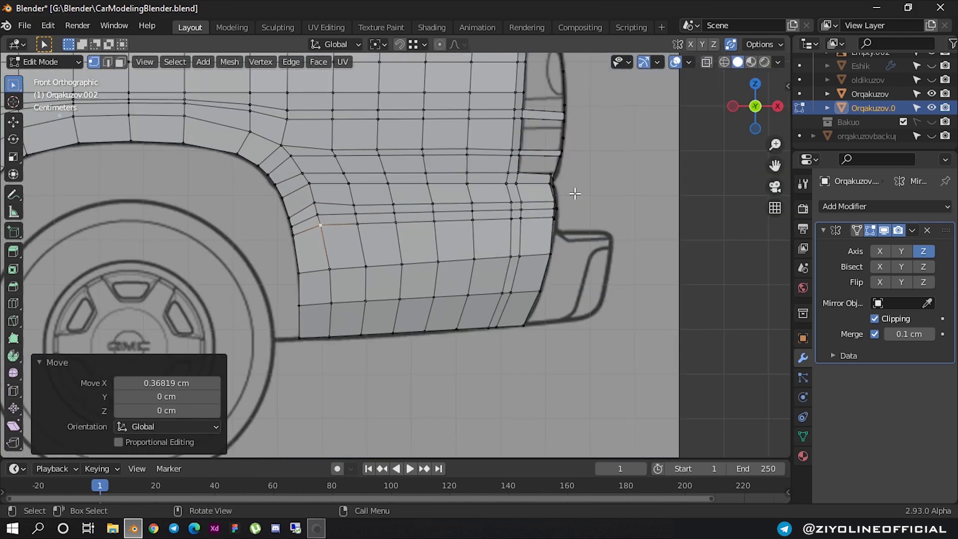
{"action": "scroll", "coordinate": [571, 195], "scroll_direction": "up", "scroll_amount": 2}
{"action": "scroll", "coordinate": [592, 177], "scroll_direction": "down", "scroll_amount": 1}
{"action": "scroll", "coordinate": [520, 195], "scroll_direction": "up", "scroll_amount": 3}
{"action": "scroll", "coordinate": [511, 195], "scroll_direction": "down", "scroll_amount": 1}
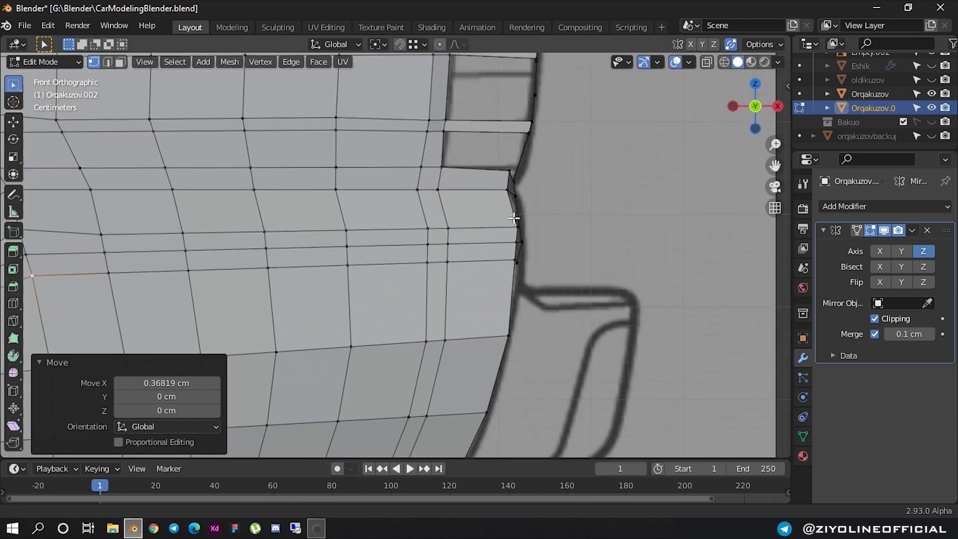
{"action": "scroll", "coordinate": [534, 185], "scroll_direction": "up", "scroll_amount": 2}
{"action": "scroll", "coordinate": [569, 165], "scroll_direction": "down", "scroll_amount": 4}
{"action": "mouse_move", "coordinate": [558, 186]}
{"action": "middle_mouse_down"}
{"action": "mouse_move", "coordinate": [420, 162]}
{"action": "mouse_move", "coordinate": [455, 166]}
{"action": "middle_mouse_up"}
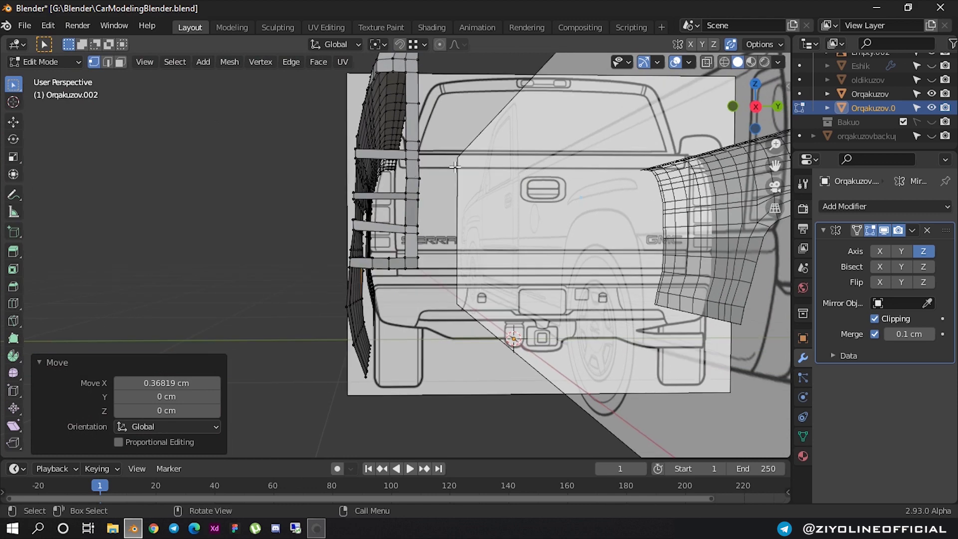
- In rear view, extrude the top rear strip's bottom edge down into a panel about 12 cm tall
{"action": "left_click", "coordinate": [756, 106]}
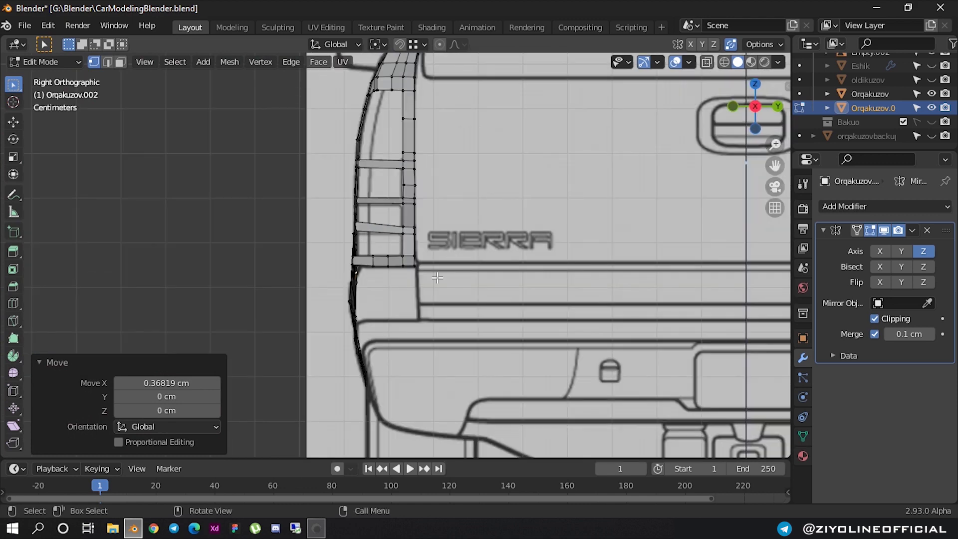
{"action": "scroll", "coordinate": [438, 277], "scroll_direction": "up", "scroll_amount": 2}
{"action": "scroll", "coordinate": [402, 274], "scroll_direction": "up", "scroll_amount": 2}
{"action": "scroll", "coordinate": [374, 224], "scroll_direction": "up", "scroll_amount": 2}
{"action": "scroll", "coordinate": [349, 178], "scroll_direction": "up", "scroll_amount": 2}
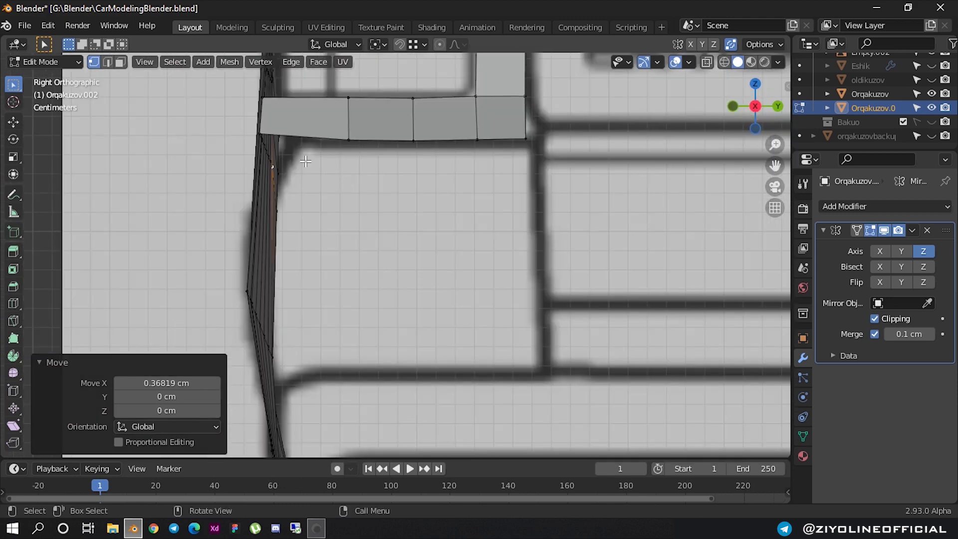
{"action": "left_click", "coordinate": [300, 136]}
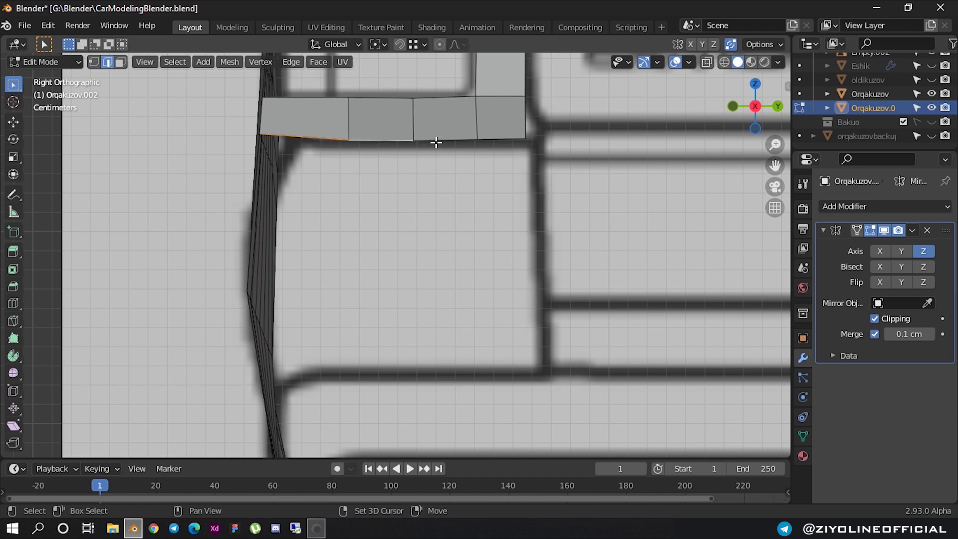
{"action": "key", "text": "e"}
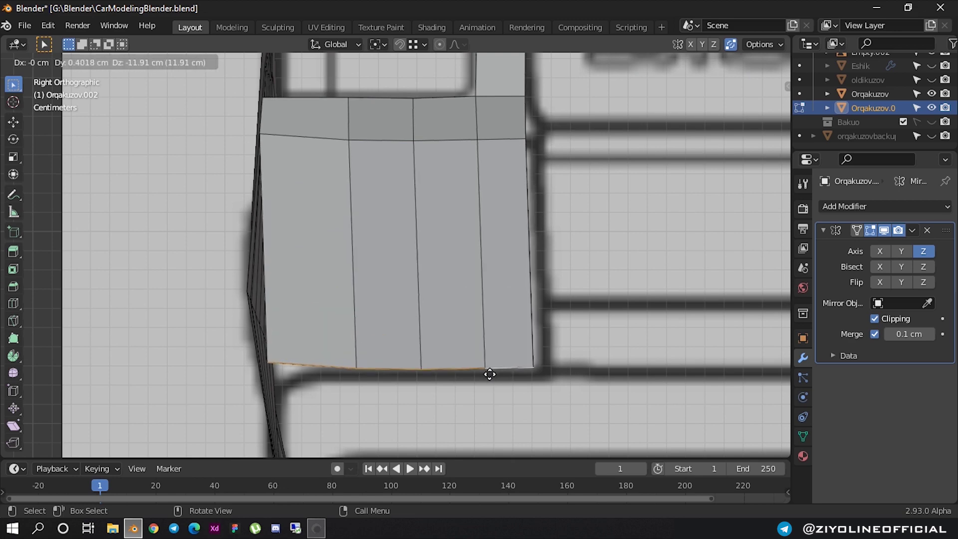
{"action": "left_click", "coordinate": [489, 375]}
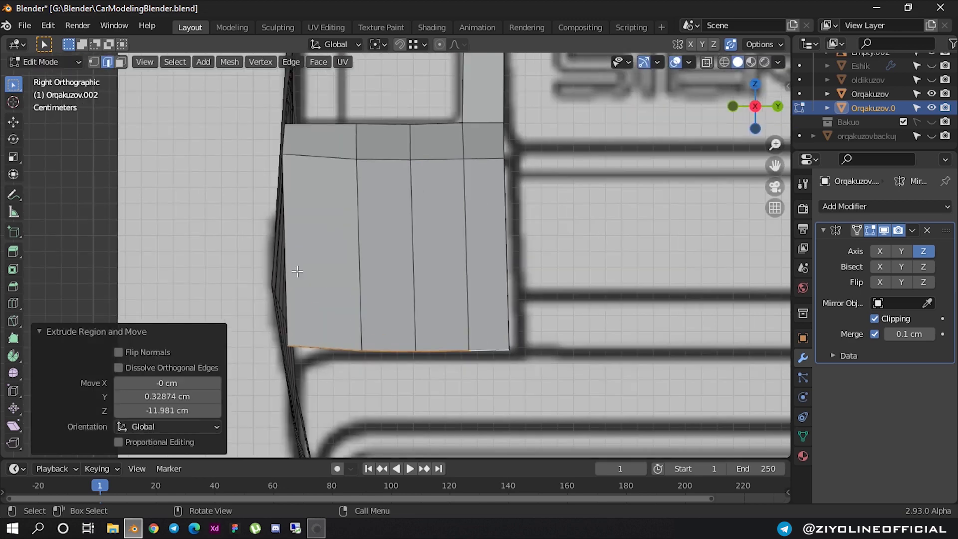
{"action": "scroll", "coordinate": [336, 257], "scroll_direction": "down", "scroll_amount": 3}
{"action": "scroll", "coordinate": [336, 256], "scroll_direction": "down", "scroll_amount": 2}
- Add an edge loop across the side panel at its default position
{"action": "mouse_move", "coordinate": [336, 256]}
{"action": "middle_mouse_down"}
{"action": "mouse_move", "coordinate": [385, 284]}
{"action": "mouse_move", "coordinate": [405, 261]}
{"action": "middle_mouse_up"}
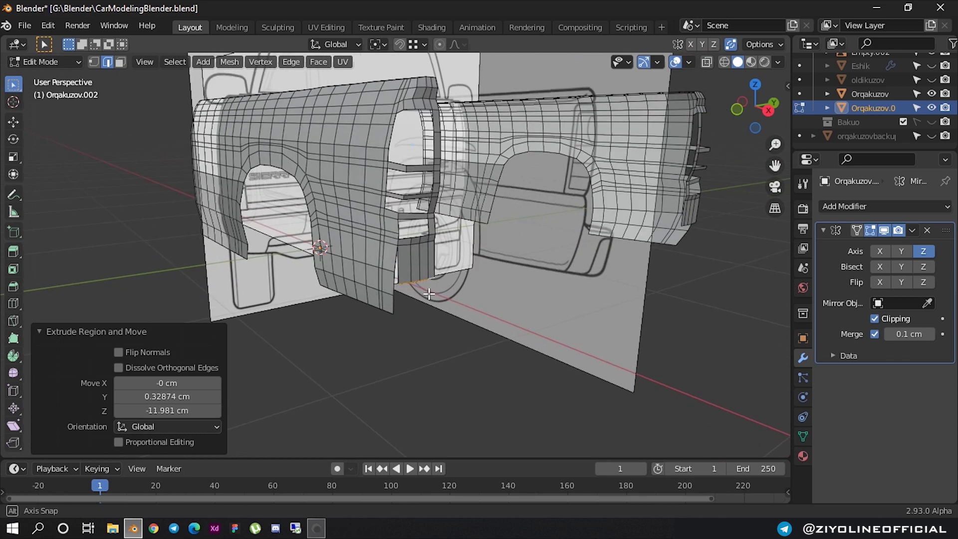
{"action": "scroll", "coordinate": [406, 261], "scroll_direction": "up", "scroll_amount": 3}
{"action": "scroll", "coordinate": [399, 285], "scroll_direction": "up", "scroll_amount": 2}
{"action": "scroll", "coordinate": [414, 289], "scroll_direction": "up", "scroll_amount": 1}
{"action": "key", "text": "ctrl+r"}
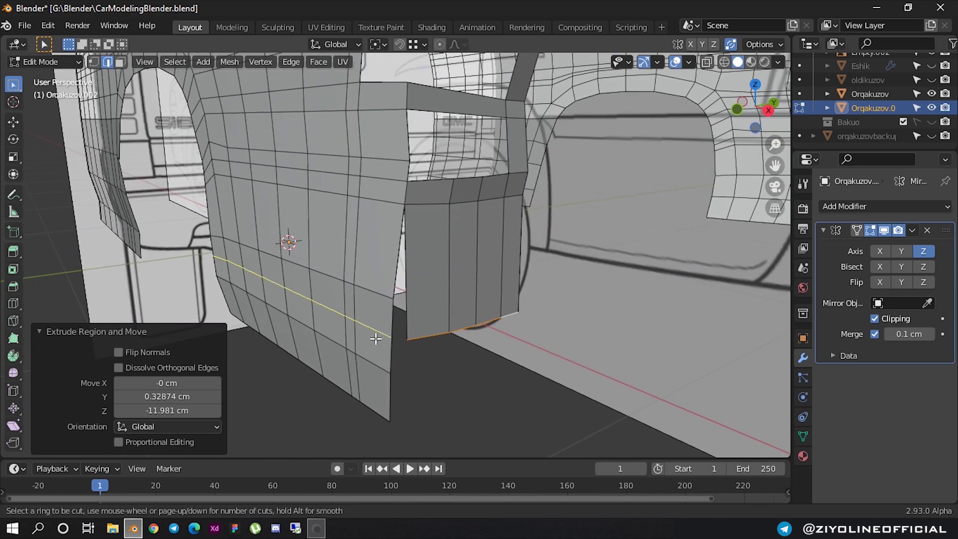
{"action": "left_click", "coordinate": [376, 340]}
{"action": "left_click", "coordinate": [376, 340]}
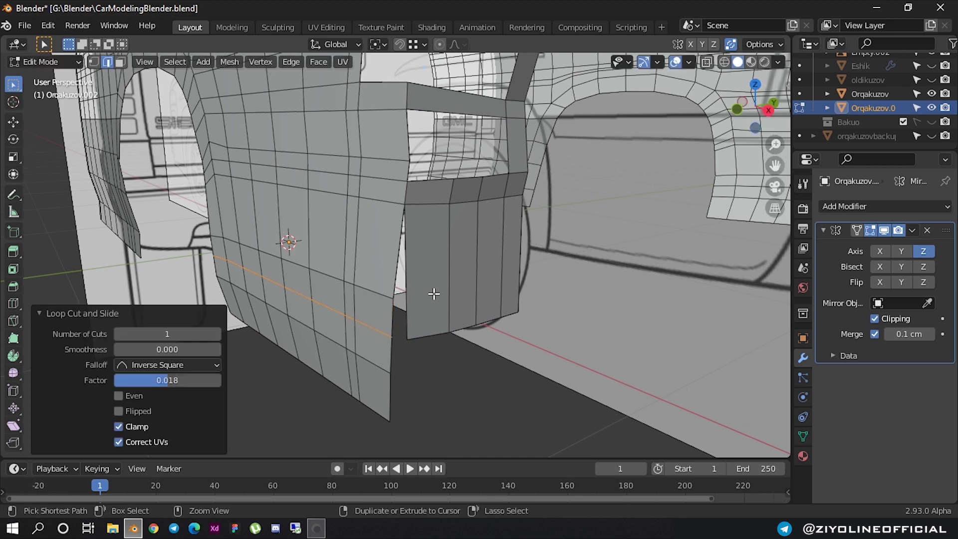
- Add an edge loop across the new rear panel, slid toward the bottom
{"action": "key", "text": "ctrl+r"}
{"action": "left_click", "coordinate": [429, 301]}
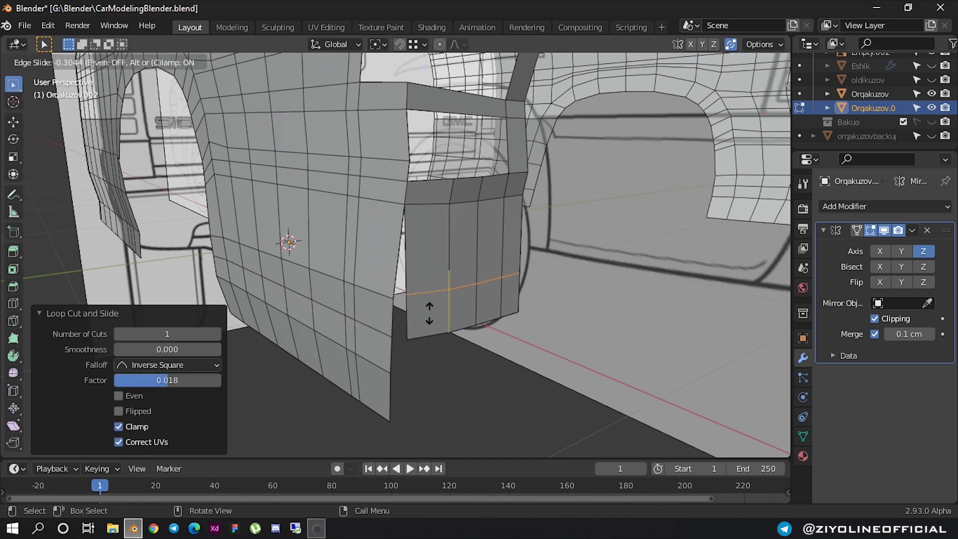
{"action": "left_click", "coordinate": [429, 317]}
{"action": "scroll", "coordinate": [417, 311], "scroll_direction": "up", "scroll_amount": 2}
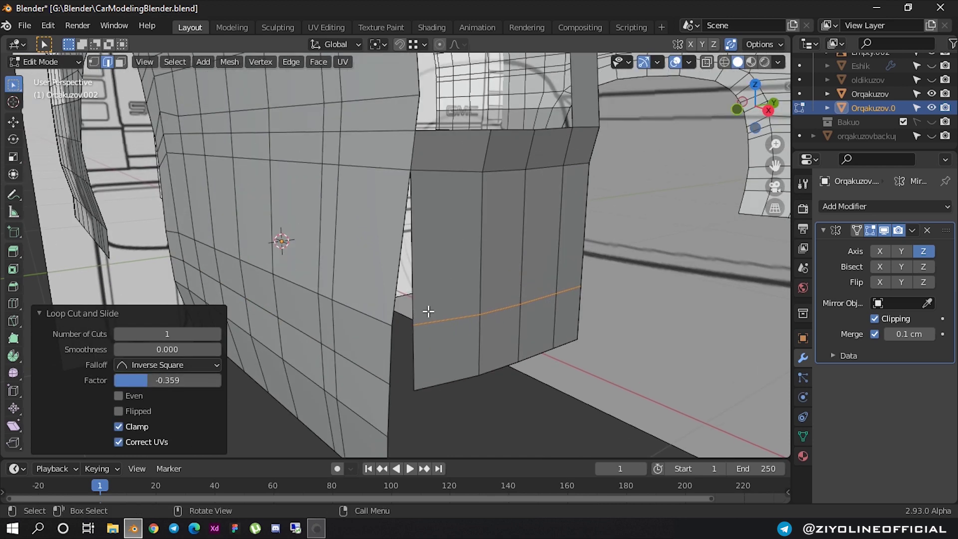
- Join the rear loop's end vertex and bottom corner vertex to the side panel
{"action": "key", "text": "1"}
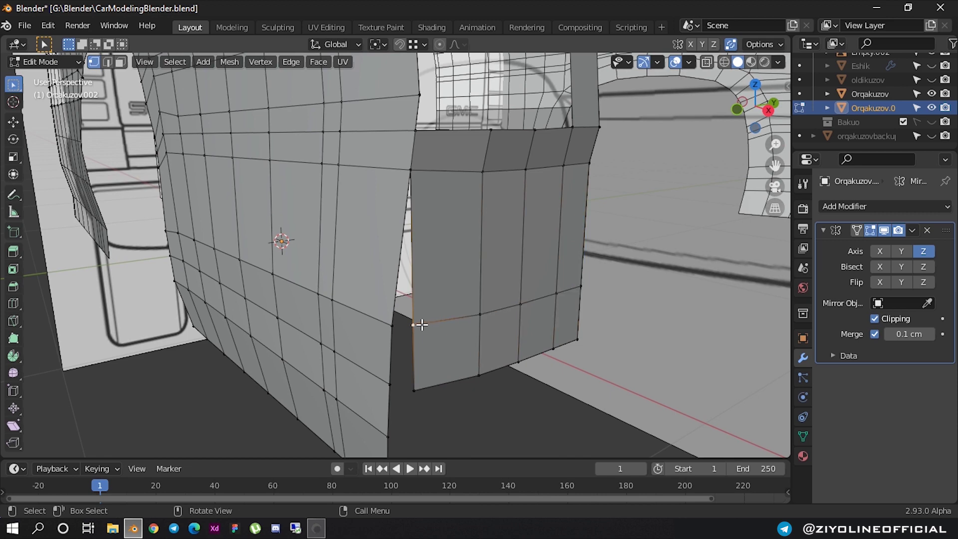
{"action": "key", "text": "g"}
{"action": "left_click", "coordinate": [392, 327]}
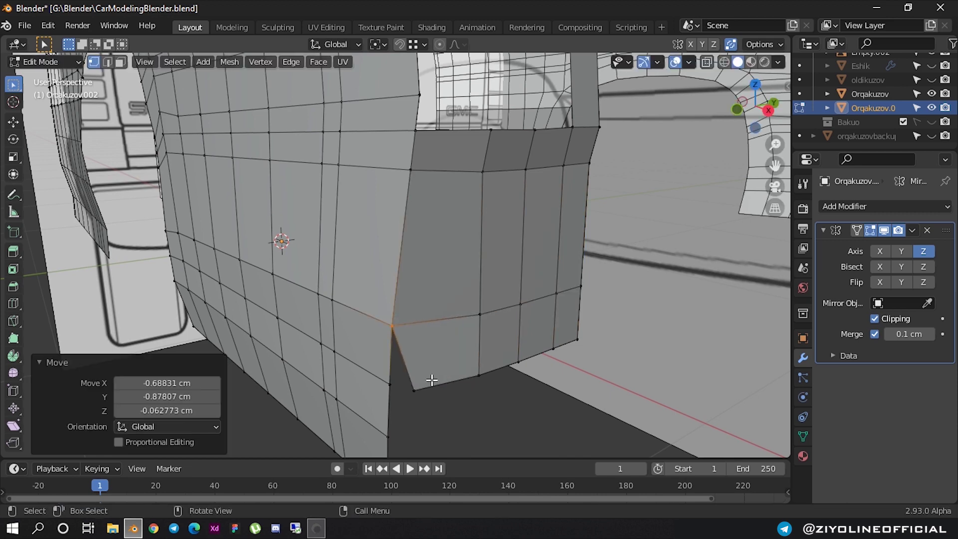
{"action": "left_click", "coordinate": [430, 381]}
{"action": "key", "text": "g"}
{"action": "left_click", "coordinate": [395, 385]}
- Switch to a straight side view of the rear corner with X-ray on to show the blueprint
{"action": "mouse_move", "coordinate": [445, 364]}
{"action": "middle_mouse_down"}
{"action": "mouse_move", "coordinate": [402, 224]}
{"action": "mouse_move", "coordinate": [370, 320]}
{"action": "mouse_move", "coordinate": [404, 233]}
{"action": "mouse_move", "coordinate": [399, 277]}
{"action": "mouse_move", "coordinate": [537, 280]}
{"action": "mouse_move", "coordinate": [453, 270]}
{"action": "mouse_move", "coordinate": [434, 280]}
{"action": "mouse_move", "coordinate": [531, 297]}
{"action": "mouse_move", "coordinate": [546, 287]}
{"action": "mouse_move", "coordinate": [537, 267]}
{"action": "mouse_move", "coordinate": [504, 271]}
{"action": "mouse_move", "coordinate": [469, 237]}
{"action": "middle_mouse_up"}
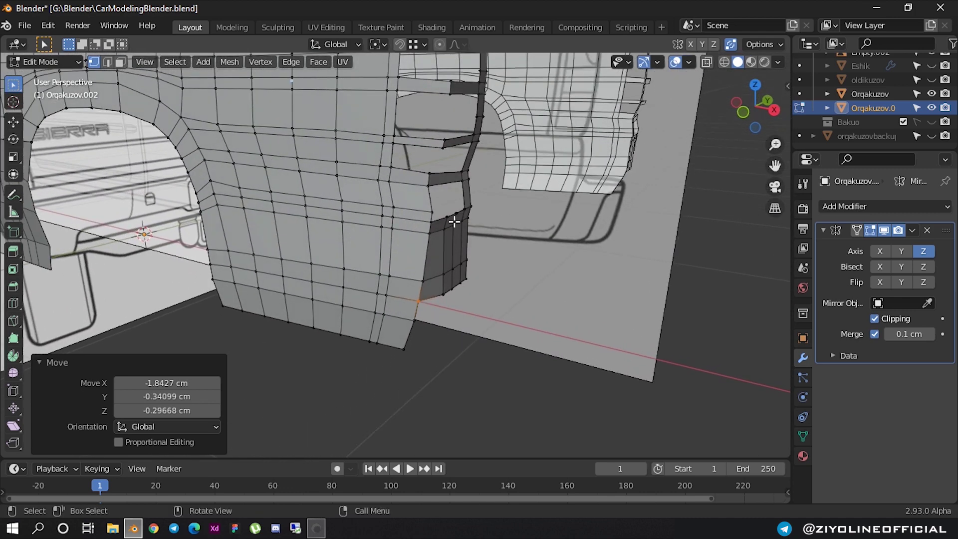
{"action": "scroll", "coordinate": [468, 237], "scroll_direction": "up", "scroll_amount": 3}
{"action": "left_click", "coordinate": [742, 112]}
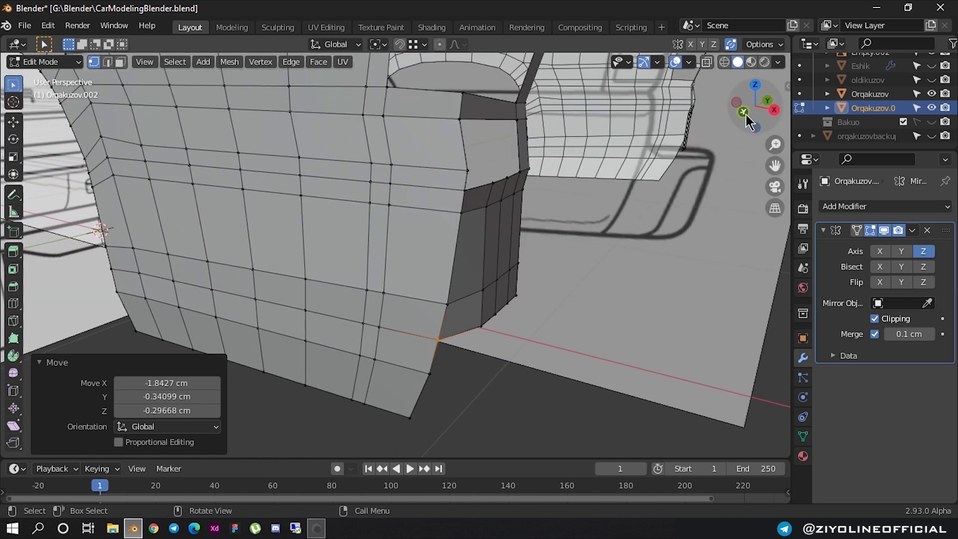
{"action": "scroll", "coordinate": [499, 224], "scroll_direction": "up", "scroll_amount": 2}
{"action": "scroll", "coordinate": [462, 261], "scroll_direction": "up", "scroll_amount": 2}
{"action": "scroll", "coordinate": [496, 213], "scroll_direction": "up", "scroll_amount": 1}
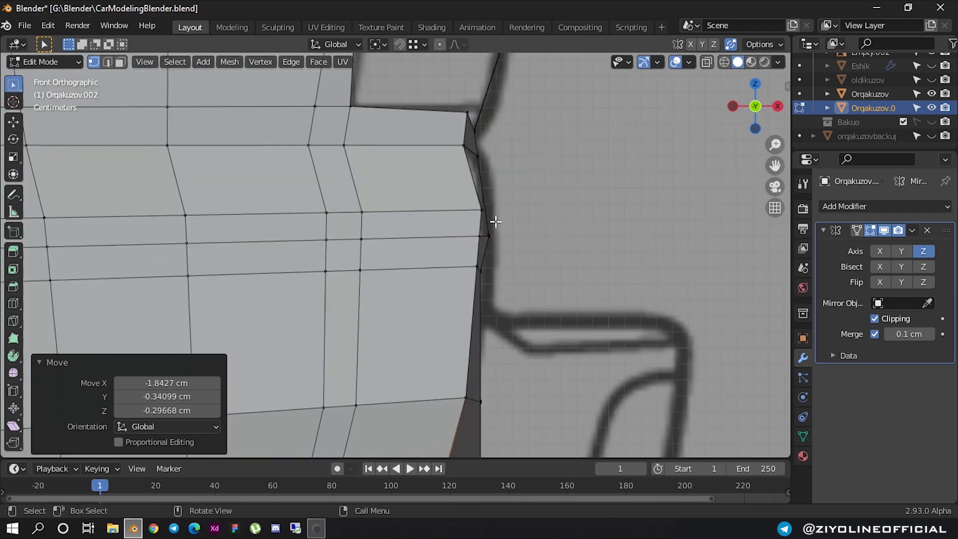
{"action": "scroll", "coordinate": [495, 214], "scroll_direction": "up", "scroll_amount": 1}
{"action": "scroll", "coordinate": [499, 215], "scroll_direction": "up", "scroll_amount": 1}
{"action": "left_click", "coordinate": [706, 62]}
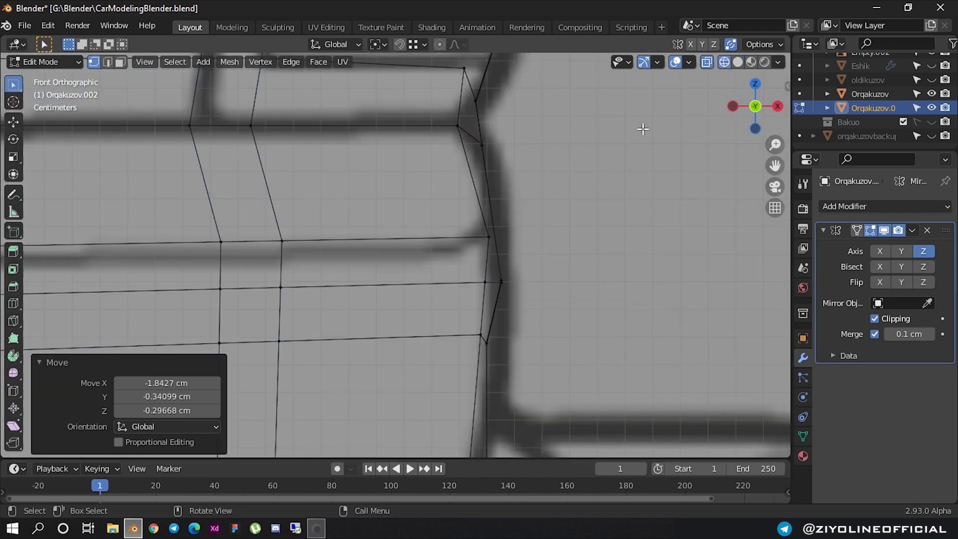
{"action": "scroll", "coordinate": [529, 207], "scroll_direction": "up", "scroll_amount": 1}
- Place two rear-corner vertices on the blueprint's rear outline and check them in perspective
{"action": "left_click_drag", "start_coordinate": [488, 216], "coordinate": [514, 240]}
{"action": "key", "text": "g"}
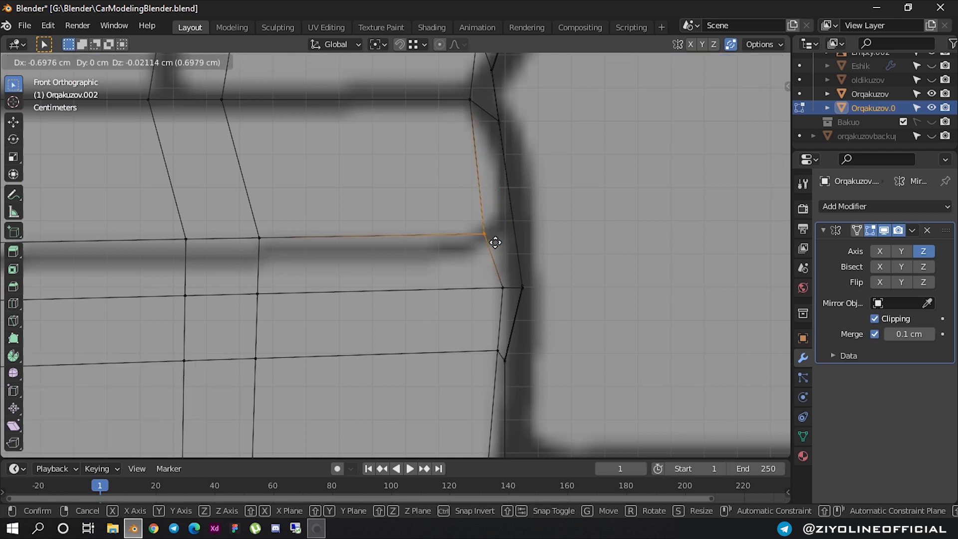
{"action": "left_click", "coordinate": [499, 243]}
{"action": "left_click_drag", "start_coordinate": [546, 330], "coordinate": [505, 254]}
{"action": "key", "text": "g"}
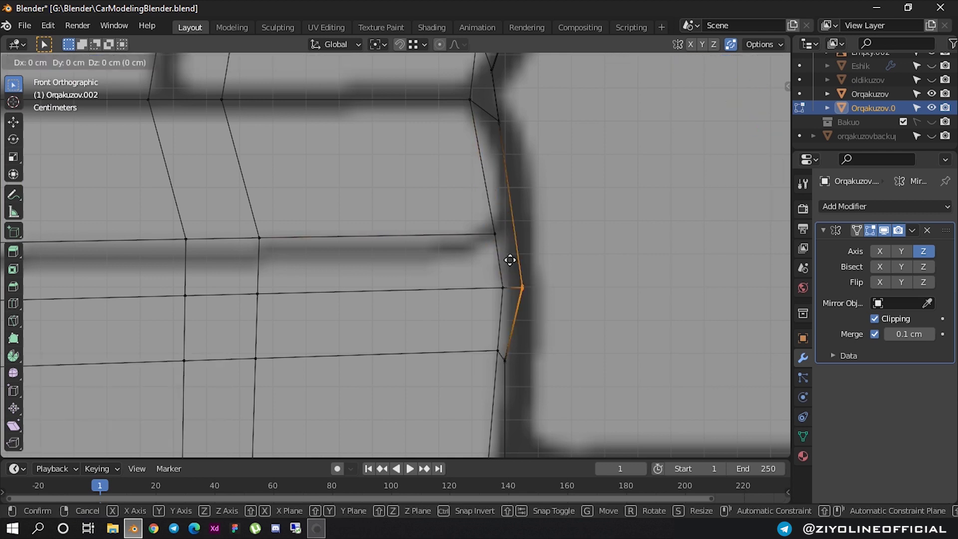
{"action": "left_click", "coordinate": [501, 259]}
{"action": "scroll", "coordinate": [512, 167], "scroll_direction": "down", "scroll_amount": 4}
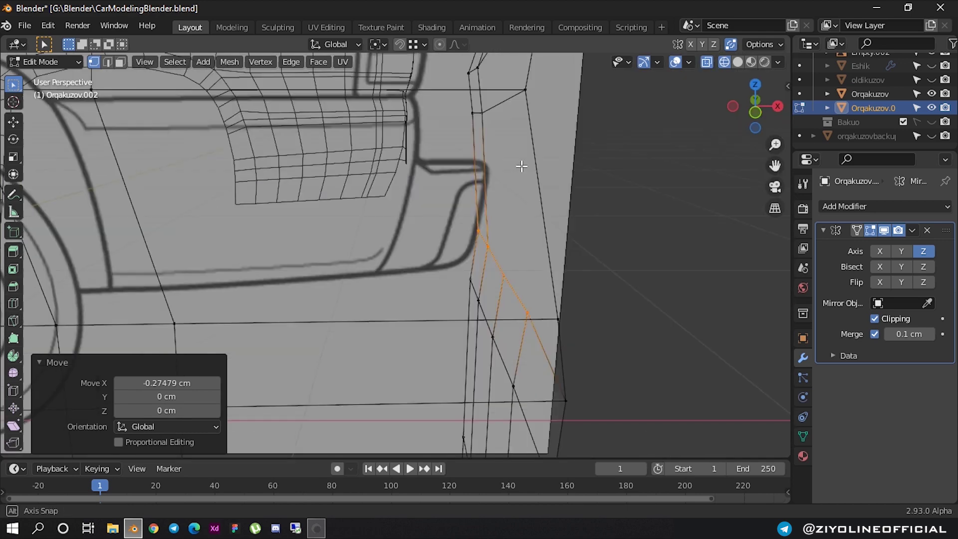
{"action": "scroll", "coordinate": [513, 164], "scroll_direction": "down", "scroll_amount": 2}
{"action": "mouse_move", "coordinate": [519, 164]}
{"action": "middle_mouse_down"}
{"action": "mouse_move", "coordinate": [481, 180]}
{"action": "mouse_move", "coordinate": [596, 167]}
{"action": "middle_mouse_up"}
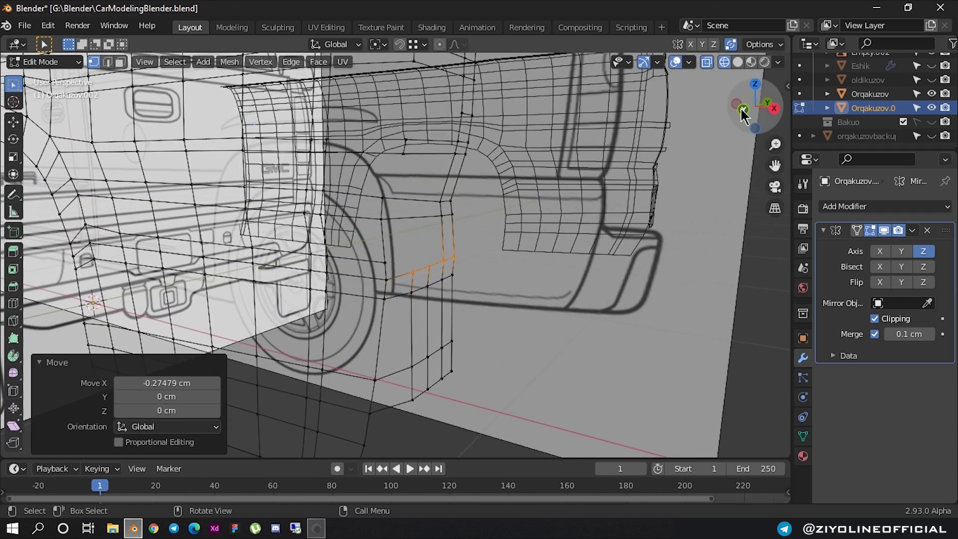
- Back in side view, shift the bumper-corner vertex about 1.5 cm left
{"action": "left_click", "coordinate": [742, 109]}
{"action": "scroll", "coordinate": [509, 220], "scroll_direction": "down", "scroll_amount": 2}
{"action": "scroll", "coordinate": [424, 332], "scroll_direction": "up", "scroll_amount": 4}
{"action": "scroll", "coordinate": [439, 225], "scroll_direction": "down", "scroll_amount": 2}
{"action": "scroll", "coordinate": [449, 150], "scroll_direction": "up", "scroll_amount": 2}
{"action": "scroll", "coordinate": [451, 130], "scroll_direction": "up", "scroll_amount": 2}
{"action": "key", "text": "shift+b"}
{"action": "left_click_drag", "start_coordinate": [452, 130], "coordinate": [487, 160]}
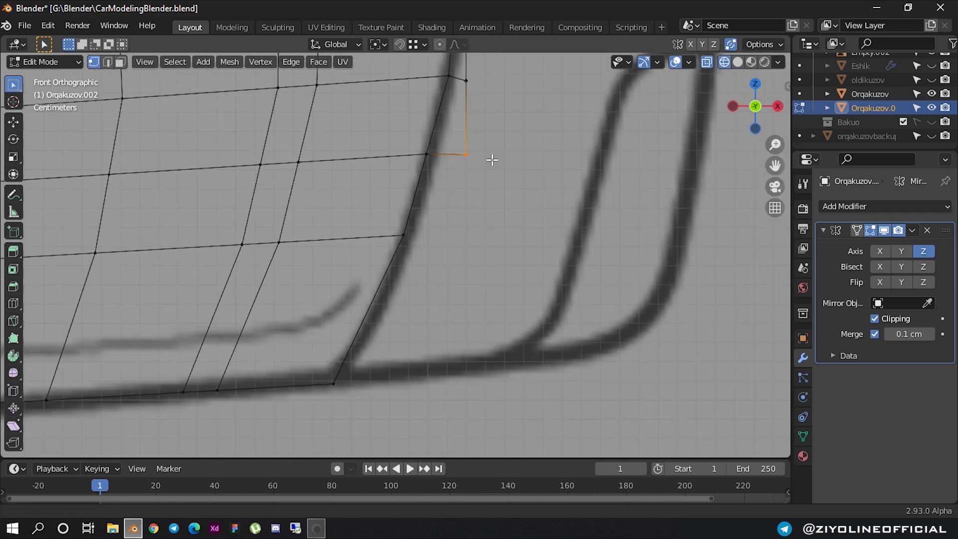
{"action": "scroll", "coordinate": [492, 213], "scroll_direction": "up", "scroll_amount": 3, "text": "shift"}
{"action": "key", "text": "g"}
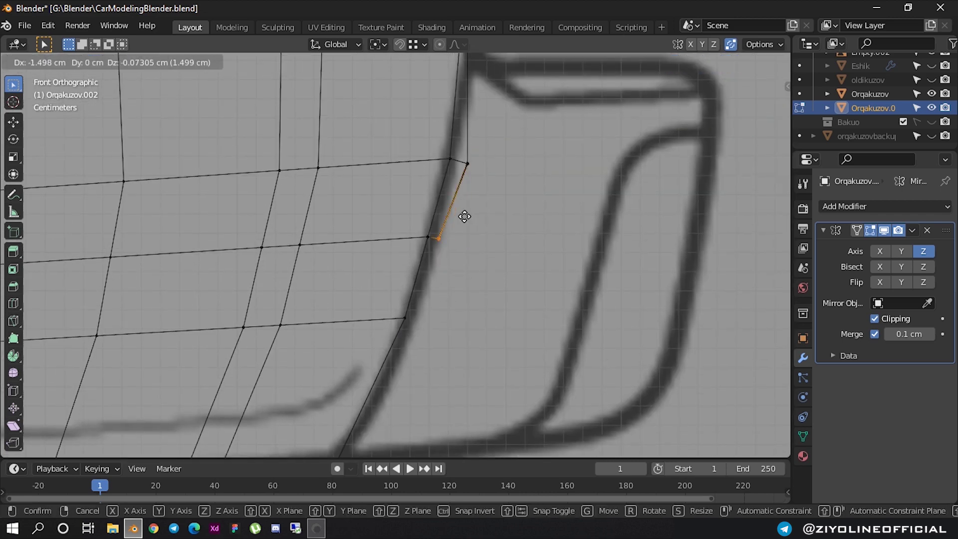
{"action": "left_click", "coordinate": [467, 210]}
- Fit two more rear-corner vertices to the blueprint outline and select a lower rear-corner edge
{"action": "left_click", "coordinate": [467, 163]}
{"action": "key", "text": "g"}
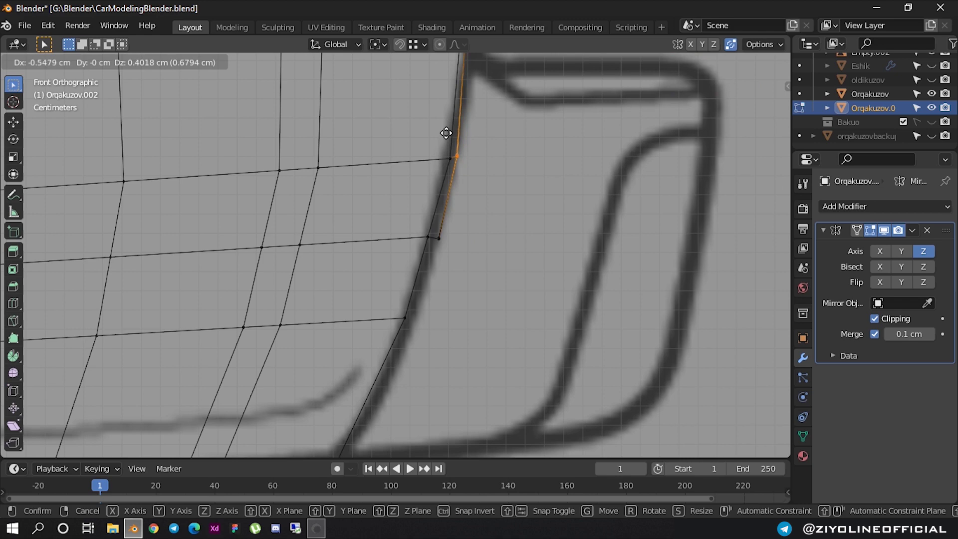
{"action": "left_click", "coordinate": [446, 136]}
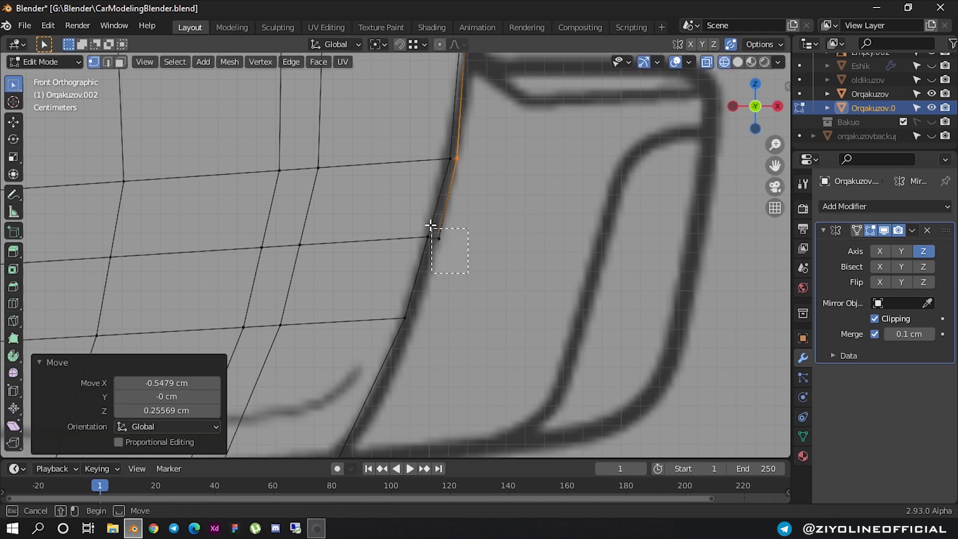
{"action": "left_click", "coordinate": [438, 238]}
{"action": "key", "text": "g"}
{"action": "left_click", "coordinate": [426, 225]}
{"action": "scroll", "coordinate": [434, 225], "scroll_direction": "down", "scroll_amount": 5}
{"action": "mouse_move", "coordinate": [523, 224]}
{"action": "middle_mouse_down"}
{"action": "mouse_move", "coordinate": [416, 284]}
{"action": "mouse_move", "coordinate": [654, 88]}
{"action": "middle_mouse_up"}
{"action": "left_click", "coordinate": [375, 289]}
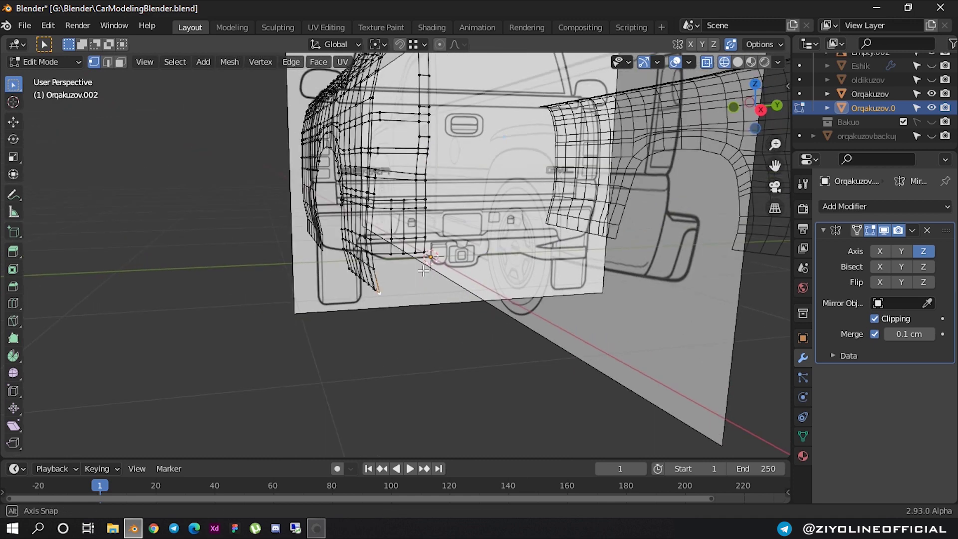
{"action": "left_click", "coordinate": [759, 109]}
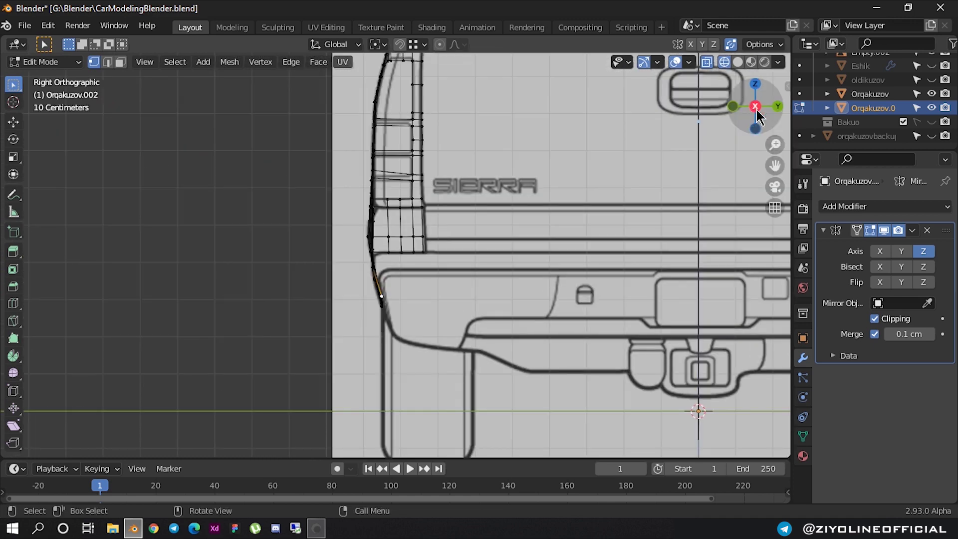
{"action": "scroll", "coordinate": [384, 280], "scroll_direction": "up", "scroll_amount": 2}
{"action": "scroll", "coordinate": [384, 249], "scroll_direction": "up", "scroll_amount": 5}
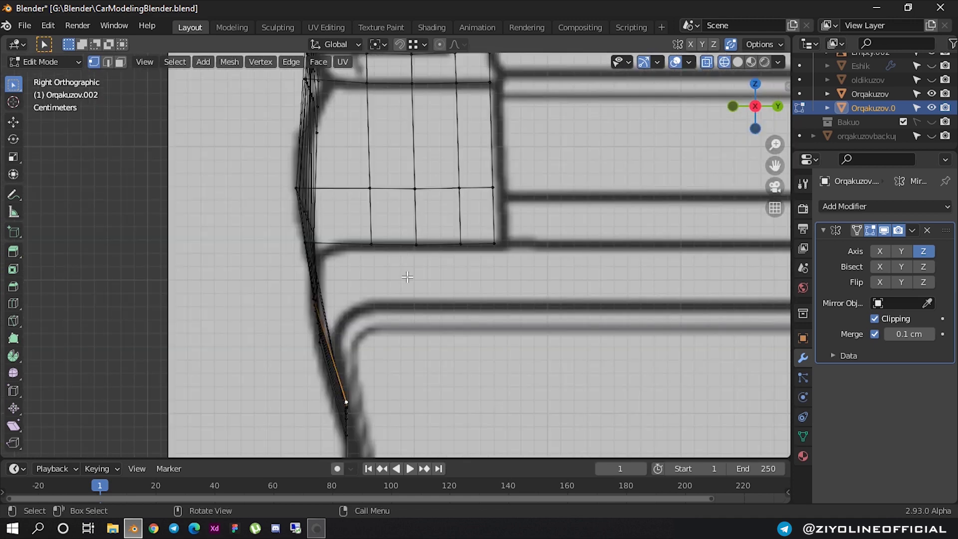
{"action": "scroll", "coordinate": [384, 232], "scroll_direction": "up", "scroll_amount": 1}
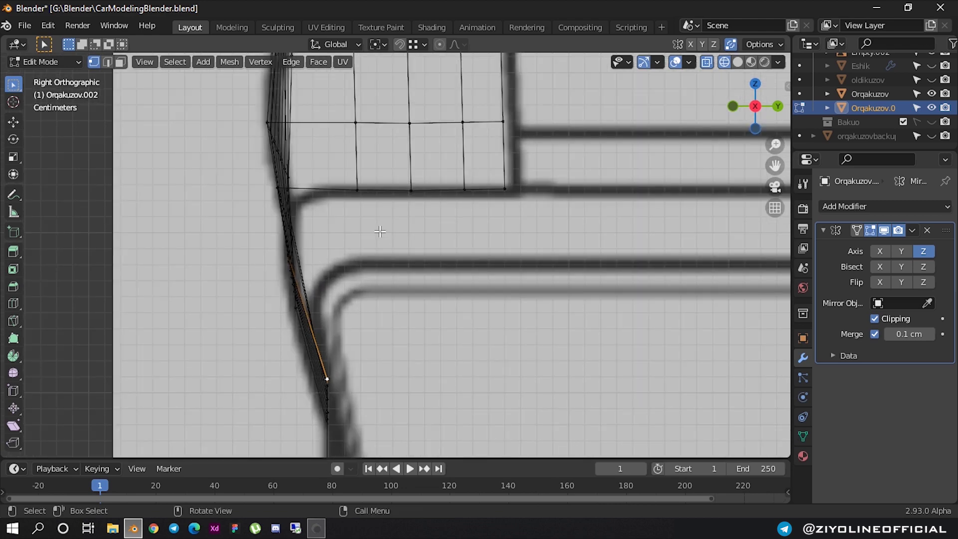
{"action": "scroll", "coordinate": [358, 204], "scroll_direction": "down", "scroll_amount": 6}
{"action": "scroll", "coordinate": [440, 151], "scroll_direction": "down", "scroll_amount": 2}
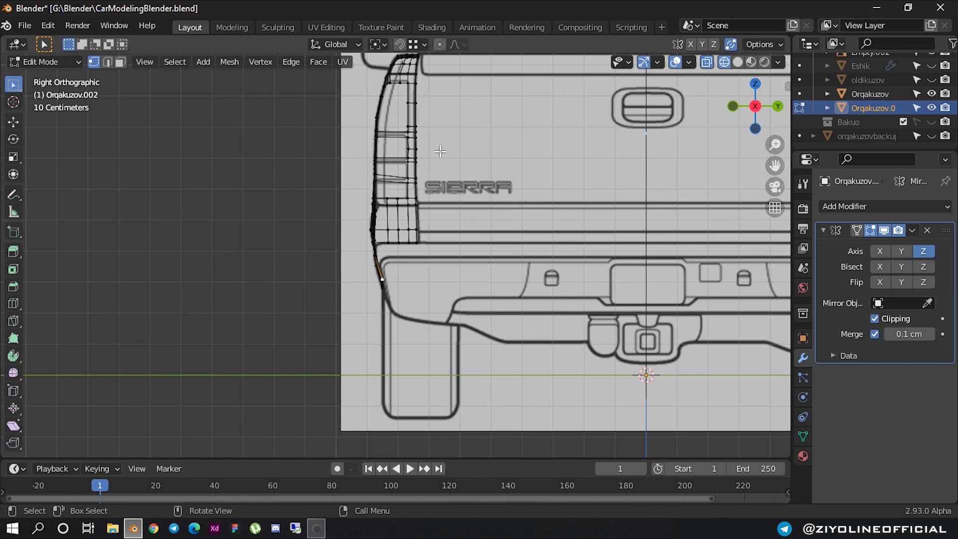
{"action": "scroll", "coordinate": [444, 149], "scroll_direction": "down", "scroll_amount": 2}
{"action": "scroll", "coordinate": [434, 170], "scroll_direction": "up", "scroll_amount": 1}
{"action": "scroll", "coordinate": [429, 155], "scroll_direction": "up", "scroll_amount": 2}
{"action": "scroll", "coordinate": [415, 232], "scroll_direction": "up", "scroll_amount": 2}
{"action": "scroll", "coordinate": [415, 233], "scroll_direction": "up", "scroll_amount": 2}
{"action": "scroll", "coordinate": [404, 207], "scroll_direction": "up", "scroll_amount": 1}
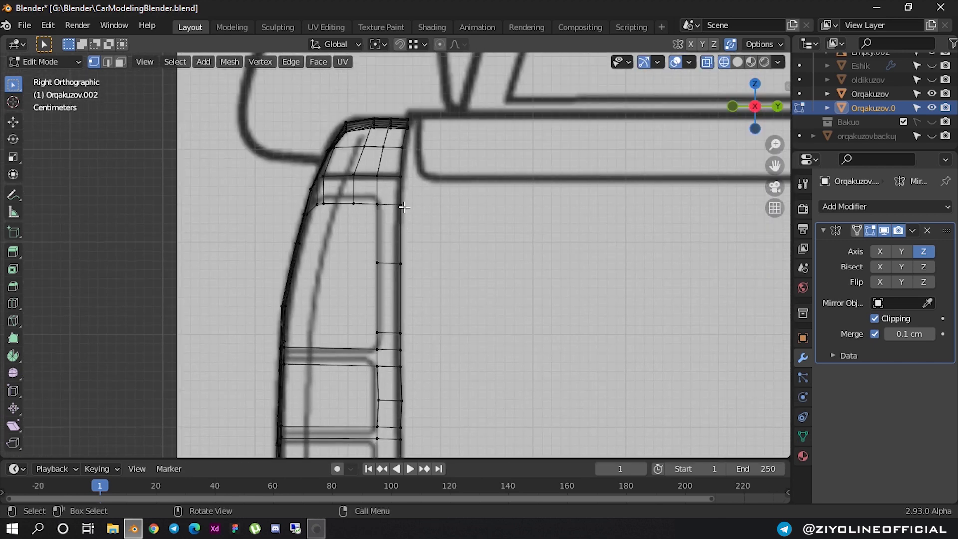
{"action": "scroll", "coordinate": [413, 174], "scroll_direction": "down", "scroll_amount": 3}
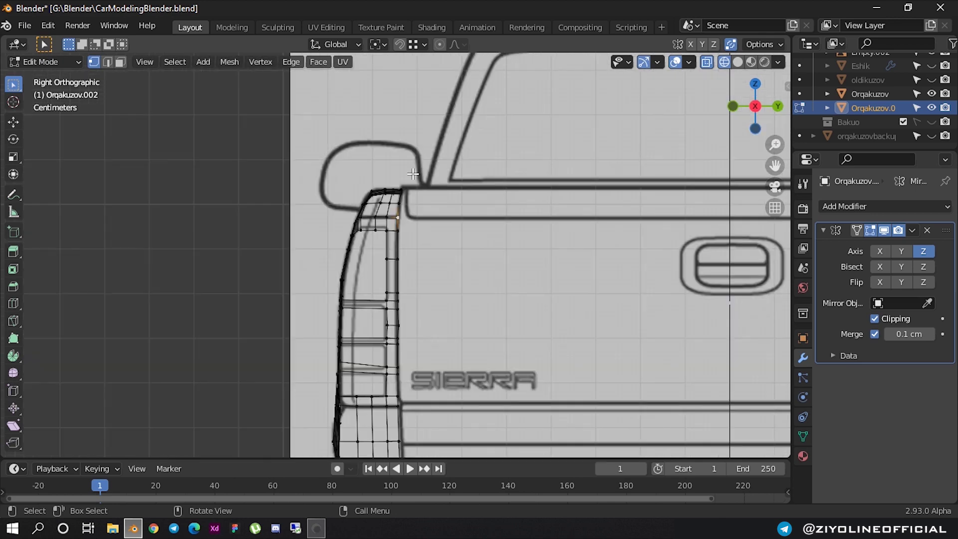
{"action": "scroll", "coordinate": [411, 214], "scroll_direction": "up", "scroll_amount": 2}
{"action": "scroll", "coordinate": [396, 295], "scroll_direction": "down", "scroll_amount": 3}
{"action": "scroll", "coordinate": [397, 295], "scroll_direction": "up", "scroll_amount": 2}
{"action": "scroll", "coordinate": [398, 295], "scroll_direction": "up", "scroll_amount": 2}
{"action": "scroll", "coordinate": [399, 295], "scroll_direction": "down", "scroll_amount": 3, "text": "shift"}
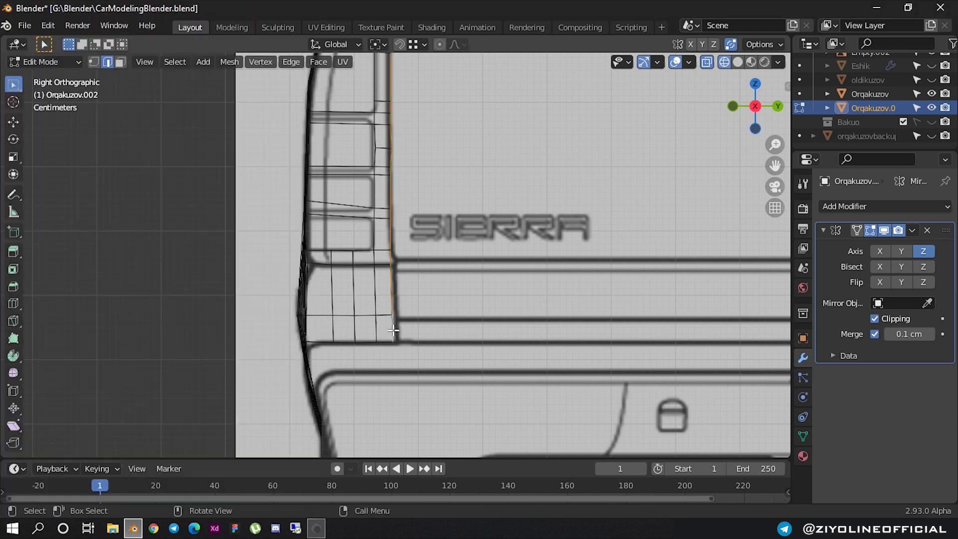
{"action": "scroll", "coordinate": [393, 329], "scroll_direction": "down", "scroll_amount": 3}
{"action": "scroll", "coordinate": [393, 330], "scroll_direction": "down", "scroll_amount": 2}
{"action": "mouse_move", "coordinate": [393, 330]}
{"action": "middle_mouse_down"}
{"action": "mouse_move", "coordinate": [410, 233]}
{"action": "mouse_move", "coordinate": [408, 182]}
{"action": "middle_mouse_up"}
{"action": "mouse_move", "coordinate": [470, 194]}
{"action": "middle_mouse_down"}
{"action": "mouse_move", "coordinate": [608, 198]}
{"action": "mouse_move", "coordinate": [596, 209]}
{"action": "mouse_move", "coordinate": [692, 140]}
{"action": "middle_mouse_up"}
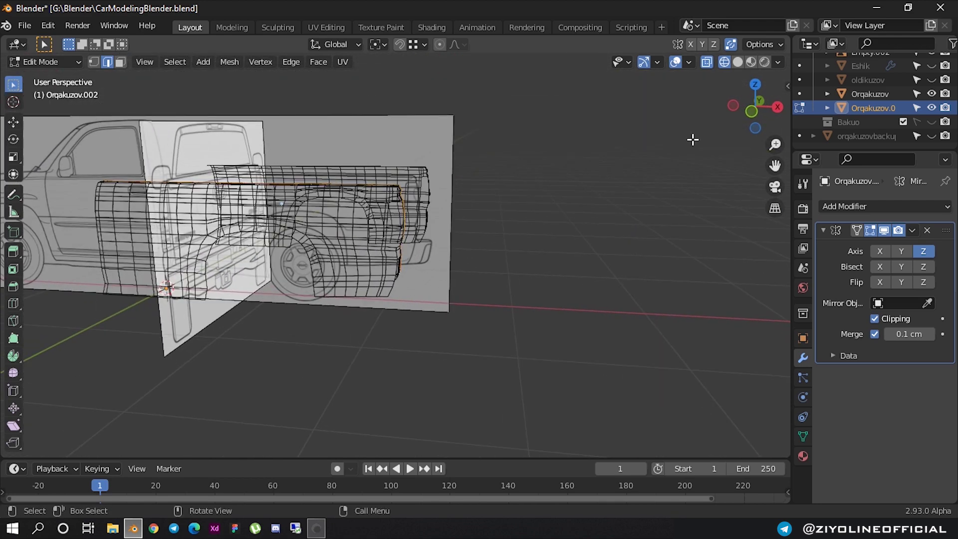
- Switch to a straight-on orthographic side view of the truck, framed to include the cab
{"action": "left_click", "coordinate": [759, 114]}
{"action": "scroll", "coordinate": [454, 186], "scroll_direction": "up", "scroll_amount": 4}
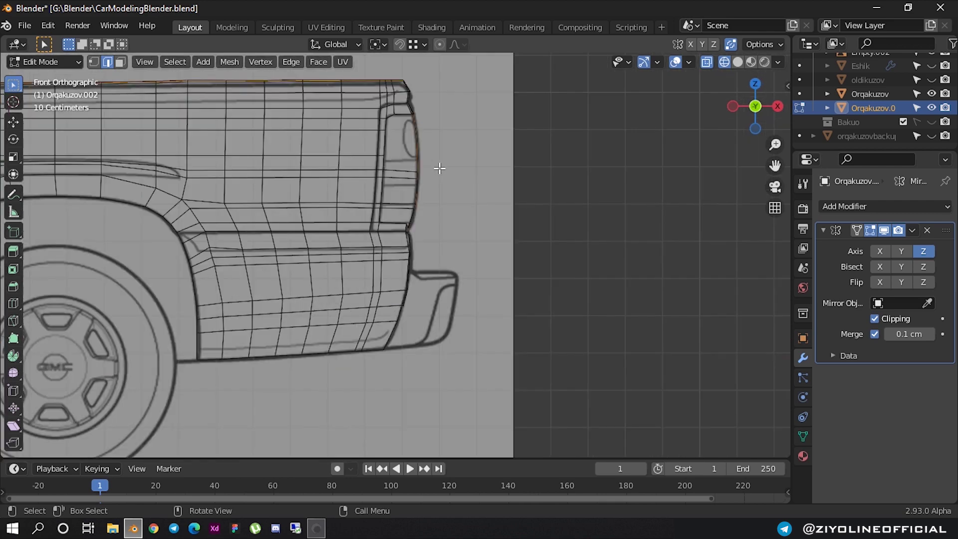
{"action": "scroll", "coordinate": [443, 194], "scroll_direction": "up", "scroll_amount": 3}
{"action": "scroll", "coordinate": [442, 194], "scroll_direction": "up", "scroll_amount": 5, "text": "shift"}
{"action": "scroll", "coordinate": [443, 209], "scroll_direction": "up", "scroll_amount": 4, "text": "shift"}
{"action": "scroll", "coordinate": [444, 222], "scroll_direction": "up", "scroll_amount": 3}
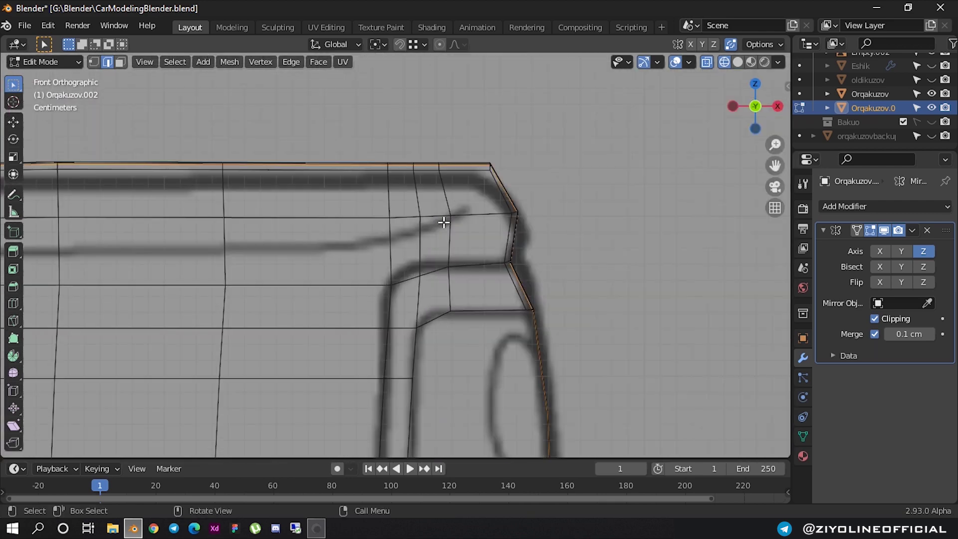
{"action": "scroll", "coordinate": [396, 236], "scroll_direction": "down", "scroll_amount": 1}
{"action": "scroll", "coordinate": [397, 236], "scroll_direction": "down", "scroll_amount": 2}
{"action": "key", "text": "n"}
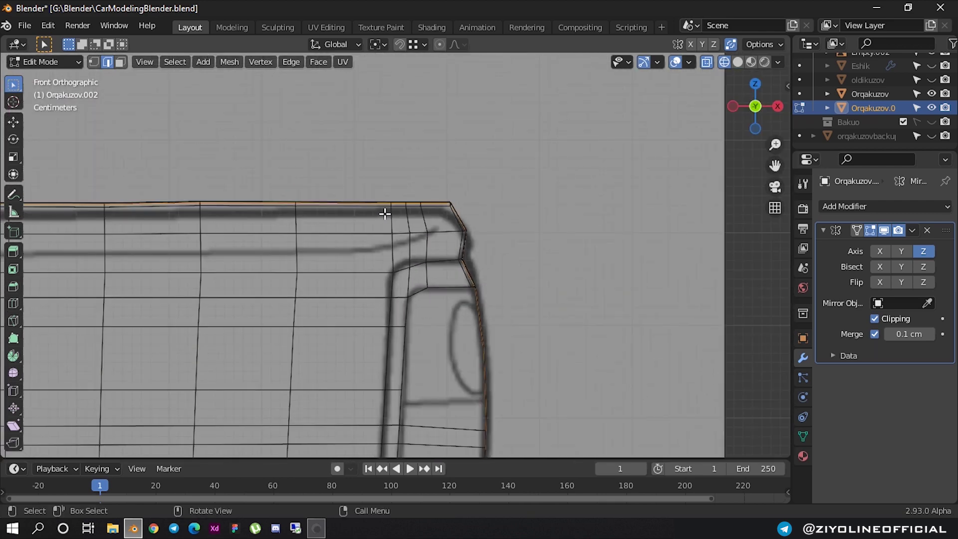
{"action": "scroll", "coordinate": [464, 208], "scroll_direction": "down", "scroll_amount": 2}
{"action": "scroll", "coordinate": [552, 216], "scroll_direction": "down", "scroll_amount": 2}
{"action": "scroll", "coordinate": [427, 222], "scroll_direction": "down", "scroll_amount": 2}
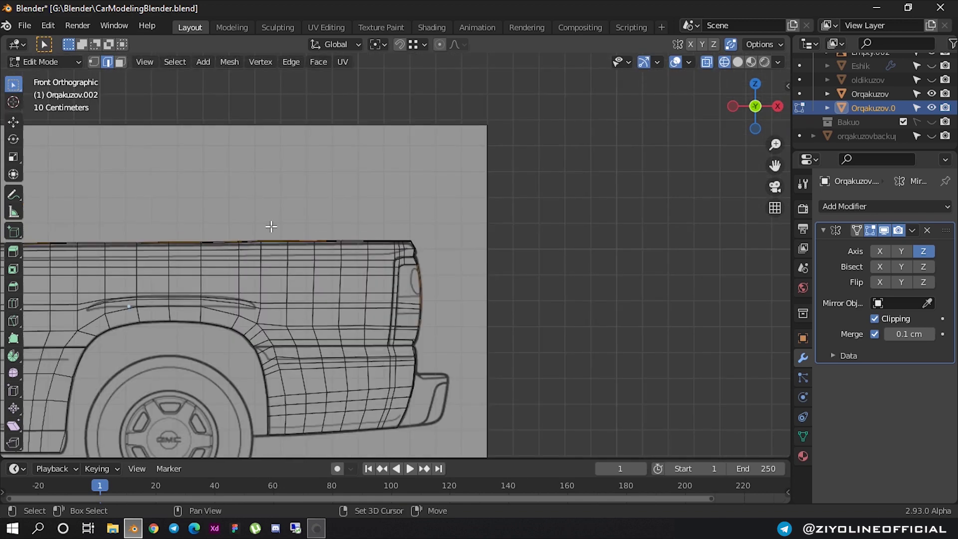
{"action": "scroll", "coordinate": [484, 218], "scroll_direction": "up", "scroll_amount": 1}
{"action": "middle_click_drag", "start_coordinate": [258, 213], "coordinate": [368, 212], "text": "shift"}
- Box-select the face strip along the bed's top edge, then clear the selection
{"action": "key", "text": "b"}
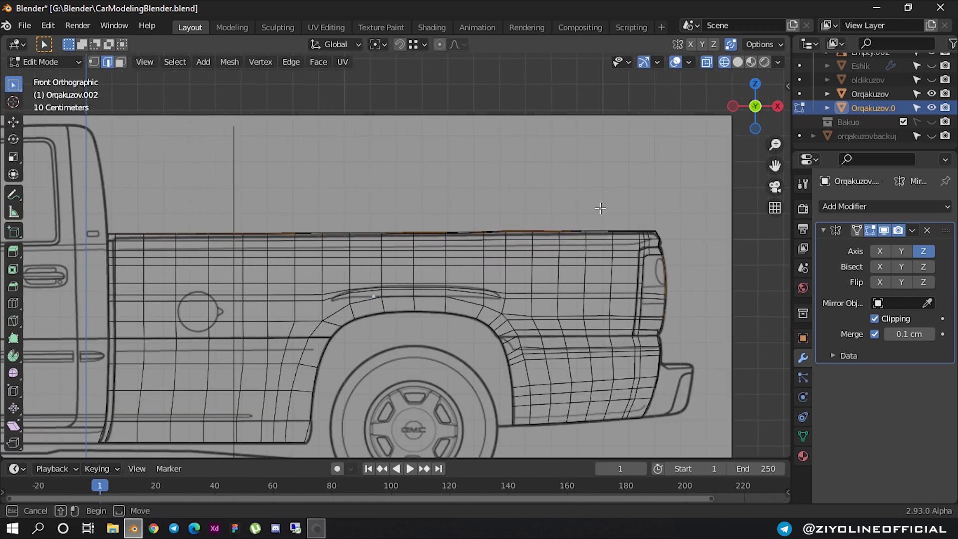
{"action": "left_click_drag", "start_coordinate": [73, 261], "coordinate": [73, 261]}
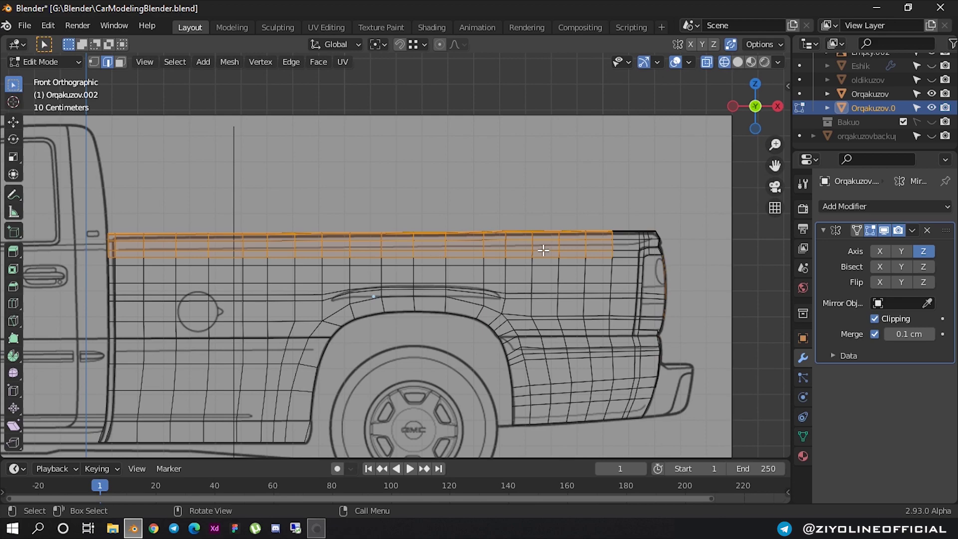
{"action": "key", "text": "alt+a"}
{"action": "scroll", "coordinate": [697, 248], "scroll_direction": "up", "scroll_amount": 5}
{"action": "scroll", "coordinate": [665, 259], "scroll_direction": "down", "scroll_amount": 8}
- Orbit into a perspective view around the rear wheel
{"action": "mouse_move", "coordinate": [665, 259]}
{"action": "middle_mouse_down"}
{"action": "mouse_move", "coordinate": [619, 308]}
{"action": "mouse_move", "coordinate": [377, 127]}
{"action": "middle_mouse_up"}
{"action": "scroll", "coordinate": [598, 312], "scroll_direction": "up", "scroll_amount": 6}
{"action": "scroll", "coordinate": [376, 127], "scroll_direction": "up", "scroll_amount": 3}
{"action": "scroll", "coordinate": [502, 239], "scroll_direction": "up", "scroll_amount": 2}
{"action": "scroll", "coordinate": [418, 259], "scroll_direction": "up", "scroll_amount": 2}
{"action": "scroll", "coordinate": [418, 259], "scroll_direction": "down", "scroll_amount": 2}
{"action": "scroll", "coordinate": [424, 260], "scroll_direction": "up", "scroll_amount": 2}
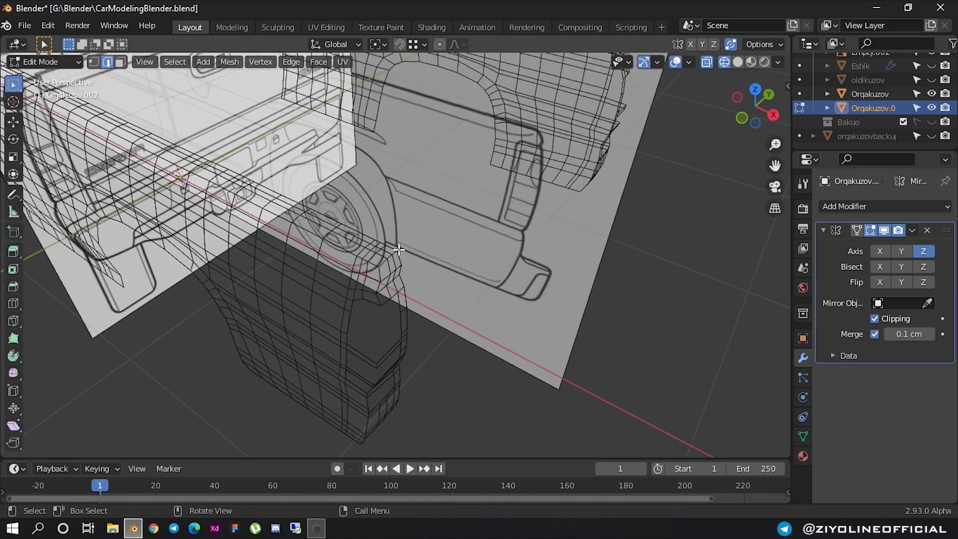
{"action": "scroll", "coordinate": [399, 219], "scroll_direction": "up", "scroll_amount": 2}
{"action": "scroll", "coordinate": [379, 179], "scroll_direction": "up", "scroll_amount": 2}
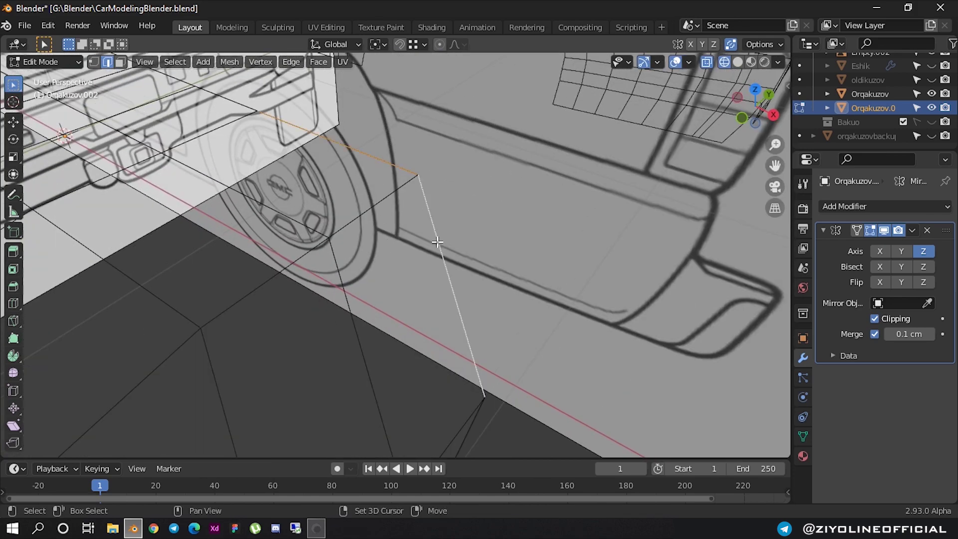
{"action": "scroll", "coordinate": [437, 242], "scroll_direction": "down", "scroll_amount": 3}
{"action": "scroll", "coordinate": [424, 219], "scroll_direction": "down", "scroll_amount": 2}
{"action": "scroll", "coordinate": [403, 174], "scroll_direction": "down", "scroll_amount": 1}
{"action": "scroll", "coordinate": [418, 168], "scroll_direction": "up", "scroll_amount": 2}
- Show solid shading and orbit to inspect the corner pillar, fender and door panel
{"action": "left_click", "coordinate": [738, 61]}
{"action": "scroll", "coordinate": [452, 167], "scroll_direction": "up", "scroll_amount": 1}
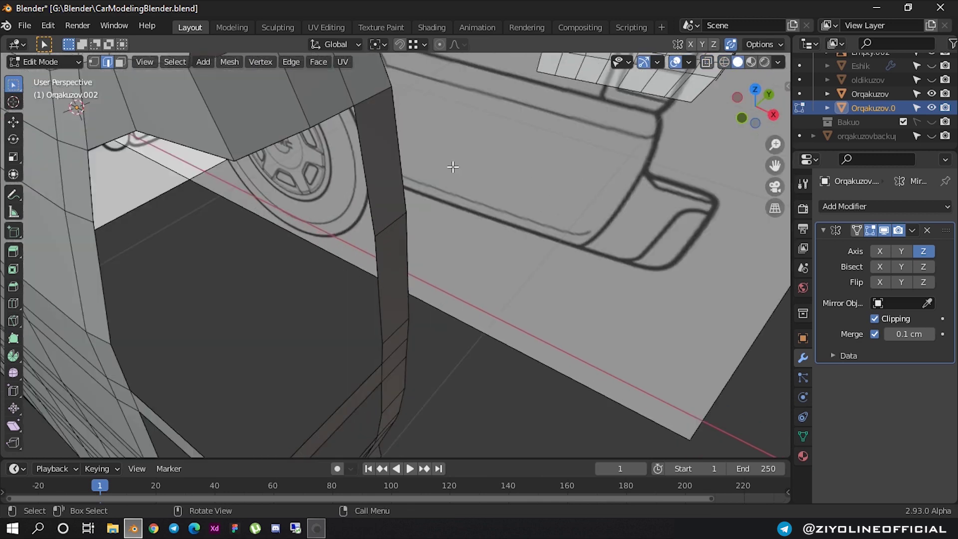
{"action": "scroll", "coordinate": [453, 167], "scroll_direction": "down", "scroll_amount": 1}
{"action": "scroll", "coordinate": [420, 164], "scroll_direction": "down", "scroll_amount": 1}
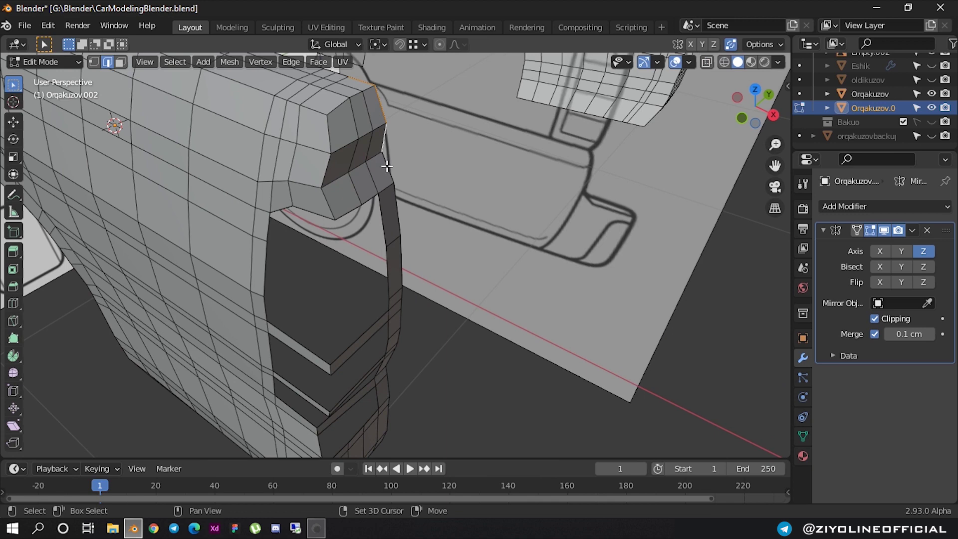
{"action": "scroll", "coordinate": [405, 287], "scroll_direction": "up", "scroll_amount": 2}
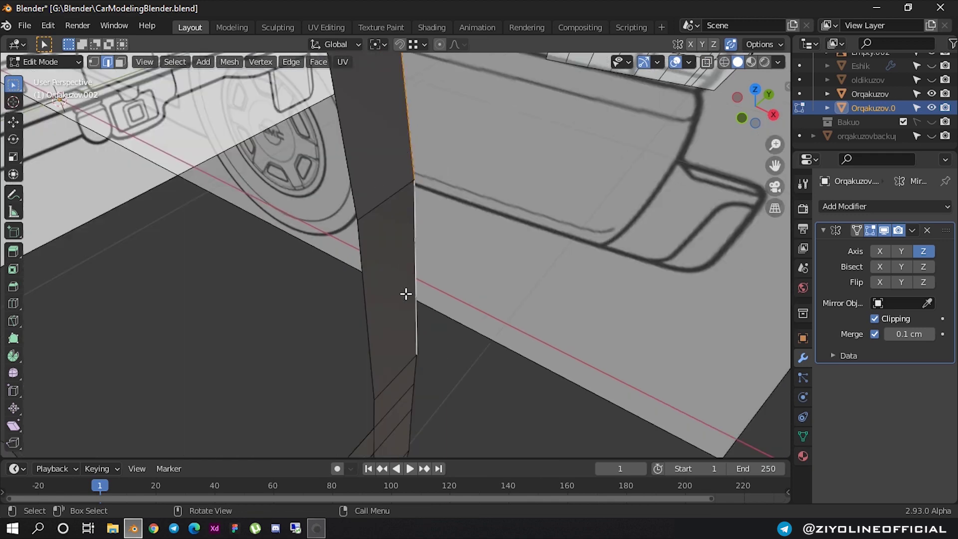
{"action": "scroll", "coordinate": [408, 294], "scroll_direction": "up", "scroll_amount": 1}
{"action": "scroll", "coordinate": [374, 129], "scroll_direction": "down", "scroll_amount": 1}
{"action": "scroll", "coordinate": [388, 186], "scroll_direction": "down", "scroll_amount": 1}
{"action": "middle_click_drag", "start_coordinate": [388, 186], "coordinate": [378, 174]}
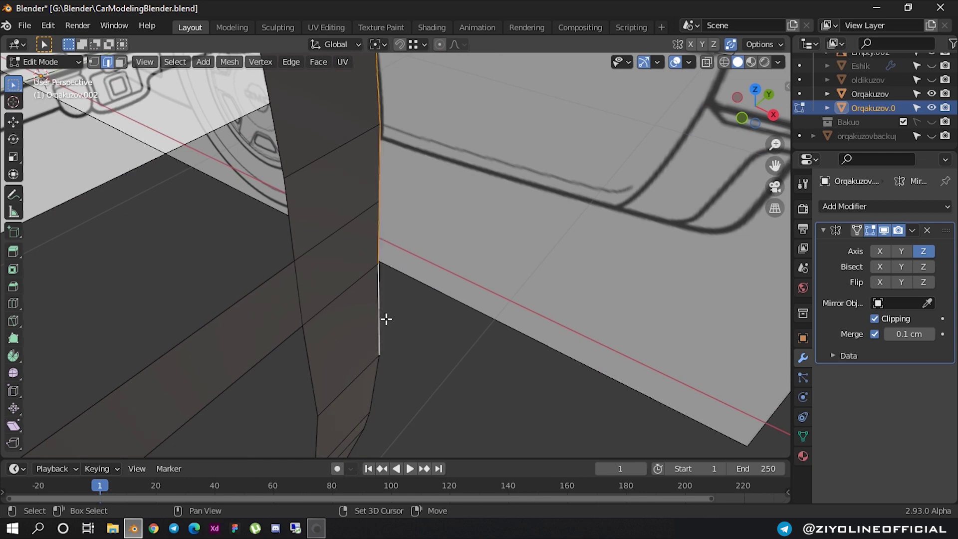
{"action": "scroll", "coordinate": [386, 325], "scroll_direction": "down", "scroll_amount": 4}
{"action": "middle_click_drag", "start_coordinate": [388, 327], "coordinate": [363, 123]}
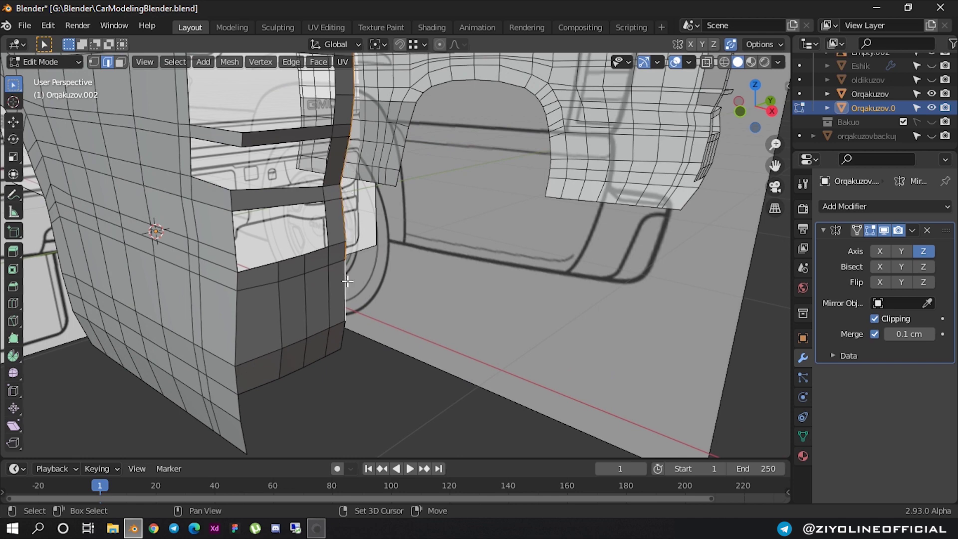
{"action": "scroll", "coordinate": [364, 331], "scroll_direction": "down", "scroll_amount": 5}
{"action": "mouse_move", "coordinate": [384, 325]}
{"action": "middle_mouse_down"}
{"action": "mouse_move", "coordinate": [265, 348]}
{"action": "mouse_move", "coordinate": [306, 346]}
{"action": "mouse_move", "coordinate": [369, 321]}
{"action": "mouse_move", "coordinate": [342, 320]}
{"action": "middle_mouse_up"}
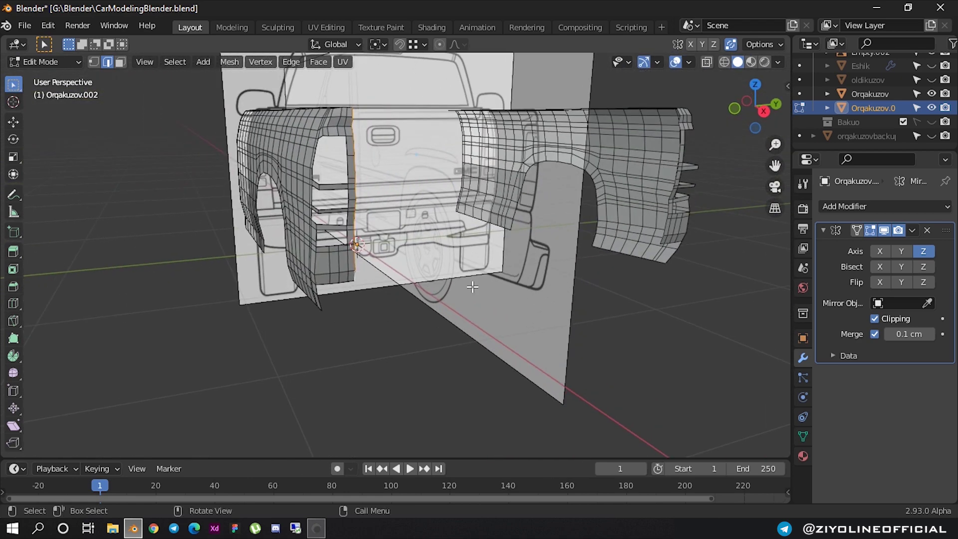
- Extend the rear corner edge 92.965 cm along Y to form the tailgate panel
{"action": "key", "text": "g"}
{"action": "key", "text": "x"}
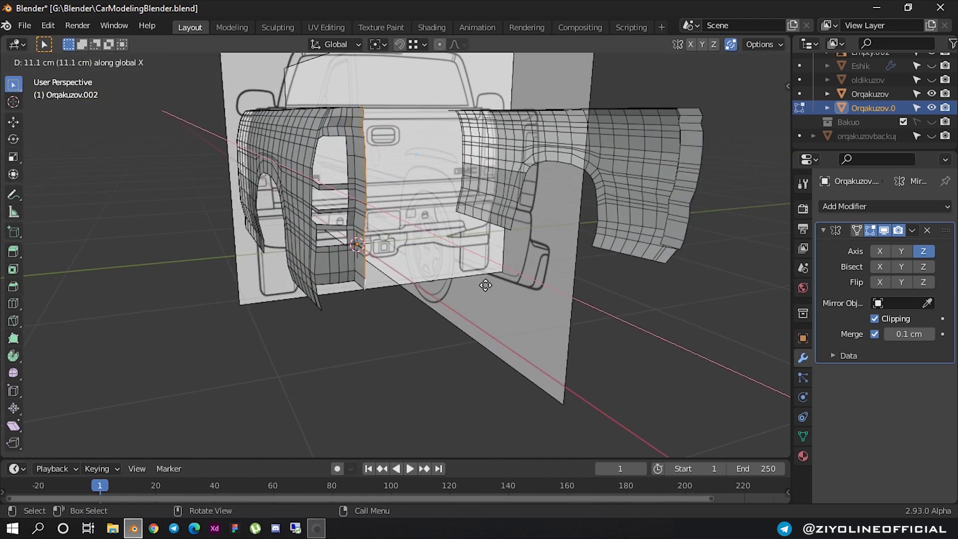
{"action": "key", "text": "y"}
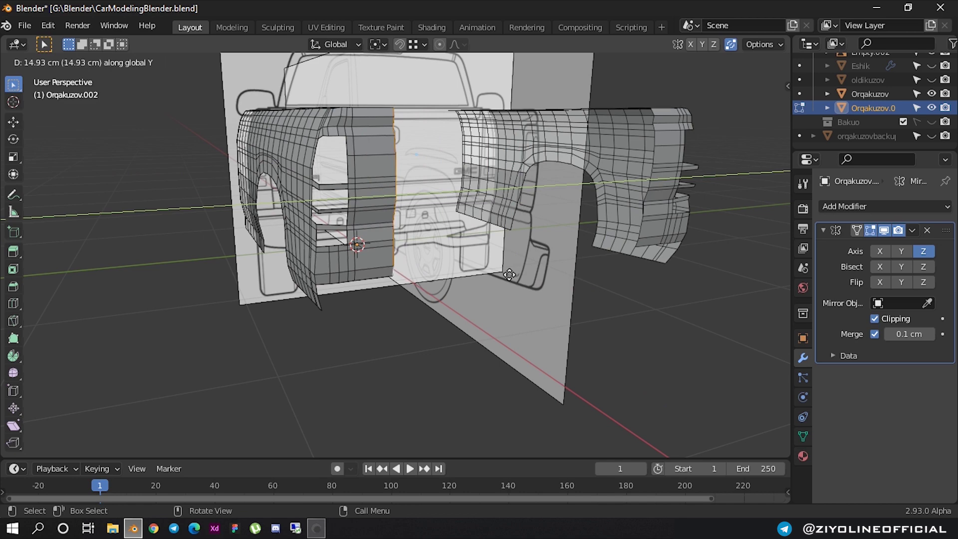
{"action": "left_click", "coordinate": [563, 268]}
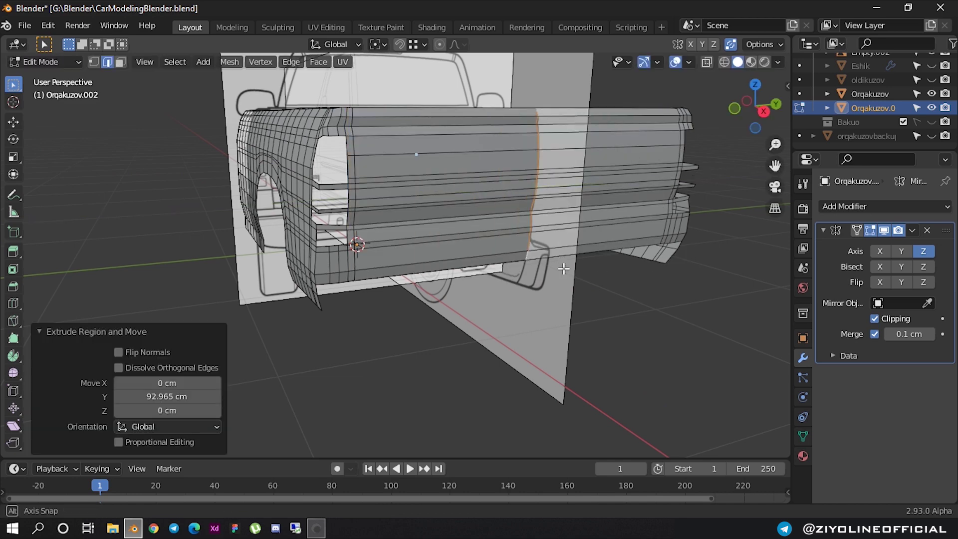
- Orbit around the whole truck mesh, checking the side view along the way
{"action": "scroll", "coordinate": [605, 256], "scroll_direction": "up", "scroll_amount": 2}
{"action": "scroll", "coordinate": [607, 208], "scroll_direction": "down", "scroll_amount": 5}
{"action": "mouse_move", "coordinate": [607, 207]}
{"action": "middle_mouse_down"}
{"action": "mouse_move", "coordinate": [725, 288]}
{"action": "mouse_move", "coordinate": [688, 301]}
{"action": "mouse_move", "coordinate": [631, 244]}
{"action": "mouse_move", "coordinate": [589, 231]}
{"action": "mouse_move", "coordinate": [756, 214]}
{"action": "mouse_move", "coordinate": [753, 189]}
{"action": "middle_mouse_up"}
{"action": "left_click", "coordinate": [748, 116]}
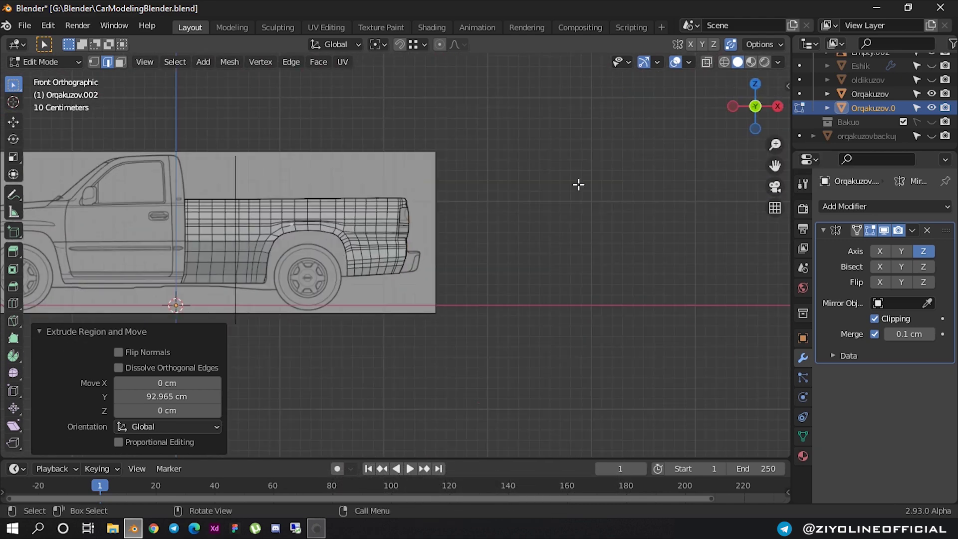
{"action": "scroll", "coordinate": [451, 201], "scroll_direction": "up", "scroll_amount": 5}
{"action": "scroll", "coordinate": [452, 201], "scroll_direction": "down", "scroll_amount": 5}
{"action": "mouse_move", "coordinate": [451, 201]}
{"action": "middle_mouse_down"}
{"action": "mouse_move", "coordinate": [425, 208]}
{"action": "mouse_move", "coordinate": [412, 226]}
{"action": "mouse_move", "coordinate": [429, 220]}
{"action": "middle_mouse_up"}
- View the truck's back end in orthographic with wireframe shading to see the tailgate
{"action": "key", "text": "KP_5"}
{"action": "key", "text": "KP_3"}
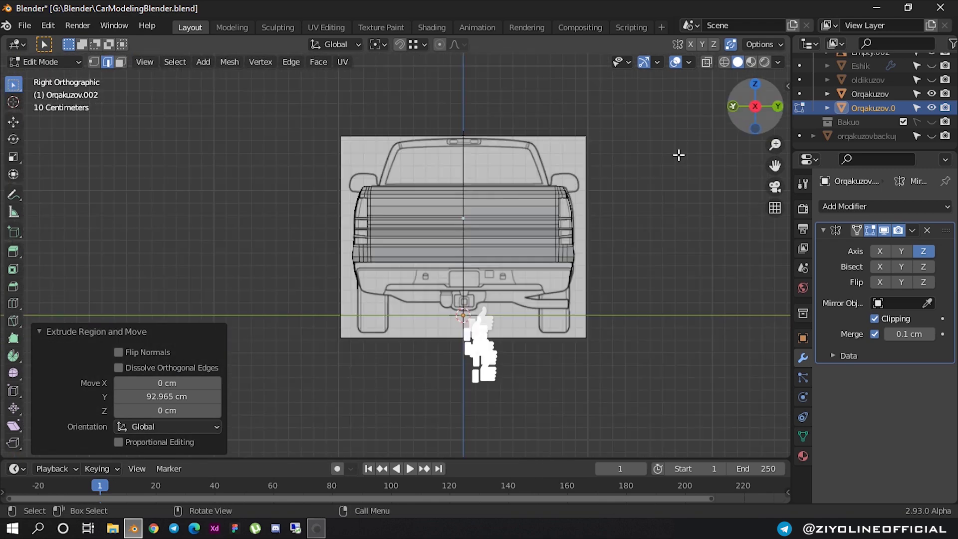
{"action": "scroll", "coordinate": [521, 195], "scroll_direction": "up", "scroll_amount": 4}
{"action": "left_click", "coordinate": [723, 62]}
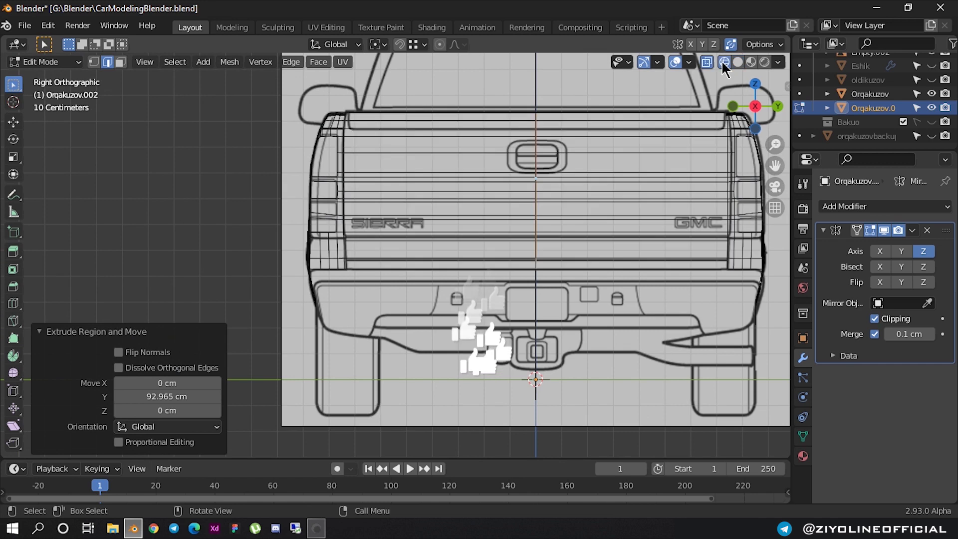
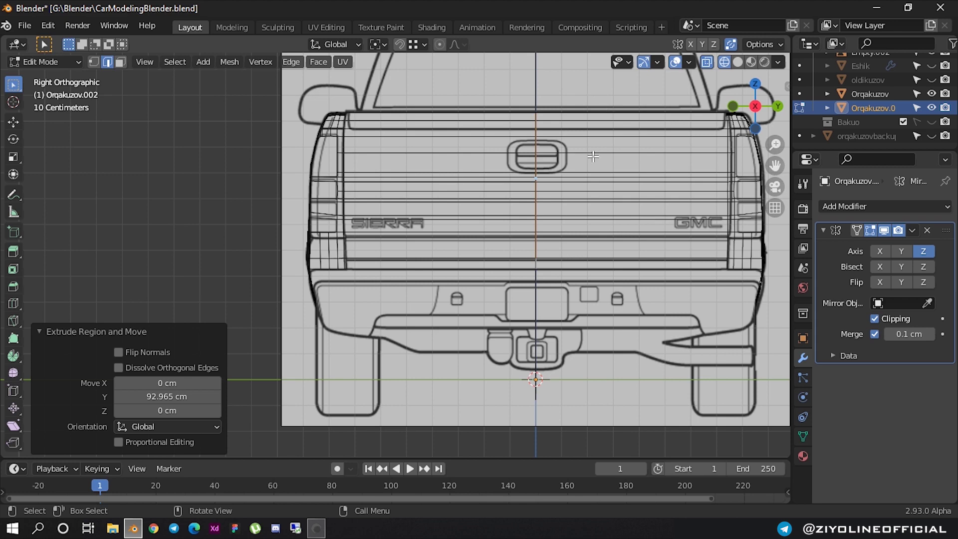
- Zoom in and knife-cut from the tailgate rail's top edge down to its lower edge
{"action": "scroll", "coordinate": [394, 141], "scroll_direction": "down", "scroll_amount": 2}
{"action": "scroll", "coordinate": [360, 120], "scroll_direction": "up", "scroll_amount": 3}
{"action": "scroll", "coordinate": [360, 121], "scroll_direction": "up", "scroll_amount": 1}
{"action": "scroll", "coordinate": [357, 150], "scroll_direction": "up", "scroll_amount": 3, "text": "shift"}
{"action": "scroll", "coordinate": [352, 190], "scroll_direction": "up", "scroll_amount": 1}
{"action": "scroll", "coordinate": [350, 213], "scroll_direction": "up", "scroll_amount": 2}
{"action": "scroll", "coordinate": [324, 165], "scroll_direction": "up", "scroll_amount": 2}
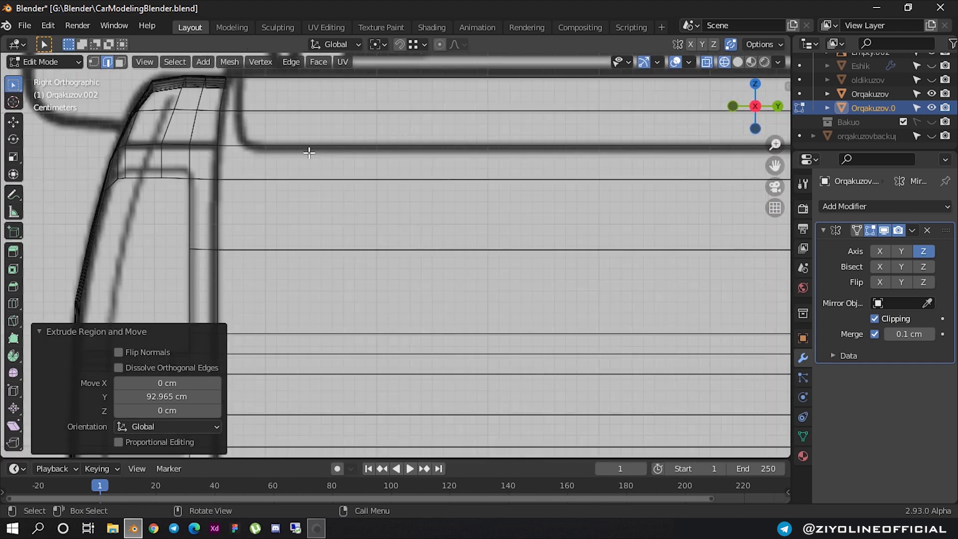
{"action": "scroll", "coordinate": [368, 246], "scroll_direction": "up", "scroll_amount": 2}
{"action": "scroll", "coordinate": [286, 222], "scroll_direction": "up", "scroll_amount": 1}
{"action": "scroll", "coordinate": [286, 221], "scroll_direction": "up", "scroll_amount": 2, "text": "shift"}
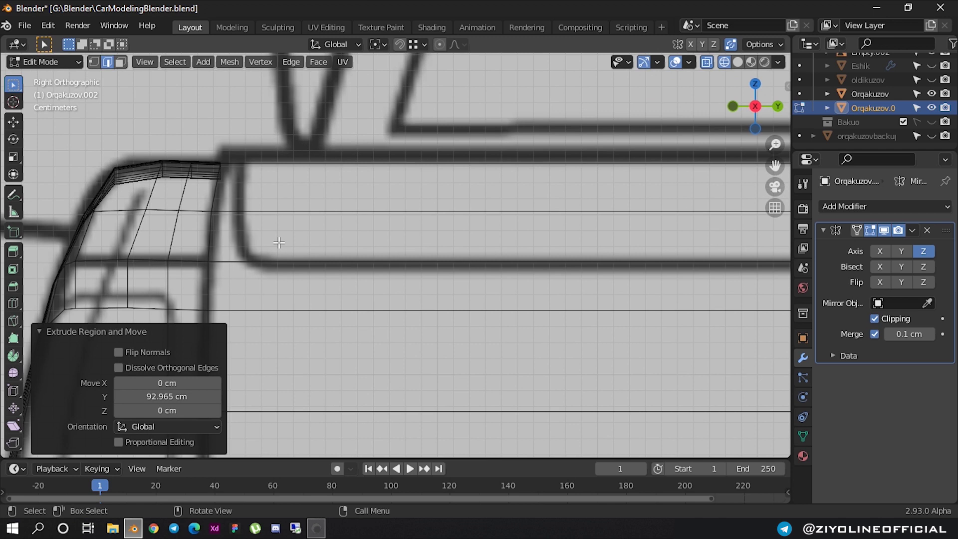
{"action": "key", "text": "k"}
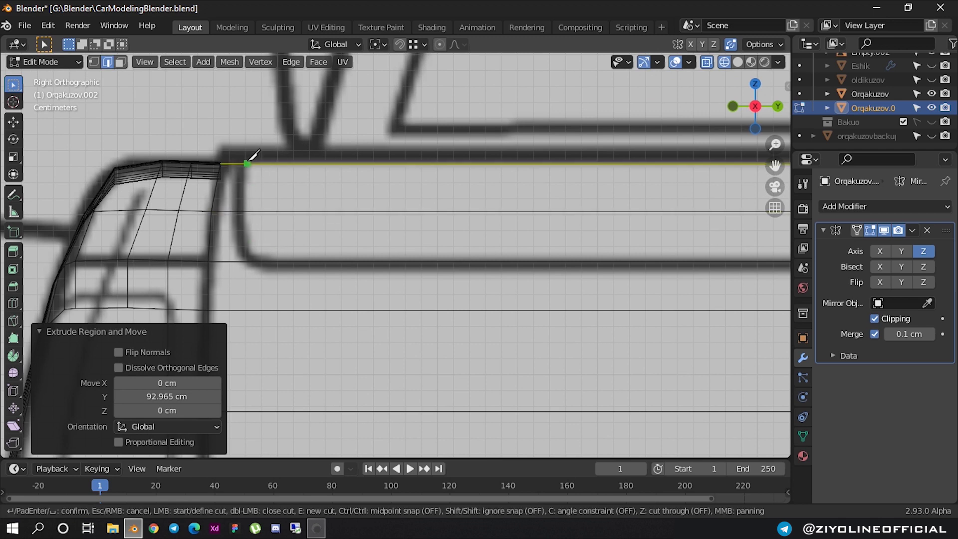
{"action": "left_click", "coordinate": [241, 162]}
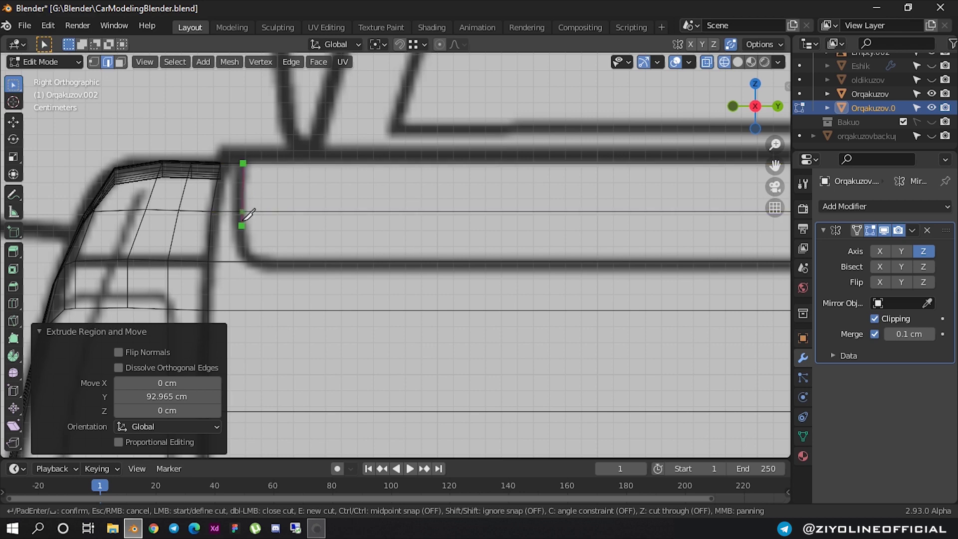
{"action": "left_click", "coordinate": [250, 260]}
{"action": "key", "text": "Return"}
- Pan across the truck rear toward the SIERRA lettering, then orbit into a perspective view
{"action": "scroll", "coordinate": [251, 264], "scroll_direction": "down", "scroll_amount": 3}
{"action": "scroll", "coordinate": [251, 264], "scroll_direction": "down", "scroll_amount": 3}
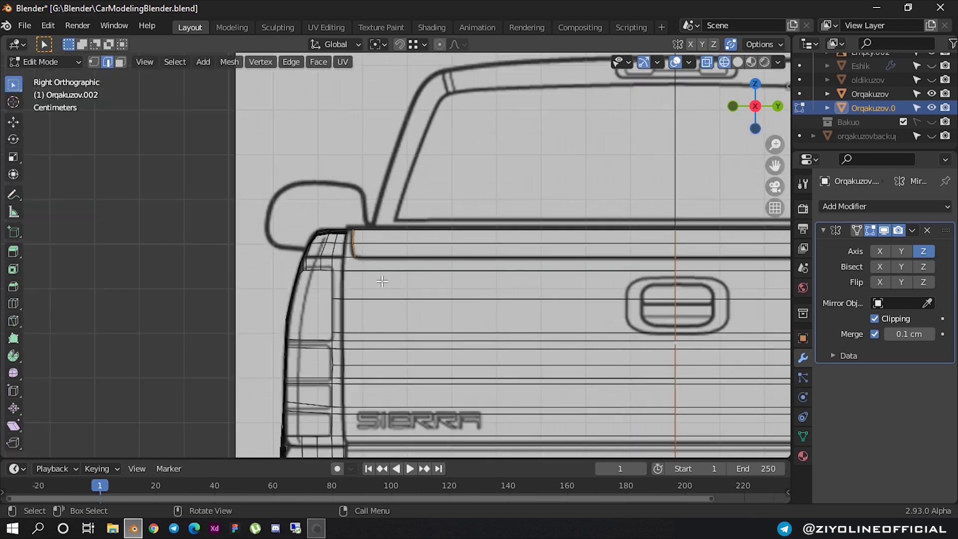
{"action": "scroll", "coordinate": [250, 264], "scroll_direction": "down", "scroll_amount": 2}
{"action": "middle_click_drag", "start_coordinate": [544, 270], "coordinate": [420, 270], "text": "shift"}
{"action": "scroll", "coordinate": [419, 270], "scroll_direction": "up", "scroll_amount": 3}
{"action": "scroll", "coordinate": [442, 284], "scroll_direction": "up", "scroll_amount": 2}
{"action": "scroll", "coordinate": [409, 235], "scroll_direction": "up", "scroll_amount": 3}
{"action": "scroll", "coordinate": [409, 235], "scroll_direction": "down", "scroll_amount": 1}
{"action": "scroll", "coordinate": [409, 236], "scroll_direction": "down", "scroll_amount": 3}
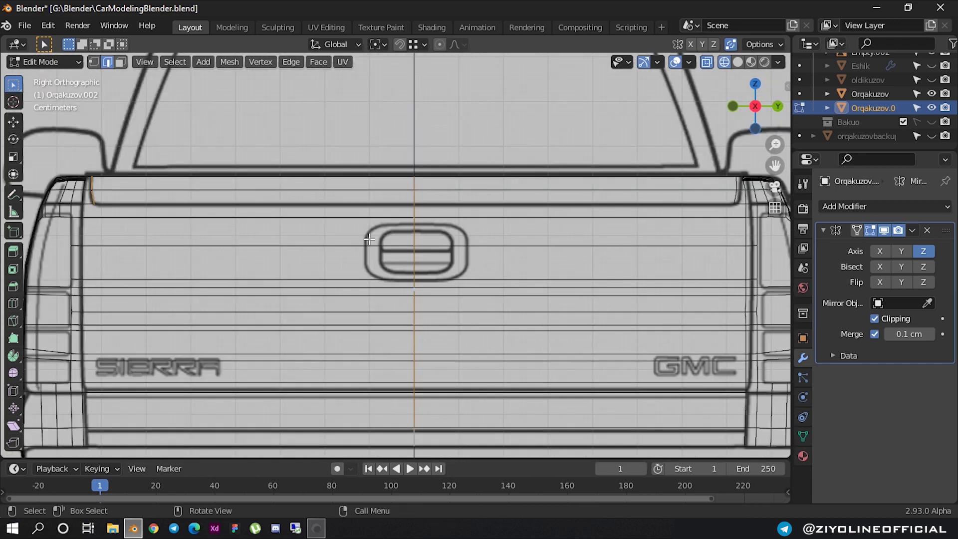
{"action": "scroll", "coordinate": [360, 236], "scroll_direction": "down", "scroll_amount": 1}
{"action": "scroll", "coordinate": [361, 236], "scroll_direction": "down", "scroll_amount": 1}
{"action": "scroll", "coordinate": [361, 236], "scroll_direction": "up", "scroll_amount": 1}
{"action": "scroll", "coordinate": [278, 214], "scroll_direction": "up", "scroll_amount": 1}
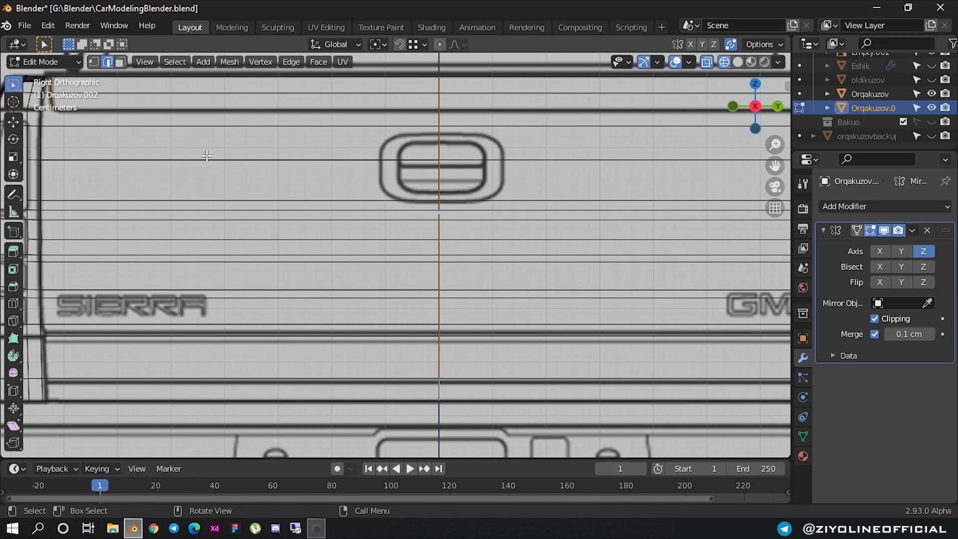
{"action": "middle_click_drag", "start_coordinate": [108, 314], "coordinate": [145, 259], "text": "shift"}
{"action": "scroll", "coordinate": [200, 239], "scroll_direction": "up", "scroll_amount": 2}
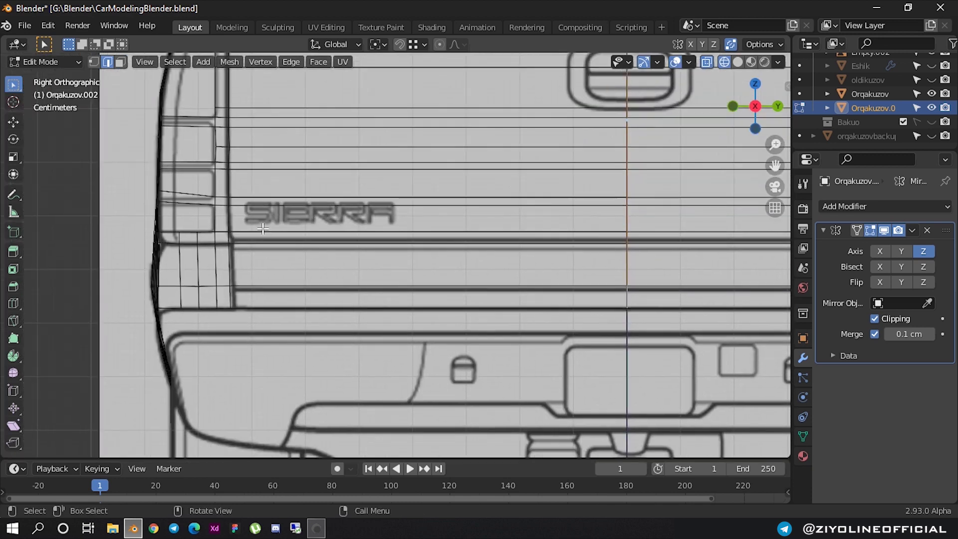
{"action": "scroll", "coordinate": [231, 228], "scroll_direction": "up", "scroll_amount": 2}
{"action": "scroll", "coordinate": [234, 240], "scroll_direction": "up", "scroll_amount": 1}
{"action": "scroll", "coordinate": [311, 245], "scroll_direction": "down", "scroll_amount": 2}
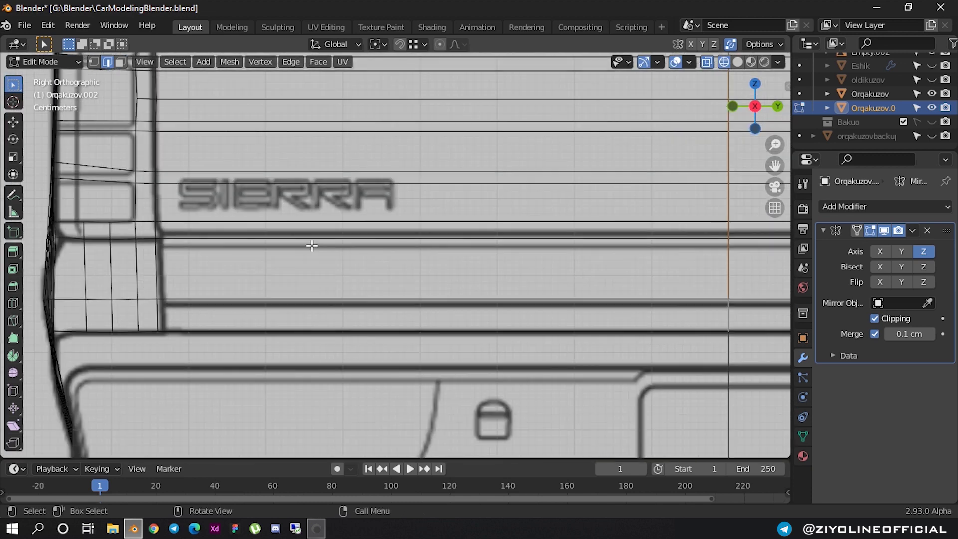
{"action": "scroll", "coordinate": [294, 279], "scroll_direction": "down", "scroll_amount": 2}
{"action": "scroll", "coordinate": [269, 312], "scroll_direction": "up", "scroll_amount": 2}
{"action": "scroll", "coordinate": [205, 299], "scroll_direction": "down", "scroll_amount": 2}
{"action": "scroll", "coordinate": [204, 299], "scroll_direction": "down", "scroll_amount": 1}
{"action": "scroll", "coordinate": [205, 300], "scroll_direction": "down", "scroll_amount": 1}
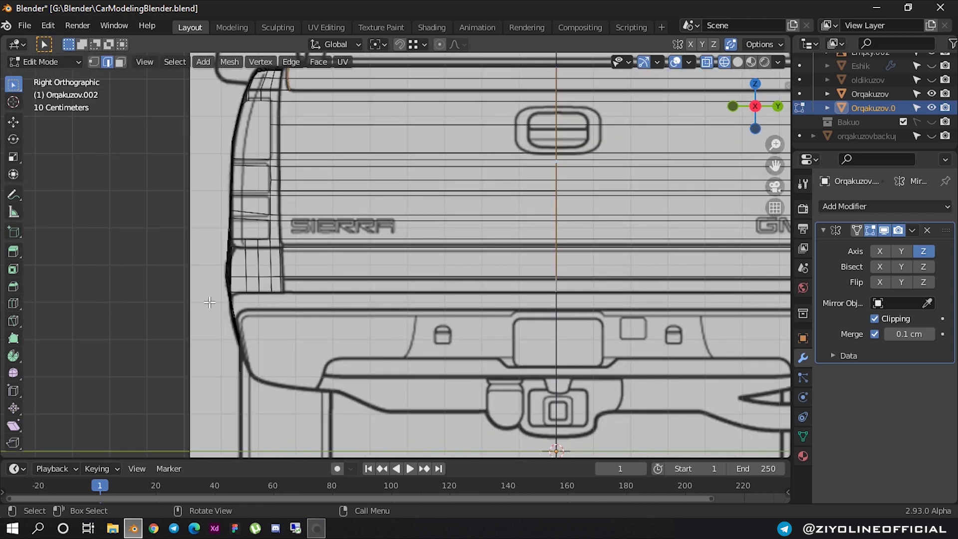
{"action": "scroll", "coordinate": [272, 302], "scroll_direction": "down", "scroll_amount": 1}
{"action": "scroll", "coordinate": [398, 302], "scroll_direction": "down", "scroll_amount": 1}
{"action": "scroll", "coordinate": [398, 302], "scroll_direction": "down", "scroll_amount": 2}
{"action": "mouse_move", "coordinate": [398, 301]}
{"action": "middle_mouse_down"}
{"action": "mouse_move", "coordinate": [424, 328]}
{"action": "mouse_move", "coordinate": [462, 334]}
{"action": "middle_mouse_up"}
{"action": "scroll", "coordinate": [453, 326], "scroll_direction": "up", "scroll_amount": 2}
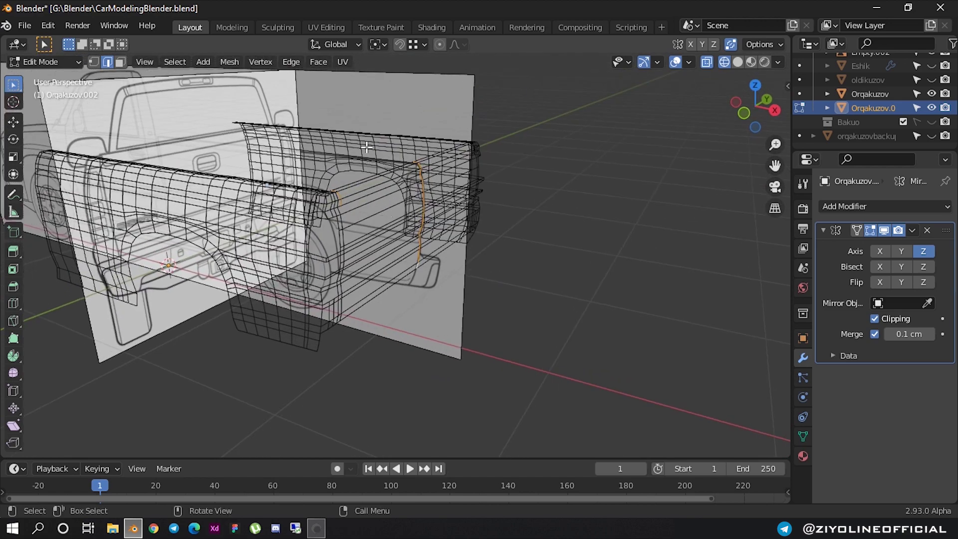
- Turn off X-ray and reposition the rail's top and bevel edges
{"action": "scroll", "coordinate": [326, 157], "scroll_direction": "up", "scroll_amount": 2}
{"action": "middle_click_drag", "start_coordinate": [325, 157], "coordinate": [649, 107]}
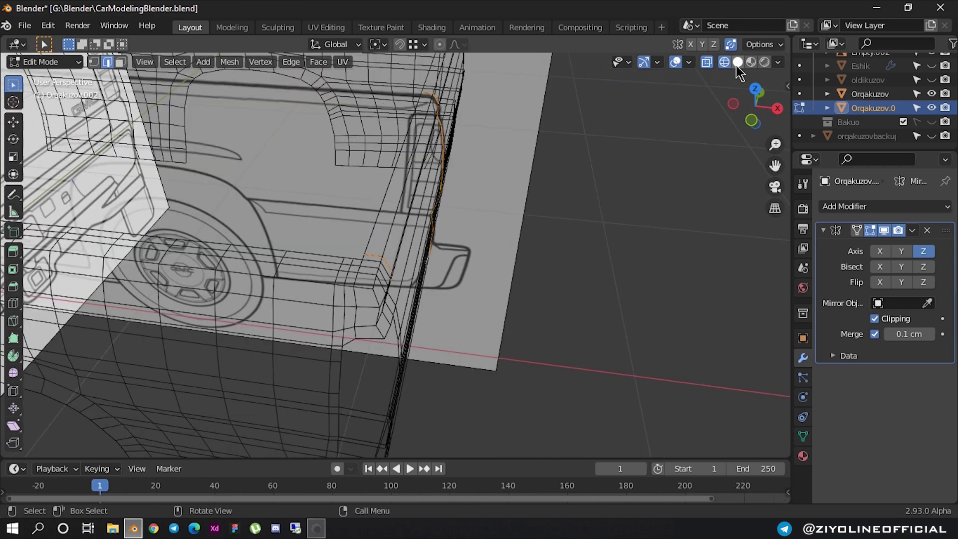
{"action": "key", "text": "alt+z"}
{"action": "mouse_move", "coordinate": [490, 207]}
{"action": "middle_mouse_down"}
{"action": "mouse_move", "coordinate": [306, 229]}
{"action": "mouse_move", "coordinate": [287, 218]}
{"action": "middle_mouse_up"}
{"action": "scroll", "coordinate": [285, 215], "scroll_direction": "up", "scroll_amount": 2}
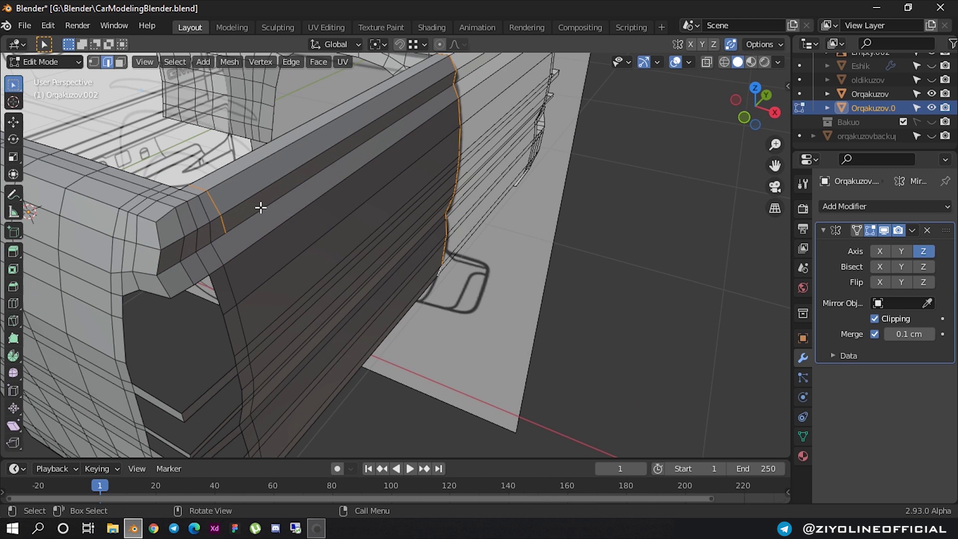
{"action": "left_click", "coordinate": [223, 194]}
{"action": "left_click", "coordinate": [237, 200]}
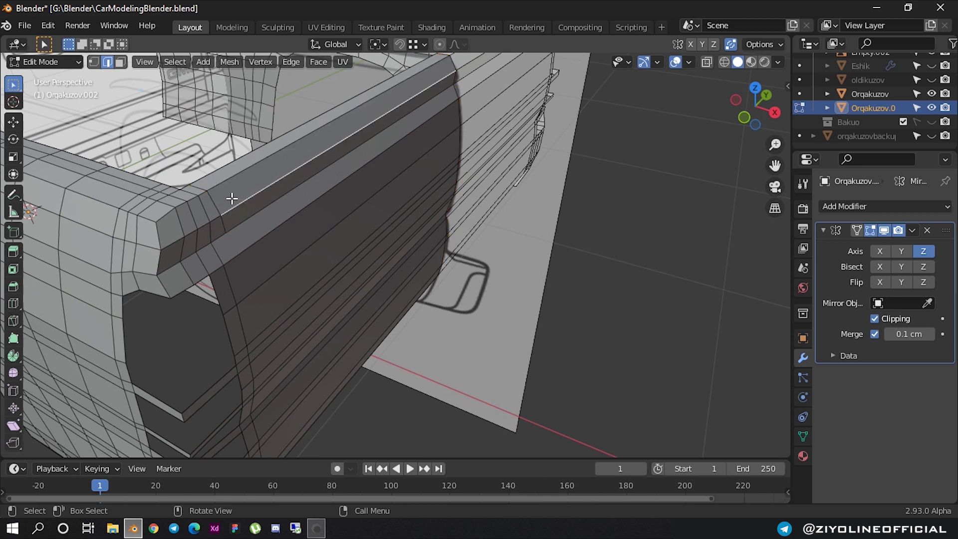
{"action": "key", "text": "g"}
{"action": "left_click", "coordinate": [231, 198]}
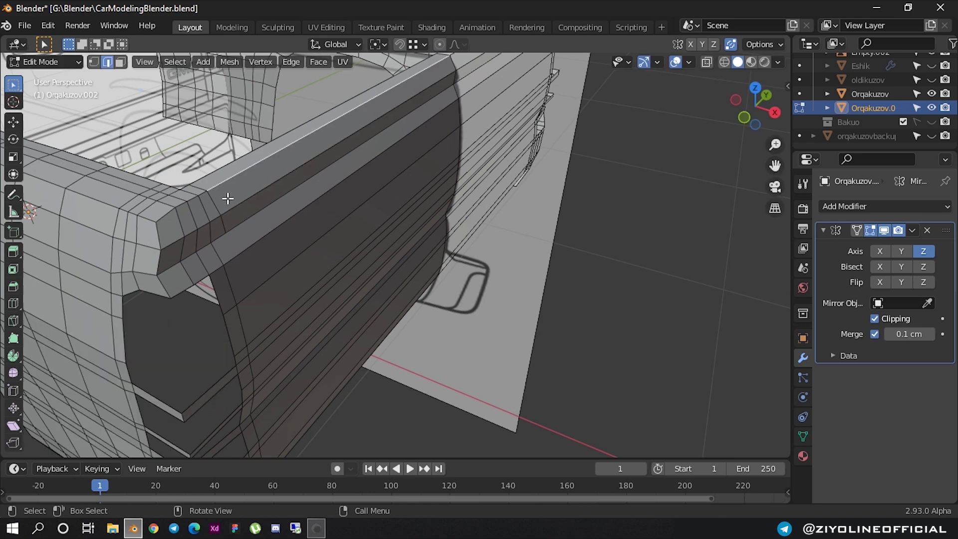
- Select the rail's top face strip and push it about 0.82 cm outward along X in Front view
{"action": "key", "text": "3"}
{"action": "left_click", "coordinate": [236, 215], "text": "shift"}
{"action": "mouse_move", "coordinate": [327, 213]}
{"action": "middle_mouse_down"}
{"action": "mouse_move", "coordinate": [327, 197]}
{"action": "mouse_move", "coordinate": [469, 195]}
{"action": "middle_mouse_up"}
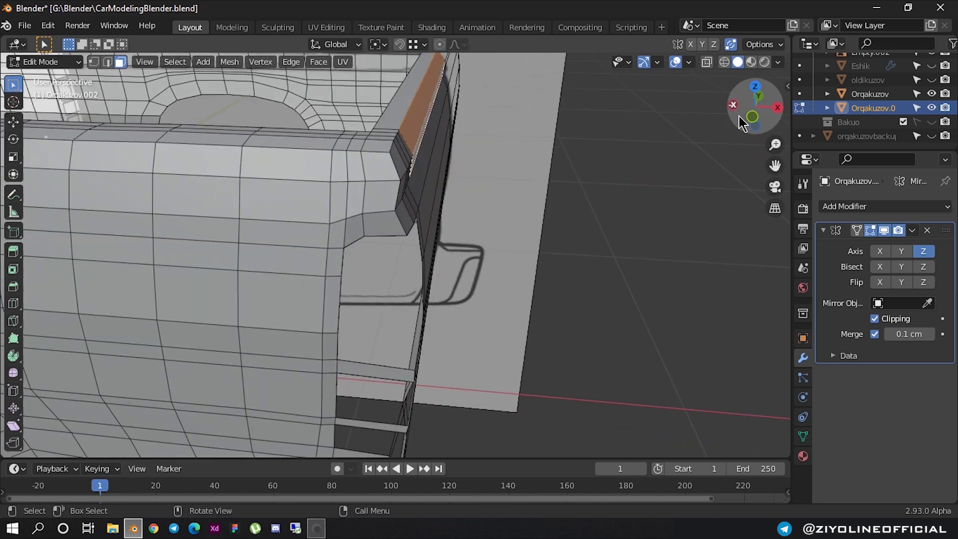
{"action": "left_click", "coordinate": [752, 117]}
{"action": "scroll", "coordinate": [492, 231], "scroll_direction": "up", "scroll_amount": 2}
{"action": "scroll", "coordinate": [447, 175], "scroll_direction": "up", "scroll_amount": 2}
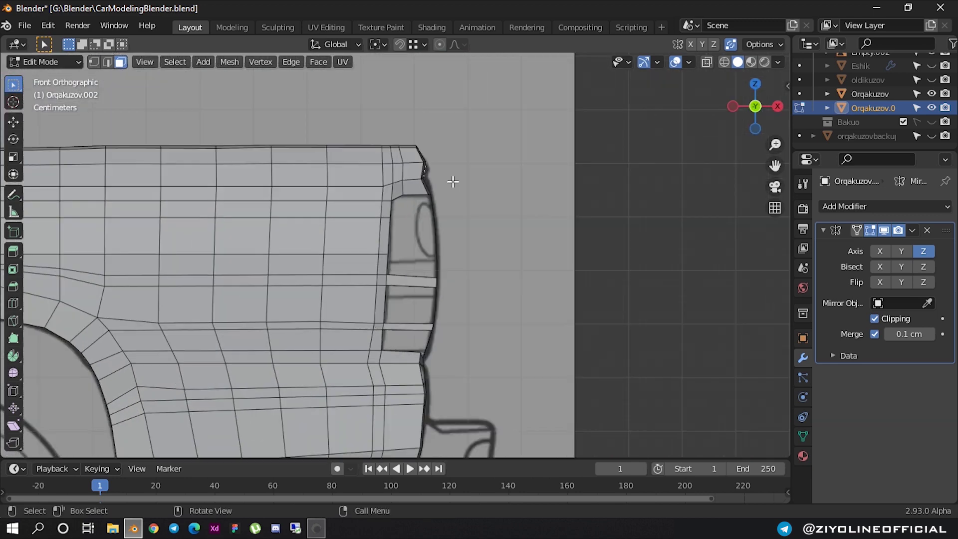
{"action": "scroll", "coordinate": [450, 186], "scroll_direction": "up", "scroll_amount": 1}
{"action": "scroll", "coordinate": [451, 186], "scroll_direction": "up", "scroll_amount": 2}
{"action": "scroll", "coordinate": [453, 181], "scroll_direction": "down", "scroll_amount": 1}
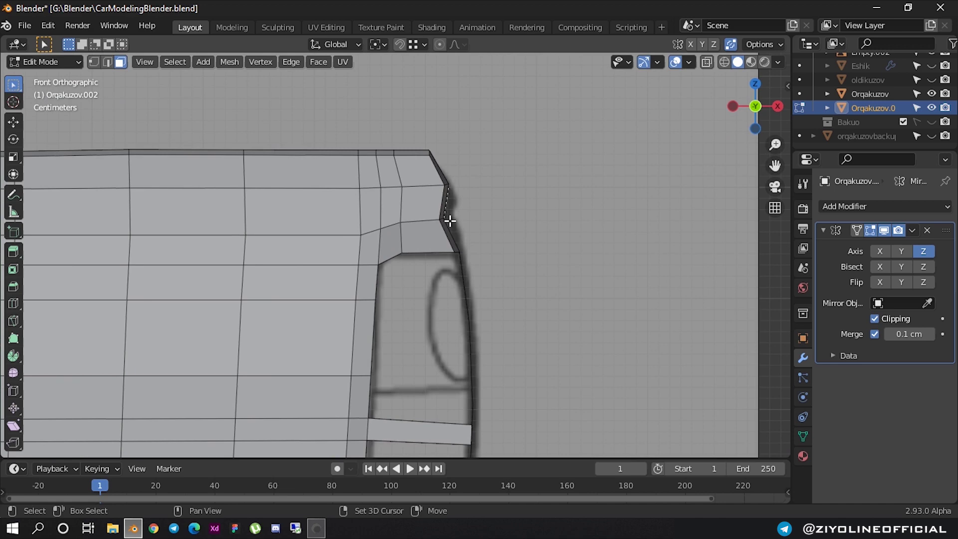
{"action": "scroll", "coordinate": [450, 221], "scroll_direction": "down", "scroll_amount": 2}
{"action": "scroll", "coordinate": [450, 221], "scroll_direction": "up", "scroll_amount": 2}
{"action": "scroll", "coordinate": [448, 215], "scroll_direction": "up", "scroll_amount": 1}
{"action": "scroll", "coordinate": [444, 233], "scroll_direction": "up", "scroll_amount": 1}
{"action": "key", "text": "g"}
{"action": "key", "text": "x"}
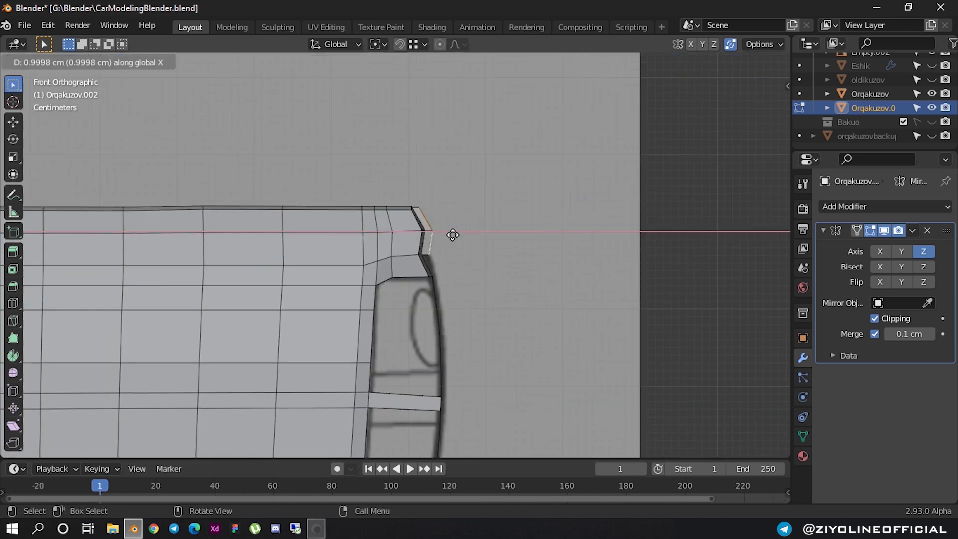
{"action": "left_click", "coordinate": [451, 234]}
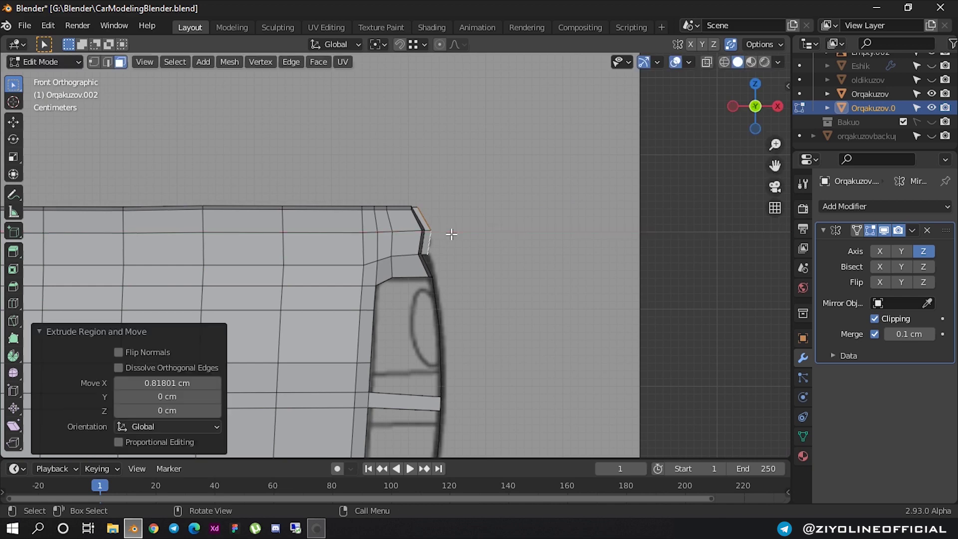
- Orbit around the truck bed to inspect the extruded strip, ending in a straight rear view
{"action": "scroll", "coordinate": [493, 234], "scroll_direction": "down", "scroll_amount": 2}
{"action": "middle_click_drag", "start_coordinate": [493, 234], "coordinate": [456, 263]}
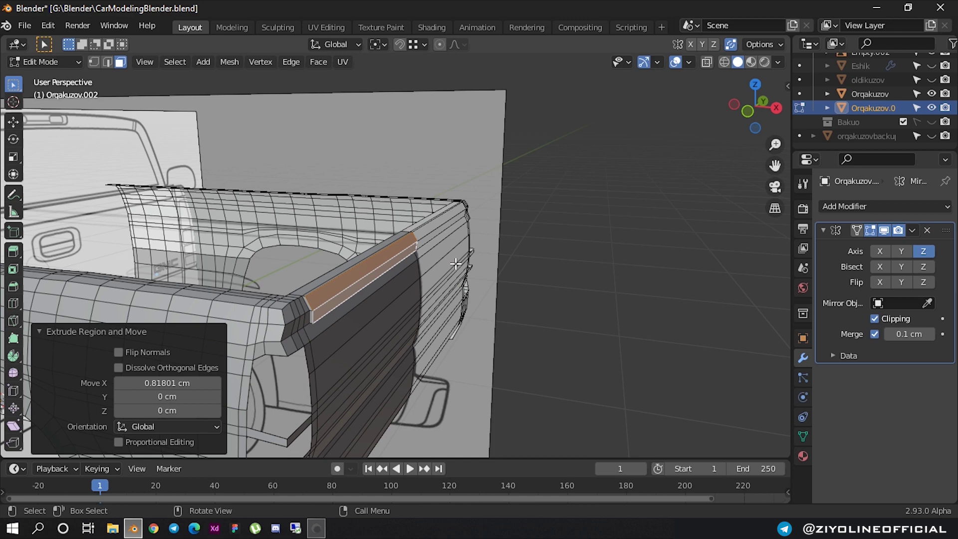
{"action": "scroll", "coordinate": [455, 263], "scroll_direction": "down", "scroll_amount": 2}
{"action": "scroll", "coordinate": [406, 265], "scroll_direction": "down", "scroll_amount": 2}
{"action": "middle_click_drag", "start_coordinate": [406, 265], "coordinate": [195, 281]}
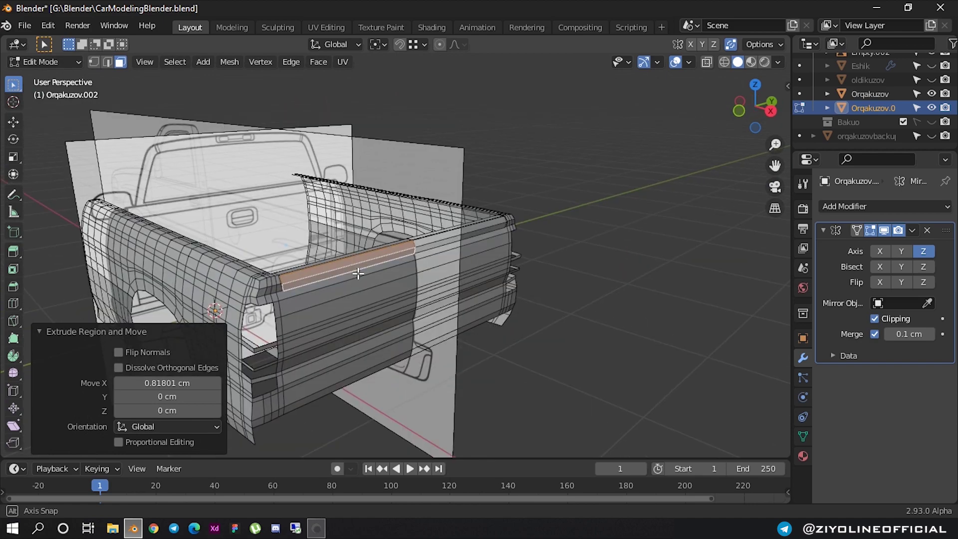
{"action": "middle_click_drag", "start_coordinate": [194, 281], "coordinate": [351, 272]}
{"action": "scroll", "coordinate": [293, 295], "scroll_direction": "up", "scroll_amount": 3}
{"action": "mouse_move", "coordinate": [293, 296]}
{"action": "middle_mouse_down"}
{"action": "mouse_move", "coordinate": [396, 274]}
{"action": "mouse_move", "coordinate": [528, 186]}
{"action": "middle_mouse_up"}
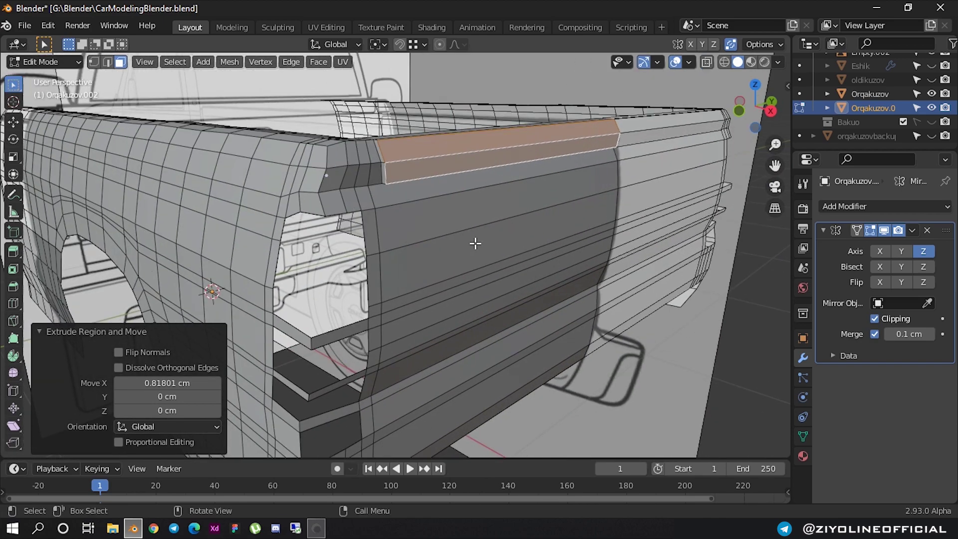
{"action": "scroll", "coordinate": [471, 244], "scroll_direction": "up", "scroll_amount": 2}
{"action": "scroll", "coordinate": [472, 244], "scroll_direction": "down", "scroll_amount": 4}
{"action": "mouse_move", "coordinate": [475, 254]}
{"action": "middle_mouse_down"}
{"action": "mouse_move", "coordinate": [424, 249]}
{"action": "mouse_move", "coordinate": [402, 278]}
{"action": "mouse_move", "coordinate": [406, 261]}
{"action": "mouse_move", "coordinate": [444, 248]}
{"action": "mouse_move", "coordinate": [439, 235]}
{"action": "mouse_move", "coordinate": [497, 249]}
{"action": "mouse_move", "coordinate": [561, 237]}
{"action": "middle_mouse_up"}
{"action": "left_click", "coordinate": [767, 111]}
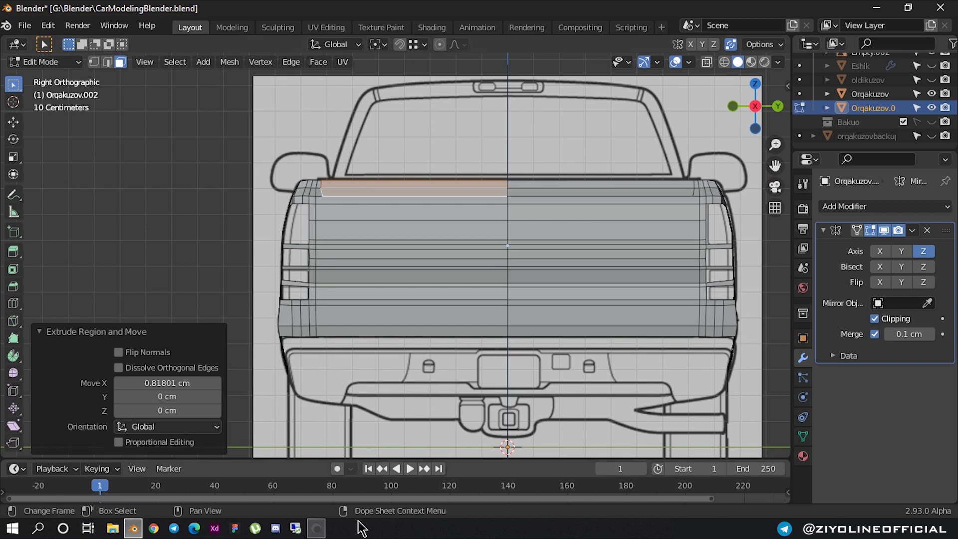
{"action": "left_click", "coordinate": [317, 529]}
{"action": "left_click", "coordinate": [317, 529]}
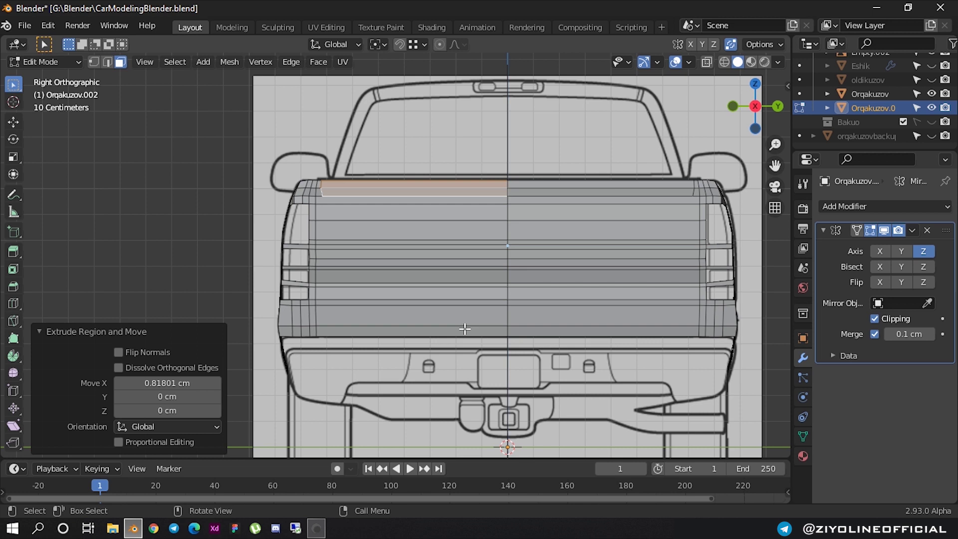
{"action": "scroll", "coordinate": [503, 250], "scroll_direction": "down", "scroll_amount": 3}
- Select the truck bed's bottom boundary edge loop
{"action": "scroll", "coordinate": [503, 250], "scroll_direction": "down", "scroll_amount": 3}
{"action": "scroll", "coordinate": [438, 265], "scroll_direction": "up", "scroll_amount": 4}
{"action": "scroll", "coordinate": [421, 302], "scroll_direction": "up", "scroll_amount": 2}
{"action": "scroll", "coordinate": [417, 304], "scroll_direction": "up", "scroll_amount": 1}
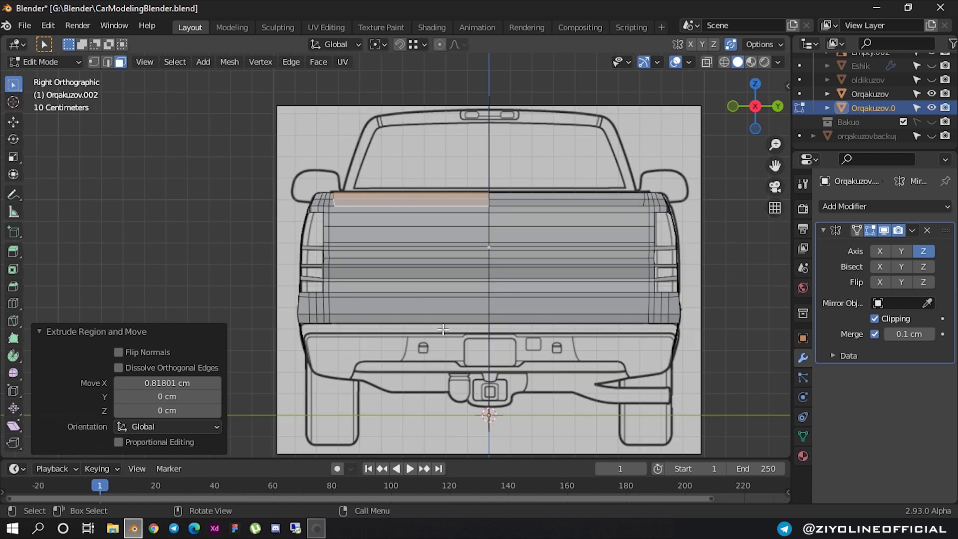
{"action": "scroll", "coordinate": [400, 339], "scroll_direction": "up", "scroll_amount": 2}
{"action": "scroll", "coordinate": [470, 293], "scroll_direction": "up", "scroll_amount": 2}
{"action": "scroll", "coordinate": [428, 275], "scroll_direction": "up", "scroll_amount": 2}
{"action": "scroll", "coordinate": [428, 275], "scroll_direction": "up", "scroll_amount": 2}
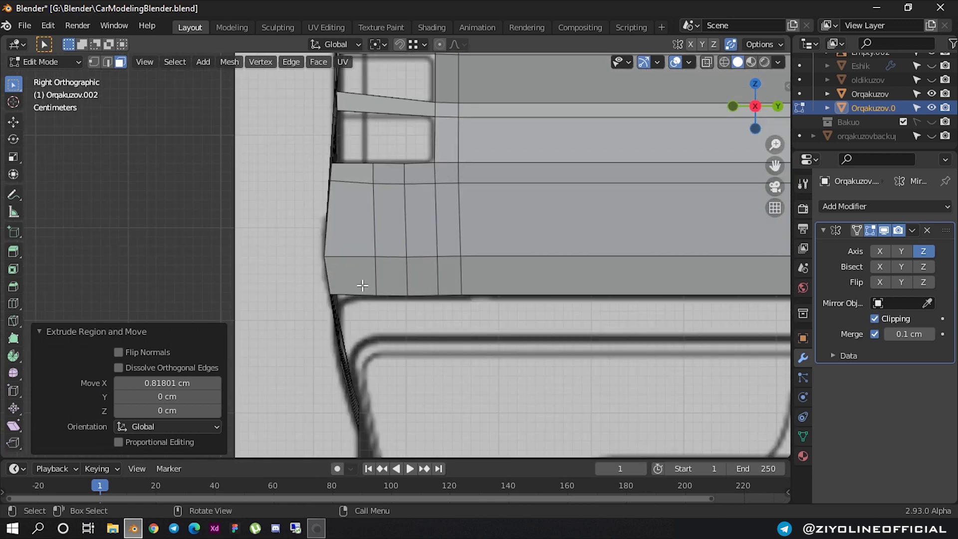
{"action": "left_click", "coordinate": [341, 292]}
{"action": "key", "text": "2"}
{"action": "key", "text": "1"}
{"action": "left_click", "coordinate": [364, 298]}
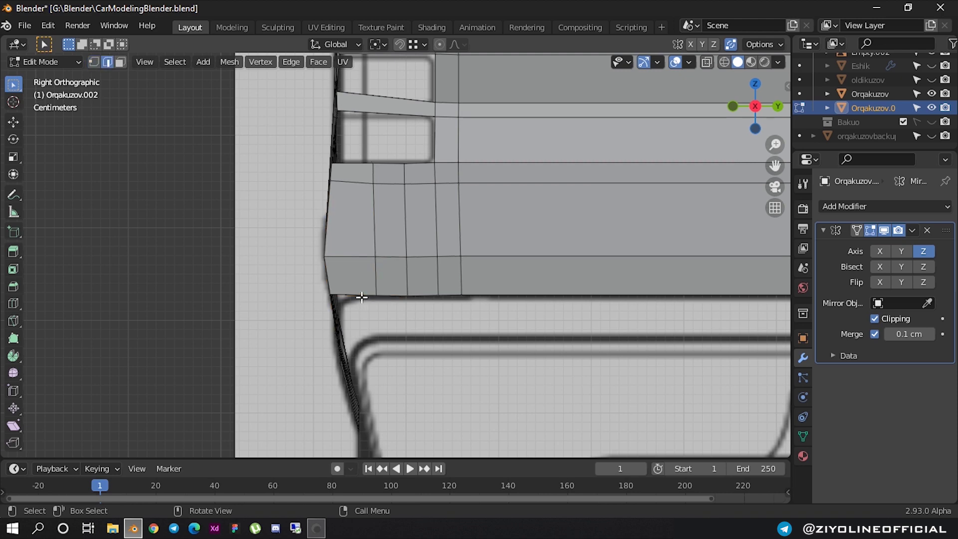
{"action": "middle_click_drag", "start_coordinate": [361, 297], "coordinate": [464, 312]}
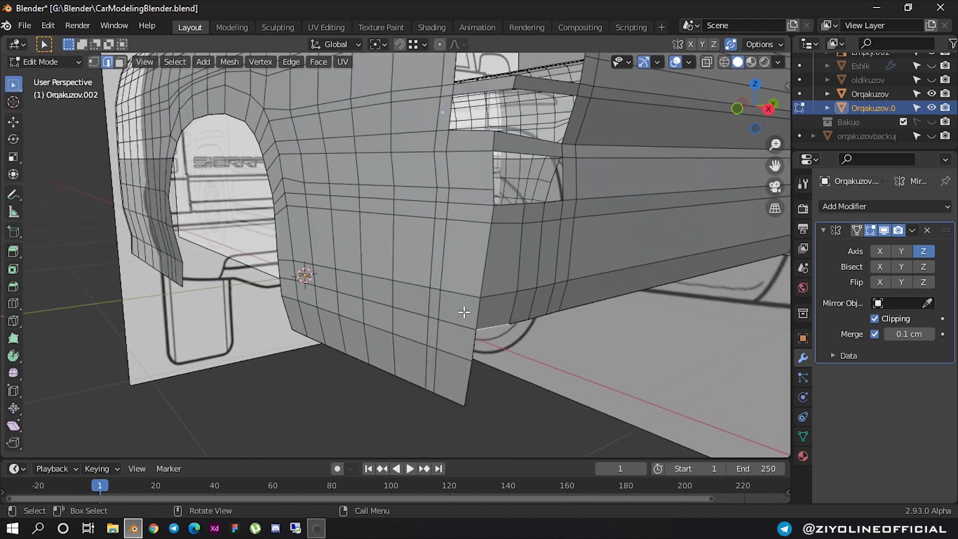
{"action": "key", "text": "super"}
{"action": "key", "text": "super"}
{"action": "left_click", "coordinate": [502, 324], "text": "alt"}
{"action": "left_click", "coordinate": [478, 317]}
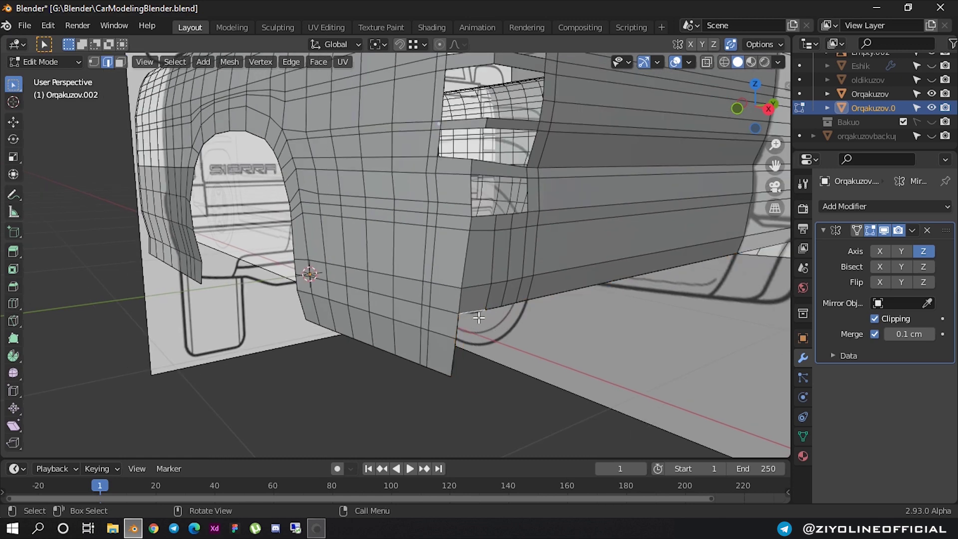
{"action": "left_click", "coordinate": [493, 323], "text": "alt"}
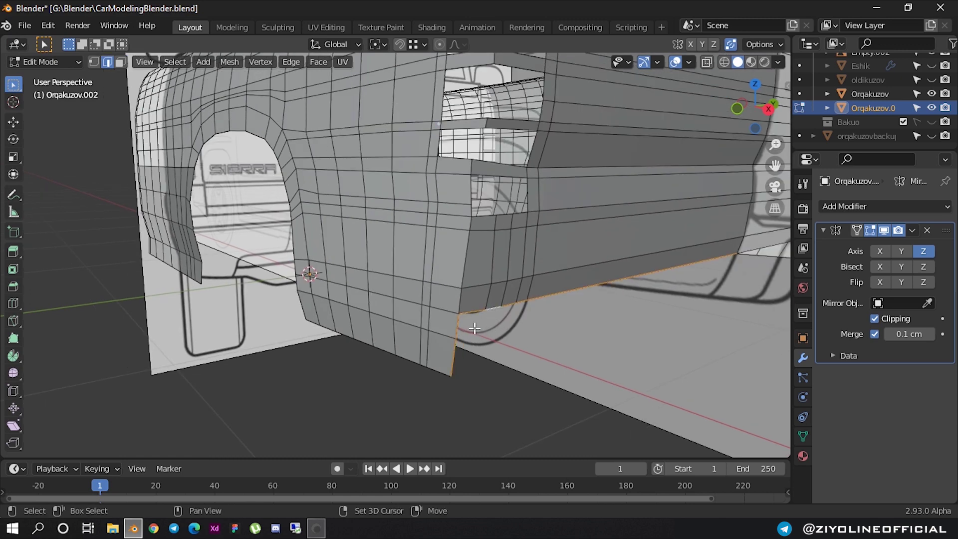
- Extrude the bed's bottom edge loop downward in side view, forming a lower strip
{"action": "mouse_move", "coordinate": [455, 359]}
{"action": "middle_mouse_down"}
{"action": "mouse_move", "coordinate": [620, 342]}
{"action": "mouse_move", "coordinate": [498, 342]}
{"action": "middle_mouse_up"}
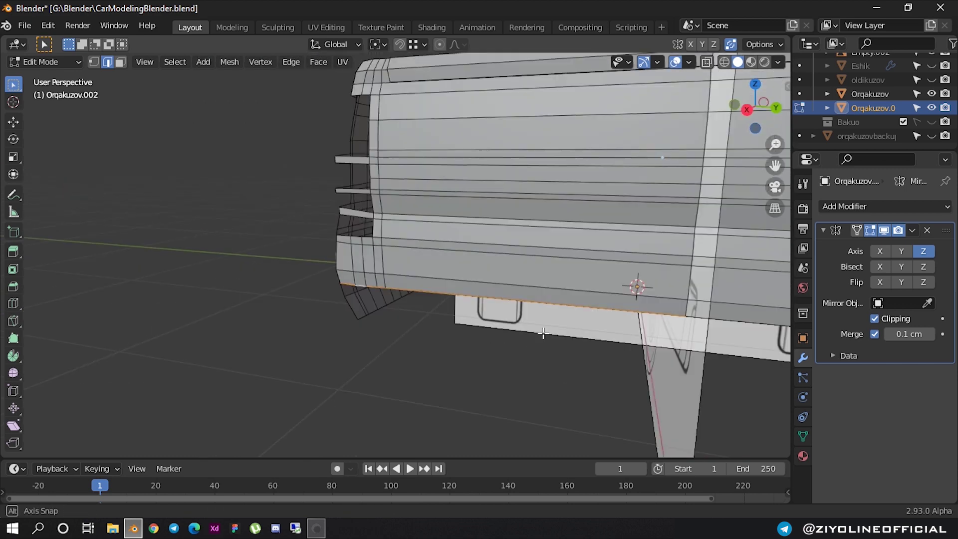
{"action": "key", "text": "KP_3"}
{"action": "scroll", "coordinate": [479, 290], "scroll_direction": "up", "scroll_amount": 3}
{"action": "scroll", "coordinate": [479, 290], "scroll_direction": "up", "scroll_amount": 3}
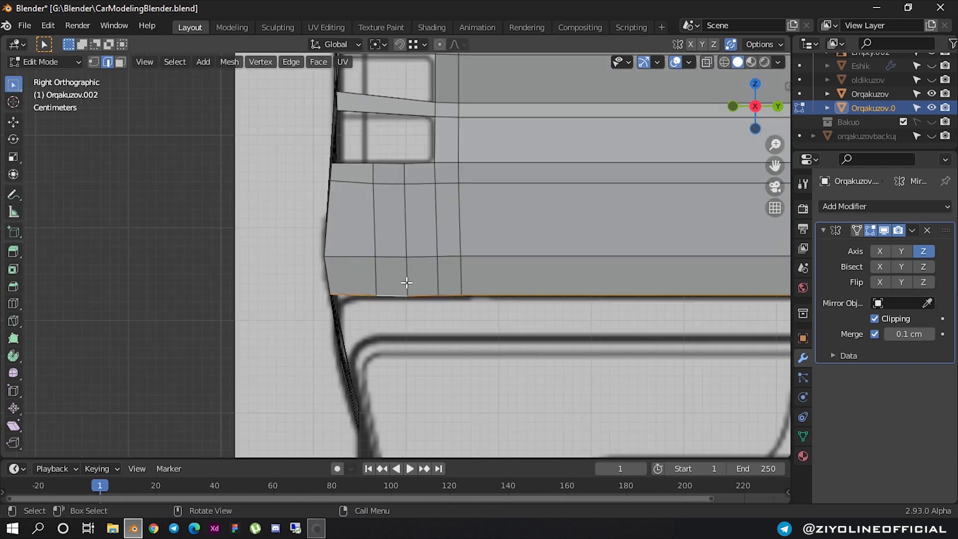
{"action": "scroll", "coordinate": [398, 313], "scroll_direction": "up", "scroll_amount": 1}
{"action": "scroll", "coordinate": [376, 274], "scroll_direction": "up", "scroll_amount": 1}
{"action": "scroll", "coordinate": [376, 246], "scroll_direction": "up", "scroll_amount": 1}
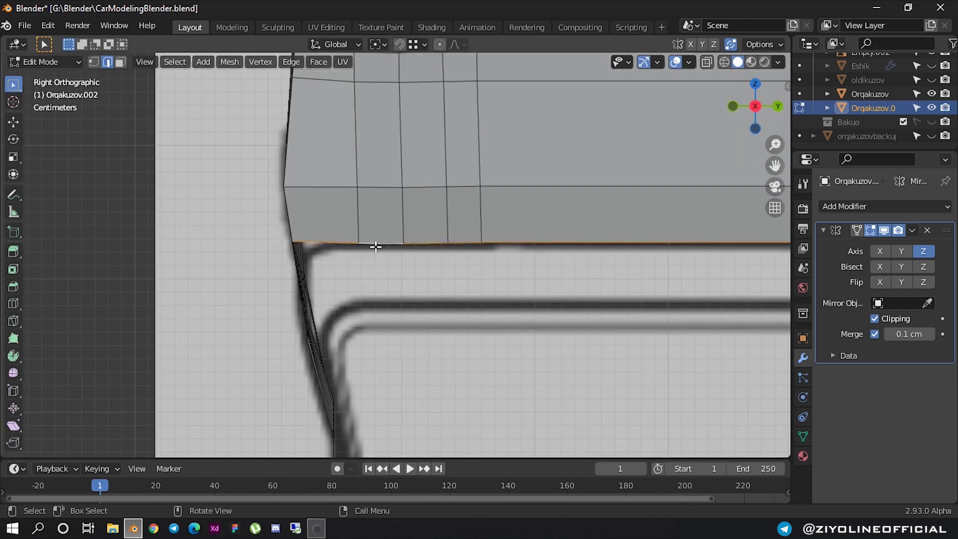
{"action": "key", "text": "e"}
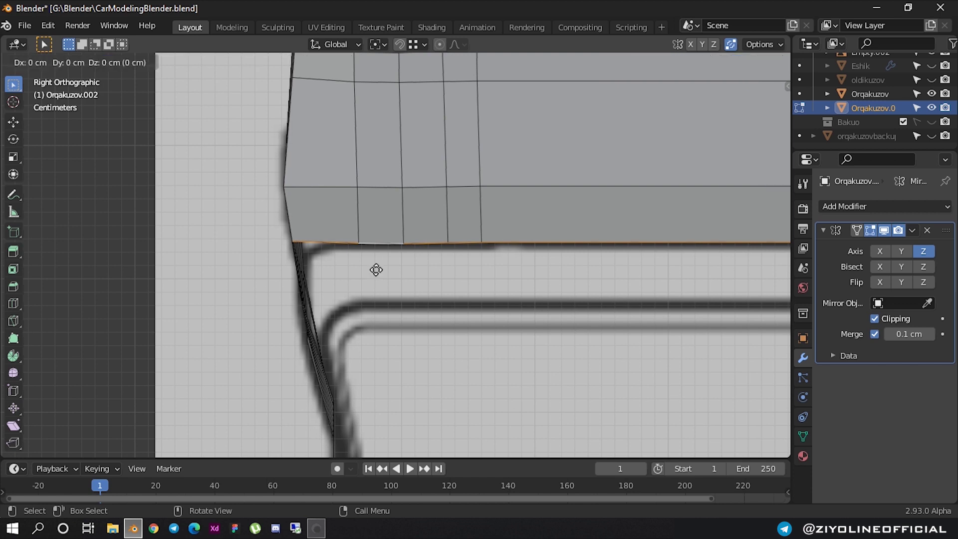
{"action": "left_click", "coordinate": [376, 325]}
{"action": "scroll", "coordinate": [375, 322], "scroll_direction": "down", "scroll_amount": 3}
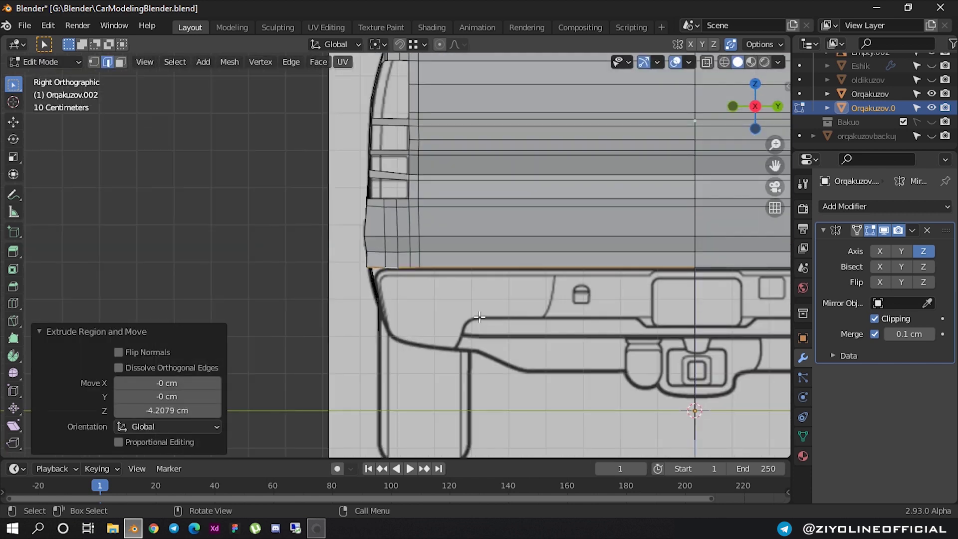
{"action": "scroll", "coordinate": [375, 321], "scroll_direction": "down", "scroll_amount": 3}
{"action": "mouse_move", "coordinate": [376, 322]}
{"action": "middle_mouse_down"}
{"action": "mouse_move", "coordinate": [530, 318]}
{"action": "mouse_move", "coordinate": [626, 331]}
{"action": "middle_mouse_up"}
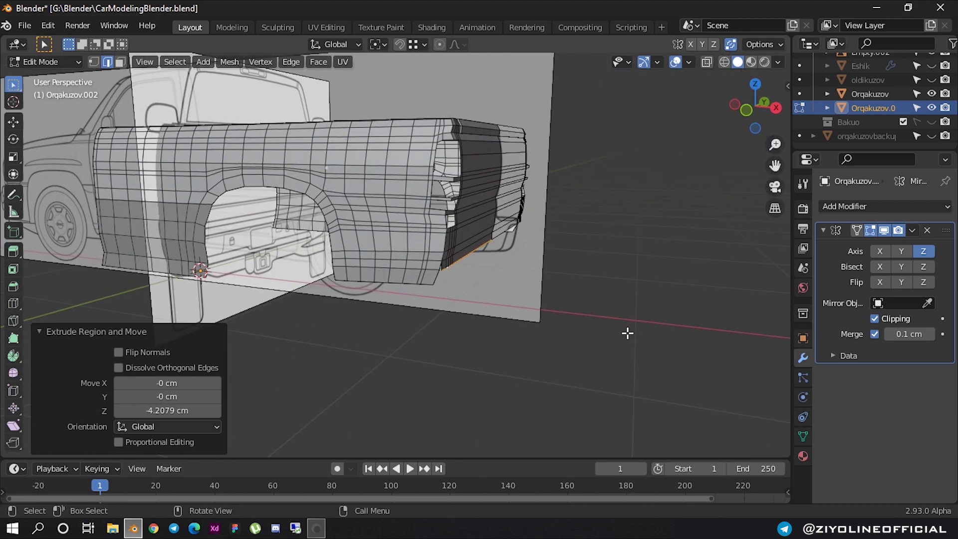
- Shift the extruded rear edge and bottom edge vertices to fit the blueprint
{"action": "left_click", "coordinate": [746, 110]}
{"action": "scroll", "coordinate": [612, 199], "scroll_direction": "up", "scroll_amount": 1}
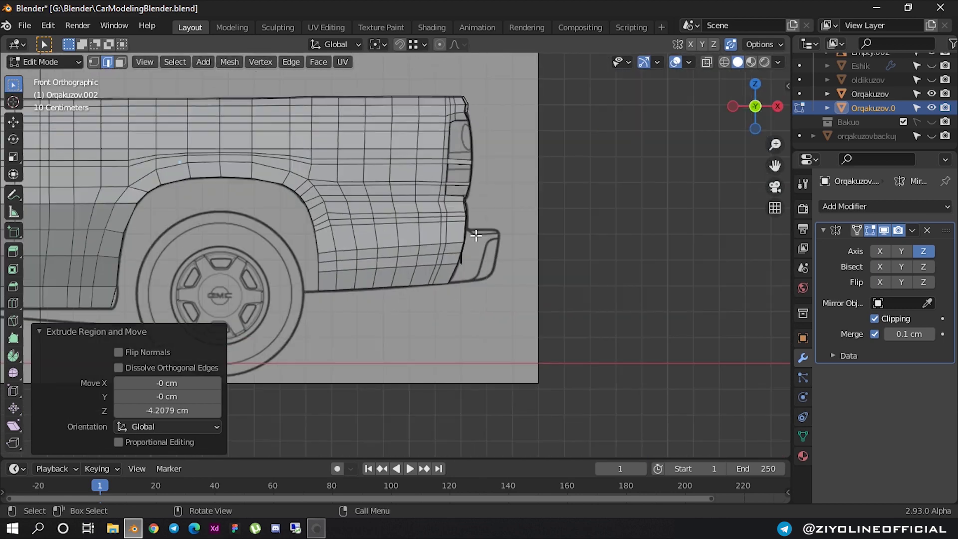
{"action": "scroll", "coordinate": [612, 199], "scroll_direction": "up", "scroll_amount": 2}
{"action": "scroll", "coordinate": [615, 268], "scroll_direction": "up", "scroll_amount": 2}
{"action": "scroll", "coordinate": [519, 253], "scroll_direction": "up", "scroll_amount": 1}
{"action": "scroll", "coordinate": [569, 201], "scroll_direction": "up", "scroll_amount": 2}
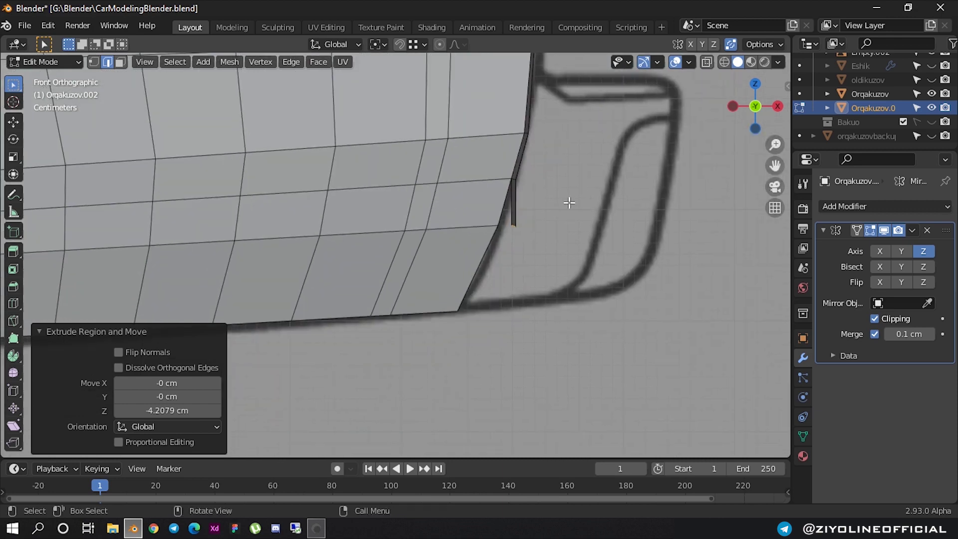
{"action": "scroll", "coordinate": [547, 212], "scroll_direction": "up", "scroll_amount": 1}
{"action": "scroll", "coordinate": [509, 201], "scroll_direction": "up", "scroll_amount": 1}
{"action": "key", "text": "g"}
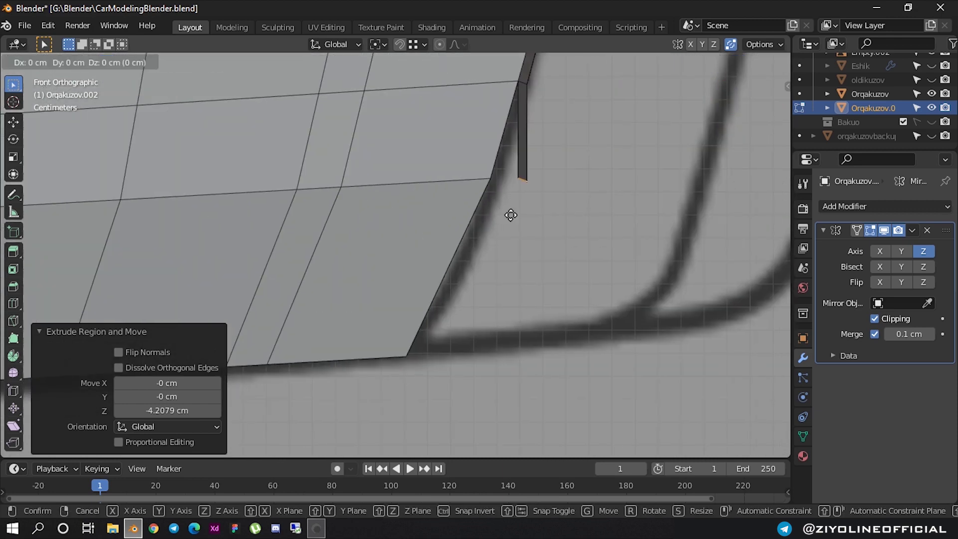
{"action": "left_click", "coordinate": [483, 215]}
{"action": "middle_click_drag", "start_coordinate": [505, 210], "coordinate": [373, 249]}
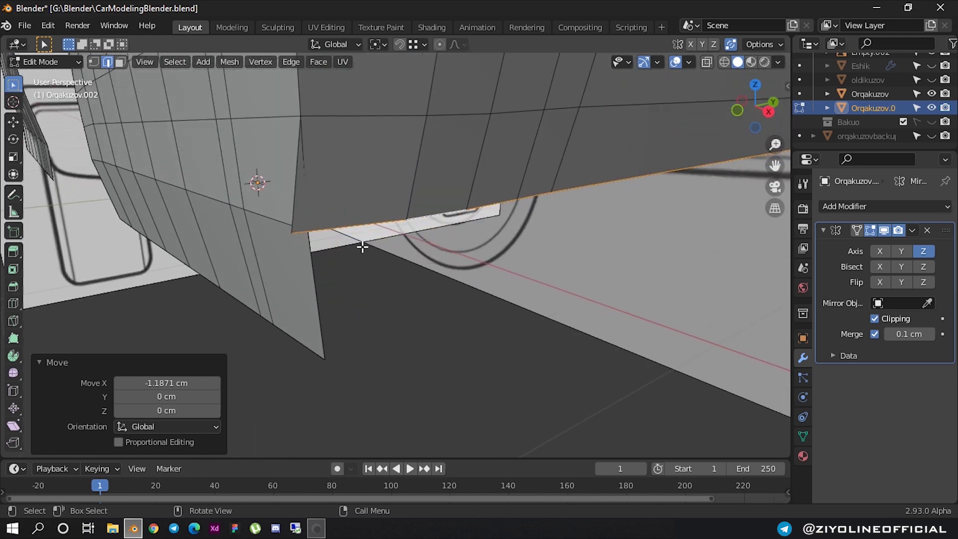
{"action": "key", "text": "1"}
{"action": "middle_click_drag", "start_coordinate": [284, 236], "coordinate": [276, 232]}
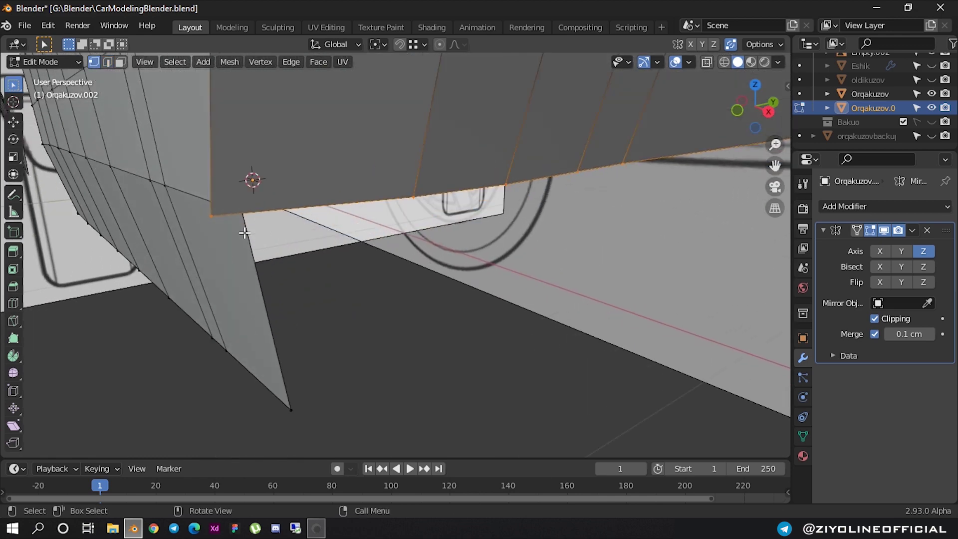
{"action": "key", "text": "g"}
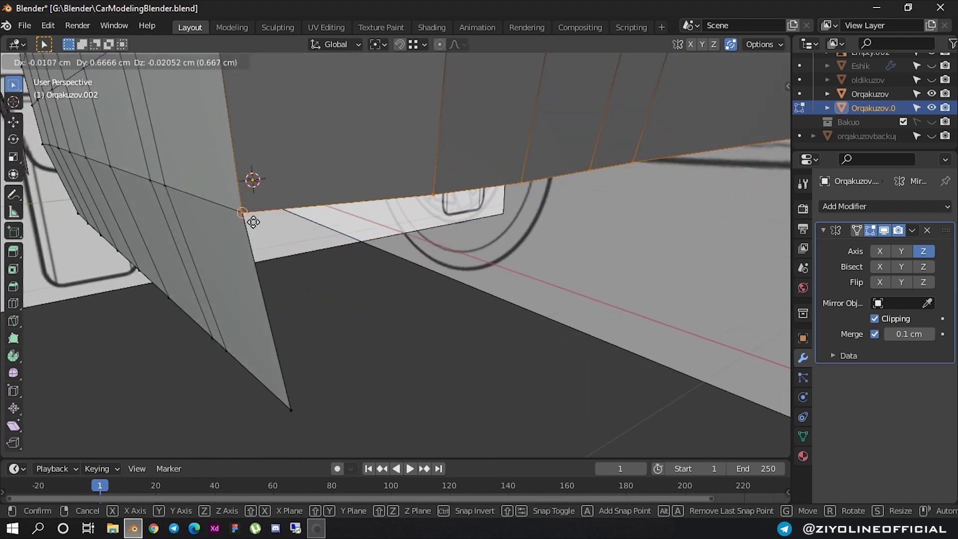
{"action": "left_click", "coordinate": [253, 222]}
{"action": "mouse_move", "coordinate": [253, 222]}
{"action": "middle_mouse_down"}
{"action": "mouse_move", "coordinate": [408, 185]}
{"action": "mouse_move", "coordinate": [552, 215]}
{"action": "mouse_move", "coordinate": [546, 210]}
{"action": "middle_mouse_up"}
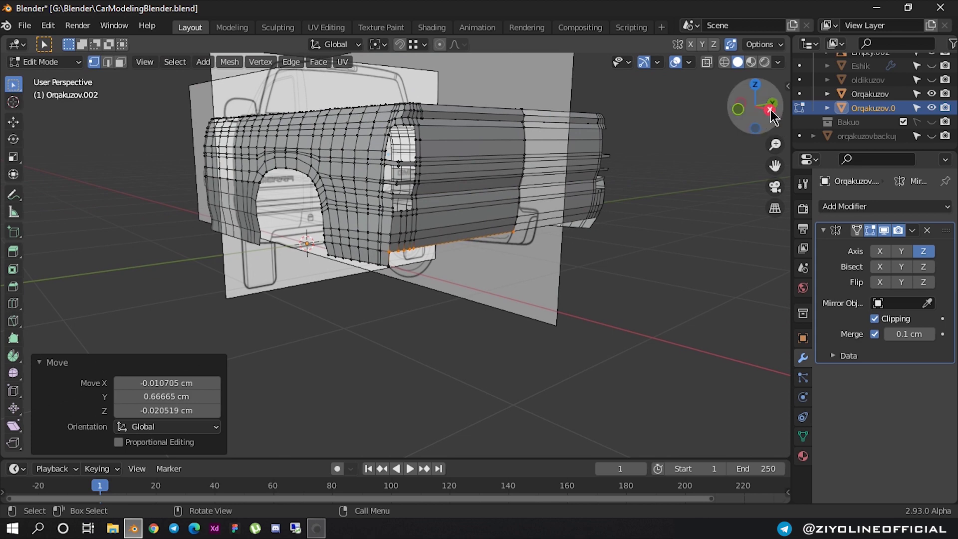
- Move the lower tailgate corner vertex about 1.85 cm over and 0.63 cm down onto the blueprint
{"action": "left_click", "coordinate": [771, 115]}
{"action": "scroll", "coordinate": [439, 256], "scroll_direction": "up", "scroll_amount": 2}
{"action": "scroll", "coordinate": [443, 268], "scroll_direction": "up", "scroll_amount": 3}
{"action": "scroll", "coordinate": [342, 236], "scroll_direction": "up", "scroll_amount": 2}
{"action": "scroll", "coordinate": [342, 235], "scroll_direction": "up", "scroll_amount": 3}
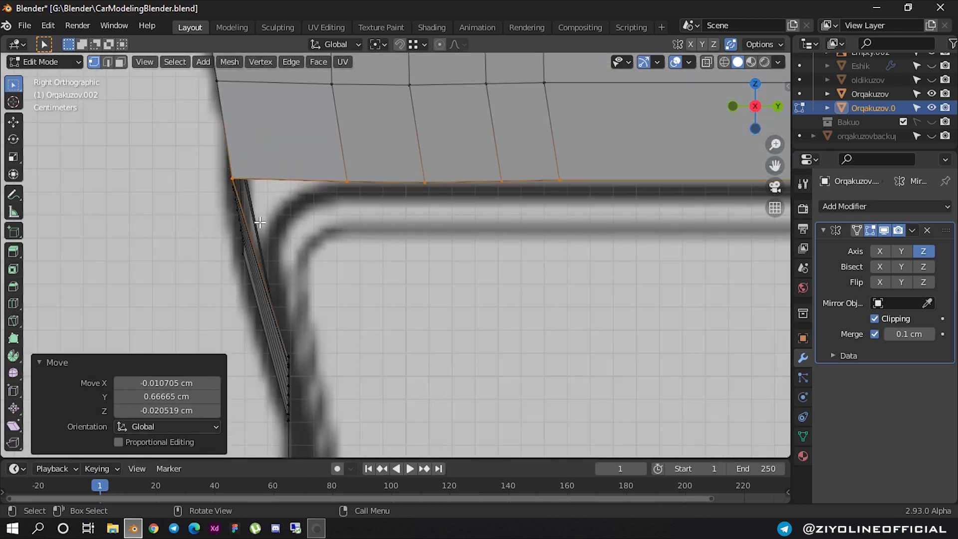
{"action": "middle_click_drag", "start_coordinate": [292, 222], "coordinate": [282, 174]}
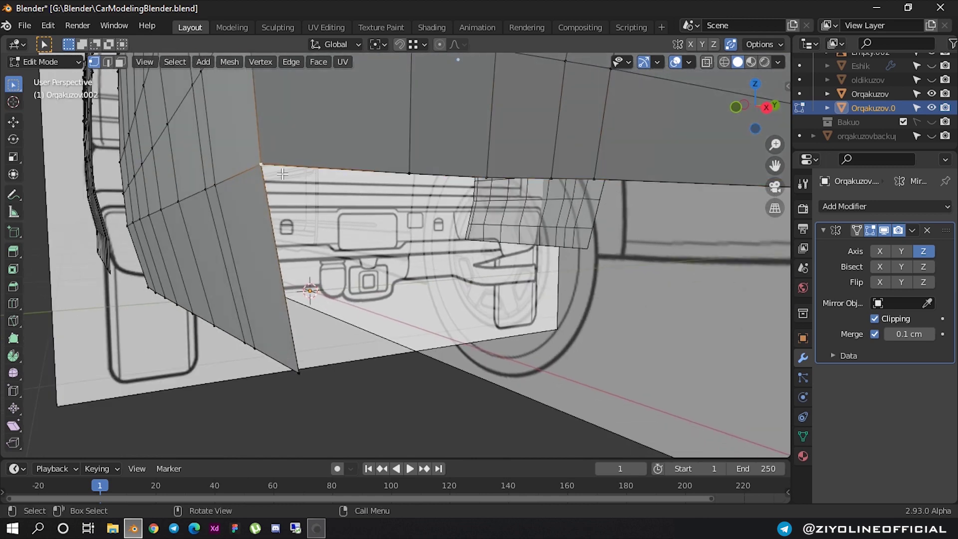
{"action": "key", "text": "g"}
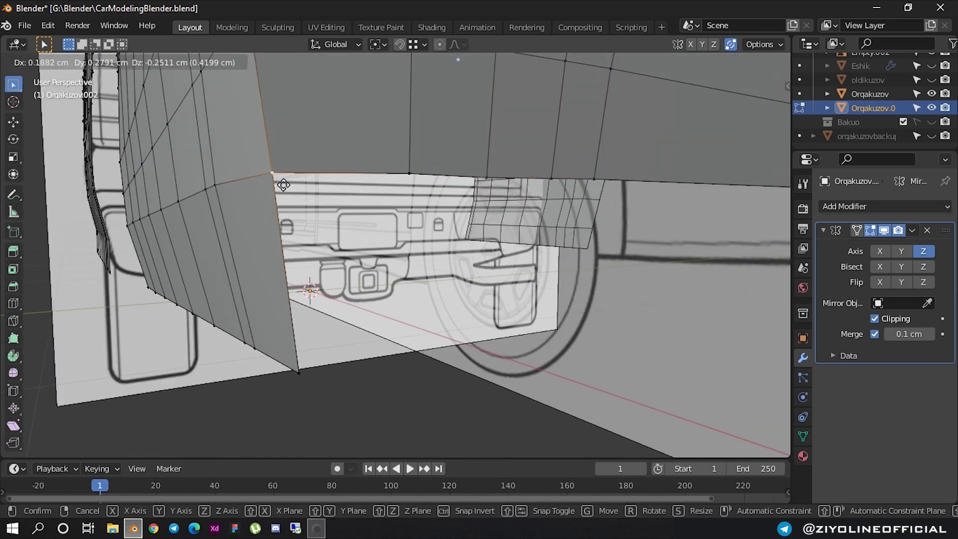
{"action": "key", "text": "Escape"}
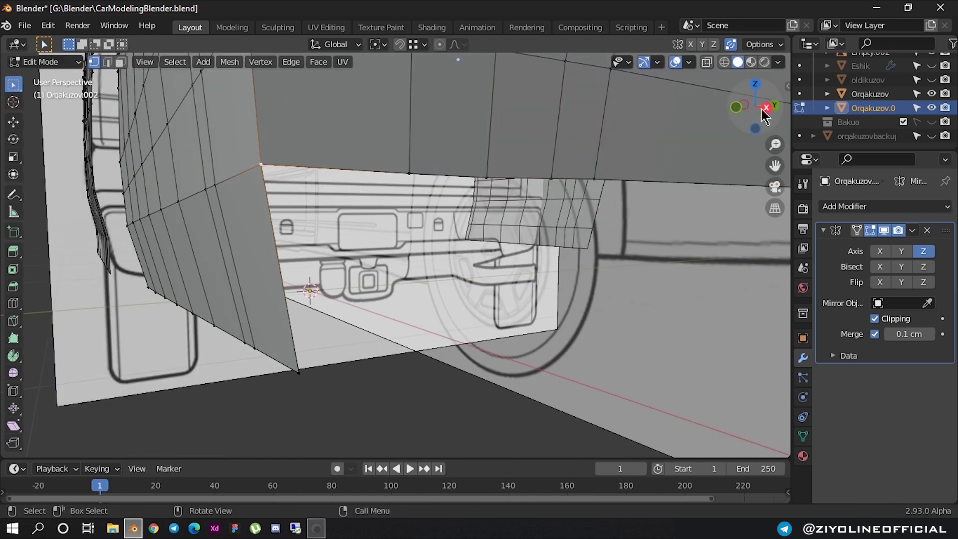
{"action": "left_click", "coordinate": [765, 108]}
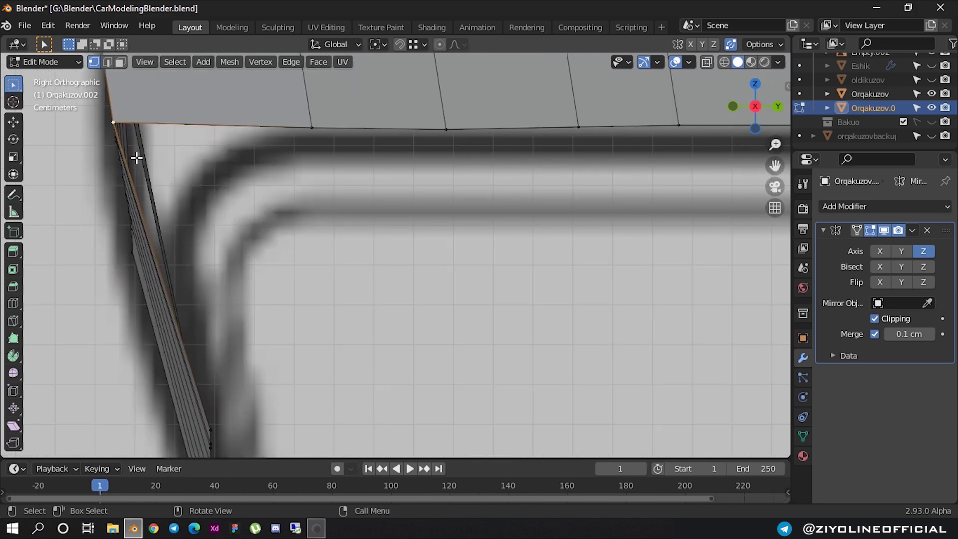
{"action": "key", "text": "g"}
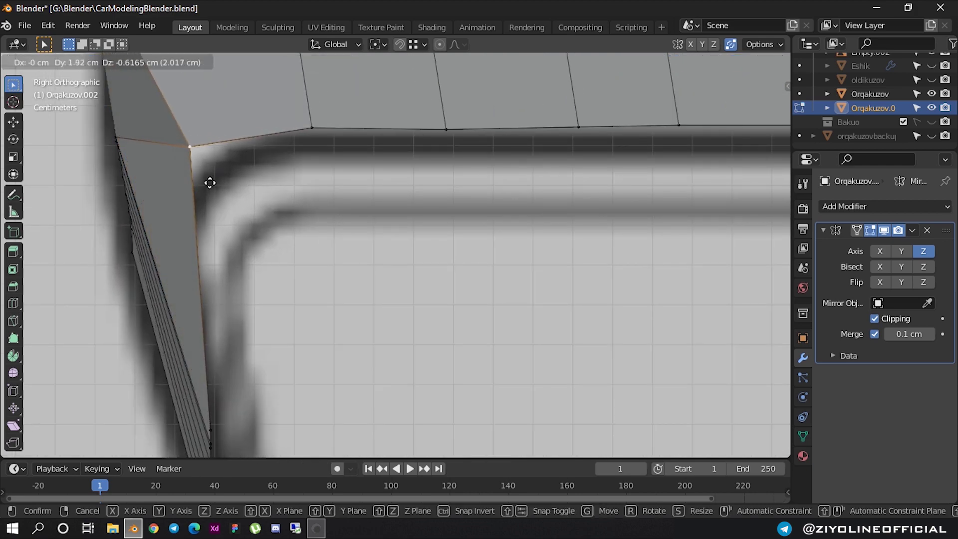
{"action": "left_click", "coordinate": [210, 183]}
{"action": "scroll", "coordinate": [213, 182], "scroll_direction": "down", "scroll_amount": 3}
{"action": "scroll", "coordinate": [258, 150], "scroll_direction": "down", "scroll_amount": 2}
{"action": "scroll", "coordinate": [258, 150], "scroll_direction": "down", "scroll_amount": 2}
{"action": "scroll", "coordinate": [408, 156], "scroll_direction": "down", "scroll_amount": 1}
{"action": "scroll", "coordinate": [312, 136], "scroll_direction": "down", "scroll_amount": 1}
{"action": "scroll", "coordinate": [312, 136], "scroll_direction": "down", "scroll_amount": 1}
{"action": "scroll", "coordinate": [312, 136], "scroll_direction": "down", "scroll_amount": 1}
{"action": "scroll", "coordinate": [329, 175], "scroll_direction": "up", "scroll_amount": 2}
{"action": "scroll", "coordinate": [344, 209], "scroll_direction": "down", "scroll_amount": 4}
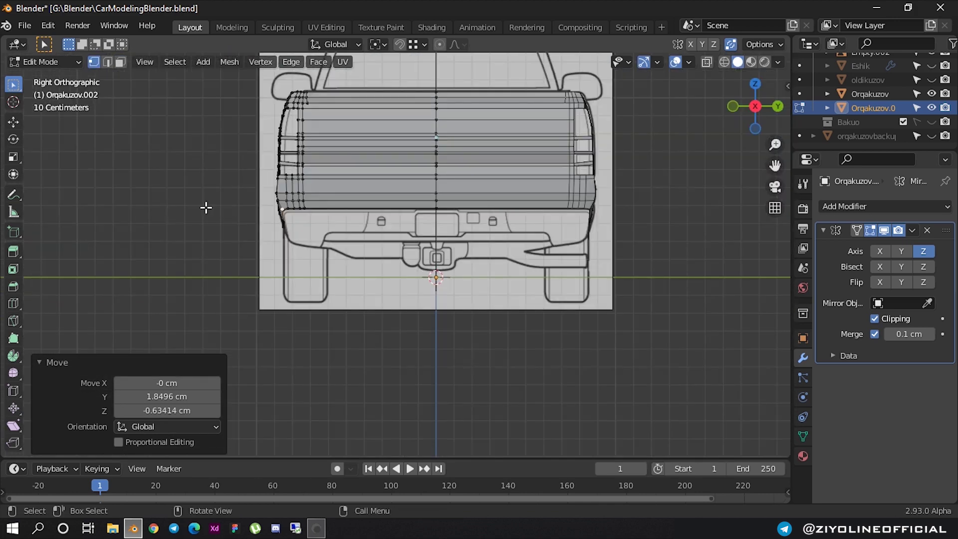
- View the truck's rear straight on in X-ray, zoomed to the bumper lines
{"action": "scroll", "coordinate": [206, 207], "scroll_direction": "up", "scroll_amount": 2}
{"action": "scroll", "coordinate": [299, 215], "scroll_direction": "down", "scroll_amount": 4}
{"action": "mouse_move", "coordinate": [349, 219]}
{"action": "middle_mouse_down"}
{"action": "mouse_move", "coordinate": [453, 229]}
{"action": "mouse_move", "coordinate": [509, 221]}
{"action": "mouse_move", "coordinate": [487, 205]}
{"action": "mouse_move", "coordinate": [409, 199]}
{"action": "mouse_move", "coordinate": [487, 237]}
{"action": "mouse_move", "coordinate": [349, 209]}
{"action": "mouse_move", "coordinate": [429, 204]}
{"action": "middle_mouse_up"}
{"action": "scroll", "coordinate": [409, 200], "scroll_direction": "up", "scroll_amount": 3}
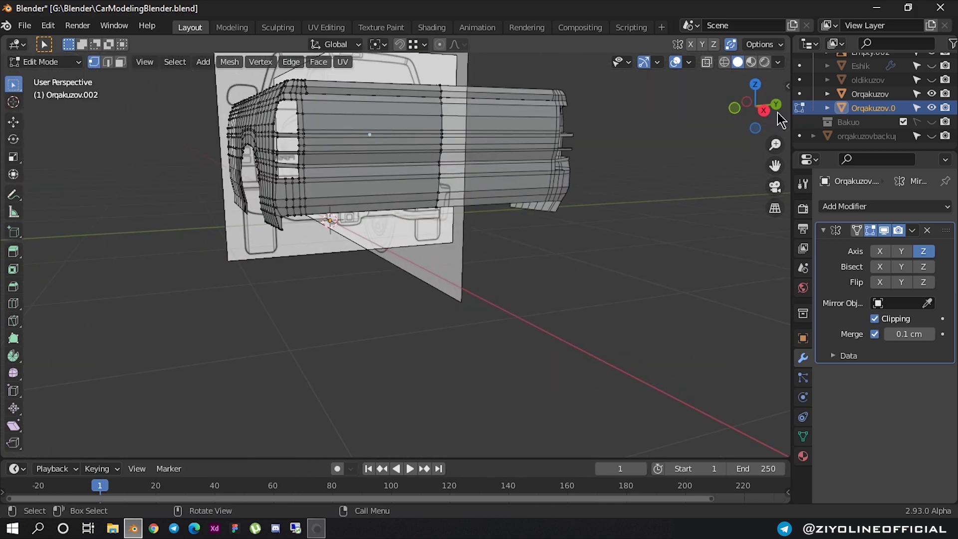
{"action": "left_click", "coordinate": [763, 110]}
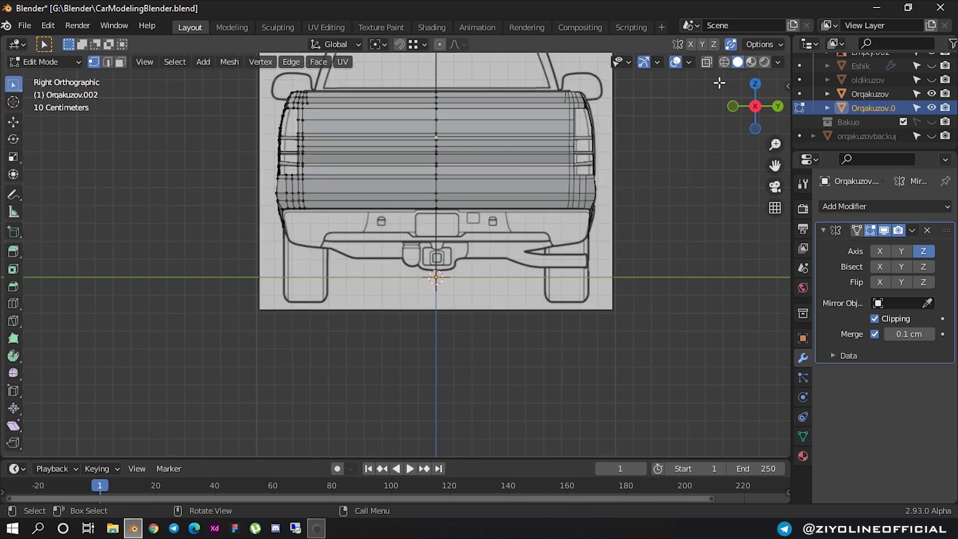
{"action": "left_click", "coordinate": [725, 62]}
{"action": "scroll", "coordinate": [283, 185], "scroll_direction": "up", "scroll_amount": 2}
{"action": "scroll", "coordinate": [283, 185], "scroll_direction": "up", "scroll_amount": 2}
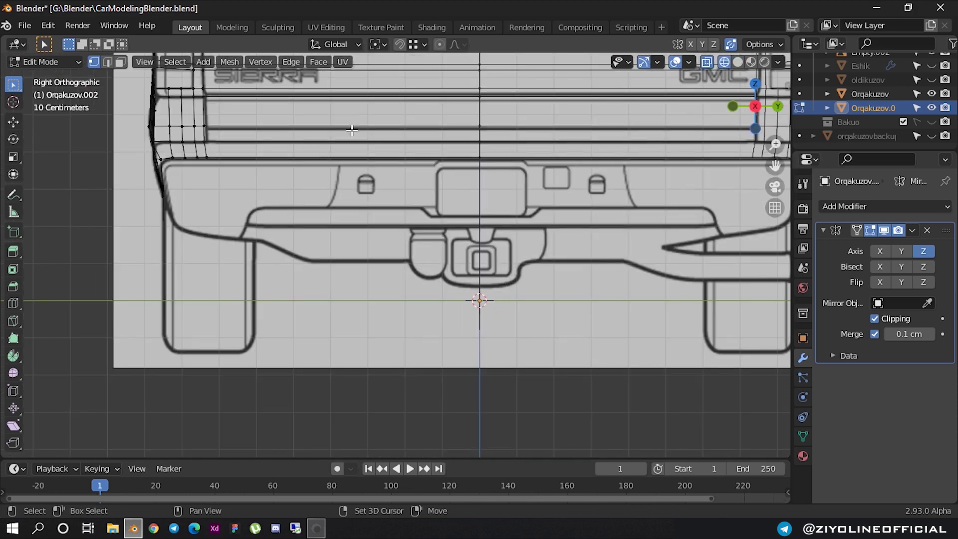
{"action": "scroll", "coordinate": [283, 185], "scroll_direction": "up", "scroll_amount": 2}
{"action": "scroll", "coordinate": [282, 185], "scroll_direction": "up", "scroll_amount": 1}
{"action": "scroll", "coordinate": [207, 173], "scroll_direction": "up", "scroll_amount": 1}
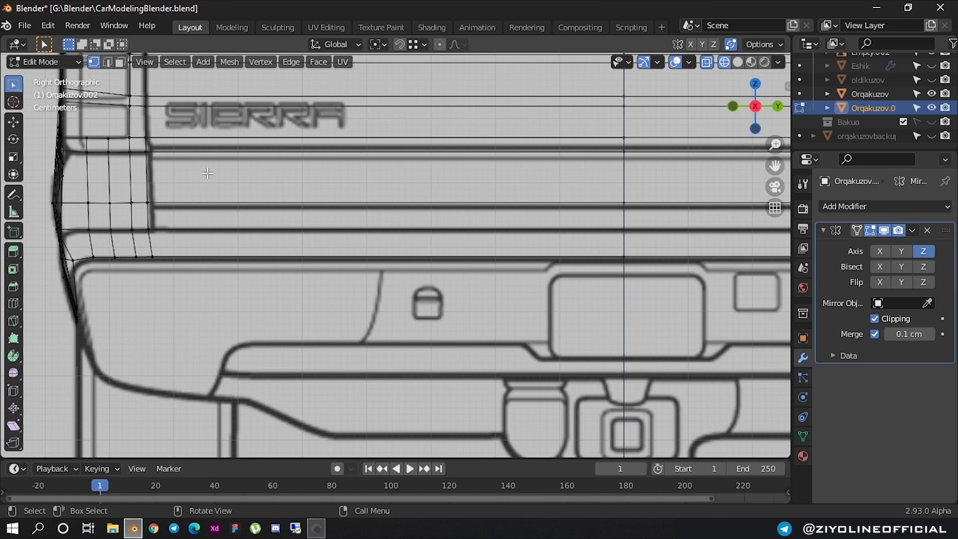
{"action": "scroll", "coordinate": [239, 137], "scroll_direction": "down", "scroll_amount": 1}
{"action": "scroll", "coordinate": [239, 137], "scroll_direction": "down", "scroll_amount": 1}
{"action": "middle_click_drag", "start_coordinate": [233, 184], "coordinate": [228, 241], "text": "shift"}
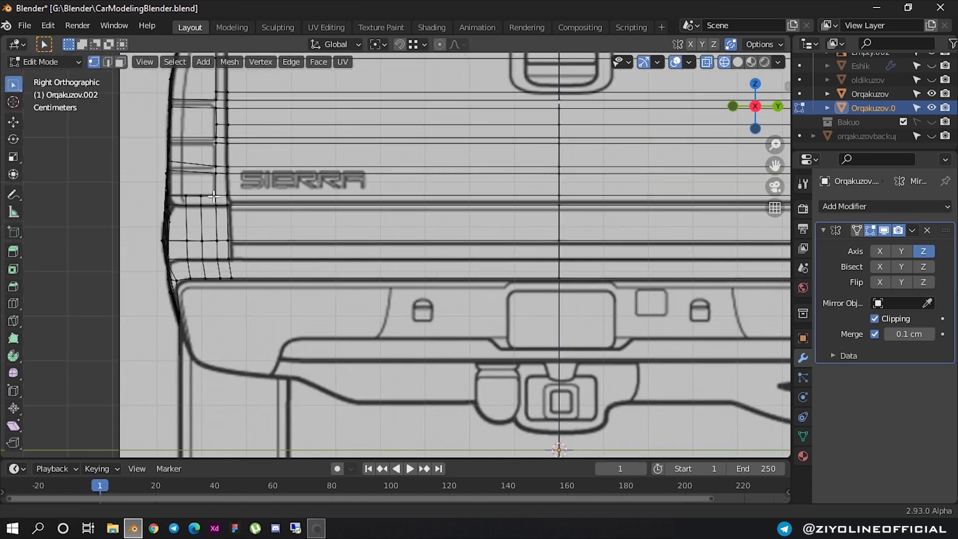
{"action": "scroll", "coordinate": [228, 241], "scroll_direction": "up", "scroll_amount": 4}
{"action": "scroll", "coordinate": [228, 241], "scroll_direction": "up", "scroll_amount": 1}
{"action": "scroll", "coordinate": [228, 241], "scroll_direction": "up", "scroll_amount": 2, "text": "ctrl"}
{"action": "scroll", "coordinate": [190, 234], "scroll_direction": "up", "scroll_amount": 1, "text": "ctrl"}
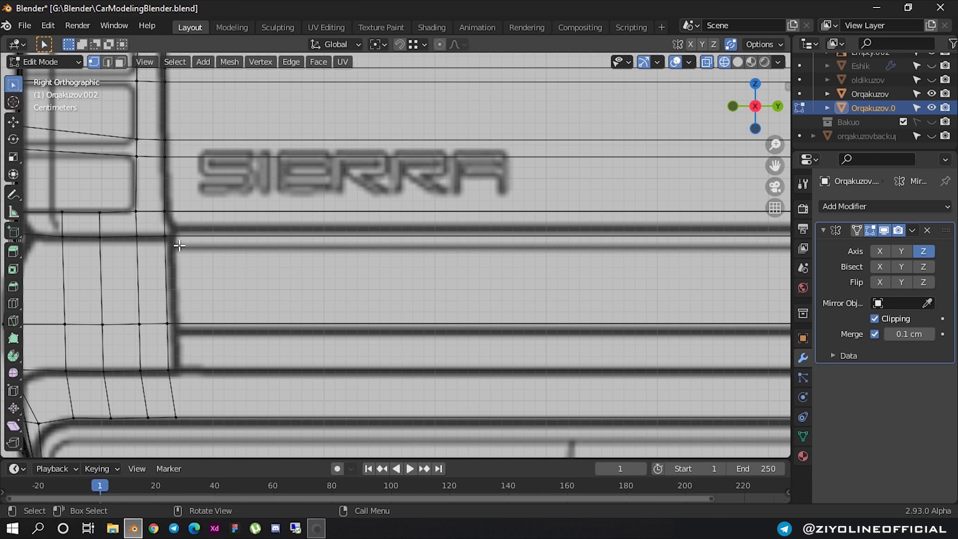
- Raise the edge loop under the SIERRA logo about half a centimetre to the bumper line
{"action": "left_click", "coordinate": [203, 239], "text": "alt"}
{"action": "key", "text": "2"}
{"action": "left_click", "coordinate": [203, 241], "text": "alt"}
{"action": "scroll", "coordinate": [203, 240], "scroll_direction": "down", "scroll_amount": 4}
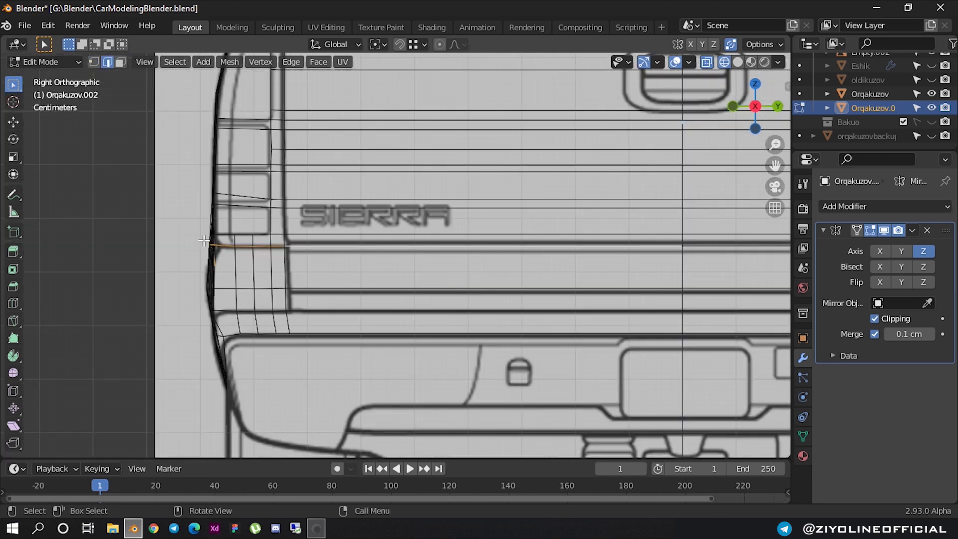
{"action": "scroll", "coordinate": [312, 244], "scroll_direction": "up", "scroll_amount": 2}
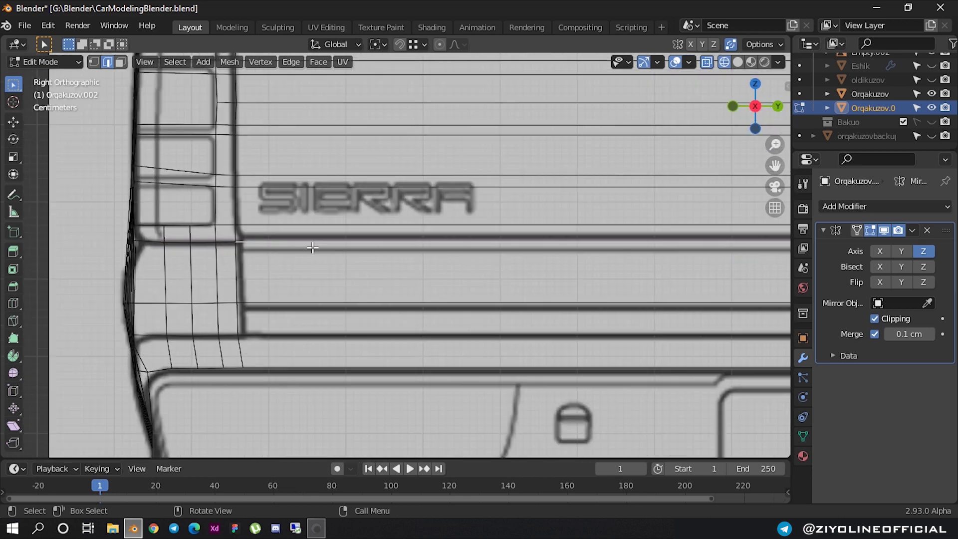
{"action": "scroll", "coordinate": [294, 237], "scroll_direction": "up", "scroll_amount": 2}
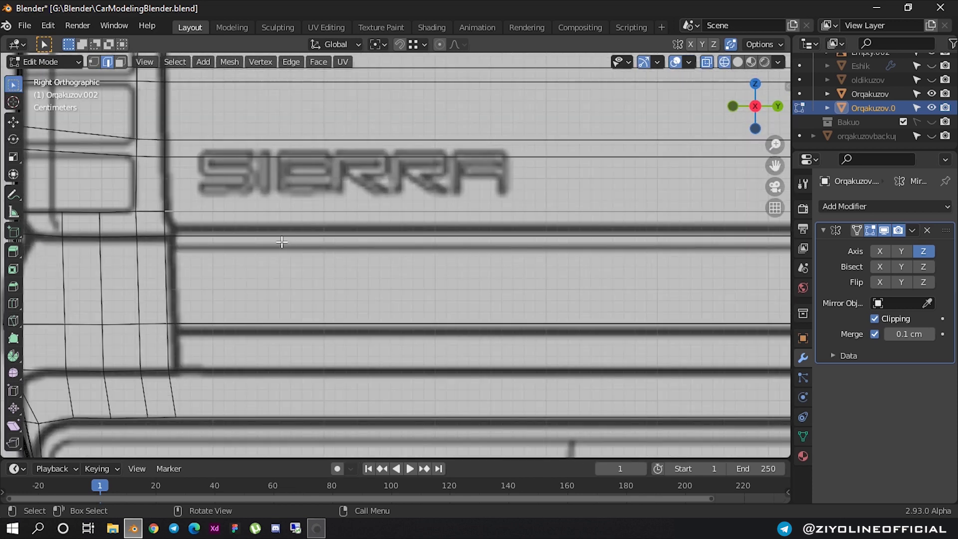
{"action": "key", "text": "g"}
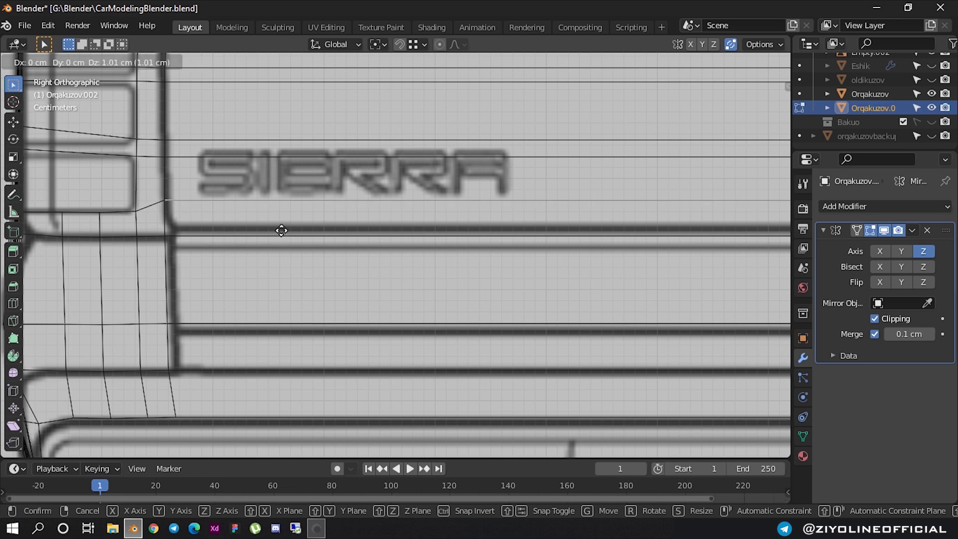
{"action": "left_click", "coordinate": [282, 230]}
{"action": "key", "text": "g"}
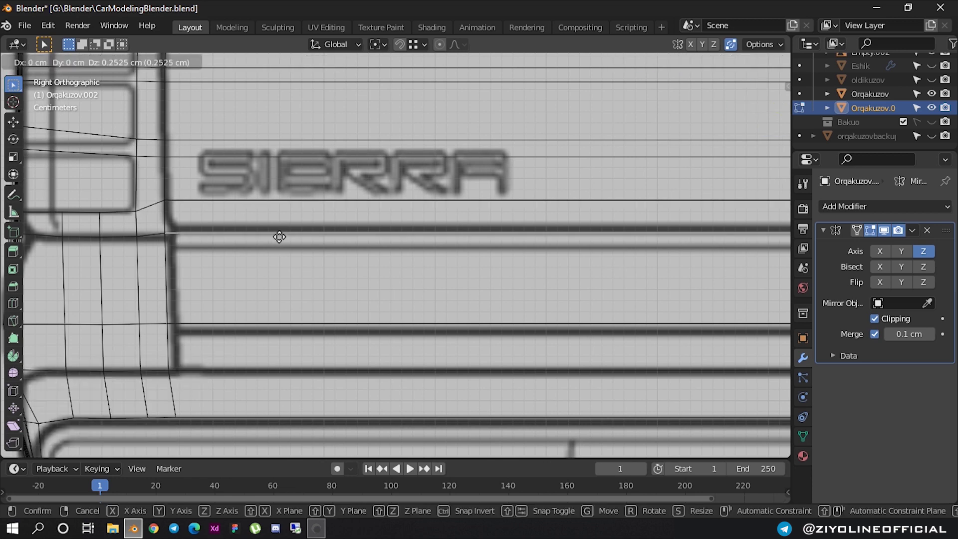
{"action": "left_click", "coordinate": [280, 235]}
{"action": "scroll", "coordinate": [274, 262], "scroll_direction": "down", "scroll_amount": 2}
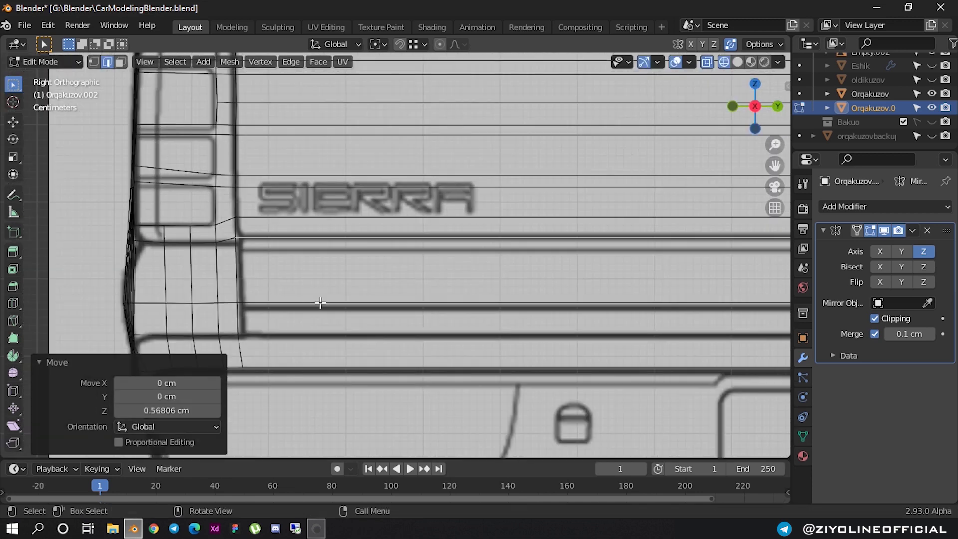
{"action": "middle_click_drag", "start_coordinate": [321, 303], "coordinate": [310, 225], "text": "shift"}
{"action": "scroll", "coordinate": [288, 225], "scroll_direction": "up", "scroll_amount": 2}
- Lower the bottom tailgate edge loop about 0.32 cm and review the body in perspective
{"action": "left_click", "coordinate": [271, 223]}
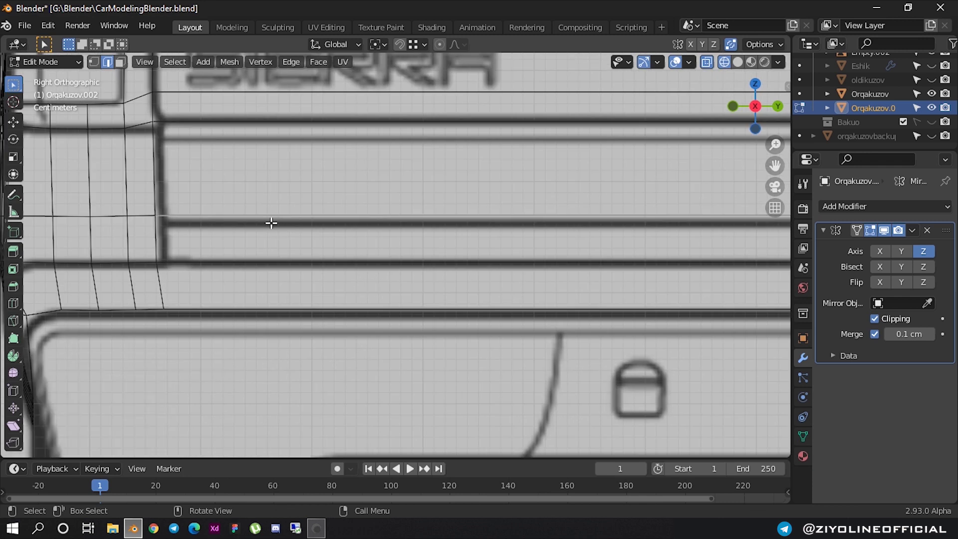
{"action": "key", "text": "g"}
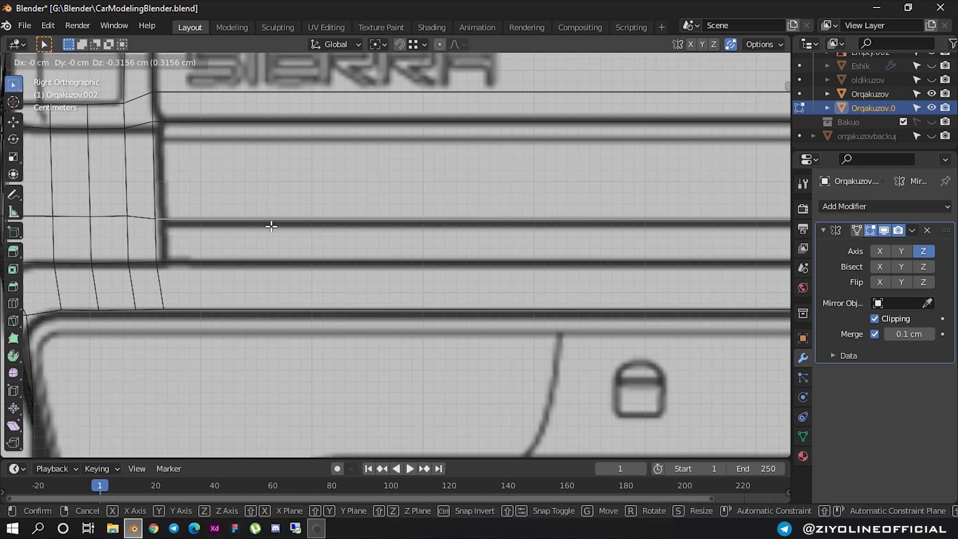
{"action": "left_click", "coordinate": [271, 223]}
{"action": "scroll", "coordinate": [218, 128], "scroll_direction": "down", "scroll_amount": 2}
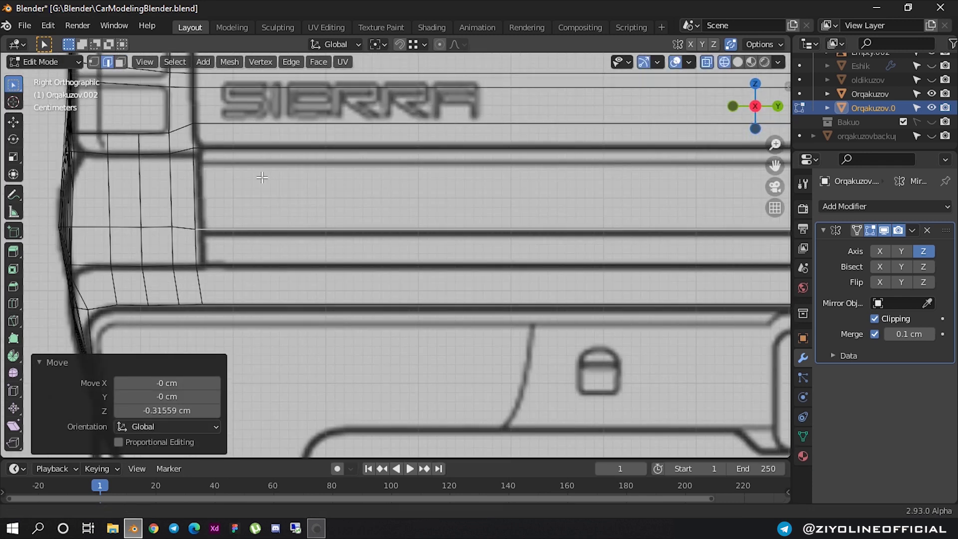
{"action": "left_click", "coordinate": [252, 172]}
{"action": "key", "text": "h"}
{"action": "key", "text": "3"}
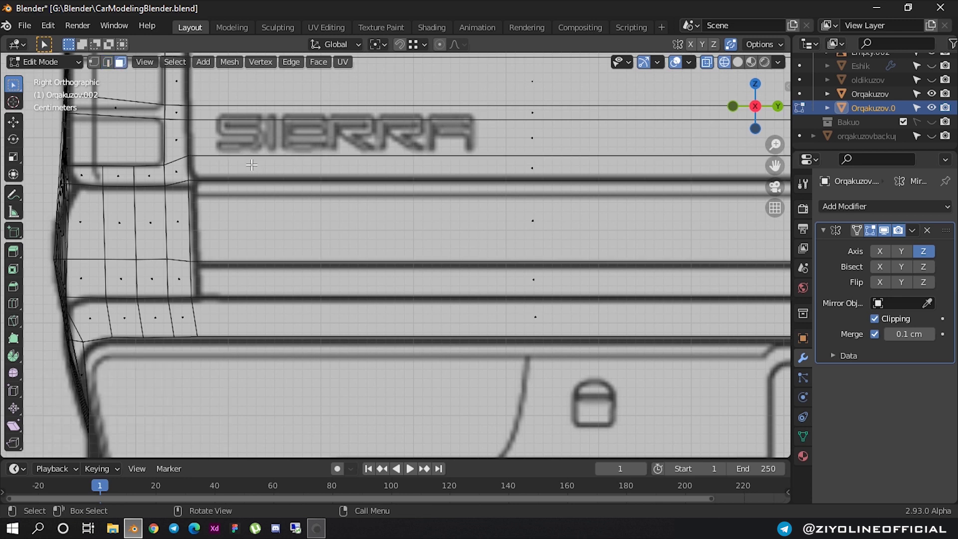
{"action": "key", "text": "3"}
{"action": "scroll", "coordinate": [484, 177], "scroll_direction": "down", "scroll_amount": 5}
{"action": "middle_click_drag", "start_coordinate": [484, 177], "coordinate": [435, 311]}
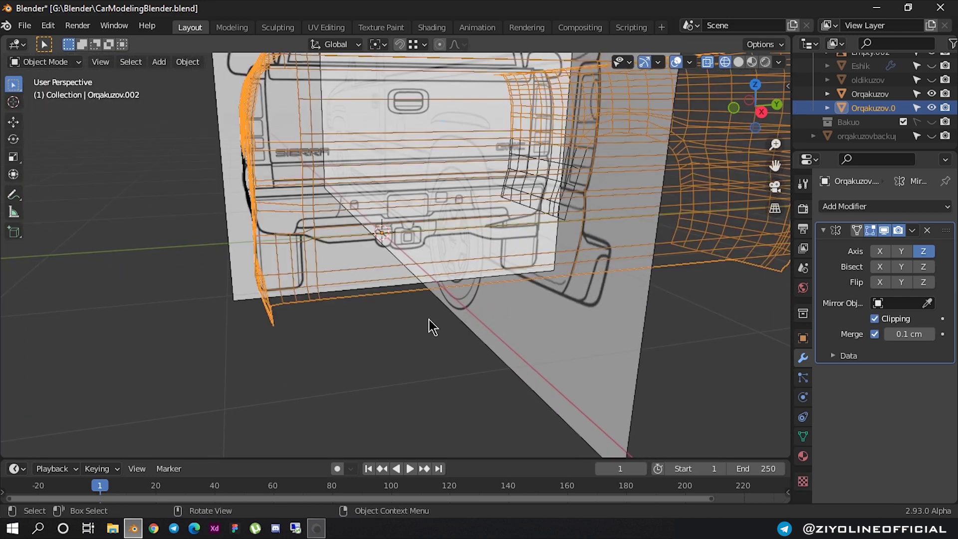
{"action": "key", "text": "1"}
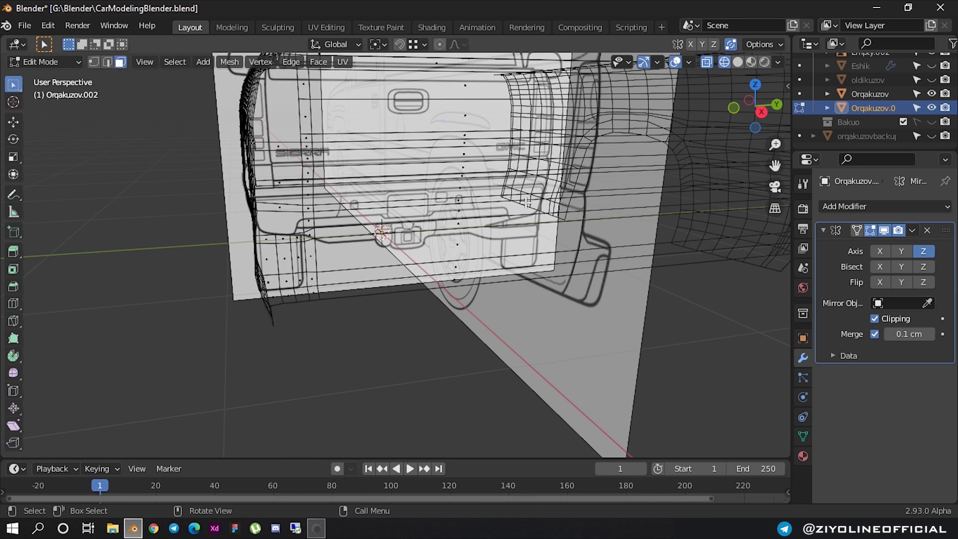
- Try selecting the thin and wide tailgate face bands, comparing solid and see-through shading
{"action": "left_click", "coordinate": [454, 189], "text": "alt"}
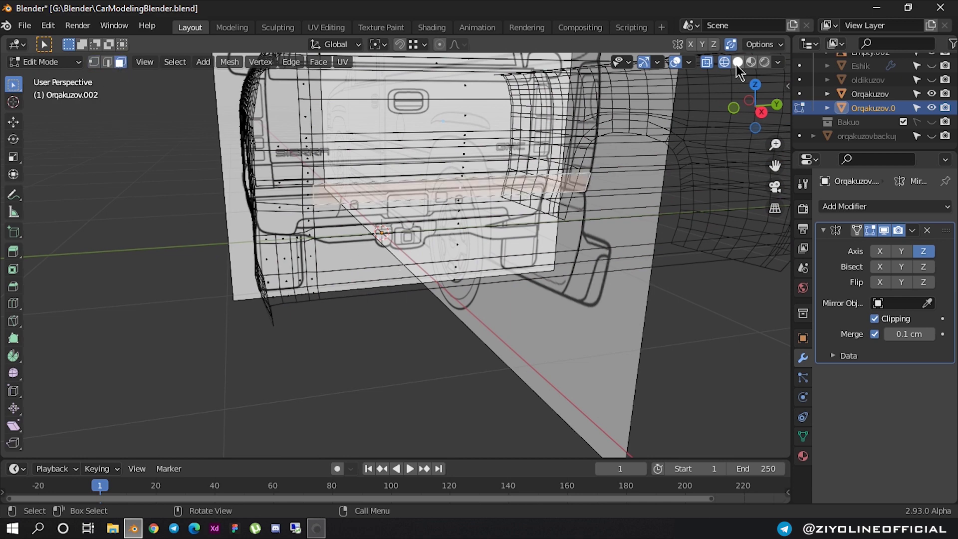
{"action": "left_click", "coordinate": [737, 61]}
{"action": "left_click", "coordinate": [400, 173], "text": "alt"}
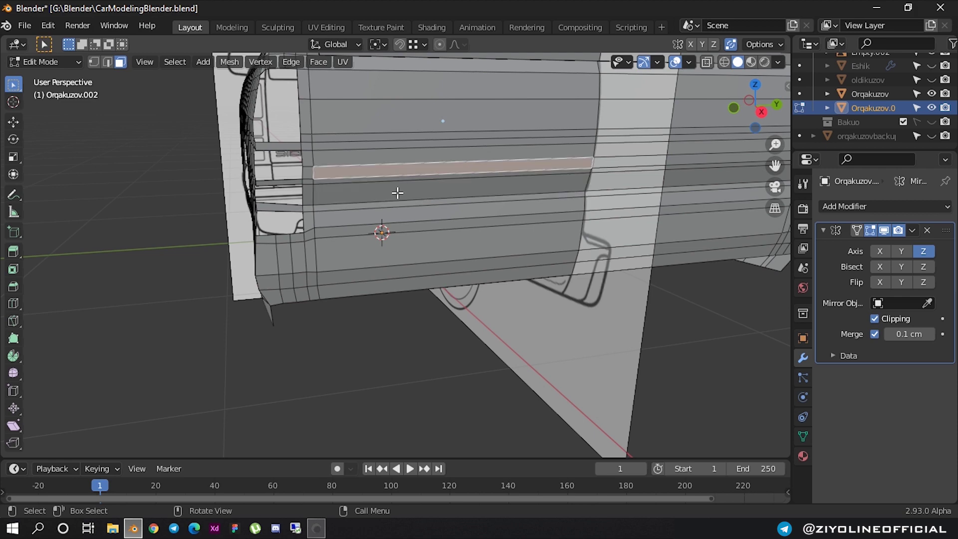
{"action": "left_click", "coordinate": [398, 193], "text": "alt"}
{"action": "left_click", "coordinate": [761, 112]}
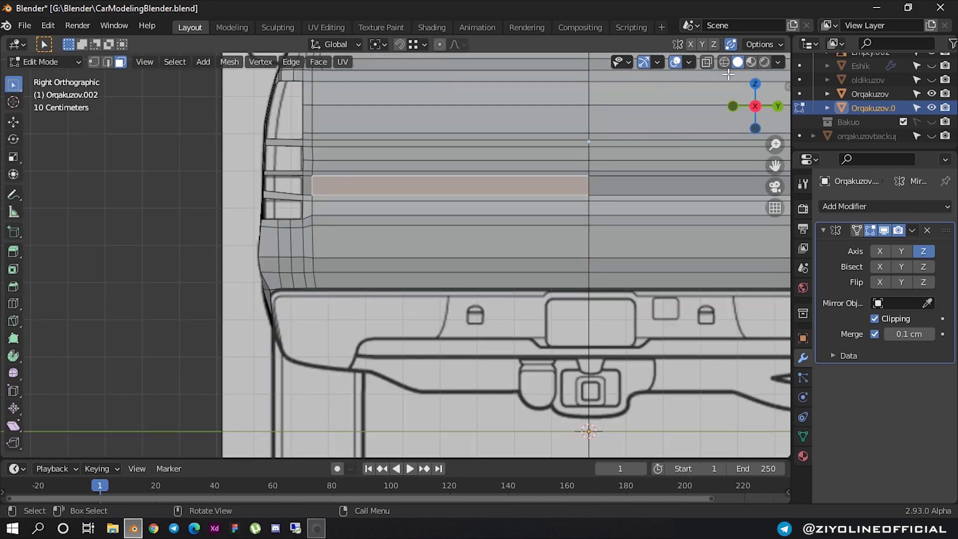
{"action": "key", "text": "alt+z"}
{"action": "scroll", "coordinate": [433, 193], "scroll_direction": "up", "scroll_amount": 2}
{"action": "scroll", "coordinate": [433, 192], "scroll_direction": "up", "scroll_amount": 2}
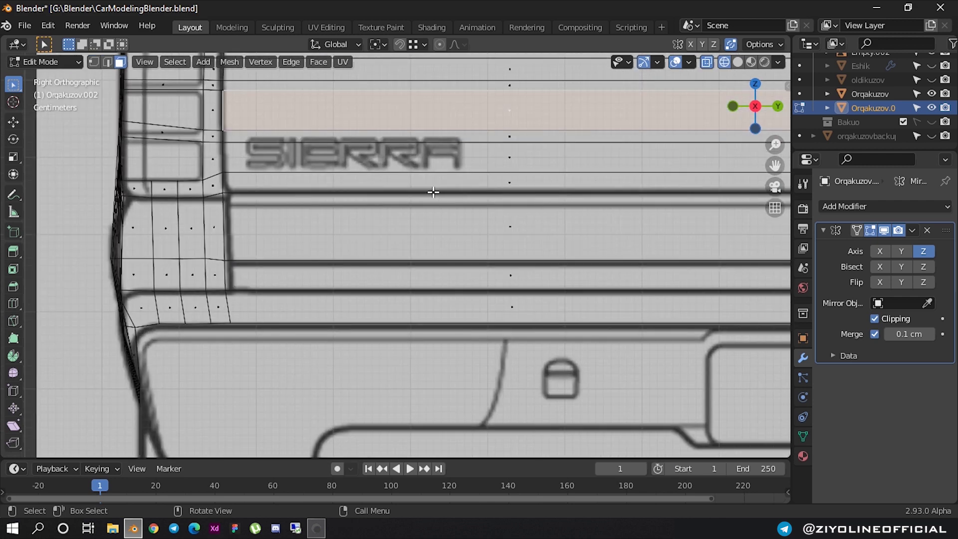
{"action": "key", "text": "alt+a"}
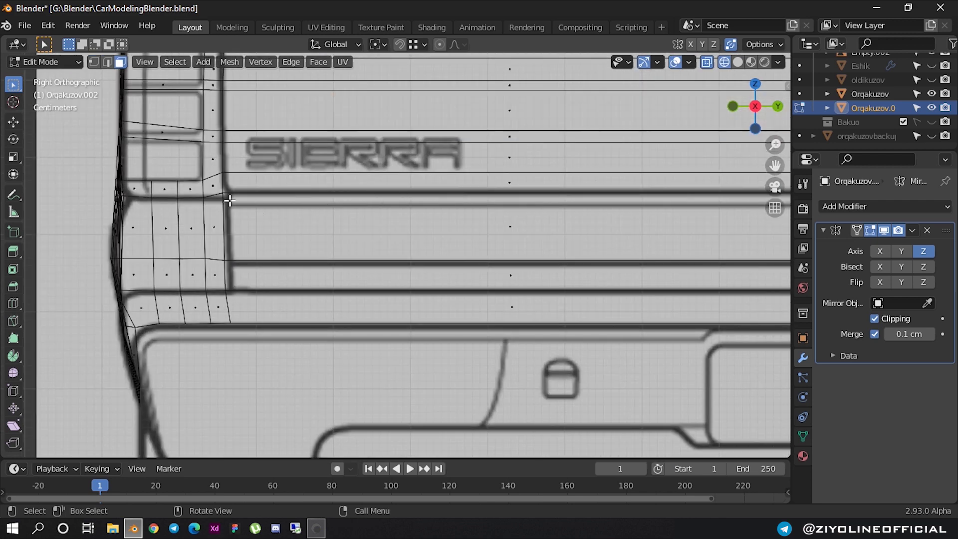
{"action": "scroll", "coordinate": [377, 229], "scroll_direction": "down", "scroll_amount": 1}
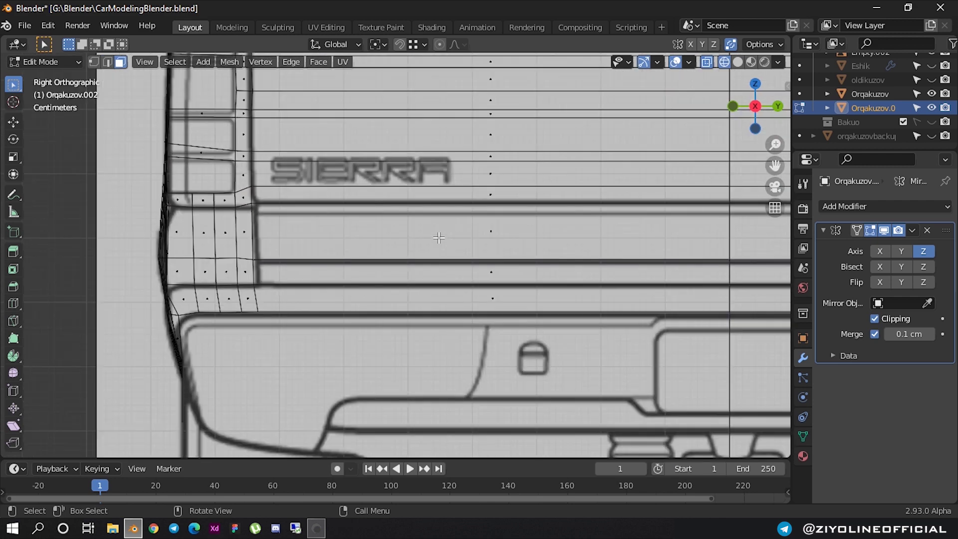
{"action": "scroll", "coordinate": [377, 230], "scroll_direction": "down", "scroll_amount": 2}
- Inspect the truck rear and underside, switching between solid and see-through shading
{"action": "mouse_move", "coordinate": [423, 242]}
{"action": "middle_mouse_down"}
{"action": "mouse_move", "coordinate": [373, 255]}
{"action": "mouse_move", "coordinate": [469, 275]}
{"action": "mouse_move", "coordinate": [378, 248]}
{"action": "middle_mouse_up"}
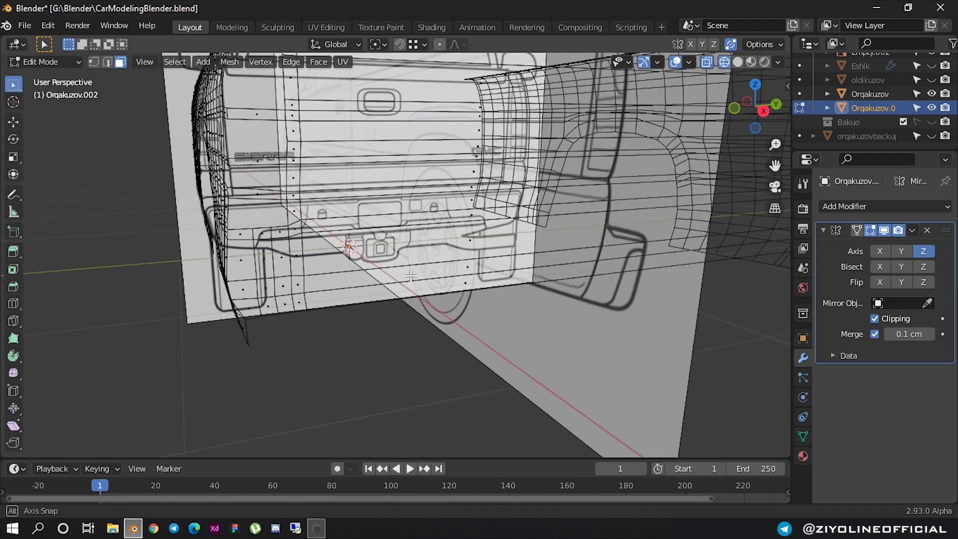
{"action": "left_click", "coordinate": [739, 63]}
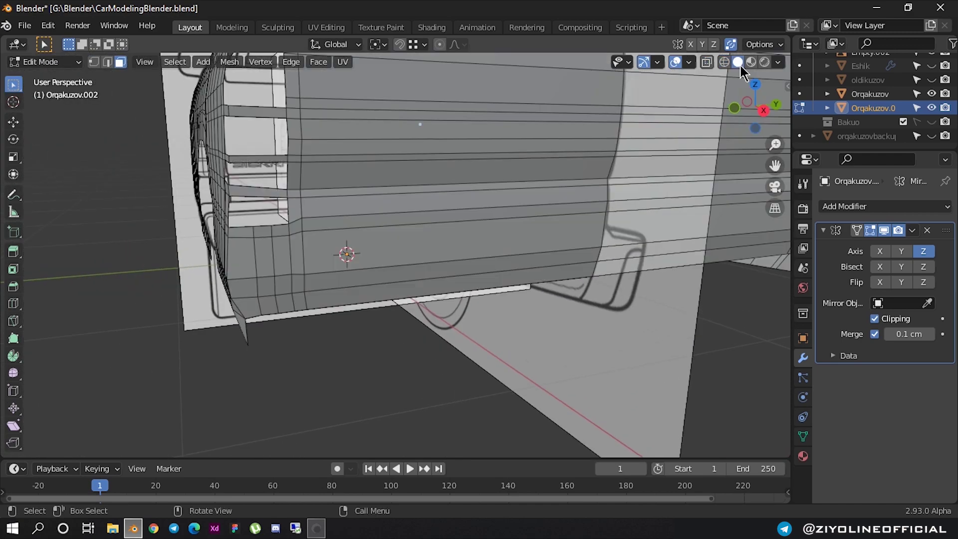
{"action": "middle_click_drag", "start_coordinate": [377, 218], "coordinate": [361, 279]}
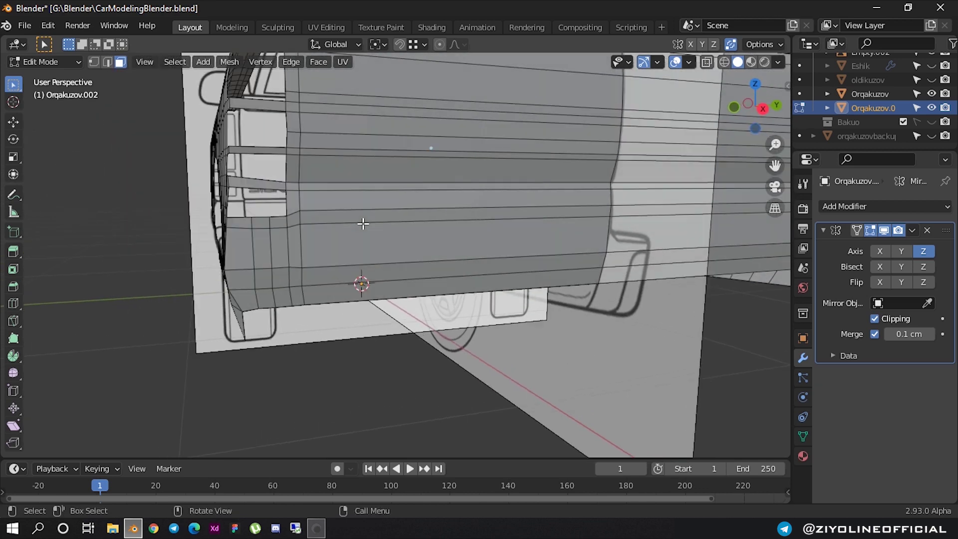
{"action": "left_click", "coordinate": [762, 108]}
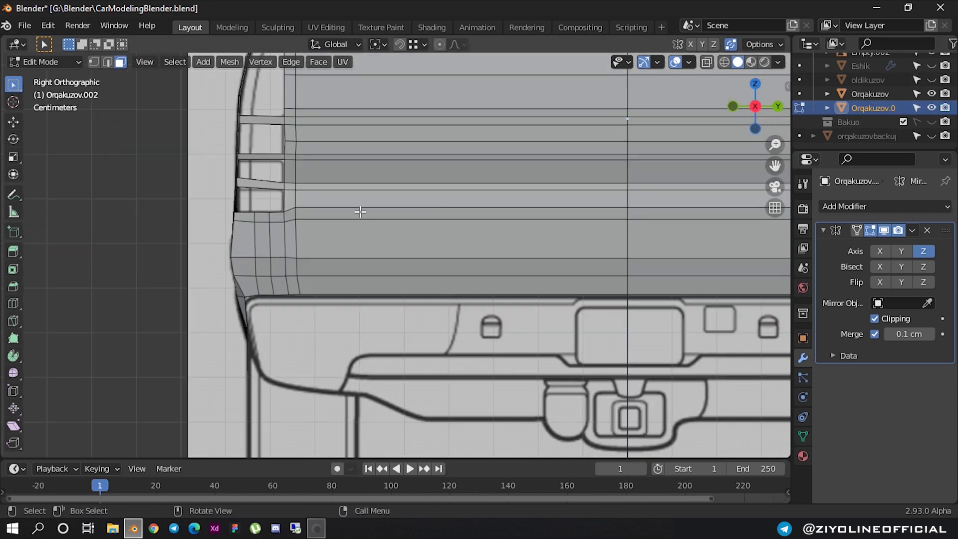
{"action": "left_click", "coordinate": [724, 63]}
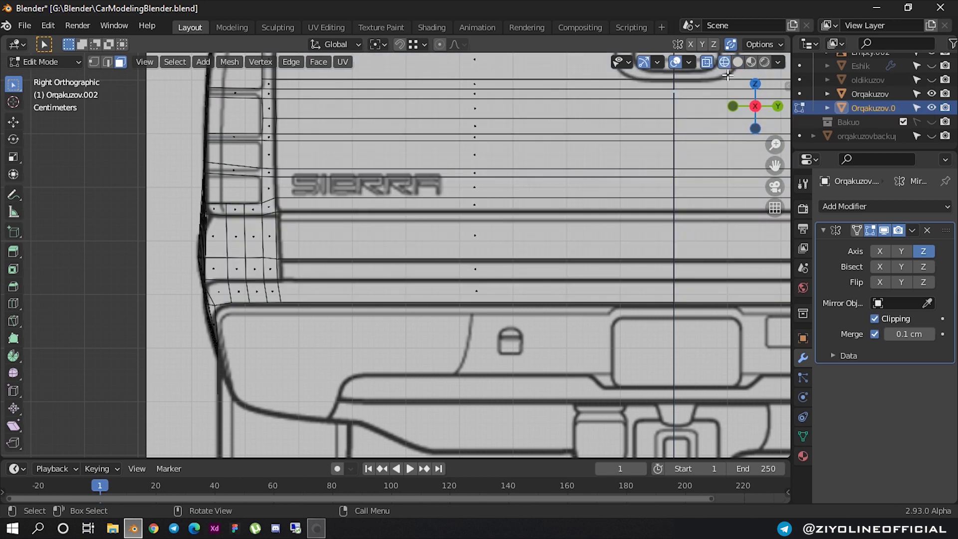
{"action": "left_click", "coordinate": [737, 62]}
{"action": "left_click", "coordinate": [414, 236]}
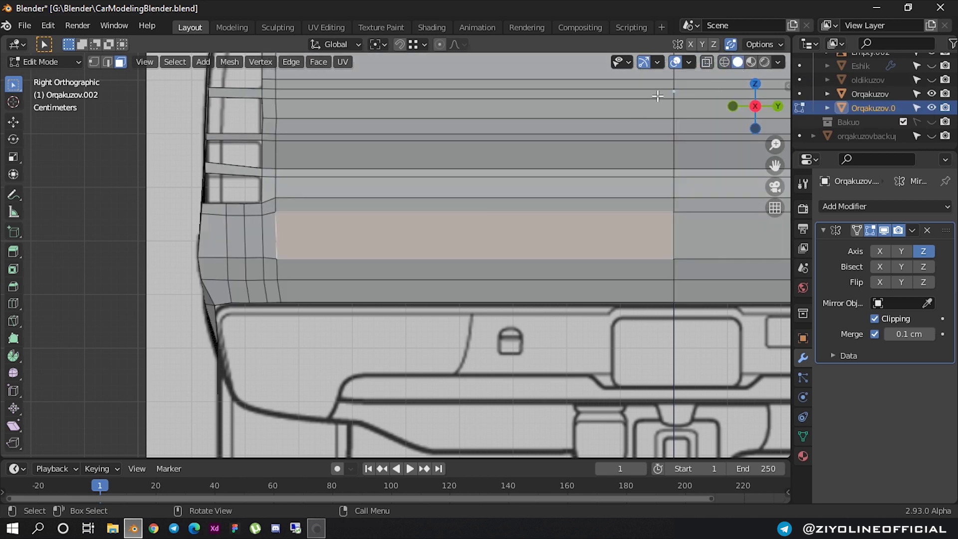
{"action": "left_click", "coordinate": [723, 62]}
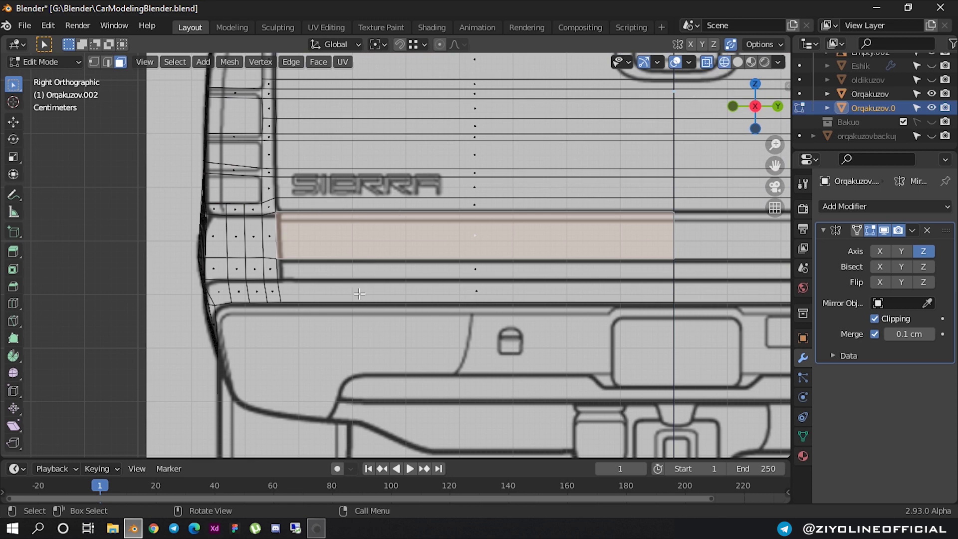
{"action": "scroll", "coordinate": [359, 284], "scroll_direction": "down", "scroll_amount": 1}
{"action": "scroll", "coordinate": [359, 276], "scroll_direction": "down", "scroll_amount": 1}
{"action": "scroll", "coordinate": [361, 265], "scroll_direction": "up", "scroll_amount": 2}
{"action": "scroll", "coordinate": [359, 259], "scroll_direction": "down", "scroll_amount": 1}
{"action": "scroll", "coordinate": [358, 271], "scroll_direction": "up", "scroll_amount": 4, "text": "shift"}
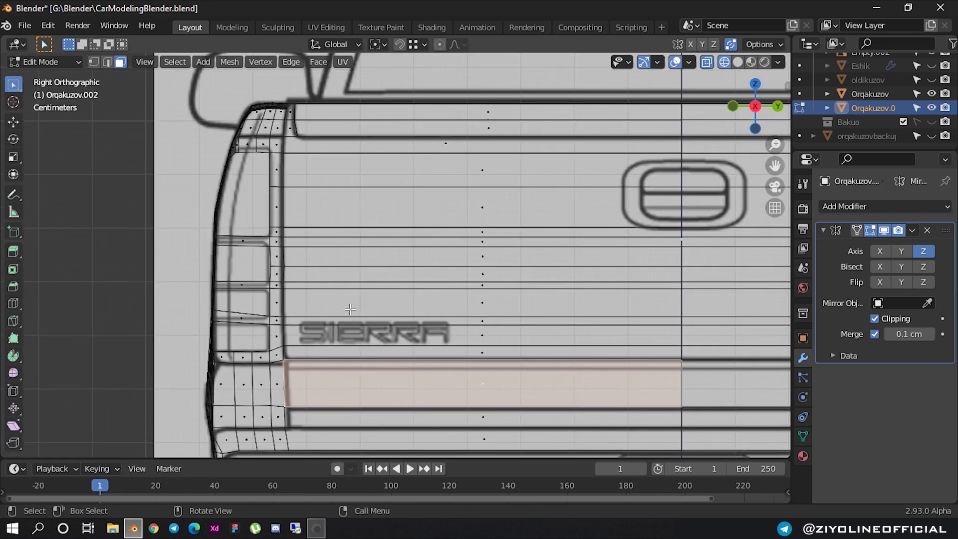
{"action": "scroll", "coordinate": [357, 284], "scroll_direction": "down", "scroll_amount": 4, "text": "shift"}
{"action": "scroll", "coordinate": [346, 259], "scroll_direction": "up", "scroll_amount": 2}
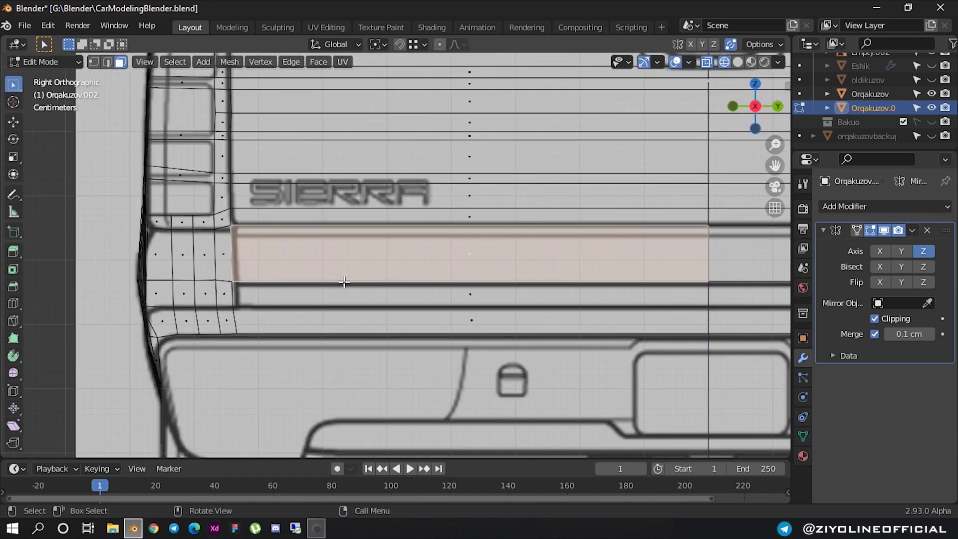
{"action": "scroll", "coordinate": [344, 282], "scroll_direction": "down", "scroll_amount": 3}
{"action": "scroll", "coordinate": [313, 286], "scroll_direction": "down", "scroll_amount": 2}
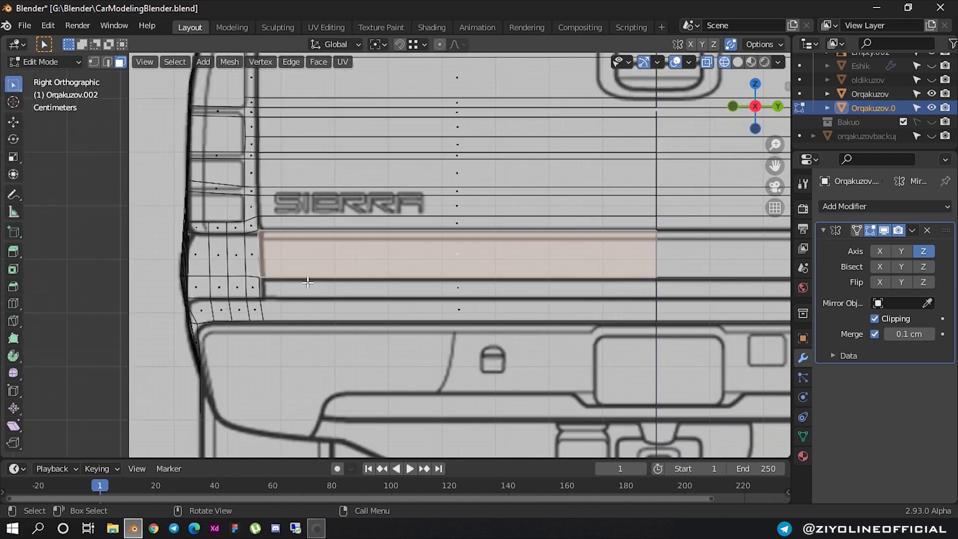
{"action": "scroll", "coordinate": [314, 285], "scroll_direction": "down", "scroll_amount": 5}
- Push the selected tailgate strip out about 1.95 cm along X
{"action": "mouse_move", "coordinate": [314, 286]}
{"action": "middle_mouse_down"}
{"action": "mouse_move", "coordinate": [366, 314]}
{"action": "mouse_move", "coordinate": [420, 316]}
{"action": "middle_mouse_up"}
{"action": "scroll", "coordinate": [402, 279], "scroll_direction": "up", "scroll_amount": 2}
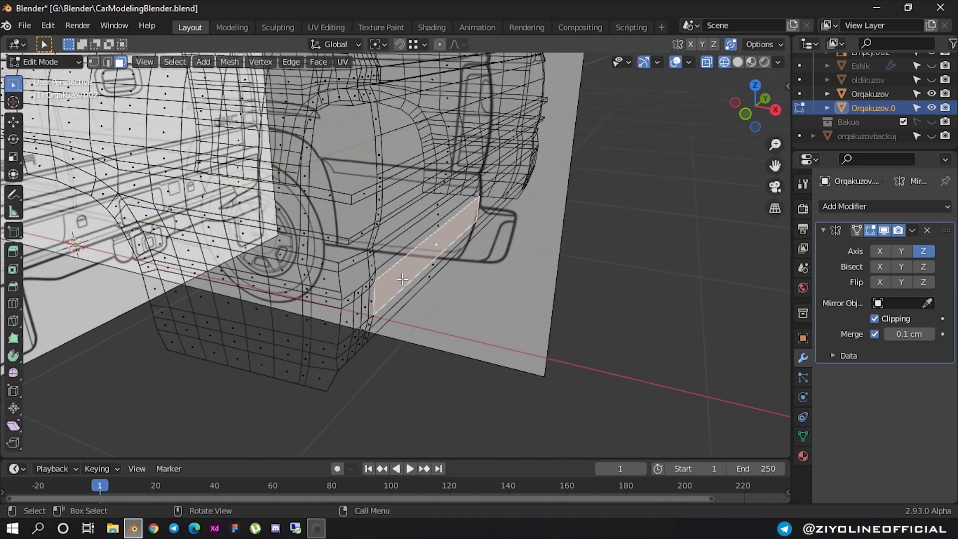
{"action": "key", "text": "g"}
{"action": "key", "text": "x"}
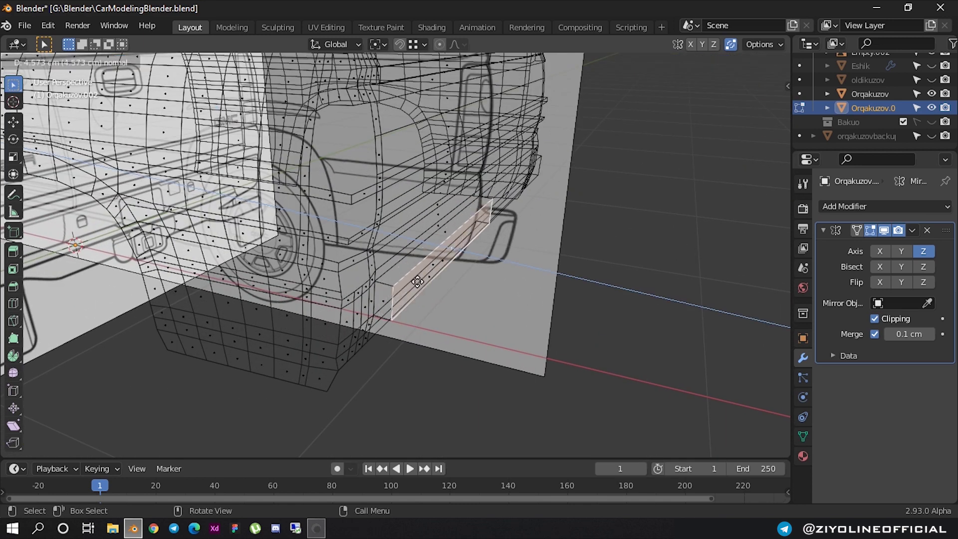
{"action": "left_click", "coordinate": [409, 281]}
- Check the new ledge from behind, then return to a zoomed right orthographic view
{"action": "middle_click_drag", "start_coordinate": [408, 281], "coordinate": [497, 218]}
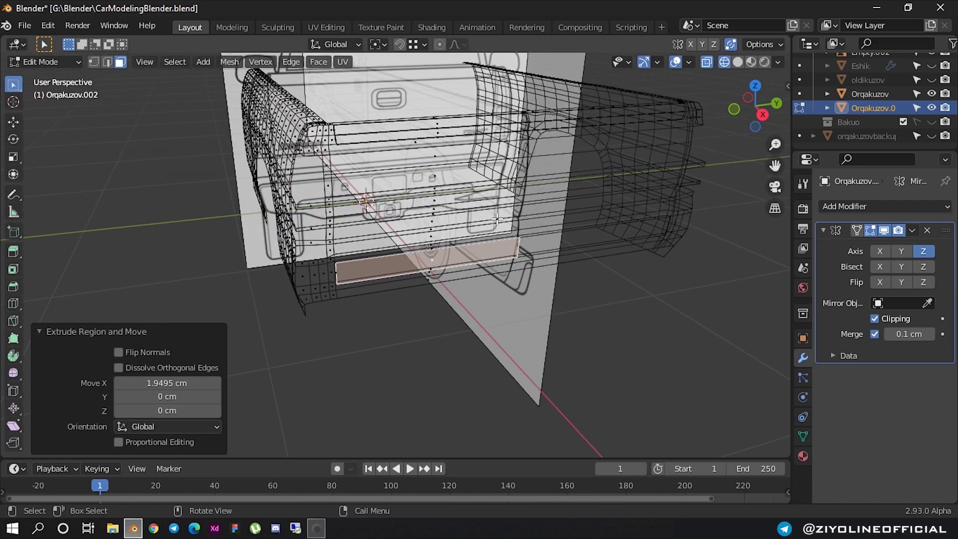
{"action": "middle_click_drag", "start_coordinate": [585, 149], "coordinate": [603, 146]}
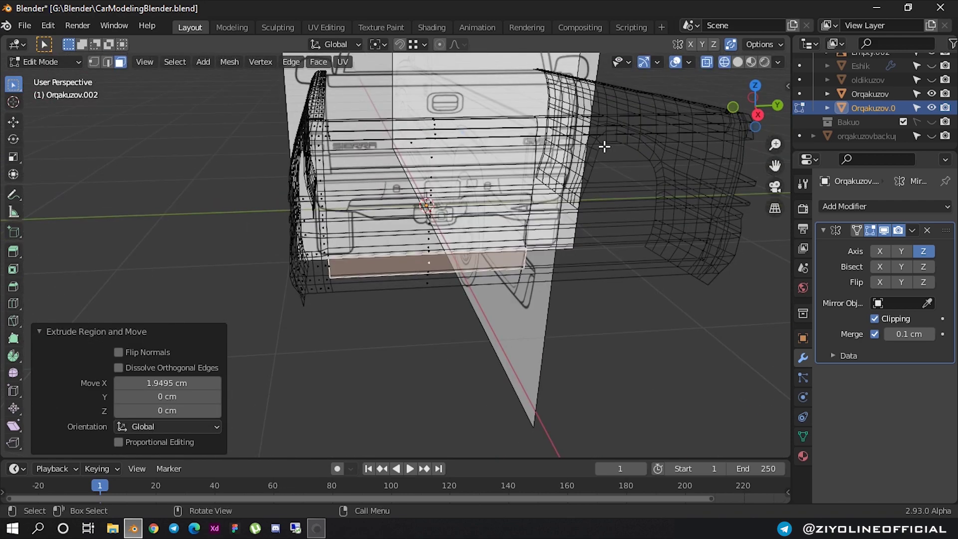
{"action": "left_click", "coordinate": [756, 114]}
{"action": "scroll", "coordinate": [447, 234], "scroll_direction": "up", "scroll_amount": 3}
{"action": "scroll", "coordinate": [447, 234], "scroll_direction": "up", "scroll_amount": 2}
{"action": "middle_click_drag", "start_coordinate": [447, 234], "coordinate": [372, 213], "text": "shift"}
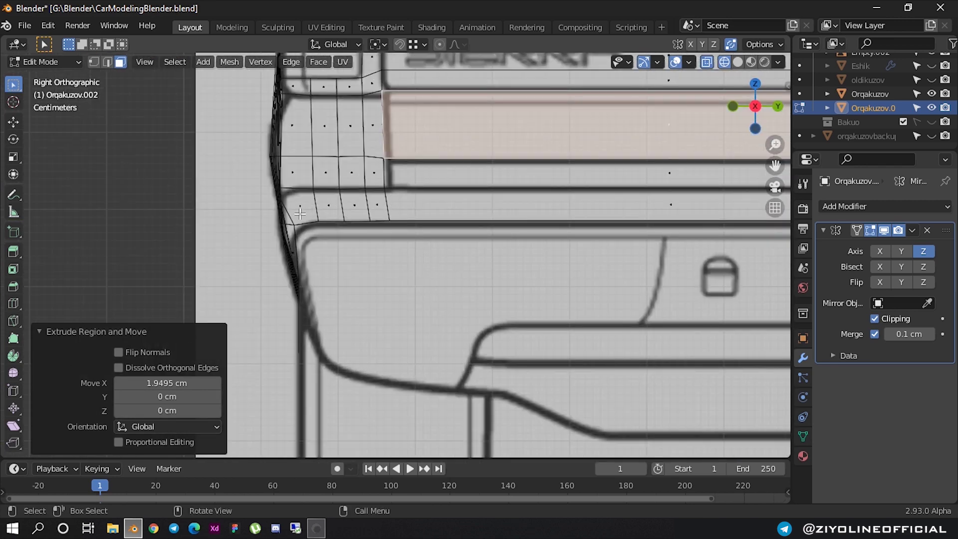
- Select the lower tailgate corner faces and the long lower face strip
{"action": "left_click", "coordinate": [300, 214]}
{"action": "left_click", "coordinate": [326, 207], "text": "shift"}
{"action": "left_click", "coordinate": [404, 211], "text": "shift"}
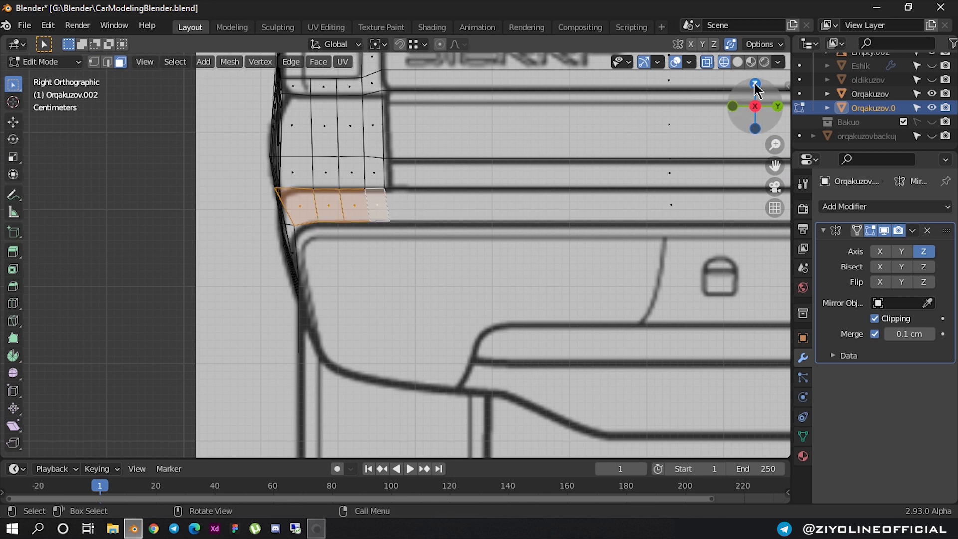
{"action": "left_click", "coordinate": [736, 63]}
{"action": "left_click", "coordinate": [441, 205], "text": "shift"}
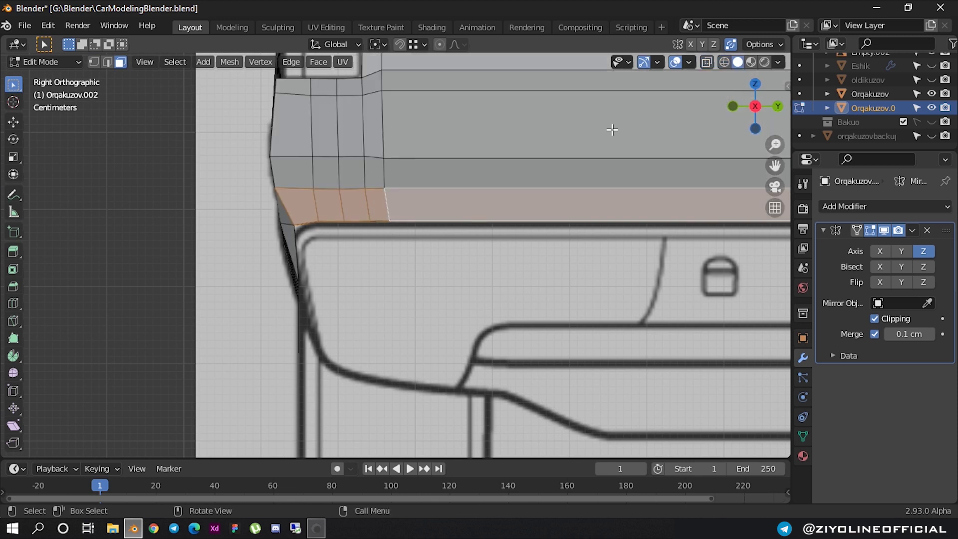
{"action": "left_click", "coordinate": [724, 62]}
{"action": "scroll", "coordinate": [457, 202], "scroll_direction": "down", "scroll_amount": 3}
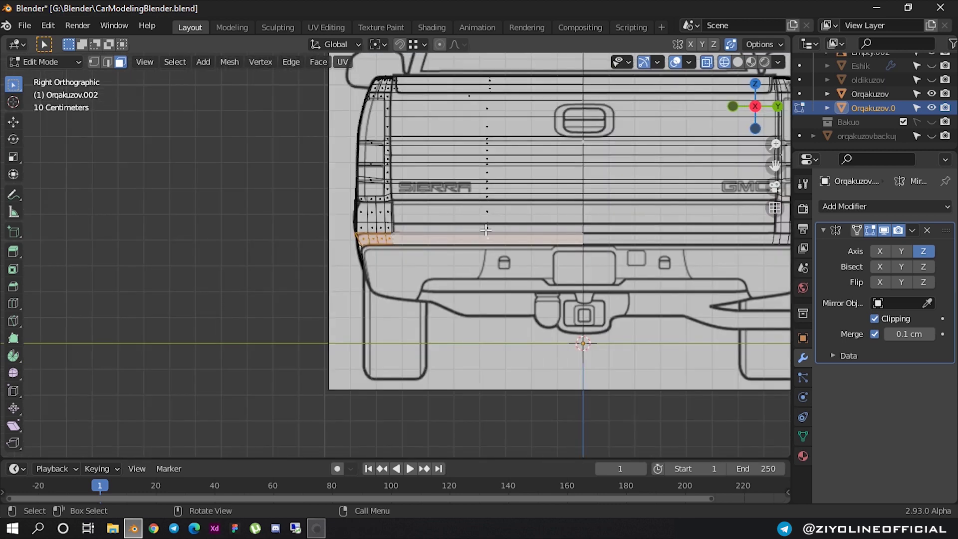
{"action": "scroll", "coordinate": [478, 227], "scroll_direction": "down", "scroll_amount": 3}
{"action": "middle_click_drag", "start_coordinate": [479, 228], "coordinate": [547, 261]}
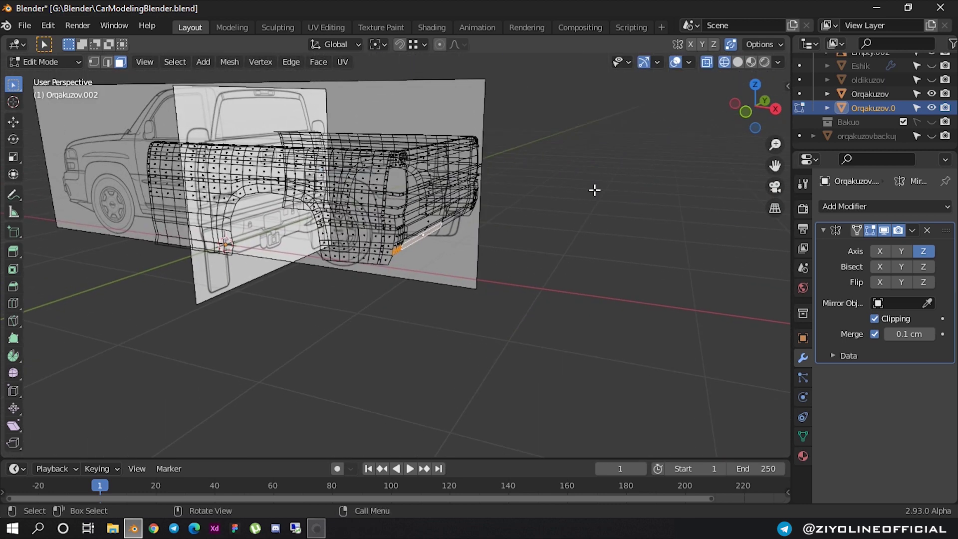
{"action": "left_click", "coordinate": [734, 115]}
- Extrude the rear lower edge 8.56 cm along X to the blueprint bumper outline
{"action": "scroll", "coordinate": [449, 229], "scroll_direction": "up", "scroll_amount": 3}
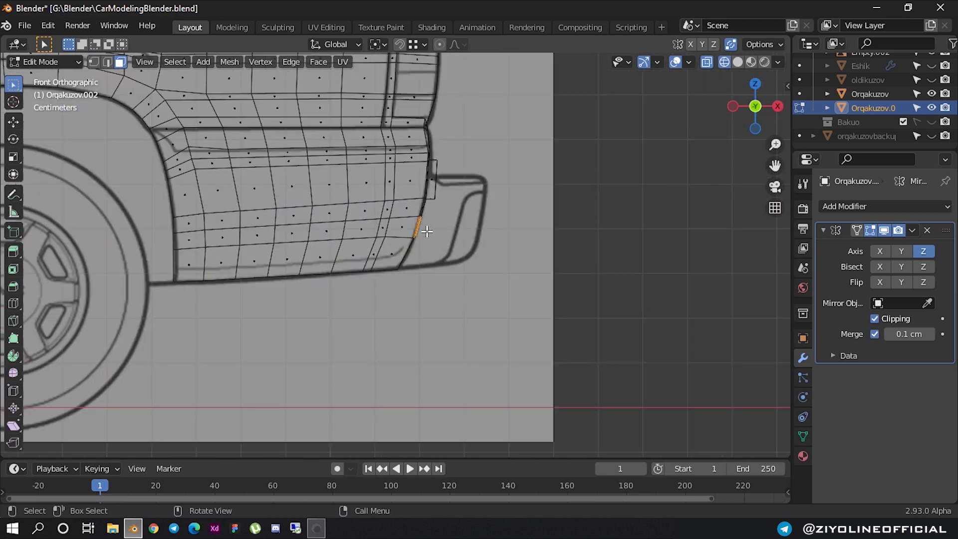
{"action": "scroll", "coordinate": [462, 170], "scroll_direction": "up", "scroll_amount": 2}
{"action": "scroll", "coordinate": [443, 188], "scroll_direction": "up", "scroll_amount": 1}
{"action": "scroll", "coordinate": [385, 208], "scroll_direction": "up", "scroll_amount": 1}
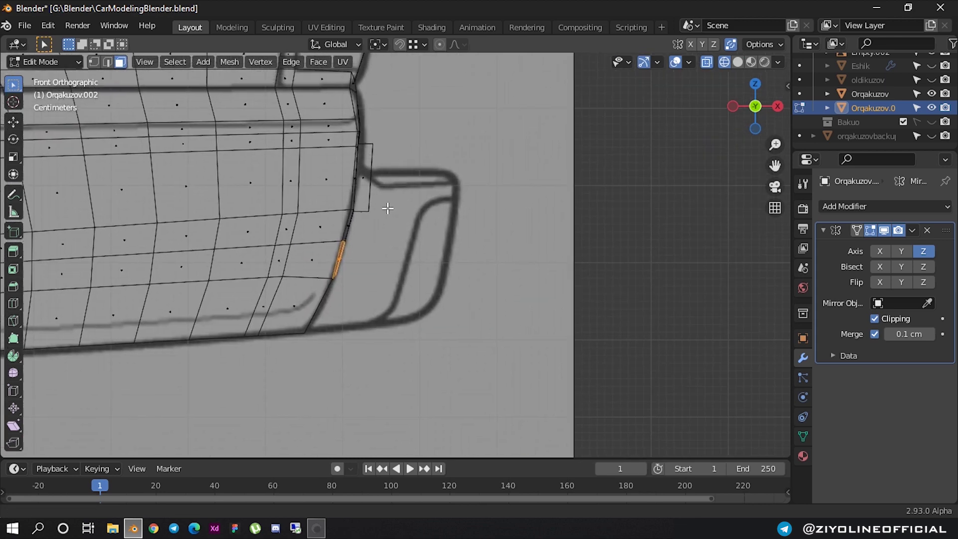
{"action": "scroll", "coordinate": [351, 245], "scroll_direction": "up", "scroll_amount": 1}
{"action": "scroll", "coordinate": [377, 189], "scroll_direction": "down", "scroll_amount": 4}
{"action": "scroll", "coordinate": [384, 166], "scroll_direction": "up", "scroll_amount": 3}
{"action": "scroll", "coordinate": [383, 166], "scroll_direction": "up", "scroll_amount": 2}
{"action": "middle_click_drag", "start_coordinate": [384, 169], "coordinate": [386, 201], "text": "shift"}
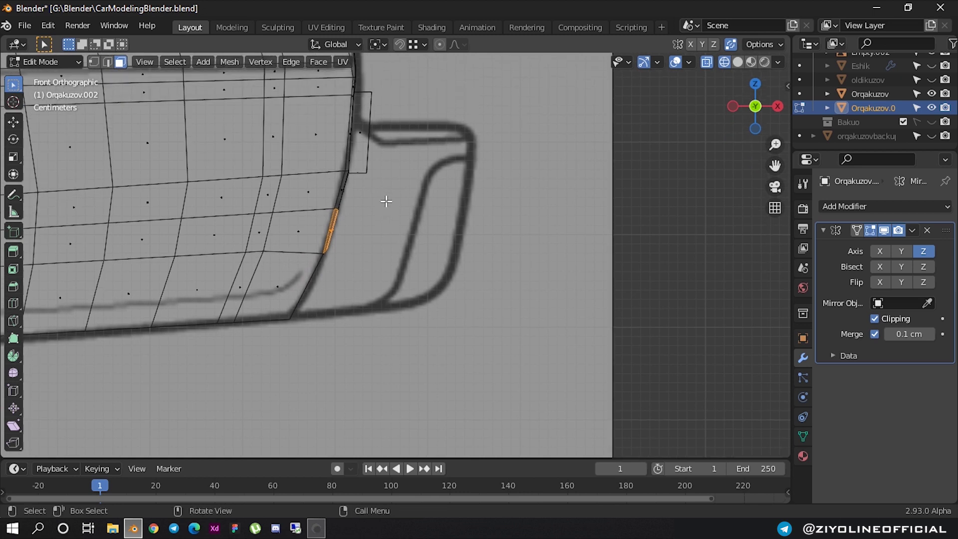
{"action": "key", "text": "e"}
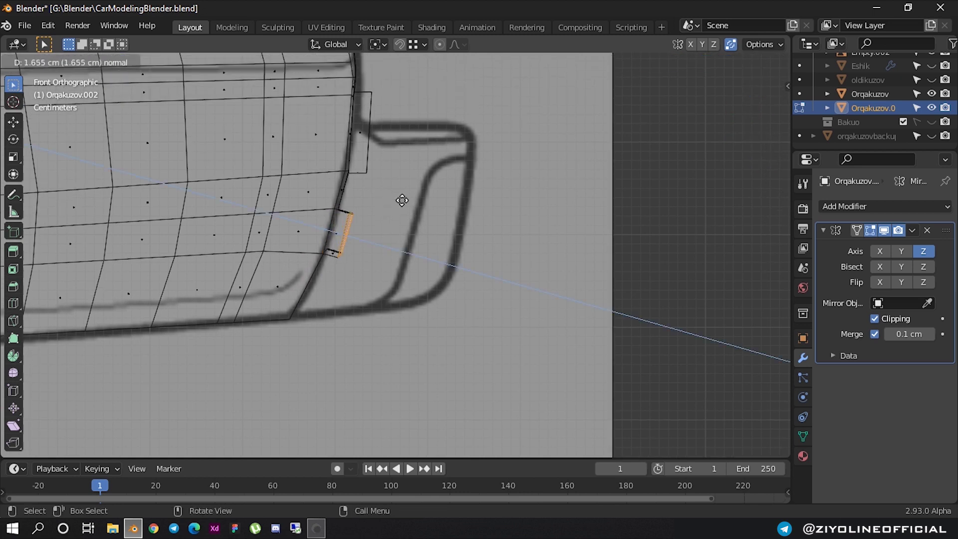
{"action": "key", "text": "x"}
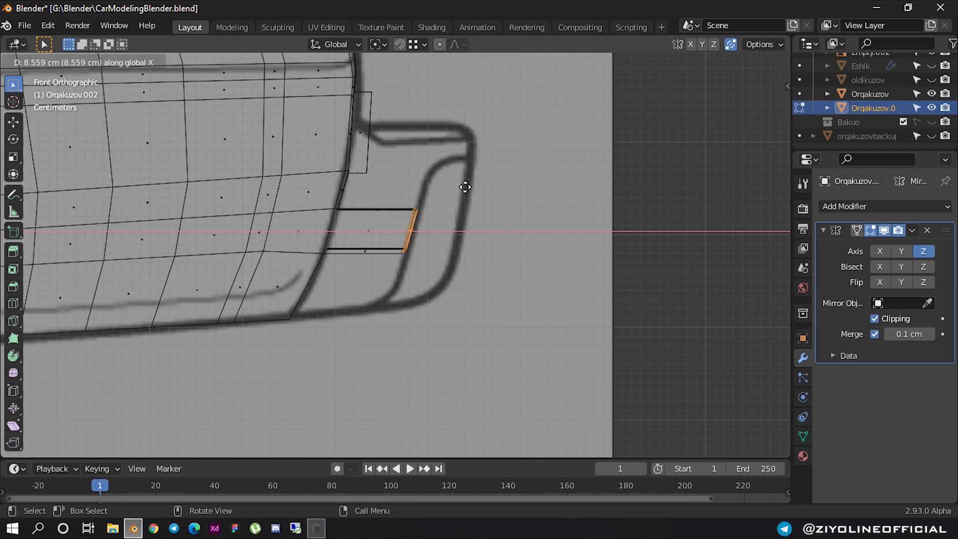
{"action": "left_click", "coordinate": [465, 187]}
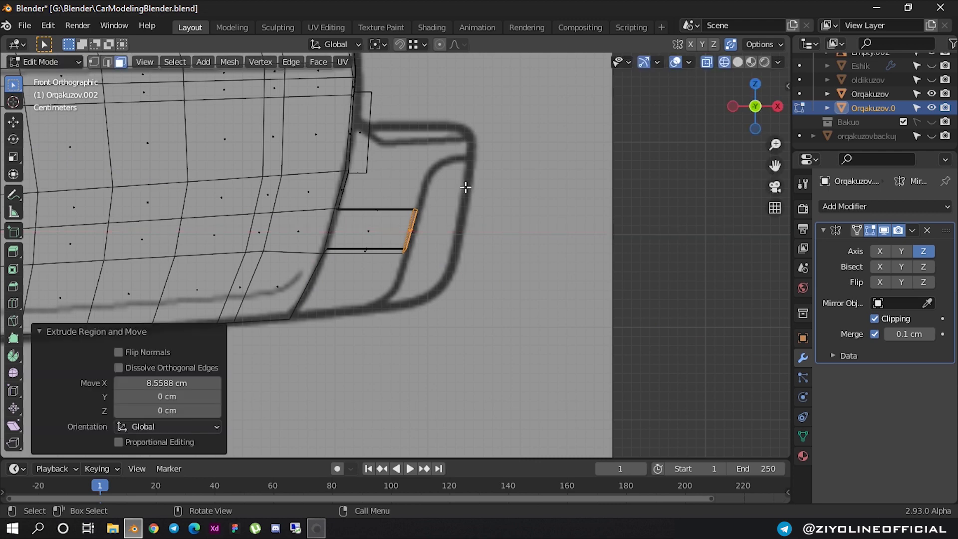
- Orbit around the rear to inspect the new extension, ending in front orthographic view
{"action": "scroll", "coordinate": [471, 186], "scroll_direction": "down", "scroll_amount": 3}
{"action": "mouse_move", "coordinate": [470, 186]}
{"action": "middle_mouse_down"}
{"action": "mouse_move", "coordinate": [424, 227]}
{"action": "mouse_move", "coordinate": [270, 218]}
{"action": "mouse_move", "coordinate": [241, 238]}
{"action": "mouse_move", "coordinate": [282, 263]}
{"action": "mouse_move", "coordinate": [331, 201]}
{"action": "middle_mouse_up"}
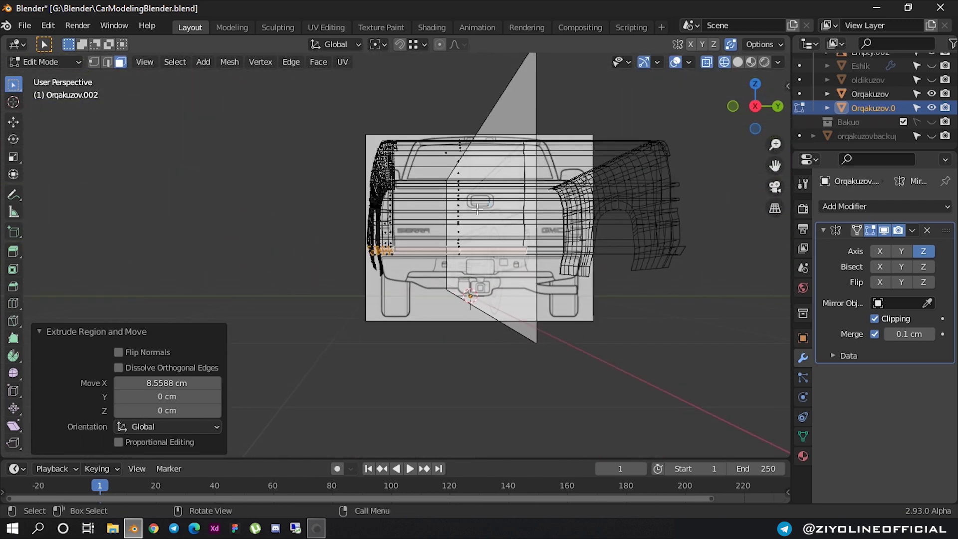
{"action": "middle_click_drag", "start_coordinate": [477, 209], "coordinate": [478, 217]}
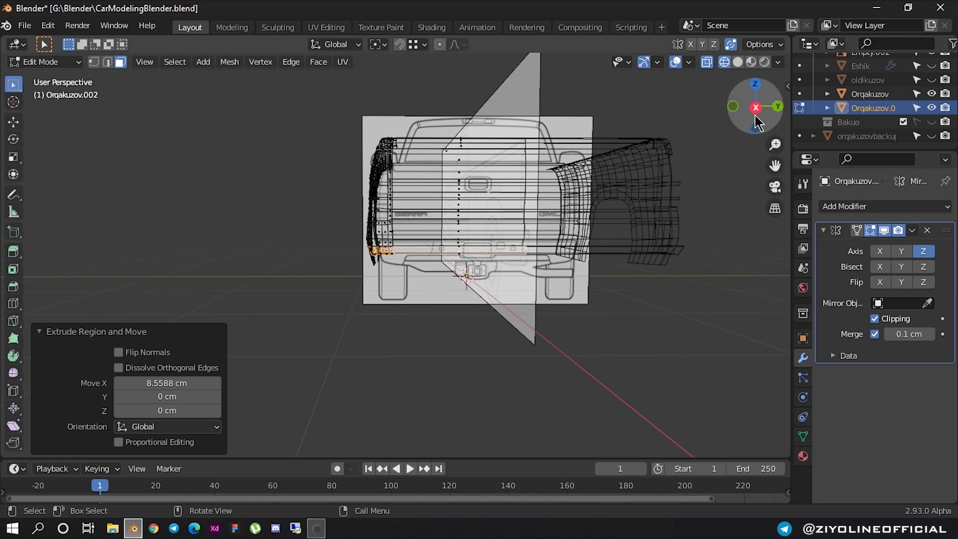
{"action": "left_click", "coordinate": [755, 115]}
{"action": "scroll", "coordinate": [384, 230], "scroll_direction": "up", "scroll_amount": 3}
{"action": "scroll", "coordinate": [384, 230], "scroll_direction": "up", "scroll_amount": 3}
{"action": "scroll", "coordinate": [384, 230], "scroll_direction": "up", "scroll_amount": 4}
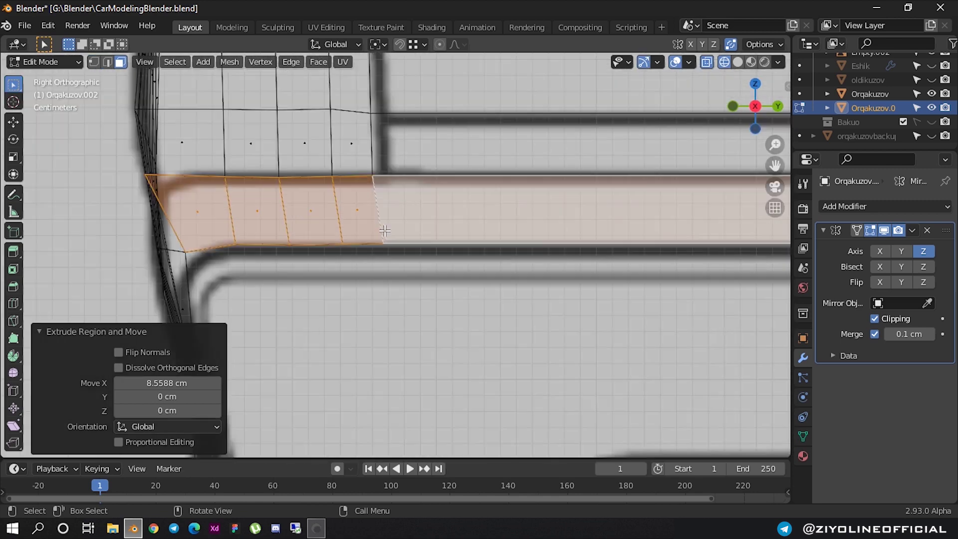
{"action": "scroll", "coordinate": [384, 230], "scroll_direction": "down", "scroll_amount": 5}
{"action": "scroll", "coordinate": [399, 220], "scroll_direction": "down", "scroll_amount": 2}
{"action": "scroll", "coordinate": [440, 209], "scroll_direction": "down", "scroll_amount": 2}
{"action": "scroll", "coordinate": [440, 210], "scroll_direction": "down", "scroll_amount": 1}
{"action": "scroll", "coordinate": [435, 261], "scroll_direction": "down", "scroll_amount": 1}
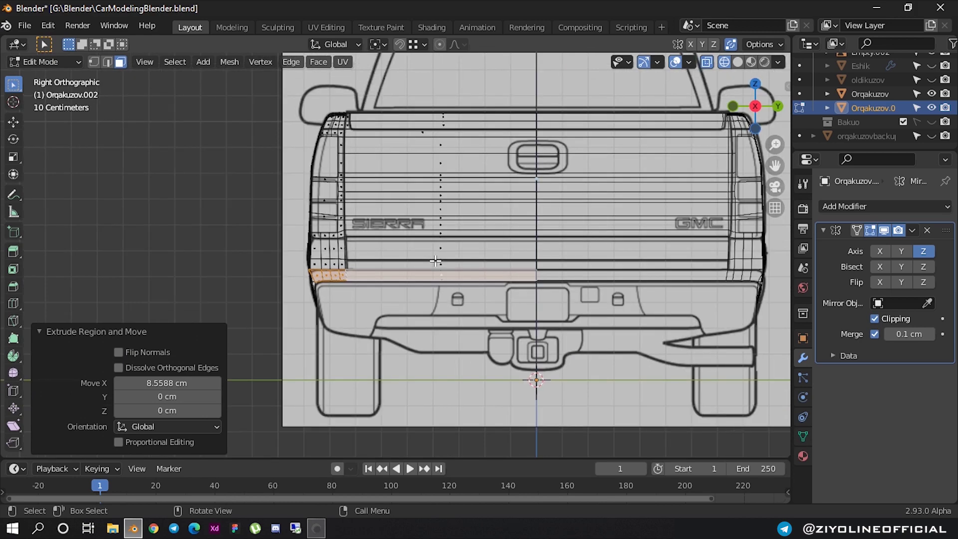
{"action": "scroll", "coordinate": [435, 260], "scroll_direction": "down", "scroll_amount": 2}
{"action": "mouse_move", "coordinate": [435, 260]}
{"action": "middle_mouse_down"}
{"action": "mouse_move", "coordinate": [535, 316]}
{"action": "mouse_move", "coordinate": [397, 301]}
{"action": "mouse_move", "coordinate": [438, 97]}
{"action": "mouse_move", "coordinate": [413, 210]}
{"action": "mouse_move", "coordinate": [376, 194]}
{"action": "middle_mouse_up"}
{"action": "scroll", "coordinate": [398, 301], "scroll_direction": "up", "scroll_amount": 4}
{"action": "scroll", "coordinate": [526, 150], "scroll_direction": "down", "scroll_amount": 5}
{"action": "middle_click_drag", "start_coordinate": [526, 150], "coordinate": [738, 134]}
{"action": "left_click", "coordinate": [745, 121]}
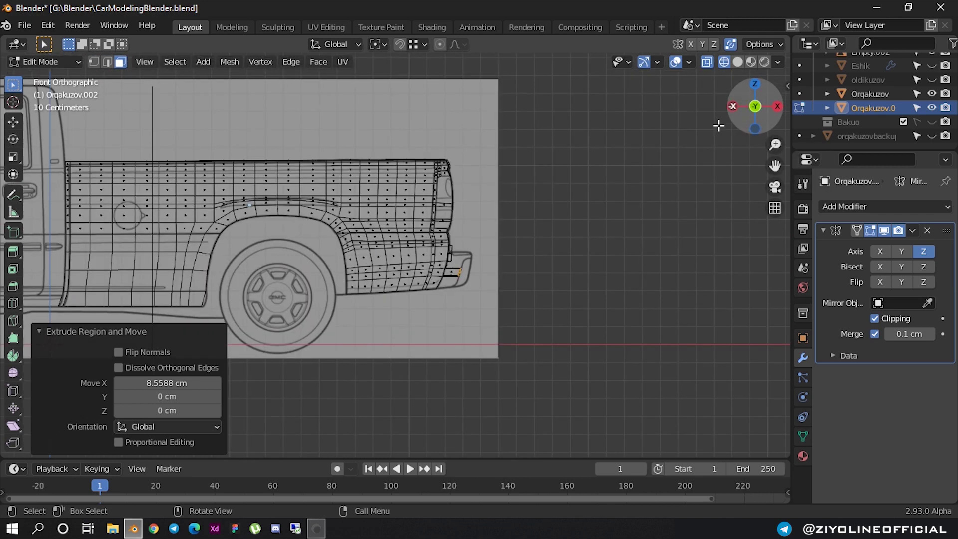
- Move the bumper corner vertices onto the blueprint's bumper line
{"action": "left_click", "coordinate": [555, 269]}
{"action": "scroll", "coordinate": [513, 262], "scroll_direction": "up", "scroll_amount": 2}
{"action": "scroll", "coordinate": [514, 264], "scroll_direction": "up", "scroll_amount": 2}
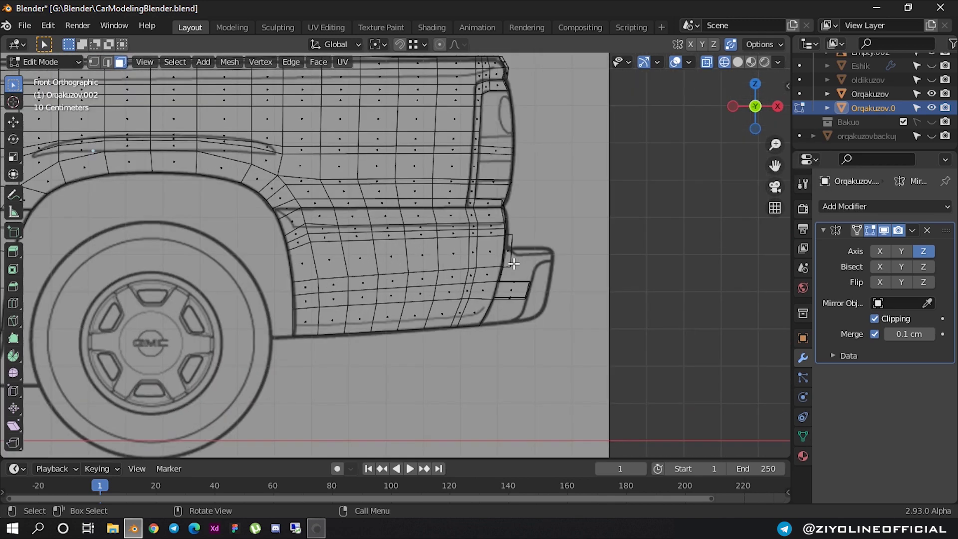
{"action": "scroll", "coordinate": [510, 228], "scroll_direction": "up", "scroll_amount": 2}
{"action": "scroll", "coordinate": [499, 225], "scroll_direction": "up", "scroll_amount": 2}
{"action": "scroll", "coordinate": [473, 217], "scroll_direction": "up", "scroll_amount": 2}
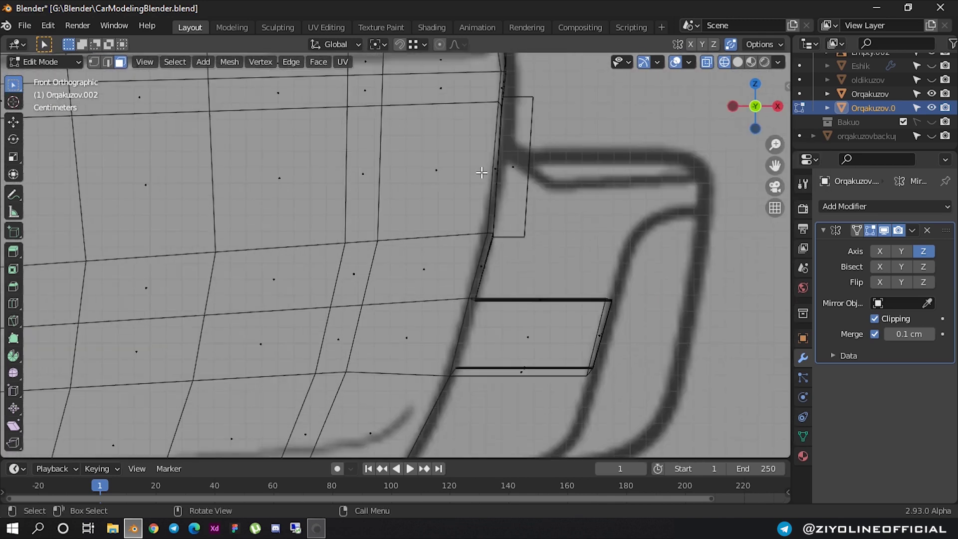
{"action": "scroll", "coordinate": [450, 211], "scroll_direction": "up", "scroll_amount": 1}
{"action": "scroll", "coordinate": [450, 211], "scroll_direction": "up", "scroll_amount": 2}
{"action": "scroll", "coordinate": [488, 149], "scroll_direction": "up", "scroll_amount": 2}
{"action": "scroll", "coordinate": [657, 152], "scroll_direction": "up", "scroll_amount": 2}
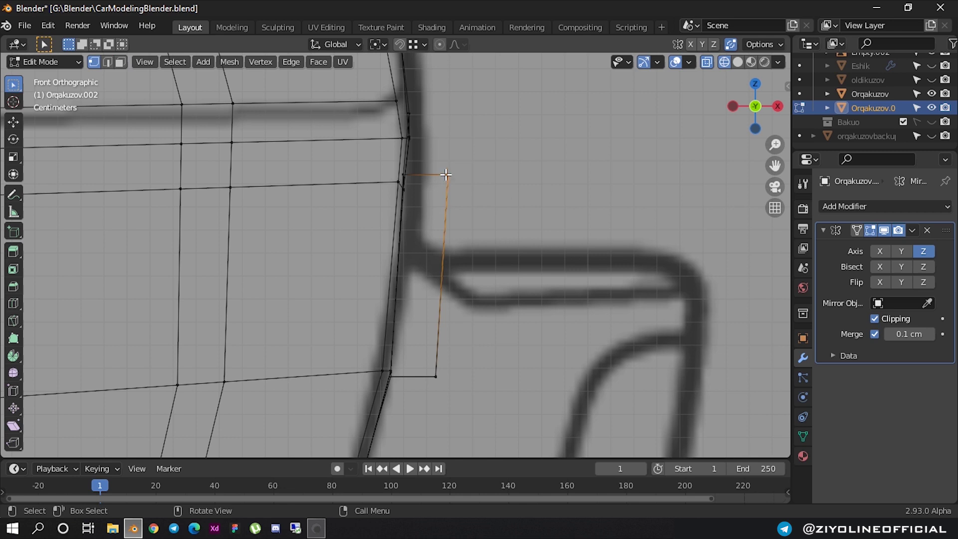
{"action": "scroll", "coordinate": [419, 169], "scroll_direction": "up", "scroll_amount": 2}
{"action": "scroll", "coordinate": [382, 207], "scroll_direction": "up", "scroll_amount": 1}
{"action": "scroll", "coordinate": [374, 118], "scroll_direction": "up", "scroll_amount": 2}
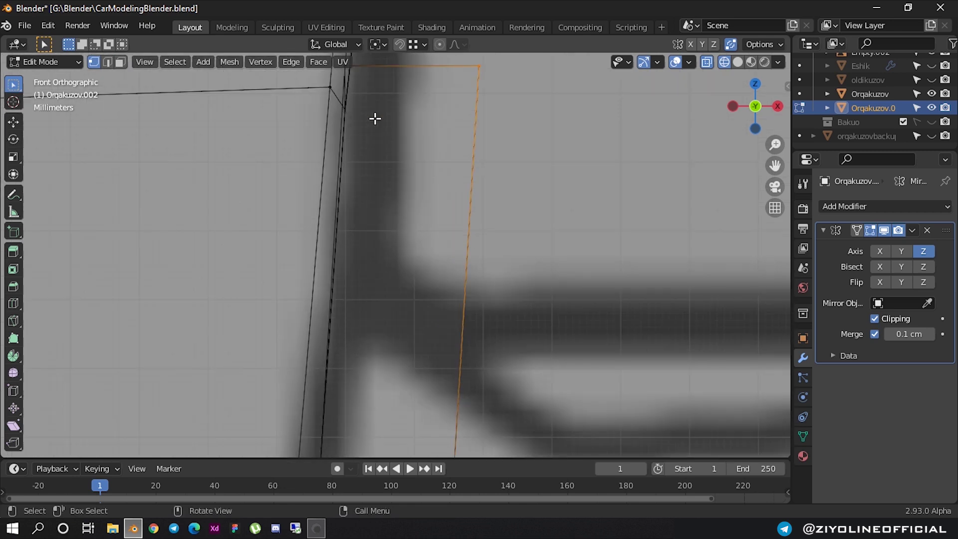
{"action": "scroll", "coordinate": [353, 172], "scroll_direction": "up", "scroll_amount": 1}
{"action": "scroll", "coordinate": [353, 172], "scroll_direction": "down", "scroll_amount": 2}
{"action": "scroll", "coordinate": [271, 183], "scroll_direction": "down", "scroll_amount": 1}
{"action": "left_click_drag", "start_coordinate": [474, 253], "coordinate": [475, 253]}
{"action": "key", "text": "g"}
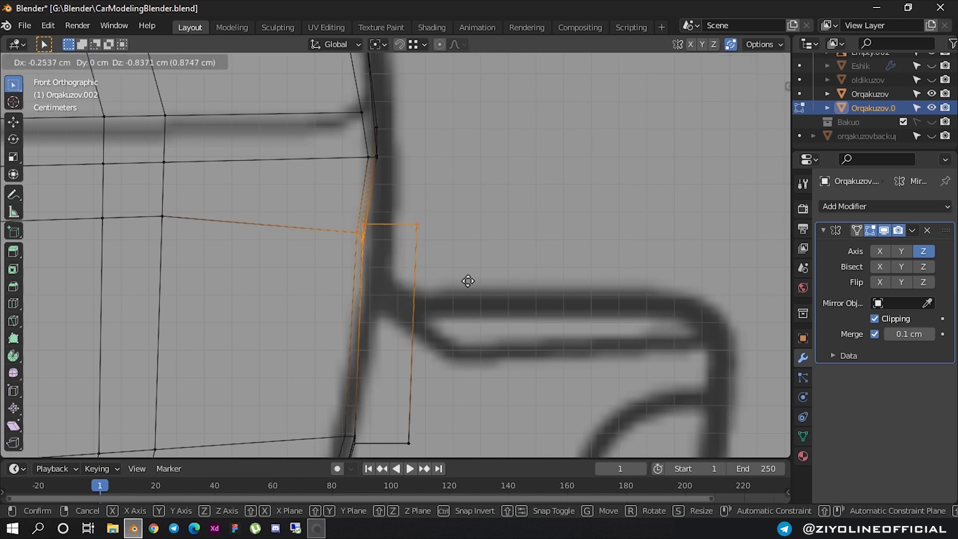
{"action": "left_click", "coordinate": [477, 310]}
- Lower the bumper's right vertex and shift its top edge along X to match the blueprint
{"action": "left_click", "coordinate": [422, 286]}
{"action": "key", "text": "g"}
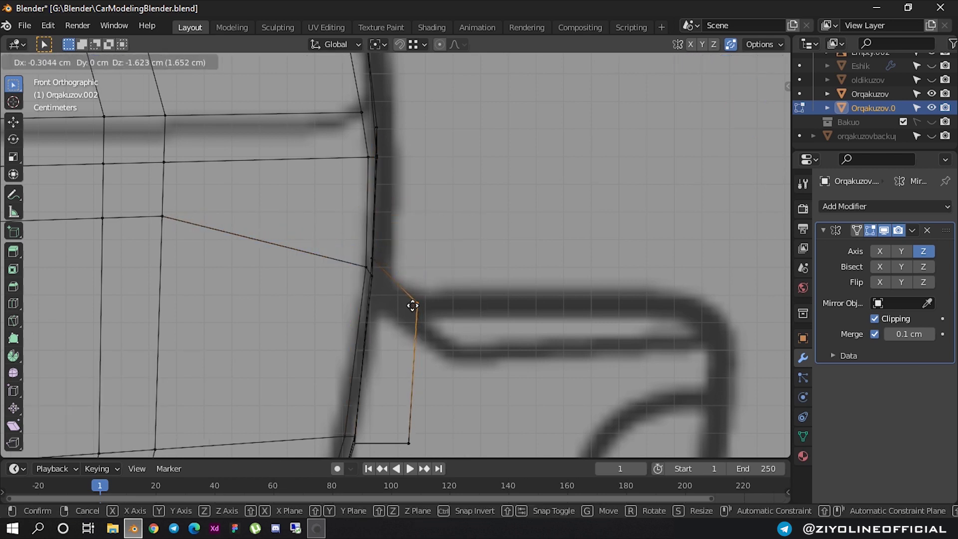
{"action": "left_click", "coordinate": [416, 305]}
{"action": "scroll", "coordinate": [439, 324], "scroll_direction": "down", "scroll_amount": 3}
{"action": "mouse_move", "coordinate": [447, 336]}
{"action": "middle_mouse_down", "text": "shift"}
{"action": "mouse_move", "coordinate": [453, 272]}
{"action": "mouse_move", "coordinate": [494, 124]}
{"action": "middle_mouse_up", "text": "shift"}
{"action": "left_click", "coordinate": [437, 148]}
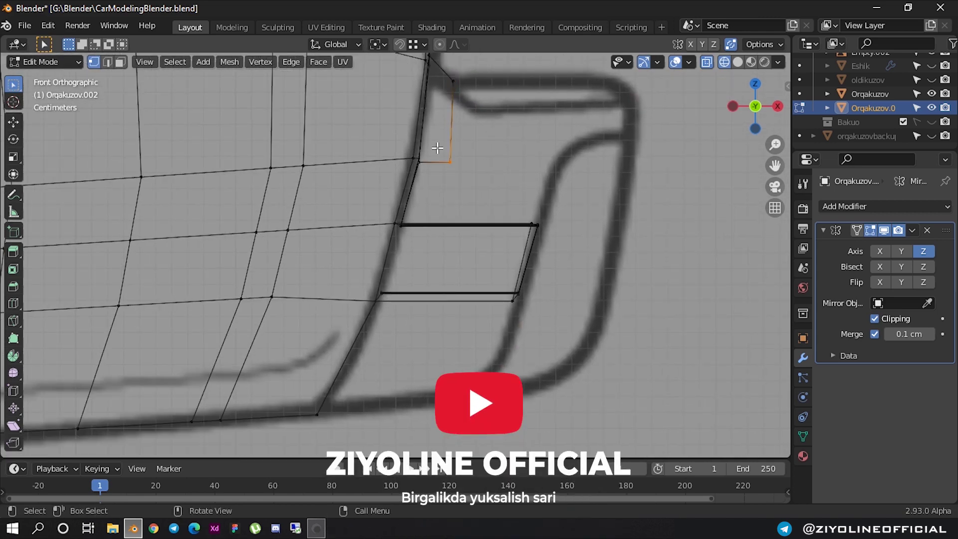
{"action": "key", "text": "g"}
{"action": "key", "text": "x"}
{"action": "left_click", "coordinate": [429, 148]}
- Check the bumper side edges in solid shading and return to Object Mode
{"action": "scroll", "coordinate": [459, 149], "scroll_direction": "down", "scroll_amount": 2}
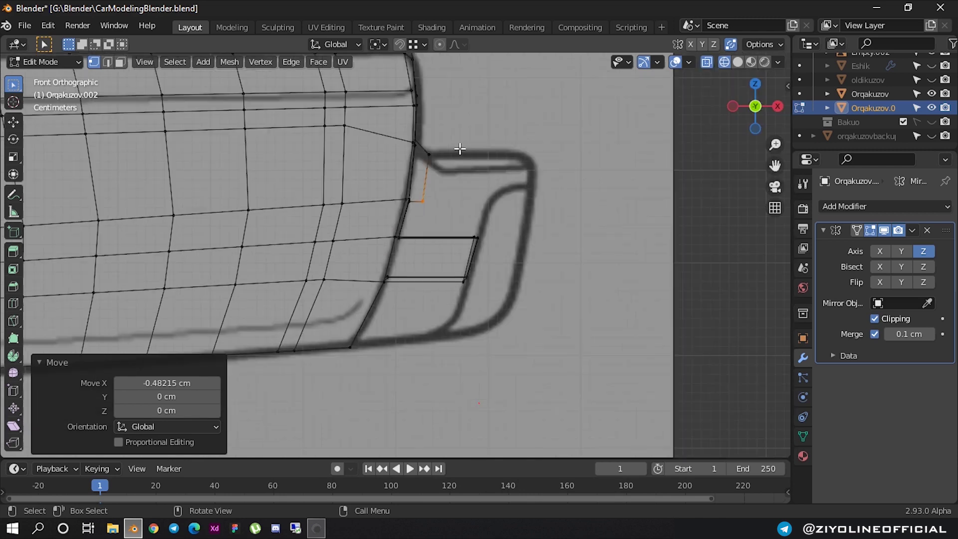
{"action": "left_click", "coordinate": [408, 186]}
{"action": "scroll", "coordinate": [410, 189], "scroll_direction": "up", "scroll_amount": 1}
{"action": "scroll", "coordinate": [412, 193], "scroll_direction": "up", "scroll_amount": 2}
{"action": "mouse_move", "coordinate": [412, 193]}
{"action": "middle_mouse_down"}
{"action": "mouse_move", "coordinate": [384, 198]}
{"action": "mouse_move", "coordinate": [397, 212]}
{"action": "mouse_move", "coordinate": [384, 220]}
{"action": "mouse_move", "coordinate": [388, 209]}
{"action": "middle_mouse_up"}
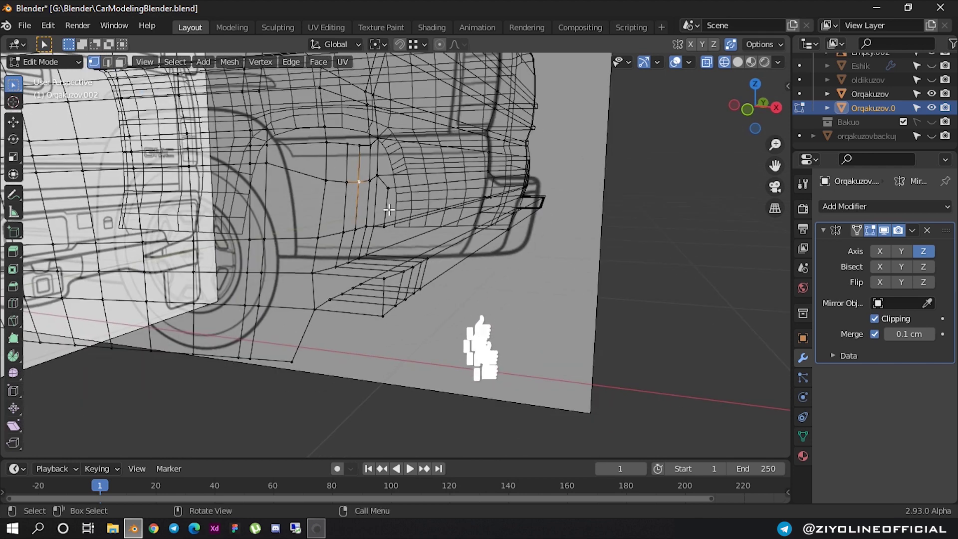
{"action": "left_click", "coordinate": [389, 232], "text": "alt"}
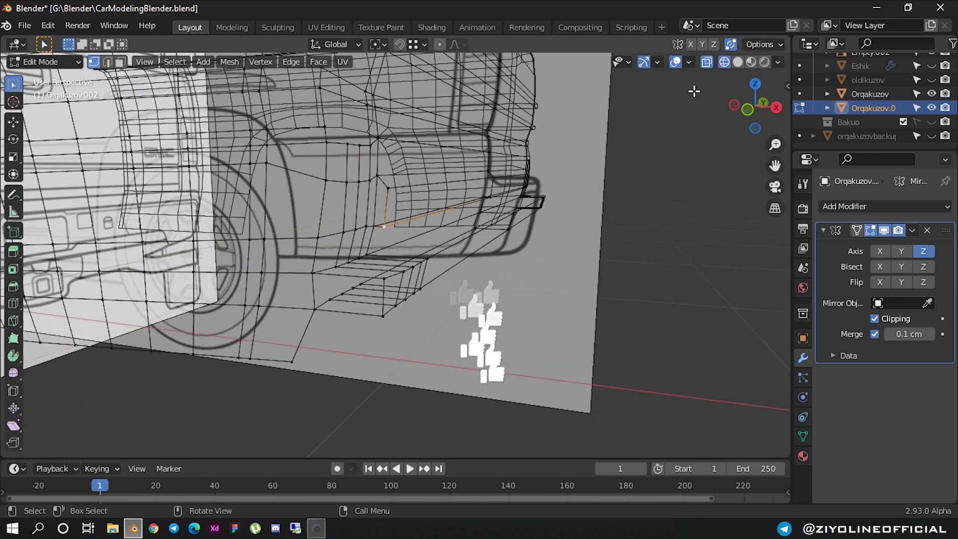
{"action": "left_click", "coordinate": [737, 62]}
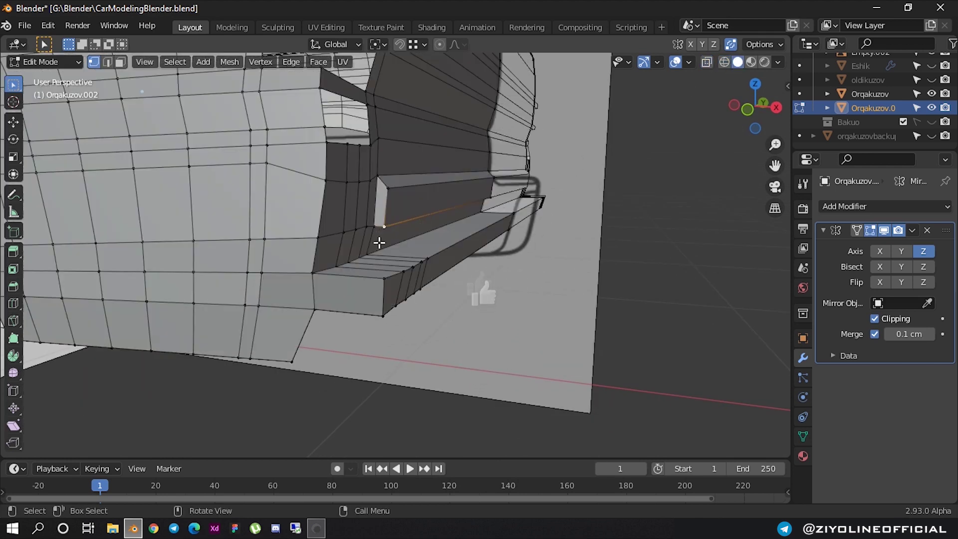
{"action": "scroll", "coordinate": [380, 242], "scroll_direction": "up", "scroll_amount": 2}
{"action": "mouse_move", "coordinate": [576, 262]}
{"action": "middle_mouse_down"}
{"action": "mouse_move", "coordinate": [407, 238]}
{"action": "mouse_move", "coordinate": [324, 268]}
{"action": "mouse_move", "coordinate": [369, 268]}
{"action": "mouse_move", "coordinate": [369, 223]}
{"action": "middle_mouse_up"}
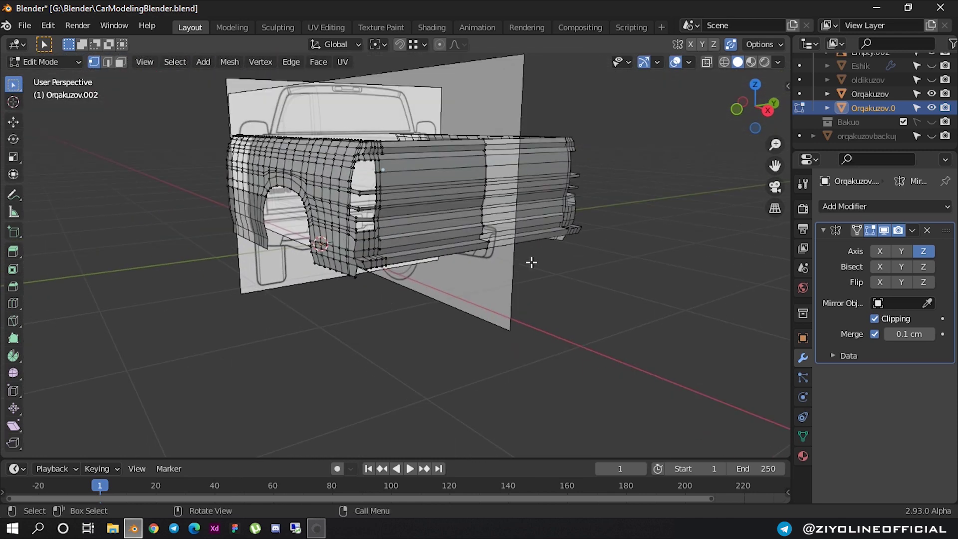
{"action": "key", "text": "Tab"}
- Add a Subdivision Surface modifier to the truck bed after its Mirror modifier
{"action": "left_click", "coordinate": [711, 306]}
{"action": "left_click", "coordinate": [417, 207]}
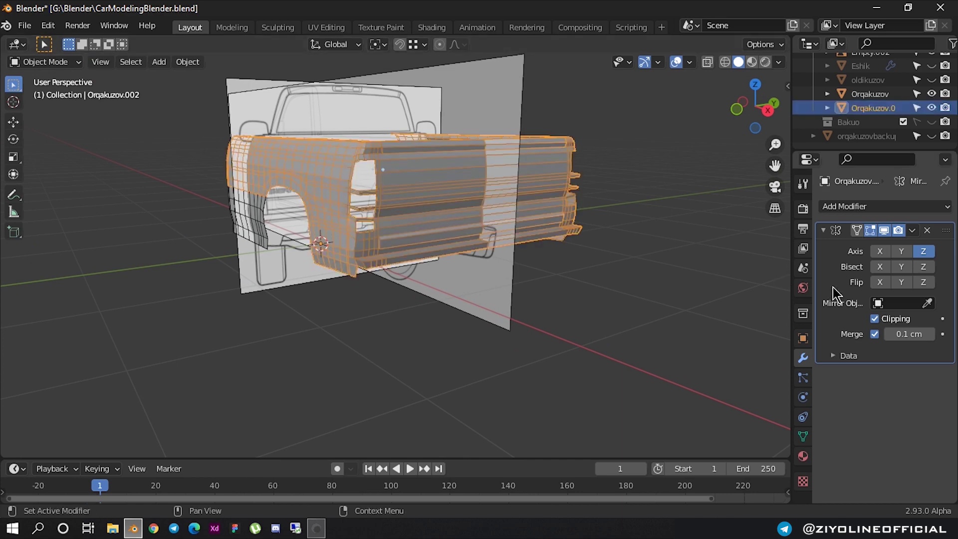
{"action": "left_click", "coordinate": [861, 208]}
{"action": "scroll", "coordinate": [699, 484], "scroll_direction": "down", "scroll_amount": 1}
{"action": "left_click", "coordinate": [692, 451]}
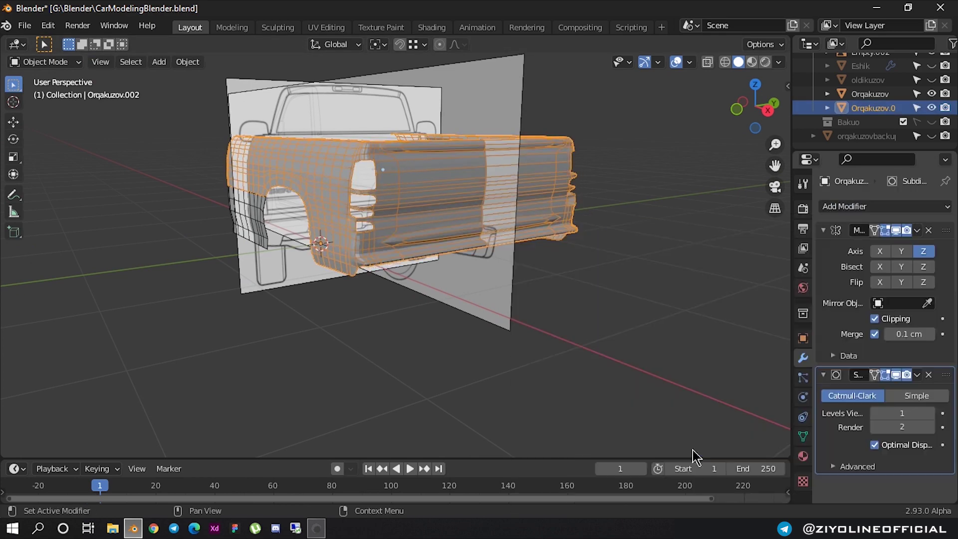
- Orbit around the smoothed truck bed to inspect the tailgate and side panels
{"action": "left_click", "coordinate": [433, 342]}
{"action": "scroll", "coordinate": [389, 218], "scroll_direction": "up", "scroll_amount": 2}
{"action": "scroll", "coordinate": [389, 218], "scroll_direction": "up", "scroll_amount": 3}
{"action": "mouse_move", "coordinate": [389, 218]}
{"action": "middle_mouse_down"}
{"action": "mouse_move", "coordinate": [423, 265]}
{"action": "mouse_move", "coordinate": [471, 271]}
{"action": "mouse_move", "coordinate": [406, 261]}
{"action": "middle_mouse_up"}
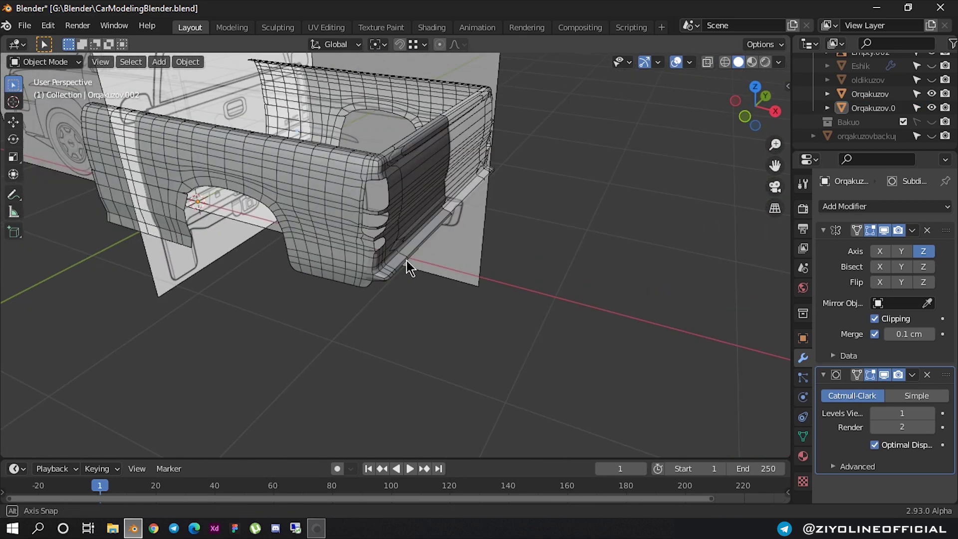
{"action": "scroll", "coordinate": [385, 189], "scroll_direction": "down", "scroll_amount": 1}
{"action": "scroll", "coordinate": [369, 135], "scroll_direction": "up", "scroll_amount": 5}
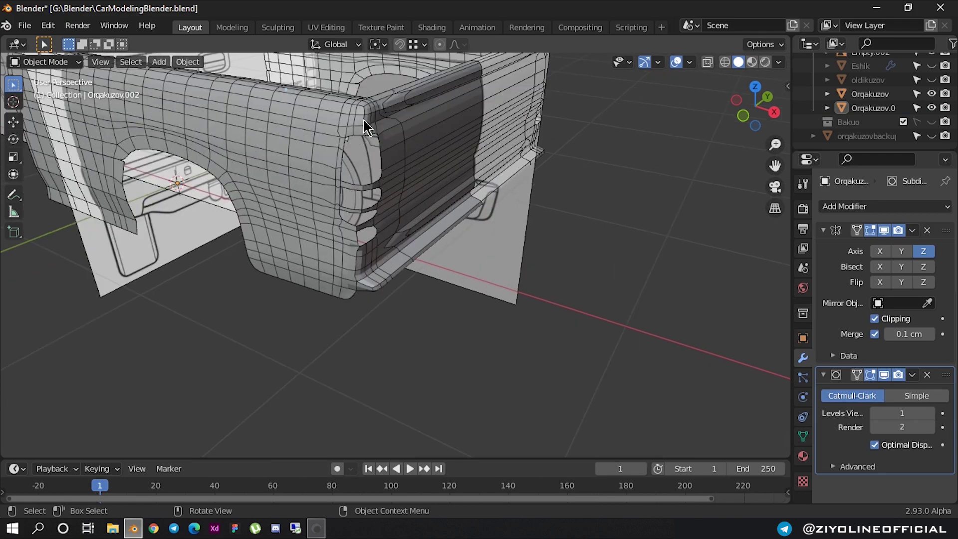
{"action": "scroll", "coordinate": [367, 157], "scroll_direction": "down", "scroll_amount": 6}
{"action": "mouse_move", "coordinate": [362, 165]}
{"action": "middle_mouse_down"}
{"action": "mouse_move", "coordinate": [204, 177]}
{"action": "mouse_move", "coordinate": [385, 188]}
{"action": "mouse_move", "coordinate": [529, 137]}
{"action": "mouse_move", "coordinate": [435, 134]}
{"action": "mouse_move", "coordinate": [605, 171]}
{"action": "middle_mouse_up"}
{"action": "mouse_move", "coordinate": [622, 231]}
{"action": "middle_mouse_down"}
{"action": "mouse_move", "coordinate": [675, 194]}
{"action": "mouse_move", "coordinate": [568, 235]}
{"action": "mouse_move", "coordinate": [529, 221]}
{"action": "mouse_move", "coordinate": [538, 215]}
{"action": "middle_mouse_up"}
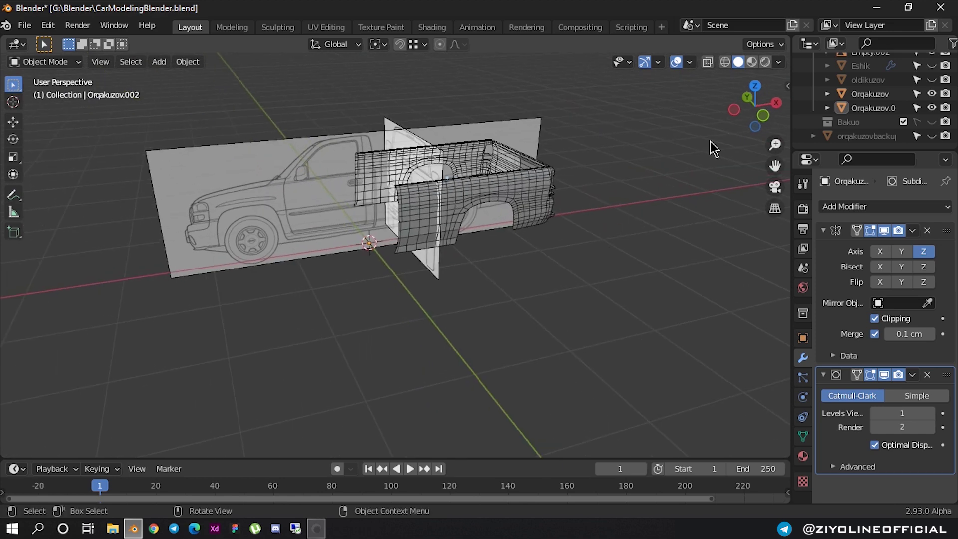
- Show the oldikuzov front body and Eshik doors, and hide the Empty blueprint planes
{"action": "left_click", "coordinate": [930, 80]}
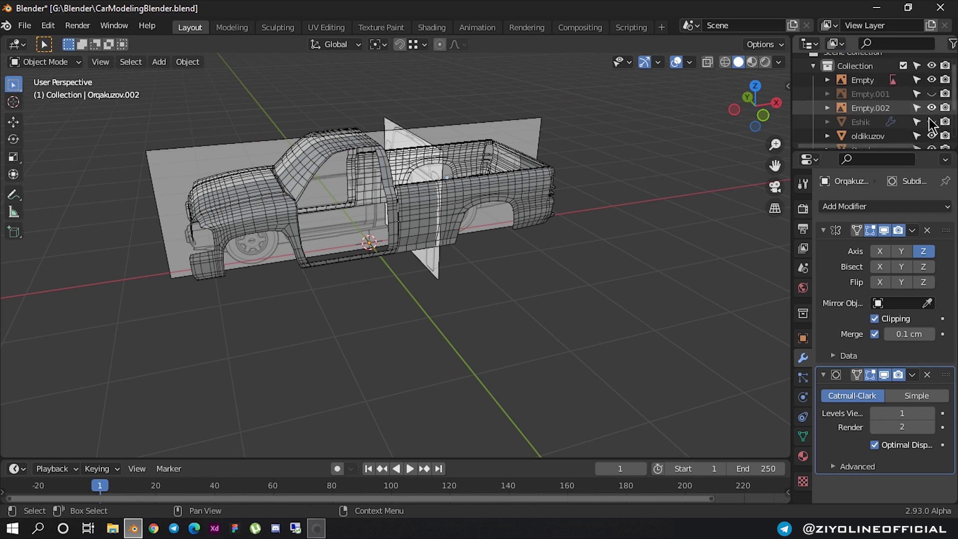
{"action": "left_click", "coordinate": [931, 122]}
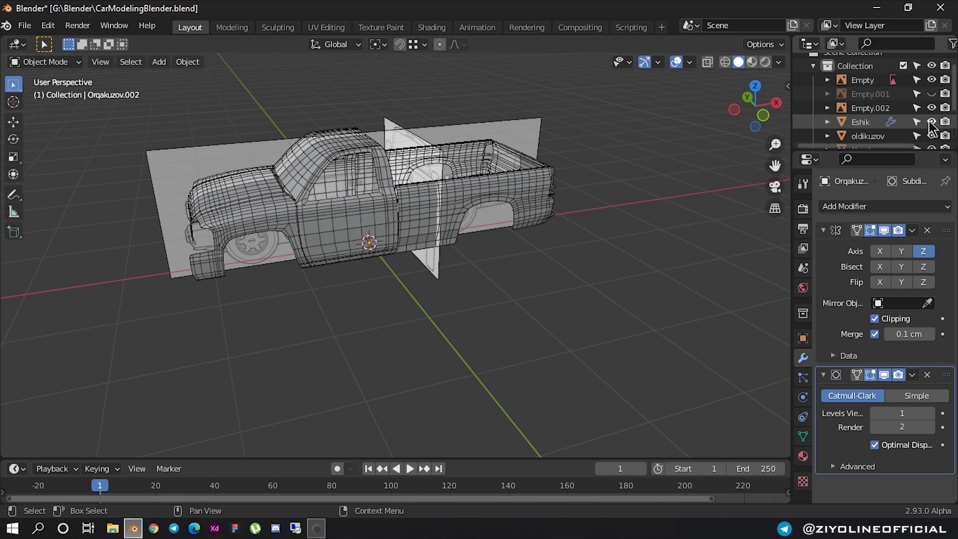
{"action": "left_click", "coordinate": [931, 80]}
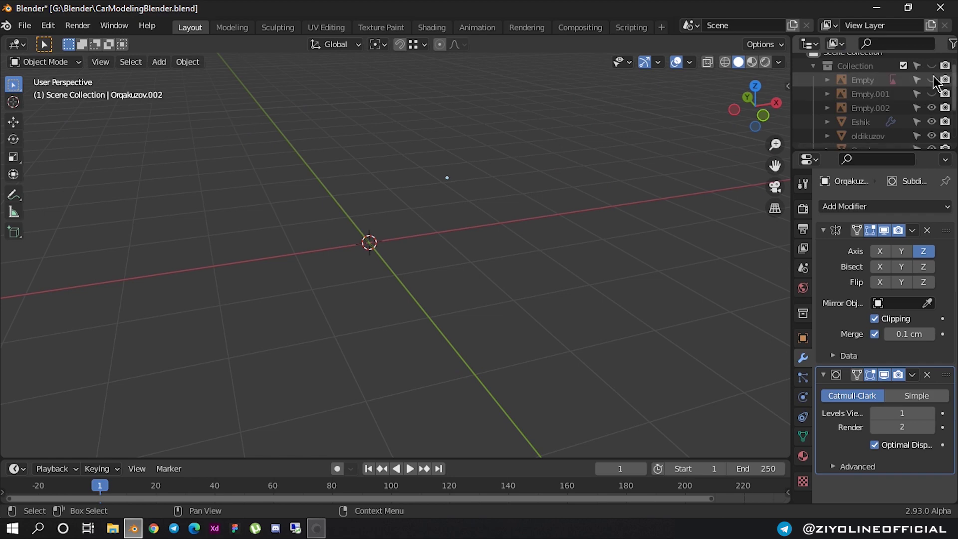
{"action": "left_click", "coordinate": [930, 65]}
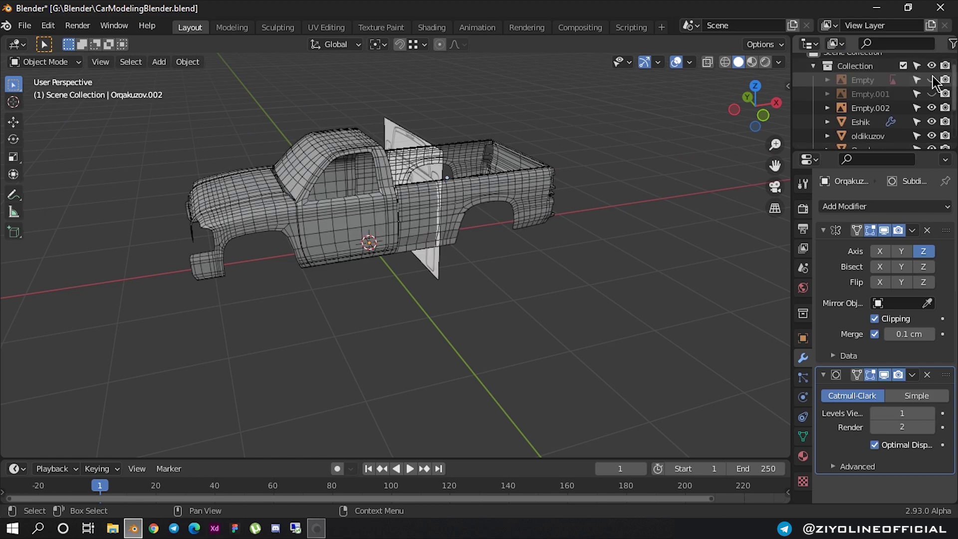
{"action": "left_click", "coordinate": [931, 108]}
- Turn off the wireframe overlay and orbit to view the whole truck as solid surfaces
{"action": "scroll", "coordinate": [440, 254], "scroll_direction": "up", "scroll_amount": 3}
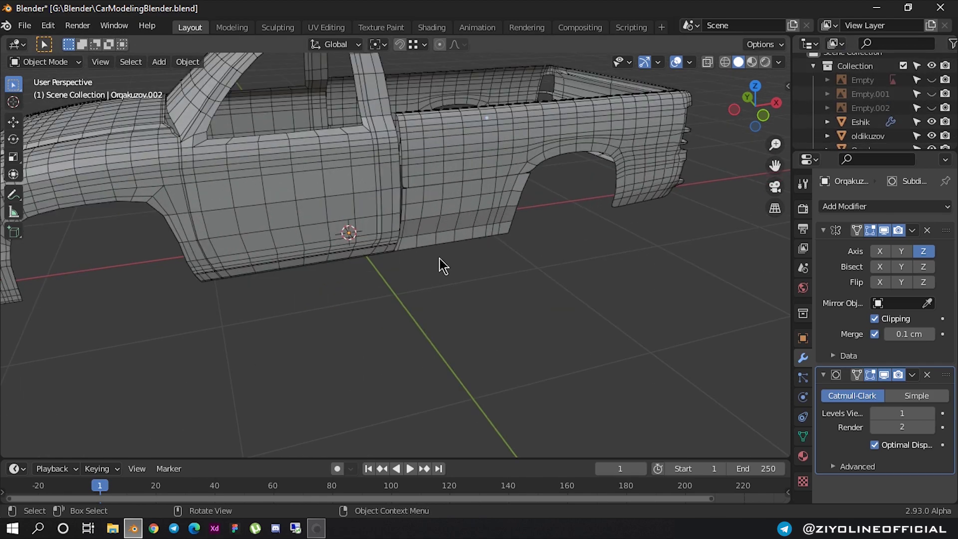
{"action": "scroll", "coordinate": [440, 269], "scroll_direction": "down", "scroll_amount": 5}
{"action": "mouse_move", "coordinate": [441, 273]}
{"action": "middle_mouse_down"}
{"action": "mouse_move", "coordinate": [474, 253]}
{"action": "mouse_move", "coordinate": [443, 274]}
{"action": "mouse_move", "coordinate": [432, 319]}
{"action": "mouse_move", "coordinate": [416, 310]}
{"action": "middle_mouse_up"}
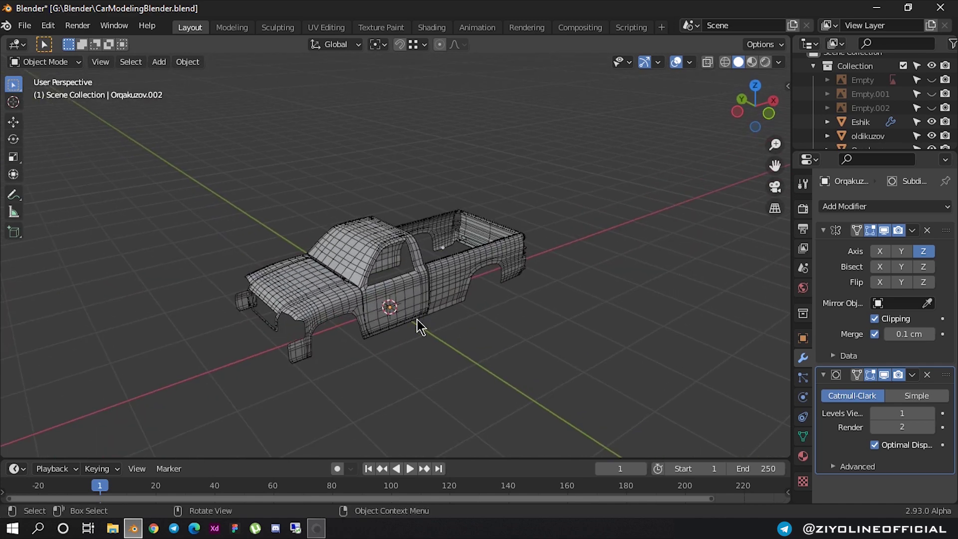
{"action": "key", "text": "shift+z"}
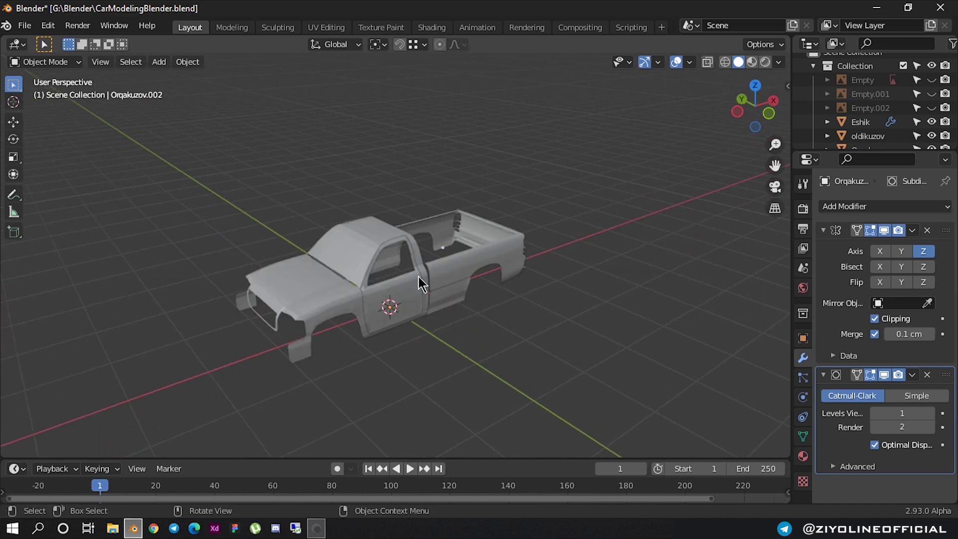
{"action": "scroll", "coordinate": [418, 274], "scroll_direction": "up", "scroll_amount": 4}
{"action": "mouse_move", "coordinate": [418, 271]}
{"action": "middle_mouse_down"}
{"action": "mouse_move", "coordinate": [430, 318]}
{"action": "mouse_move", "coordinate": [410, 280]}
{"action": "mouse_move", "coordinate": [427, 288]}
{"action": "middle_mouse_up"}
{"action": "scroll", "coordinate": [424, 304], "scroll_direction": "down", "scroll_amount": 4}
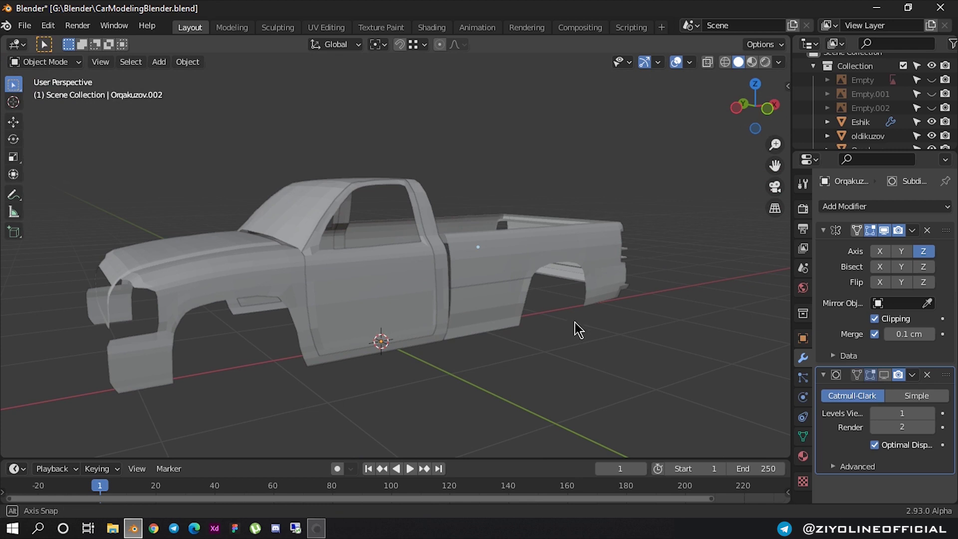
{"action": "middle_click_drag", "start_coordinate": [575, 322], "coordinate": [465, 301]}
- Check the Orqakuzov door panel mesh in Edit Mode, then save CarModelingBlender.blend
{"action": "left_click", "coordinate": [494, 305]}
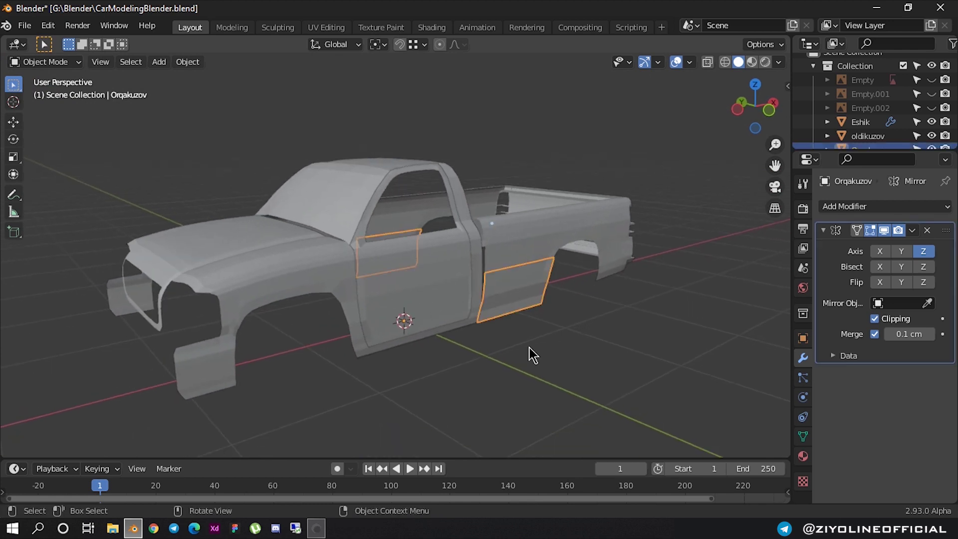
{"action": "key", "text": "Tab"}
{"action": "key", "text": "Tab"}
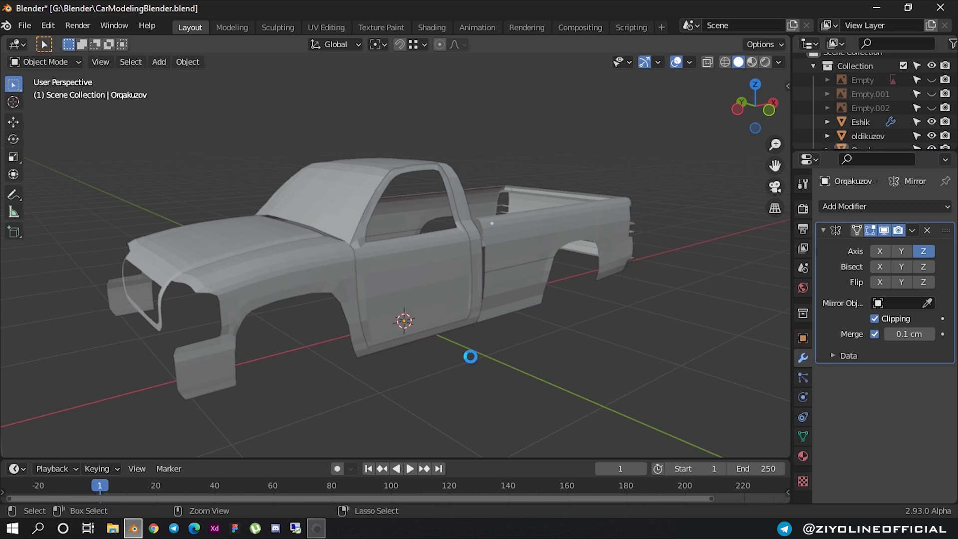
{"action": "key", "text": "ctrl+s"}
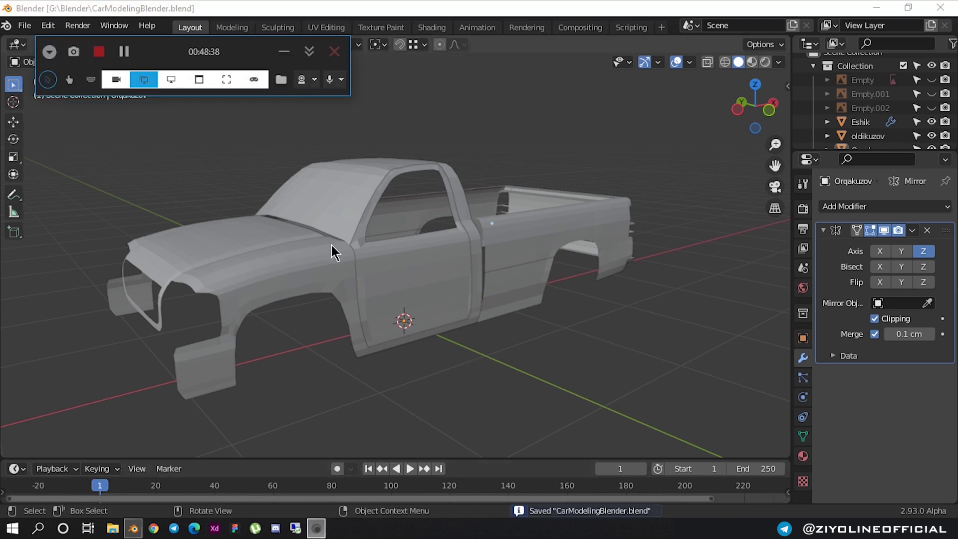